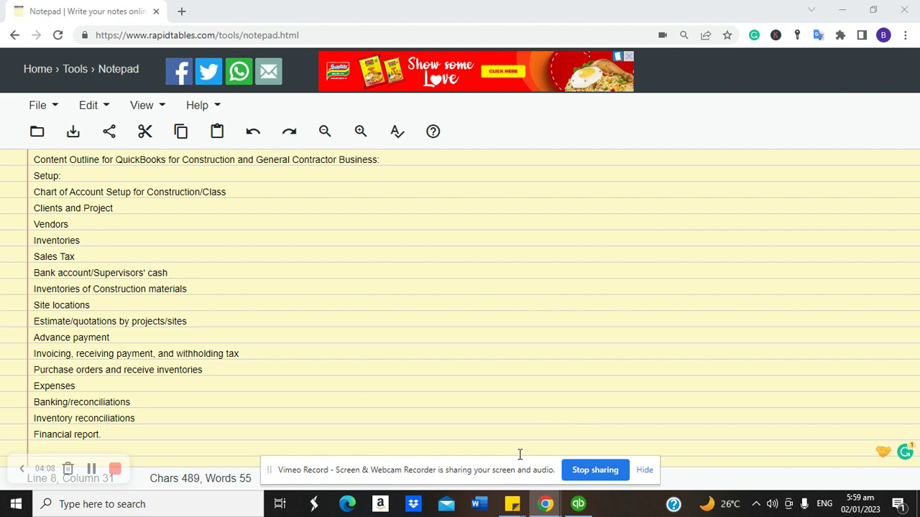
Extend the outline's "Financial report." line with "profit or loss by project, by site, financial position, cash flow,etc"
{"action": "left_click", "coordinate": [153, 446]}
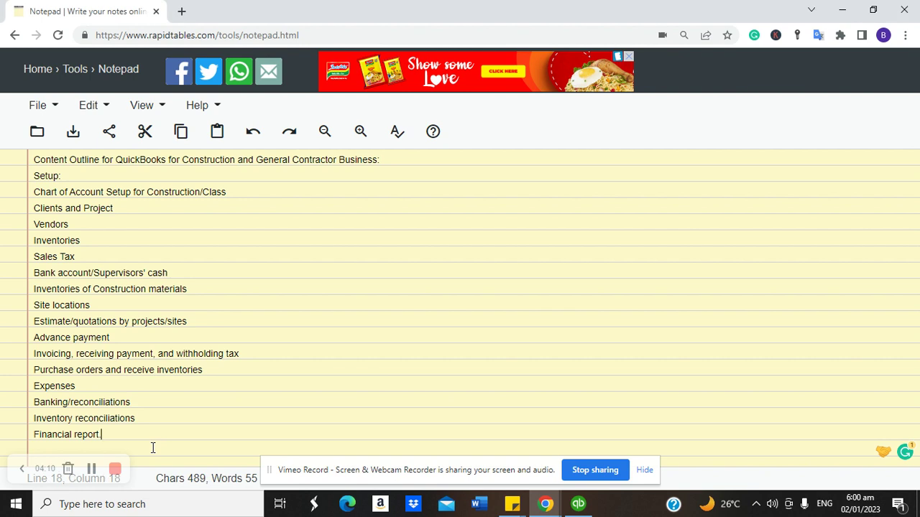
{"action": "type", "text": "profit or loss by pro"}
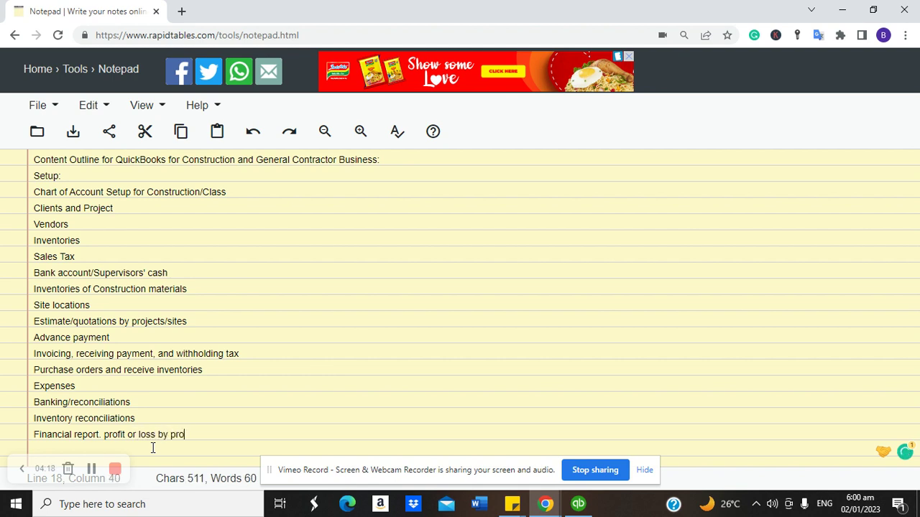
{"action": "type", "text": "ject,"}
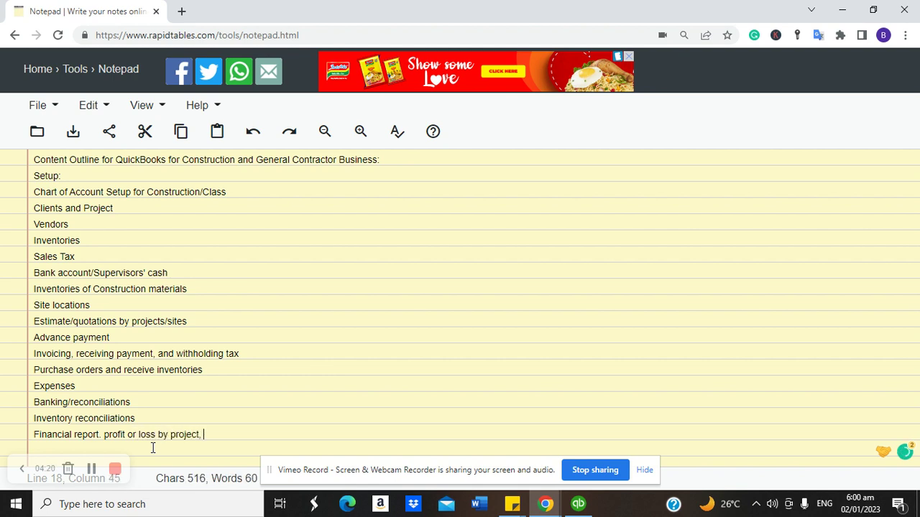
{"action": "type", "text": " by site, ba"}
{"action": "key", "text": "BackSpace"}
{"action": "key", "text": "BackSpace"}
{"action": "type", "text": "financial "}
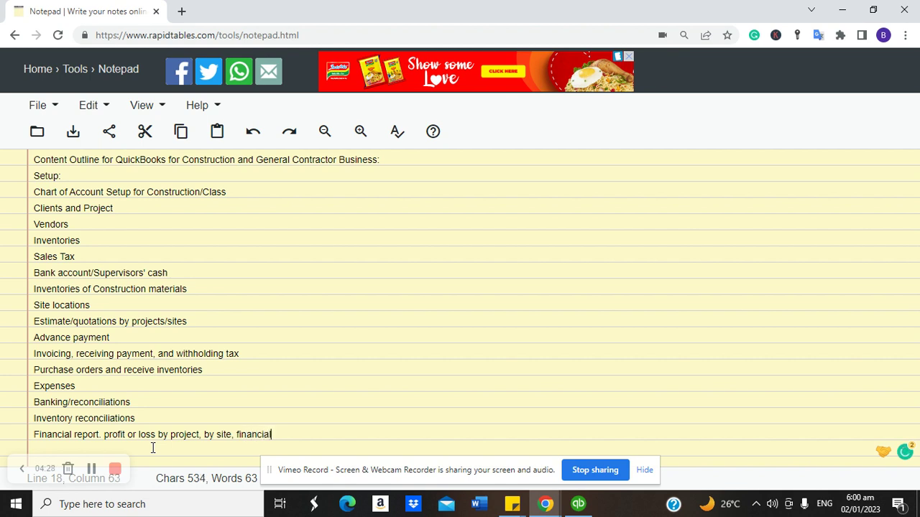
{"action": "type", "text": "position, c"}
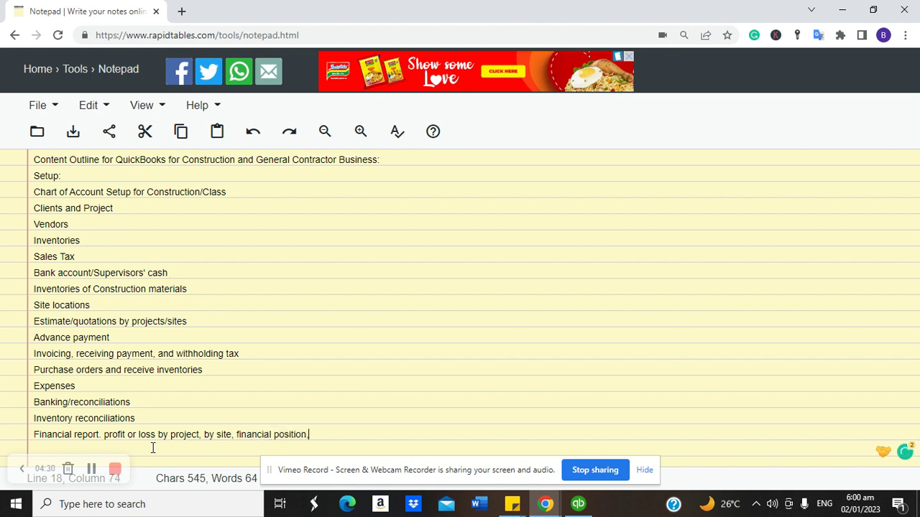
{"action": "type", "text": "ash flow"}
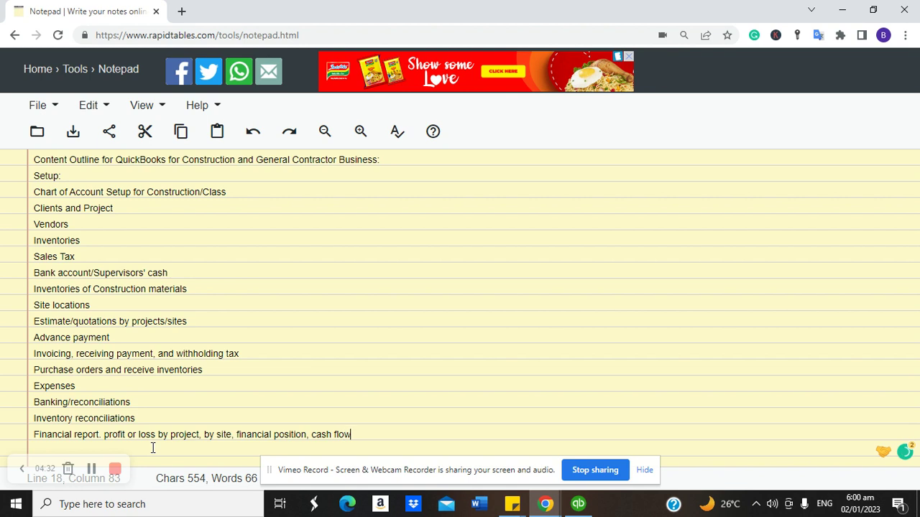
{"action": "type", "text": ".etc"}
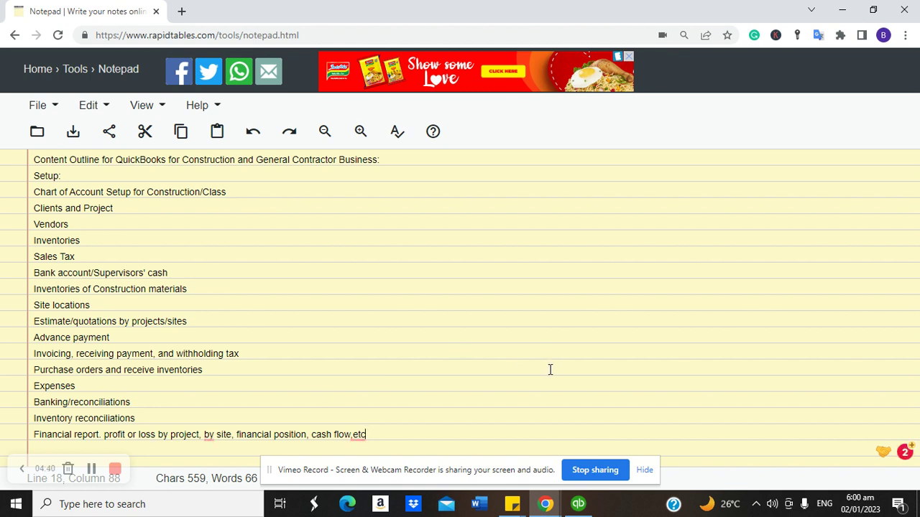
Switch to the Lewis Construction/Contractor company file in QuickBooks, dismiss the features tip and open the Chart of Accounts
{"action": "mouse_move", "coordinate": [579, 509]}
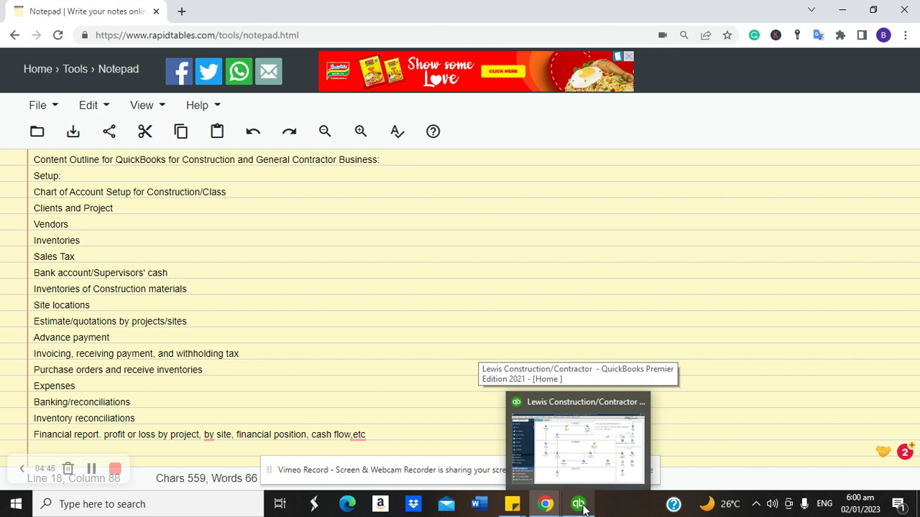
{"action": "left_click", "coordinate": [583, 508]}
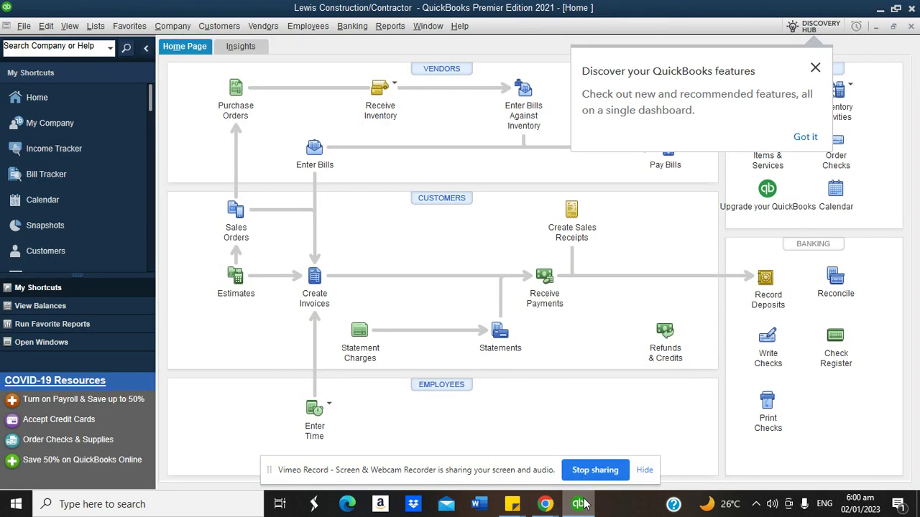
{"action": "left_click", "coordinate": [815, 68]}
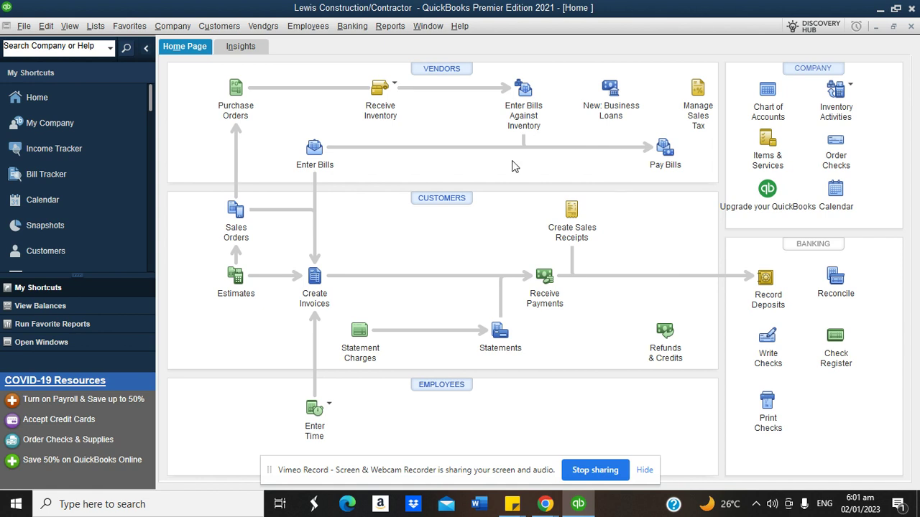
{"action": "left_click", "coordinate": [96, 27]}
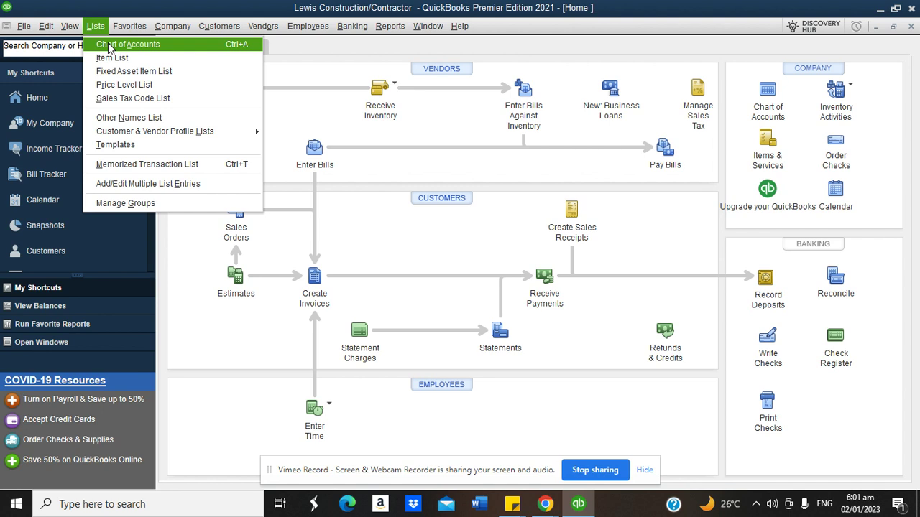
{"action": "left_click", "coordinate": [109, 46]}
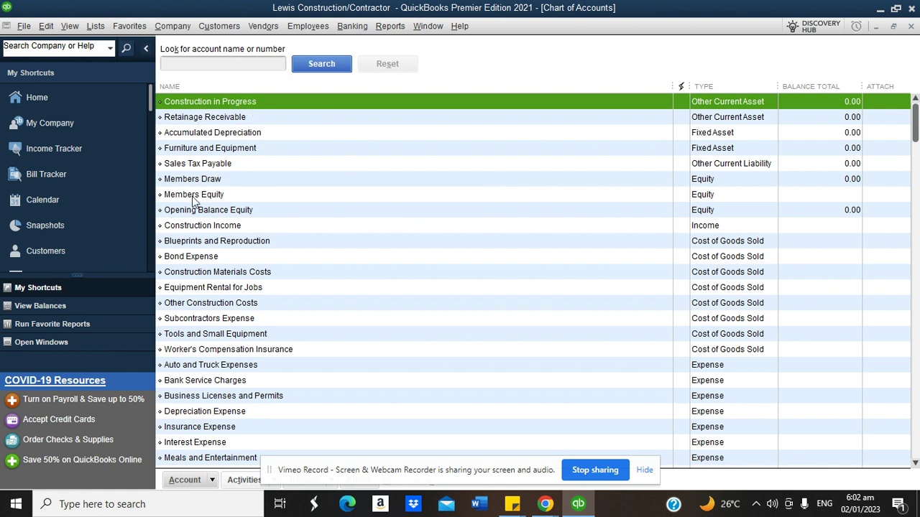
Examine the preset accounts, from Construction Income through the cost of goods sold accounts to the expense accounts further down the list
{"action": "left_click", "coordinate": [184, 226]}
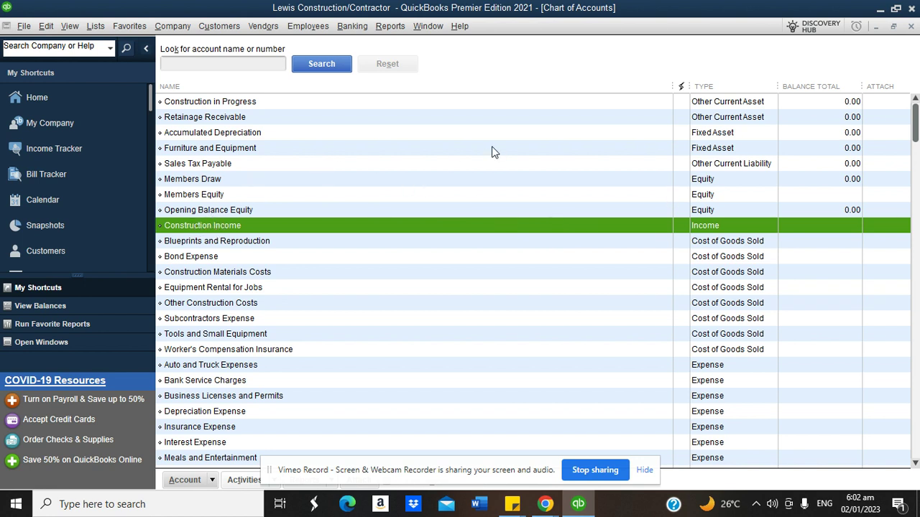
{"action": "left_click", "coordinate": [184, 263]}
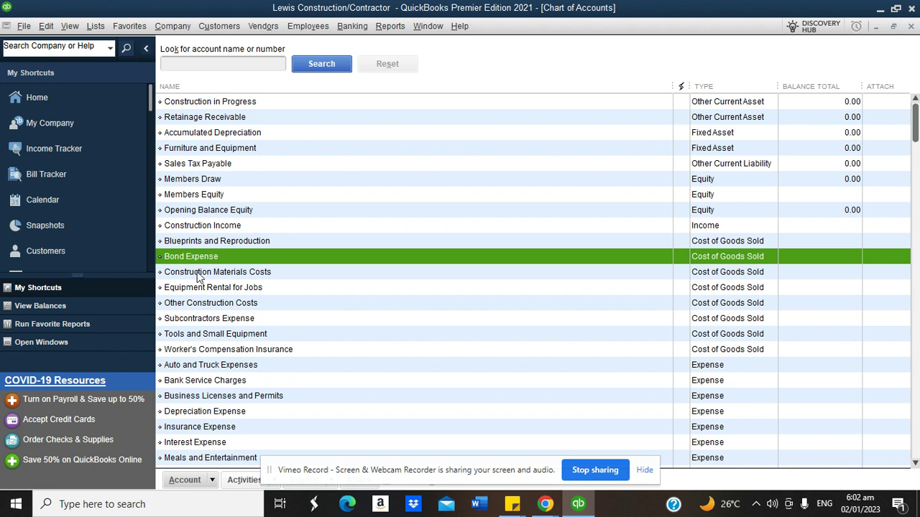
{"action": "left_click", "coordinate": [192, 276]}
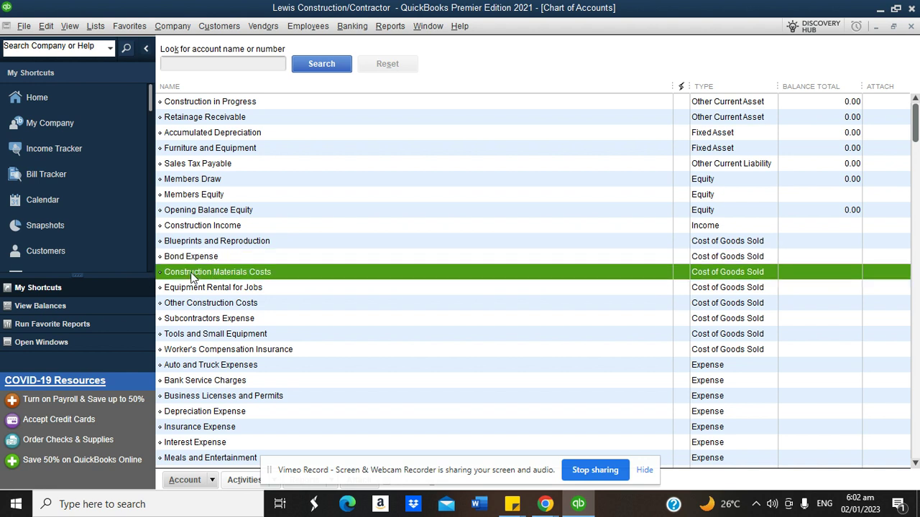
{"action": "left_click", "coordinate": [188, 290]}
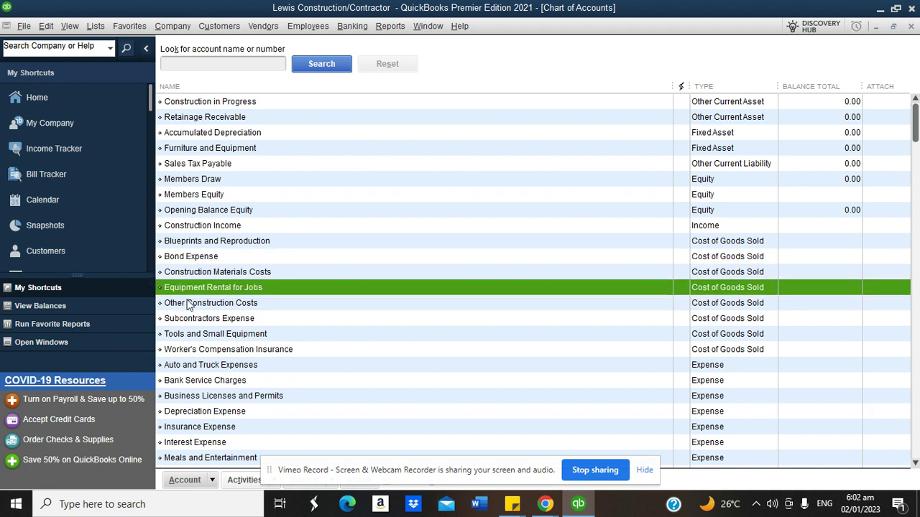
{"action": "left_click", "coordinate": [189, 305]}
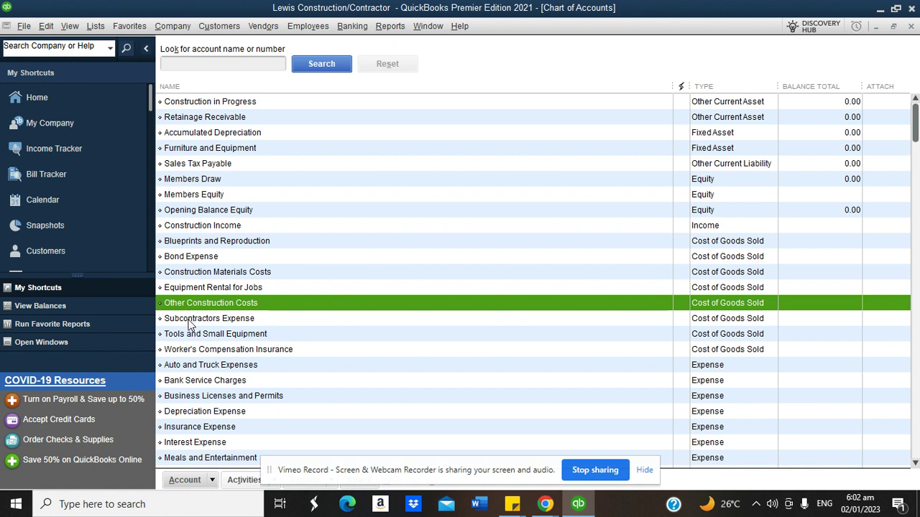
{"action": "left_click", "coordinate": [191, 322]}
{"action": "left_click", "coordinate": [190, 339]}
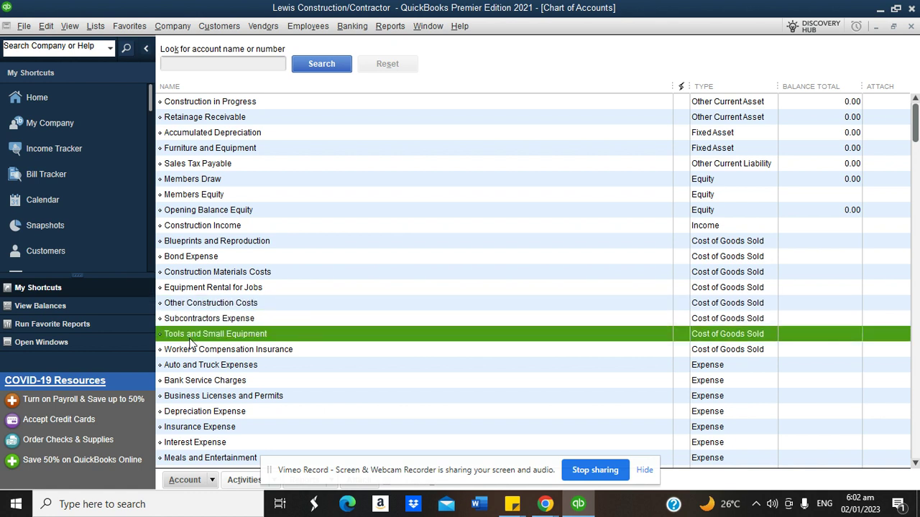
{"action": "left_click", "coordinate": [191, 352]}
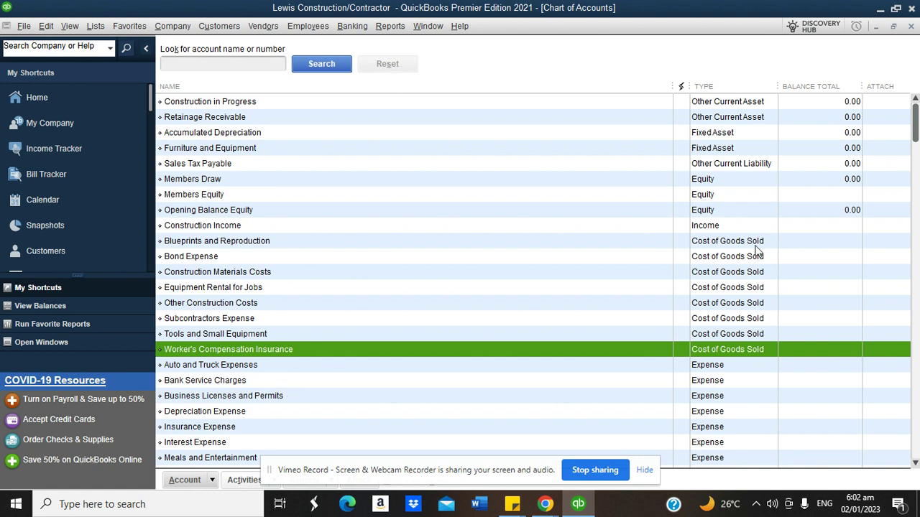
{"action": "scroll", "coordinate": [916, 122], "scroll_direction": "down", "scroll_amount": 1}
{"action": "left_click_drag", "start_coordinate": [917, 163], "coordinate": [916, 269]}
{"action": "left_click_drag", "start_coordinate": [916, 178], "coordinate": [916, 118]}
{"action": "left_click", "coordinate": [224, 225]}
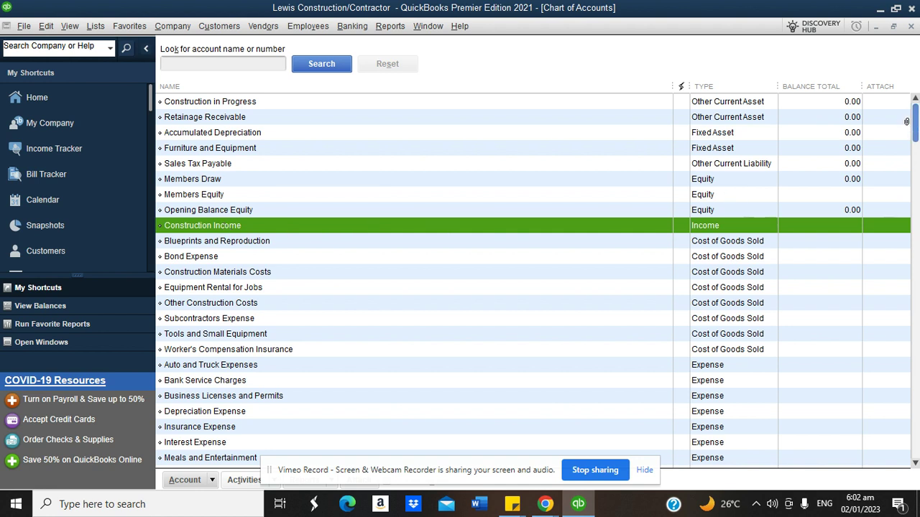
{"action": "left_click", "coordinate": [101, 27]}
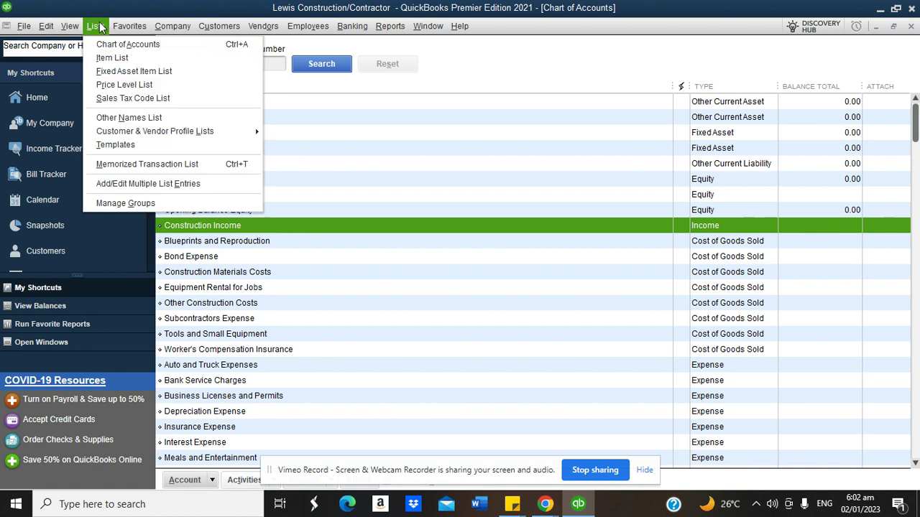
{"action": "left_click", "coordinate": [372, 106]}
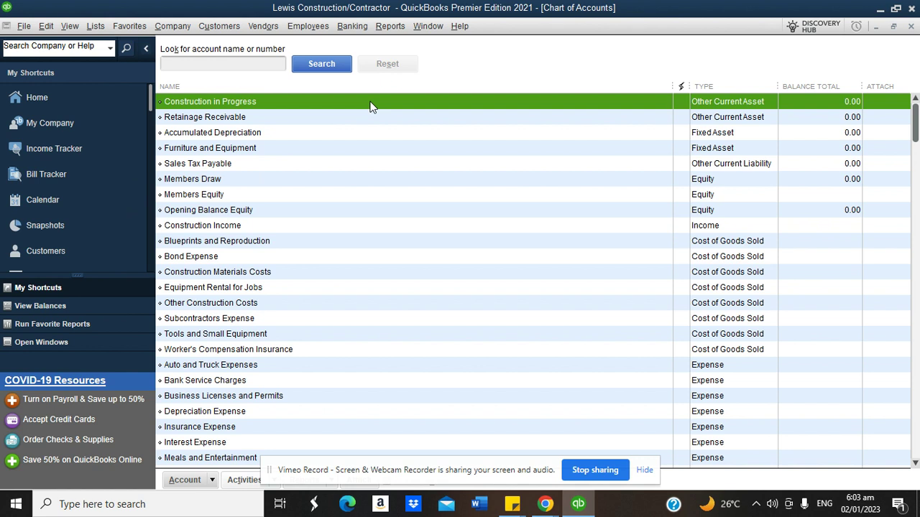
In the company-wide accounting preferences, enable class tracking for transactions with the prompt to assign classes, enable account numbers, and save
{"action": "left_click", "coordinate": [45, 26]}
{"action": "mouse_move", "coordinate": [70, 25]}
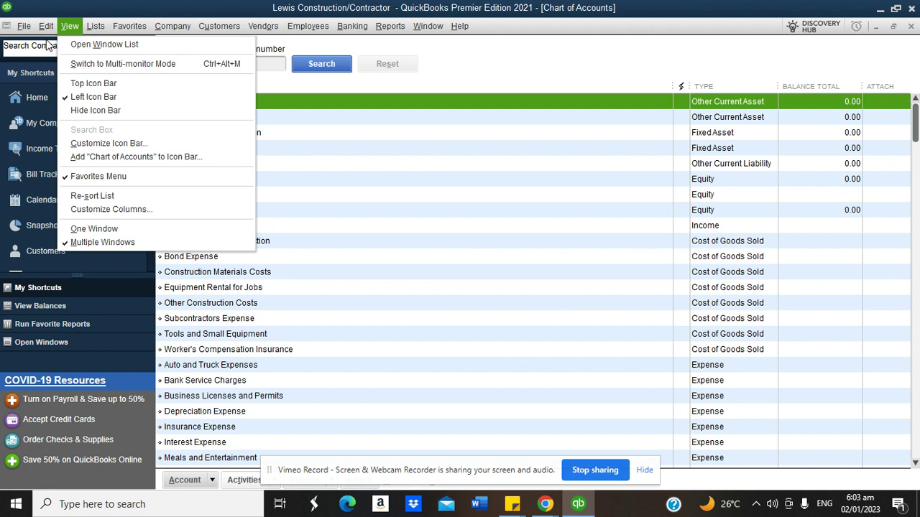
{"action": "left_click", "coordinate": [69, 285]}
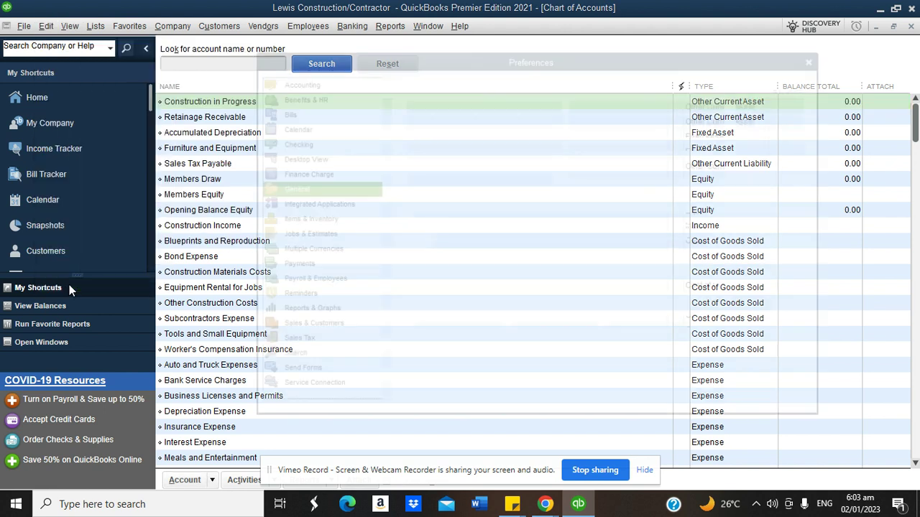
{"action": "left_click", "coordinate": [318, 81]}
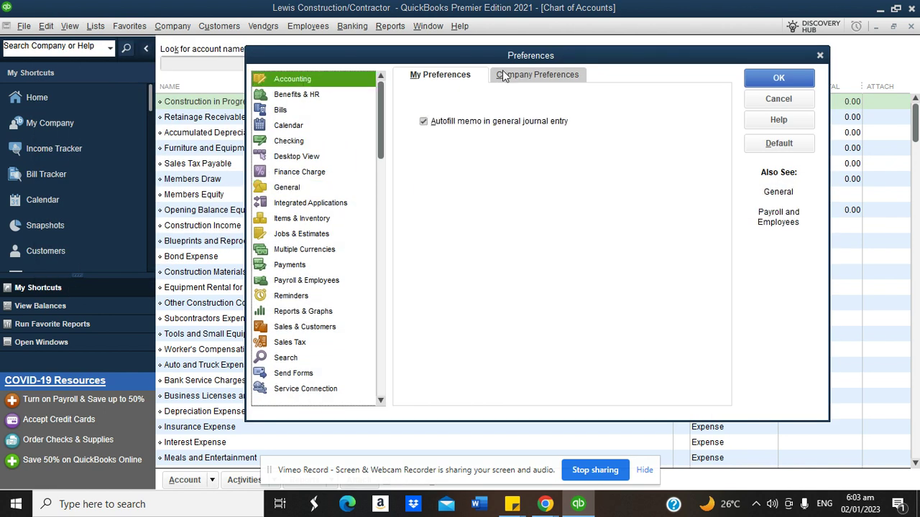
{"action": "left_click", "coordinate": [505, 75]}
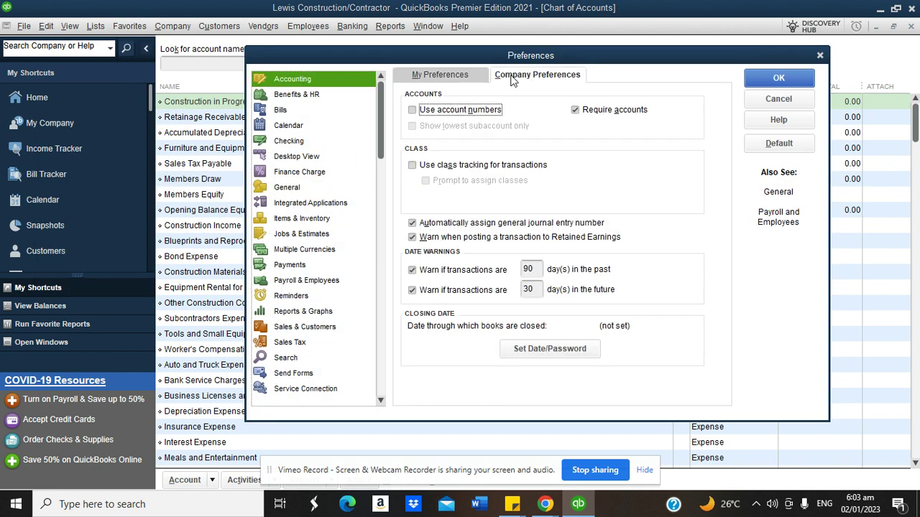
{"action": "left_click", "coordinate": [412, 165]}
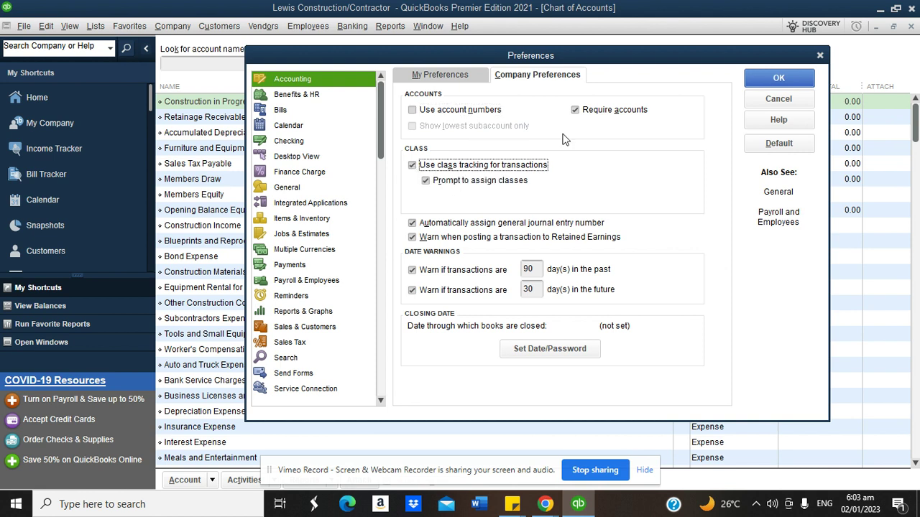
{"action": "left_click", "coordinate": [413, 111]}
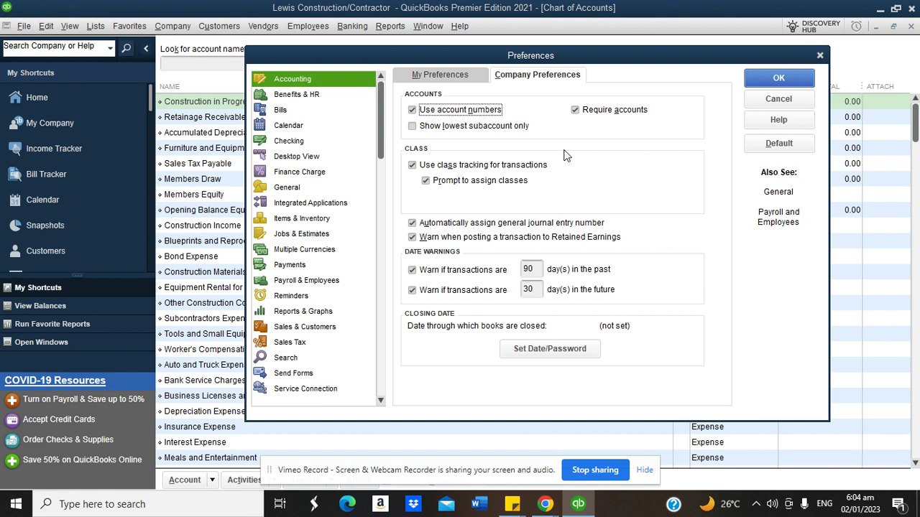
{"action": "left_click", "coordinate": [411, 164]}
{"action": "left_click", "coordinate": [780, 79]}
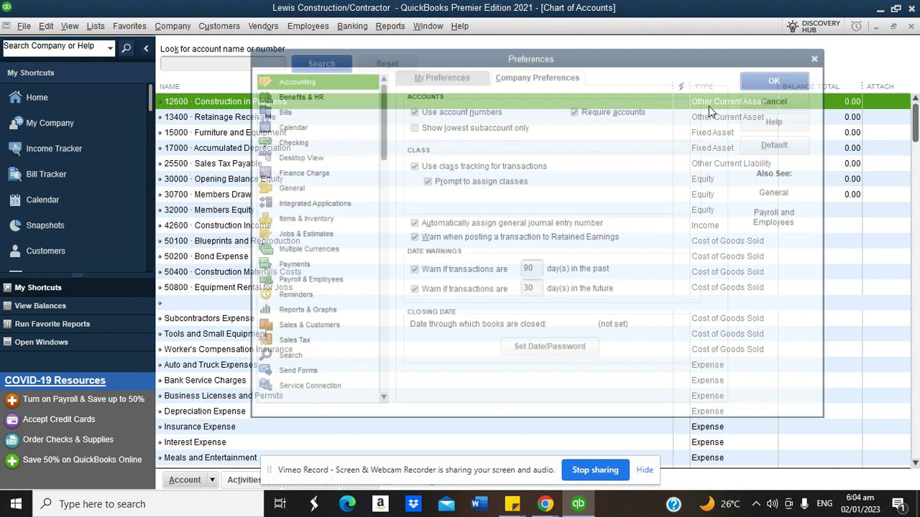
Open the Class List and go through its cost and revenue classes one by one
{"action": "left_click", "coordinate": [46, 26]}
{"action": "left_click", "coordinate": [46, 26]}
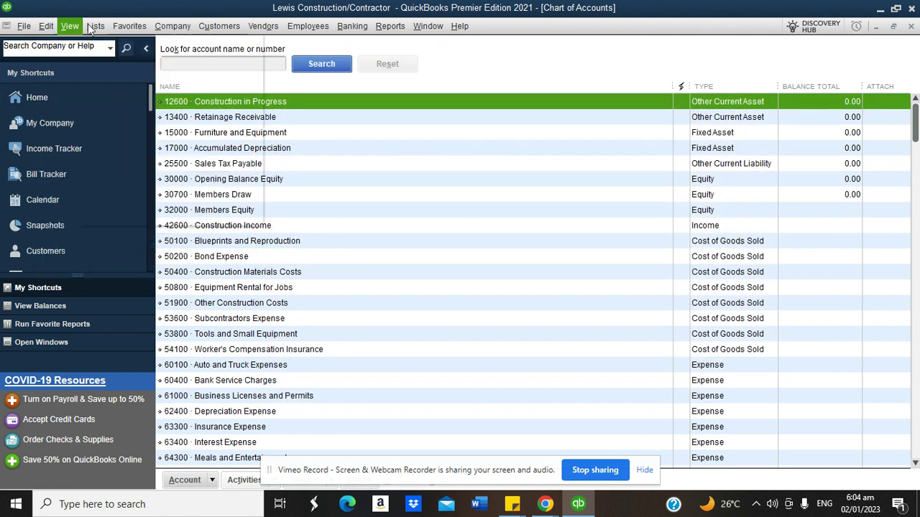
{"action": "left_click", "coordinate": [95, 26]}
{"action": "left_click", "coordinate": [126, 111]}
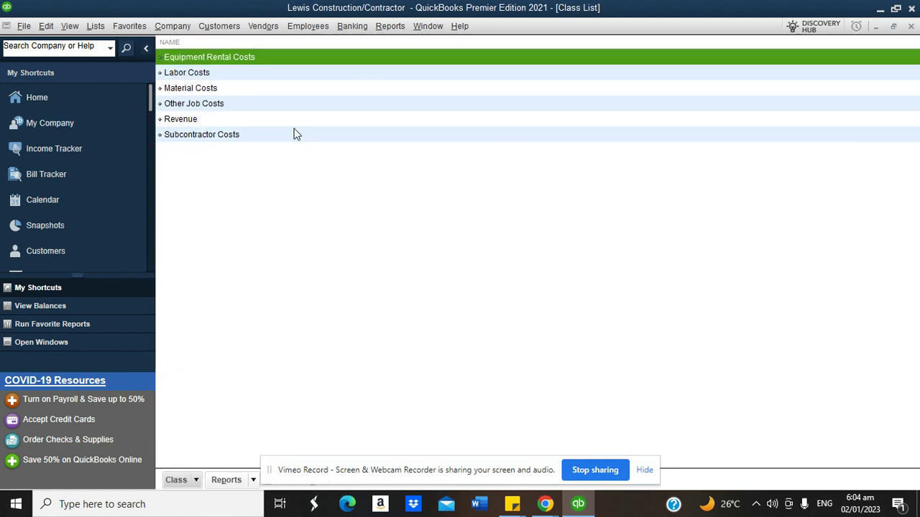
{"action": "left_click", "coordinate": [213, 137]}
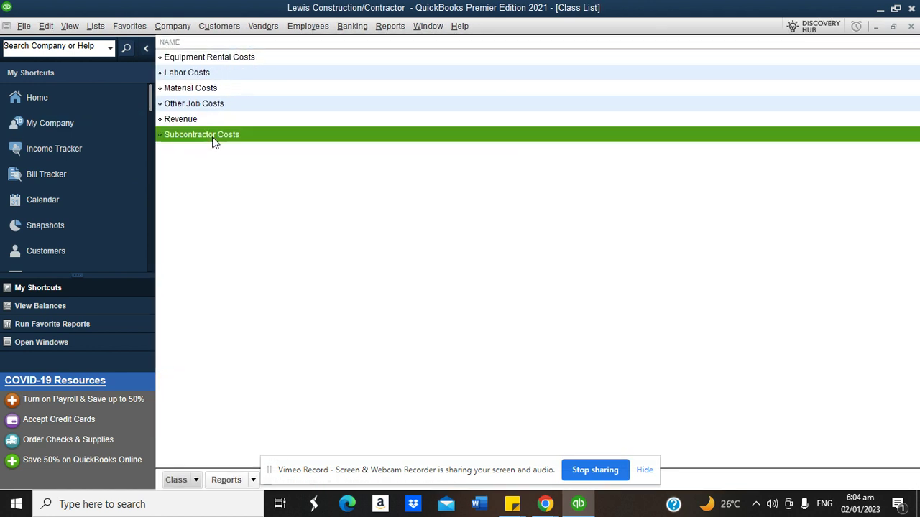
{"action": "left_click", "coordinate": [207, 58]}
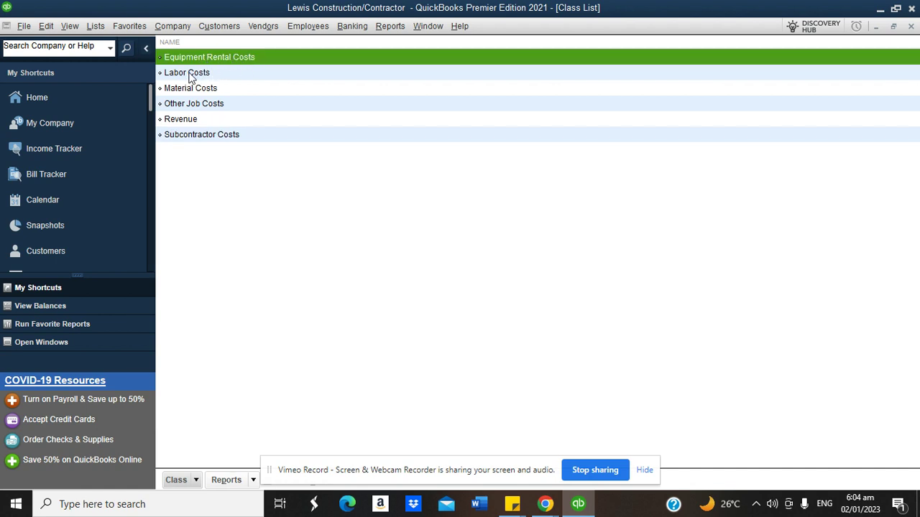
{"action": "left_click", "coordinate": [190, 74]}
{"action": "left_click", "coordinate": [191, 89]}
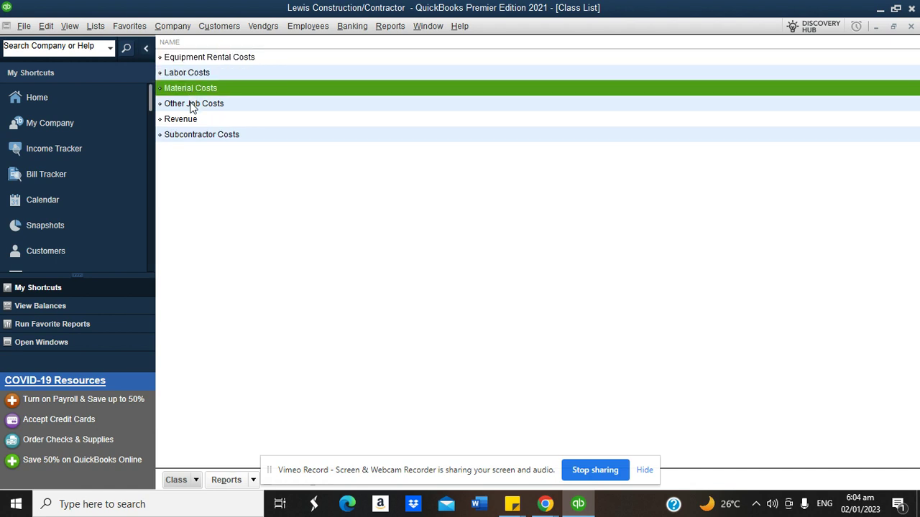
{"action": "left_click", "coordinate": [192, 105]}
{"action": "left_click", "coordinate": [188, 122]}
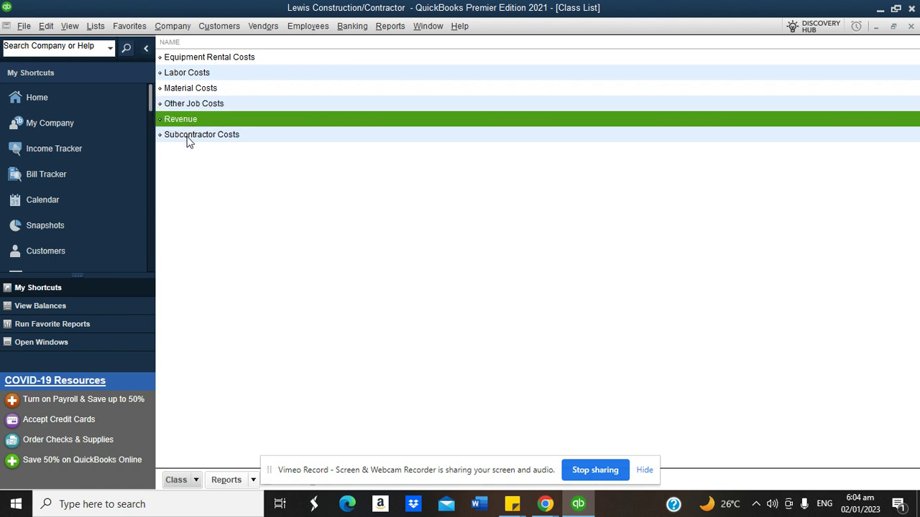
Finish going through the classes with Subcontractor Costs and add a new class named USA
{"action": "left_click", "coordinate": [188, 138]}
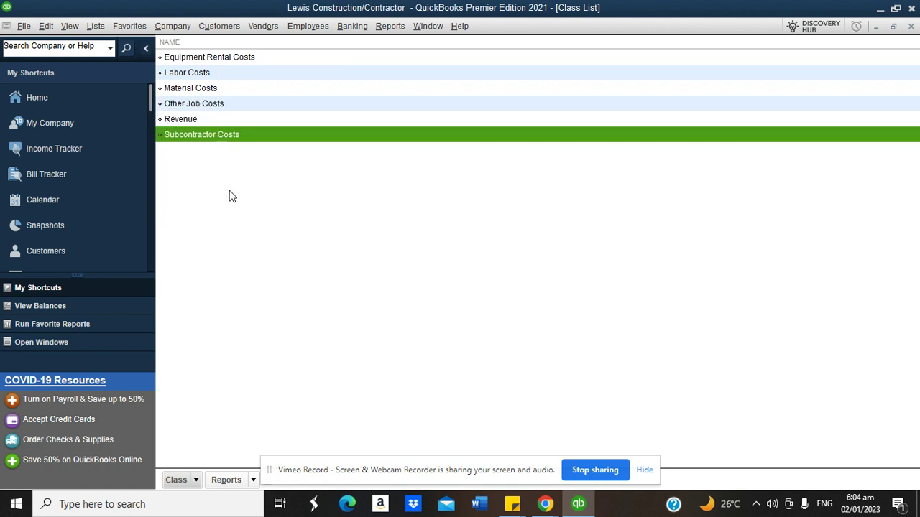
{"action": "left_click", "coordinate": [194, 480]}
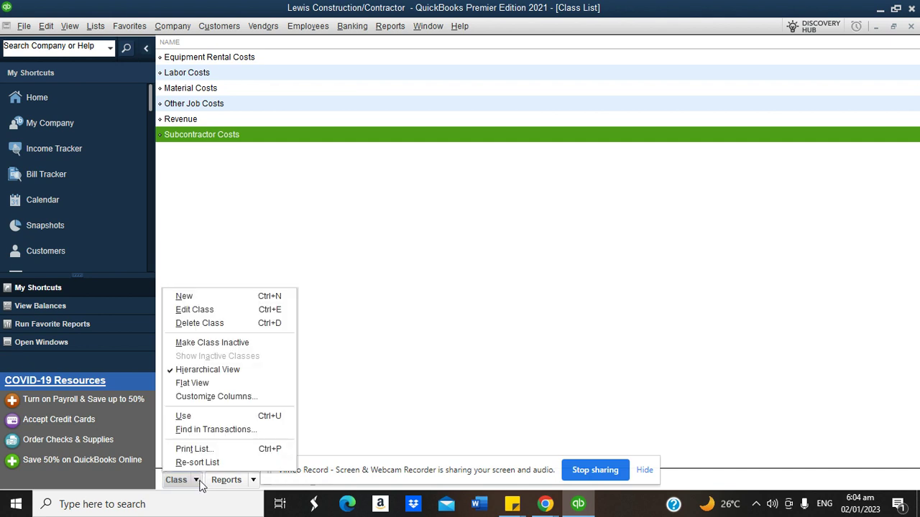
{"action": "left_click", "coordinate": [206, 304]}
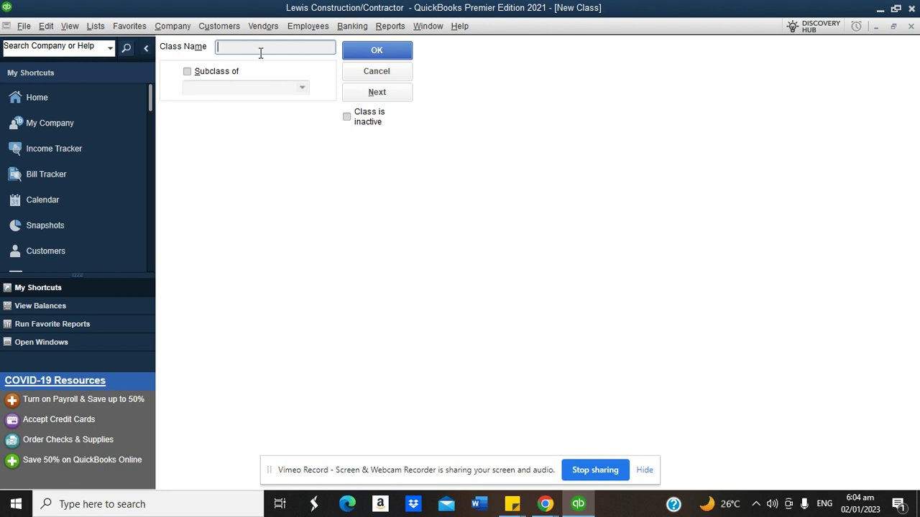
{"action": "type", "text": "U"}
{"action": "key", "text": "BackSpace"}
{"action": "type", "text": "USA"}
{"action": "left_click", "coordinate": [344, 56]}
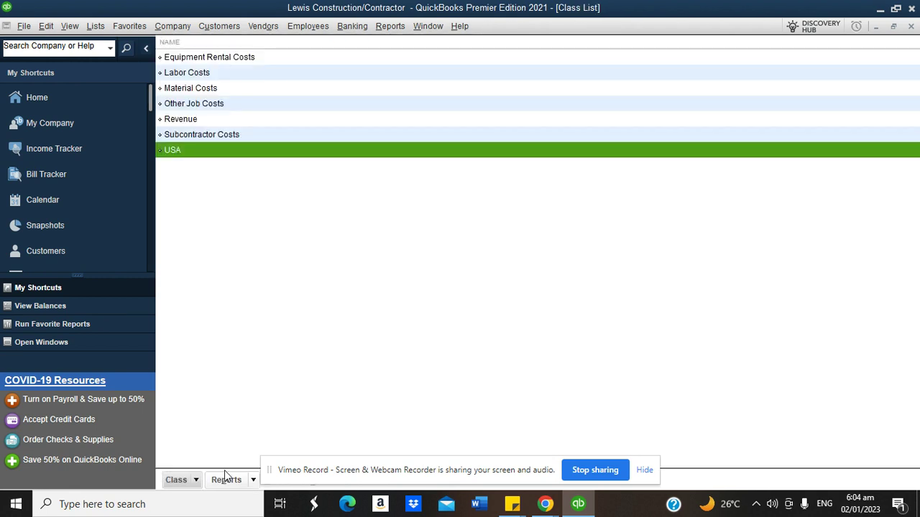
Add a new class named London to the Class List
{"action": "left_click", "coordinate": [196, 480]}
{"action": "left_click", "coordinate": [193, 298]}
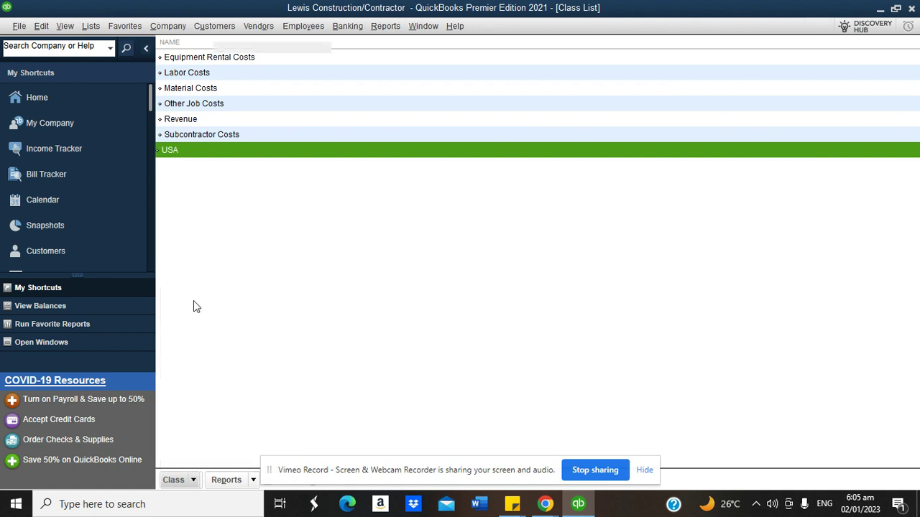
{"action": "type", "text": "L"}
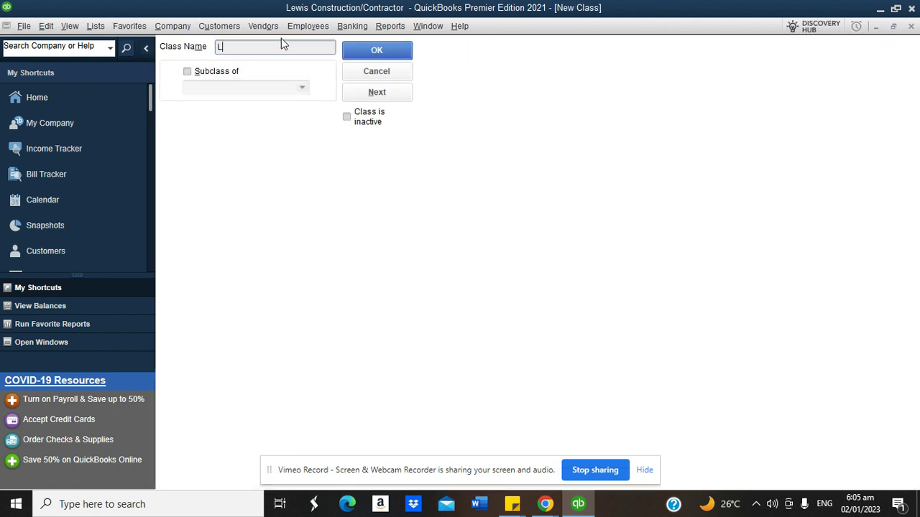
{"action": "type", "text": "ondon"}
{"action": "left_click", "coordinate": [357, 52]}
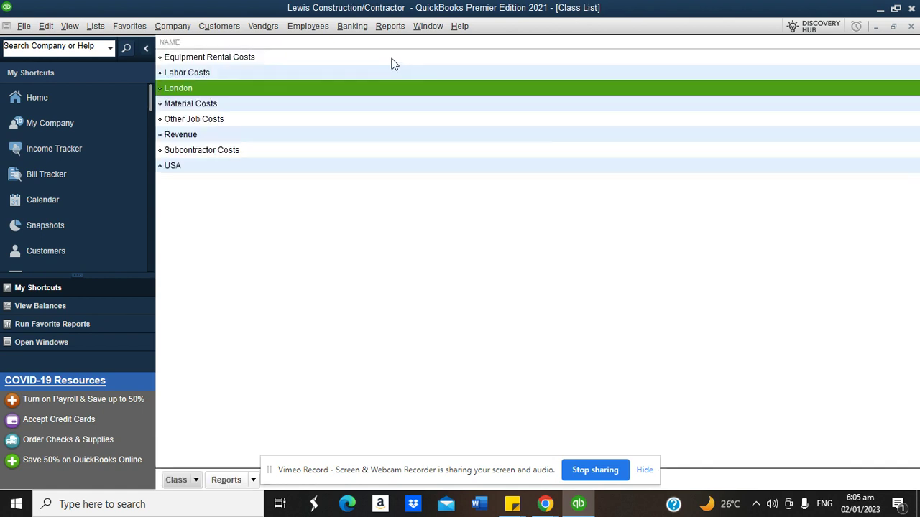
Add a new class named Nigeria to the Class List
{"action": "left_click", "coordinate": [196, 480]}
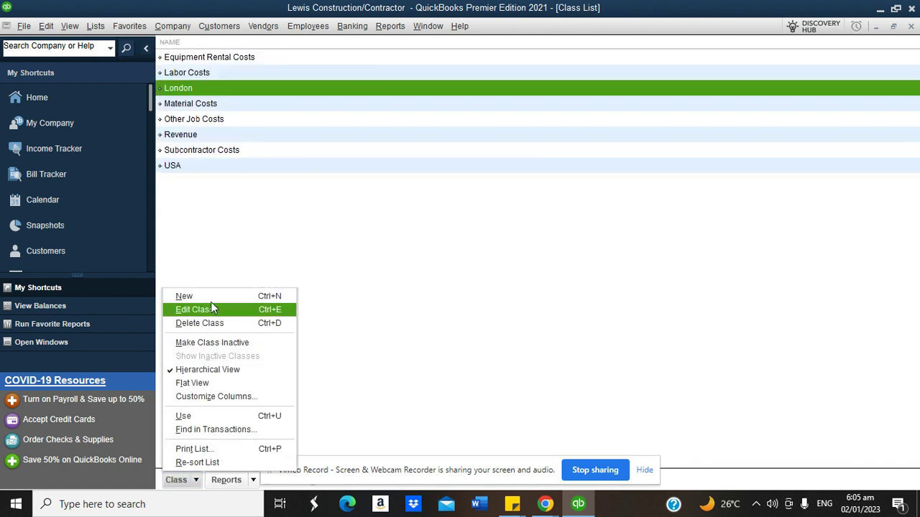
{"action": "left_click", "coordinate": [206, 299]}
{"action": "type", "text": "Nigeria"}
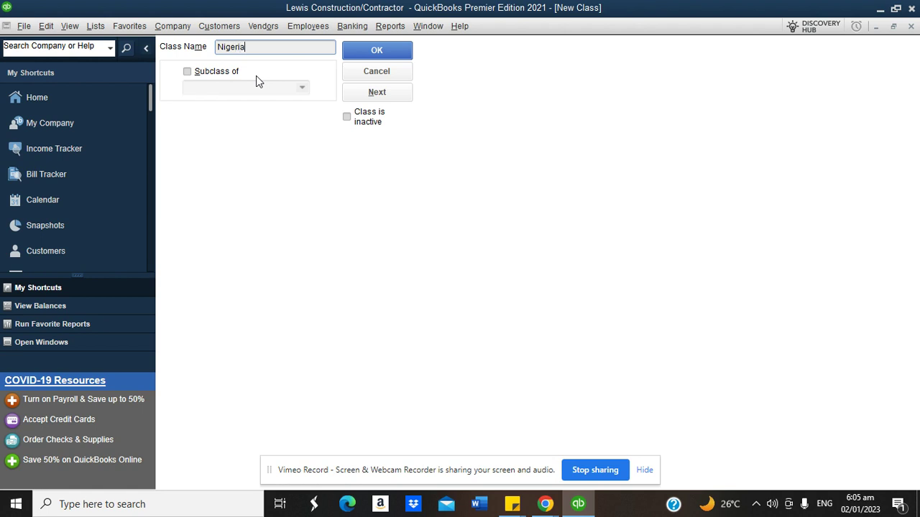
{"action": "left_click", "coordinate": [362, 56]}
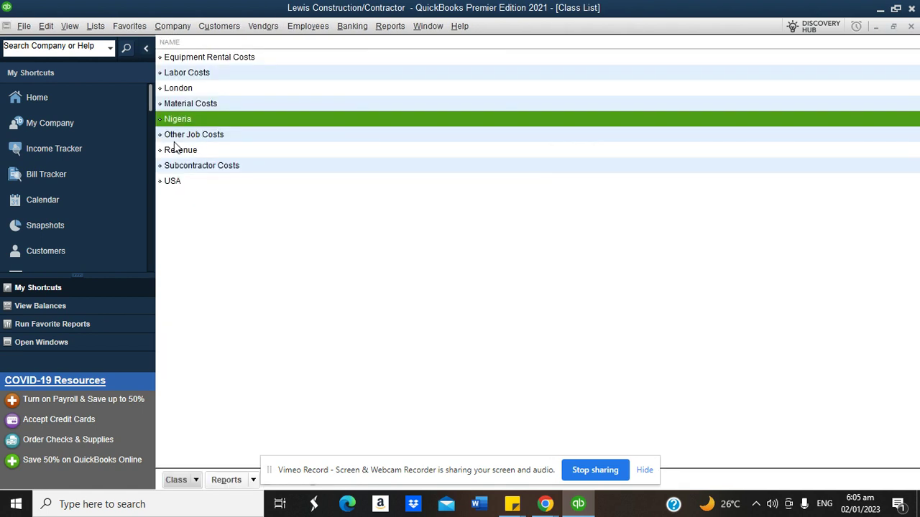
In the company-wide Multiple Currencies preferences, enable more than one currency with US Dollar as home currency, save and let the company file reopen
{"action": "left_click", "coordinate": [72, 97]}
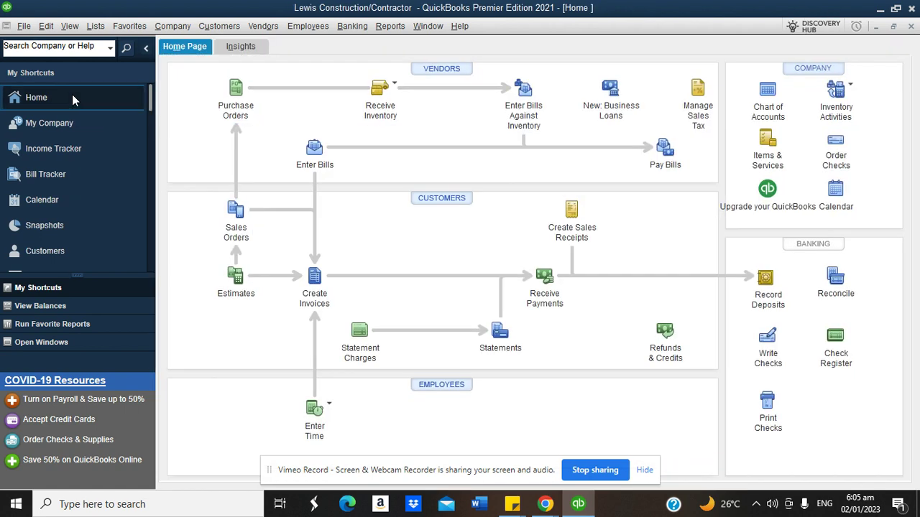
{"action": "left_click", "coordinate": [46, 26]}
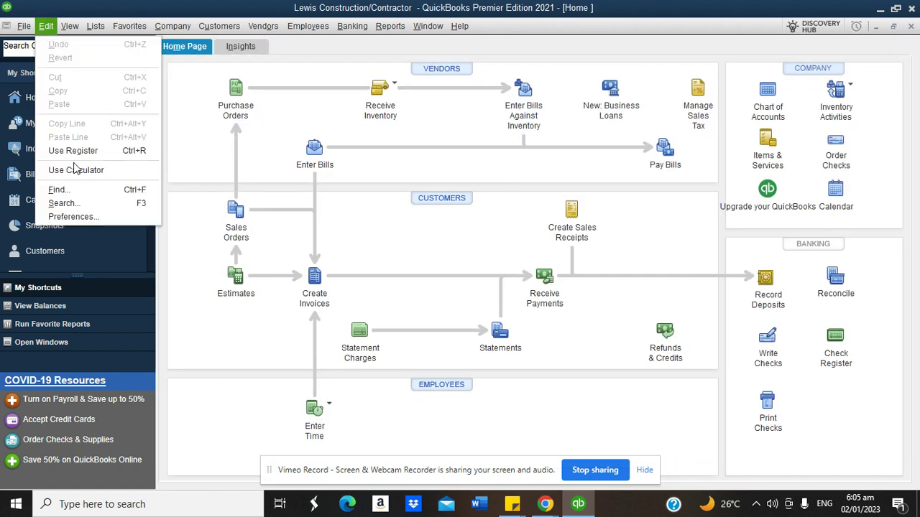
{"action": "left_click", "coordinate": [78, 217]}
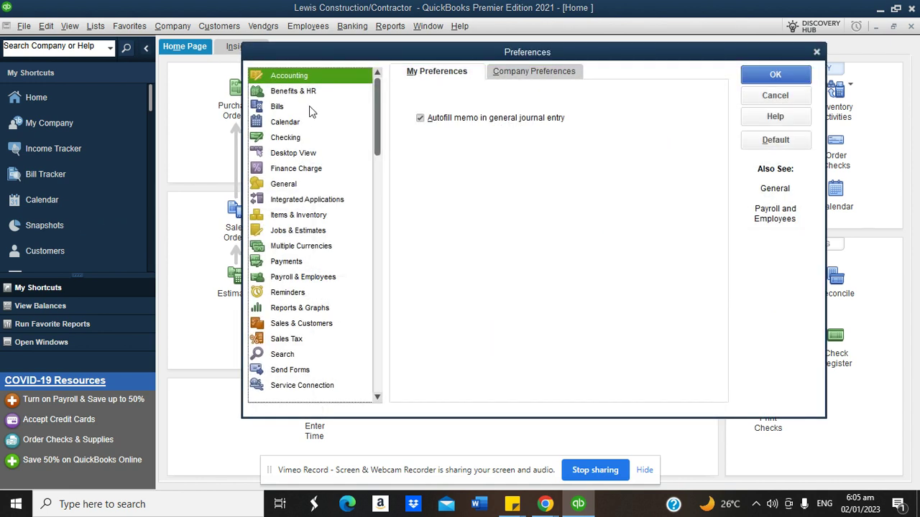
{"action": "left_click", "coordinate": [311, 252]}
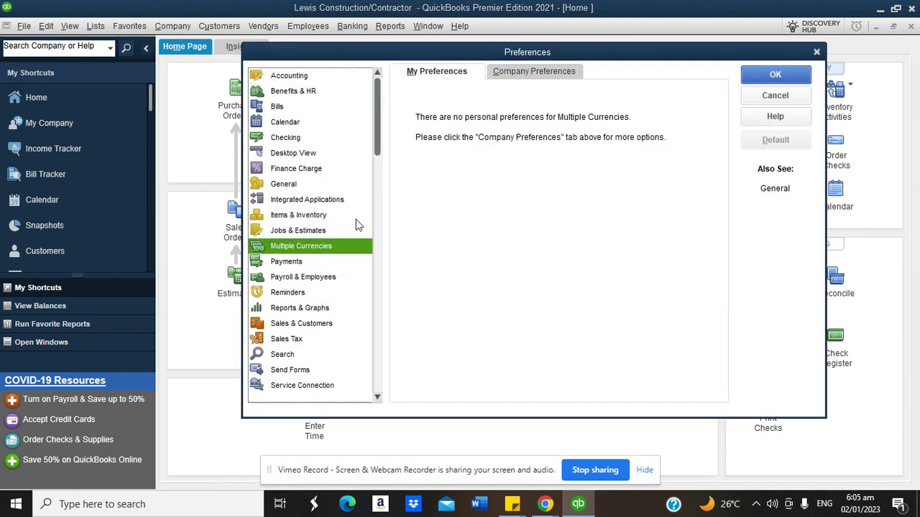
{"action": "left_click", "coordinate": [537, 75]}
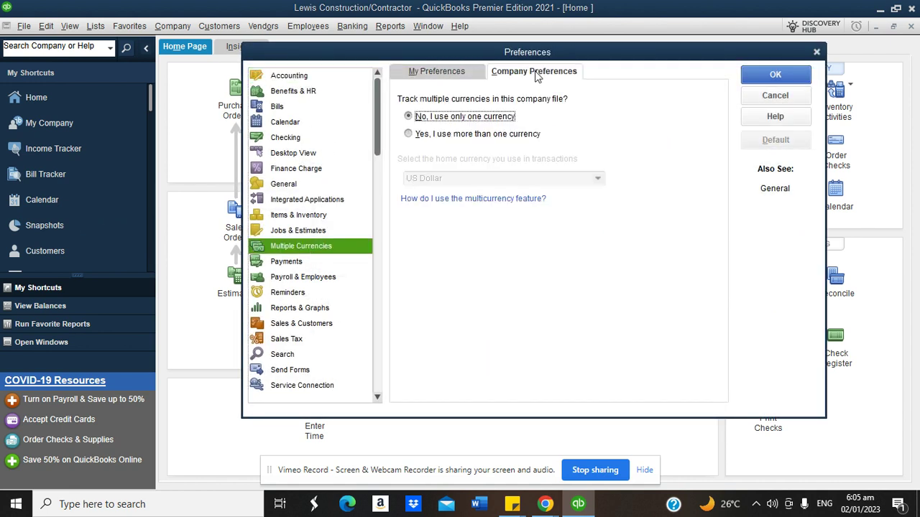
{"action": "left_click", "coordinate": [411, 135]}
{"action": "left_click", "coordinate": [446, 322]}
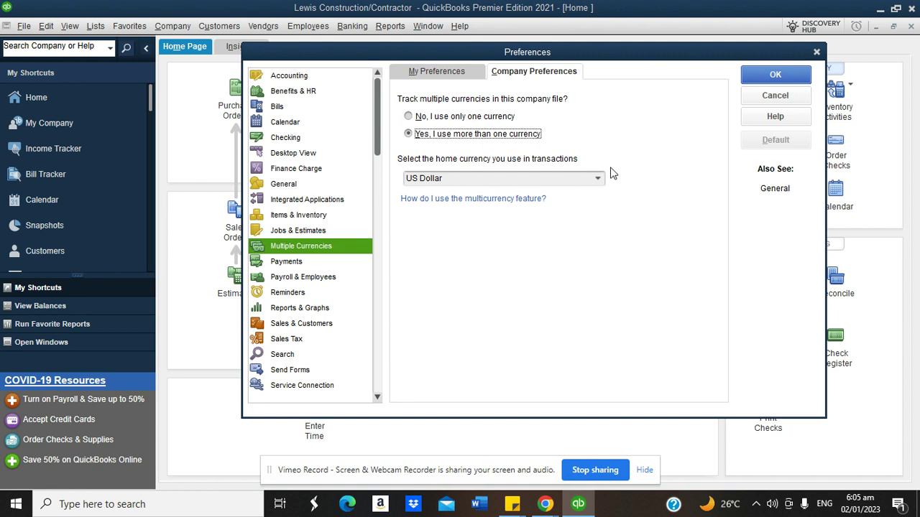
{"action": "left_click", "coordinate": [775, 74]}
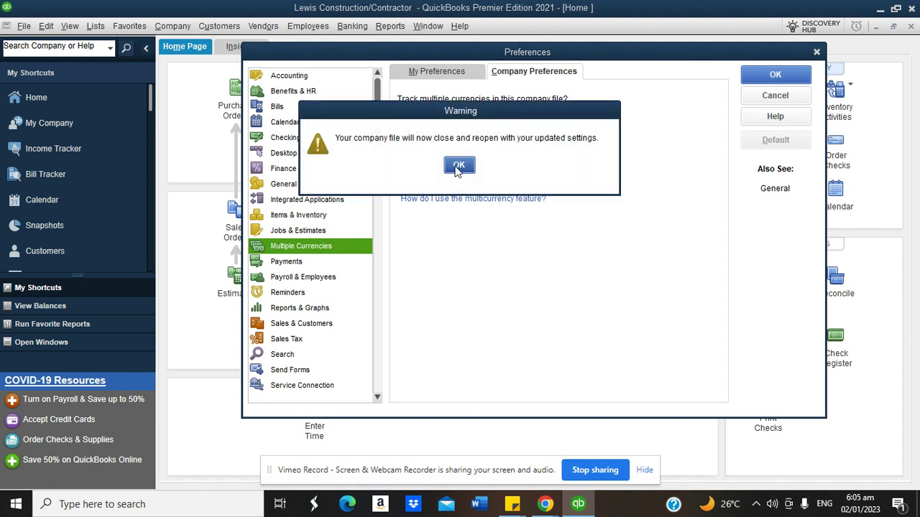
{"action": "left_click", "coordinate": [457, 166]}
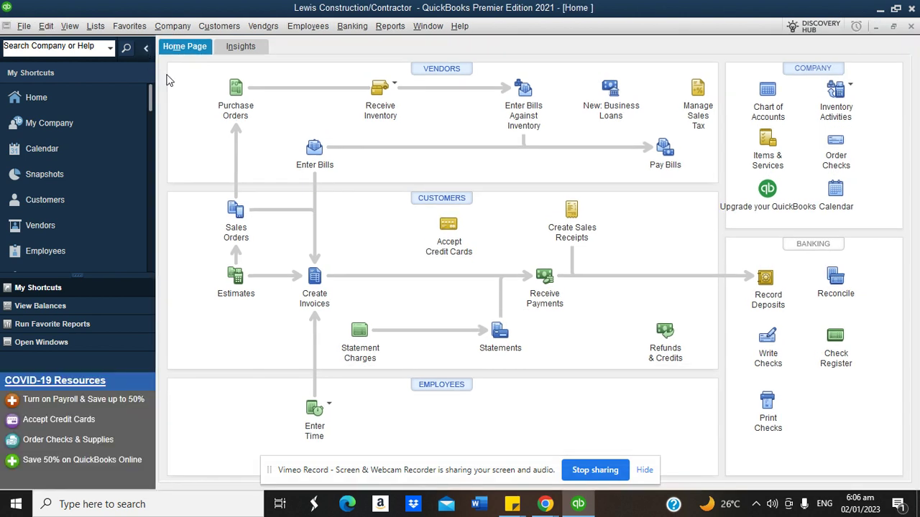
Open the Chart of Accounts and start a new account of type Income
{"action": "left_click", "coordinate": [97, 28]}
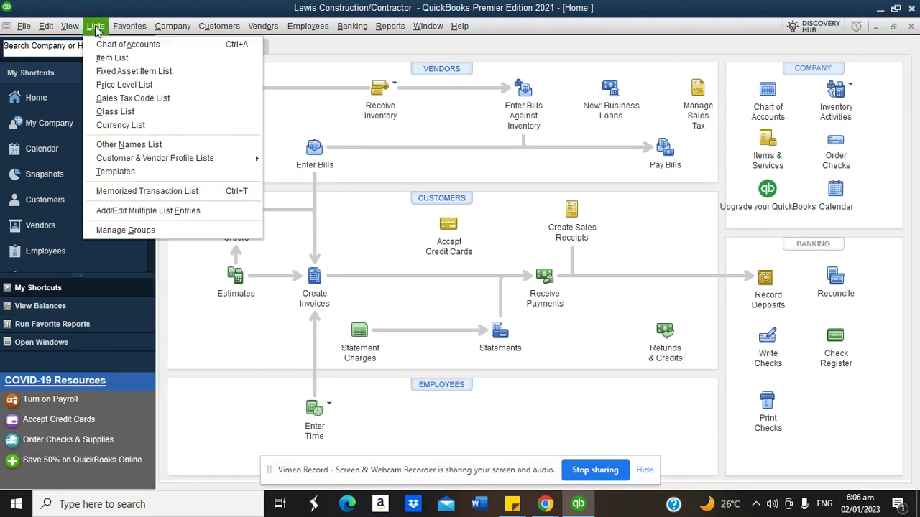
{"action": "left_click", "coordinate": [105, 45]}
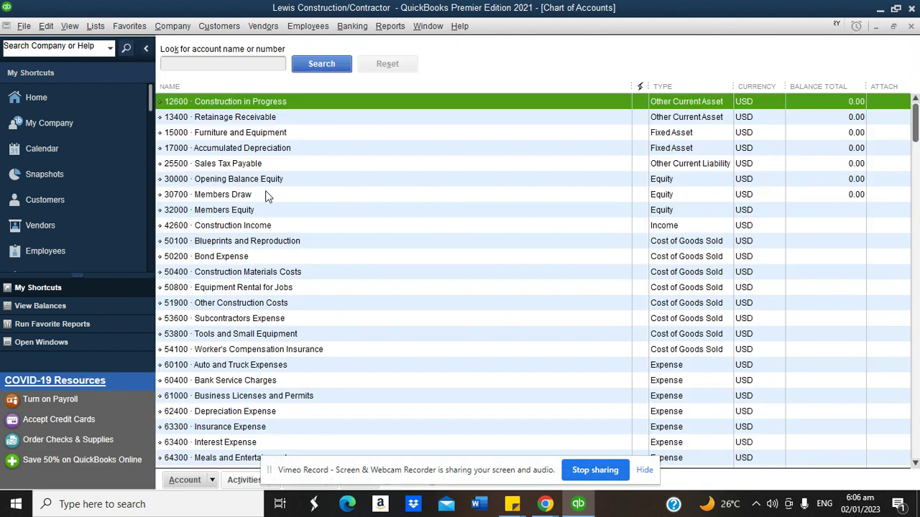
{"action": "left_click", "coordinate": [213, 485]}
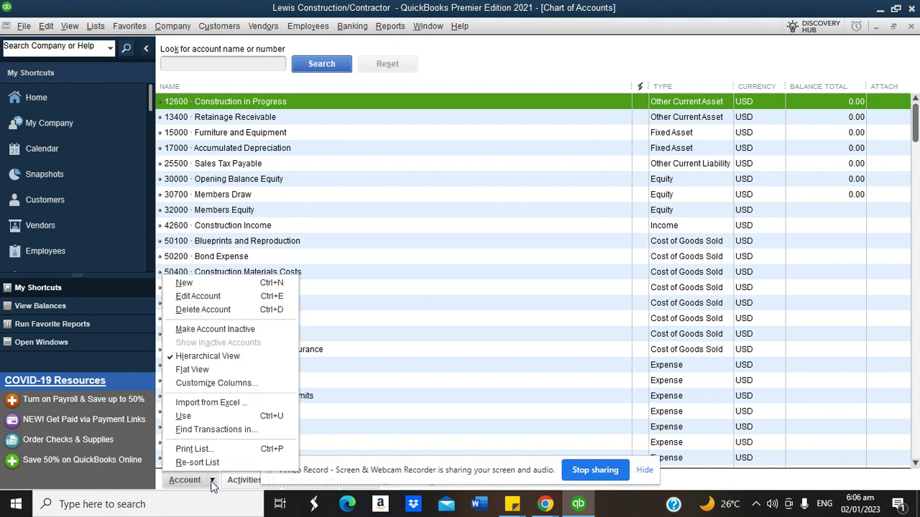
{"action": "left_click", "coordinate": [223, 285]}
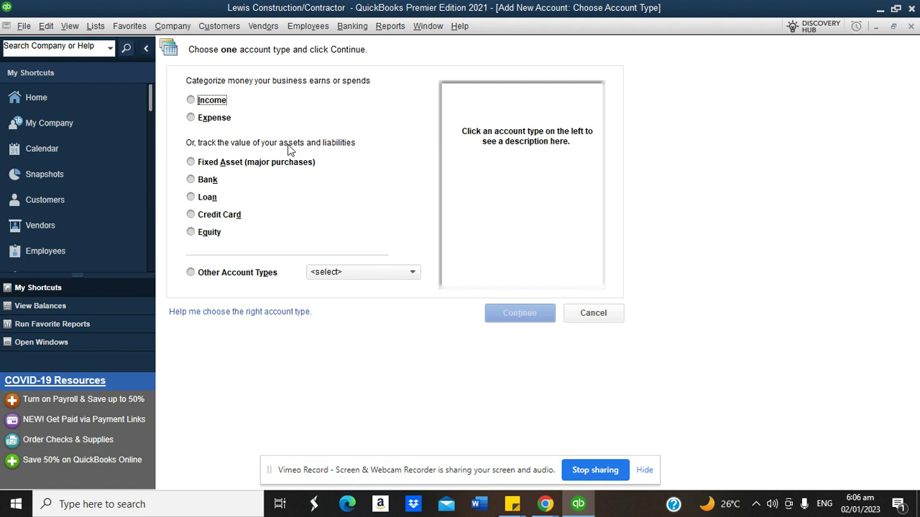
{"action": "left_click", "coordinate": [190, 101]}
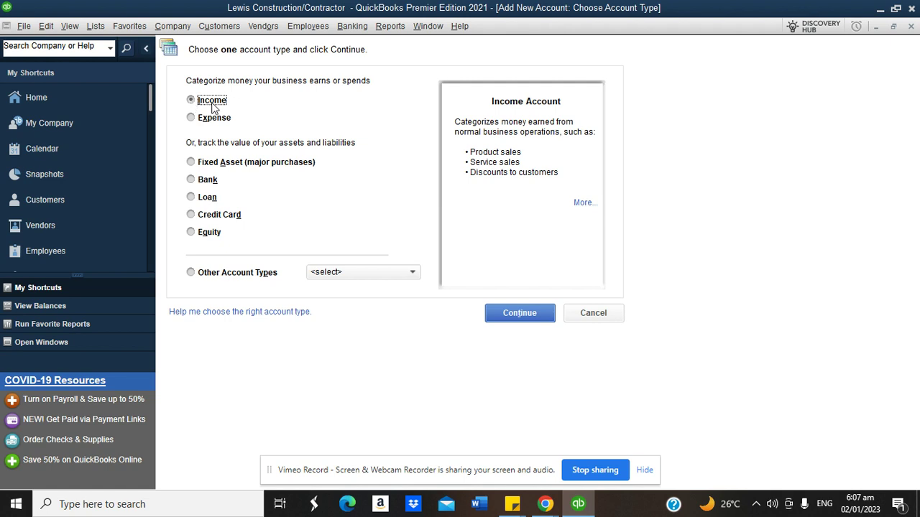
{"action": "left_click", "coordinate": [514, 314]}
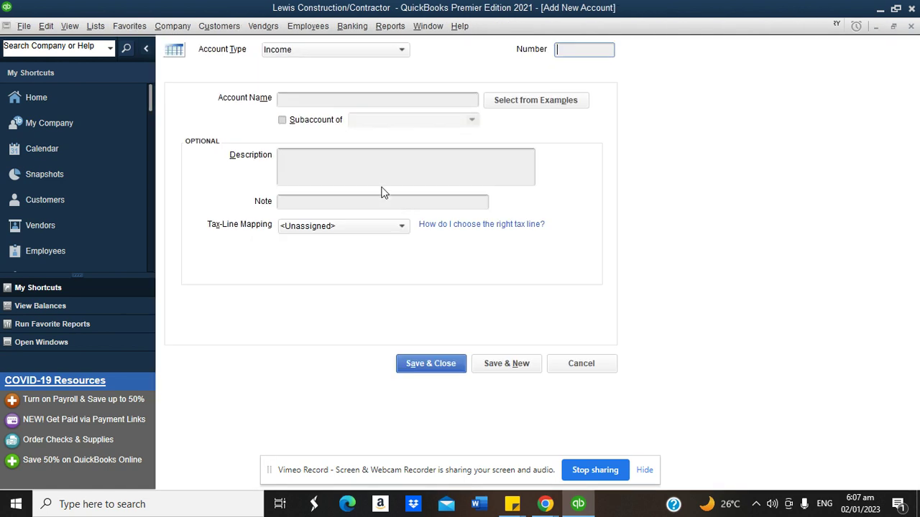
Name the new income account Construction Consulting
{"action": "left_click", "coordinate": [310, 103]}
{"action": "type", "text": "COsn"}
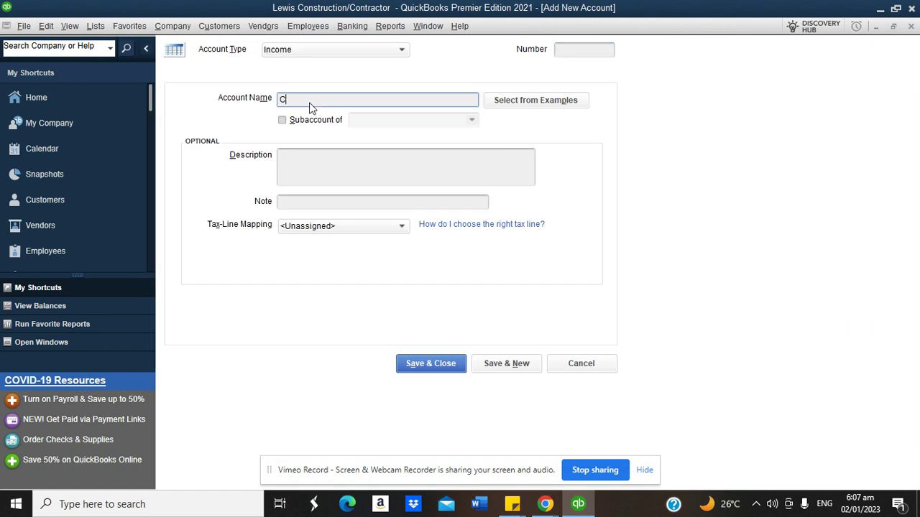
{"action": "key", "text": "BackSpace"}
{"action": "key", "text": "BackSpace"}
{"action": "type", "text": "onstruction Service and Cons"}
{"action": "left_click", "coordinate": [373, 100]}
{"action": "key", "text": "BackSpace"}
{"action": "key", "text": "BackSpace"}
{"action": "key", "text": "BackSpace"}
{"action": "key", "text": "BackSpace"}
{"action": "key", "text": "BackSpace"}
{"action": "key", "text": "BackSpace"}
{"action": "key", "text": "BackSpace"}
{"action": "key", "text": "BackSpace"}
{"action": "key", "text": "BackSpace"}
{"action": "key", "text": "BackSpace"}
{"action": "key", "text": "BackSpace"}
{"action": "key", "text": "BackSpace"}
{"action": "type", "text": "ting"}
Try the Bank account type for the Construction Consulting account and set it back to Income
{"action": "left_click", "coordinate": [288, 50]}
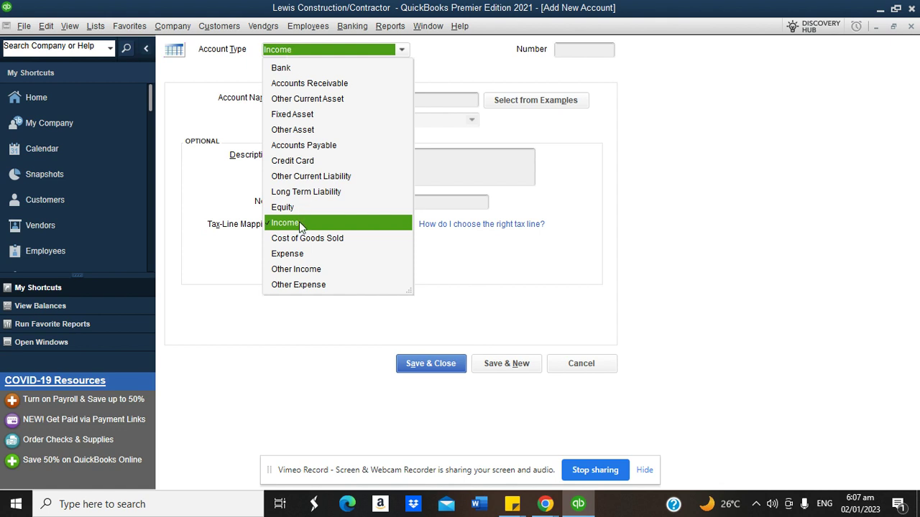
{"action": "left_click", "coordinate": [299, 223]}
{"action": "left_click", "coordinate": [286, 52]}
{"action": "left_click", "coordinate": [282, 69]}
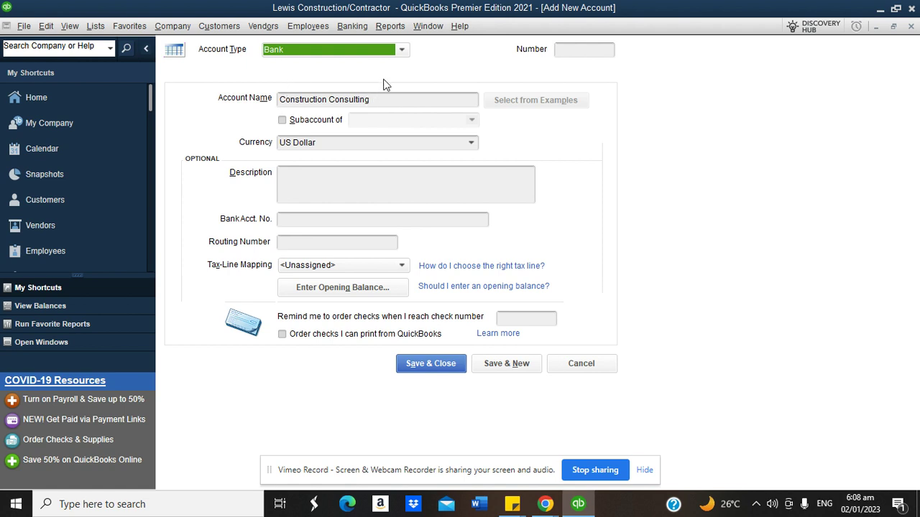
{"action": "left_click", "coordinate": [300, 50]}
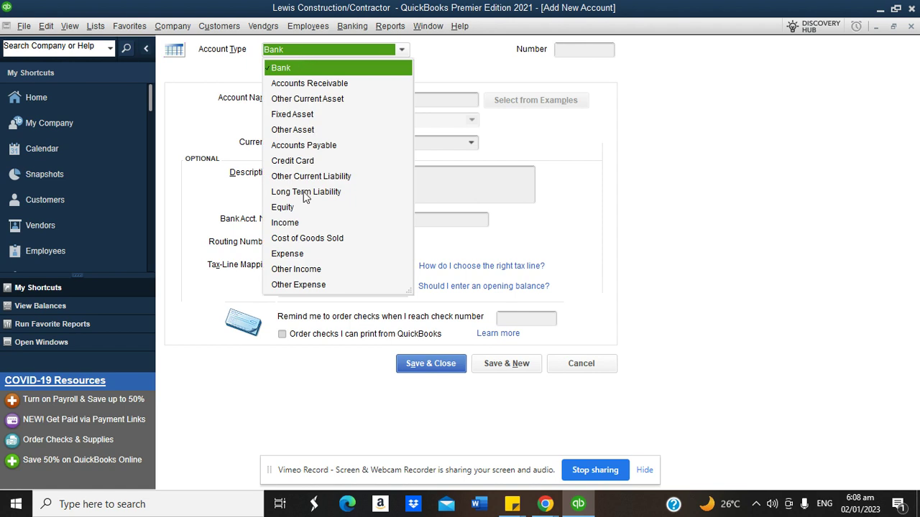
{"action": "left_click", "coordinate": [300, 224]}
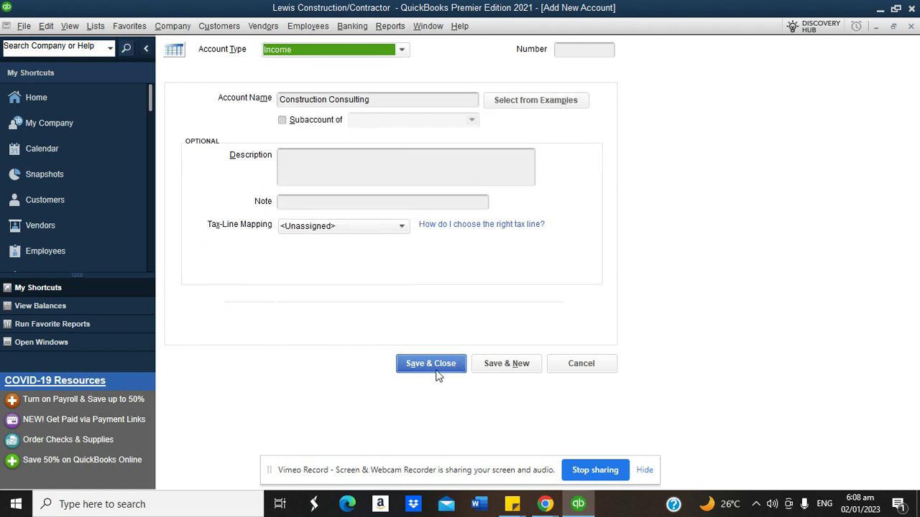
Save the Construction Consulting income account and name the next new account Directors Bonus
{"action": "left_click", "coordinate": [505, 365]}
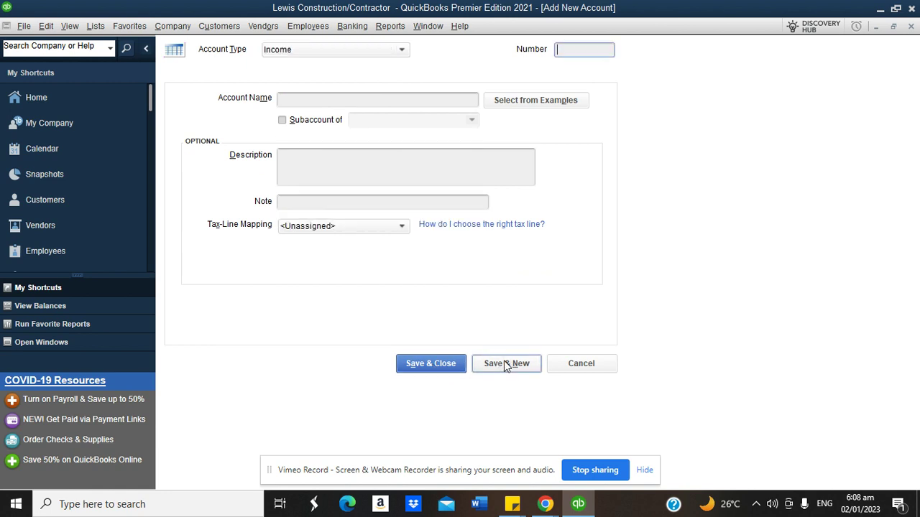
{"action": "left_click", "coordinate": [322, 101]}
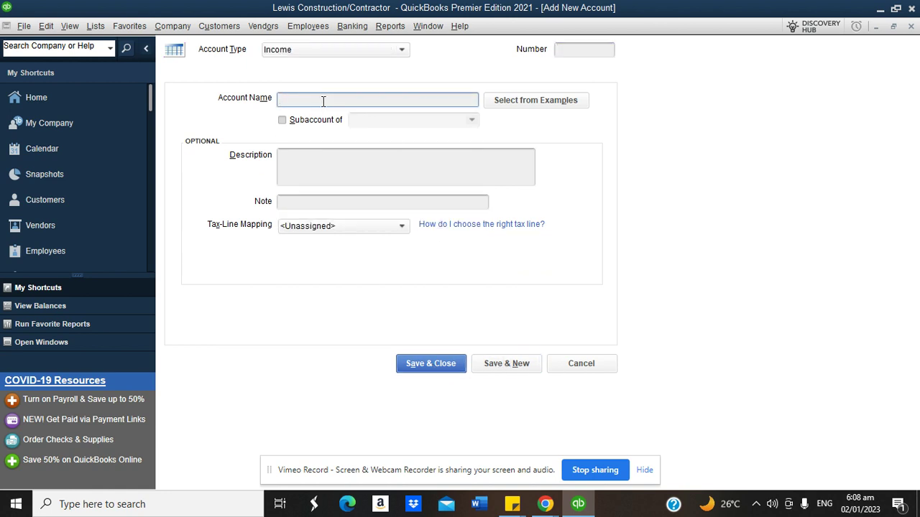
{"action": "type", "text": "Directors Bonus"}
Set the Directors Bonus account's type to Expense and save it to the Chart of Accounts
{"action": "left_click", "coordinate": [291, 51]}
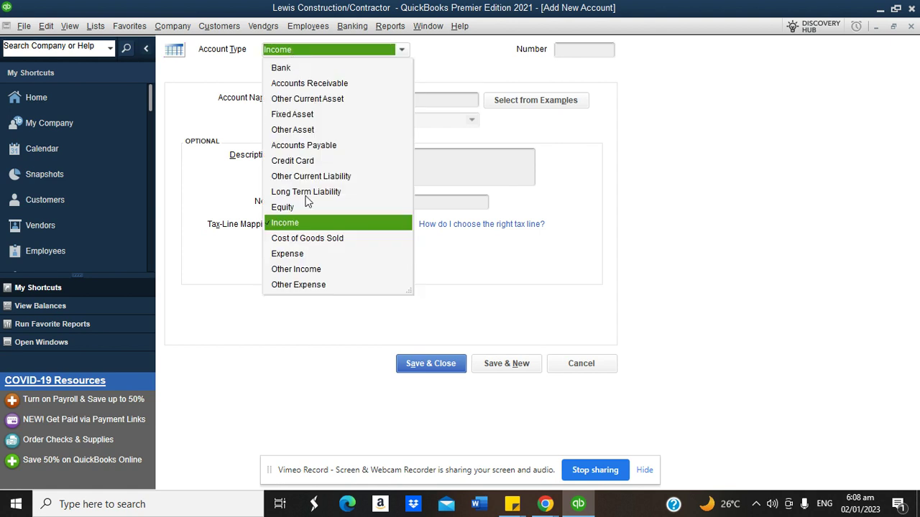
{"action": "left_click", "coordinate": [288, 254]}
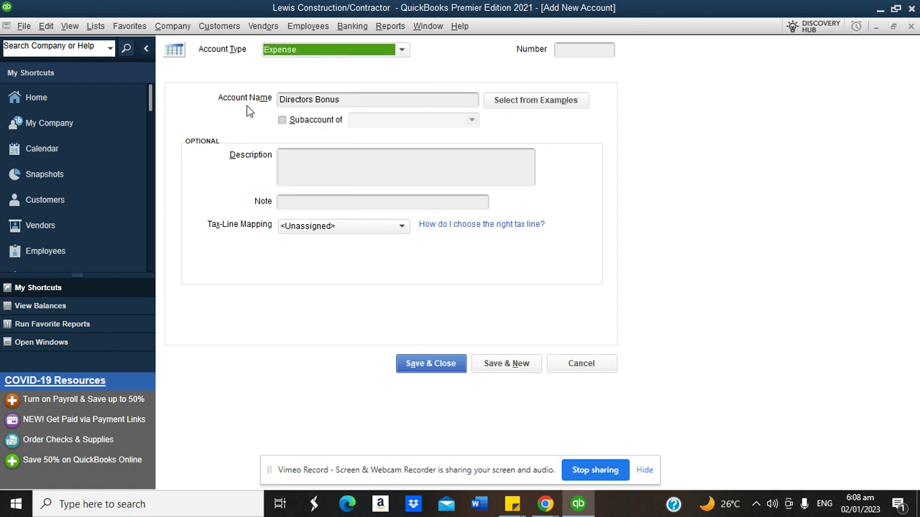
{"action": "left_click", "coordinate": [324, 49]}
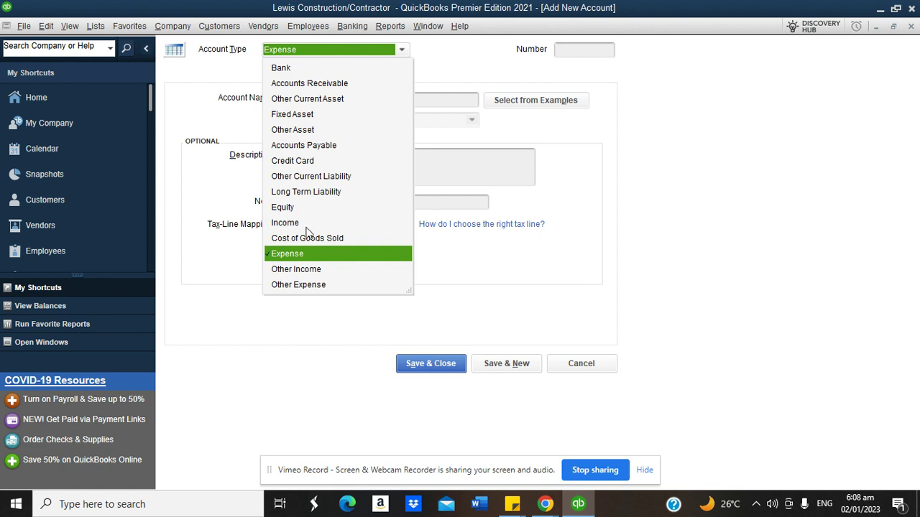
{"action": "left_click", "coordinate": [302, 254]}
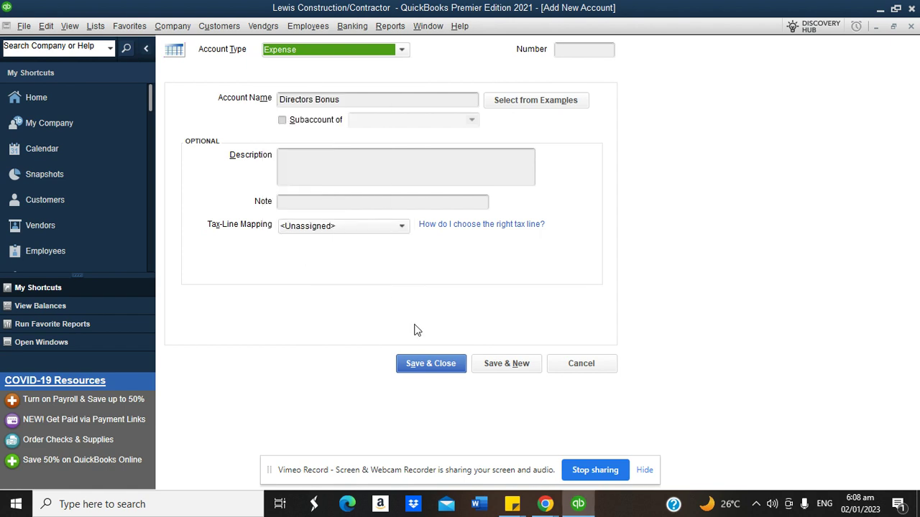
{"action": "left_click", "coordinate": [439, 365]}
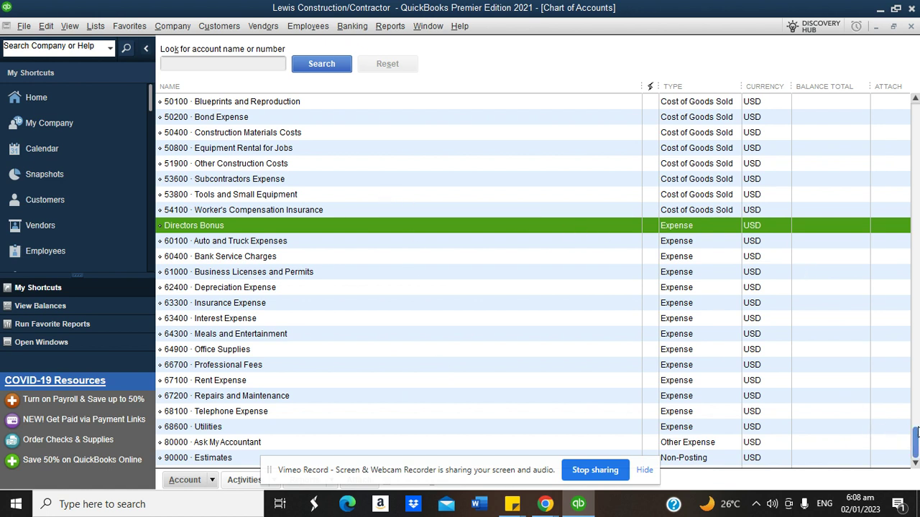
Review the Chart of Accounts from the expense and cost of goods sold accounts up to the income, equity and asset accounts
{"action": "mouse_move", "coordinate": [914, 453]}
{"action": "left_mouse_down"}
{"action": "mouse_move", "coordinate": [908, 322]}
{"action": "mouse_move", "coordinate": [907, 428]}
{"action": "left_mouse_up"}
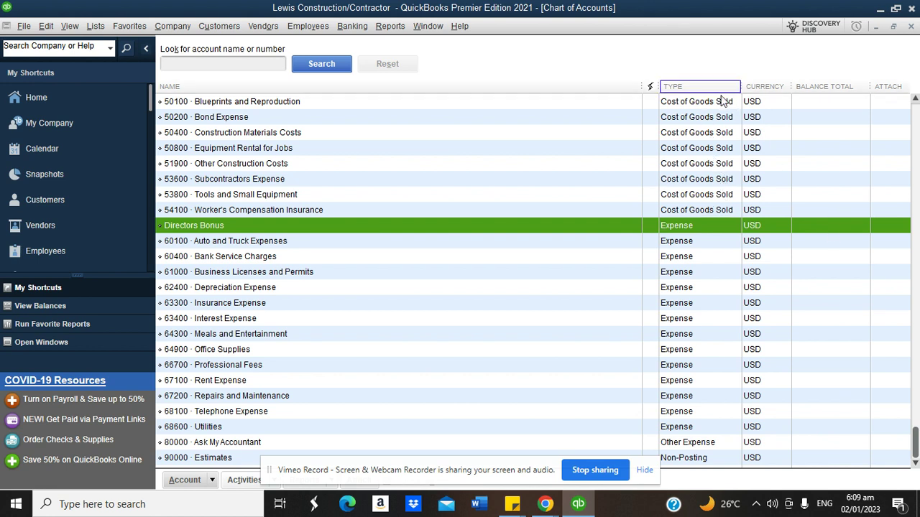
{"action": "left_click", "coordinate": [915, 98]}
{"action": "left_click", "coordinate": [915, 98]}
{"action": "left_click", "coordinate": [914, 98]}
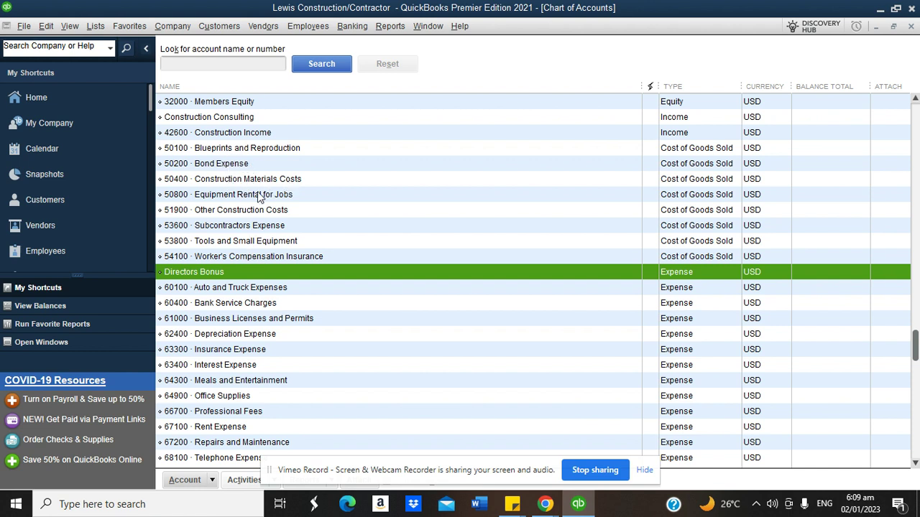
{"action": "left_click", "coordinate": [218, 163]}
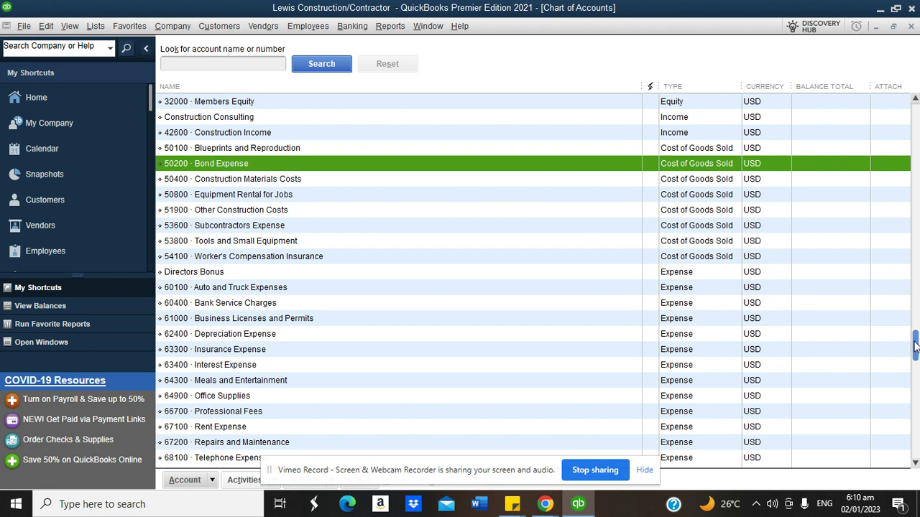
{"action": "left_click_drag", "start_coordinate": [915, 348], "coordinate": [916, 119]}
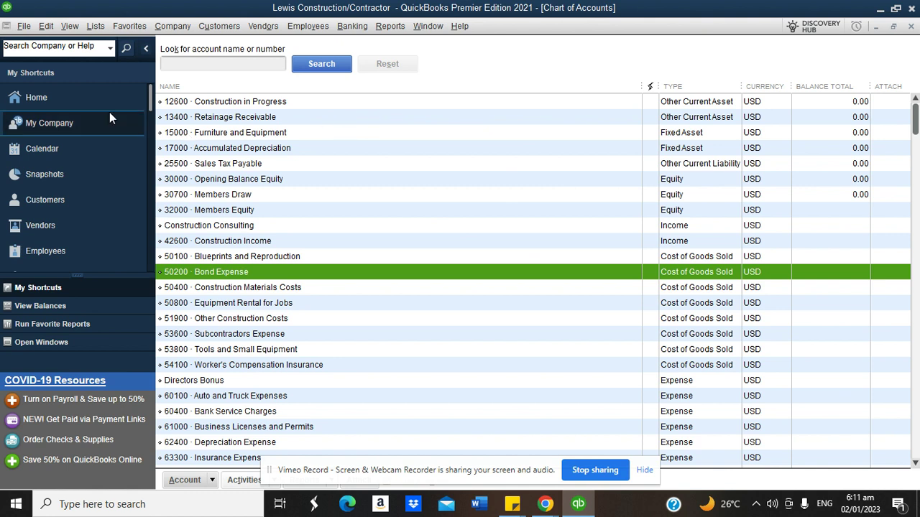
Check the inventory and purchase order options in the company-wide Items & Inventory preferences
{"action": "left_click", "coordinate": [47, 26]}
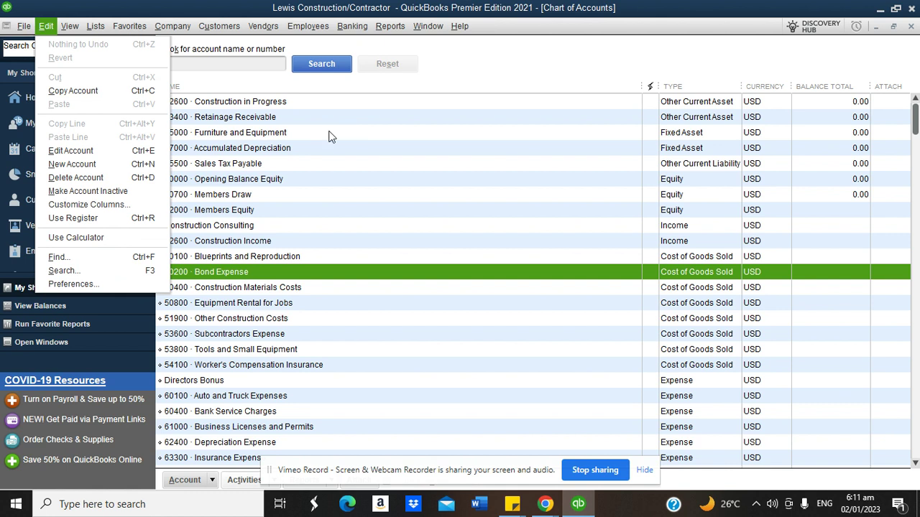
{"action": "left_click", "coordinate": [107, 285]}
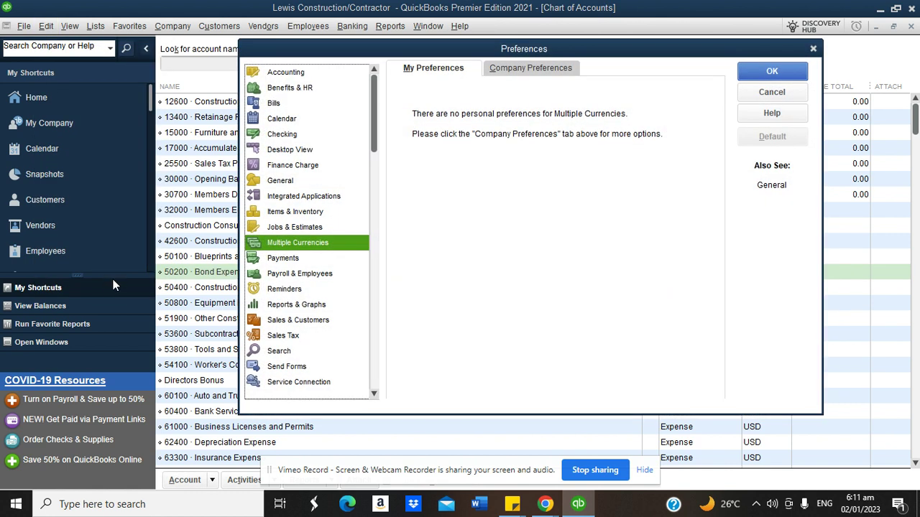
{"action": "left_click", "coordinate": [292, 211]}
{"action": "left_click", "coordinate": [554, 69]}
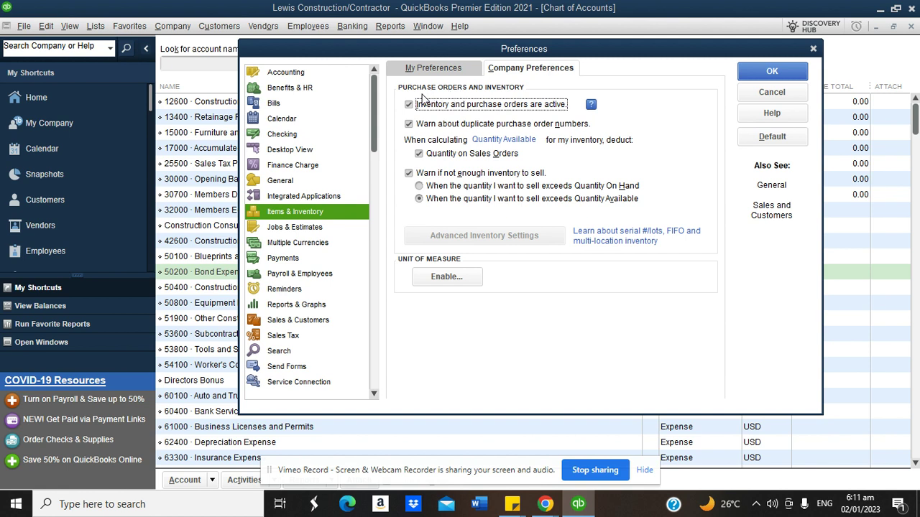
{"action": "left_click", "coordinate": [772, 72]}
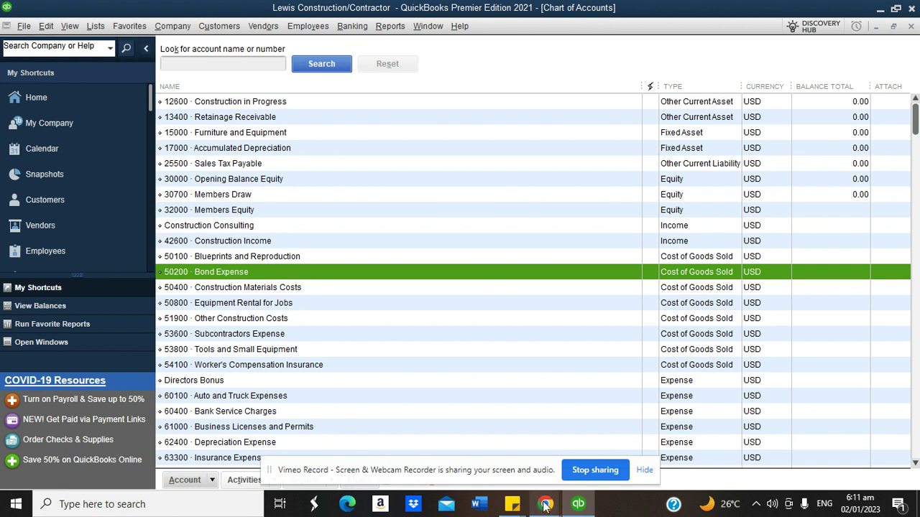
Switch to the online Notepad in Chrome to read the setup outline, and return to QuickBooks
{"action": "mouse_move", "coordinate": [544, 507]}
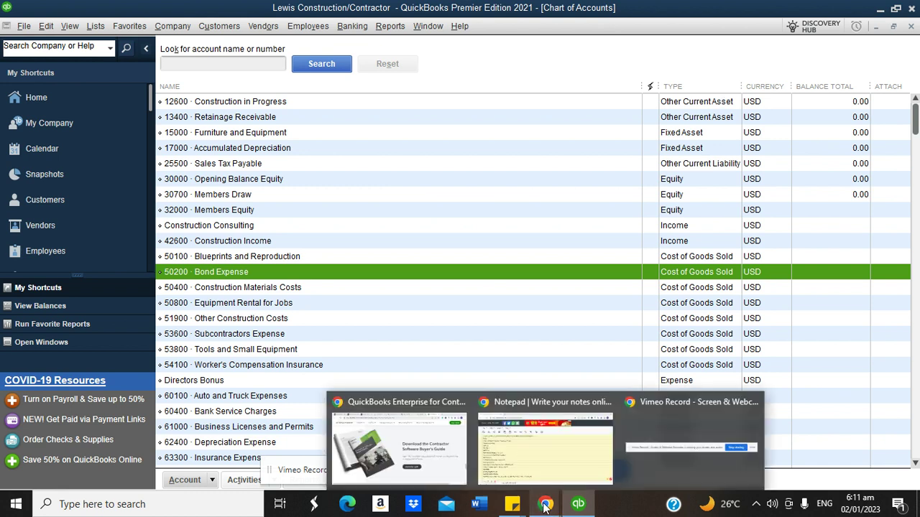
{"action": "left_click", "coordinate": [533, 461]}
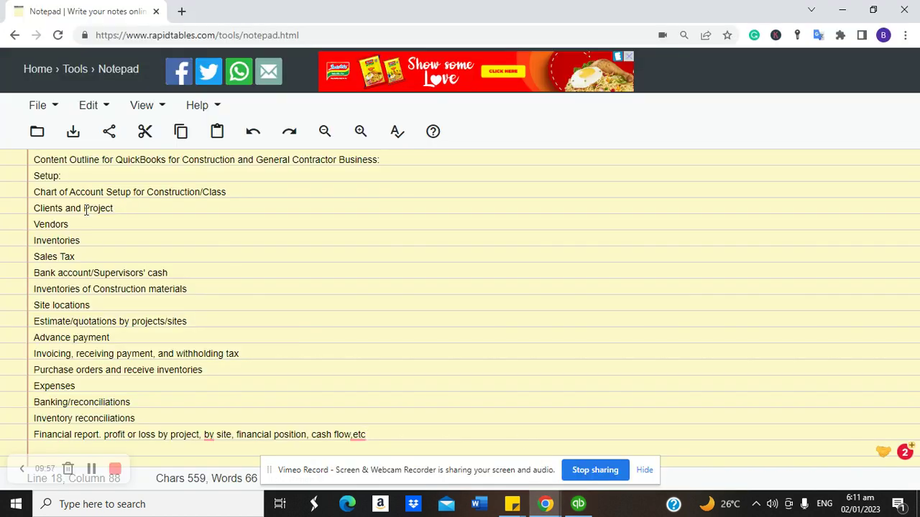
{"action": "left_click", "coordinate": [578, 503]}
Open the Customer Center from the home page and start a new customer
{"action": "left_click", "coordinate": [68, 95]}
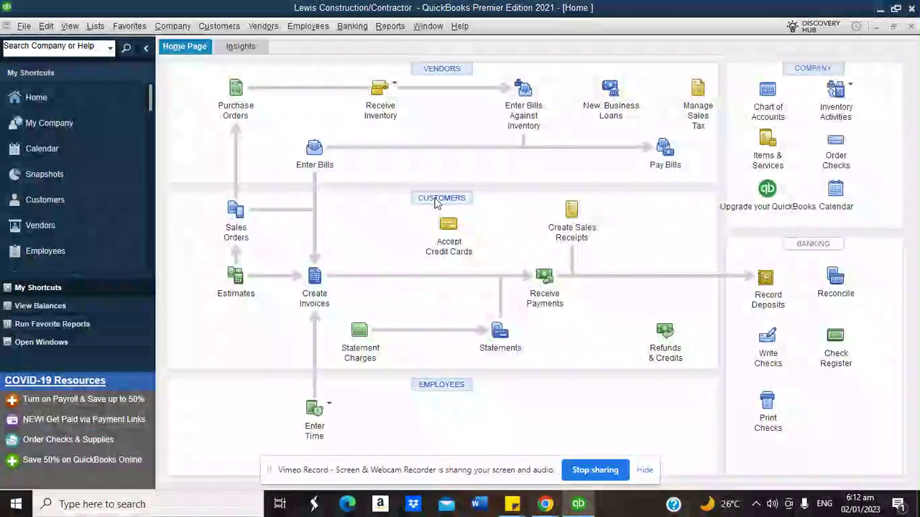
{"action": "left_click", "coordinate": [412, 197]}
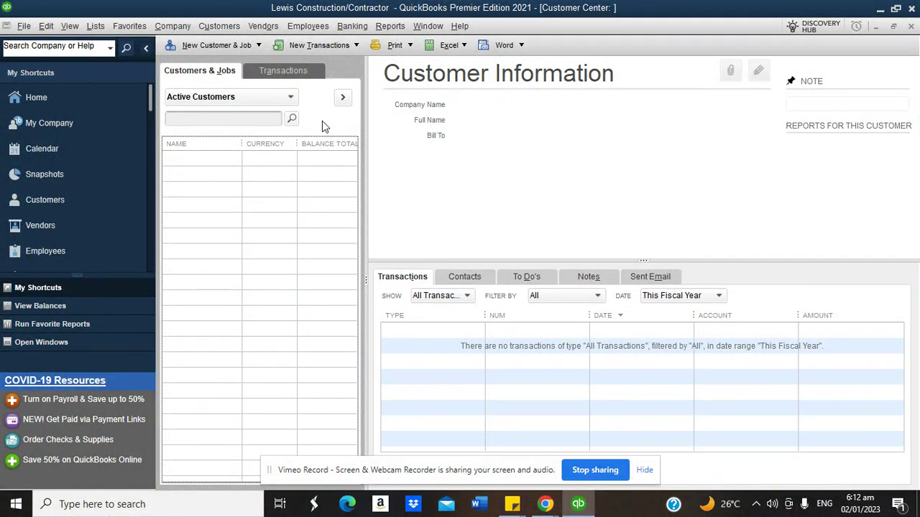
{"action": "left_click", "coordinate": [209, 49]}
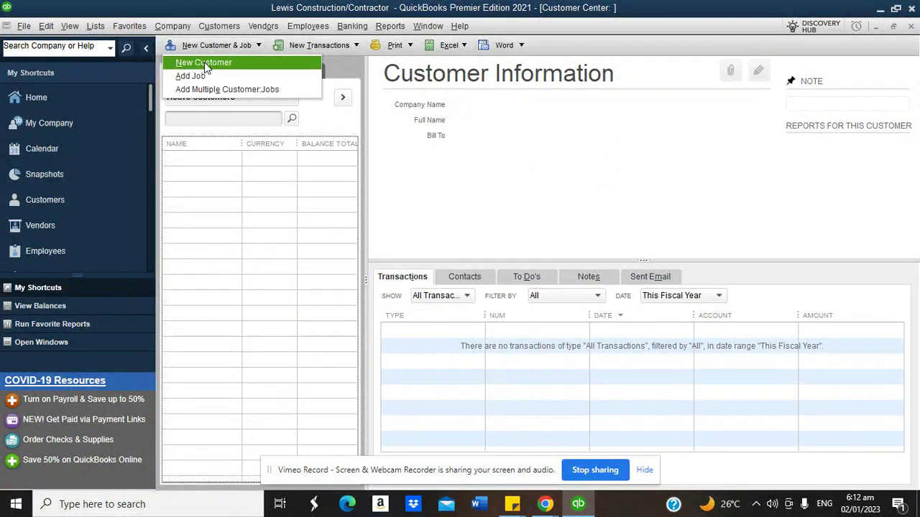
{"action": "left_click", "coordinate": [204, 62]}
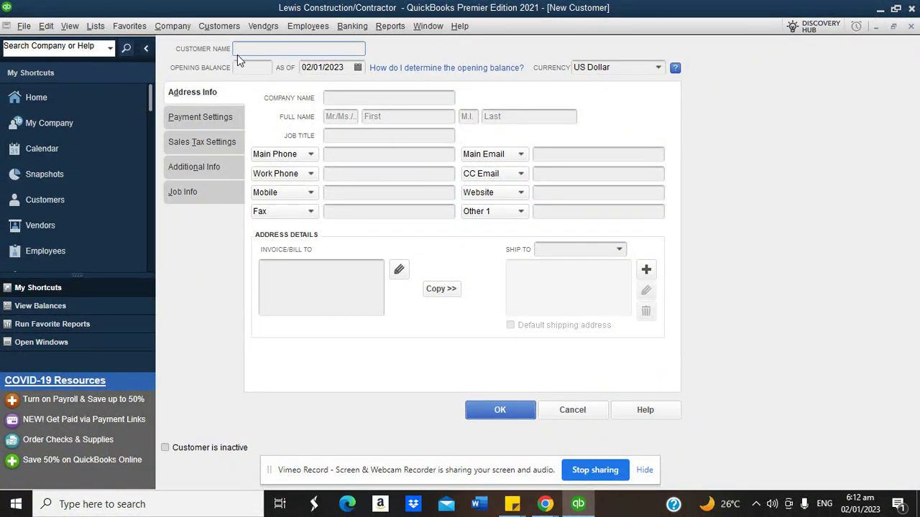
Save the new customer under the name US FBI and widen the name column of the customer list
{"action": "type", "text": "F"}
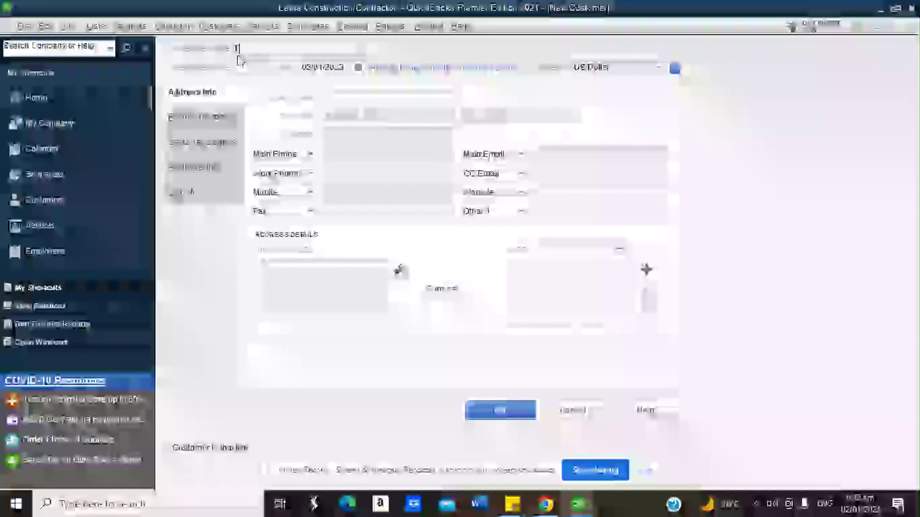
{"action": "type", "text": "B"}
{"action": "key", "text": "BackSpace"}
{"action": "key", "text": "BackSpace"}
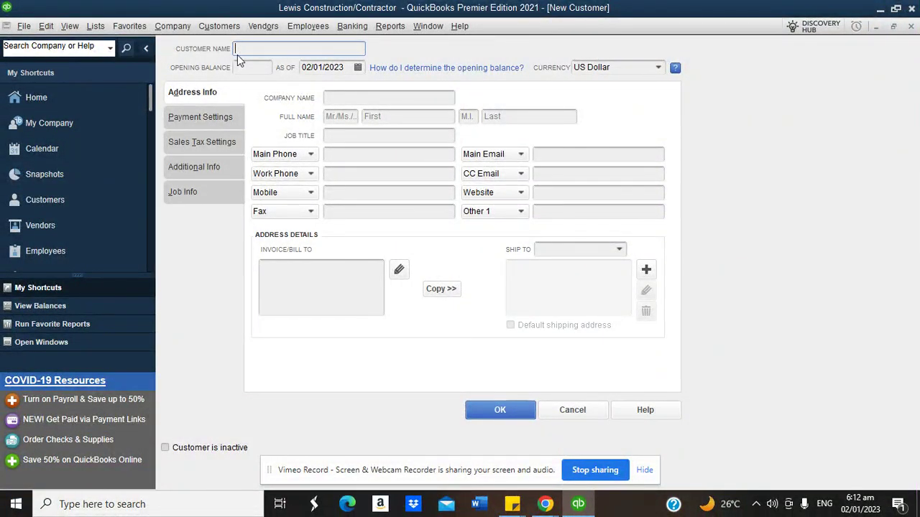
{"action": "type", "text": "US FBI"}
{"action": "left_click", "coordinate": [501, 411]}
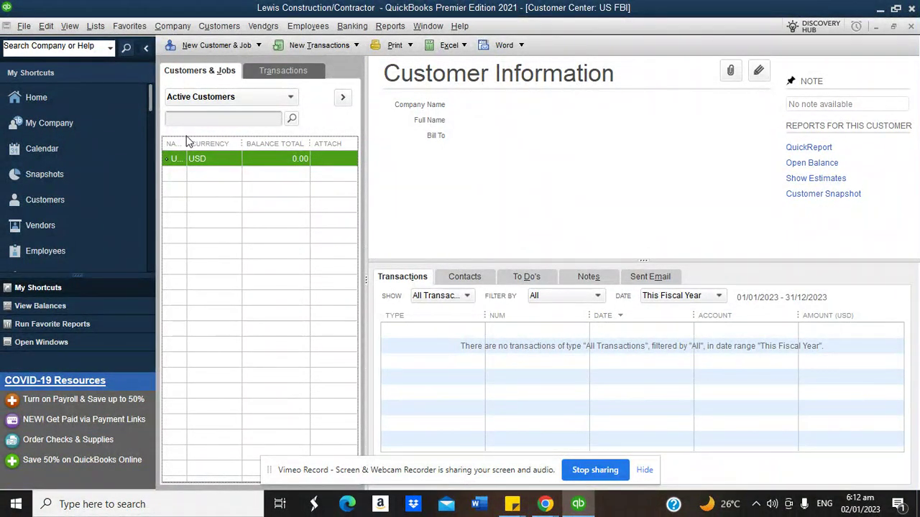
{"action": "left_click_drag", "start_coordinate": [187, 143], "coordinate": [246, 144]}
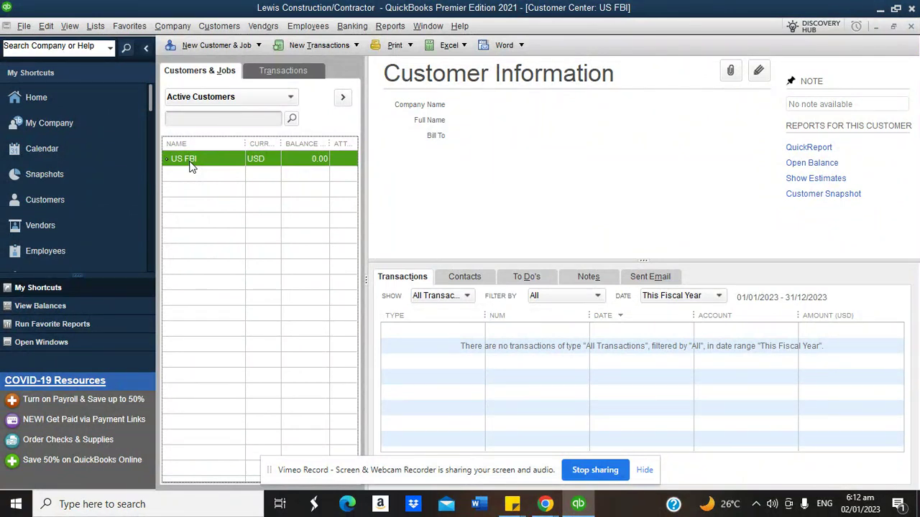
Start a new job for the customer US FBI and name it Investigation Centre
{"action": "left_click", "coordinate": [220, 46]}
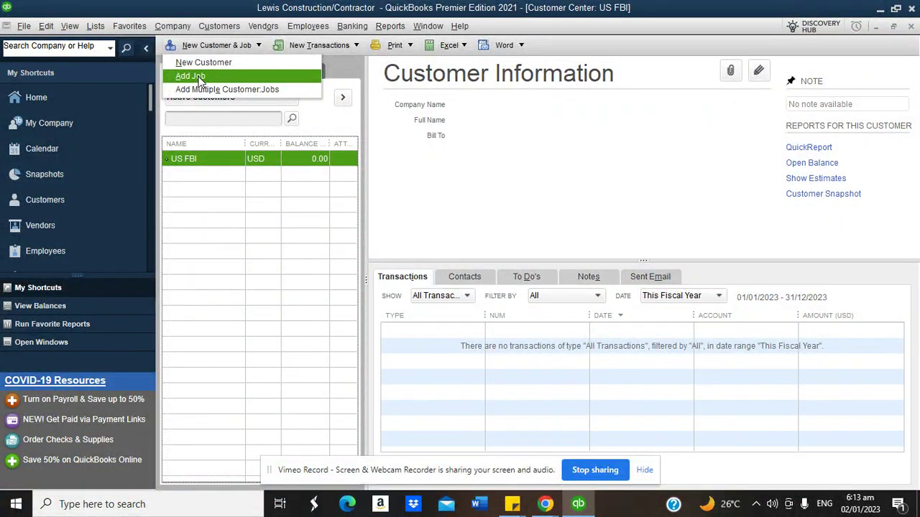
{"action": "left_click", "coordinate": [192, 76]}
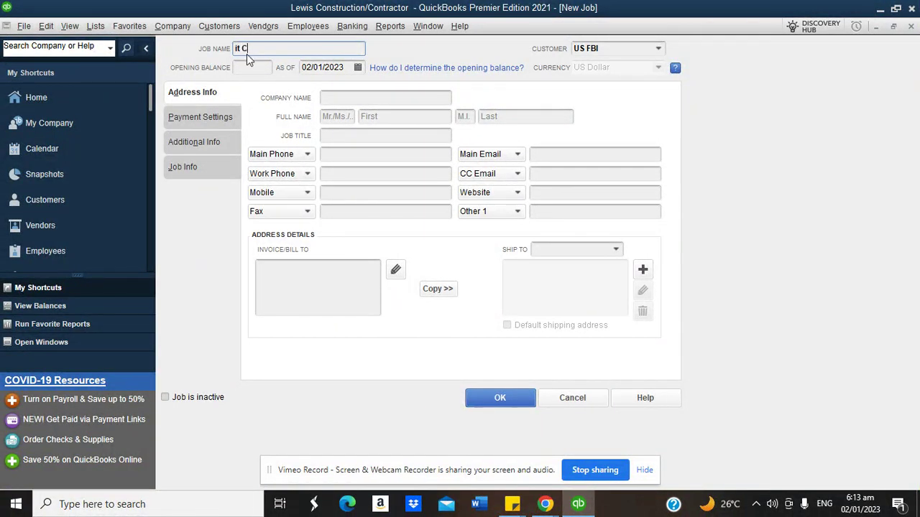
{"action": "key", "text": "BackSpace"}
{"action": "key", "text": "BackSpace"}
{"action": "key", "text": "BackSpace"}
{"action": "key", "text": "BackSpace"}
{"action": "key", "text": "BackSpace"}
{"action": "key", "text": "BackSpace"}
{"action": "key", "text": "BackSpace"}
{"action": "type", "text": "Investigation C"}
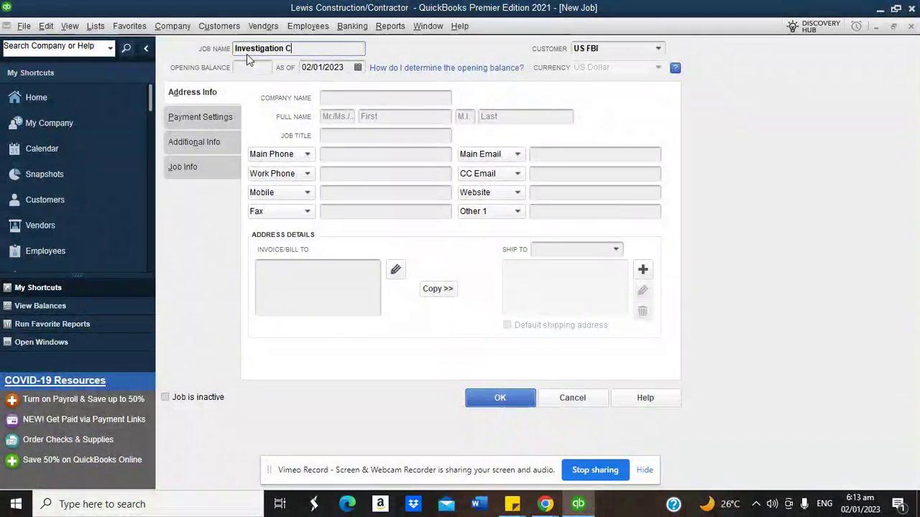
{"action": "type", "text": "entre"}
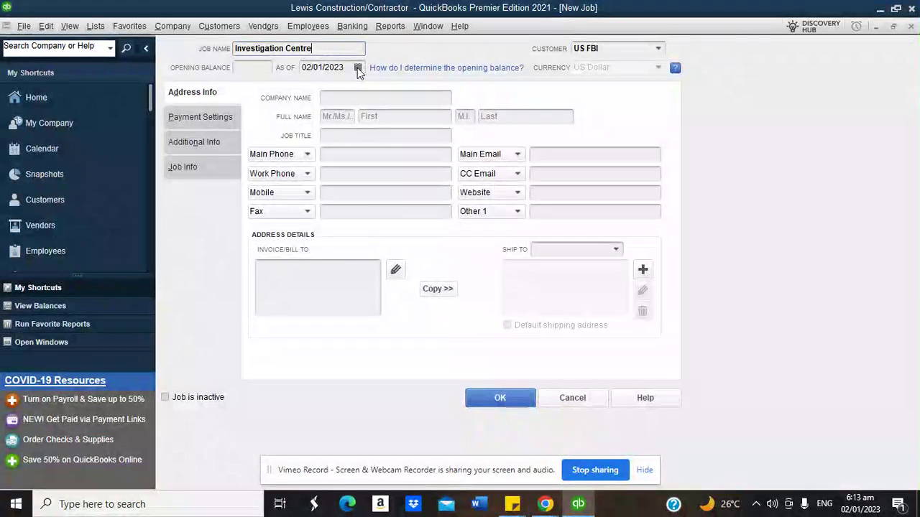
Give the Investigation Centre job an opening balance of 23,000,000 as of 31/12/2022
{"action": "left_click", "coordinate": [357, 68]}
{"action": "left_click", "coordinate": [314, 90]}
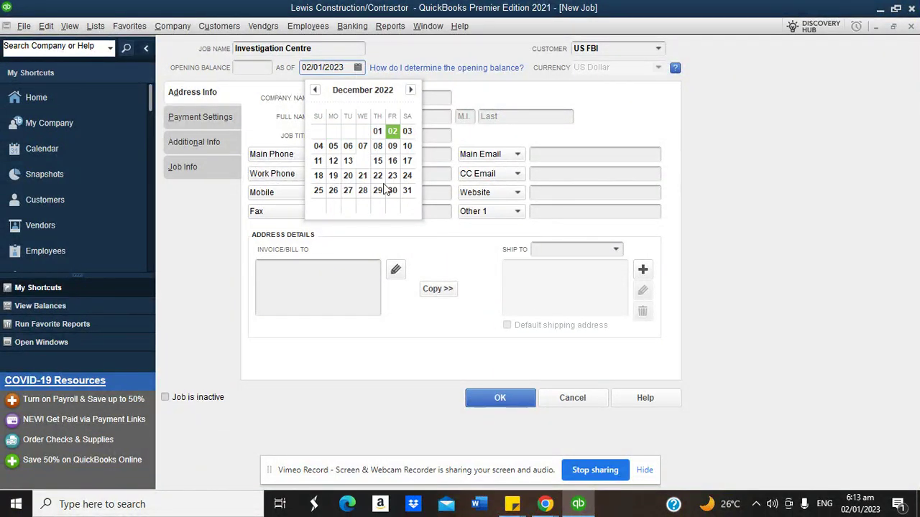
{"action": "left_click", "coordinate": [407, 191]}
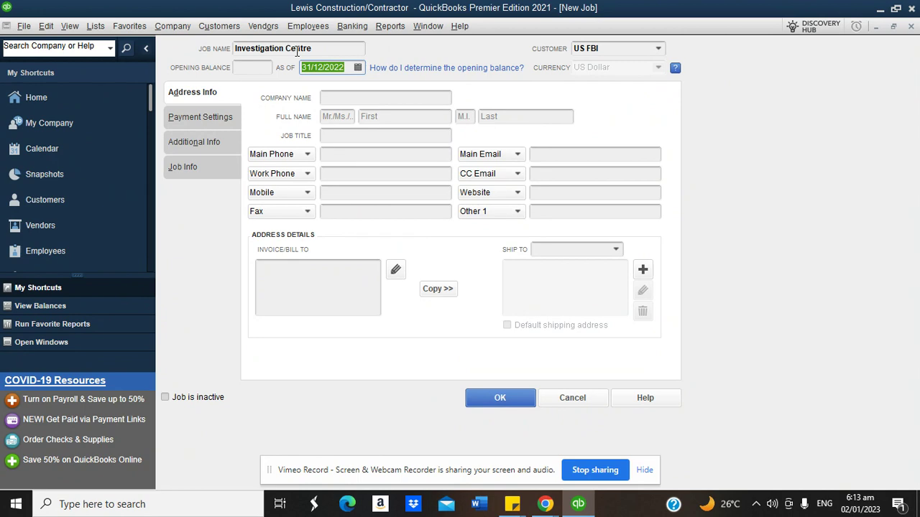
{"action": "left_click", "coordinate": [255, 68]}
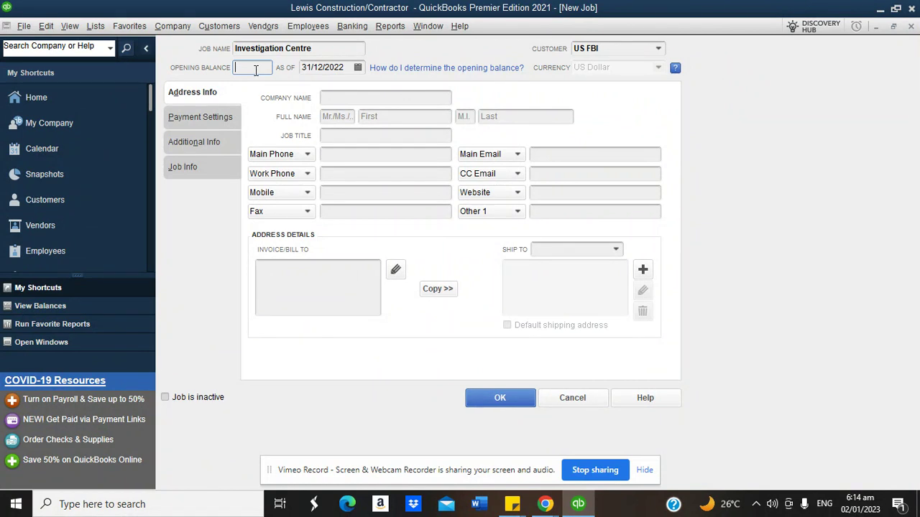
{"action": "type", "text": "230"}
{"action": "type", "text": "000000"}
Save the Investigation Centre job and widen the list's name column so the customer and job names are readable
{"action": "left_click", "coordinate": [317, 47]}
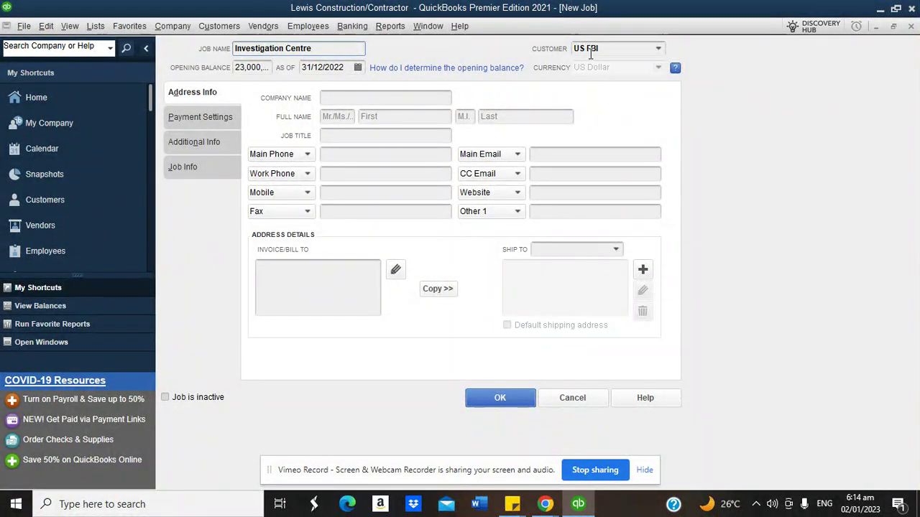
{"action": "left_click", "coordinate": [493, 399]}
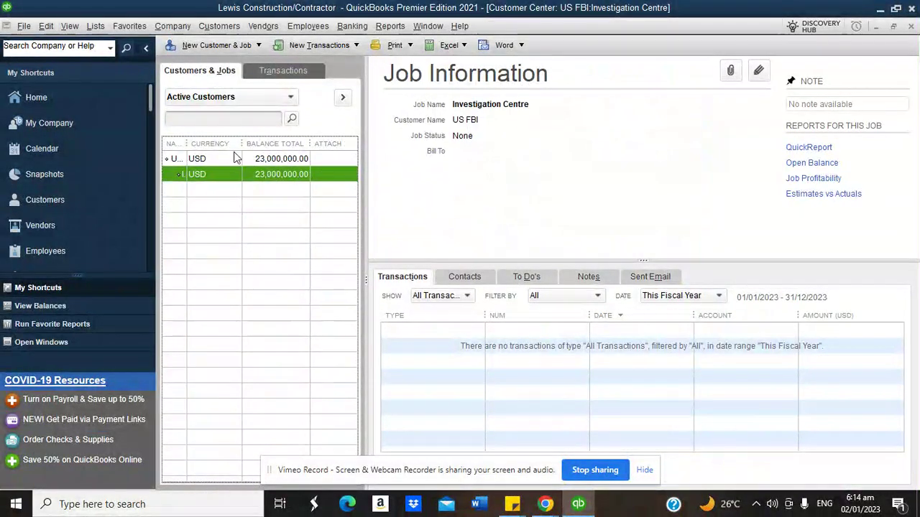
{"action": "left_click_drag", "start_coordinate": [186, 141], "coordinate": [277, 136]}
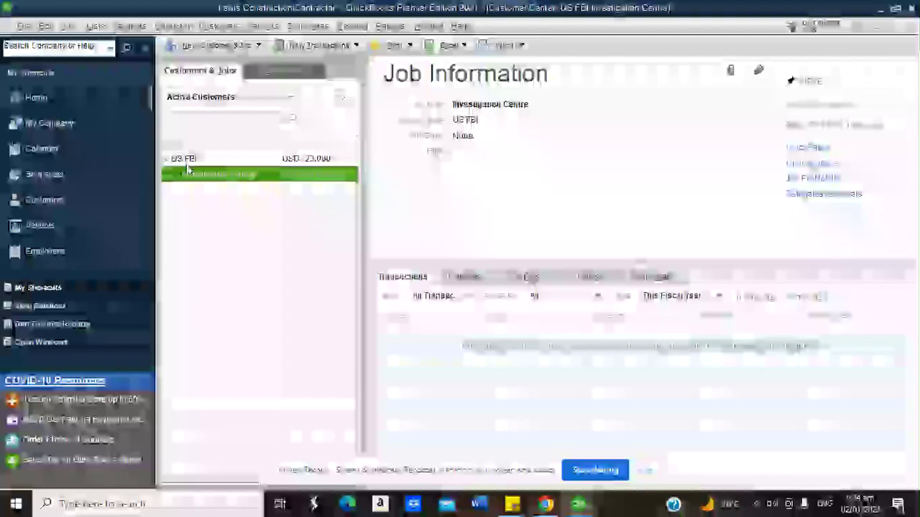
Start a new job named Renovation of Admin Office and assign it to the customer US FBI
{"action": "left_click", "coordinate": [183, 159]}
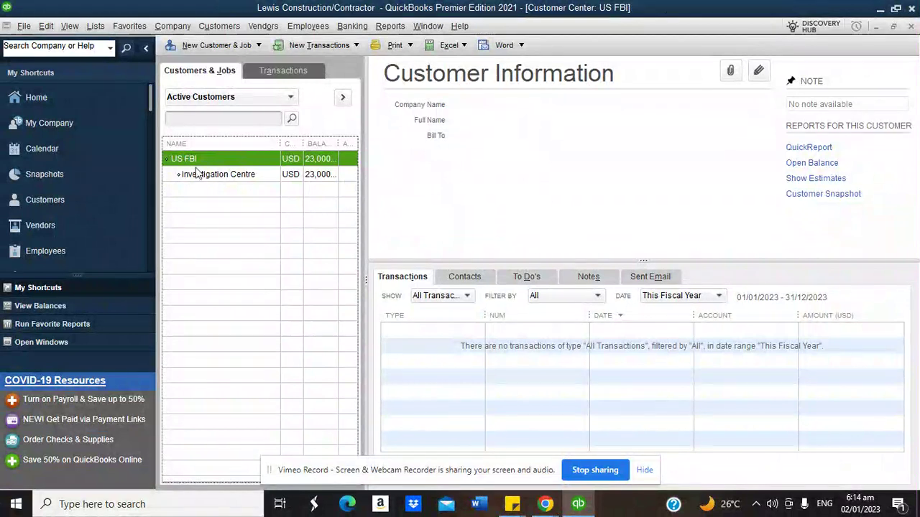
{"action": "left_click", "coordinate": [202, 177]}
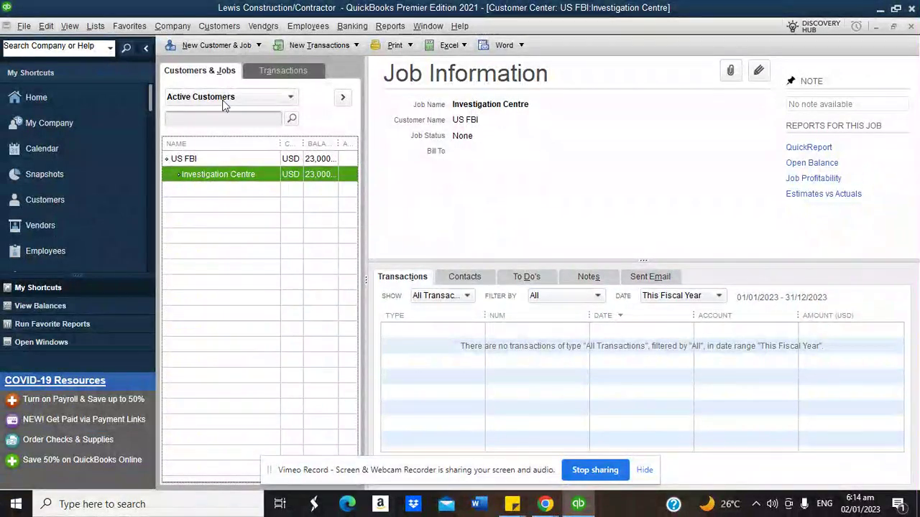
{"action": "left_click", "coordinate": [211, 45]}
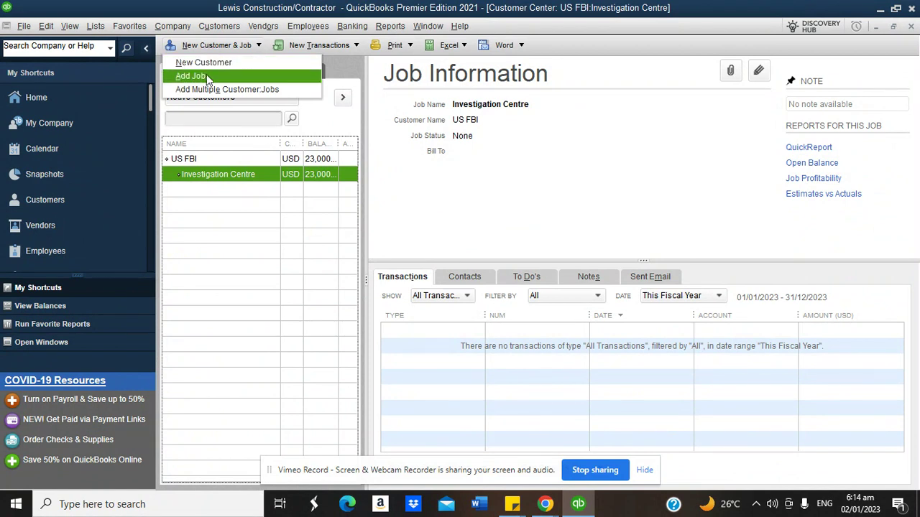
{"action": "left_click", "coordinate": [206, 76]}
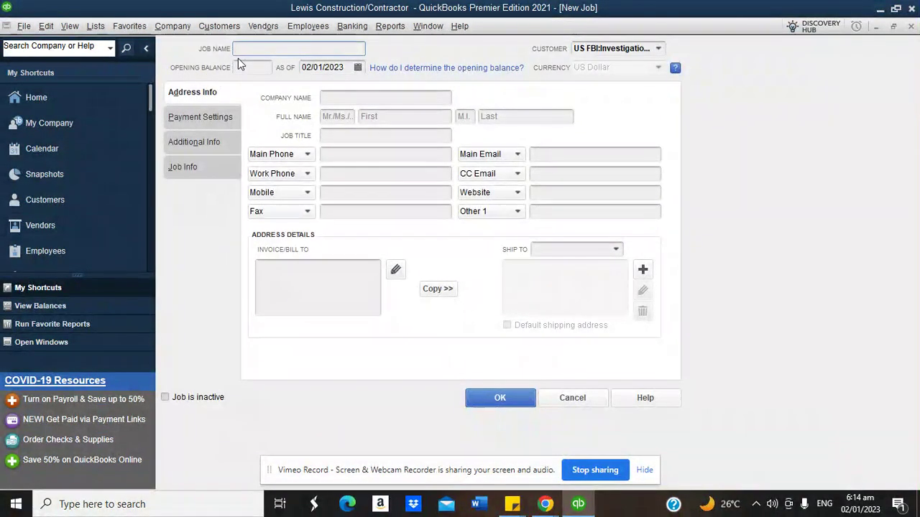
{"action": "type", "text": "Admin O"}
{"action": "type", "text": "ffice"}
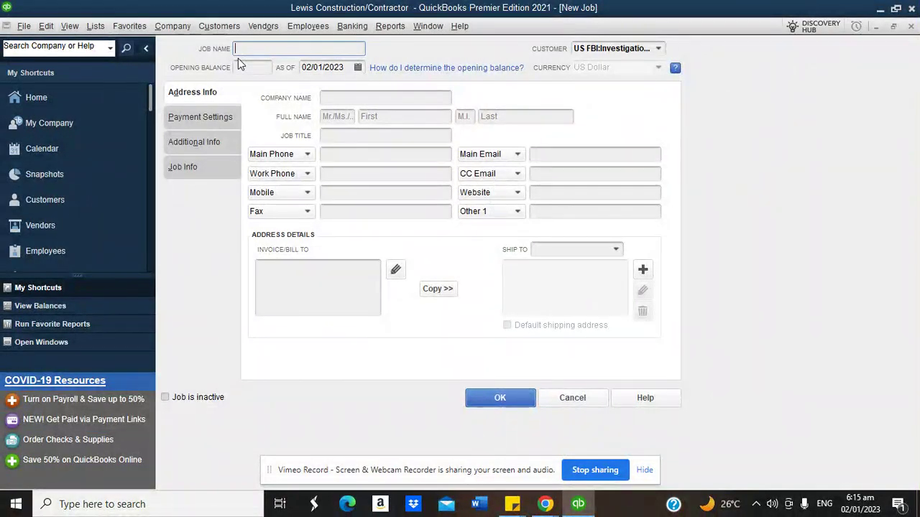
{"action": "type", "text": "Re"}
{"action": "type", "text": "novation of "}
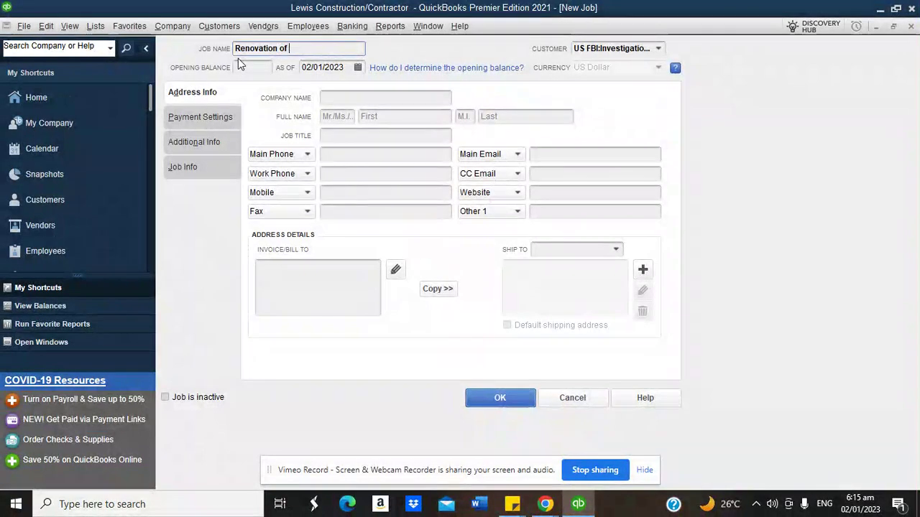
{"action": "type", "text": "Admin OFfice"}
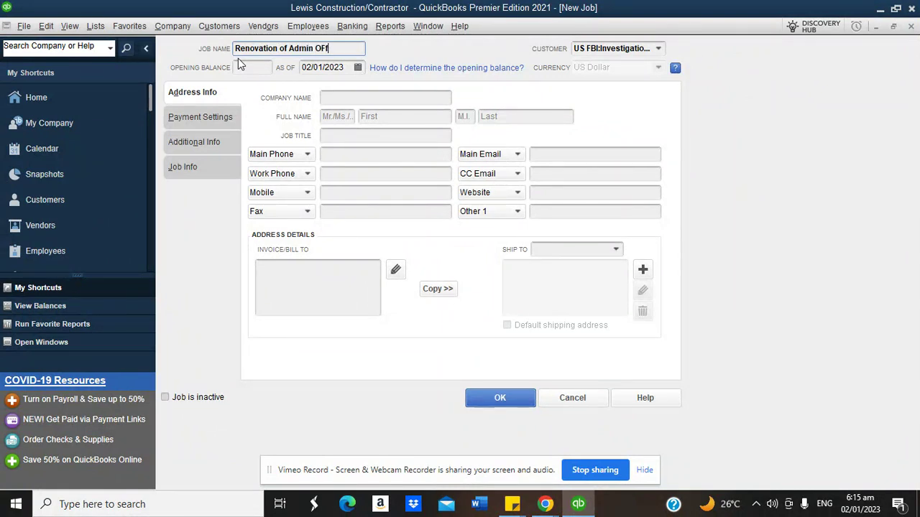
{"action": "key", "text": "BackSpace"}
{"action": "key", "text": "BackSpace"}
{"action": "key", "text": "BackSpace"}
{"action": "key", "text": "BackSpace"}
{"action": "key", "text": "BackSpace"}
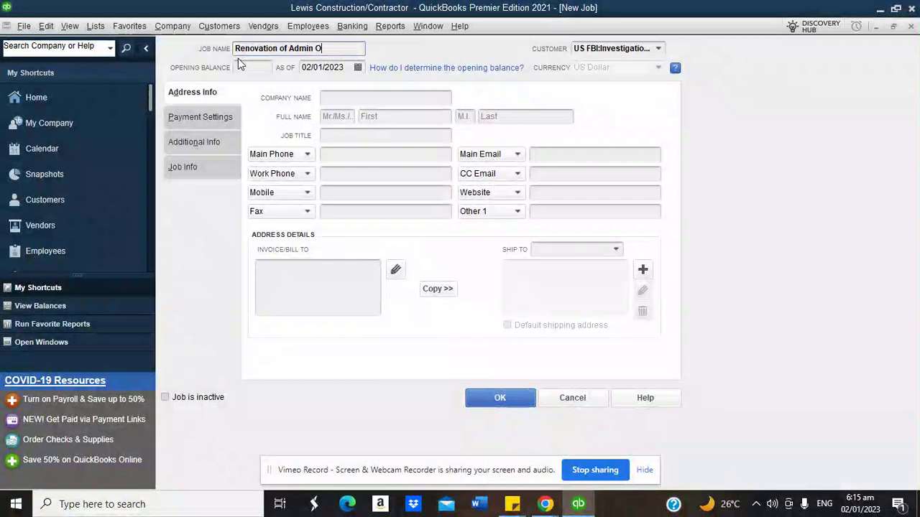
{"action": "type", "text": "ffice"}
{"action": "left_click", "coordinate": [659, 49]}
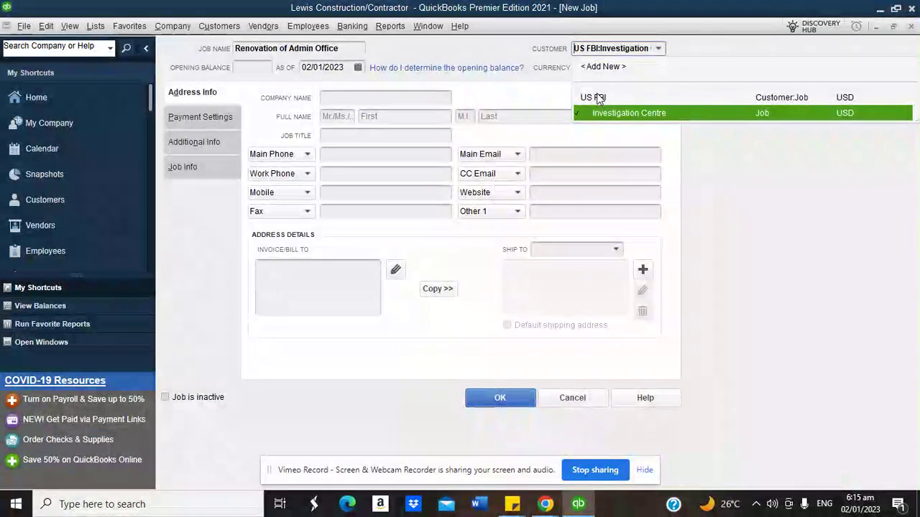
{"action": "left_click", "coordinate": [598, 96]}
Give the Renovation of Admin Office job an opening balance of 700,000 as of 31/12/2022
{"action": "left_click", "coordinate": [246, 67]}
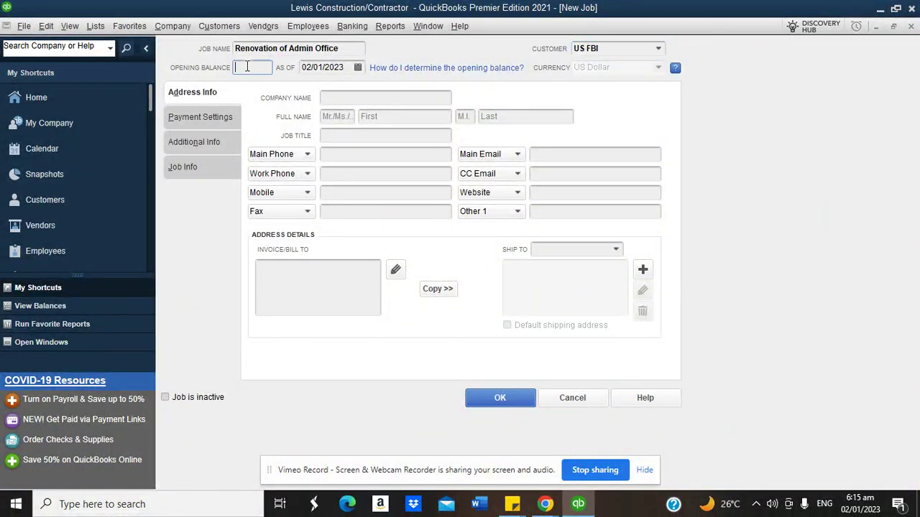
{"action": "type", "text": "7"}
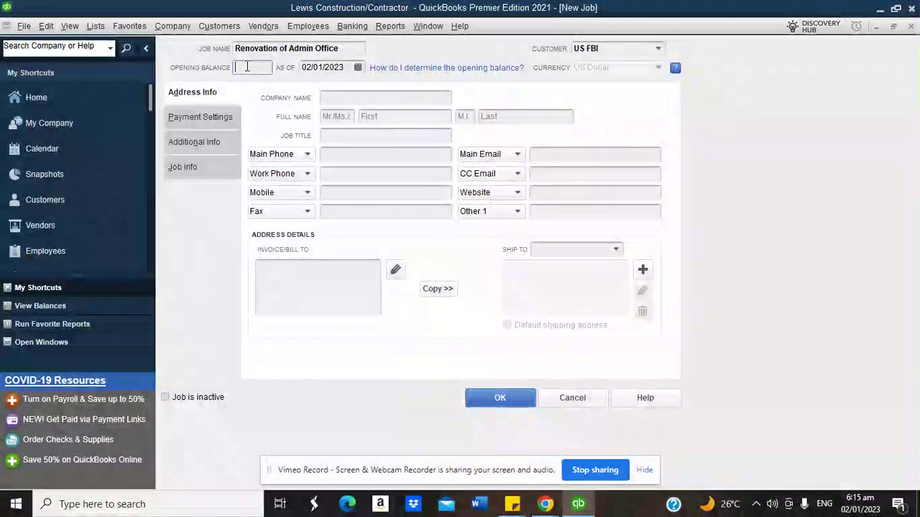
{"action": "type", "text": "0"}
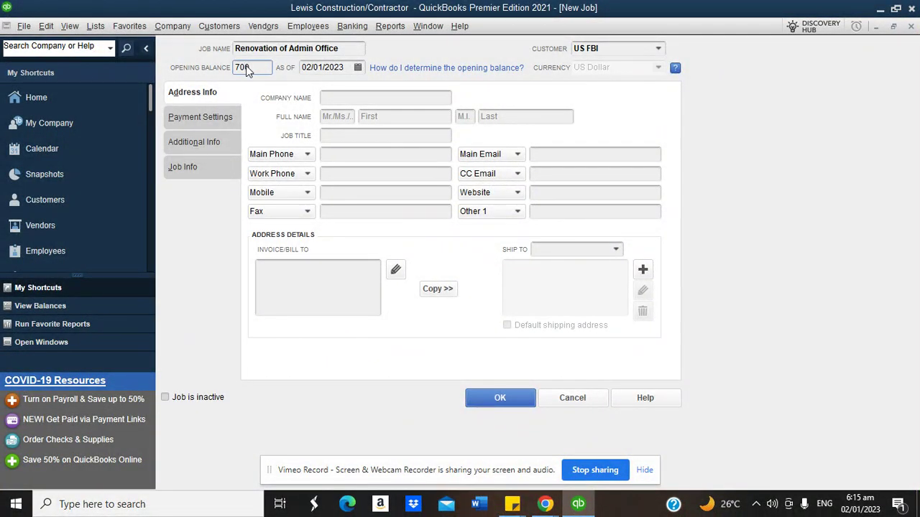
{"action": "type", "text": "0000"}
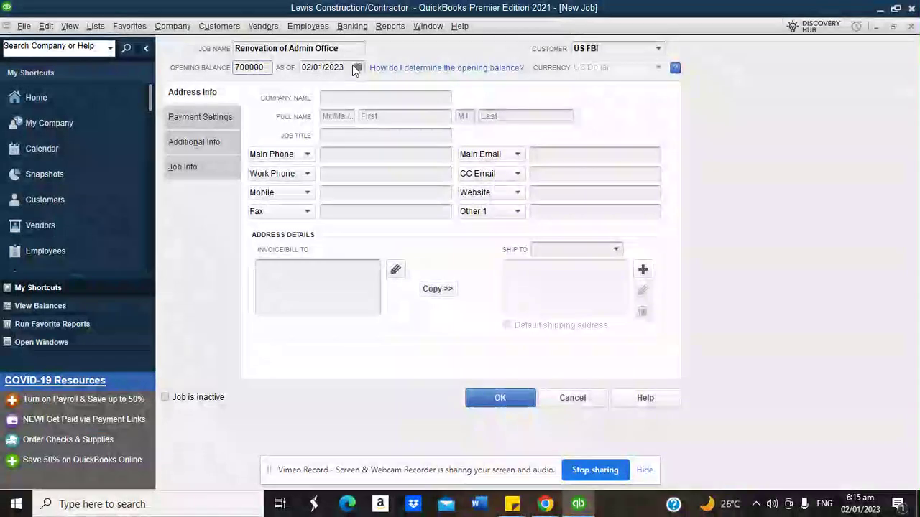
{"action": "key", "text": "Tab"}
{"action": "left_click", "coordinate": [357, 67]}
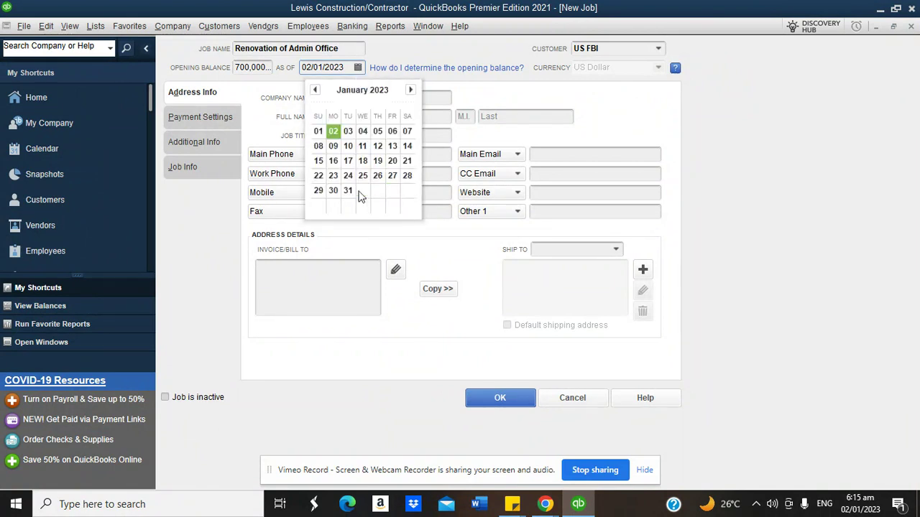
{"action": "left_click", "coordinate": [315, 90]}
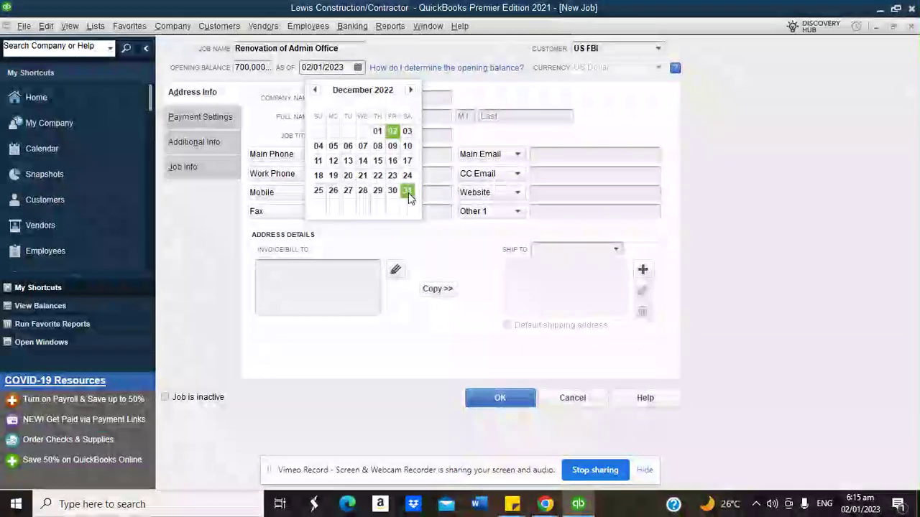
{"action": "left_click", "coordinate": [406, 190]}
Save the Renovation of Admin Office job and widen the name column of the customer list
{"action": "left_click", "coordinate": [499, 399]}
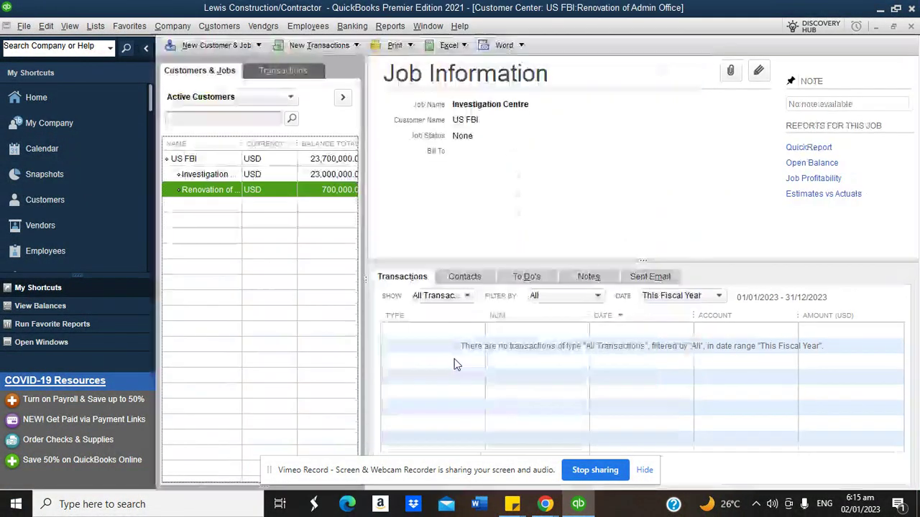
{"action": "left_click_drag", "start_coordinate": [186, 143], "coordinate": [272, 144]}
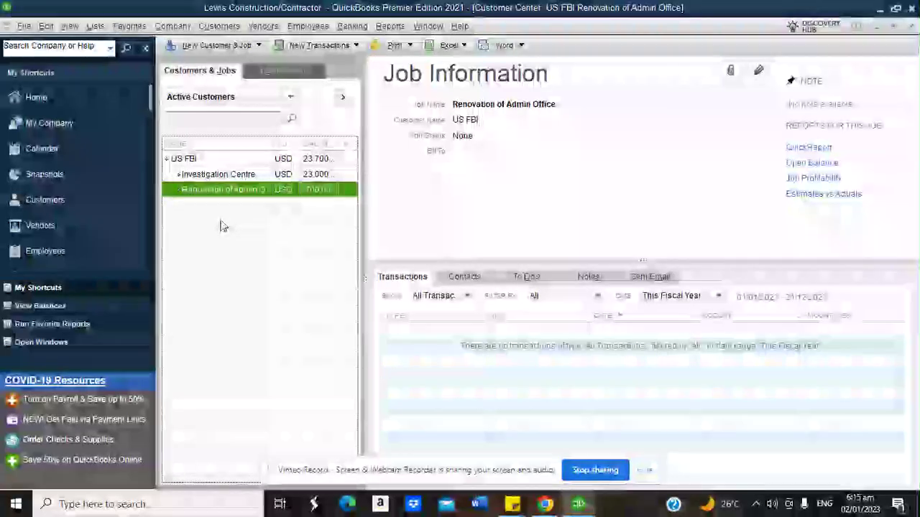
{"action": "left_click", "coordinate": [182, 158]}
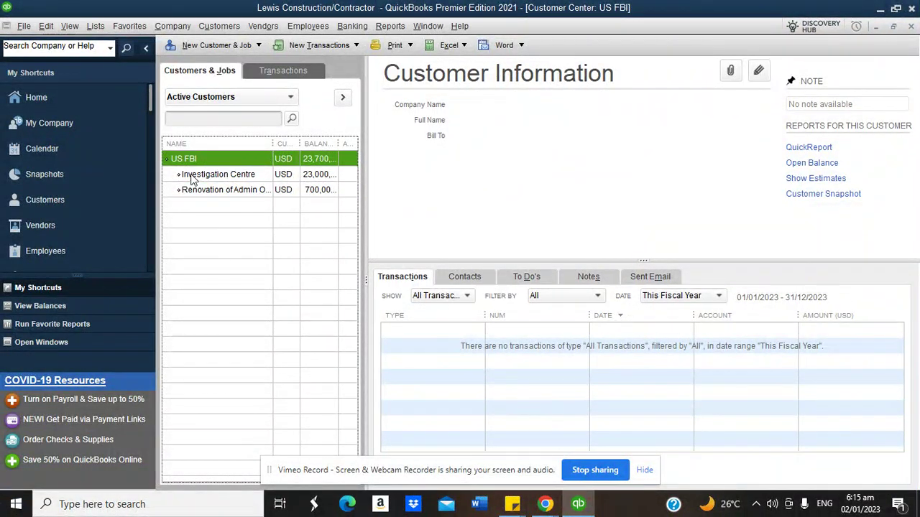
{"action": "left_click", "coordinate": [192, 175]}
Create a new customer named SAP with Euro as its currency and save it
{"action": "left_click", "coordinate": [210, 50]}
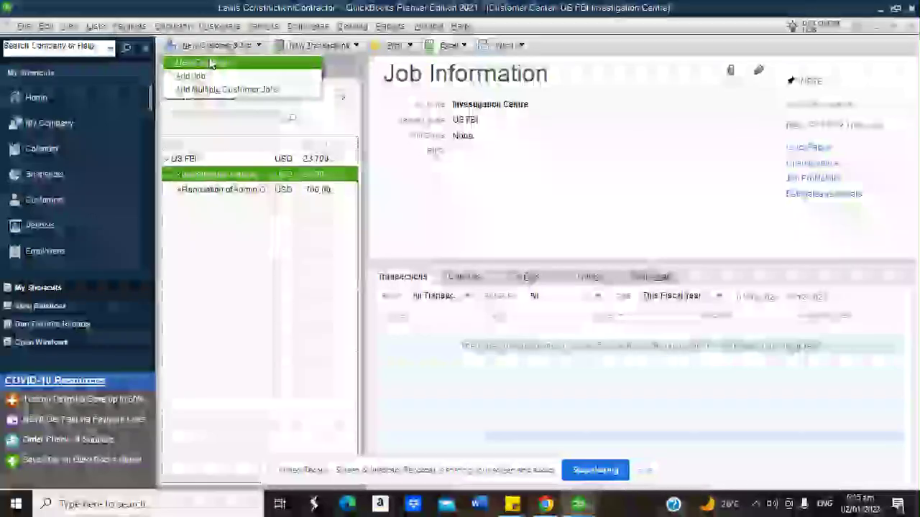
{"action": "left_click", "coordinate": [204, 63]}
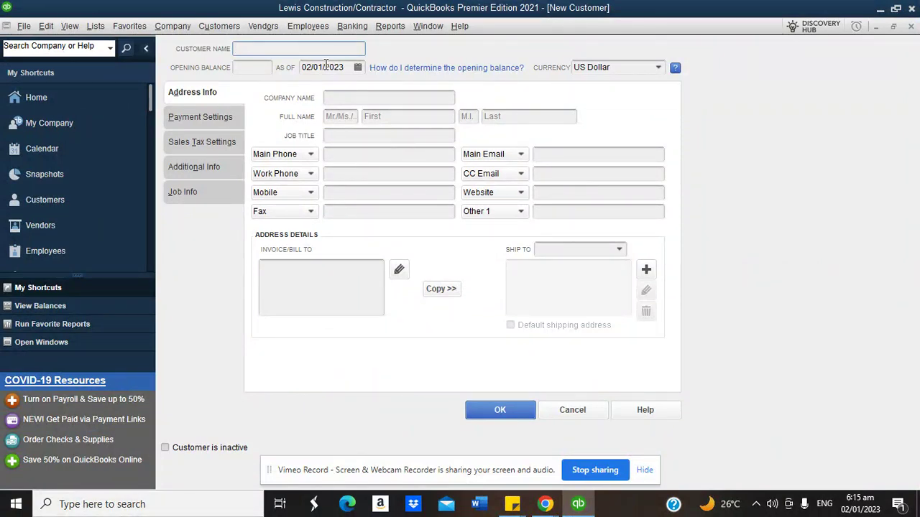
{"action": "type", "text": "SAP"}
{"action": "left_click", "coordinate": [658, 67]}
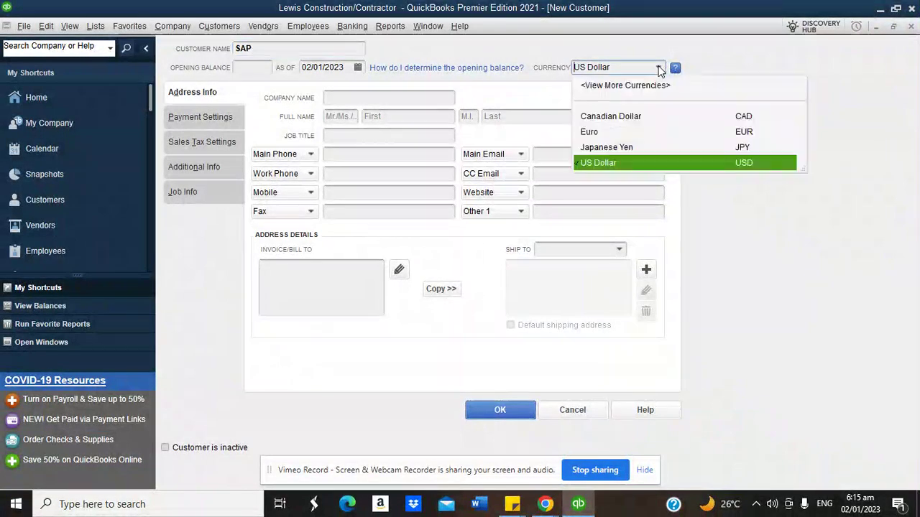
{"action": "left_click", "coordinate": [589, 132]}
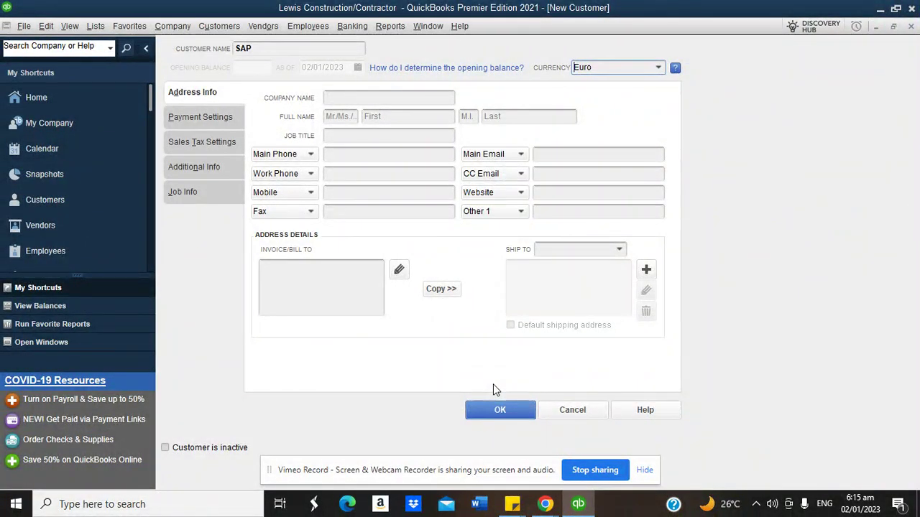
{"action": "left_click", "coordinate": [496, 409]}
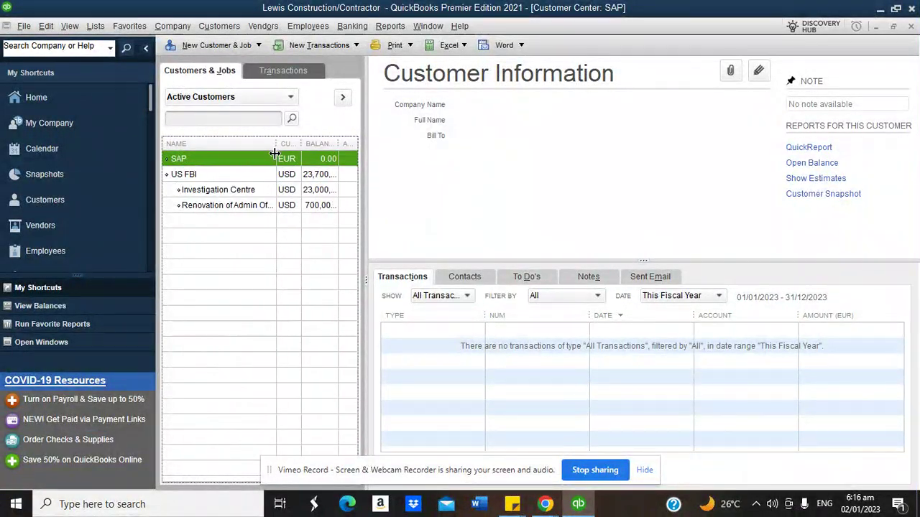
Add a job named SAP Enterprise Centre under the customer SAP and save it
{"action": "left_click", "coordinate": [221, 46]}
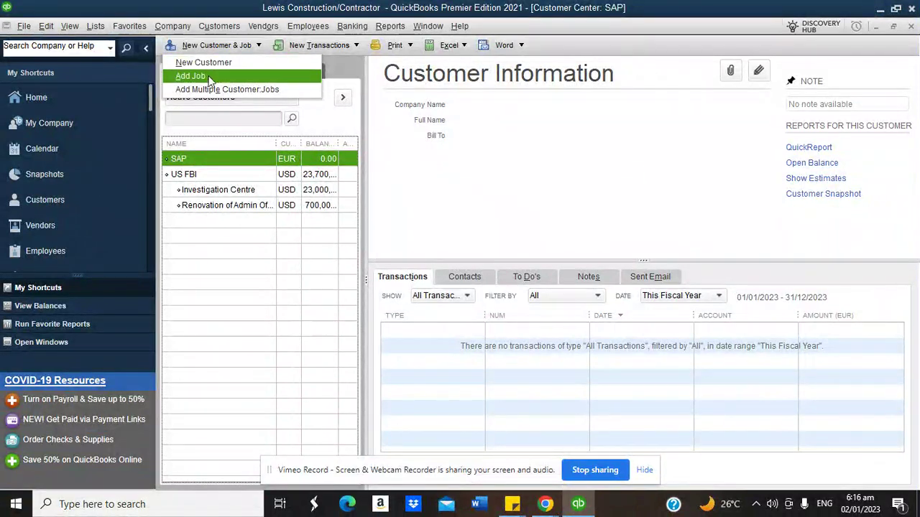
{"action": "left_click", "coordinate": [202, 75]}
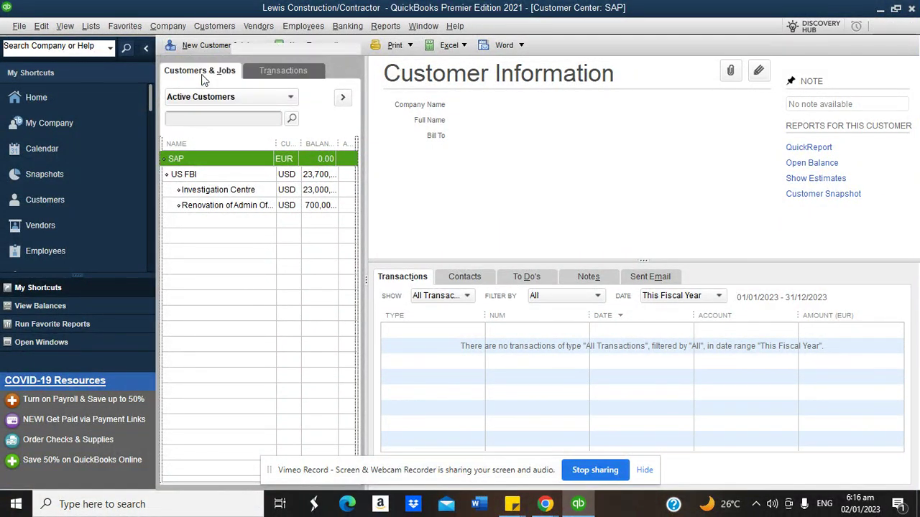
{"action": "type", "text": "A"}
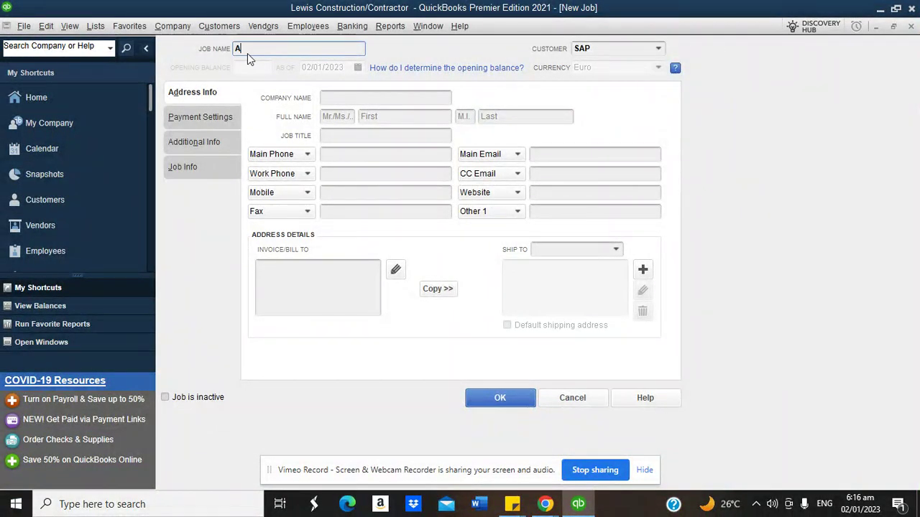
{"action": "type", "text": "P Enterprise Centre"}
{"action": "left_click", "coordinate": [658, 49]}
{"action": "left_click", "coordinate": [600, 97]}
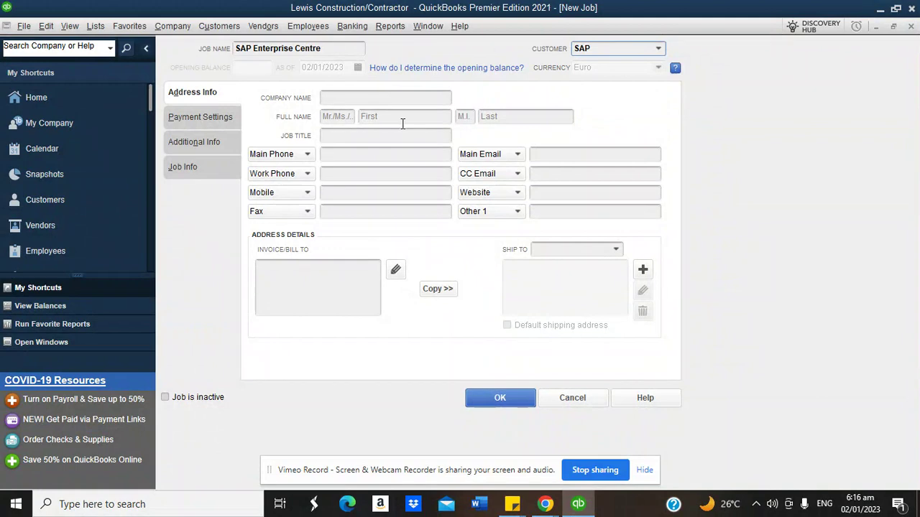
{"action": "left_click", "coordinate": [486, 398]}
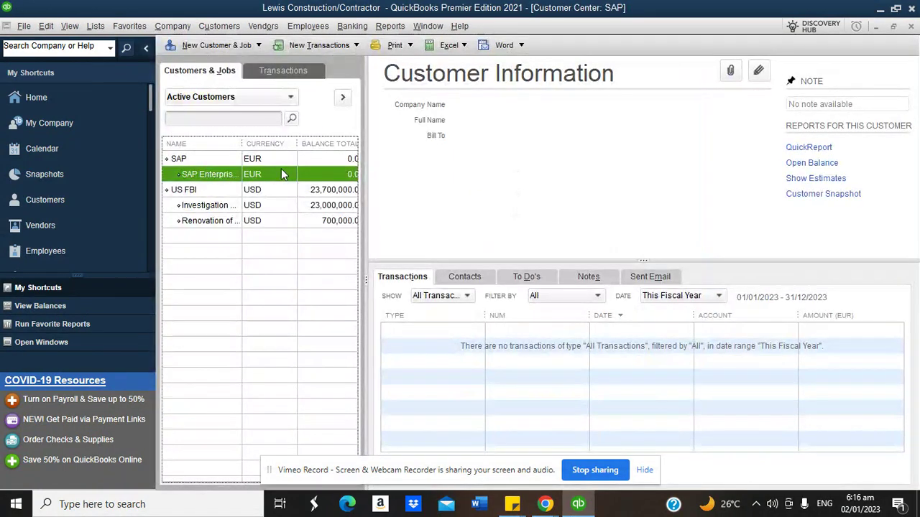
Expand the customer and job list to full width so all names and balances are readable
{"action": "left_click_drag", "start_coordinate": [186, 144], "coordinate": [221, 144]}
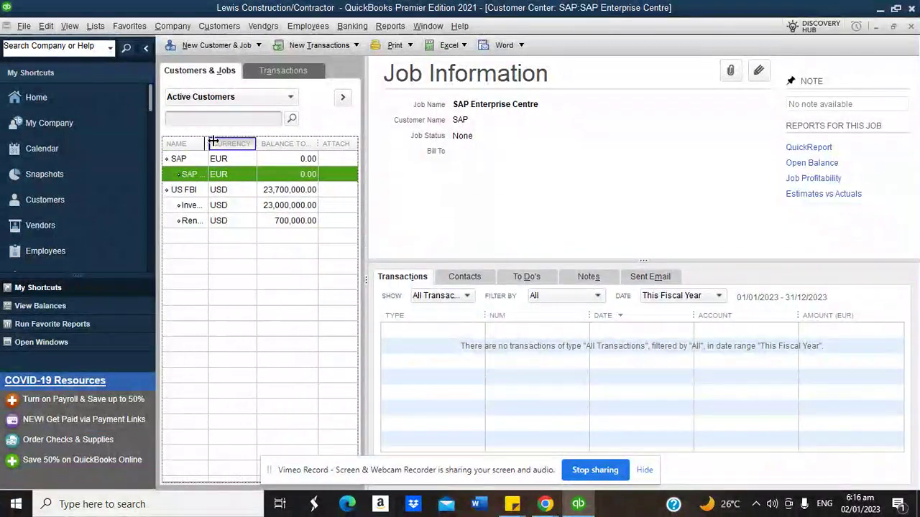
{"action": "left_click", "coordinate": [342, 98]}
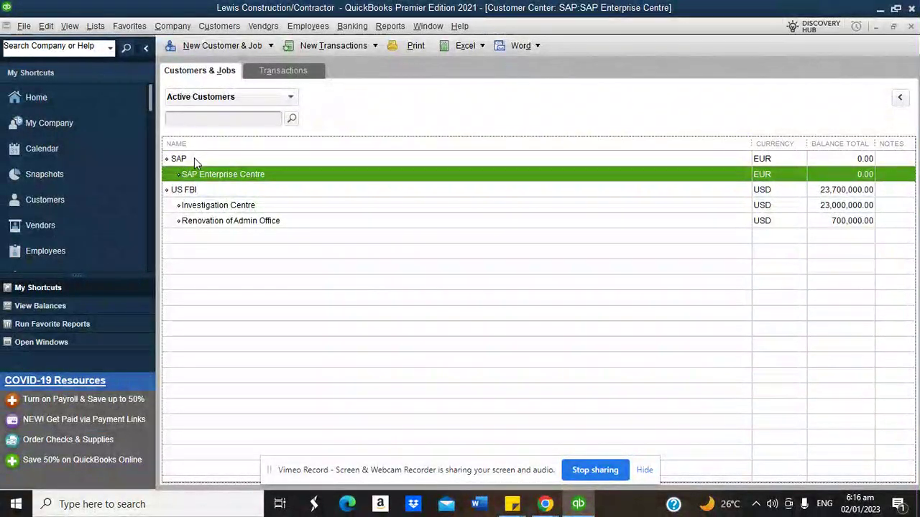
{"action": "left_click", "coordinate": [194, 158]}
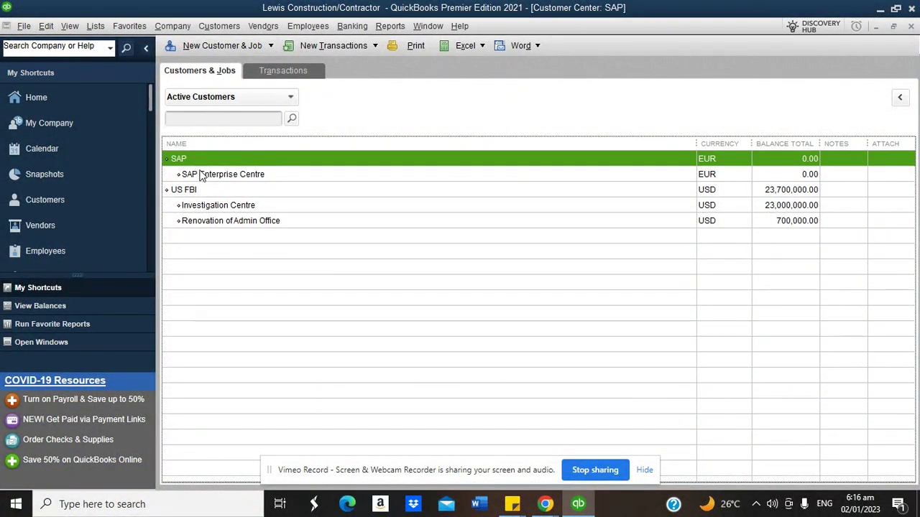
{"action": "left_click", "coordinate": [201, 177]}
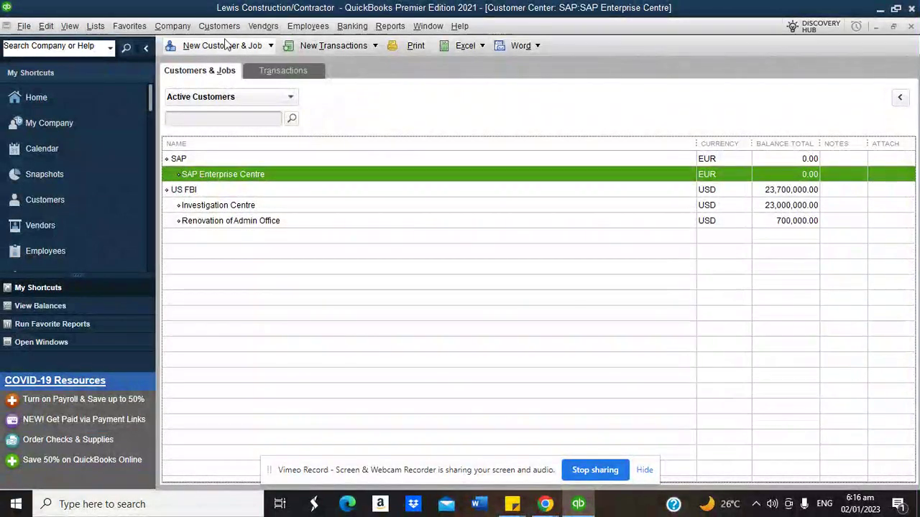
Add a job named SAP Staff Training Building directly under the customer SAP and save it
{"action": "left_click", "coordinate": [222, 45]}
{"action": "left_click", "coordinate": [204, 78]}
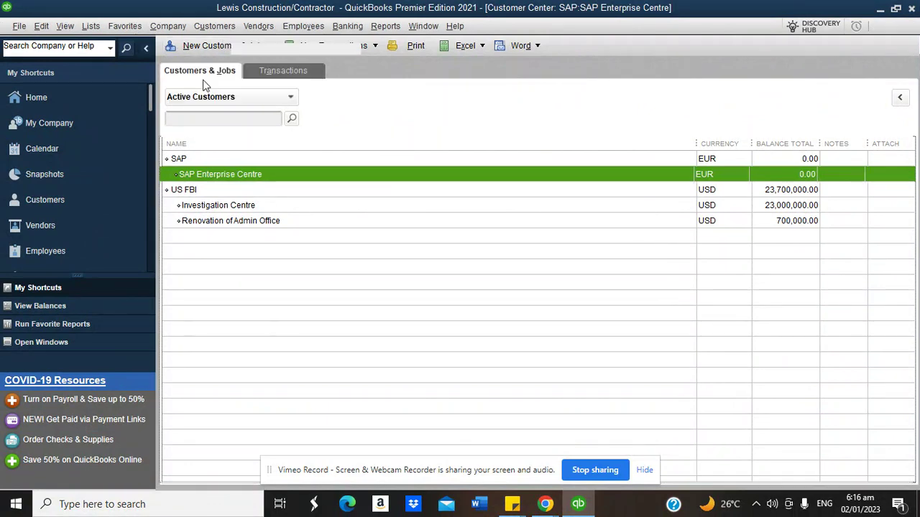
{"action": "type", "text": "S"}
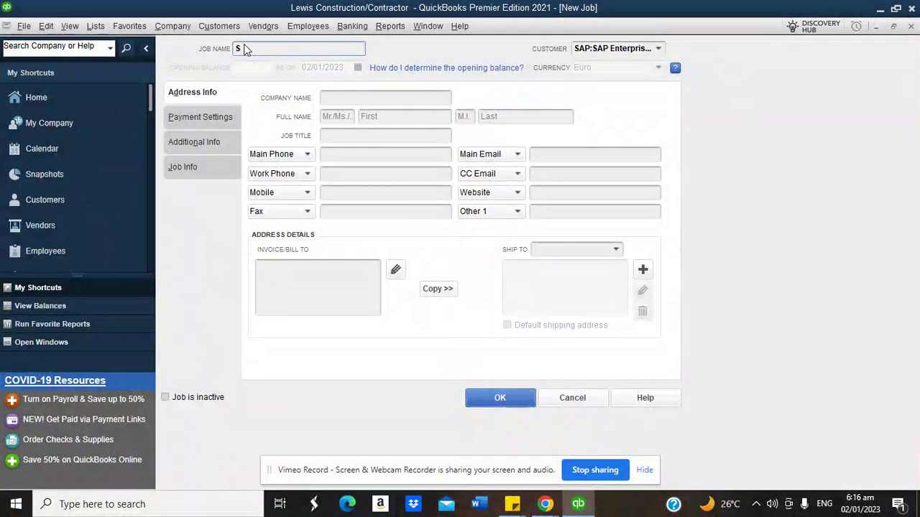
{"action": "type", "text": "AP Staff Training Building"}
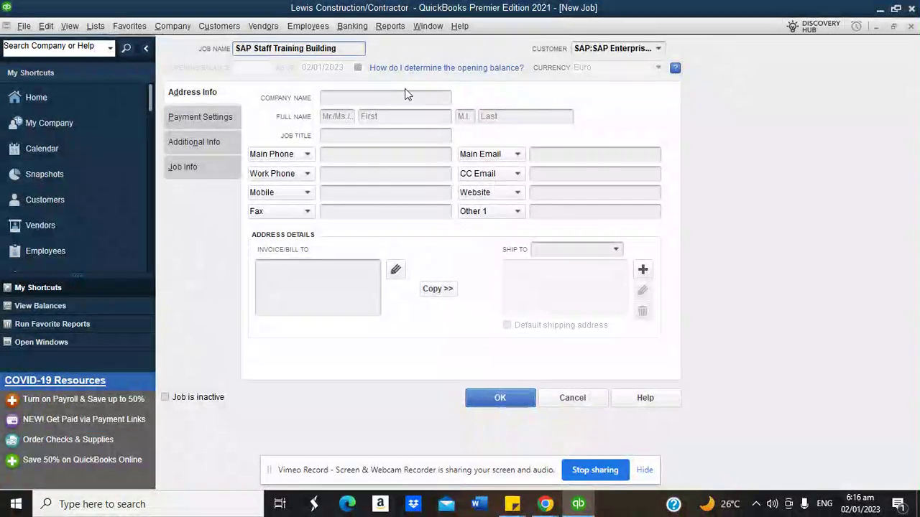
{"action": "left_click", "coordinate": [659, 49]}
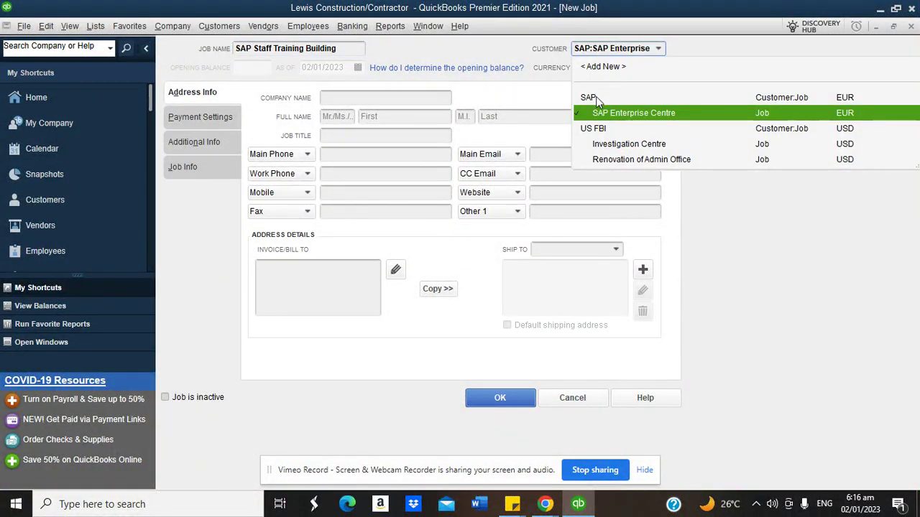
{"action": "left_click", "coordinate": [595, 97]}
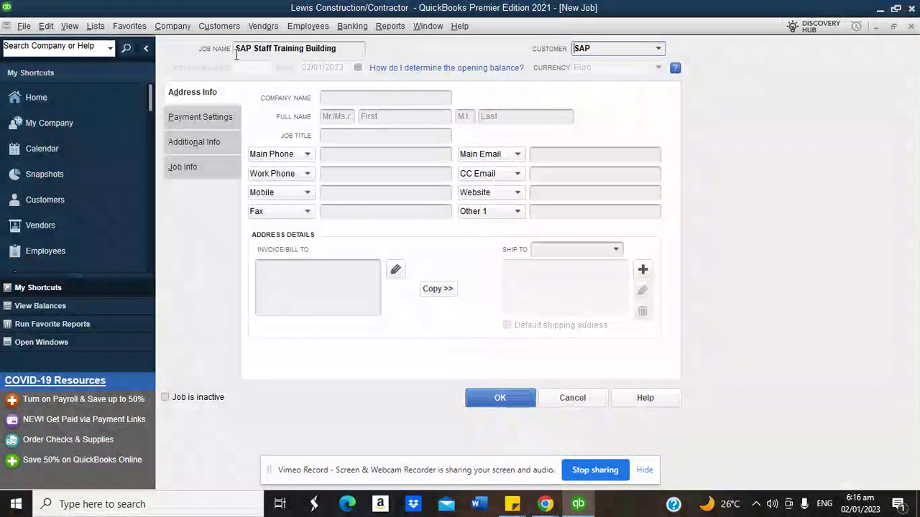
{"action": "left_click", "coordinate": [659, 49]}
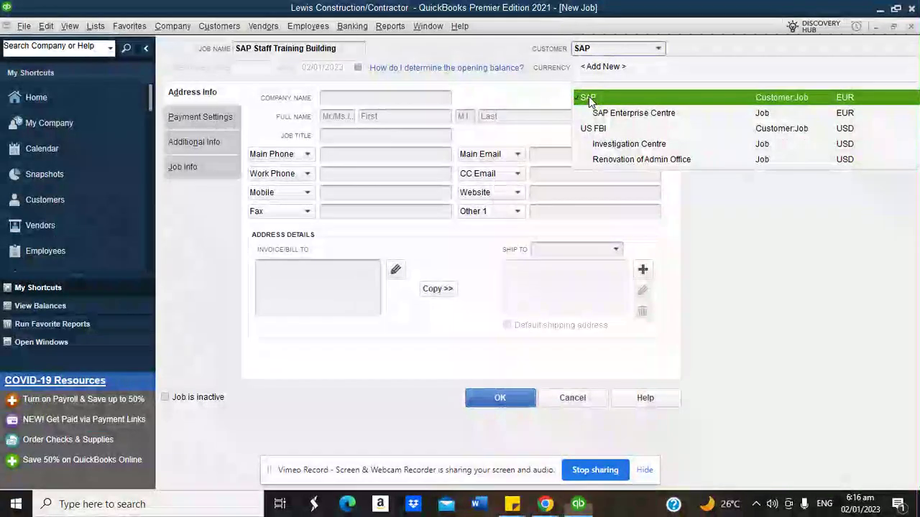
{"action": "left_click", "coordinate": [588, 96]}
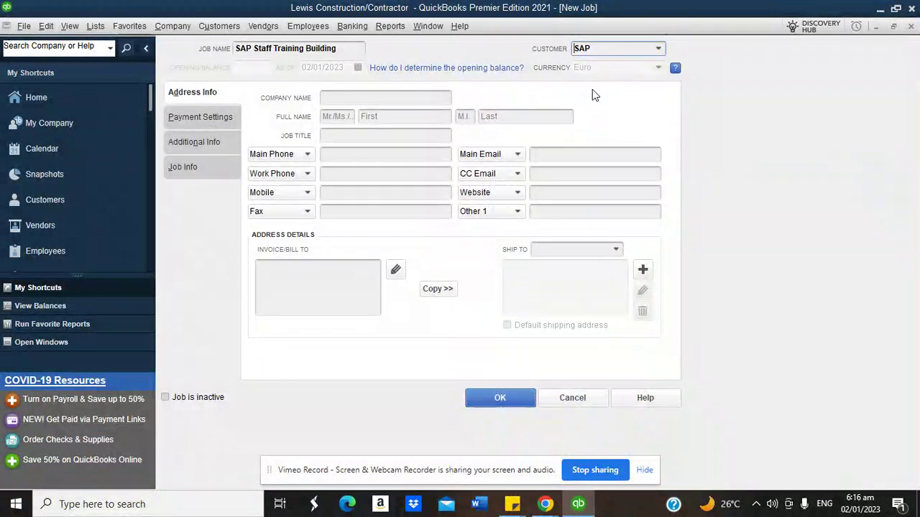
{"action": "left_click", "coordinate": [659, 49]}
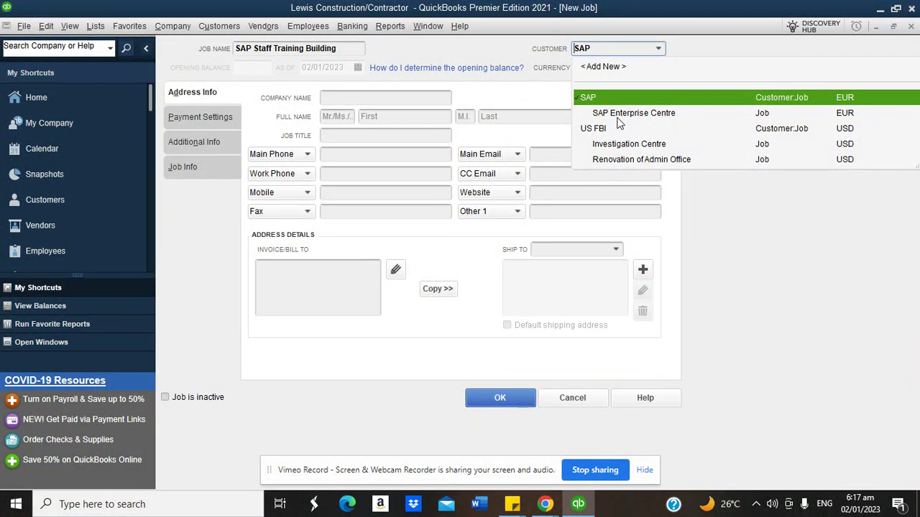
{"action": "left_click", "coordinate": [591, 98]}
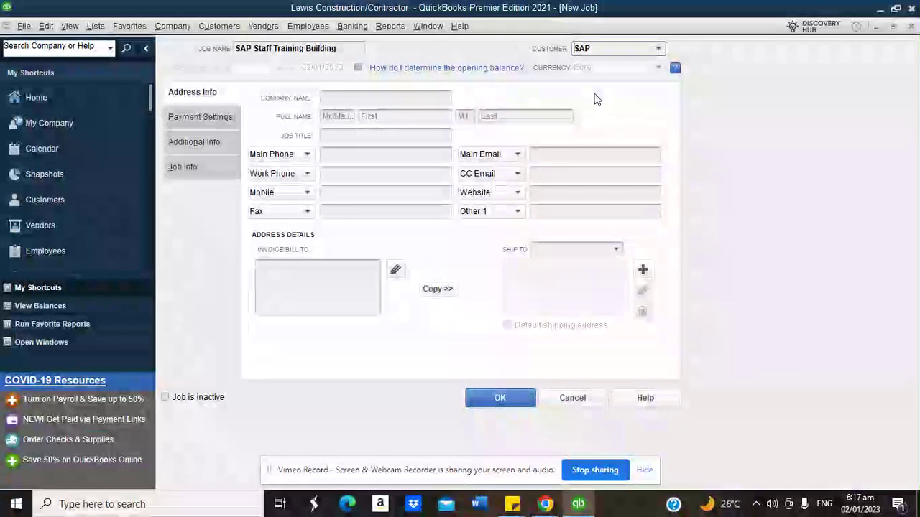
{"action": "left_click", "coordinate": [503, 400]}
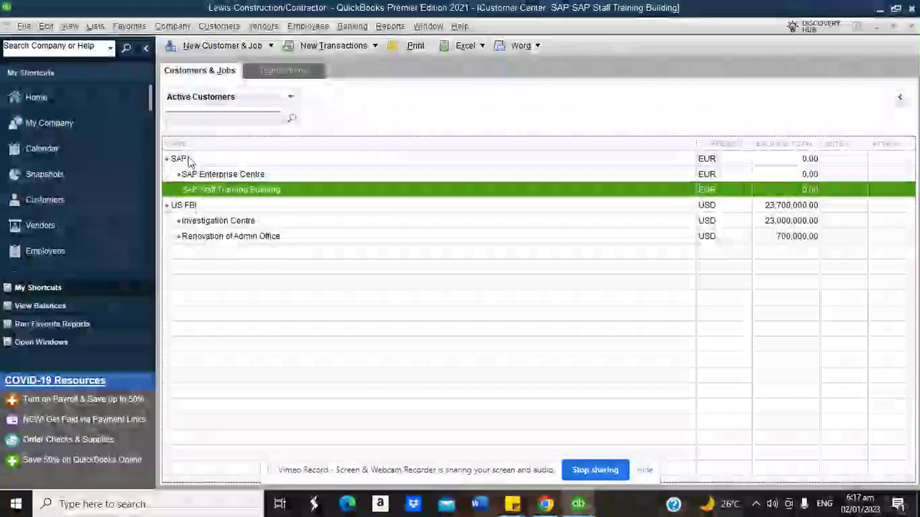
Review the jobs listed under the customers SAP and US FBI
{"action": "left_click", "coordinate": [194, 159]}
{"action": "left_click", "coordinate": [204, 176]}
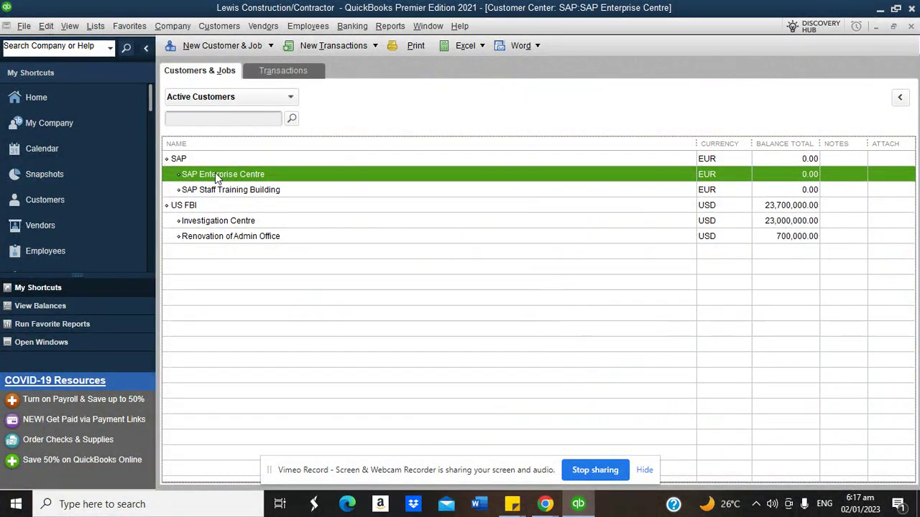
{"action": "left_click", "coordinate": [215, 191]}
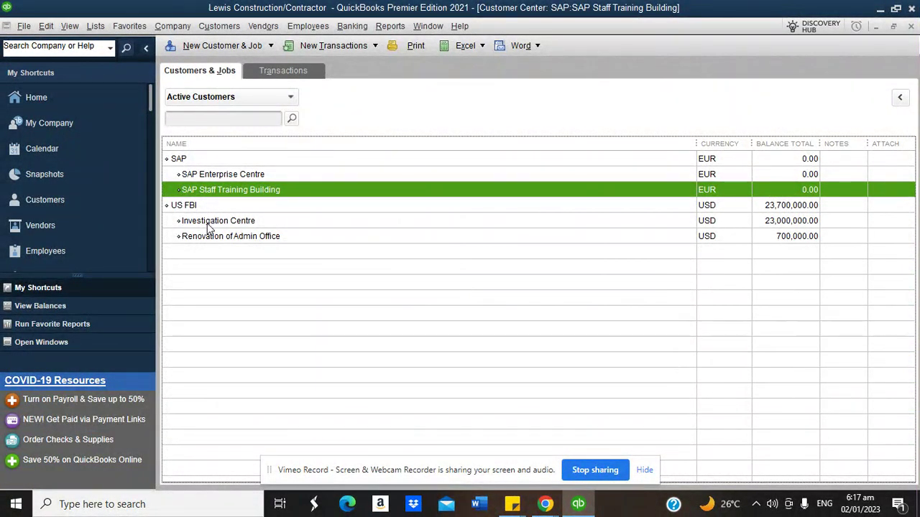
{"action": "left_click", "coordinate": [207, 223]}
{"action": "left_click", "coordinate": [208, 237]}
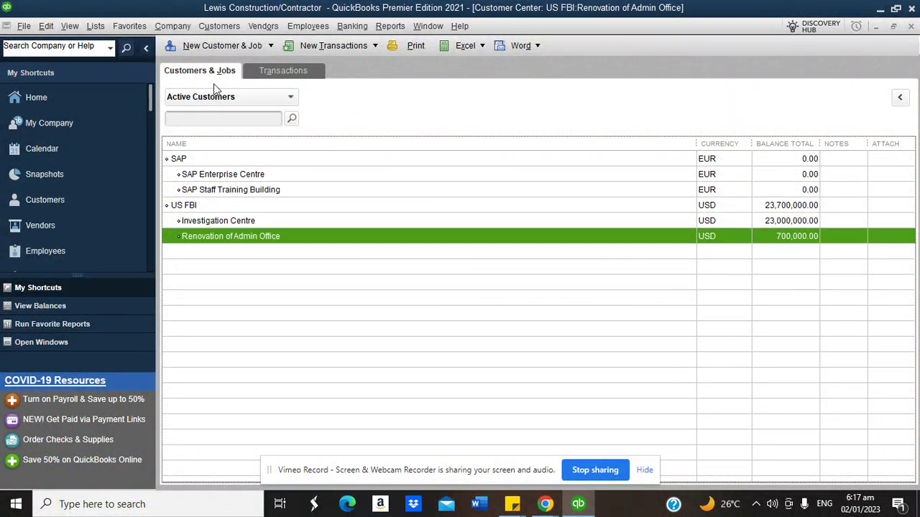
Create a new customer named Dangote Limited with Nigerian Naira as its currency, making that currency active, and save it
{"action": "left_click", "coordinate": [214, 45]}
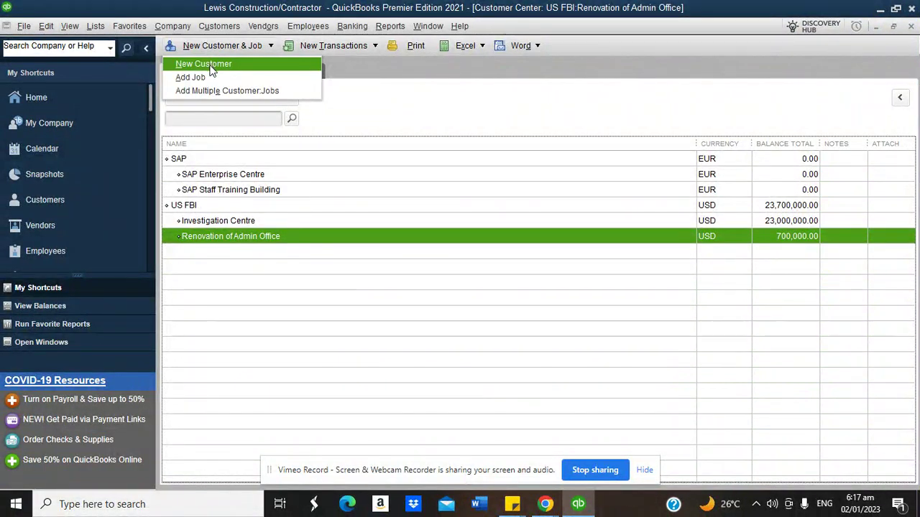
{"action": "left_click", "coordinate": [211, 66]}
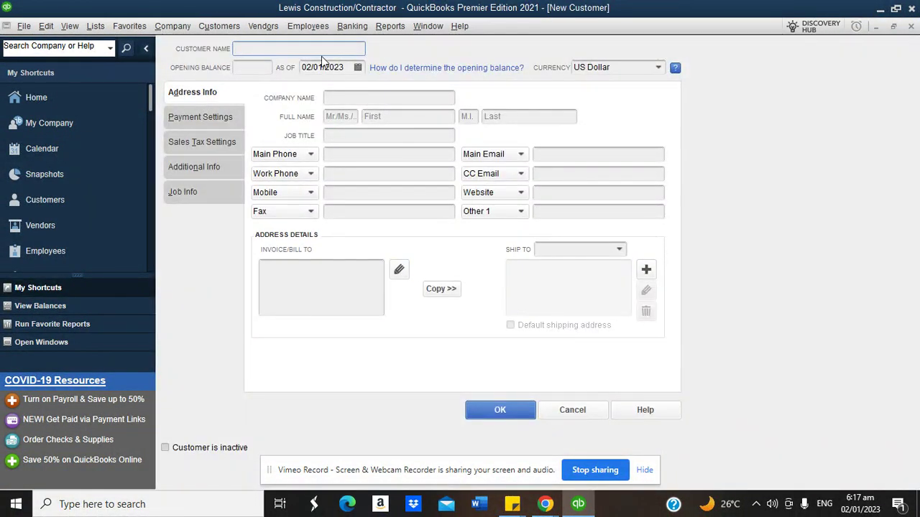
{"action": "type", "text": "Dangote Limited"}
{"action": "left_click", "coordinate": [658, 67]}
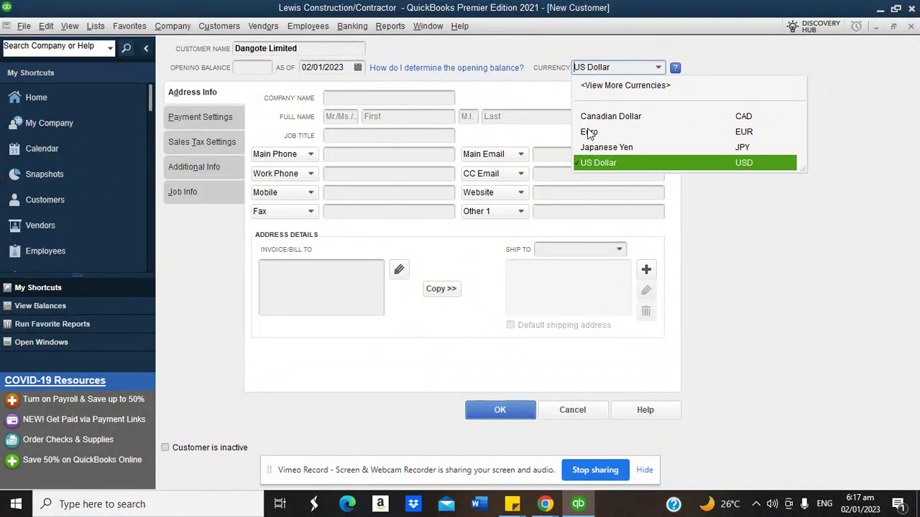
{"action": "left_click", "coordinate": [609, 87]}
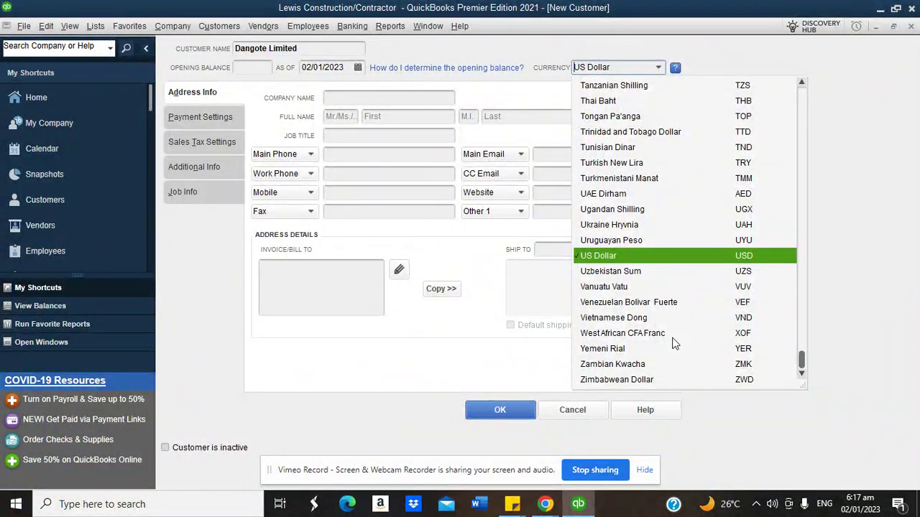
{"action": "left_click", "coordinate": [624, 67]}
{"action": "type", "text": "Nigerian Naira"}
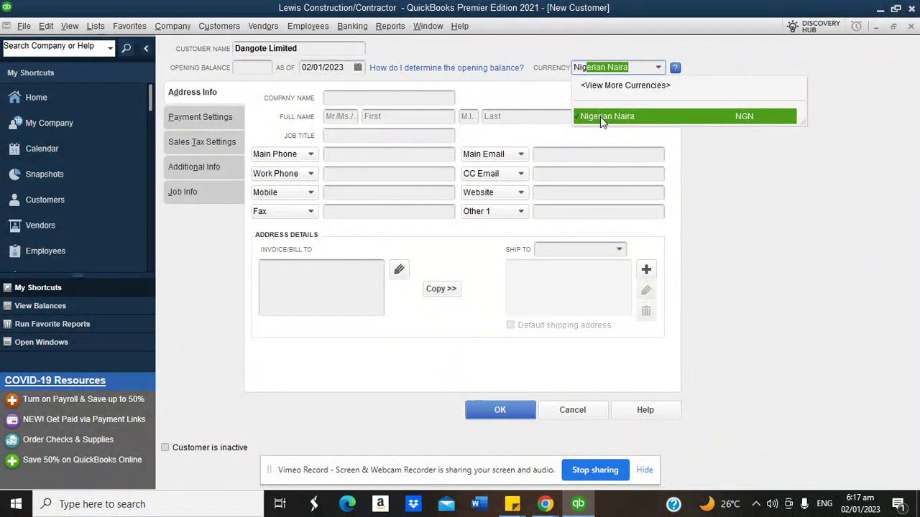
{"action": "left_click", "coordinate": [600, 116]}
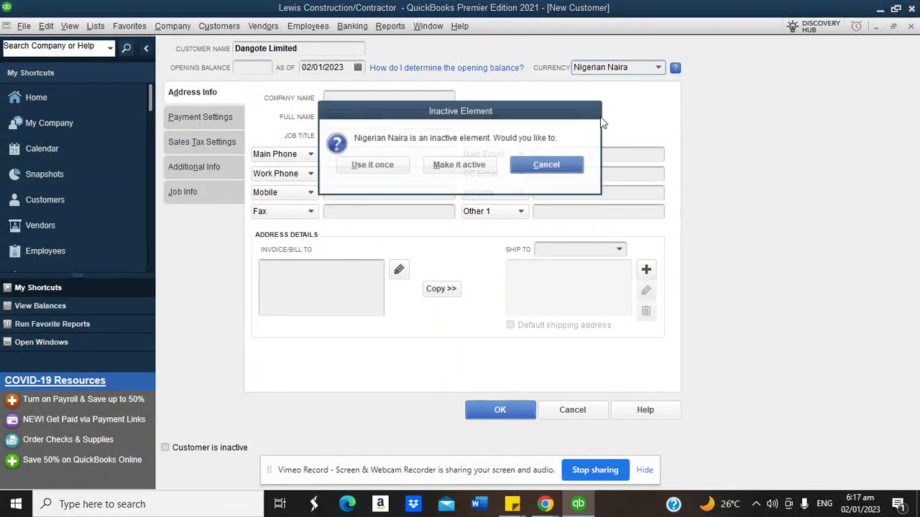
{"action": "left_click", "coordinate": [455, 165]}
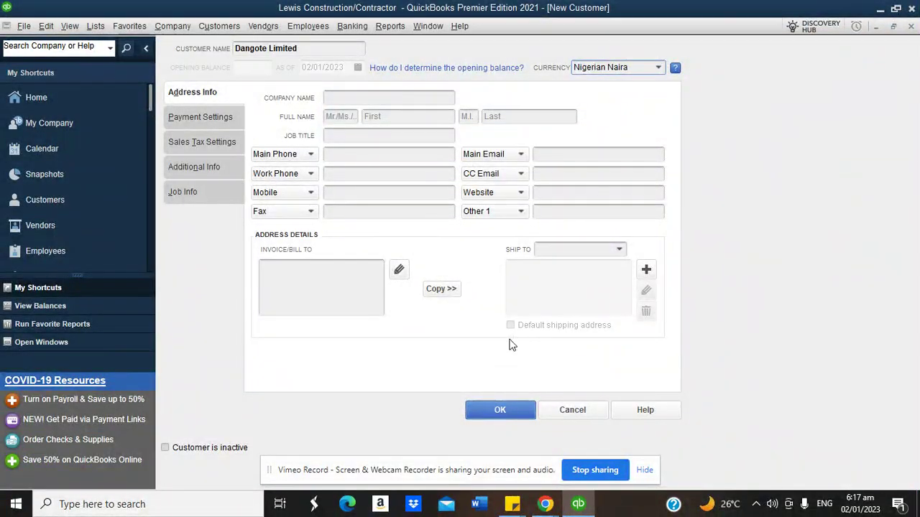
{"action": "left_click", "coordinate": [501, 418]}
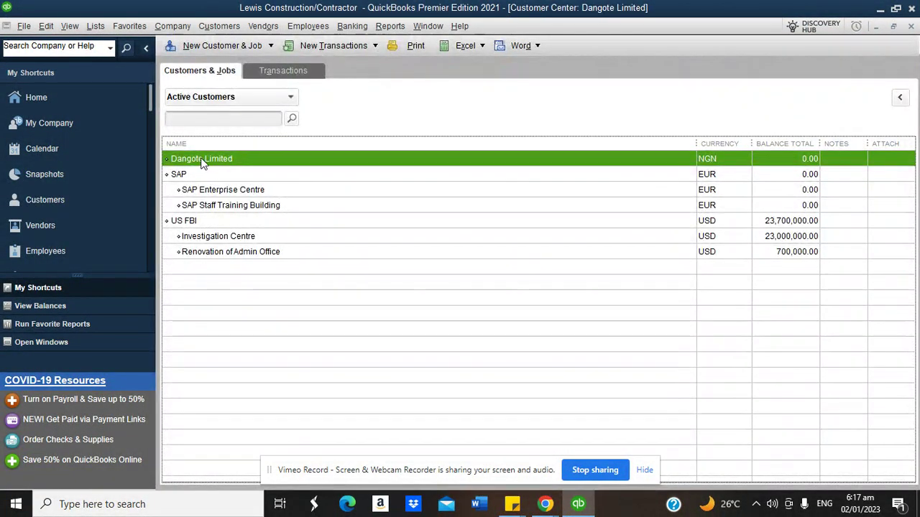
Add a job named Dangote Refinery Support Centre under the customer Dangote Limited and save it
{"action": "left_click", "coordinate": [217, 50]}
{"action": "left_click", "coordinate": [212, 74]}
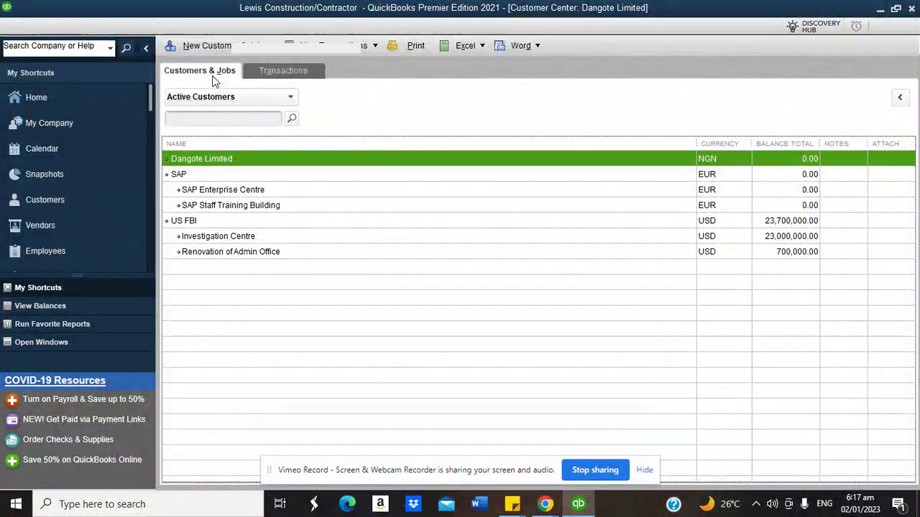
{"action": "type", "text": "Dan"}
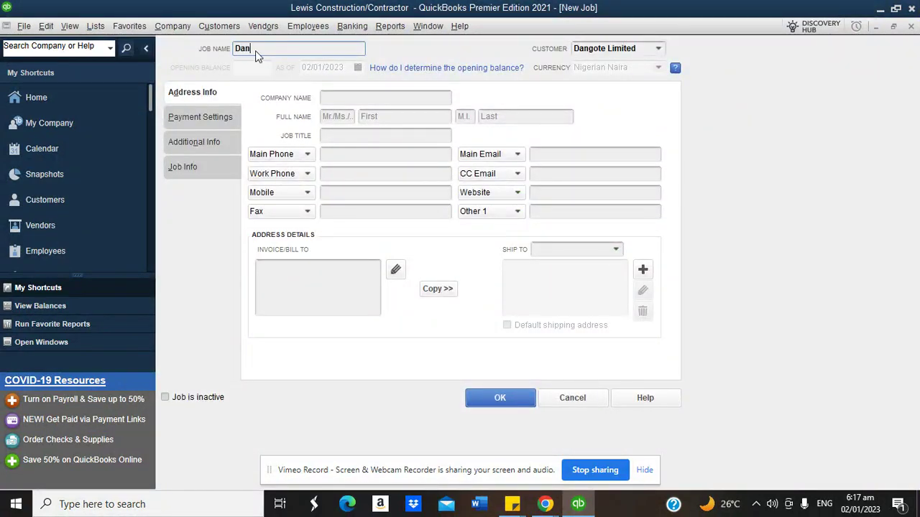
{"action": "type", "text": "gote Refinery C"}
{"action": "key", "text": "BackSpace"}
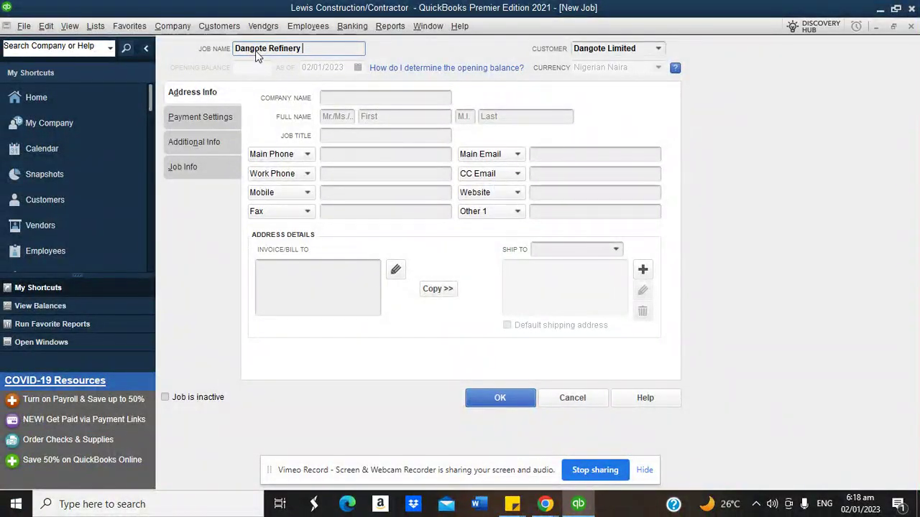
{"action": "type", "text": "Ca"}
{"action": "key", "text": "BackSpace"}
{"action": "type", "text": "Support Centre"}
{"action": "left_click", "coordinate": [658, 48]}
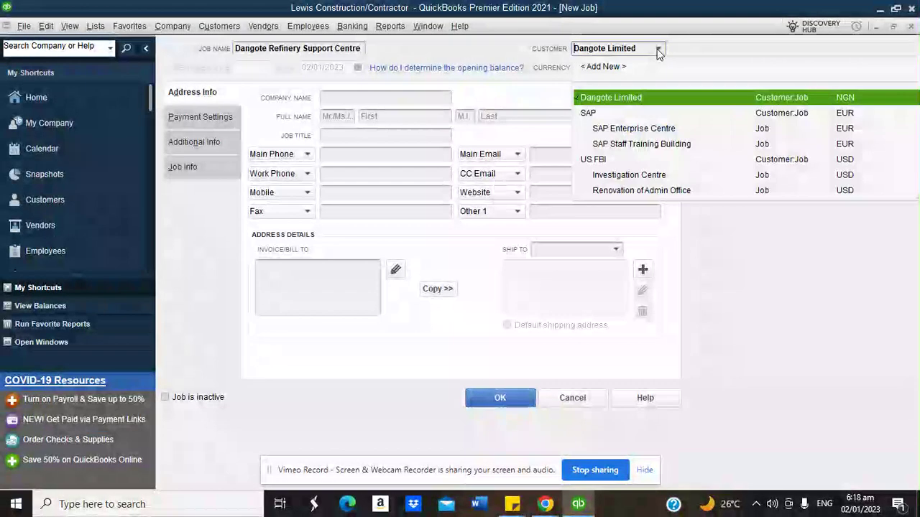
{"action": "left_click", "coordinate": [620, 96]}
{"action": "left_click", "coordinate": [496, 401]}
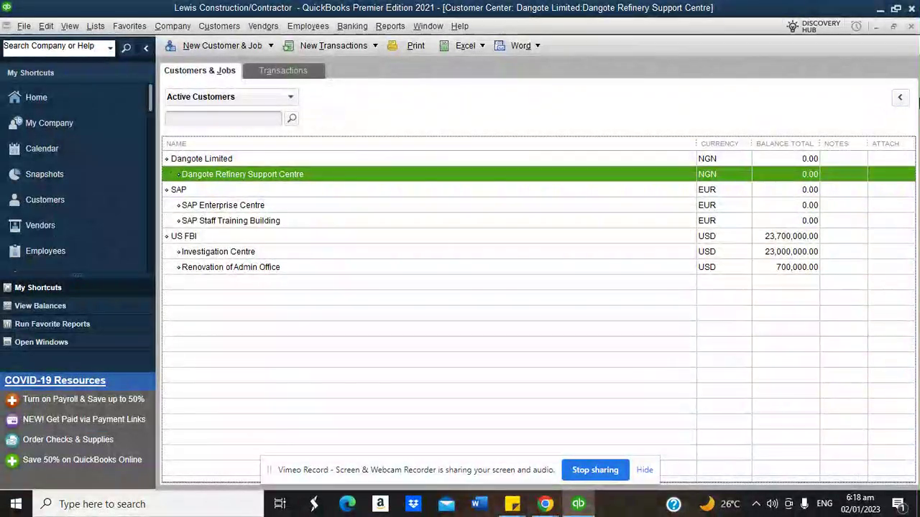
Widen the name column in the compact customer list and return the list to full width to review the jobs
{"action": "left_click", "coordinate": [899, 96]}
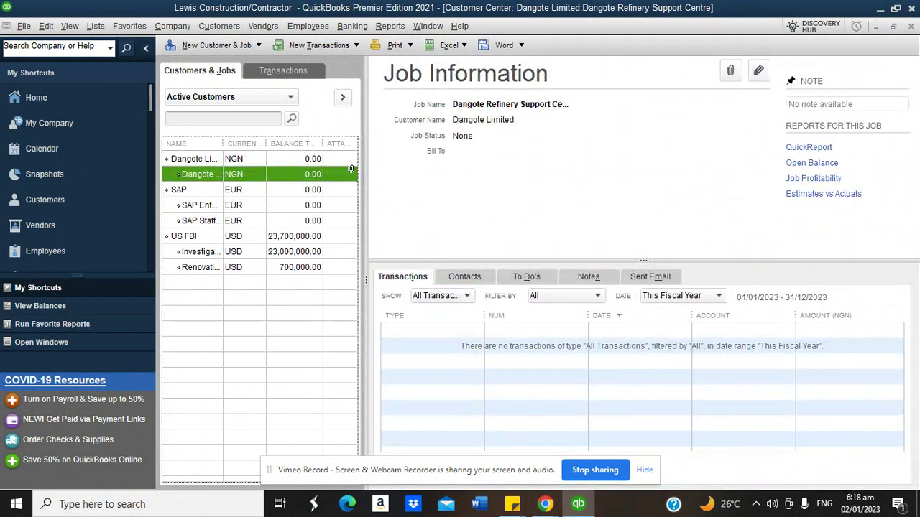
{"action": "left_click_drag", "start_coordinate": [223, 141], "coordinate": [301, 144]}
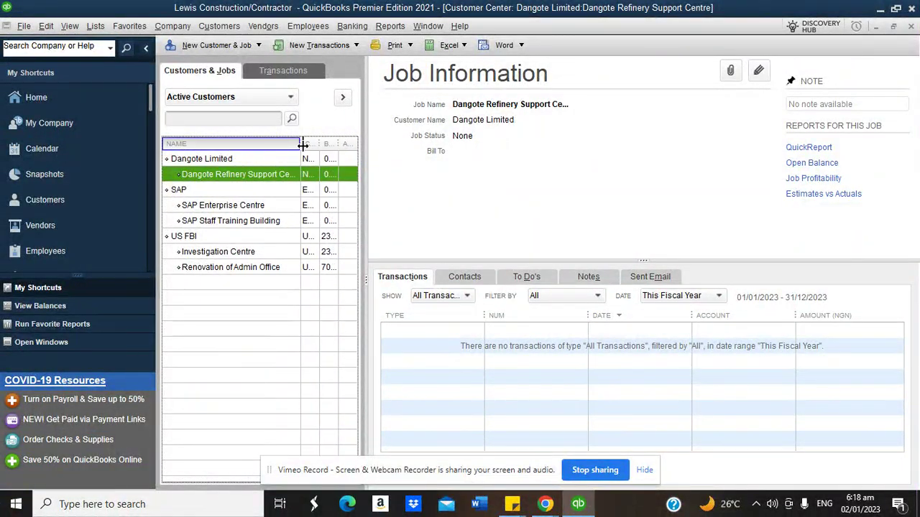
{"action": "left_click", "coordinate": [340, 97]}
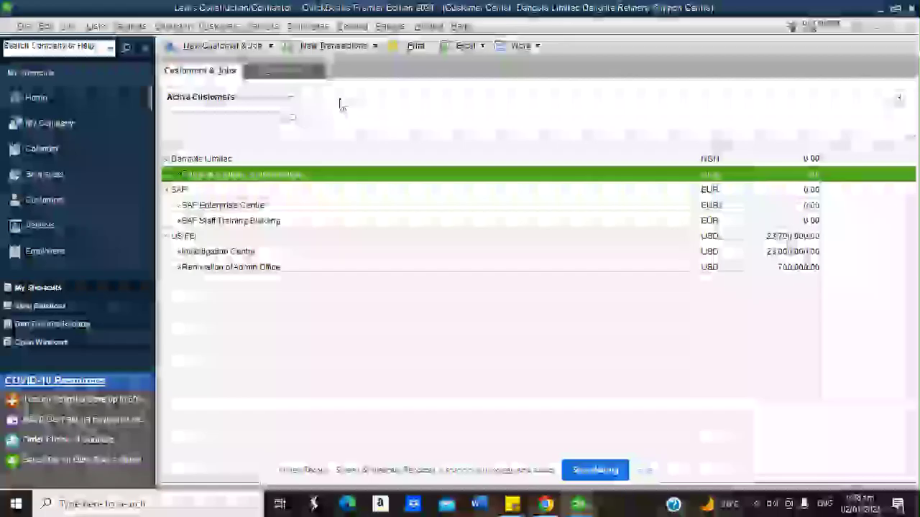
{"action": "left_click", "coordinate": [271, 206]}
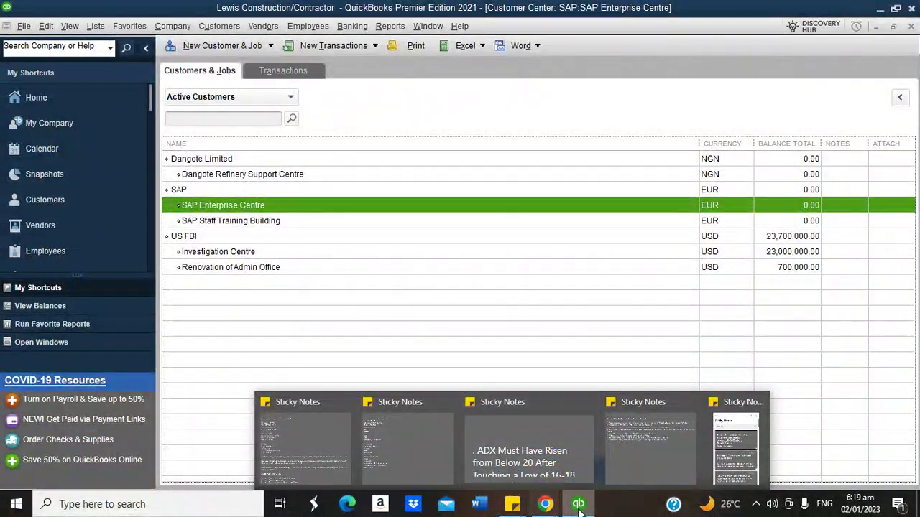
Switch to the online Notepad in Chrome and check the Vendors topic in the content outline
{"action": "mouse_move", "coordinate": [546, 501]}
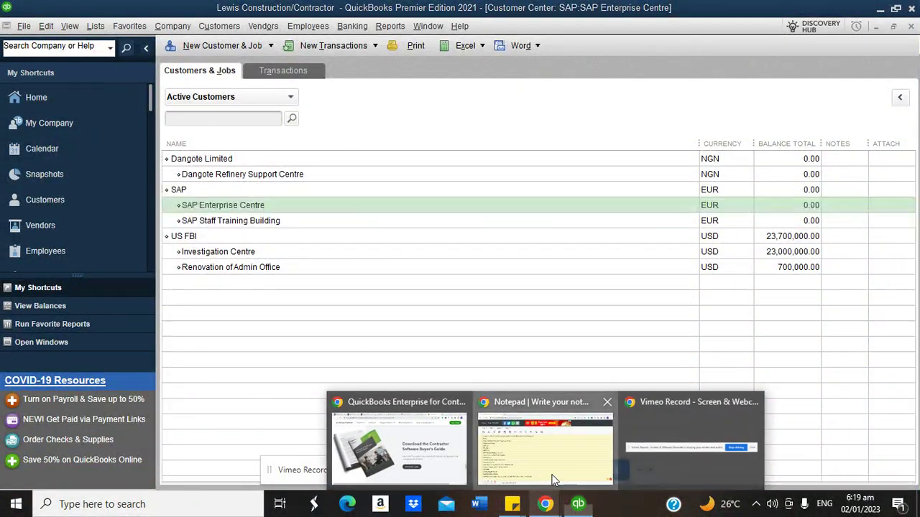
{"action": "left_click", "coordinate": [553, 480]}
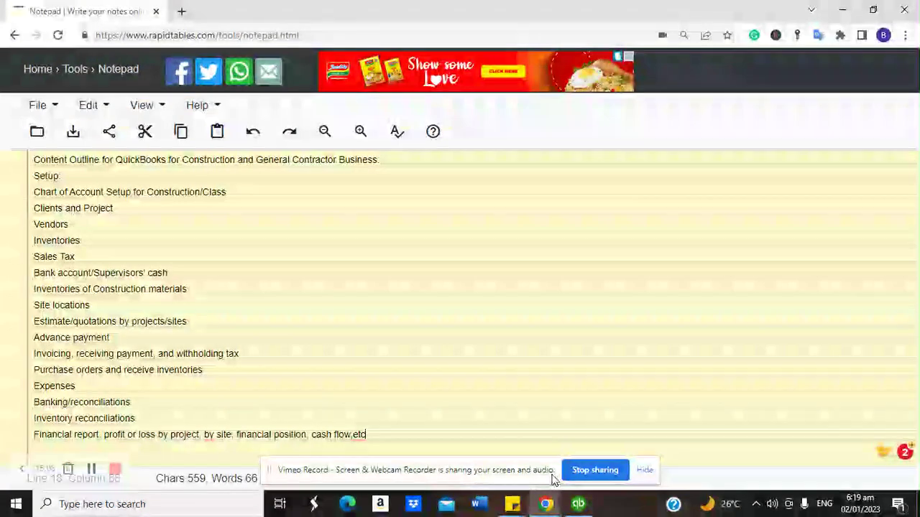
{"action": "left_click", "coordinate": [77, 225]}
Switch back to QuickBooks and open the Vendor Center from the home page
{"action": "left_click", "coordinate": [577, 504]}
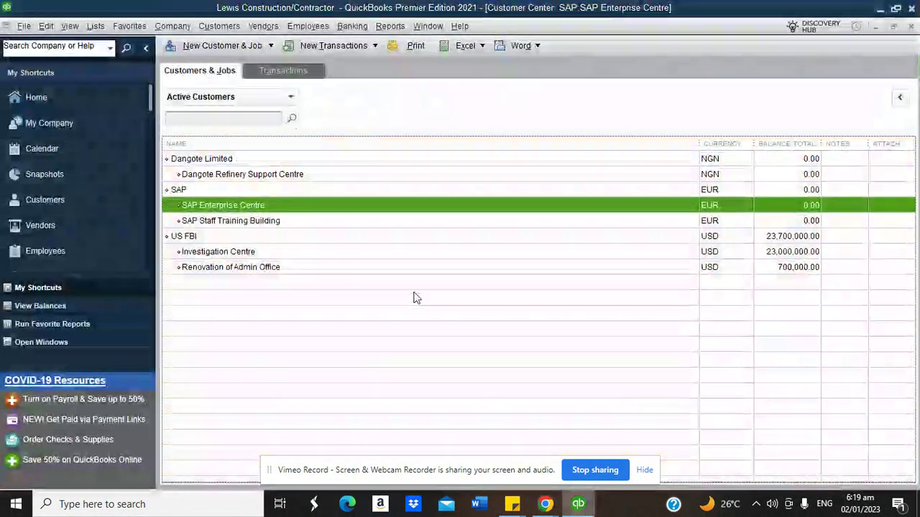
{"action": "left_click", "coordinate": [36, 97]}
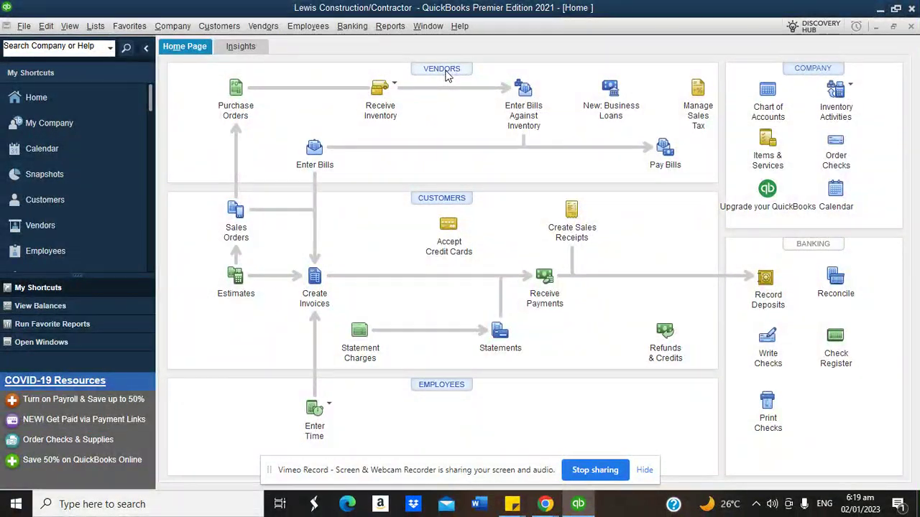
{"action": "left_click", "coordinate": [441, 71]}
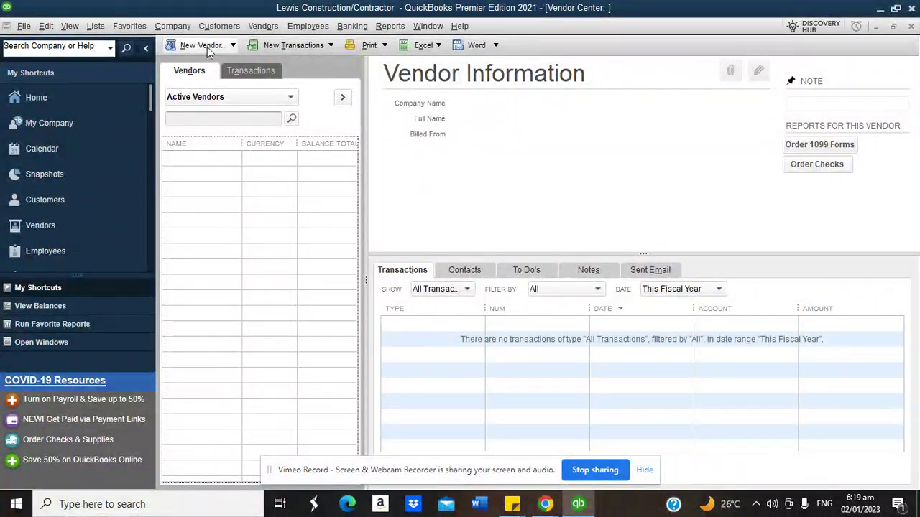
Add a new vendor named ADC Materials, save it, and widen the name column in the vendor list
{"action": "left_click", "coordinate": [207, 49]}
{"action": "left_click", "coordinate": [203, 45]}
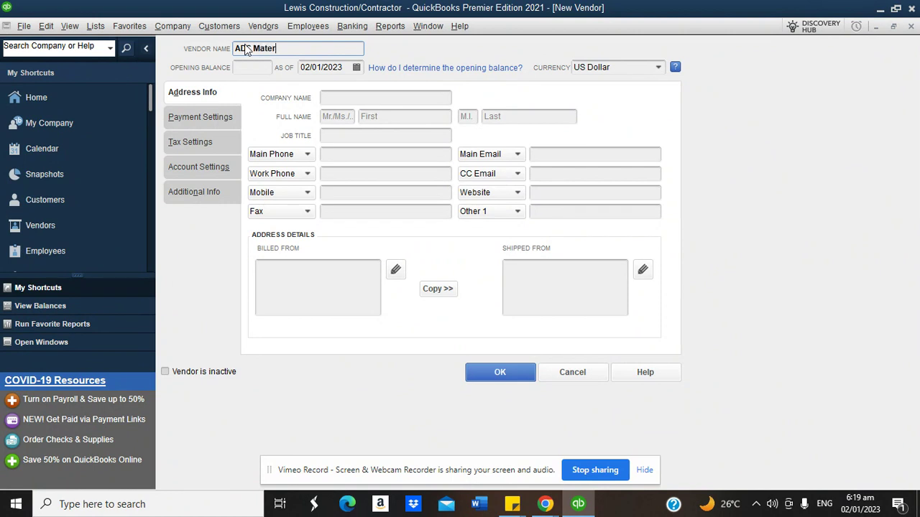
{"action": "type", "text": "s"}
{"action": "left_click", "coordinate": [488, 373]}
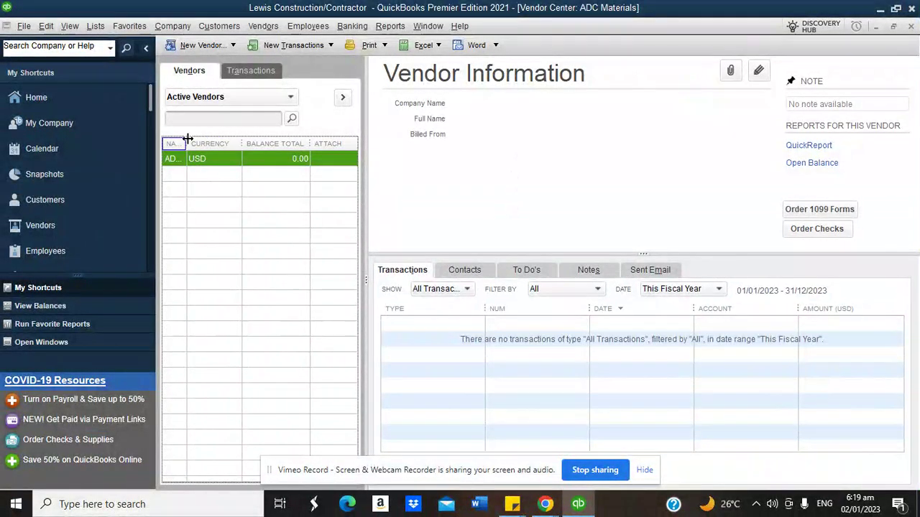
{"action": "left_click_drag", "start_coordinate": [188, 138], "coordinate": [261, 138]}
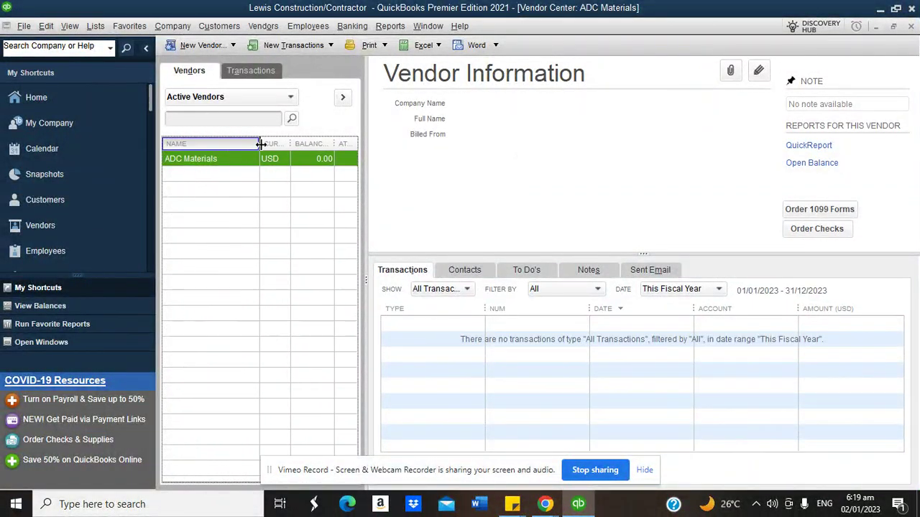
Add the vendor Fedex with an opening balance of 16700 as of 31/12/2022, save it, and widen the list's name column
{"action": "left_click", "coordinate": [206, 44]}
{"action": "left_click", "coordinate": [208, 62]}
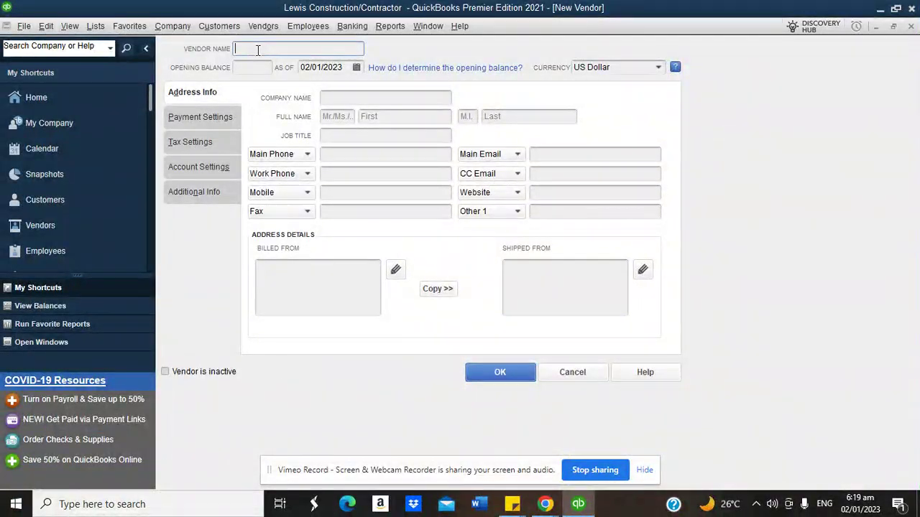
{"action": "type", "text": "Fedex"}
{"action": "left_click", "coordinate": [259, 68]}
{"action": "left_click", "coordinate": [357, 68]}
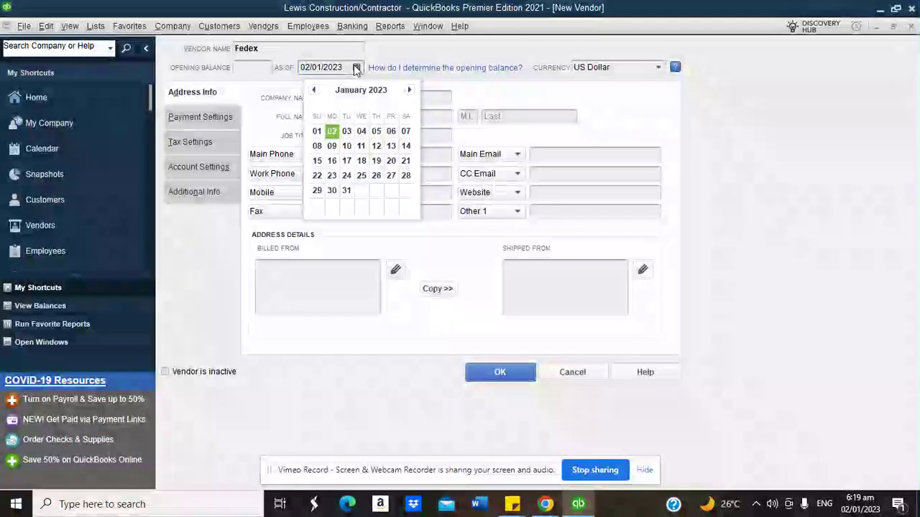
{"action": "left_click", "coordinate": [314, 90]}
{"action": "left_click", "coordinate": [406, 190]}
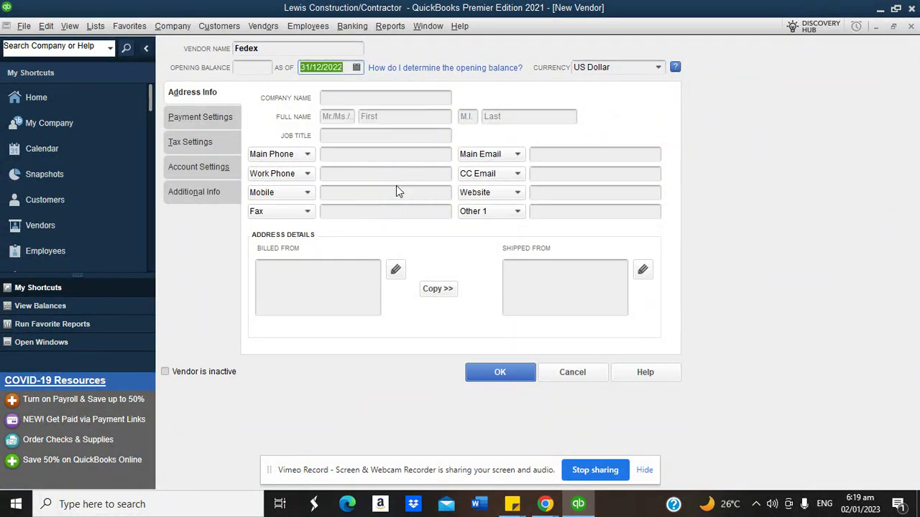
{"action": "left_click", "coordinate": [245, 69]}
{"action": "type", "text": "16700"}
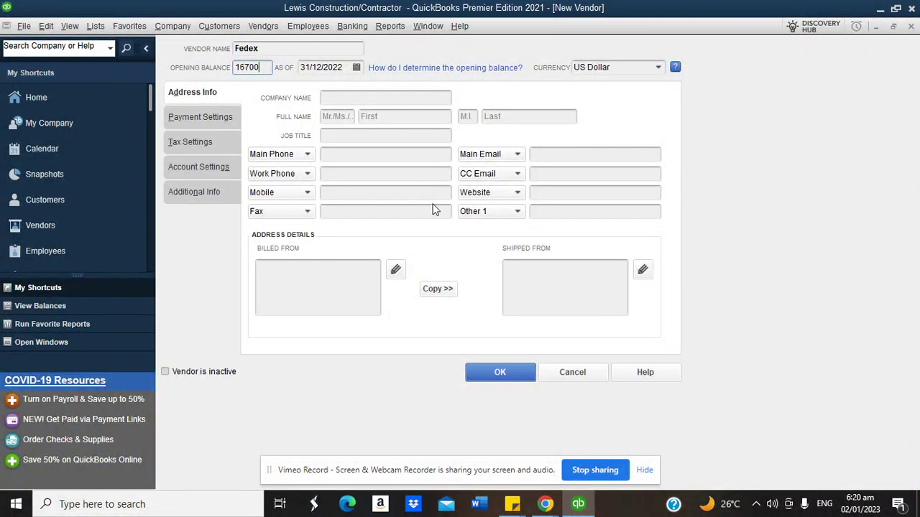
{"action": "left_click", "coordinate": [501, 372]}
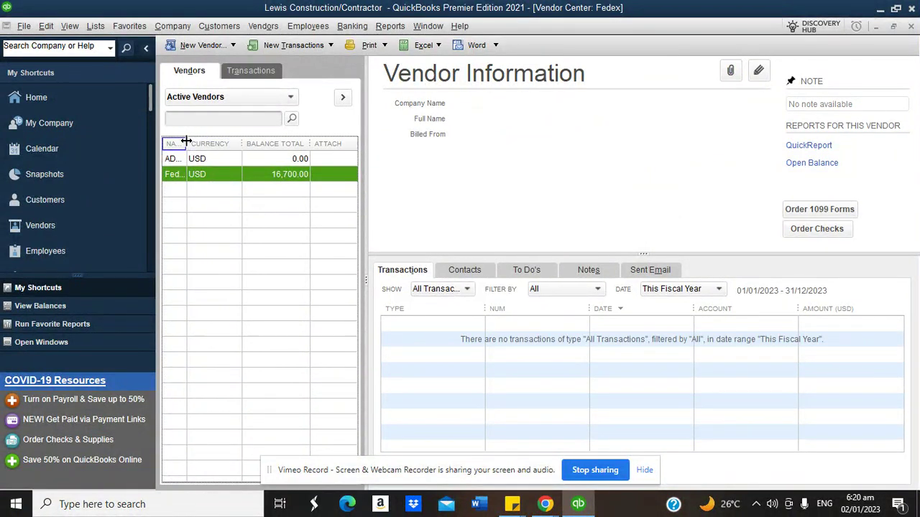
{"action": "left_click_drag", "start_coordinate": [187, 144], "coordinate": [268, 144]}
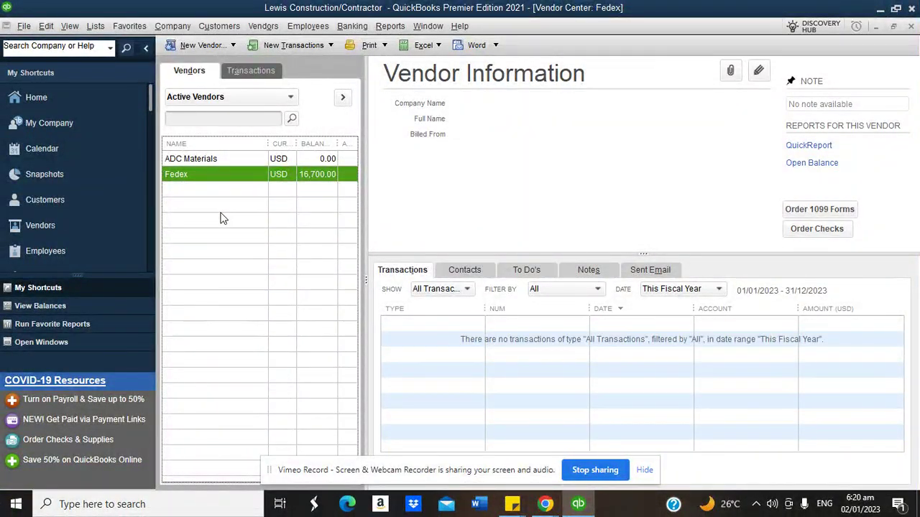
Start another new vendor record and name it A and C CPA
{"action": "left_click", "coordinate": [202, 159]}
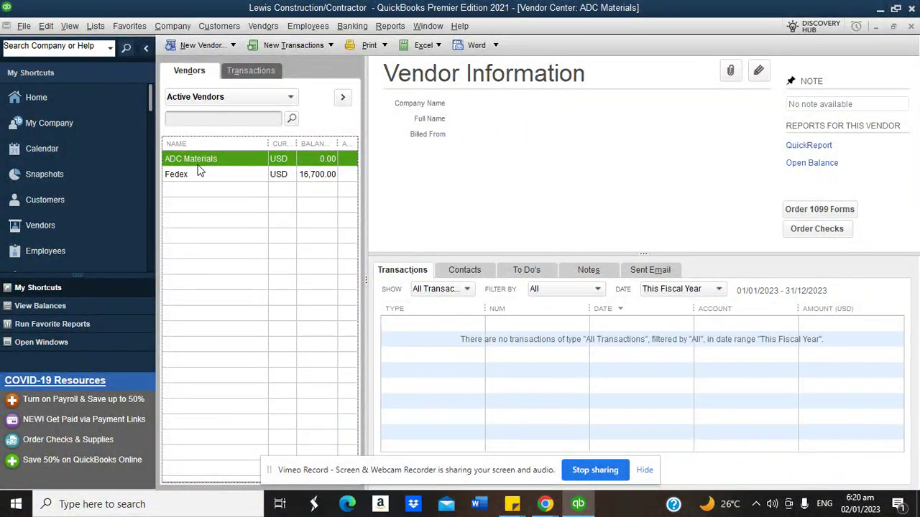
{"action": "left_click", "coordinate": [201, 98]}
{"action": "left_click", "coordinate": [202, 45]}
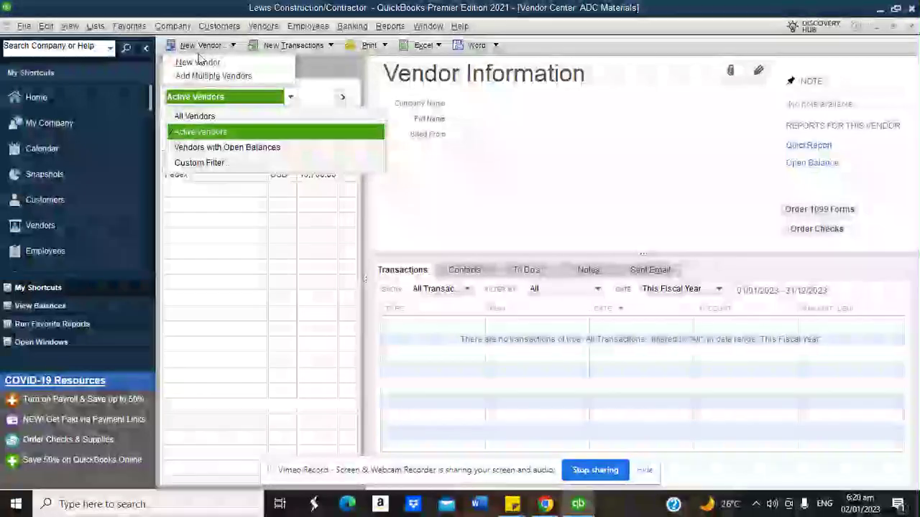
{"action": "left_click", "coordinate": [200, 61]}
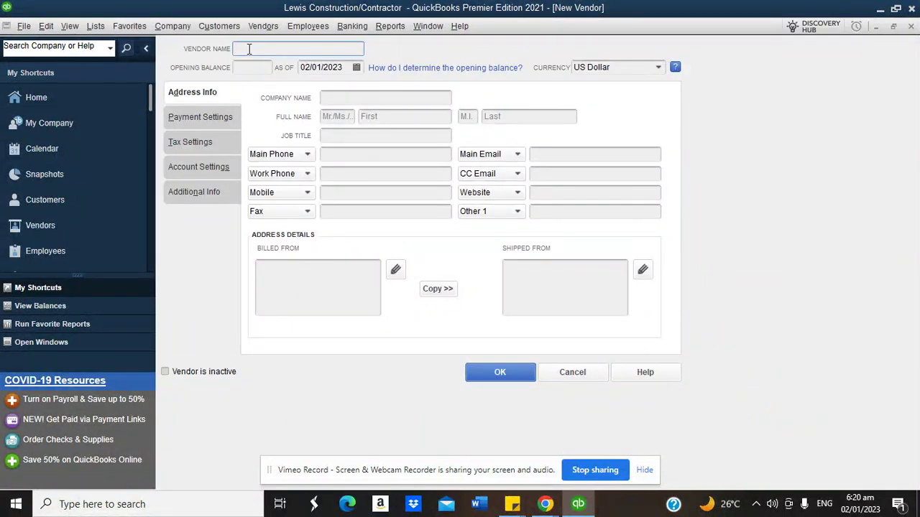
{"action": "type", "text": "A"}
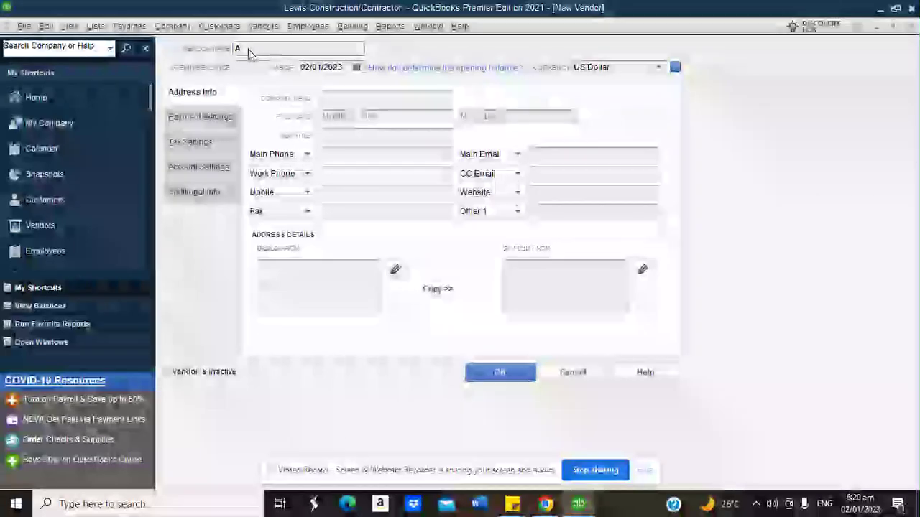
{"action": "type", "text": " and C "}
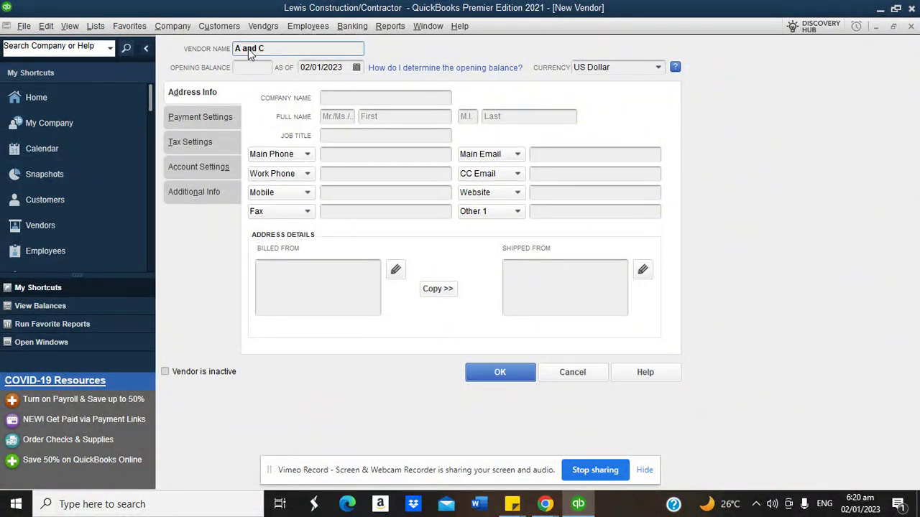
{"action": "type", "text": "CPA"}
Give A and C CPA an opening balance of 1200000 as of 31/12/2022, save the vendor, and widen the list's name column
{"action": "left_click", "coordinate": [354, 67]}
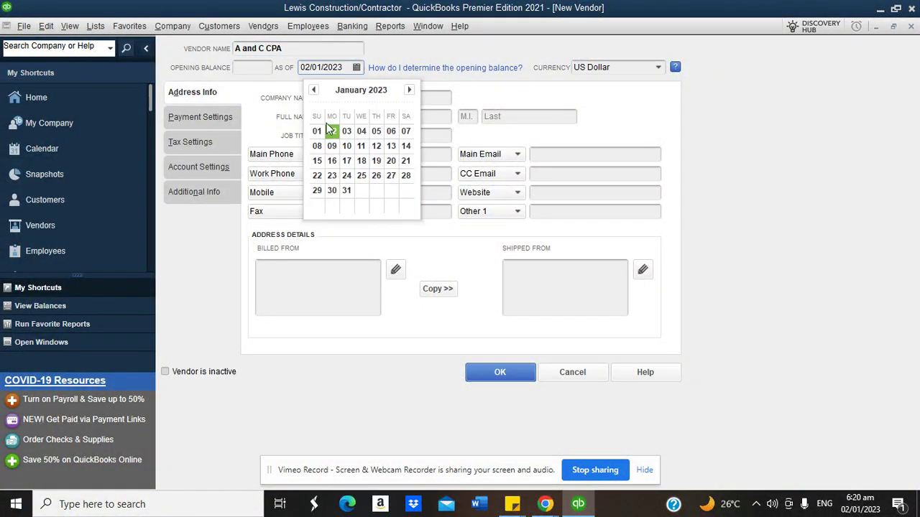
{"action": "left_click", "coordinate": [314, 90]}
{"action": "left_click", "coordinate": [406, 191]}
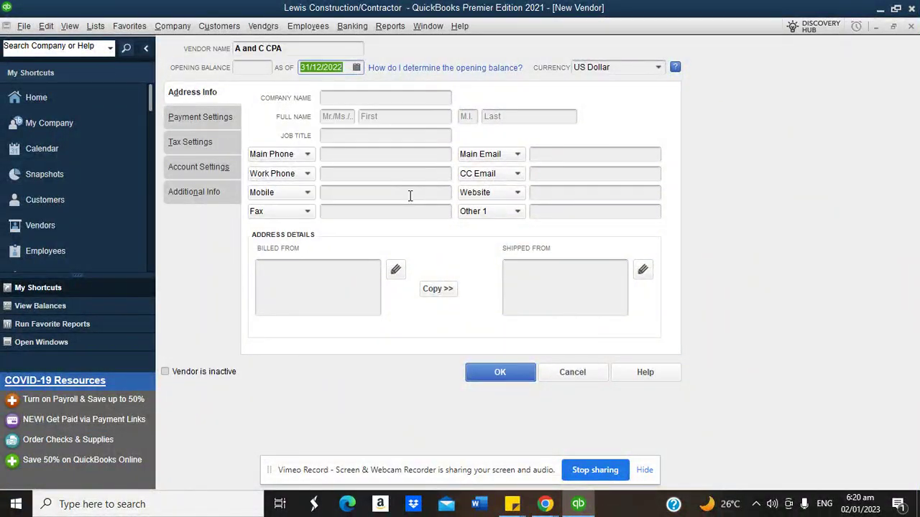
{"action": "left_click", "coordinate": [246, 69]}
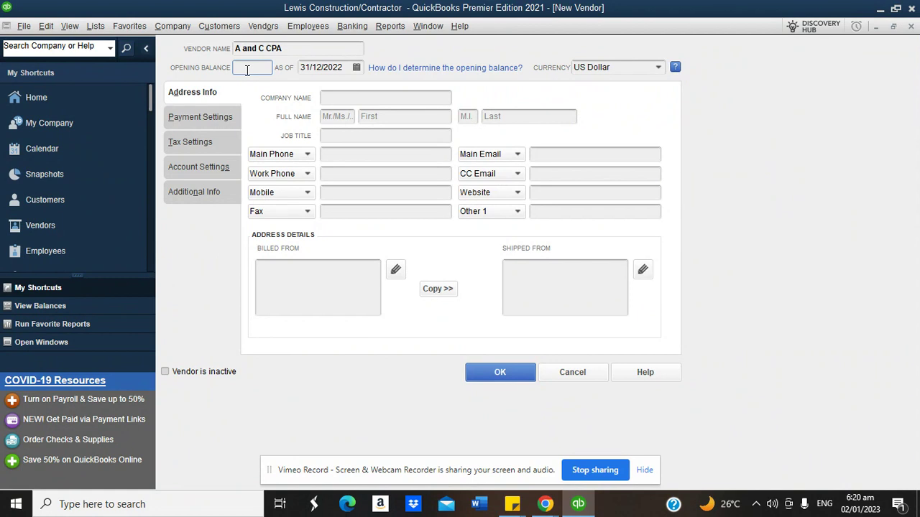
{"action": "type", "text": "1200000"}
{"action": "left_click", "coordinate": [324, 48]}
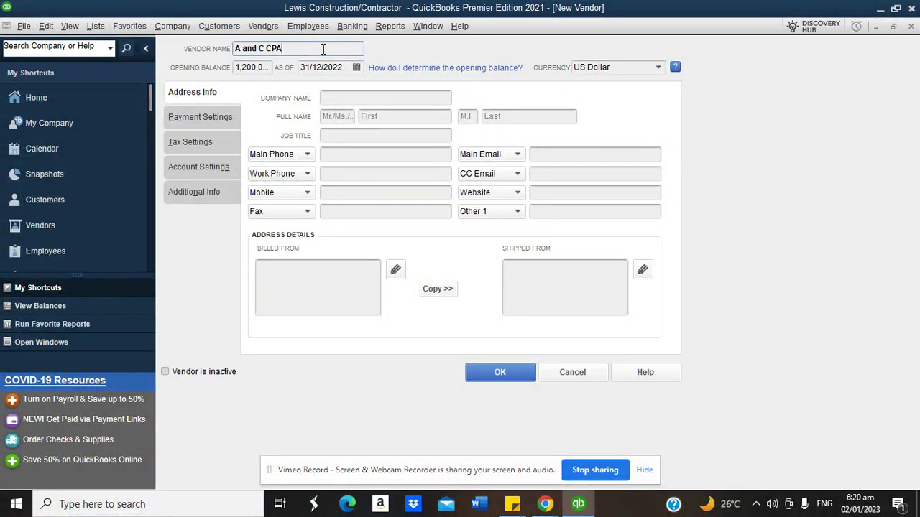
{"action": "left_click", "coordinate": [497, 375]}
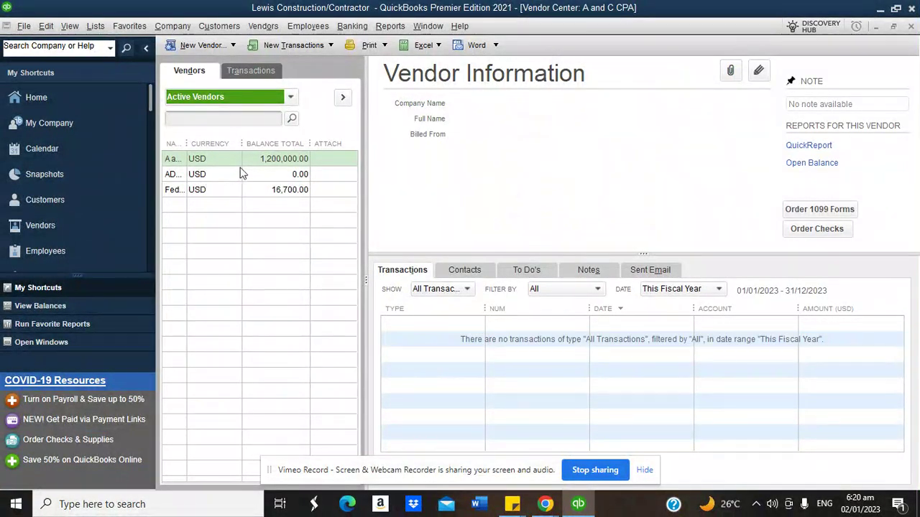
{"action": "left_click_drag", "start_coordinate": [186, 143], "coordinate": [227, 143]}
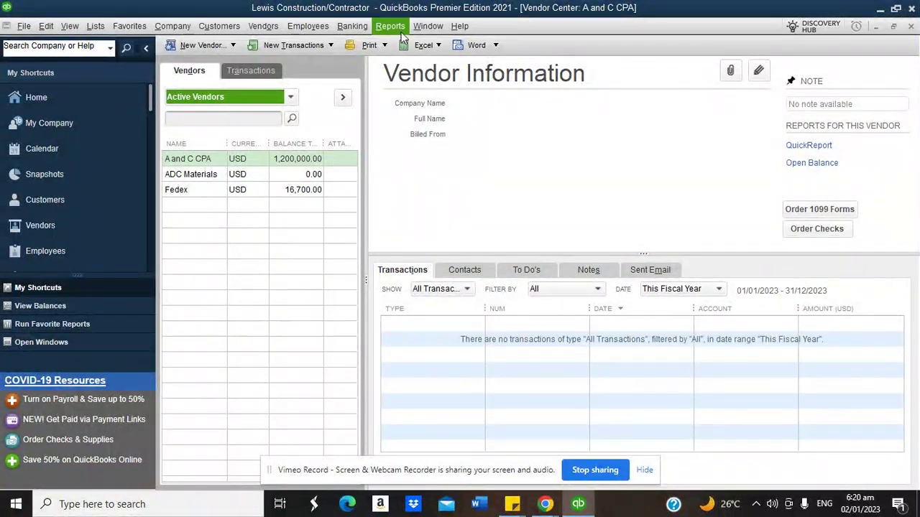
Open the Customer Balance Summary report, review the balances by job, and close the report
{"action": "left_click", "coordinate": [400, 28]}
{"action": "mouse_move", "coordinate": [436, 145]}
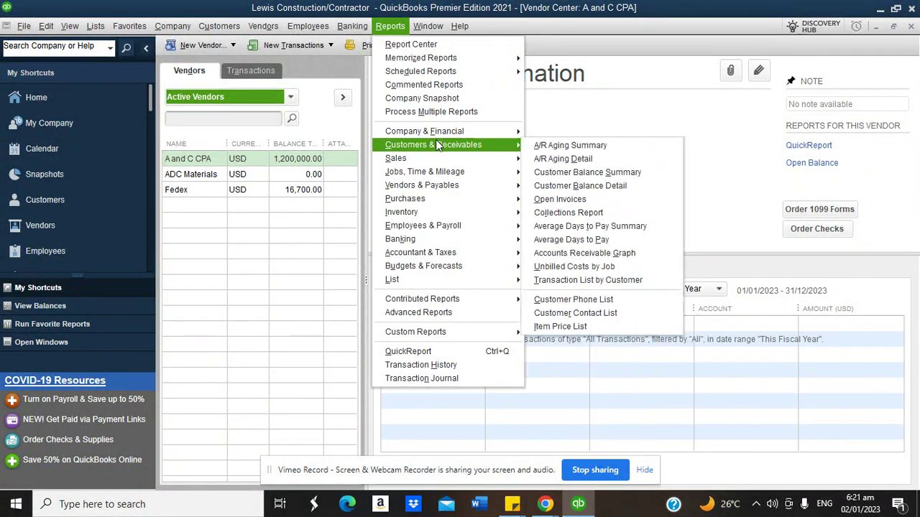
{"action": "left_click", "coordinate": [572, 171]}
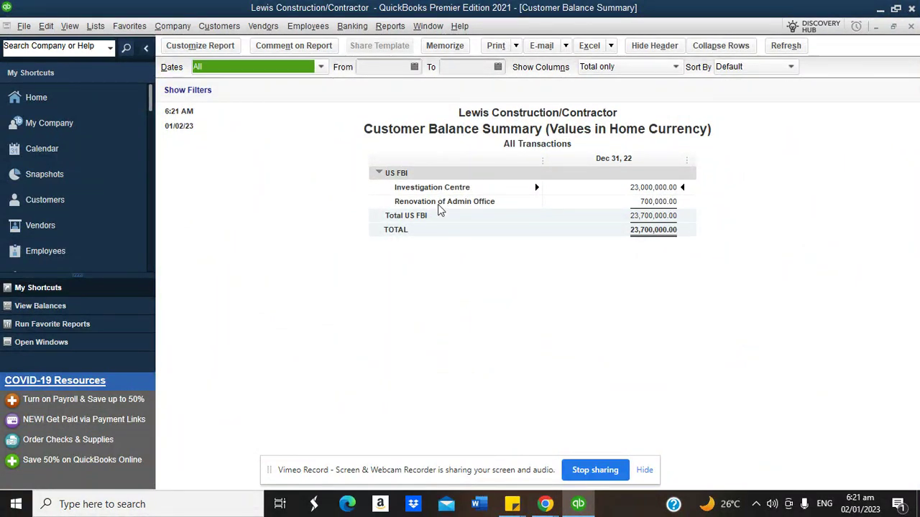
{"action": "left_click", "coordinate": [910, 29]}
Open the Vendor Balance Summary report, review the vendor balances, and close the report
{"action": "left_click", "coordinate": [390, 26]}
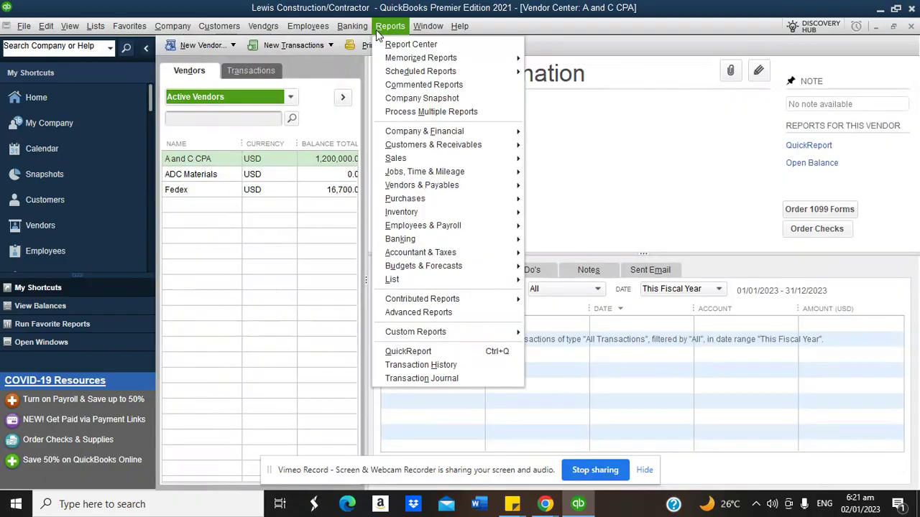
{"action": "mouse_move", "coordinate": [460, 185]}
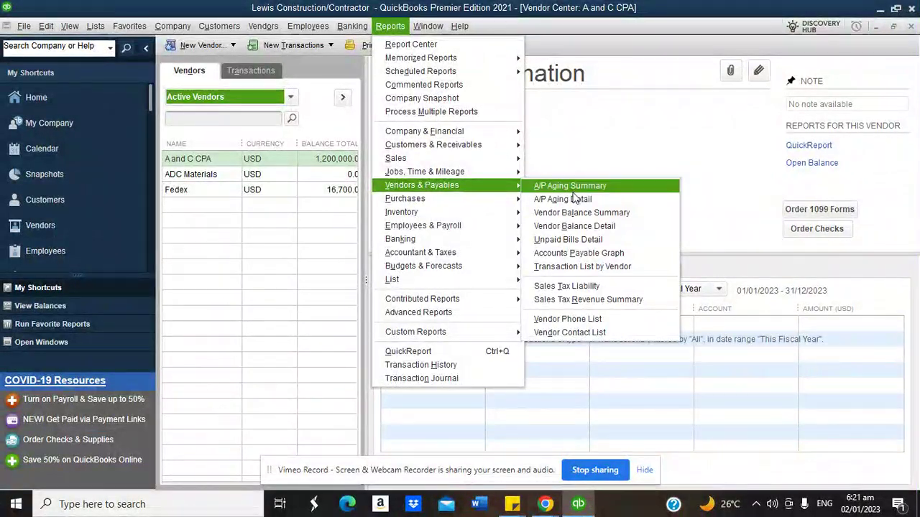
{"action": "left_click", "coordinate": [575, 213]}
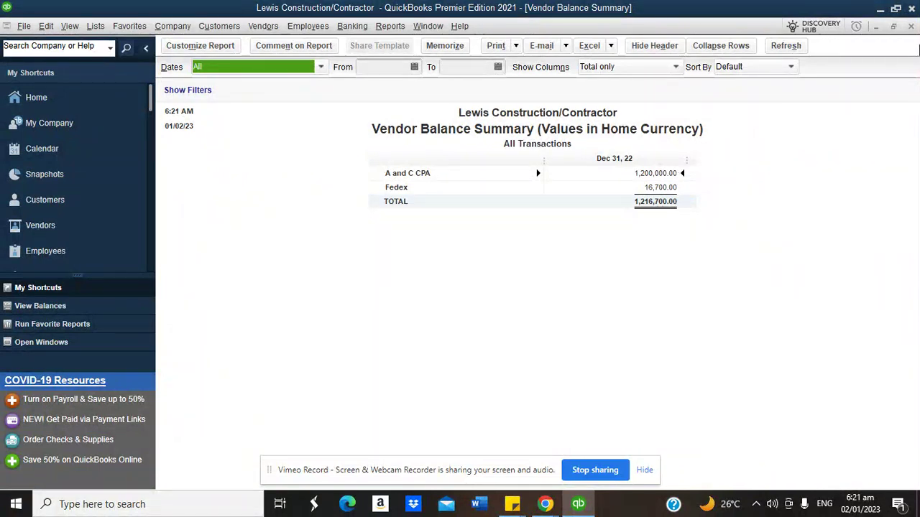
{"action": "left_click", "coordinate": [911, 27]}
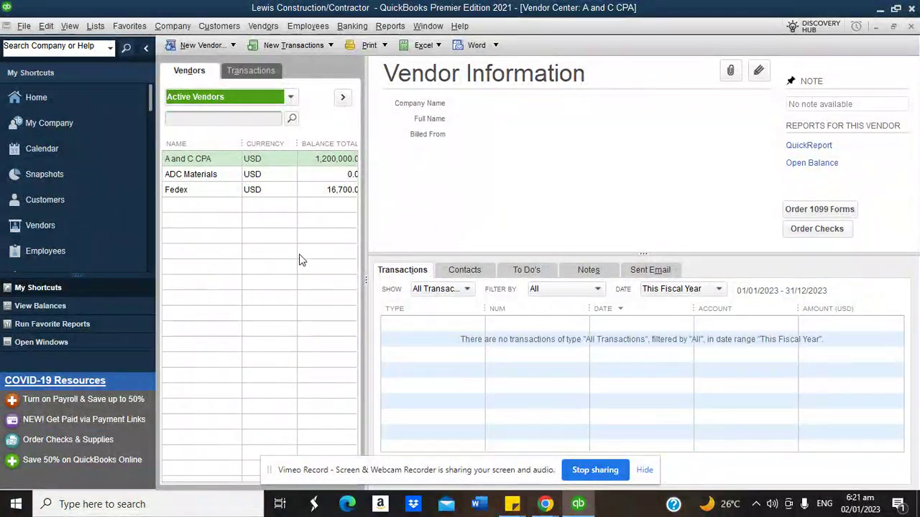
Switch to the online Notepad in Chrome to check the next topic in the content outline, and return to QuickBooks
{"action": "mouse_move", "coordinate": [545, 504]}
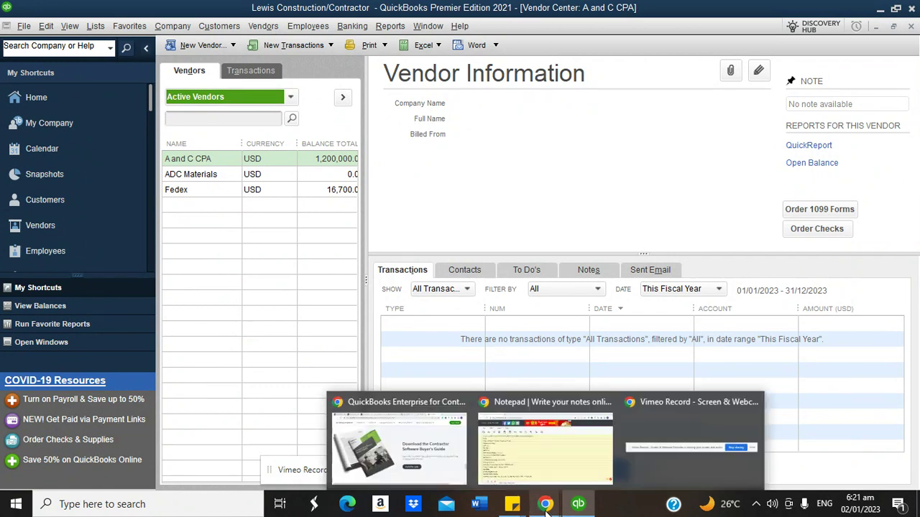
{"action": "left_click", "coordinate": [523, 454]}
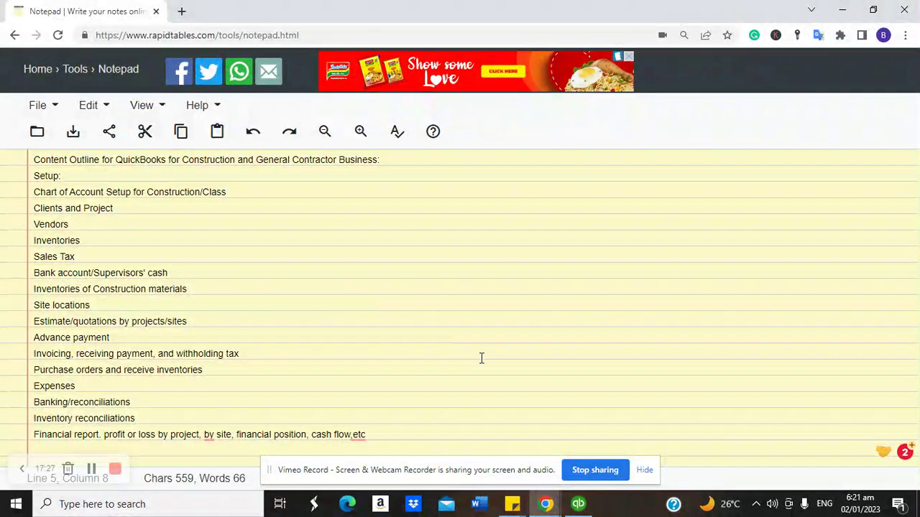
{"action": "left_click", "coordinate": [577, 504]}
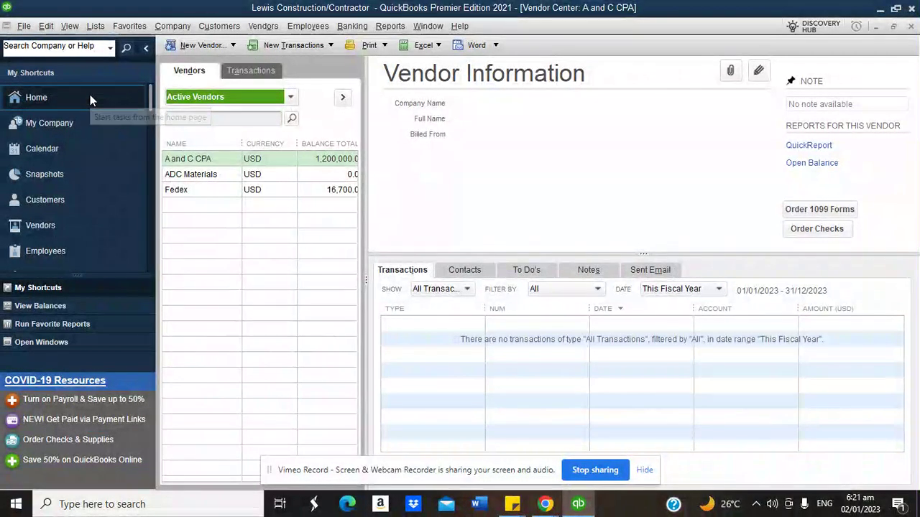
Go to the home page, open the Item List, and examine the construction service items such as Site Work, Excavation and Concrete
{"action": "left_click", "coordinate": [87, 99]}
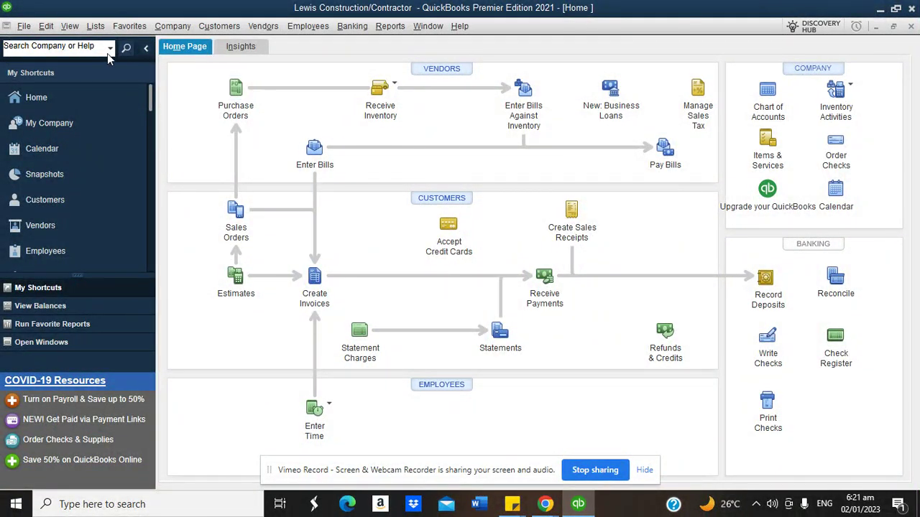
{"action": "left_click", "coordinate": [96, 27]}
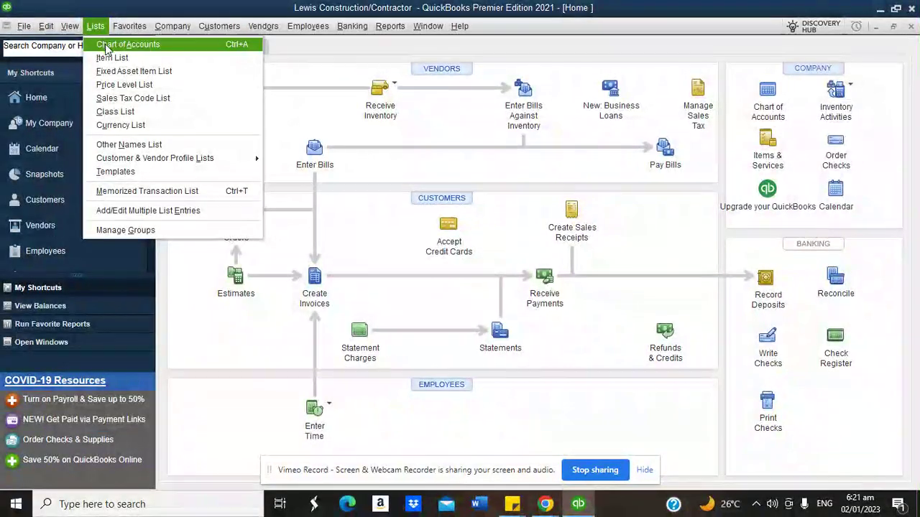
{"action": "left_click", "coordinate": [112, 58]}
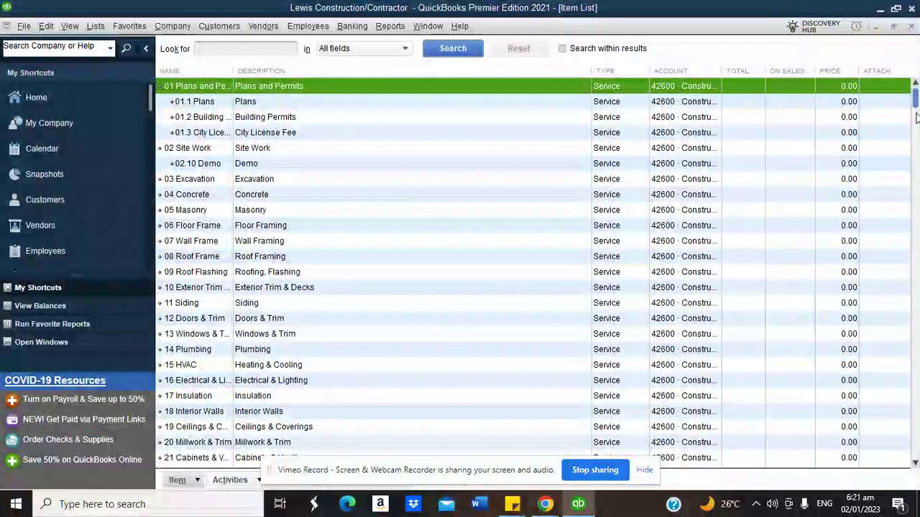
{"action": "mouse_move", "coordinate": [915, 113]}
{"action": "left_mouse_down"}
{"action": "mouse_move", "coordinate": [917, 222]}
{"action": "mouse_move", "coordinate": [916, 100]}
{"action": "left_mouse_up"}
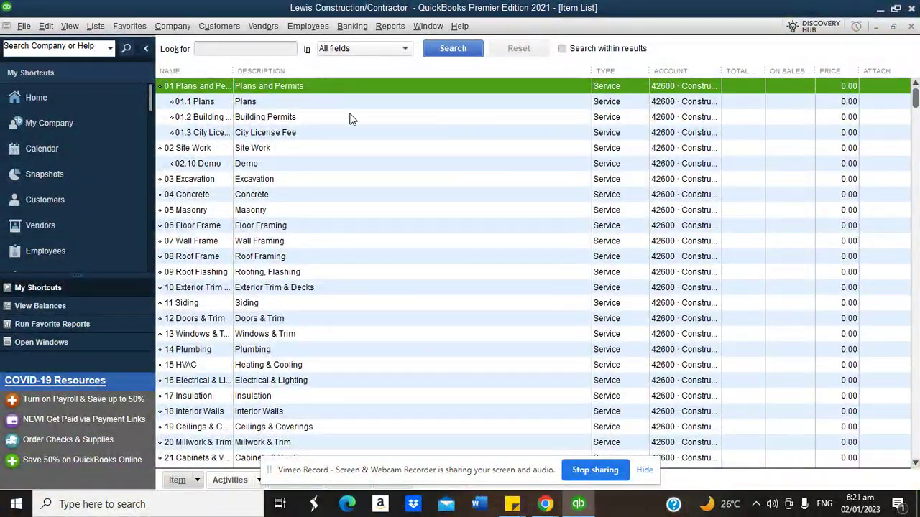
{"action": "left_click", "coordinate": [274, 150]}
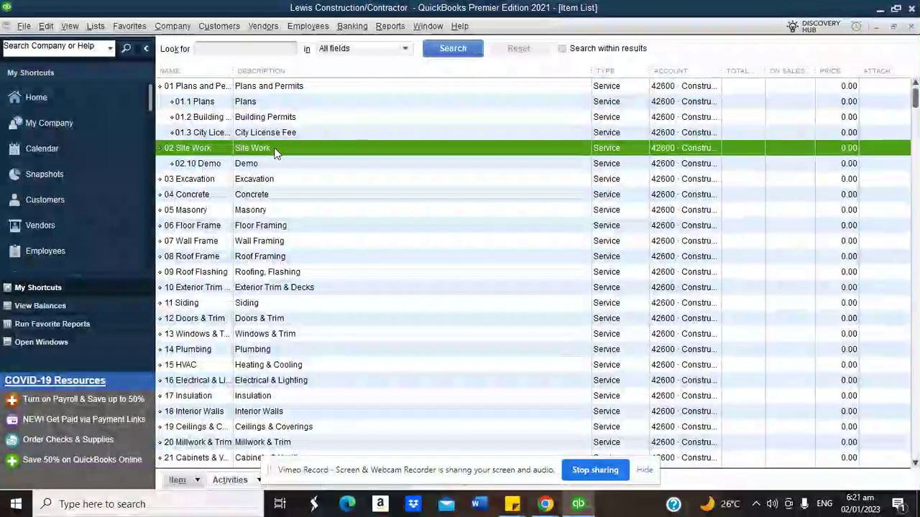
{"action": "left_click", "coordinate": [271, 179]}
{"action": "left_click", "coordinate": [269, 200]}
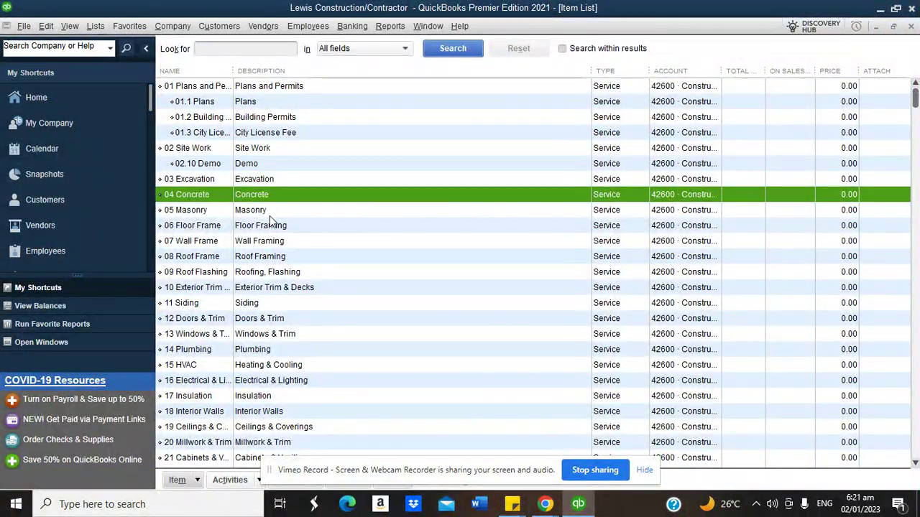
Examine the remaining items in the Item List, widening the Account column to show the full account names
{"action": "left_click", "coordinate": [270, 225]}
{"action": "left_click", "coordinate": [270, 241]}
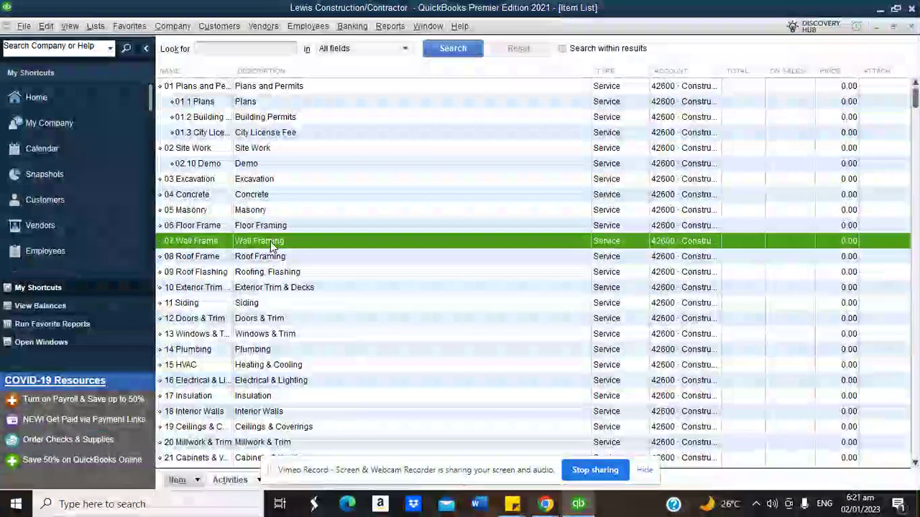
{"action": "left_click", "coordinate": [273, 257]}
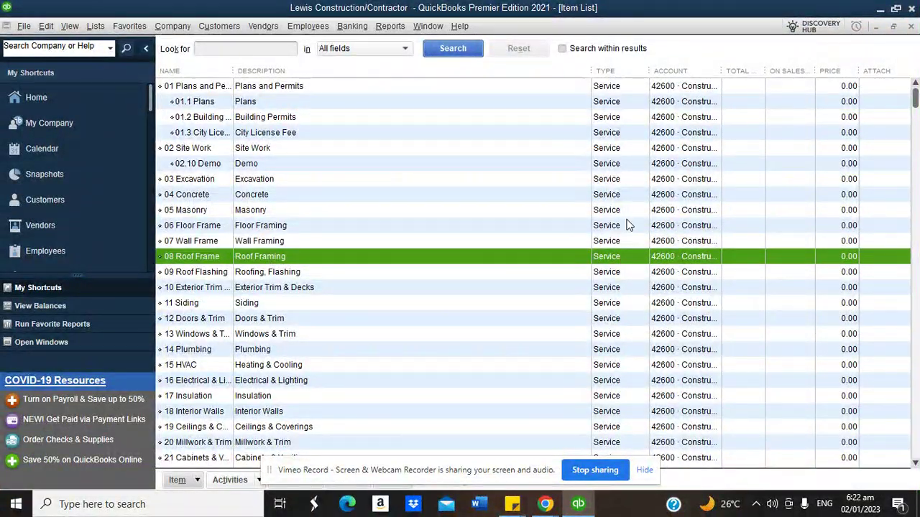
{"action": "left_click_drag", "start_coordinate": [720, 69], "coordinate": [772, 68]}
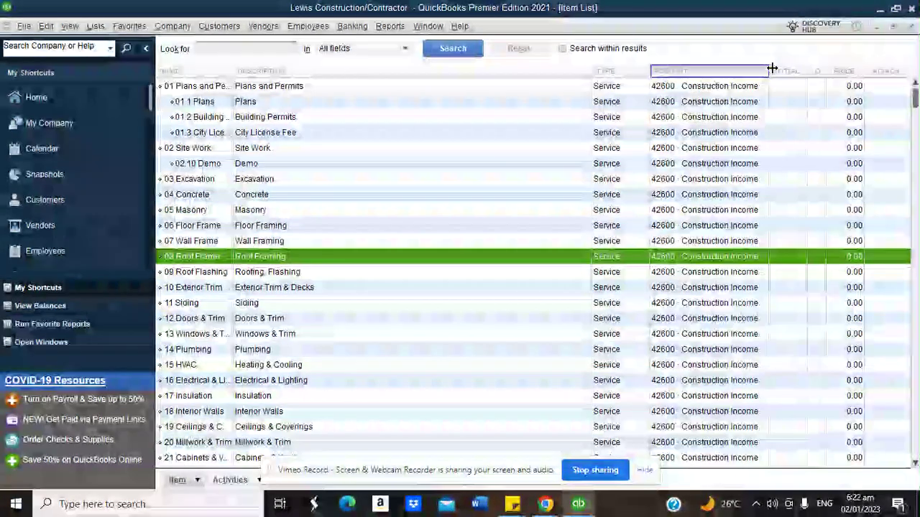
{"action": "left_click_drag", "start_coordinate": [916, 101], "coordinate": [916, 280]}
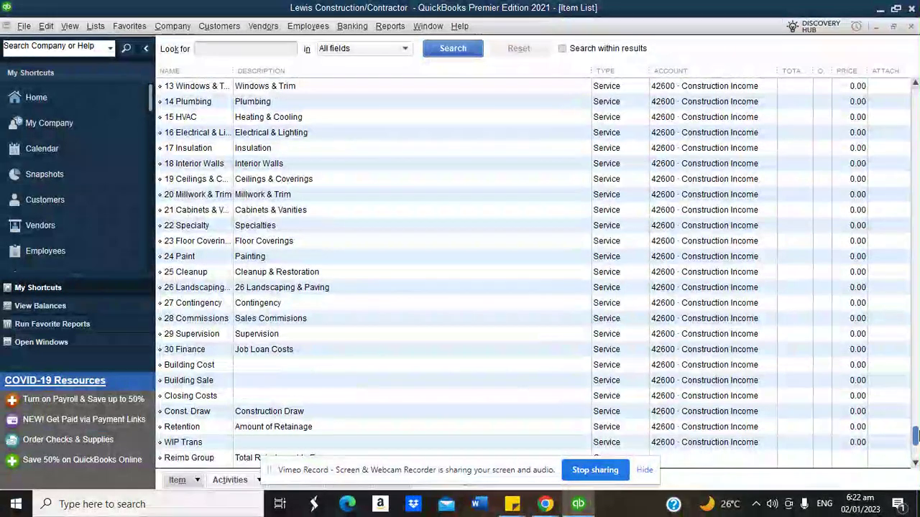
{"action": "left_click", "coordinate": [914, 462]}
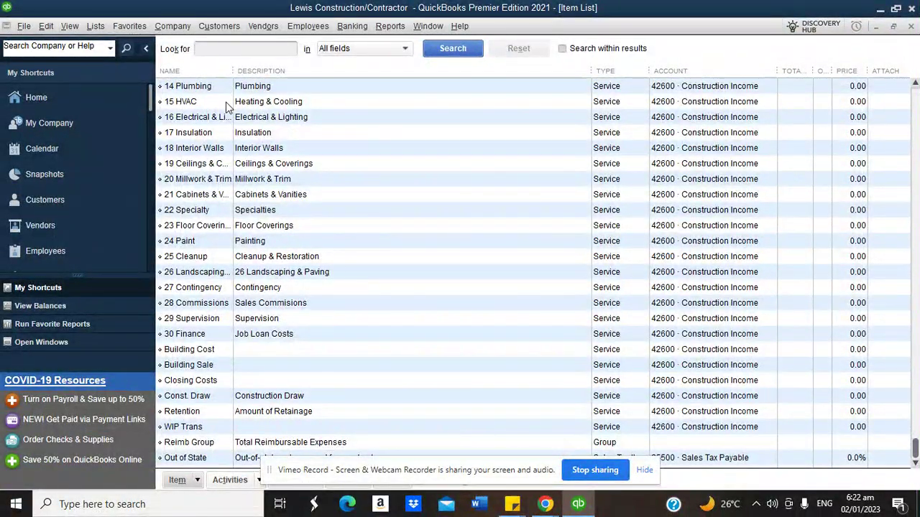
Create a new item of type Inventory Part and name it Cement
{"action": "left_click", "coordinate": [197, 480]}
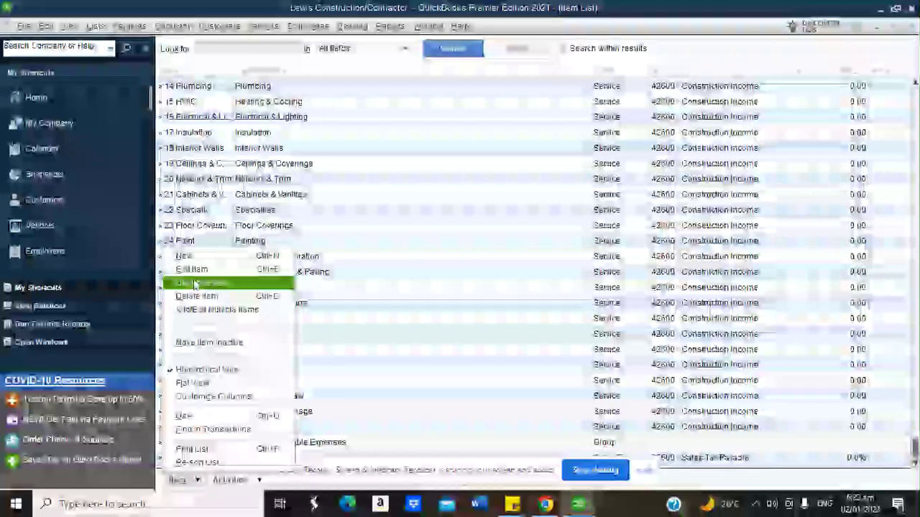
{"action": "left_click", "coordinate": [183, 256]}
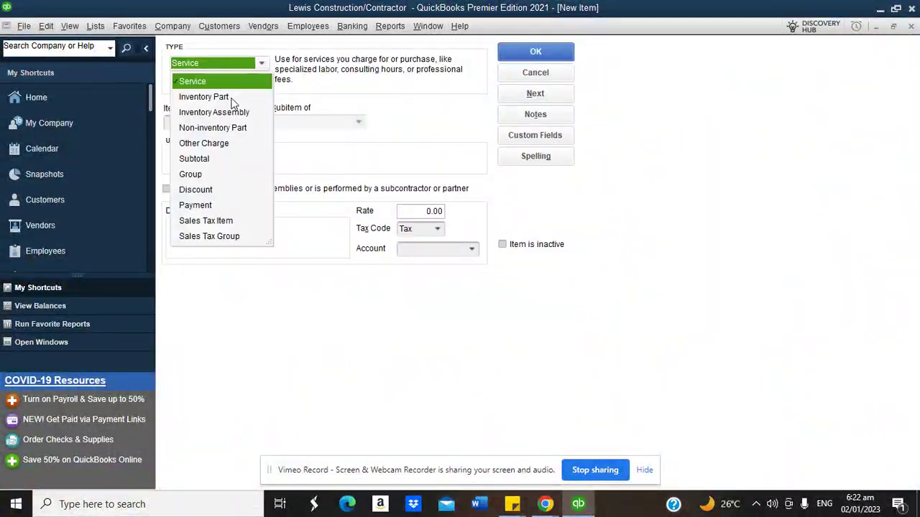
{"action": "left_click", "coordinate": [216, 97]}
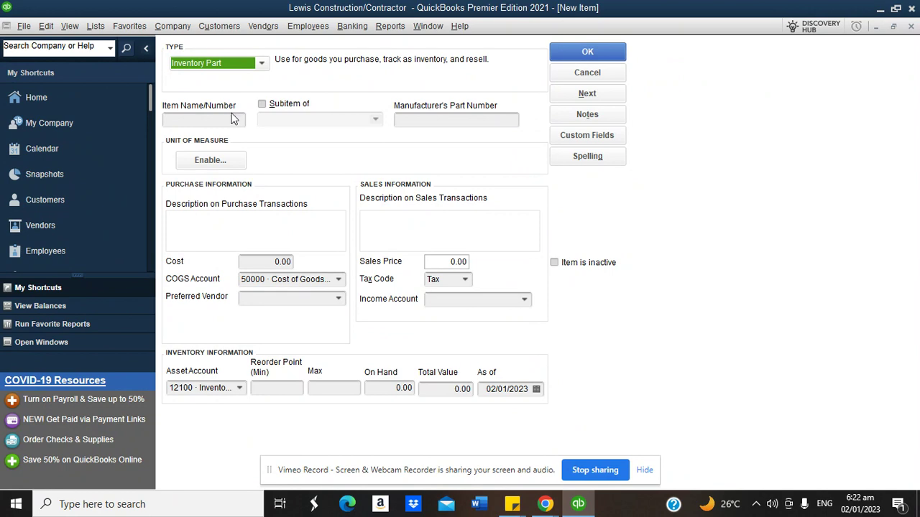
{"action": "left_click", "coordinate": [224, 118]}
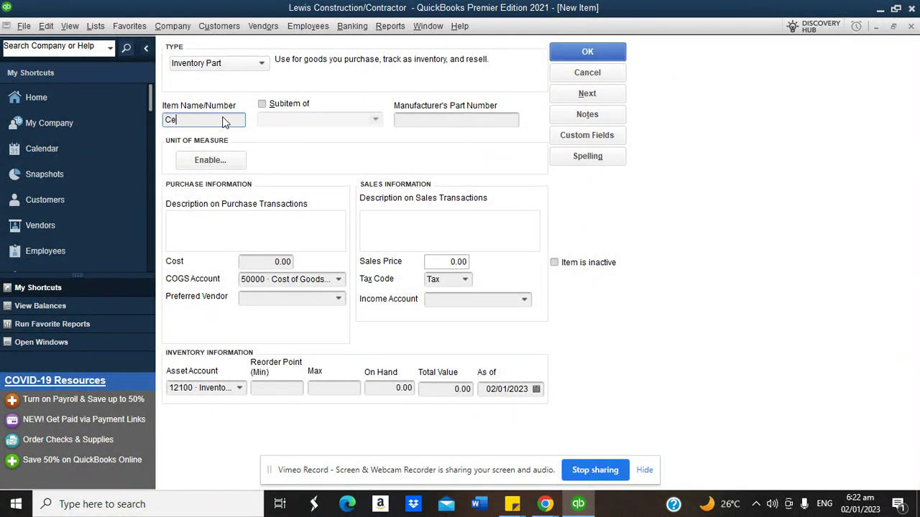
{"action": "type", "text": "Cement"}
Enable a single unit of measure per item and define a unit of type Other named Bag with the abbreviation B
{"action": "left_click", "coordinate": [210, 161]}
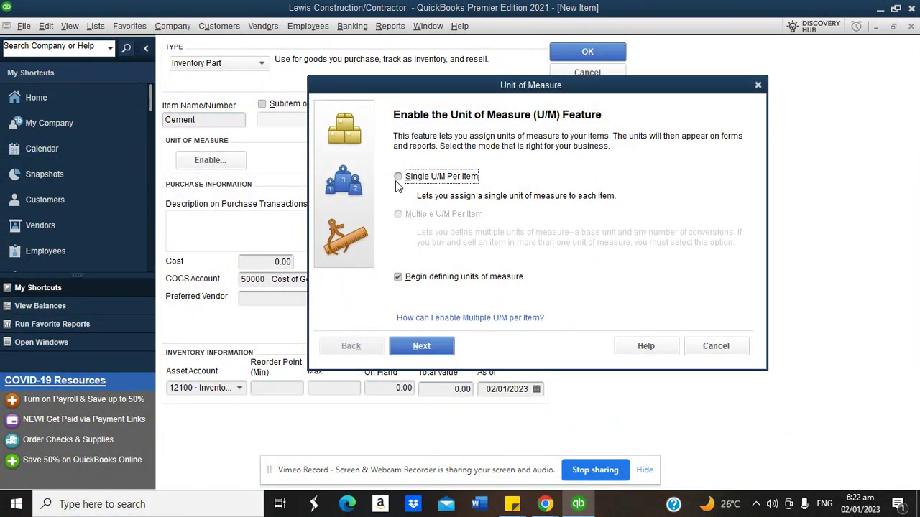
{"action": "left_click", "coordinate": [398, 177]}
{"action": "left_click", "coordinate": [421, 346]}
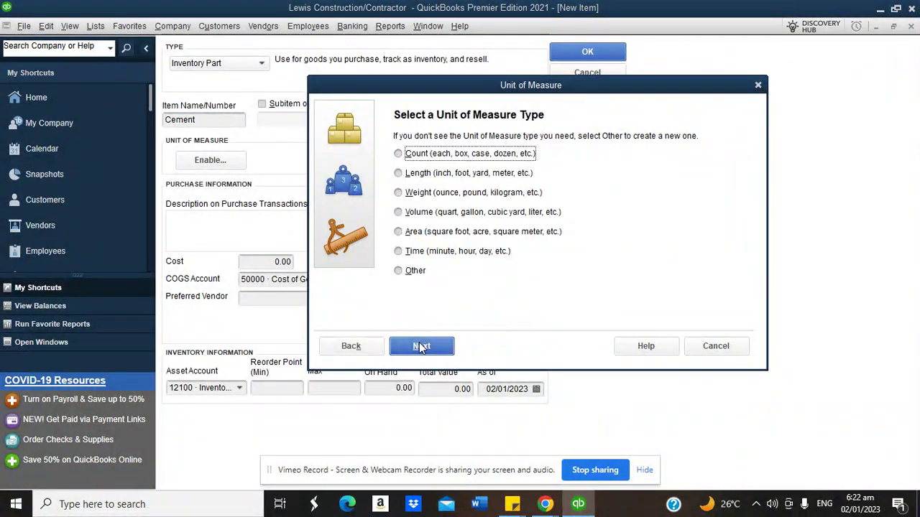
{"action": "left_click", "coordinate": [399, 271]}
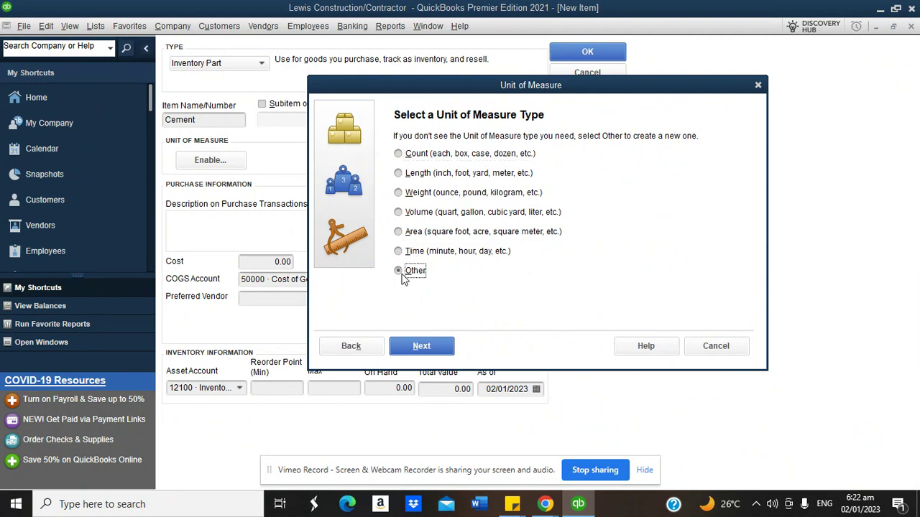
{"action": "left_click", "coordinate": [421, 346]}
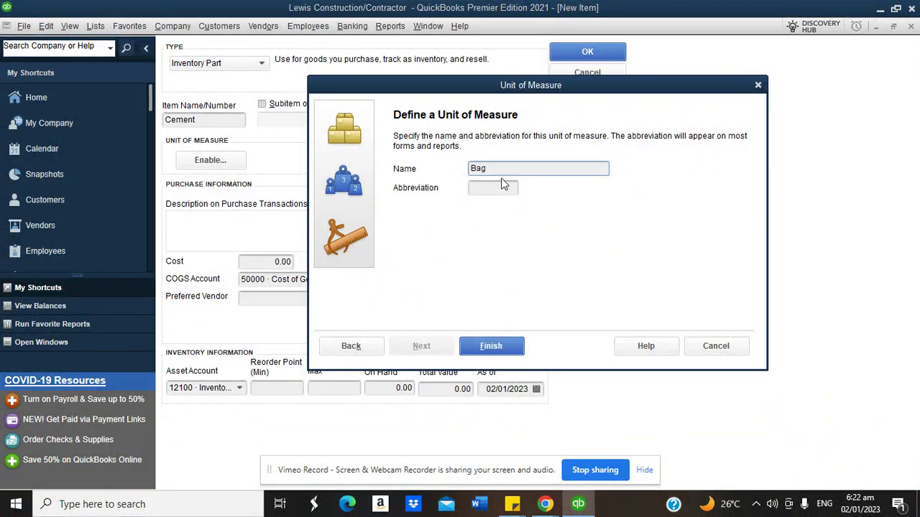
{"action": "left_click", "coordinate": [503, 186]}
{"action": "type", "text": "B"}
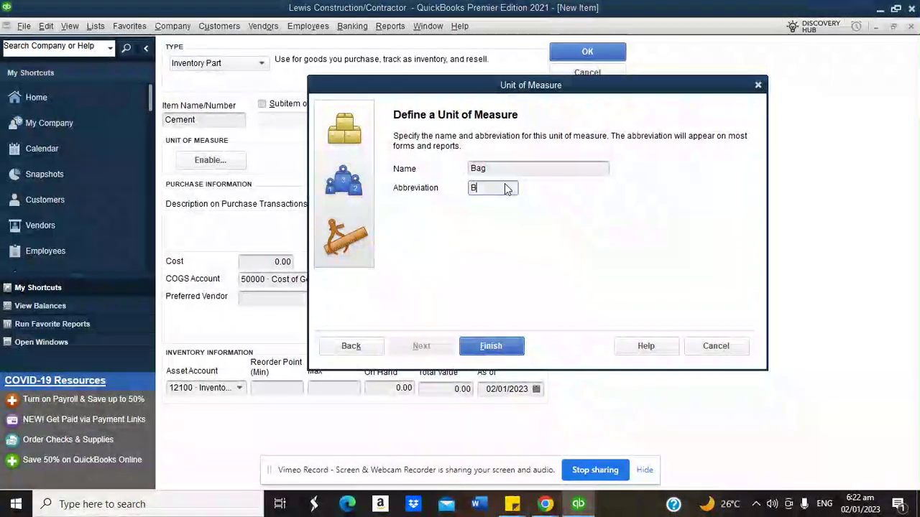
{"action": "left_click", "coordinate": [501, 340]}
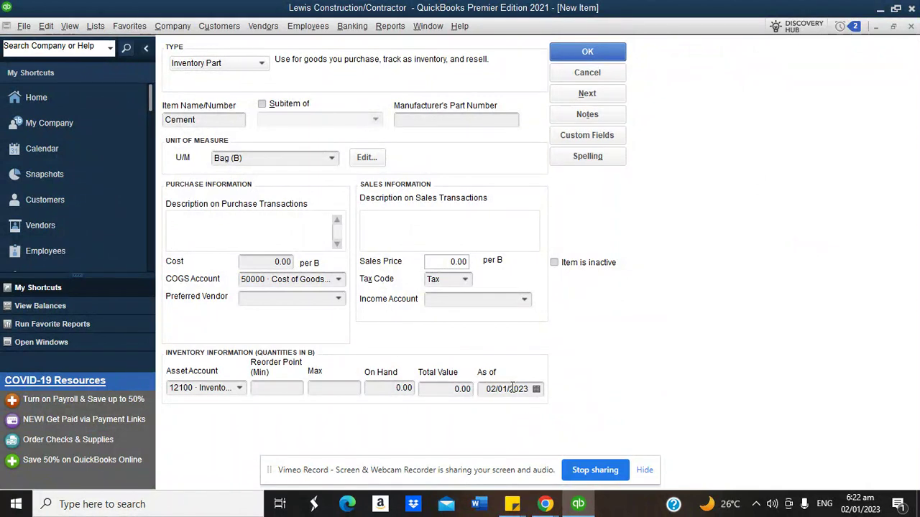
Set Cement's opening inventory to 45,000 bags on hand as of 31/12/2022
{"action": "left_click", "coordinate": [536, 390]}
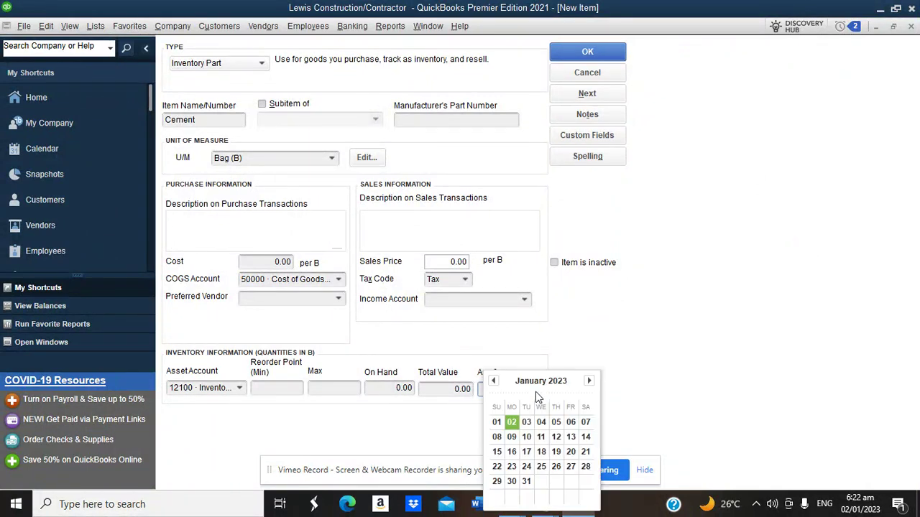
{"action": "left_click", "coordinate": [494, 382]}
{"action": "left_click", "coordinate": [585, 468]}
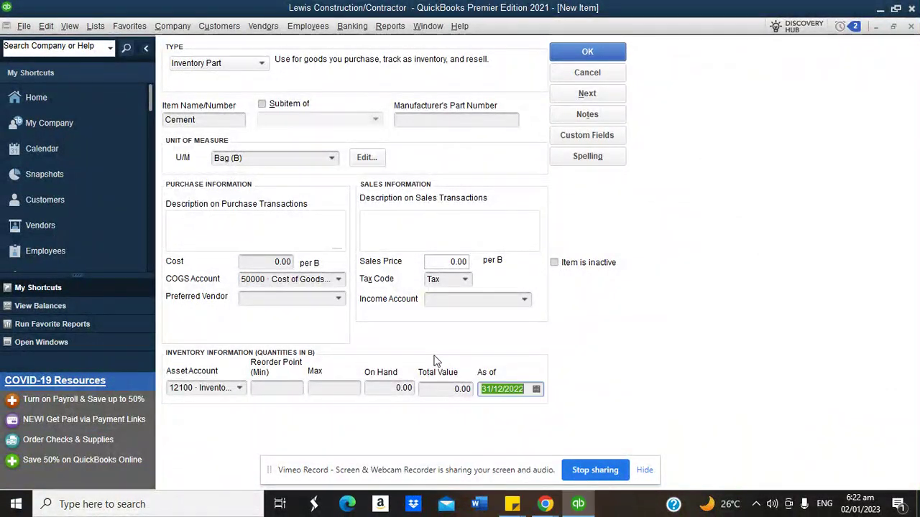
{"action": "left_click", "coordinate": [391, 388]}
{"action": "type", "text": "4"}
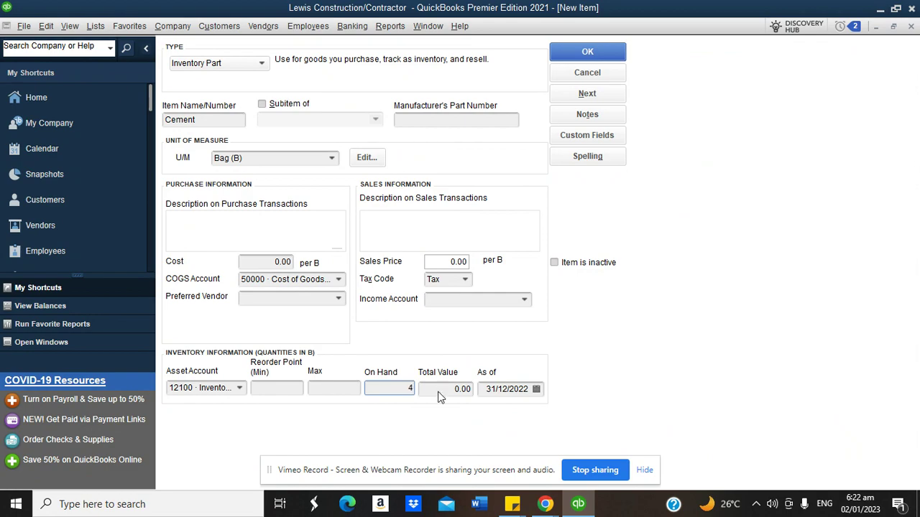
{"action": "type", "text": "5000"}
{"action": "left_click", "coordinate": [437, 389]}
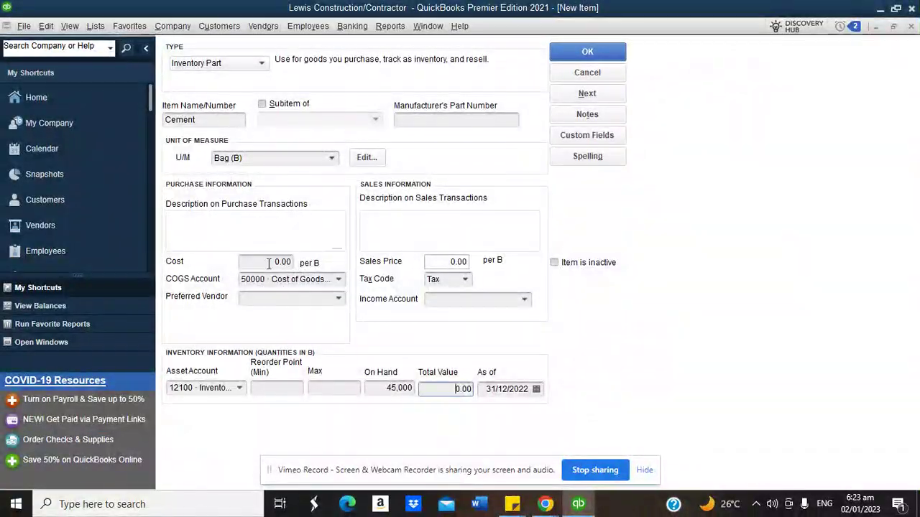
Set Cement's cost to 500 per bag and income account to 42600 Construction Income, and save it, continuing to another new item
{"action": "left_click", "coordinate": [280, 261]}
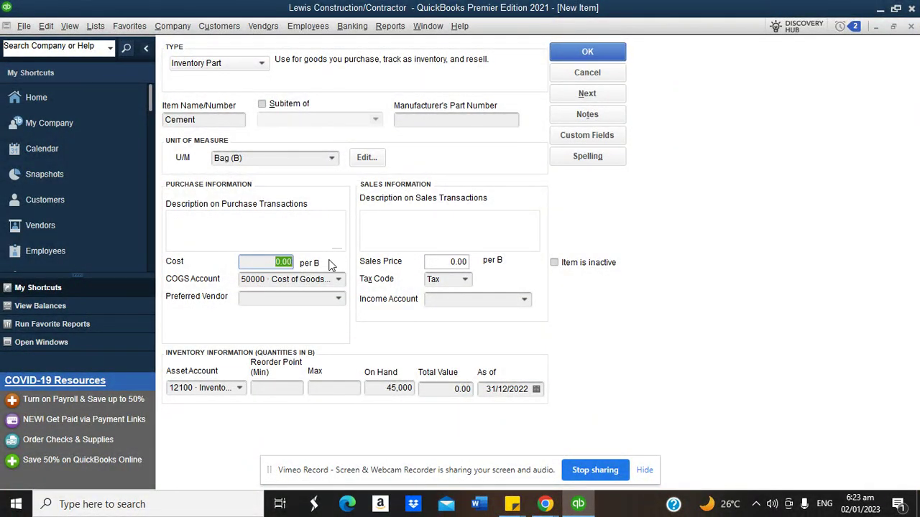
{"action": "key", "text": "BackSpace"}
{"action": "type", "text": "500"}
{"action": "left_click", "coordinate": [301, 301]}
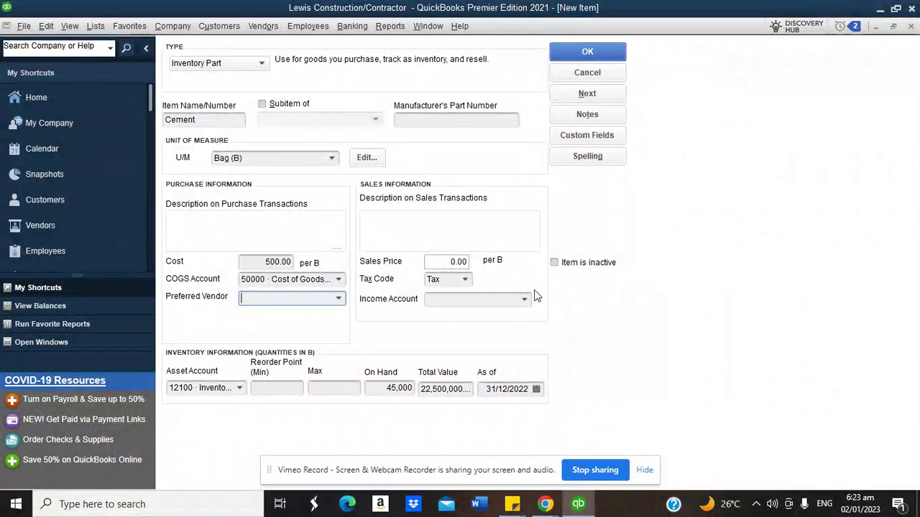
{"action": "left_click", "coordinate": [525, 300]}
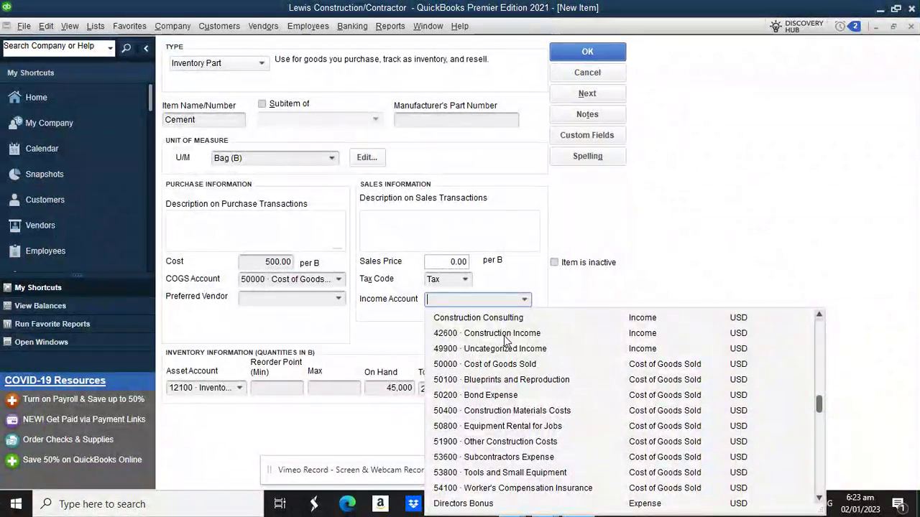
{"action": "left_click", "coordinate": [507, 333]}
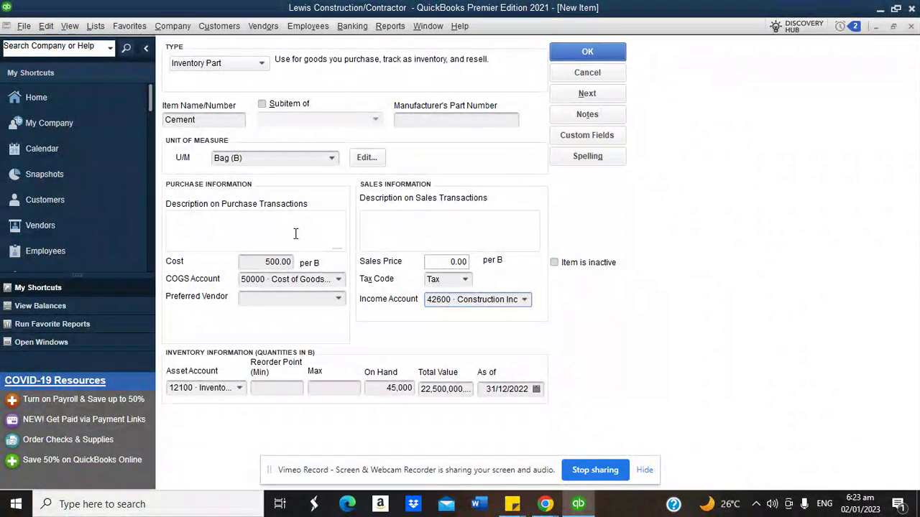
{"action": "left_click", "coordinate": [295, 234]}
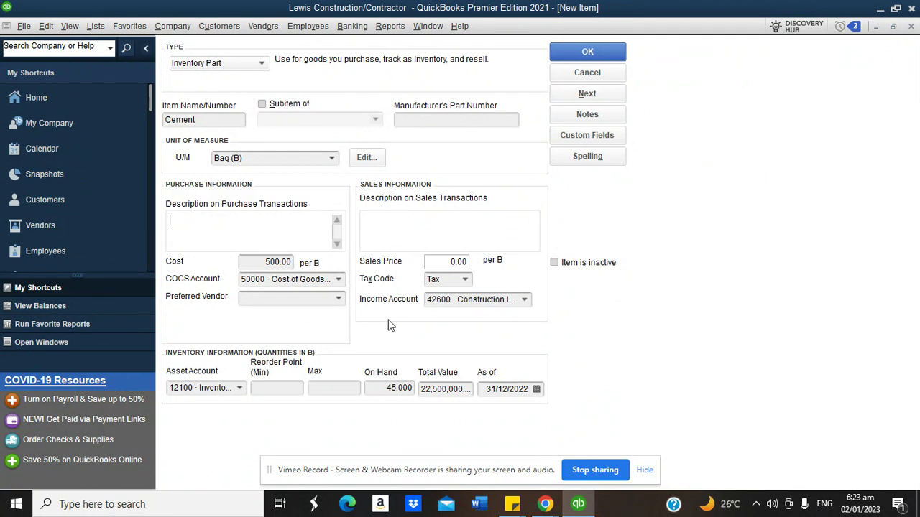
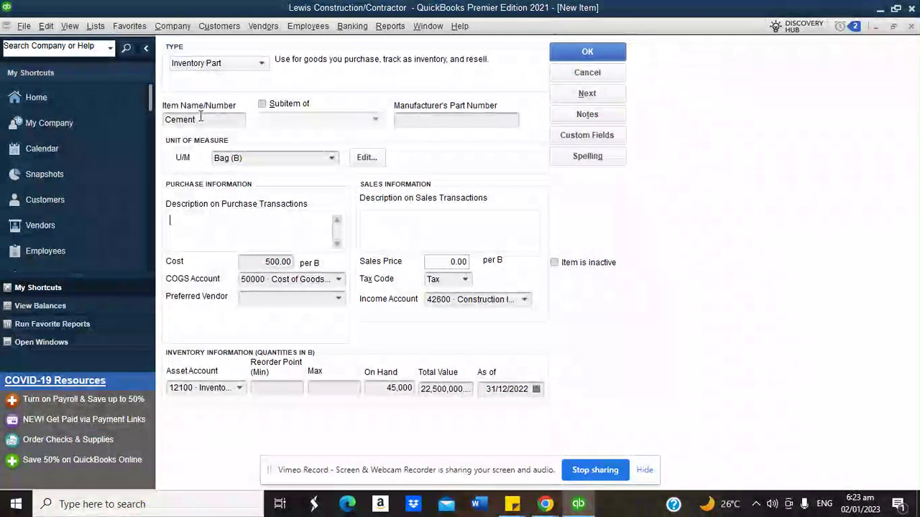
{"action": "left_click", "coordinate": [591, 94]}
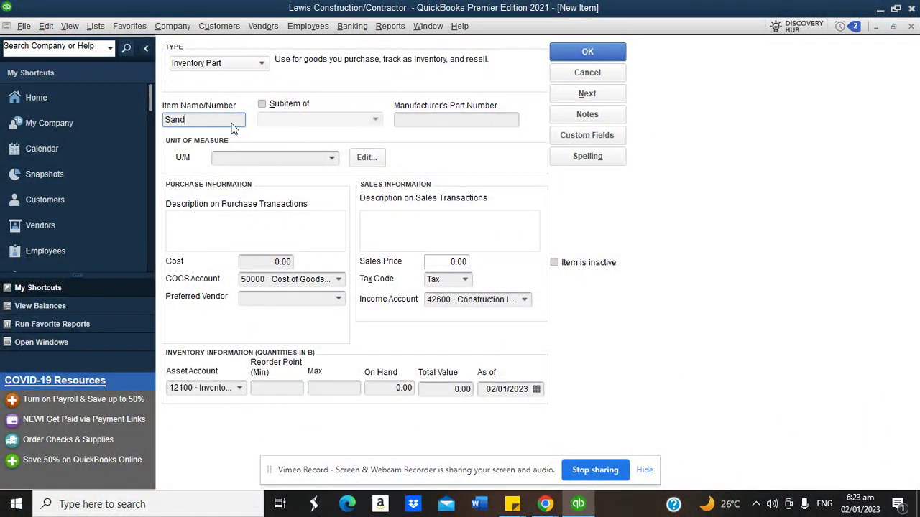
Name the new inventory part Gravel, with unit of measure Bag (B) and as-of date 31/12/2022
{"action": "type", "text": "Gravel"}
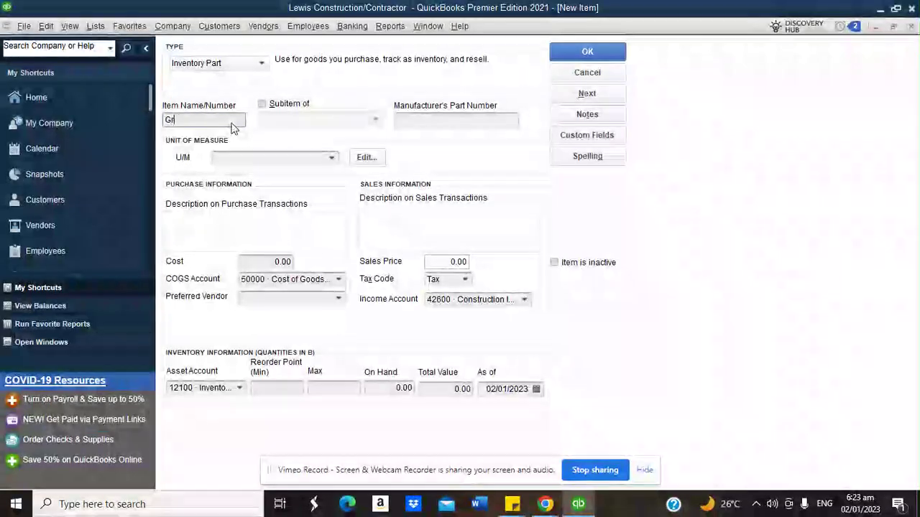
{"action": "left_click", "coordinate": [332, 160]}
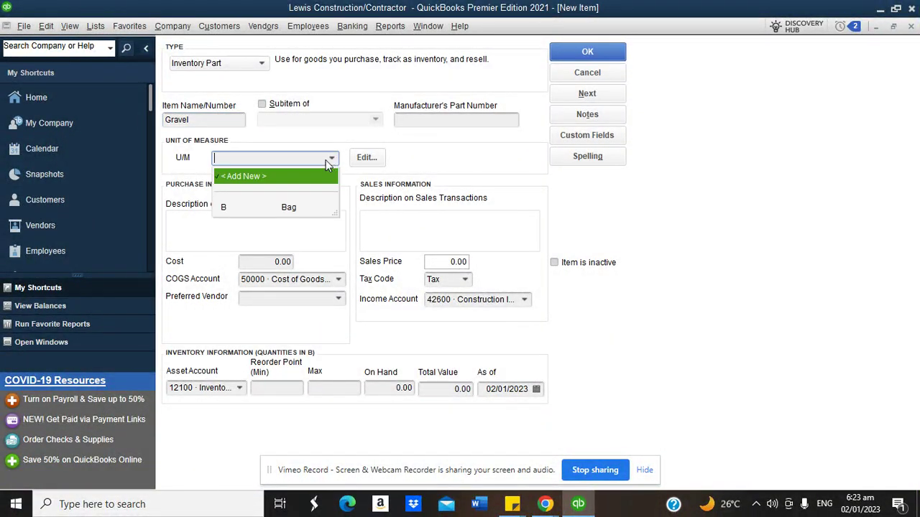
{"action": "left_click", "coordinate": [271, 210]}
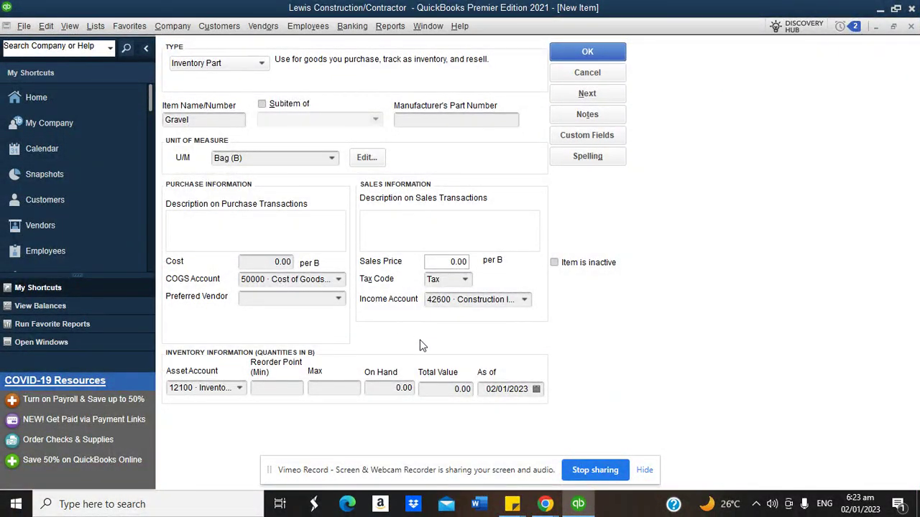
{"action": "left_click", "coordinate": [537, 389]}
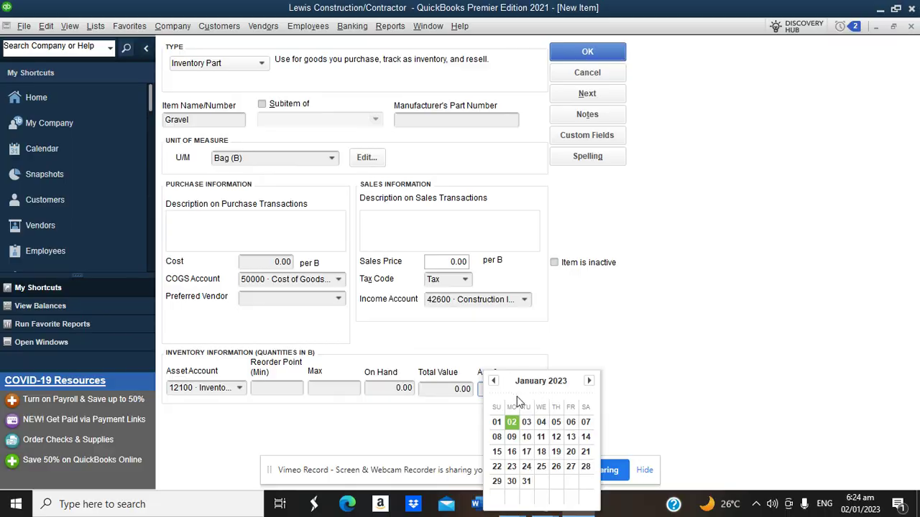
{"action": "left_click", "coordinate": [495, 381]}
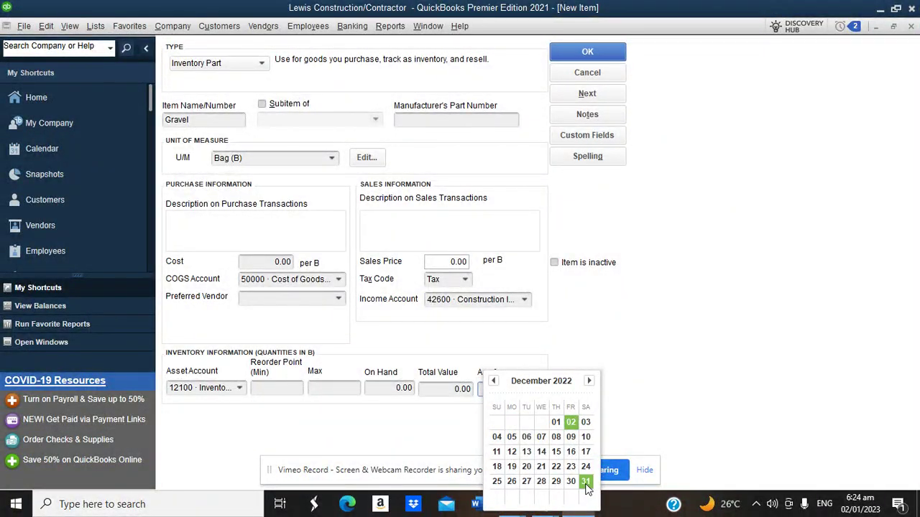
{"action": "left_click", "coordinate": [586, 482]}
{"action": "left_click", "coordinate": [385, 396]}
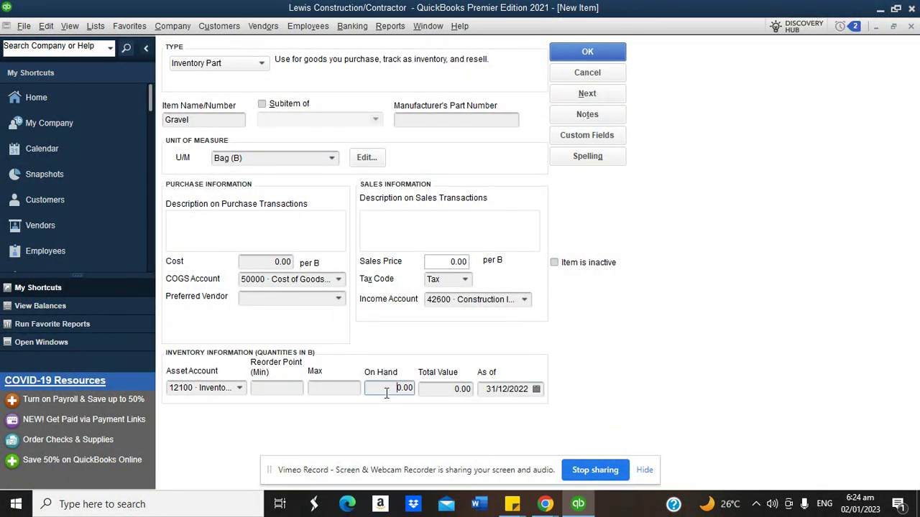
{"action": "type", "text": "7-"}
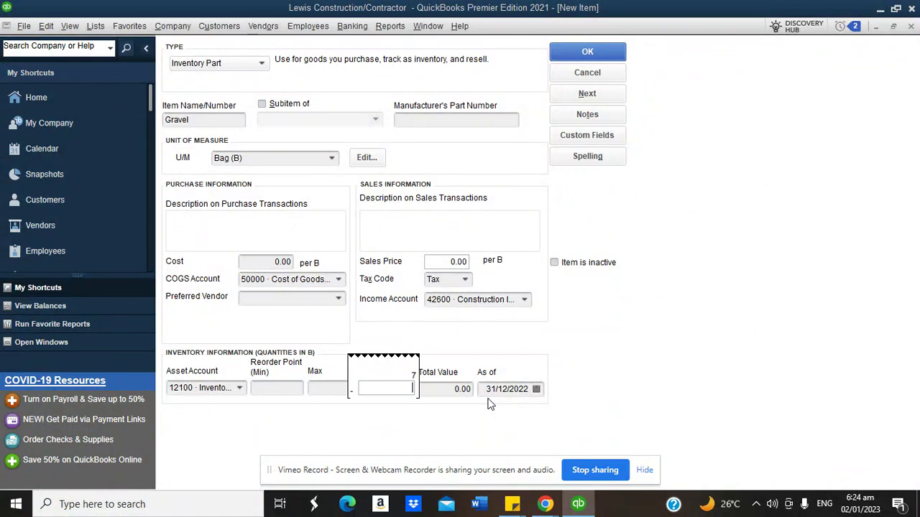
{"action": "key", "text": "Tab"}
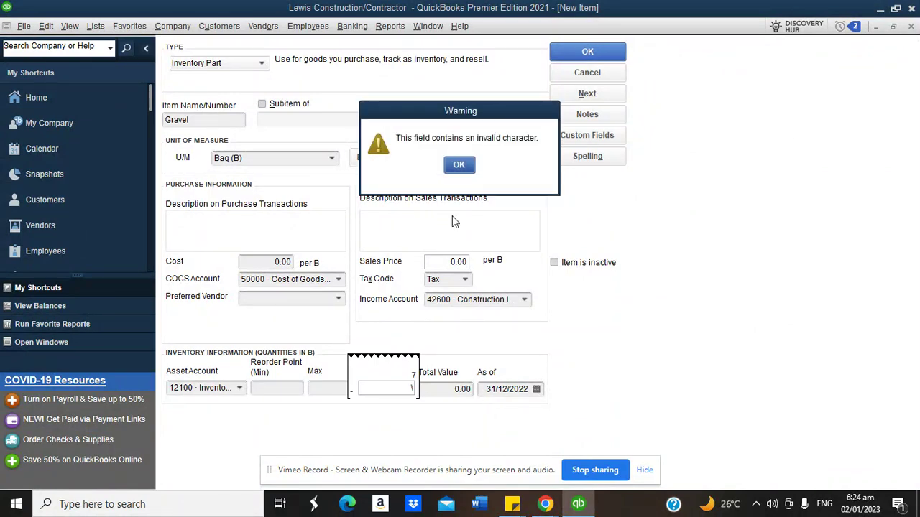
{"action": "left_click", "coordinate": [456, 167]}
{"action": "left_click", "coordinate": [433, 382]}
{"action": "left_click", "coordinate": [458, 164]}
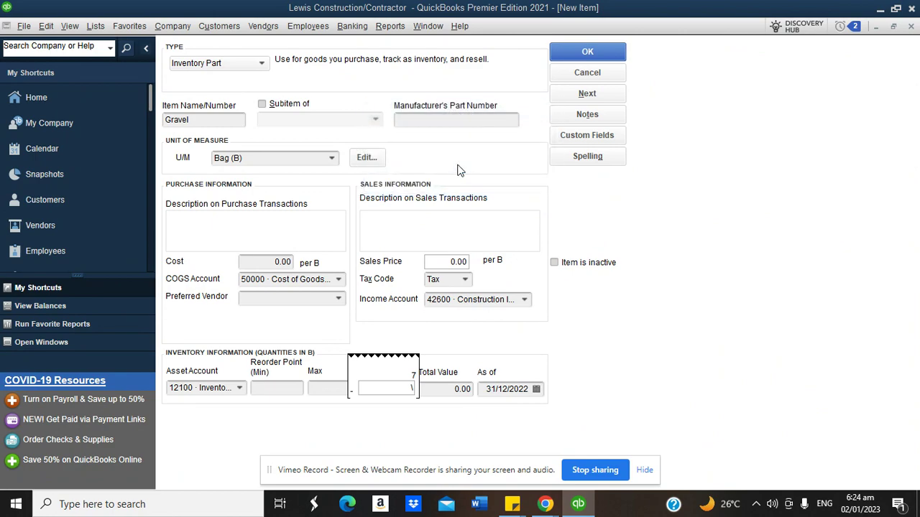
{"action": "left_click", "coordinate": [327, 165]}
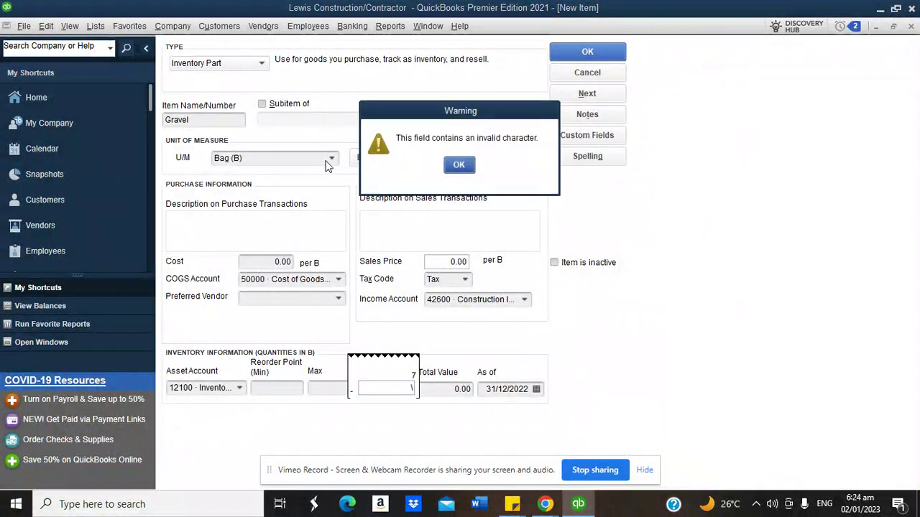
{"action": "left_click", "coordinate": [459, 164]}
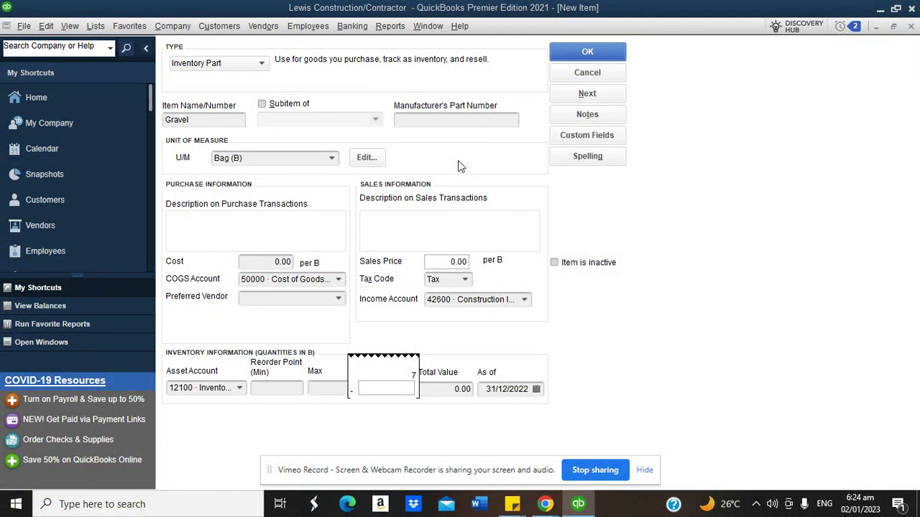
{"action": "type", "text": "6000"}
{"action": "key", "text": "Return"}
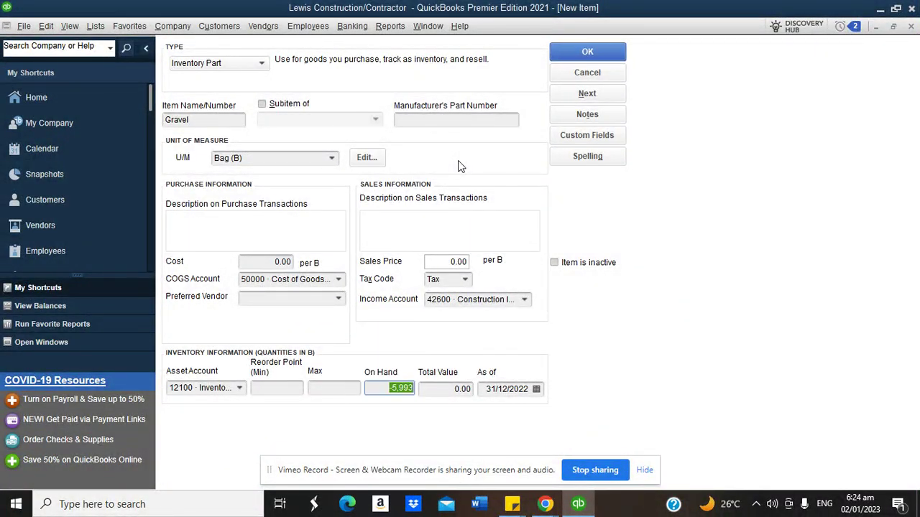
Set Gravel's quantity on hand to 7,000 bags and save the item
{"action": "type", "text": "7,"}
{"action": "type", "text": "000"}
{"action": "left_click", "coordinate": [433, 388]}
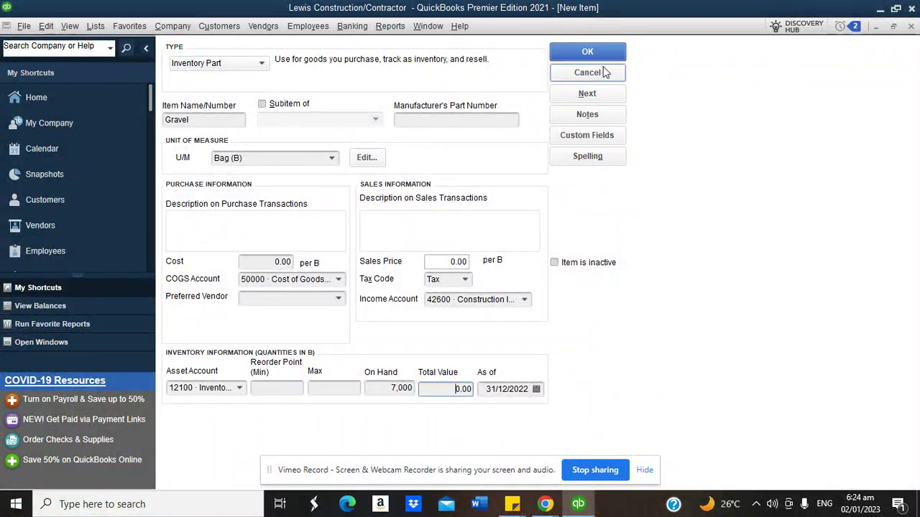
{"action": "left_click", "coordinate": [580, 46]}
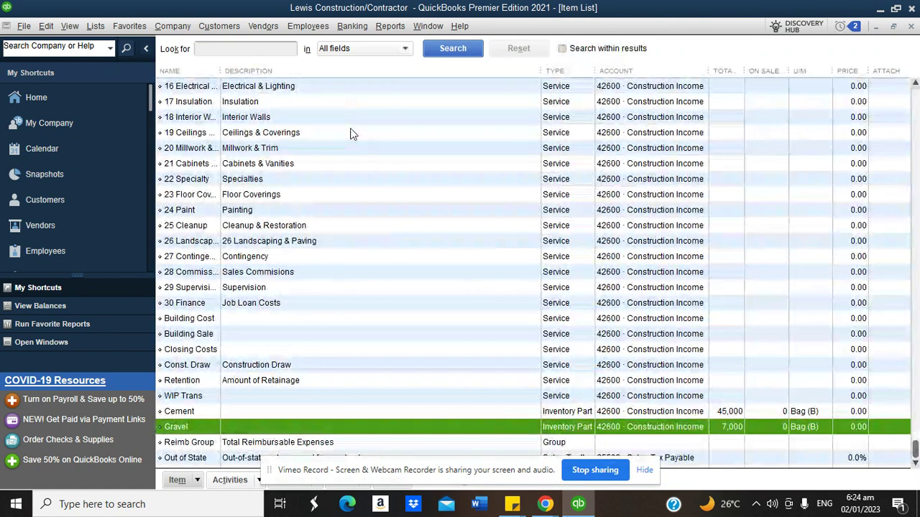
Review the Cement and Gravel inventory parts and the construction service items in the item list, and return to the home page
{"action": "left_click", "coordinate": [181, 412]}
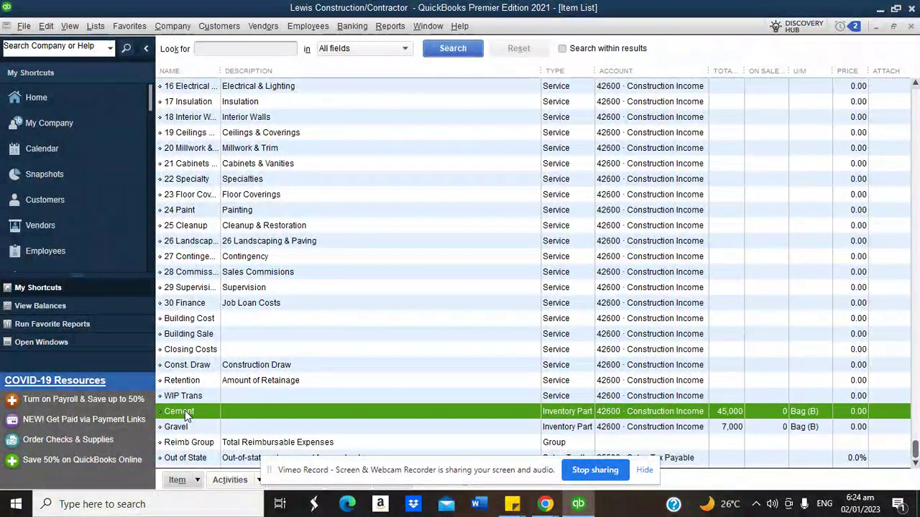
{"action": "left_click", "coordinate": [186, 428]}
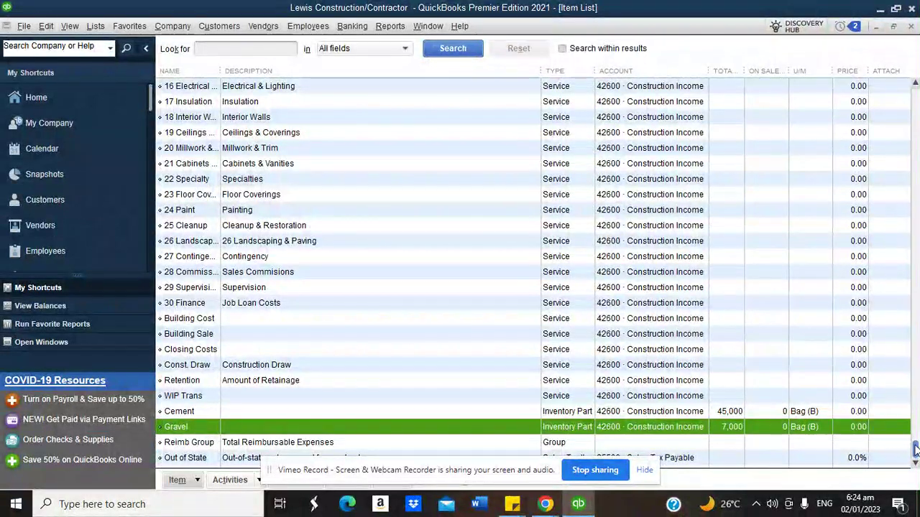
{"action": "left_click_drag", "start_coordinate": [915, 450], "coordinate": [907, 315]}
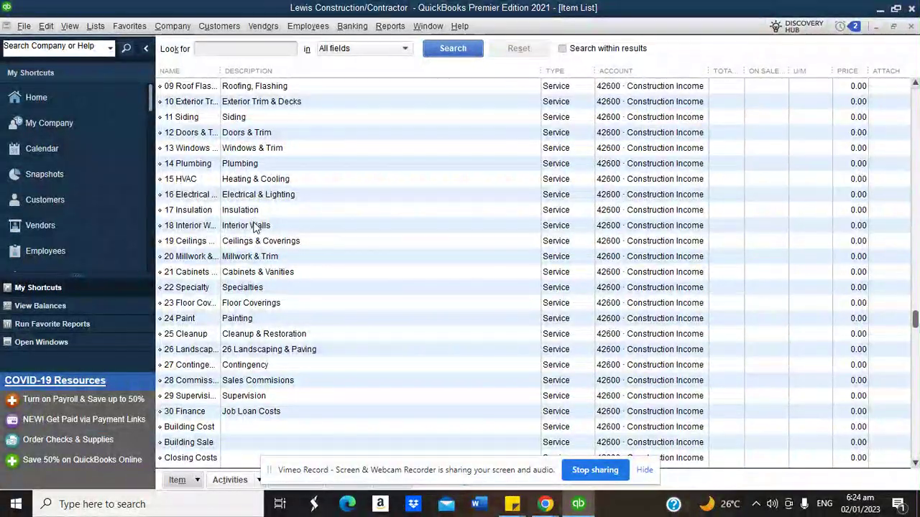
{"action": "left_click", "coordinate": [255, 227]}
{"action": "key", "text": "Down"}
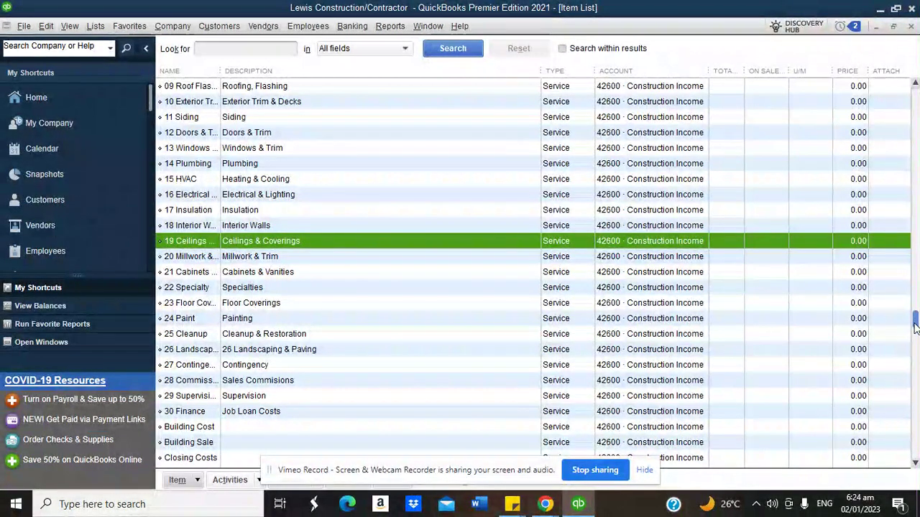
{"action": "left_click_drag", "start_coordinate": [914, 327], "coordinate": [910, 133]}
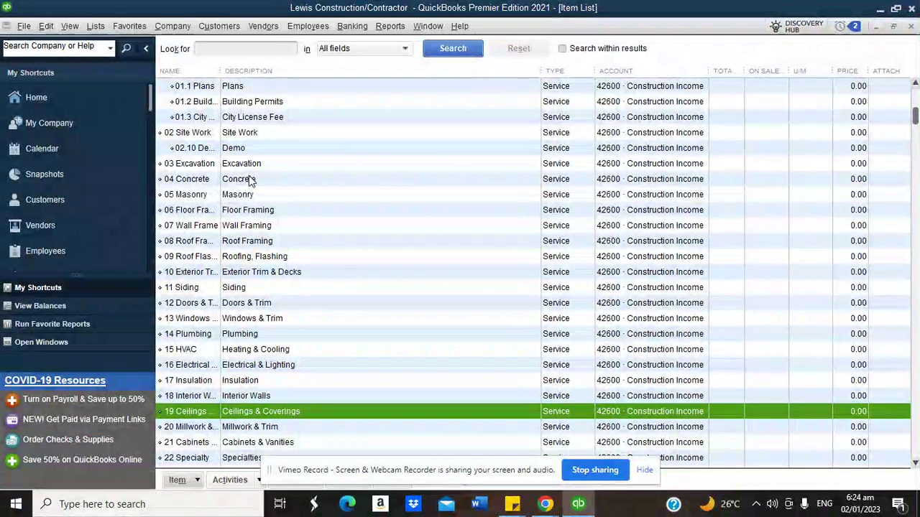
{"action": "left_click", "coordinate": [248, 180]}
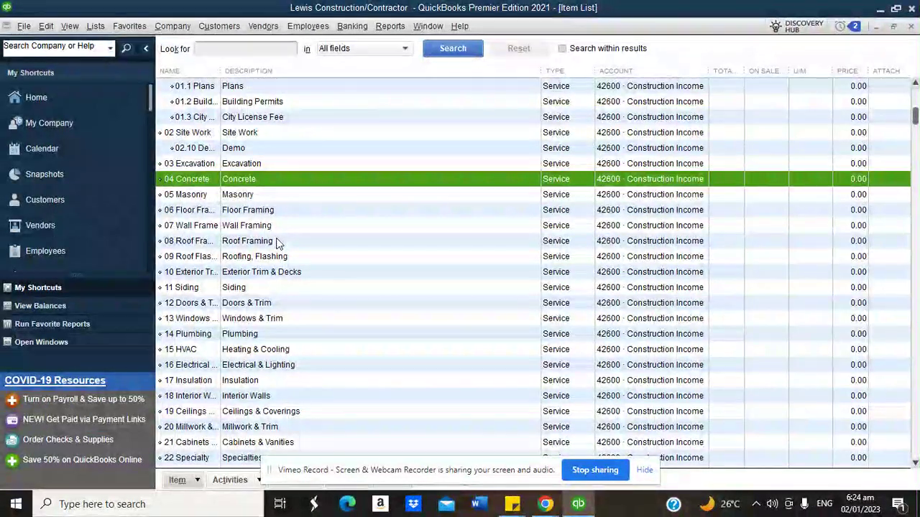
{"action": "left_click", "coordinate": [63, 96]}
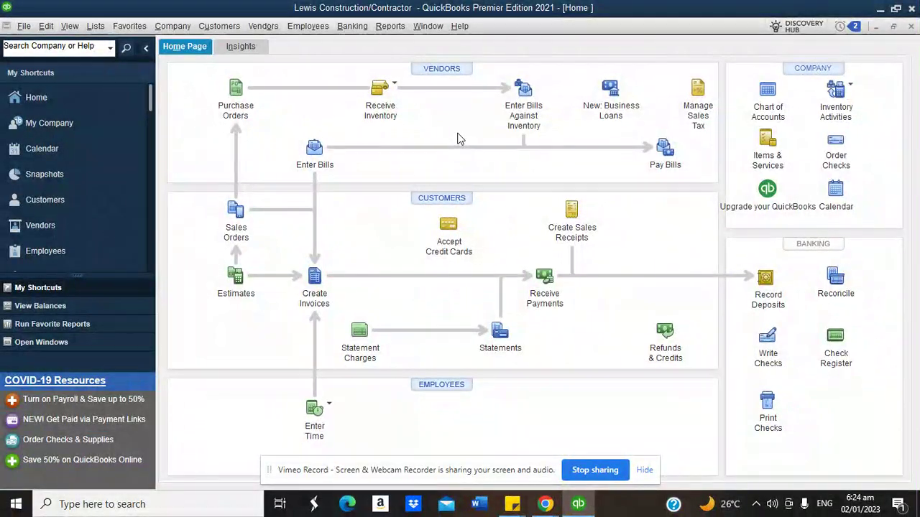
Switch to the online notepad in Chrome and go to the Sales Tax line of the content outline
{"action": "mouse_move", "coordinate": [545, 504]}
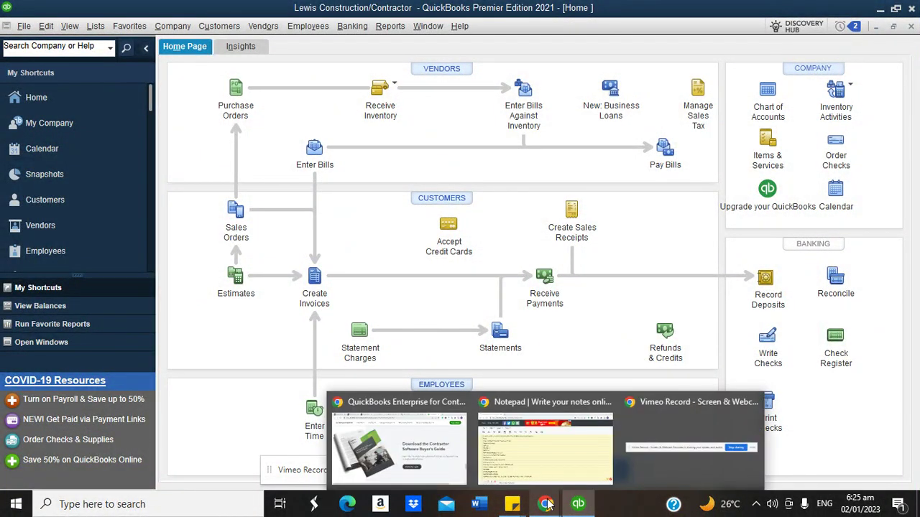
{"action": "left_click", "coordinate": [523, 462]}
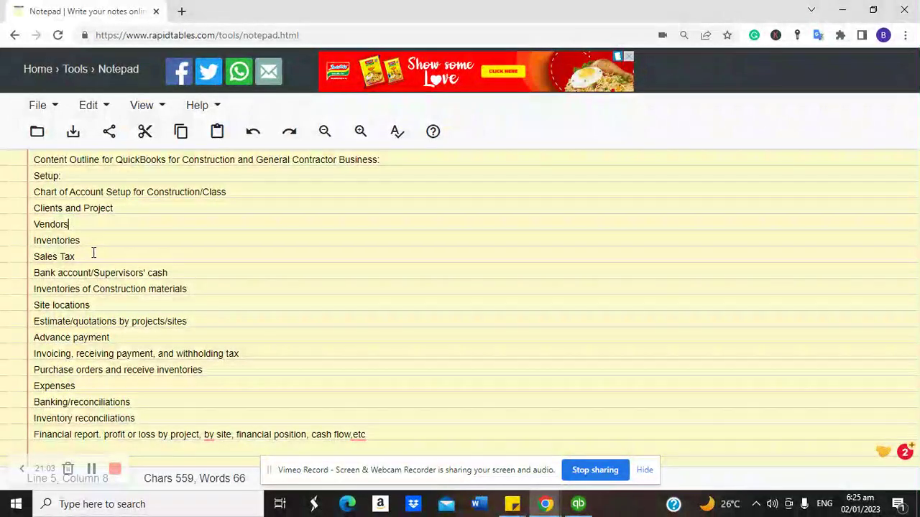
{"action": "left_click", "coordinate": [92, 253]}
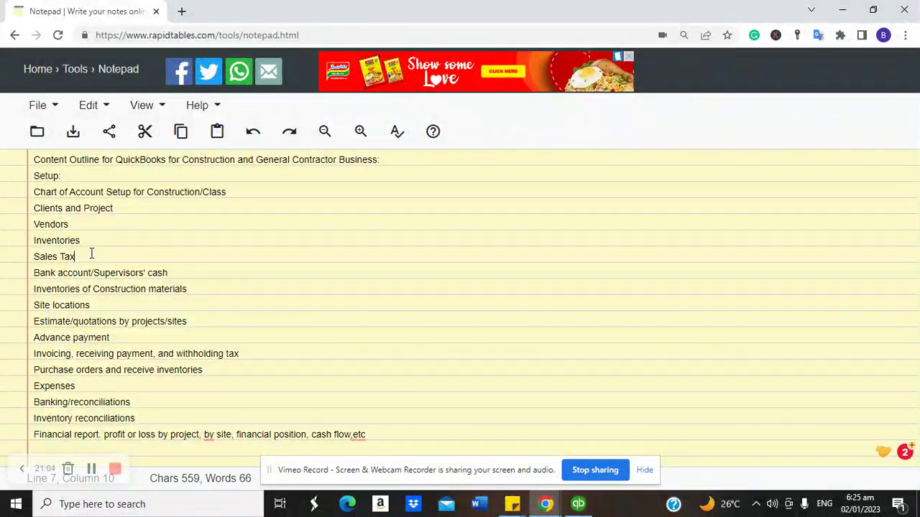
Switch back to QuickBooks and start a new item of type Sales Tax Item from the sales tax preferences
{"action": "left_click", "coordinate": [579, 504]}
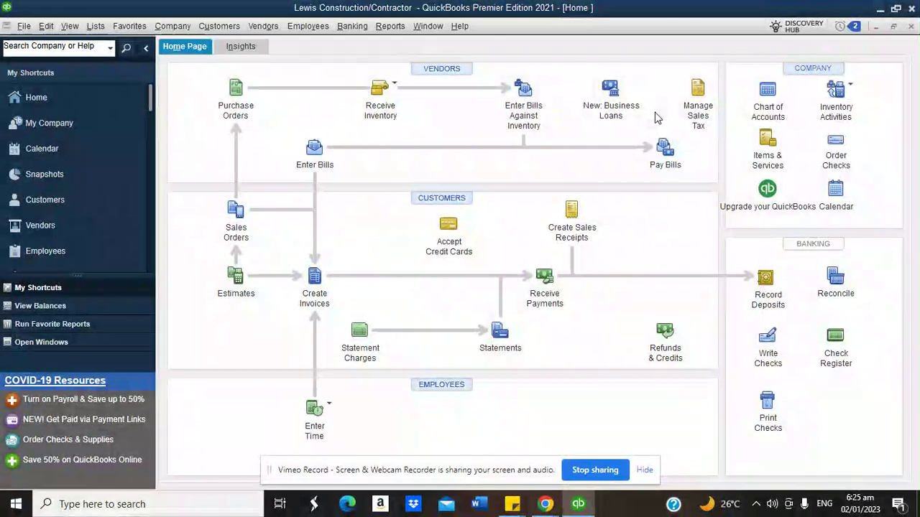
{"action": "left_click", "coordinate": [699, 101]}
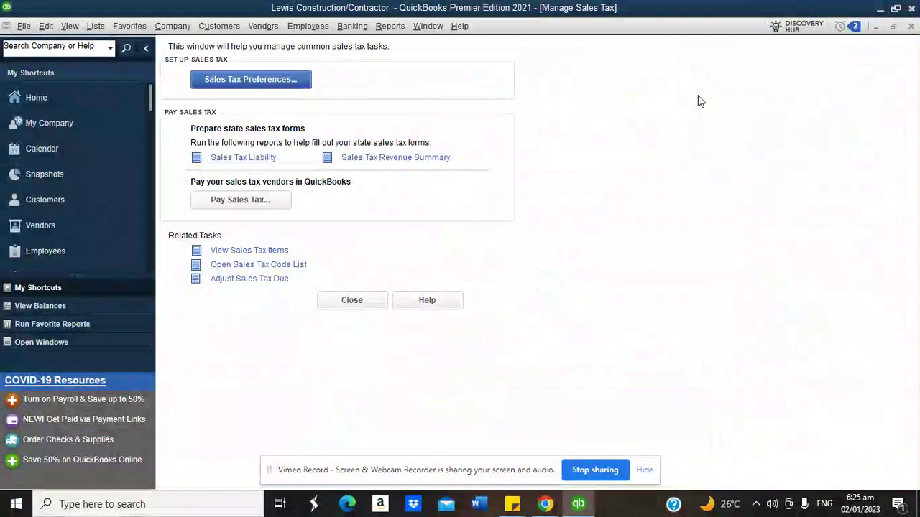
{"action": "left_click", "coordinate": [245, 80]}
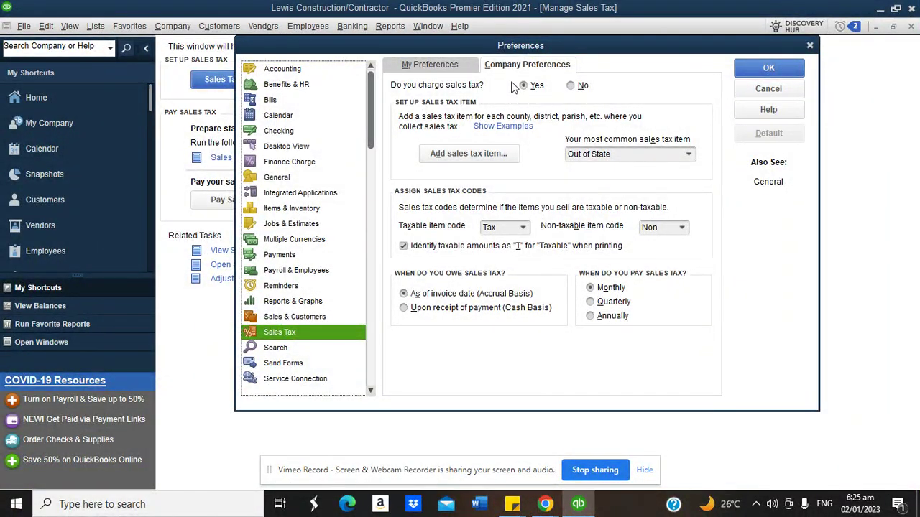
{"action": "left_click", "coordinate": [685, 161]}
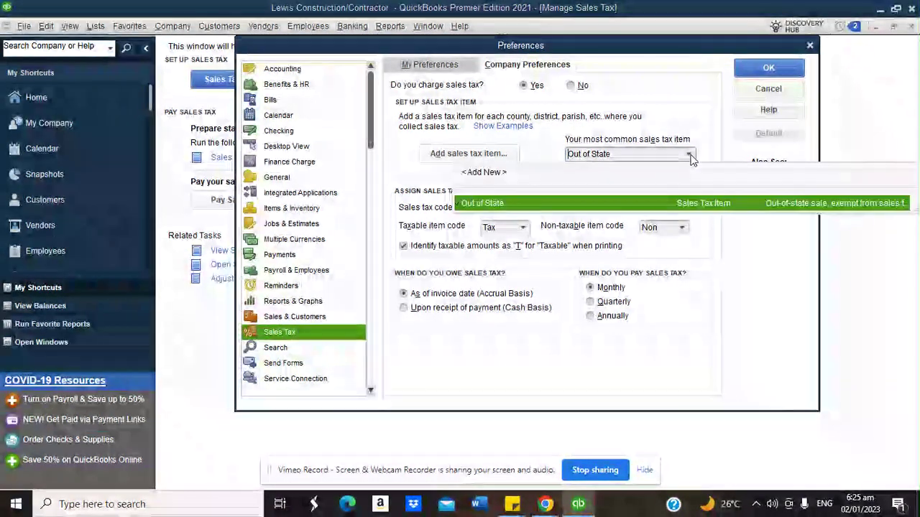
{"action": "left_click", "coordinate": [502, 174]}
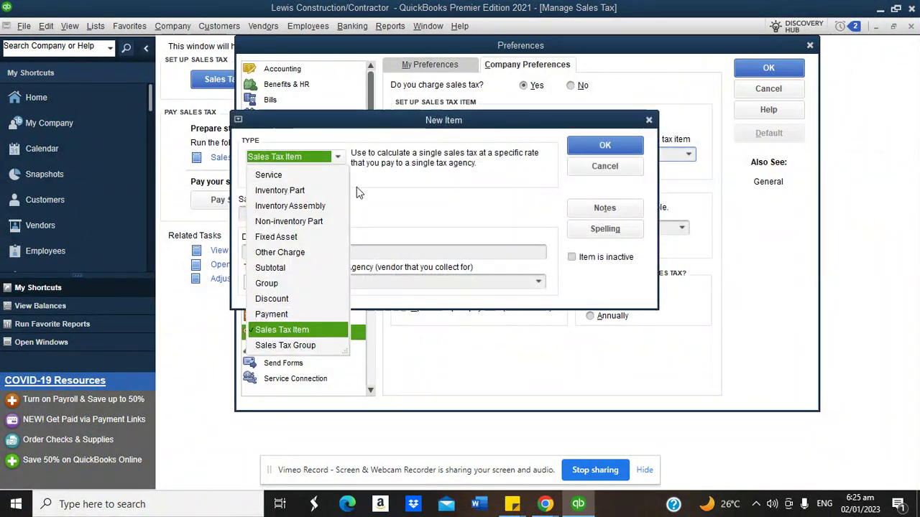
{"action": "left_click", "coordinate": [288, 329]}
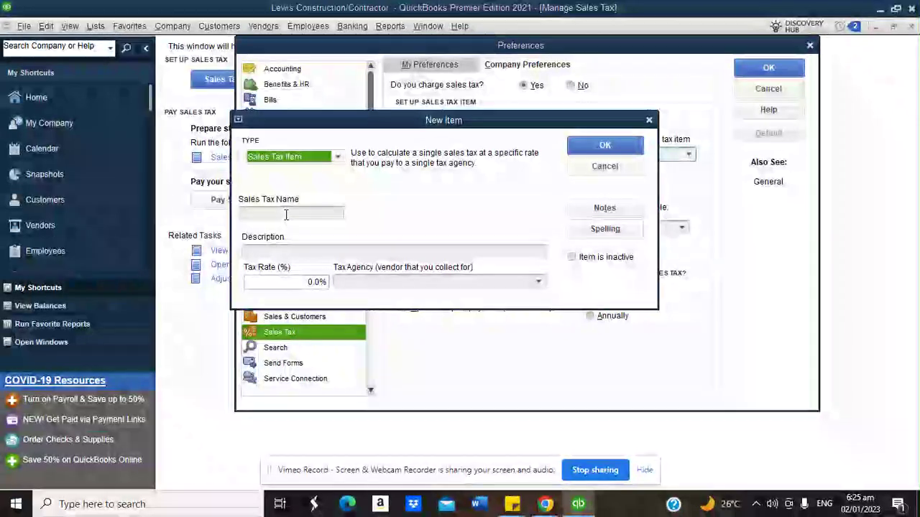
Name the sales tax item Salex Tax, describe it as Sales Tax, and set its tax rate to 30%
{"action": "left_click", "coordinate": [287, 215]}
{"action": "type", "text": "Salex "}
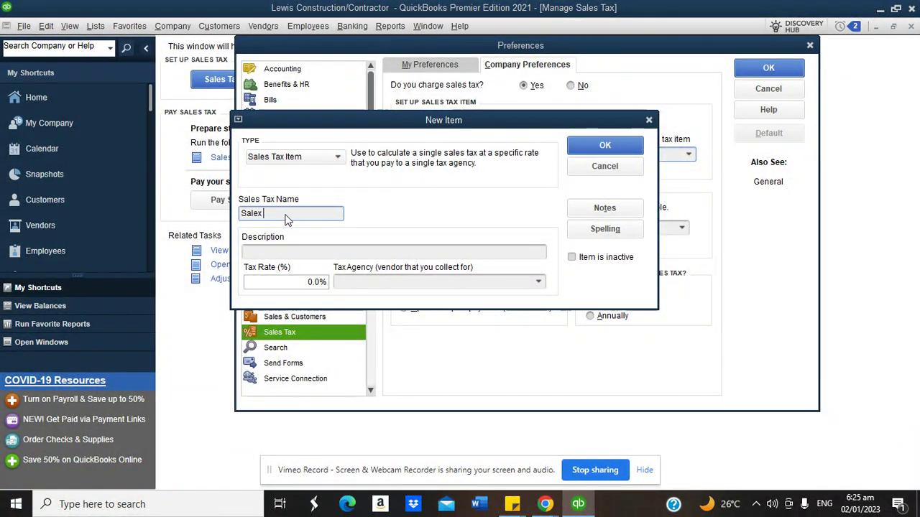
{"action": "type", "text": "Tax"}
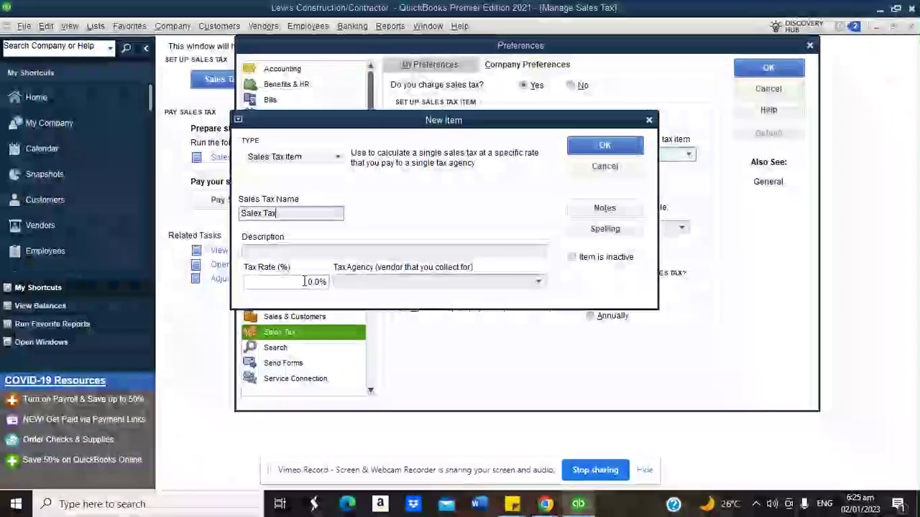
{"action": "key", "text": "Tab"}
{"action": "type", "text": "Sales Tax"}
{"action": "left_click", "coordinate": [311, 282]}
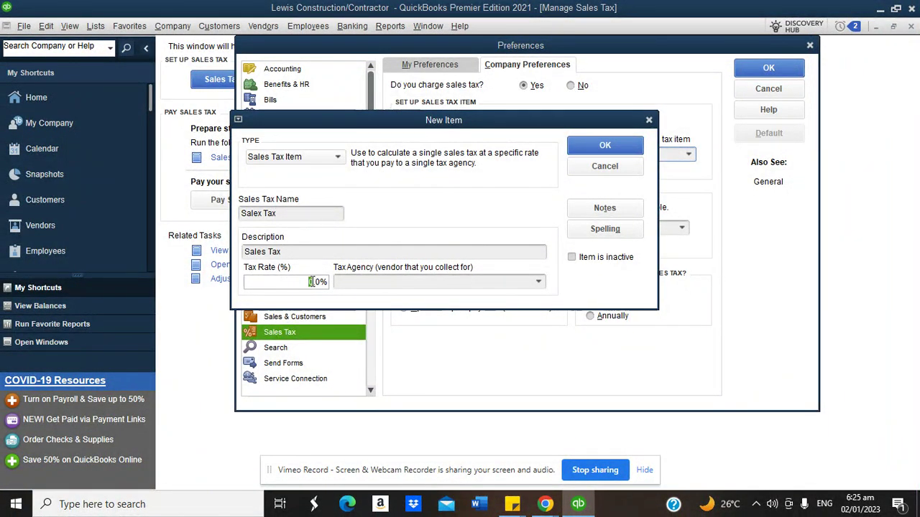
{"action": "type", "text": "3"}
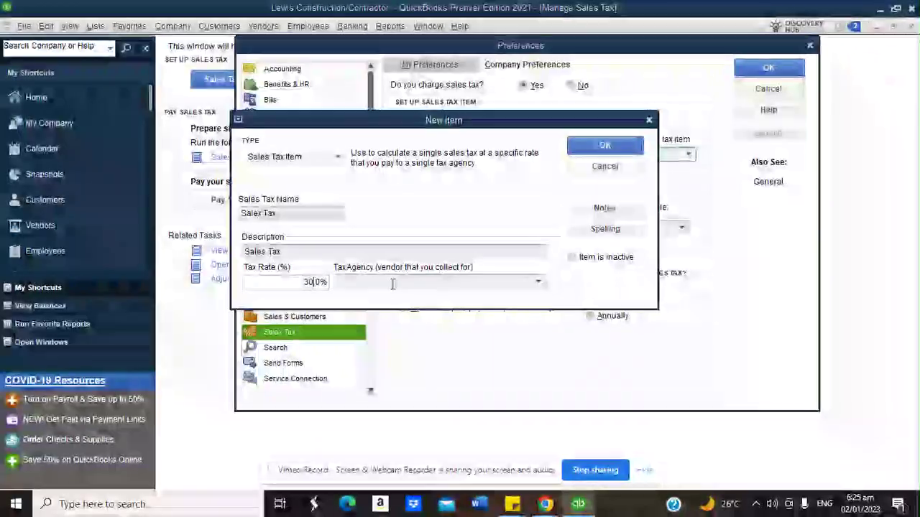
Add a new vendor US IRS of type Tax agency as the item's tax agency, and save the sales tax item
{"action": "left_click", "coordinate": [539, 282]}
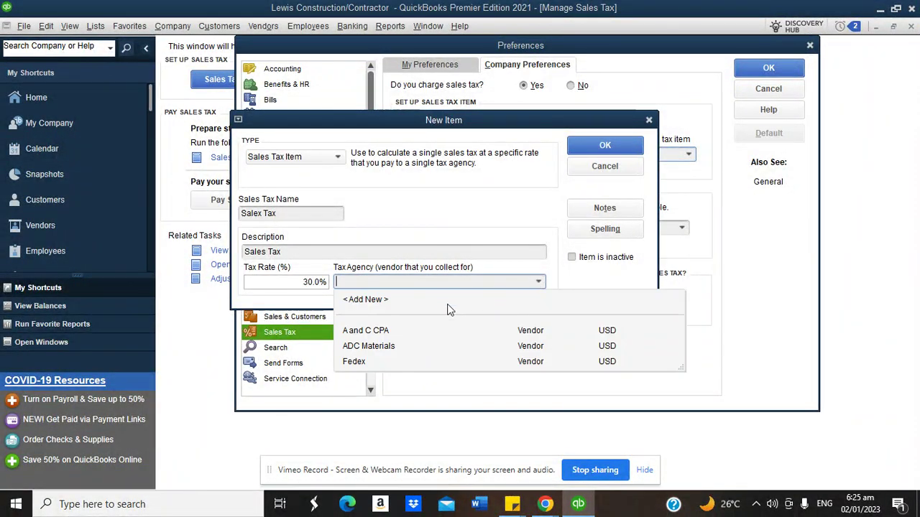
{"action": "left_click", "coordinate": [387, 305]}
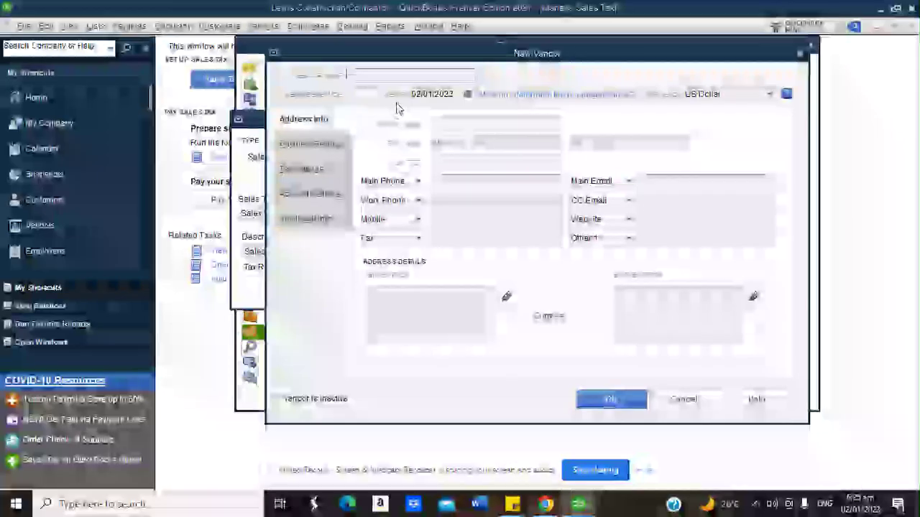
{"action": "type", "text": "US IRS"}
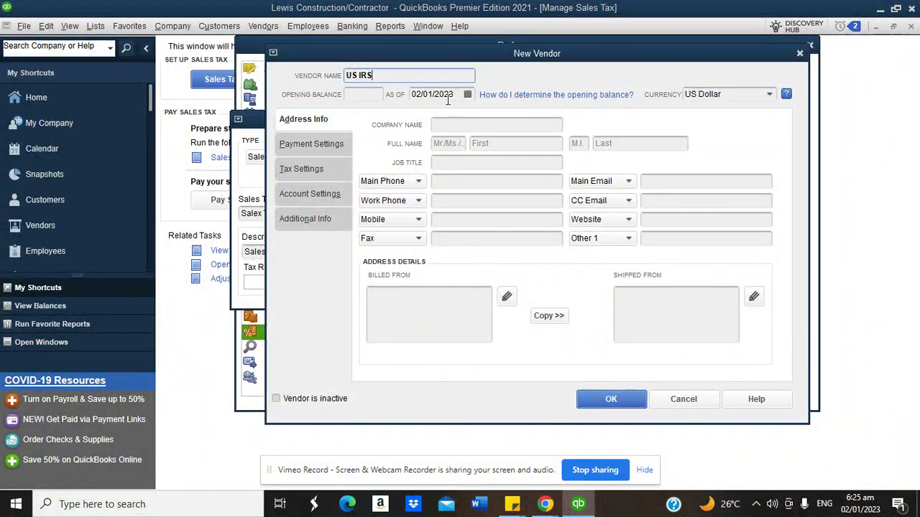
{"action": "left_click", "coordinate": [314, 218]}
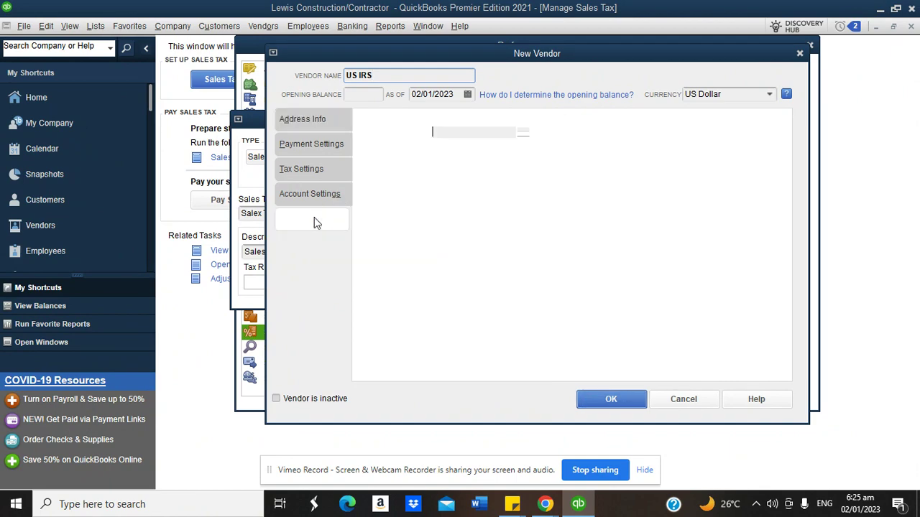
{"action": "left_click", "coordinate": [522, 132]}
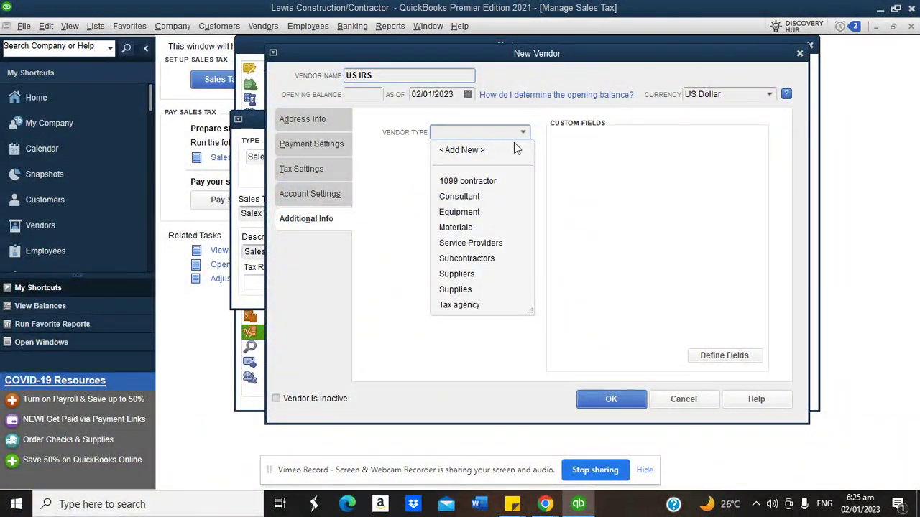
{"action": "left_click", "coordinate": [459, 304]}
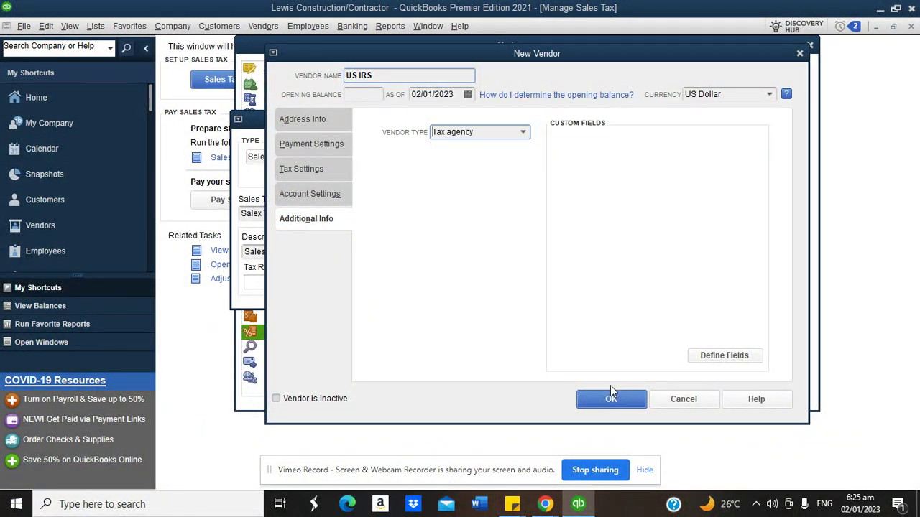
{"action": "left_click", "coordinate": [611, 397]}
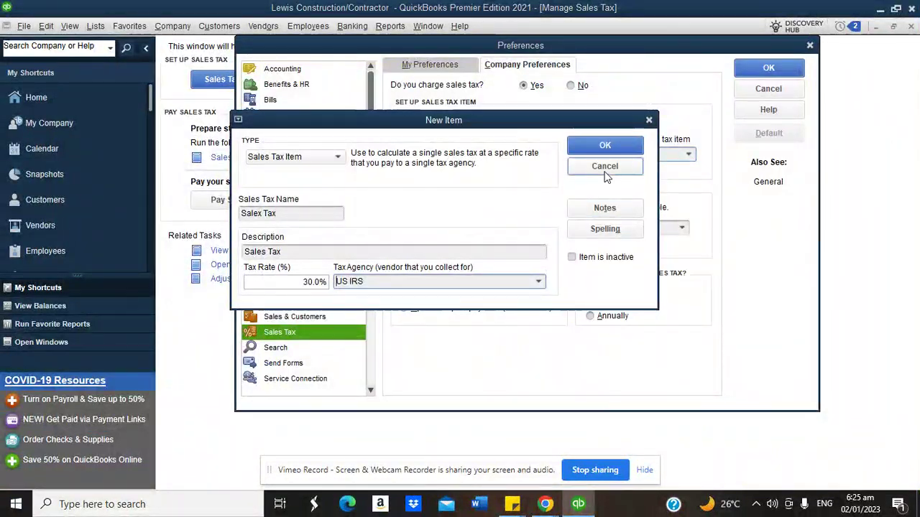
{"action": "left_click", "coordinate": [603, 145]}
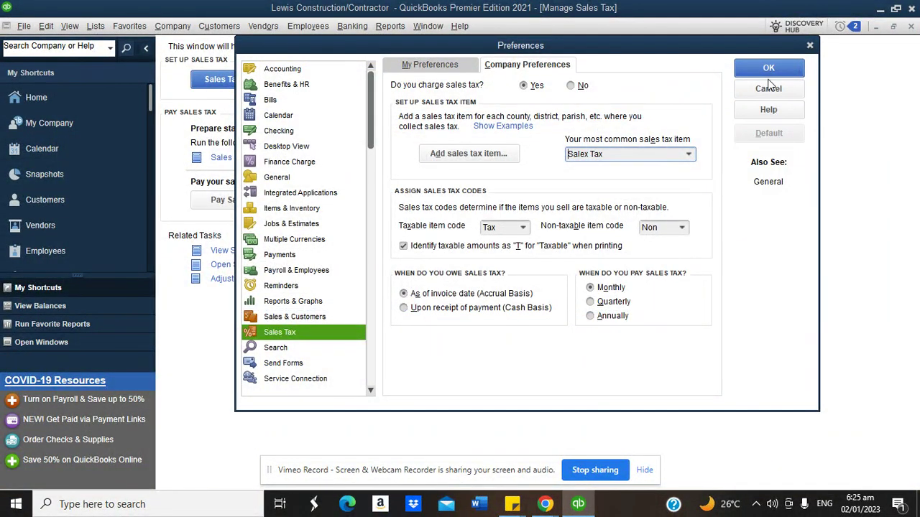
Turn off identifying taxable amounts as "T" when printing, save the sales tax preferences, and close Manage Sales Tax
{"action": "left_click", "coordinate": [403, 247]}
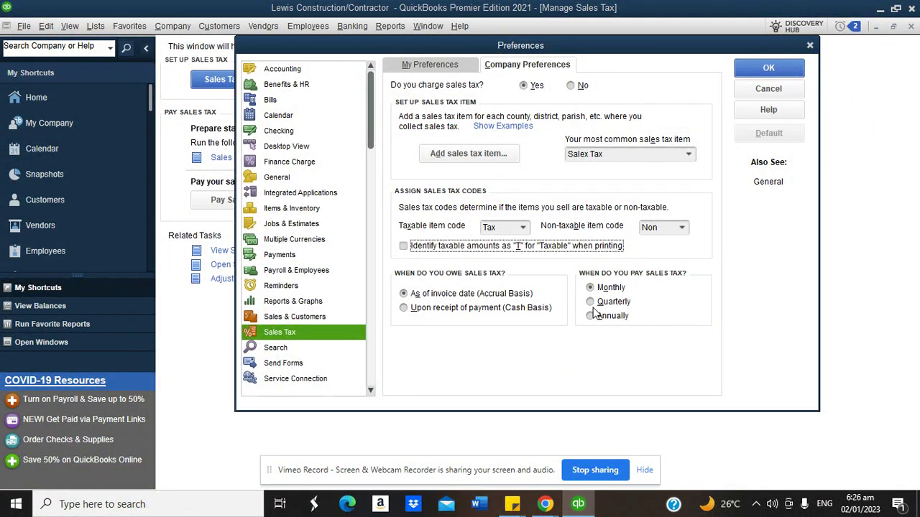
{"action": "left_click", "coordinate": [755, 68]}
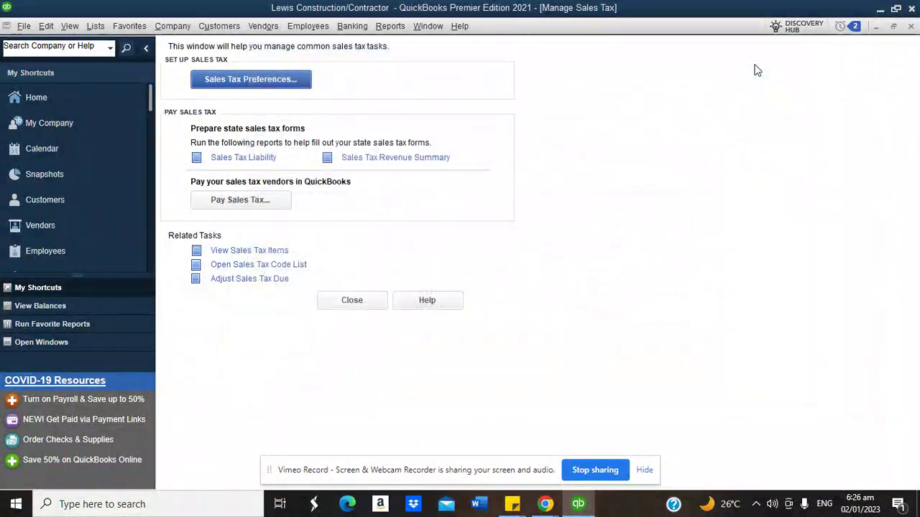
{"action": "left_click", "coordinate": [352, 303]}
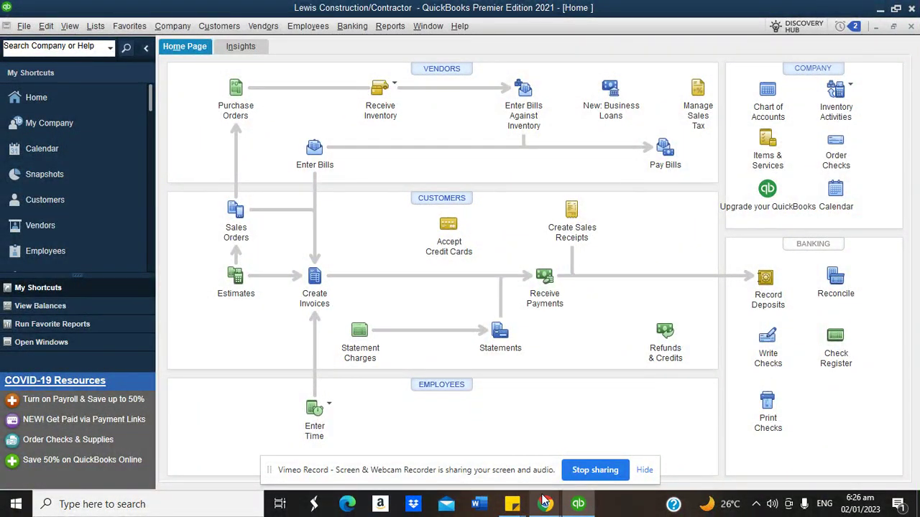
Check the content outline in the online notepad in Chrome, and switch back to QuickBooks
{"action": "mouse_move", "coordinate": [545, 503]}
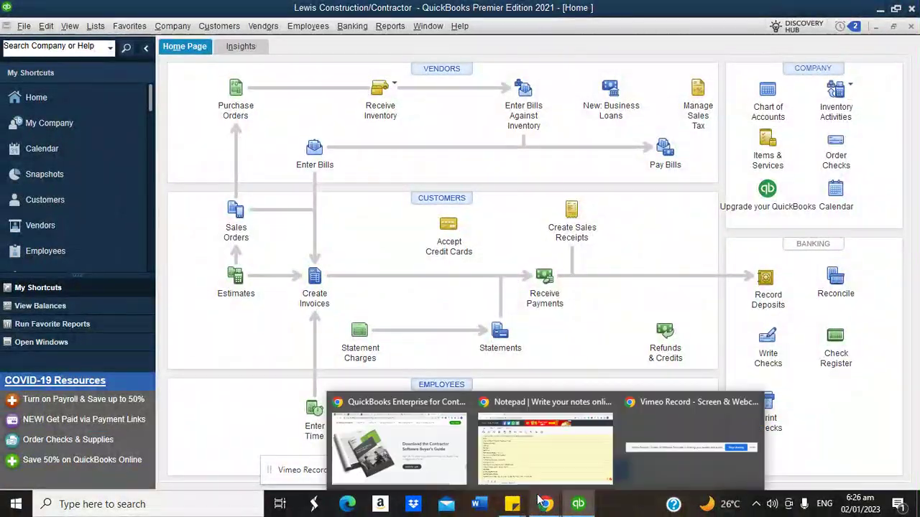
{"action": "left_click", "coordinate": [521, 462]}
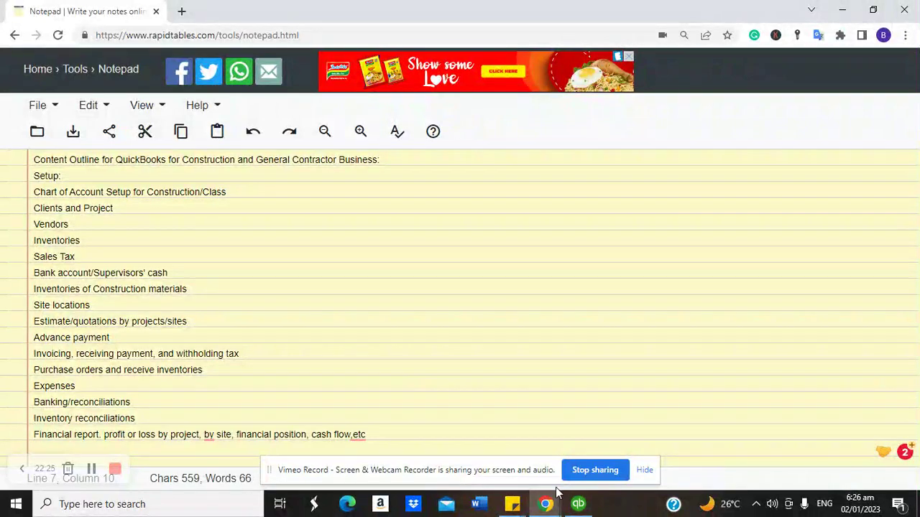
{"action": "left_click", "coordinate": [578, 503]}
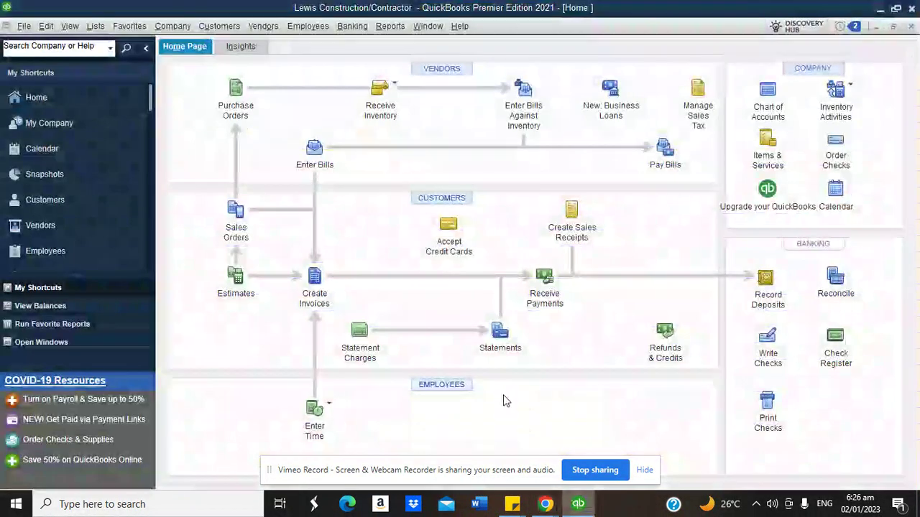
Start a new account of type Bank from the chart of accounts
{"action": "left_click", "coordinate": [97, 26]}
{"action": "left_click", "coordinate": [128, 44]}
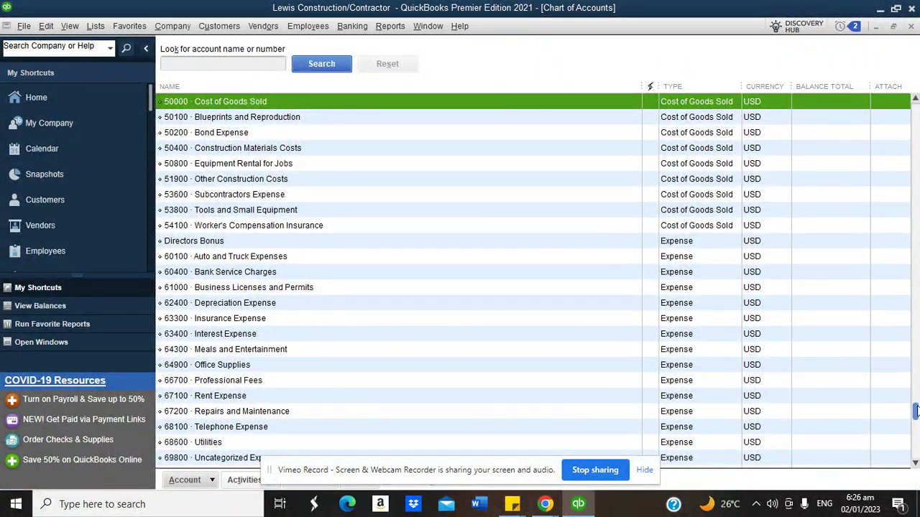
{"action": "left_click_drag", "start_coordinate": [915, 410], "coordinate": [912, 119]}
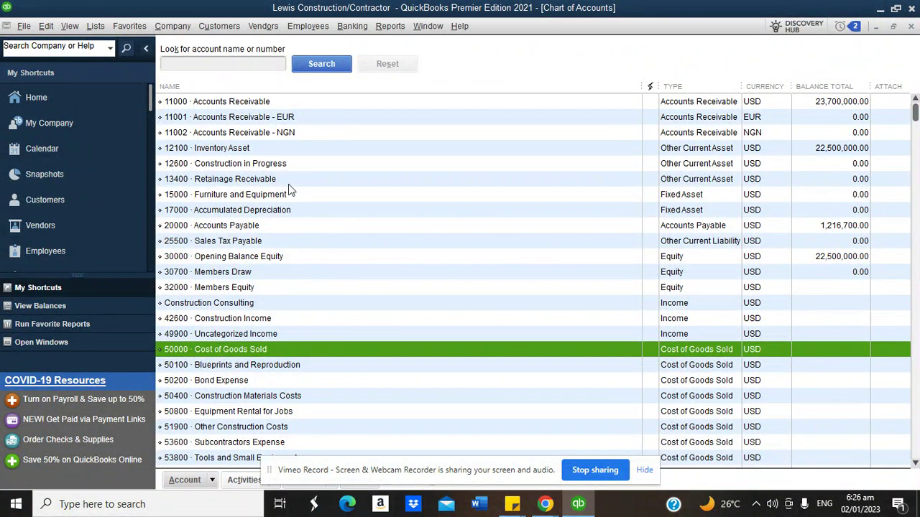
{"action": "left_click", "coordinate": [214, 482]}
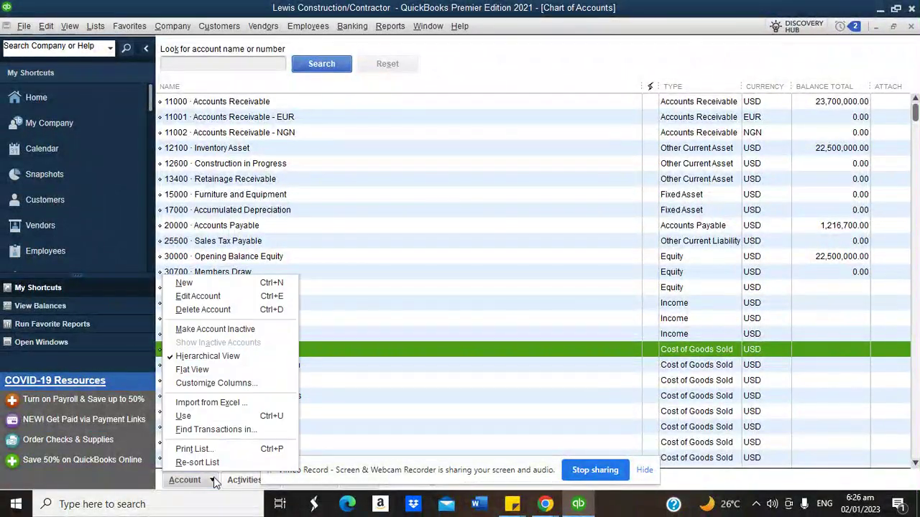
{"action": "left_click", "coordinate": [191, 283]}
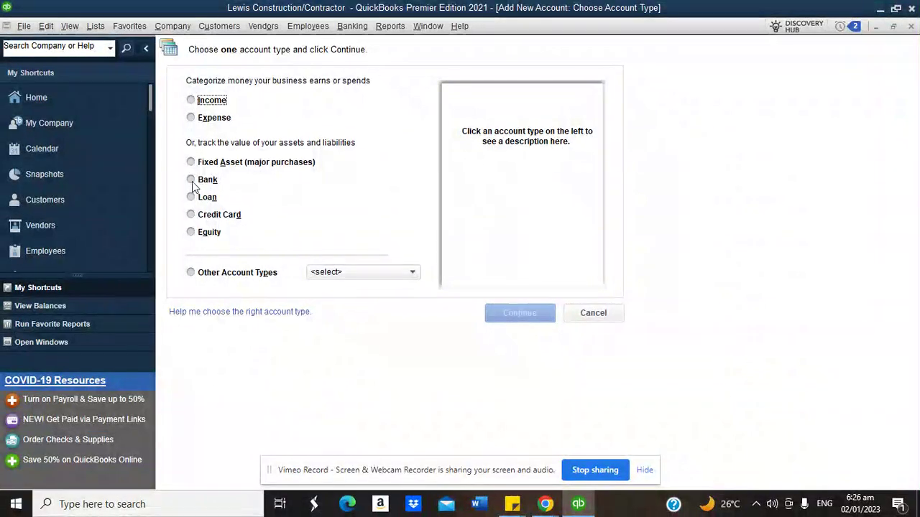
{"action": "left_click", "coordinate": [191, 182]}
{"action": "left_click", "coordinate": [503, 310]}
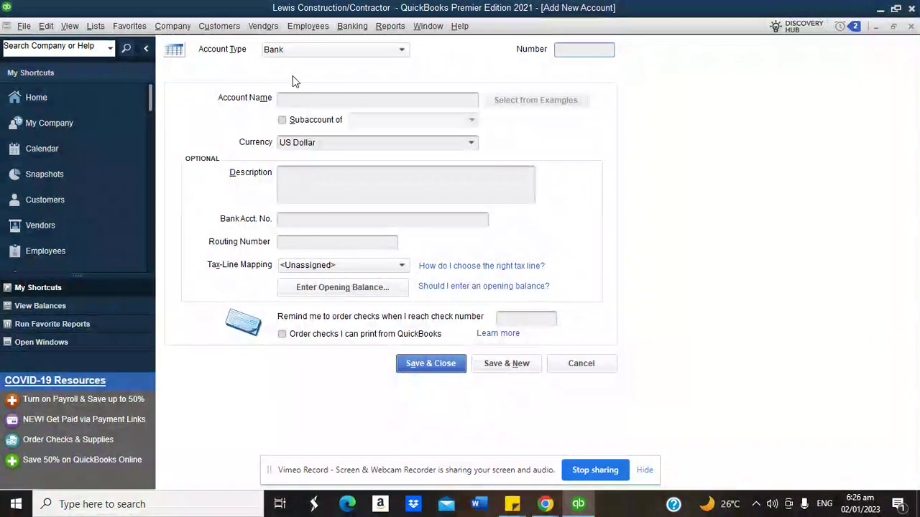
{"action": "left_click", "coordinate": [344, 99]}
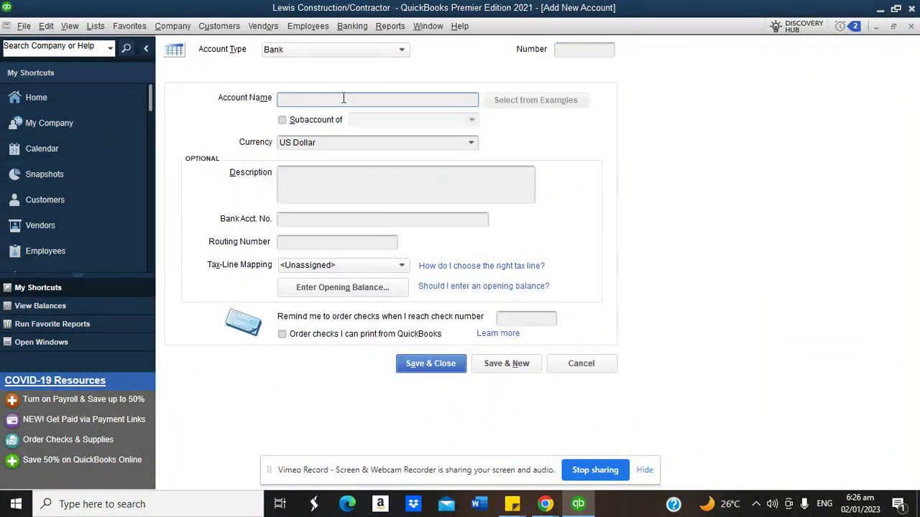
{"action": "type", "text": "JP"}
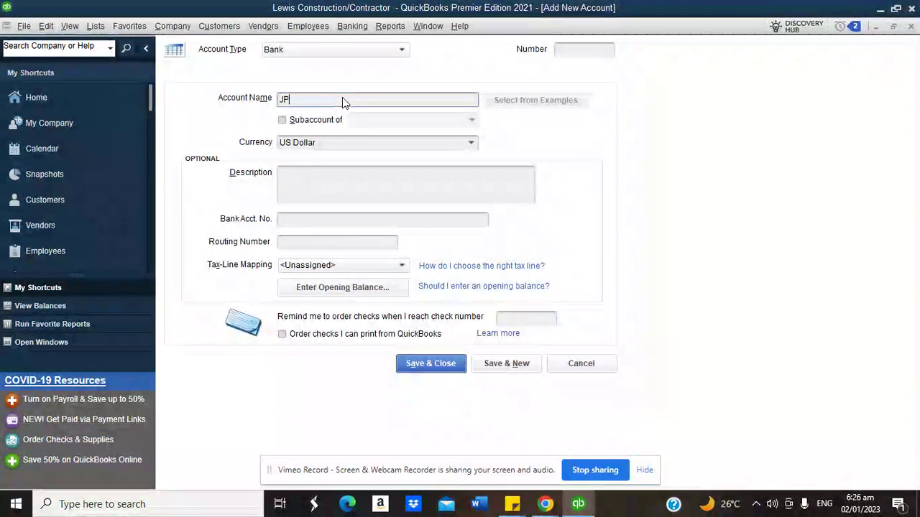
{"action": "type", "text": " Morg"}
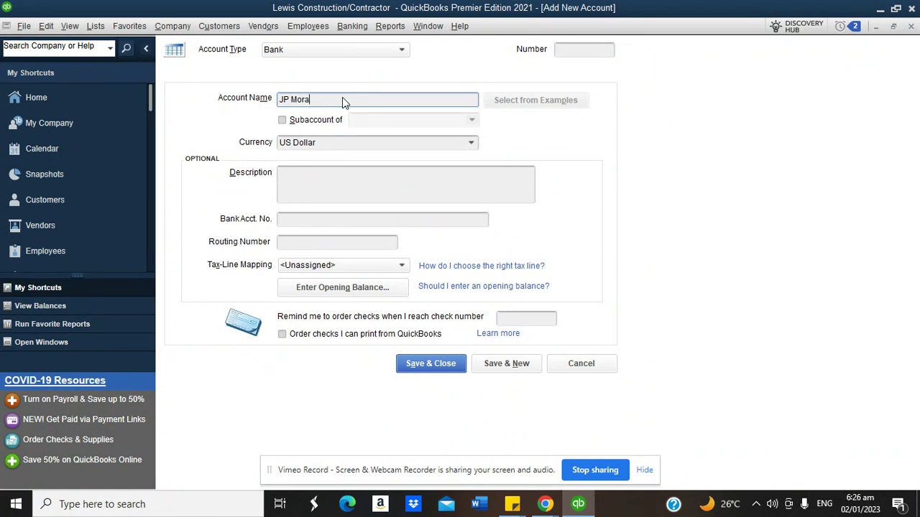
{"action": "key", "text": "BackSpace"}
{"action": "key", "text": "BackSpace"}
{"action": "key", "text": "BackSpace"}
{"action": "key", "text": "BackSpace"}
{"action": "key", "text": "BackSpace"}
{"action": "key", "text": "BackSpace"}
{"action": "key", "text": "BackSpace"}
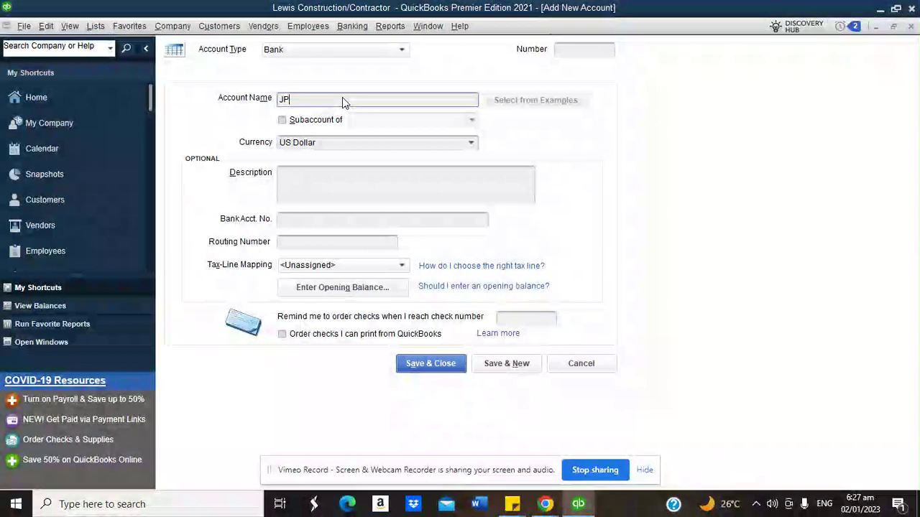
{"action": "type", "text": "A"}
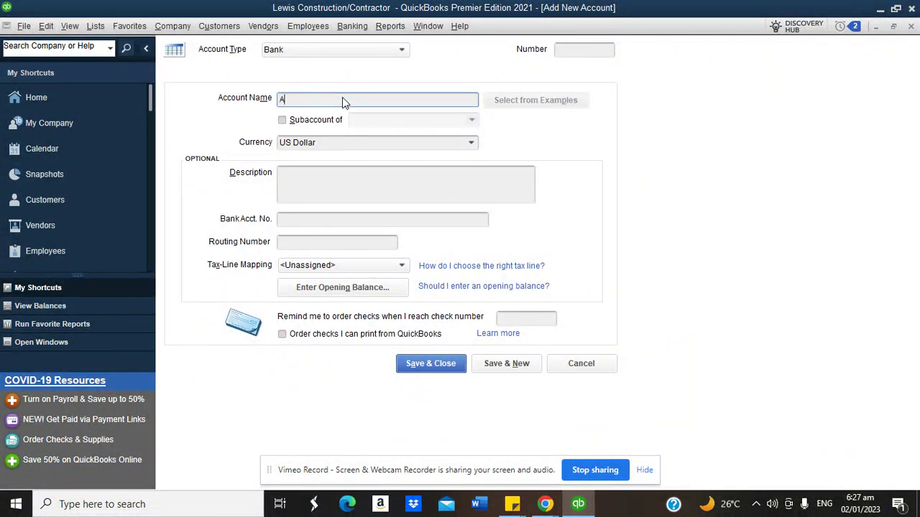
{"action": "key", "text": "BackSpace"}
Name the new bank account Citit Bank
{"action": "type", "text": "C"}
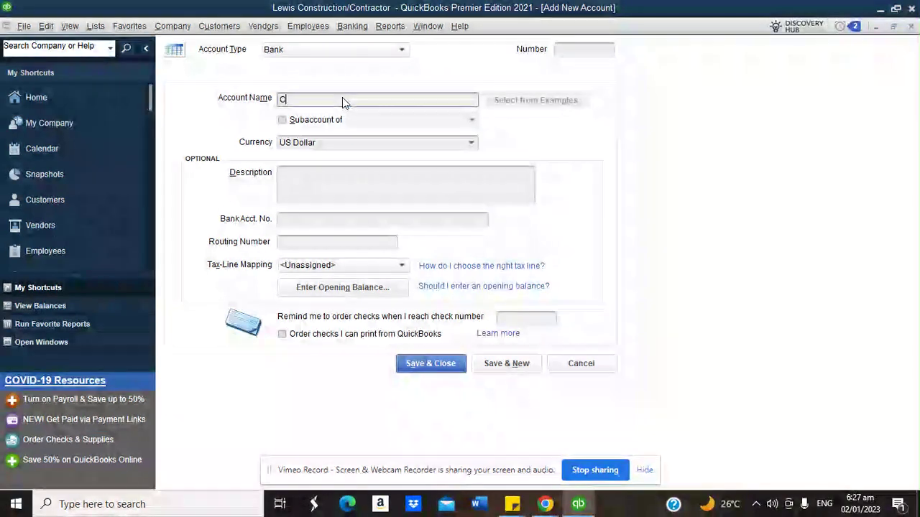
{"action": "type", "text": "itiity"}
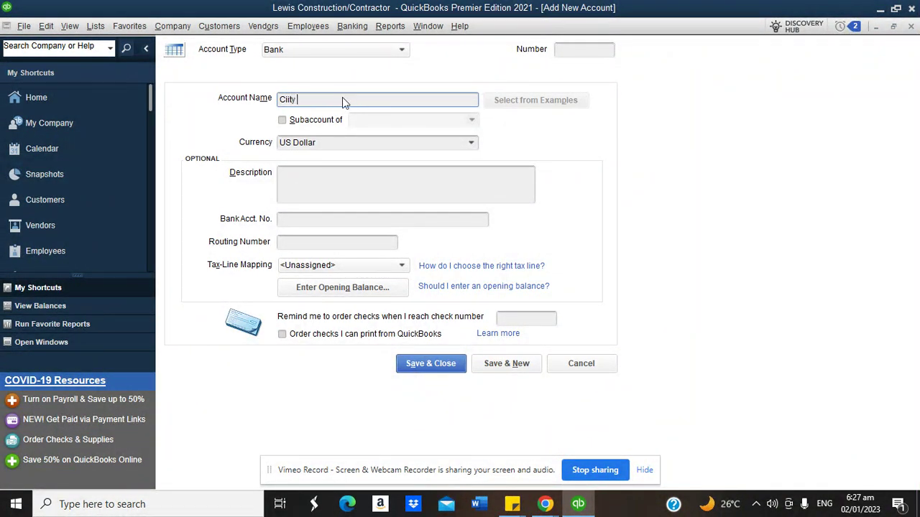
{"action": "key", "text": "BackSpace"}
{"action": "key", "text": "BackSpace"}
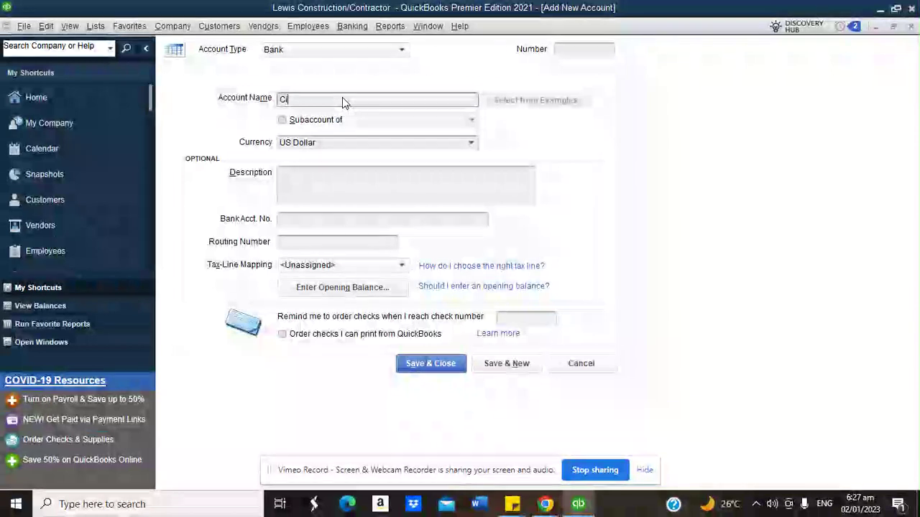
{"action": "type", "text": "tit Bank"}
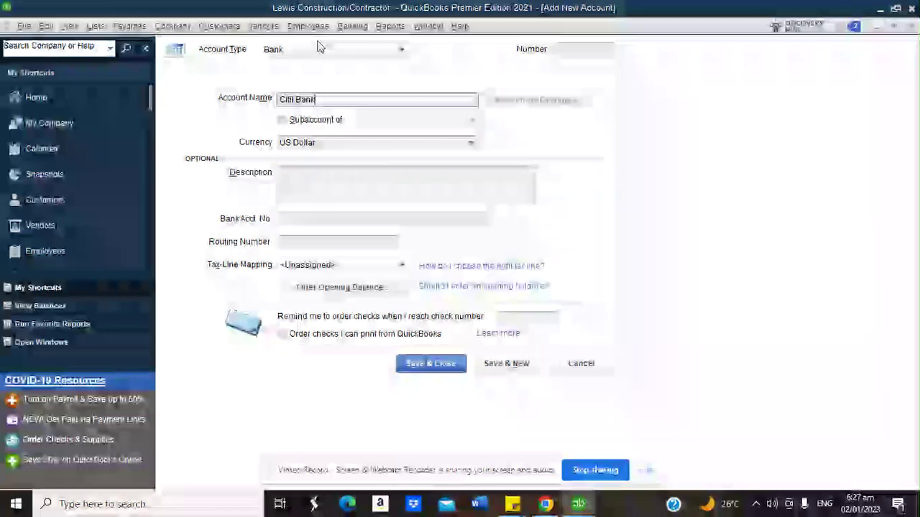
Switch the new account's type to Income, and set it back to Bank
{"action": "left_click", "coordinate": [313, 49]}
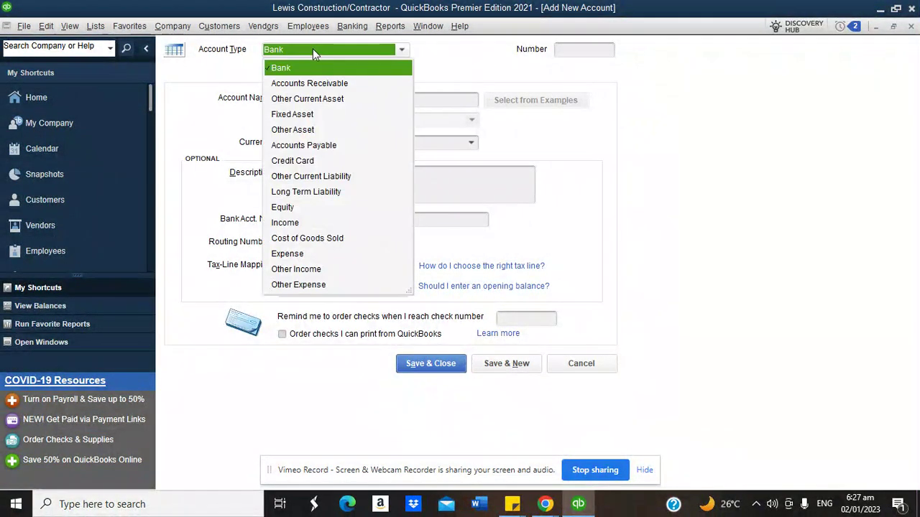
{"action": "left_click", "coordinate": [303, 220]}
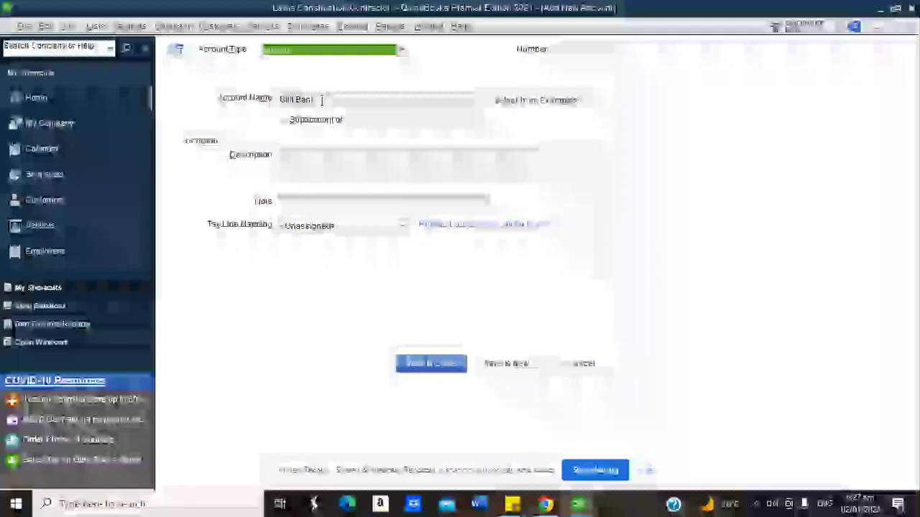
{"action": "left_click", "coordinate": [298, 55]}
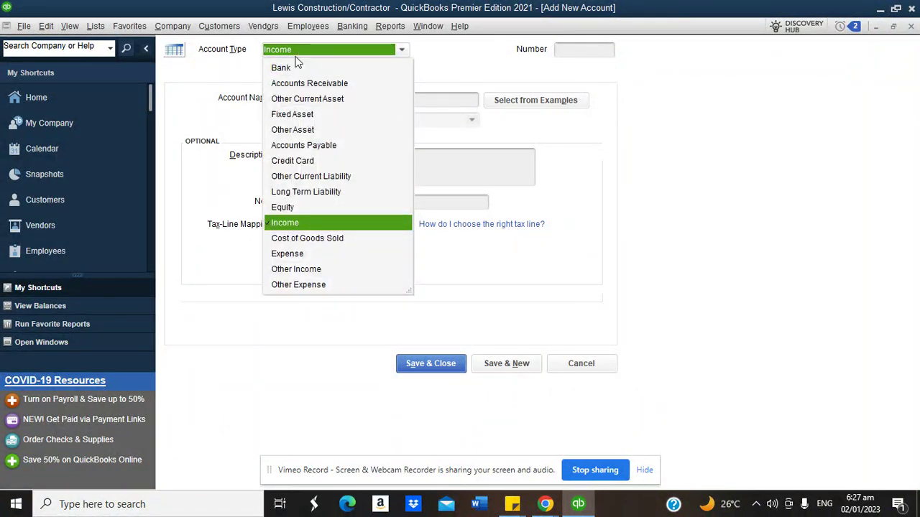
{"action": "left_click", "coordinate": [233, 66]}
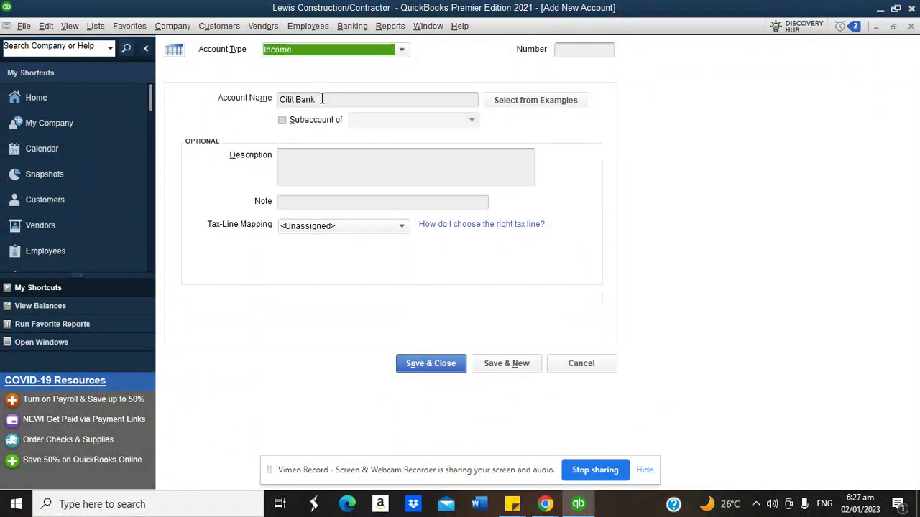
{"action": "left_click", "coordinate": [289, 52]}
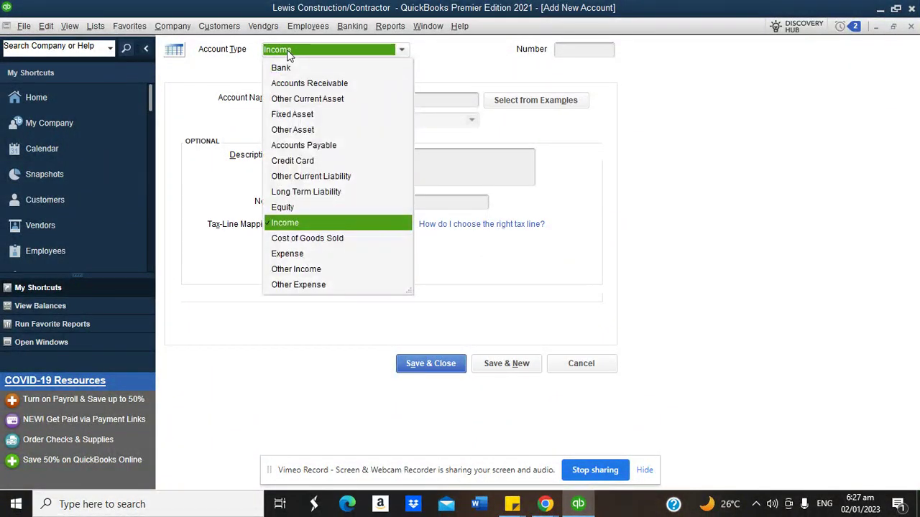
{"action": "left_click", "coordinate": [289, 66]}
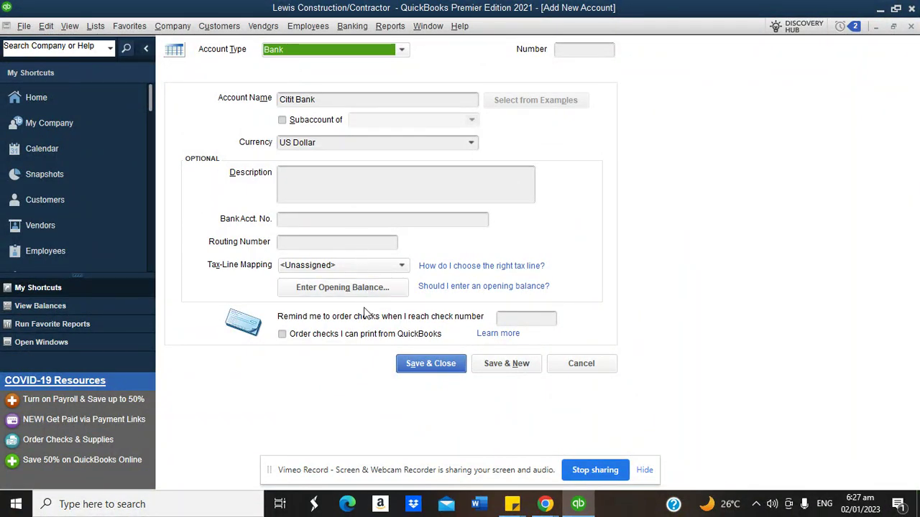
Enter an opening balance of 56,000,000 USD for the Citit Bank account with a statement ending date of 31/12/2022
{"action": "left_click", "coordinate": [343, 288]}
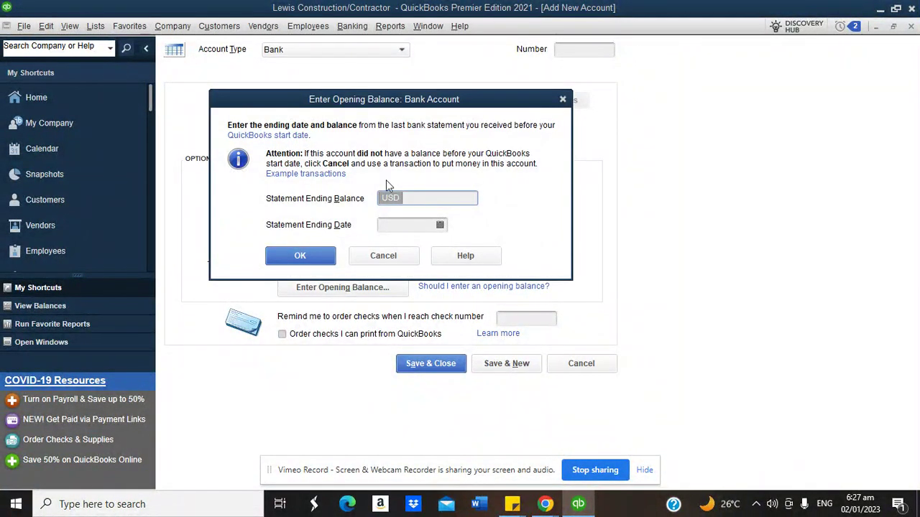
{"action": "type", "text": "56000000"}
{"action": "left_click", "coordinate": [440, 226]}
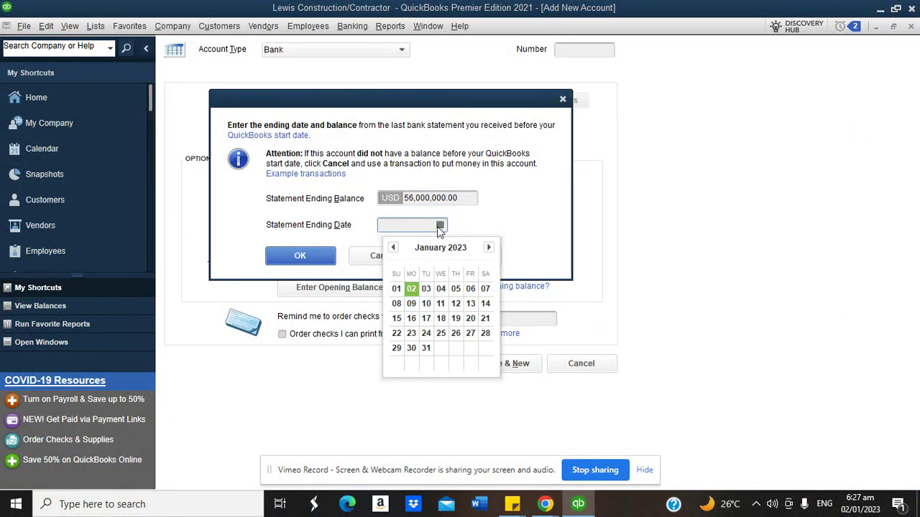
{"action": "left_click", "coordinate": [393, 247]}
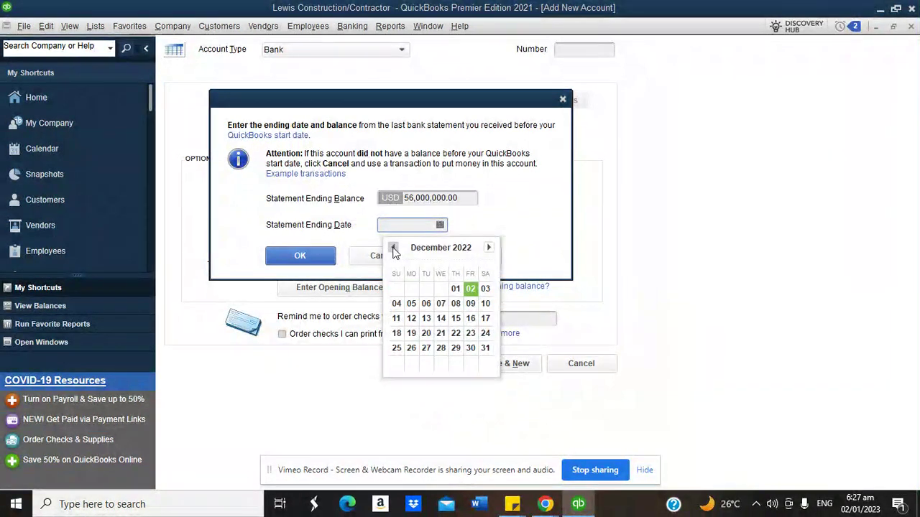
{"action": "left_click", "coordinate": [485, 348]}
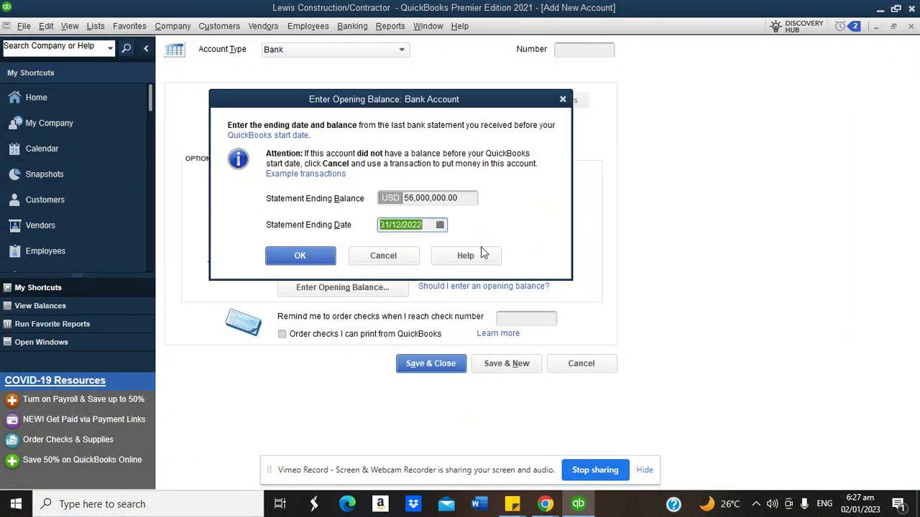
{"action": "left_click", "coordinate": [319, 257]}
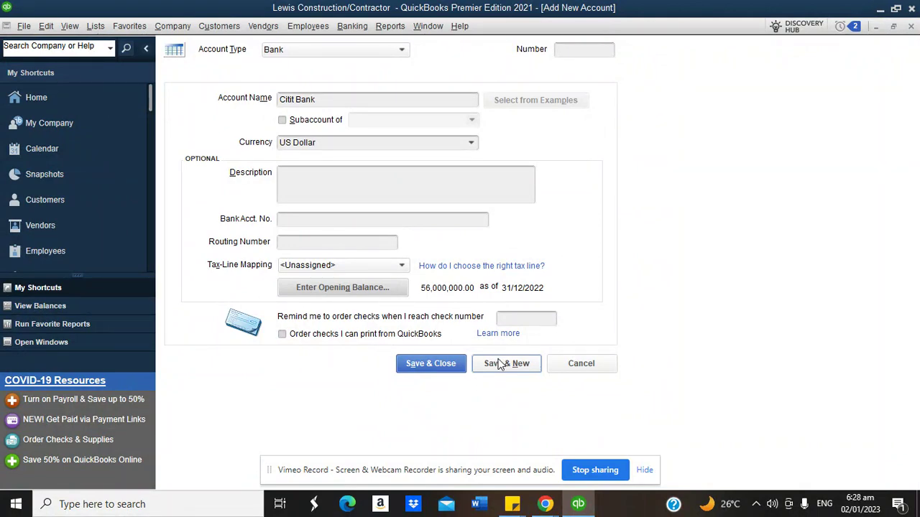
Save the Citit Bank account and decline the bank feed setup
{"action": "left_click", "coordinate": [439, 363]}
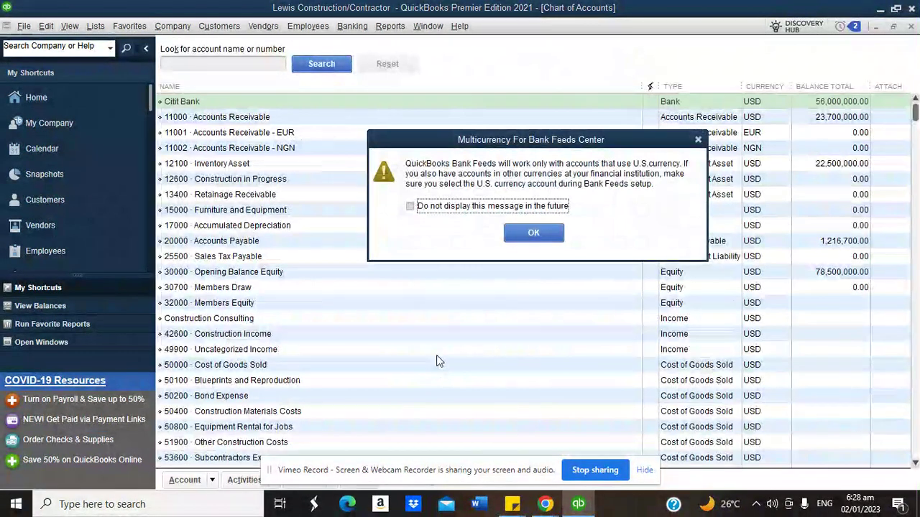
{"action": "left_click", "coordinate": [533, 232]}
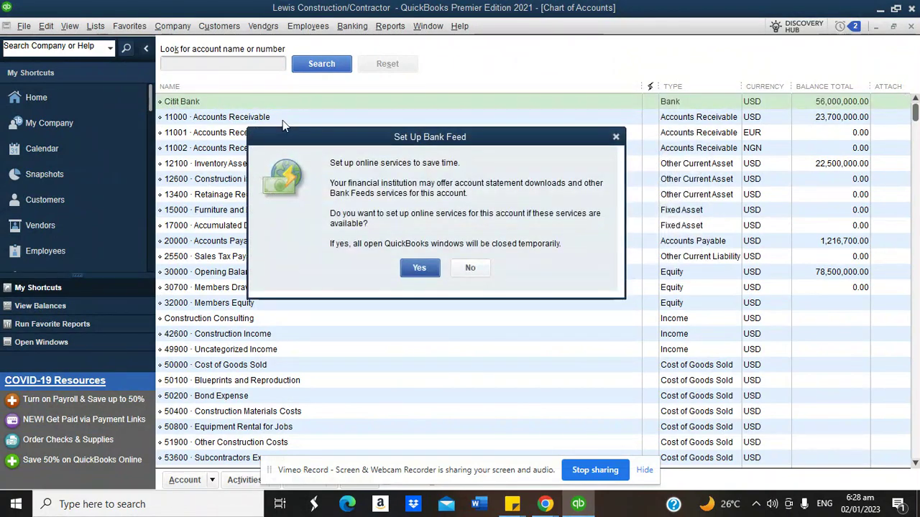
{"action": "left_click", "coordinate": [470, 267]}
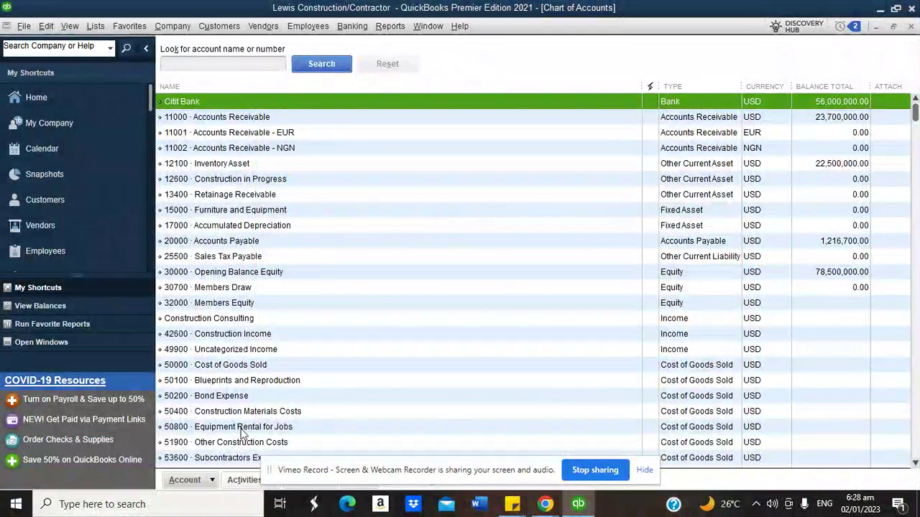
Start a new bank account named Bank of Germany and set its currency to Euro
{"action": "left_click", "coordinate": [210, 480]}
{"action": "left_click", "coordinate": [224, 284]}
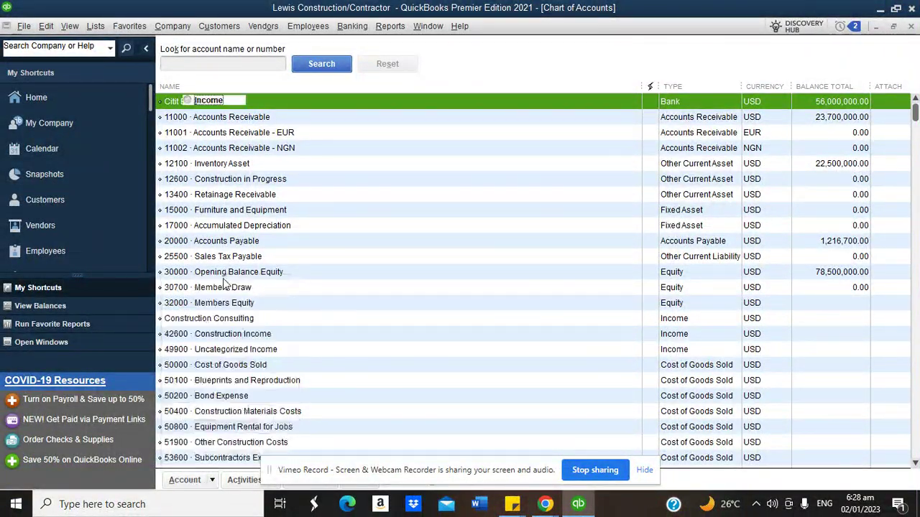
{"action": "left_click", "coordinate": [208, 180]}
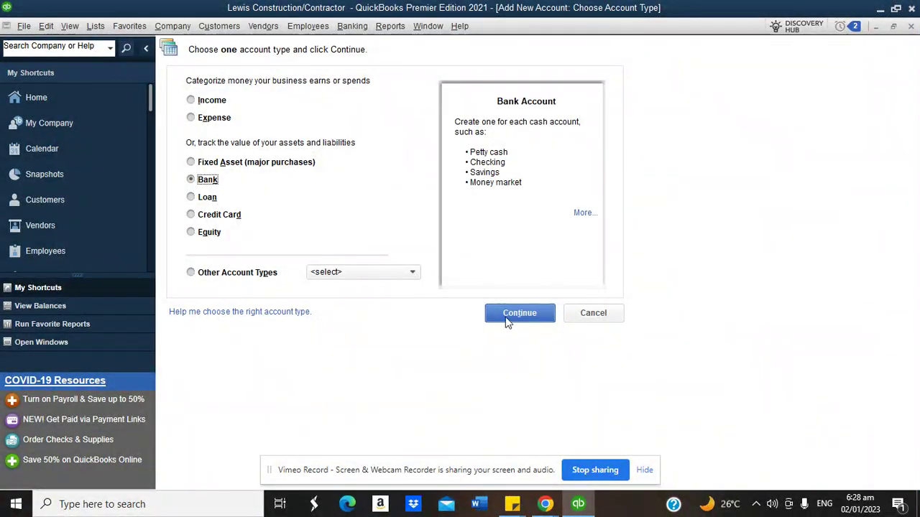
{"action": "left_click", "coordinate": [519, 316]}
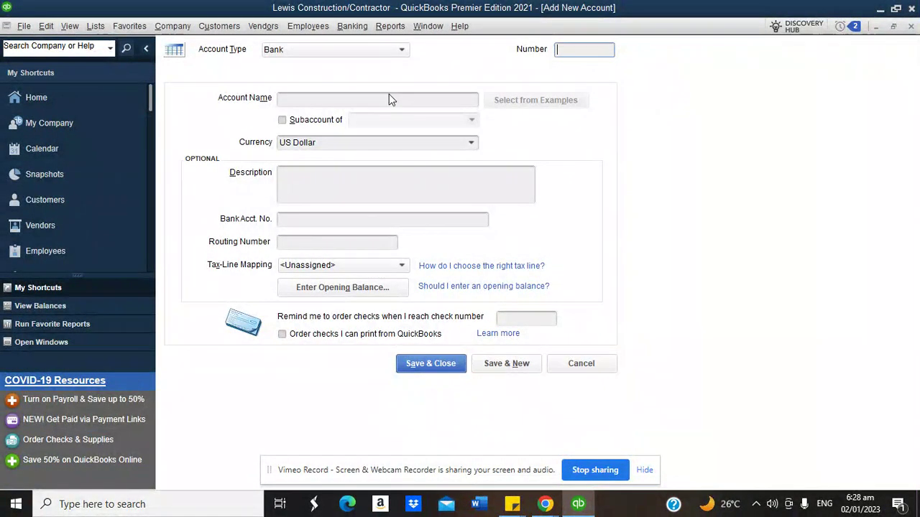
{"action": "left_click", "coordinate": [363, 105]}
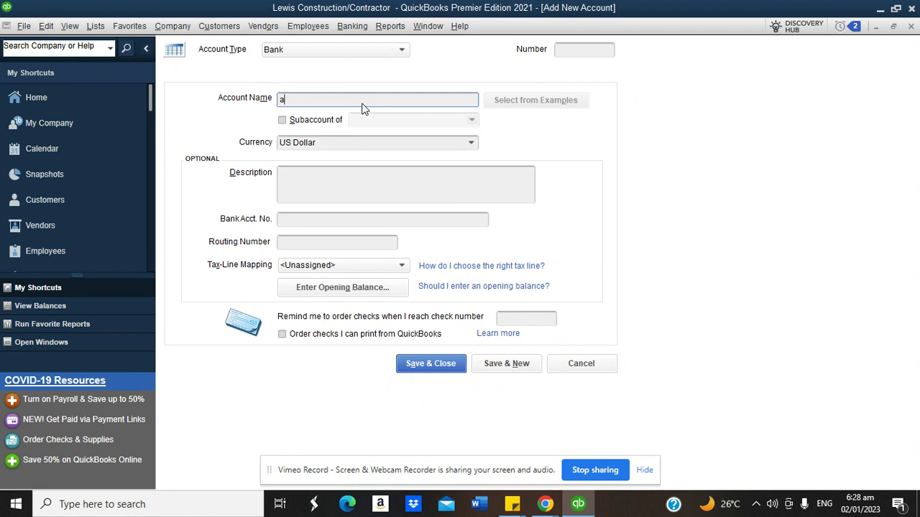
{"action": "type", "text": "Bank of Germany"}
{"action": "left_click", "coordinate": [471, 143]}
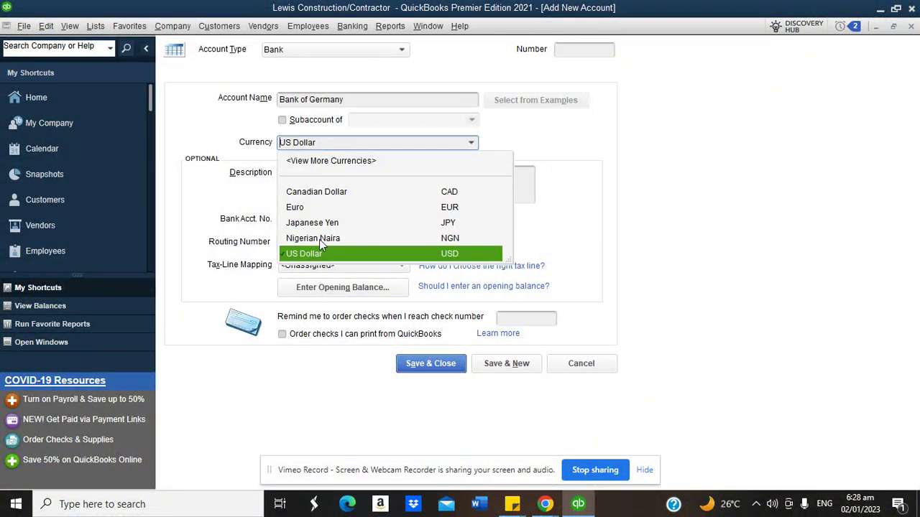
{"action": "left_click", "coordinate": [312, 207]}
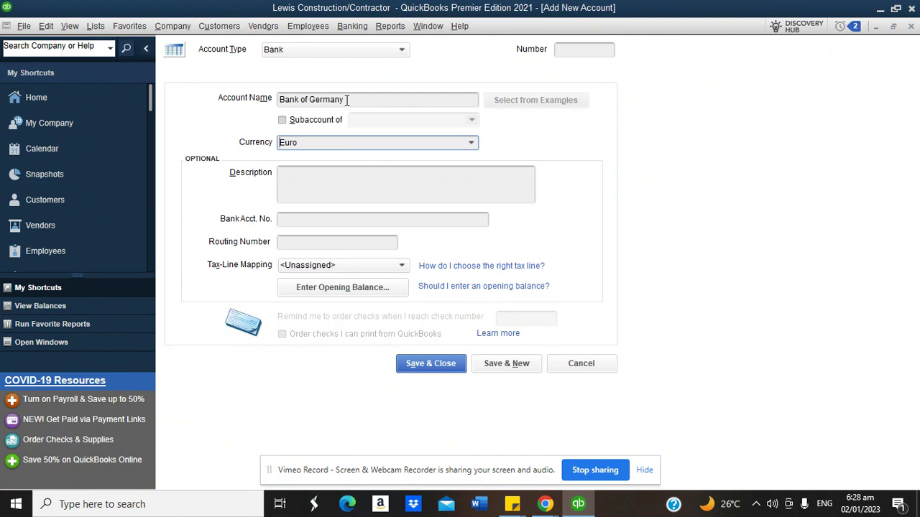
{"action": "left_click", "coordinate": [347, 100]}
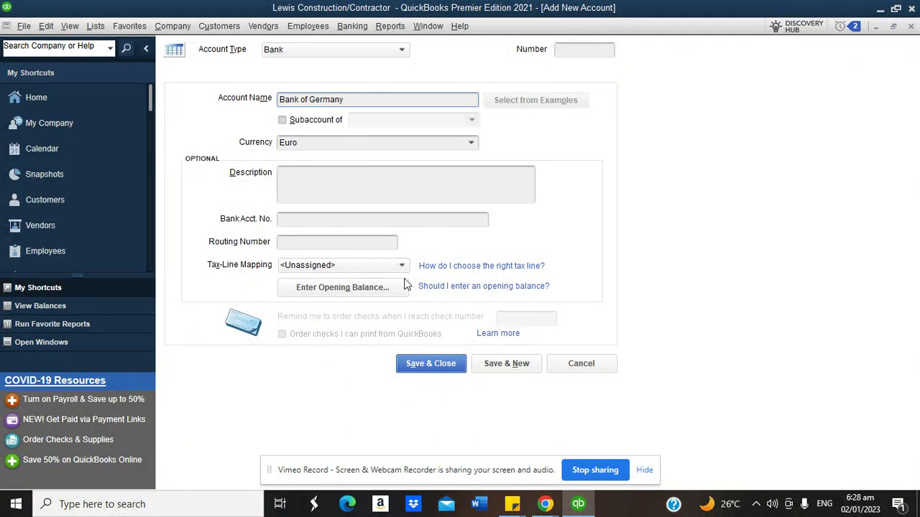
Enter a 45,000,000 EUR opening balance dated 31/12/2022 for Bank of Germany and save the account
{"action": "left_click", "coordinate": [365, 287]}
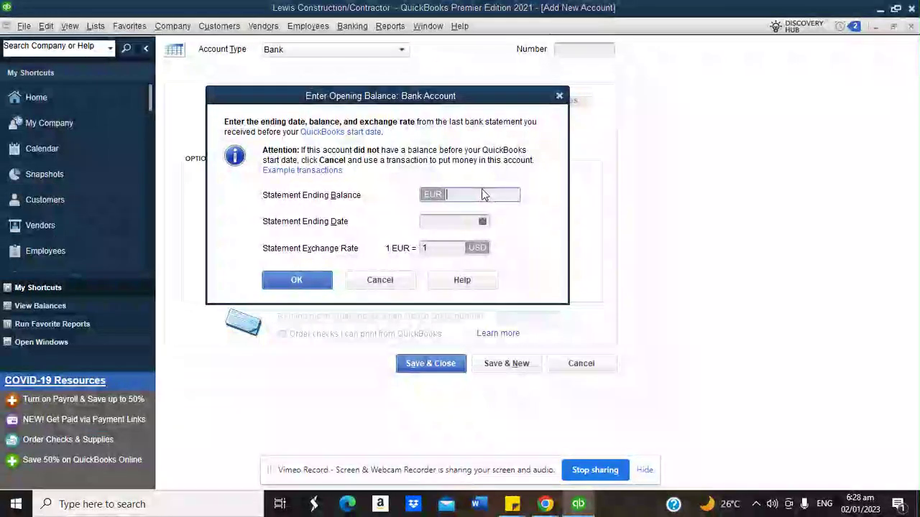
{"action": "type", "text": "45000000"}
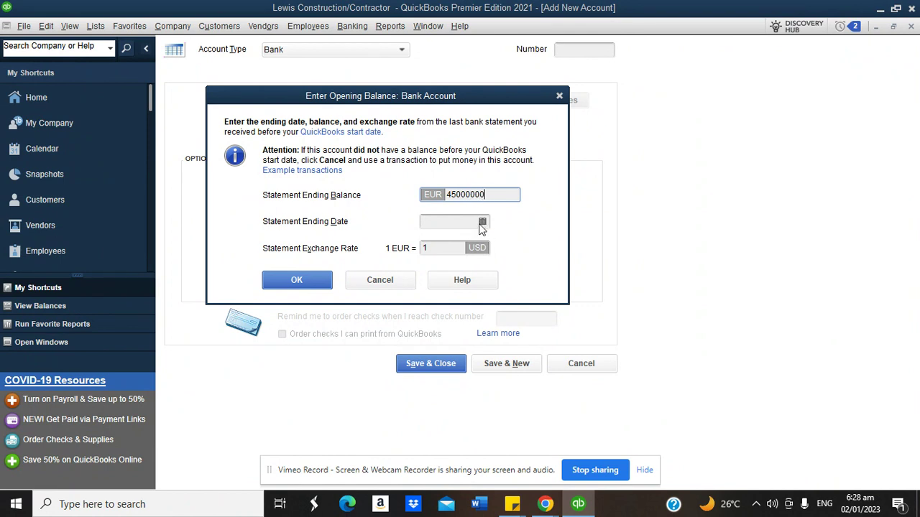
{"action": "left_click", "coordinate": [482, 221]}
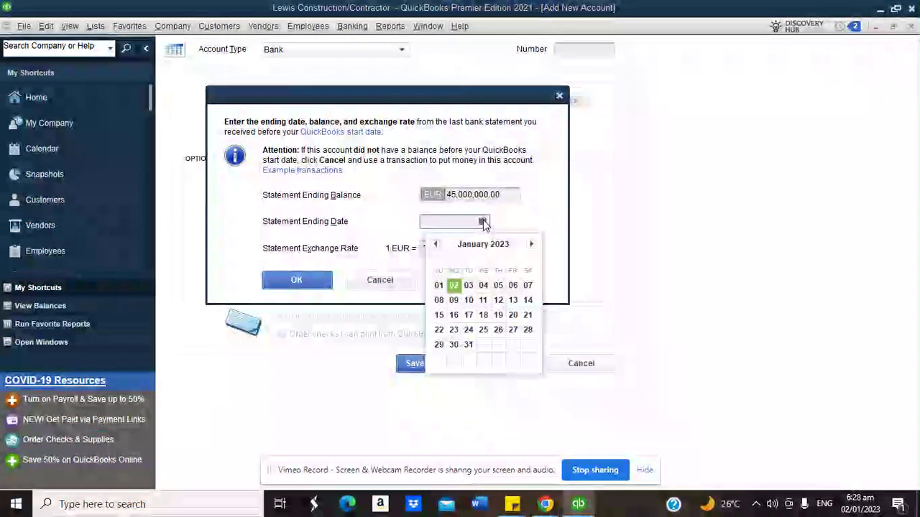
{"action": "left_click", "coordinate": [435, 246]}
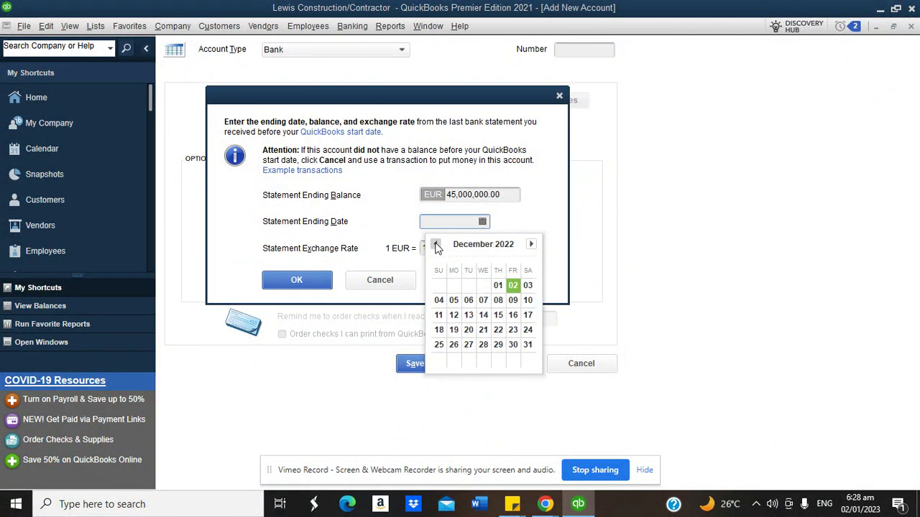
{"action": "left_click", "coordinate": [527, 345]}
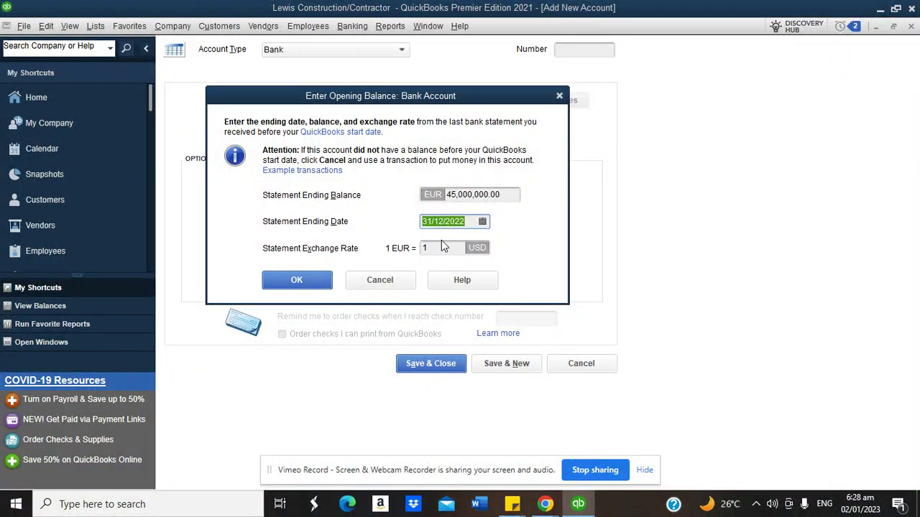
{"action": "left_click", "coordinate": [318, 277]}
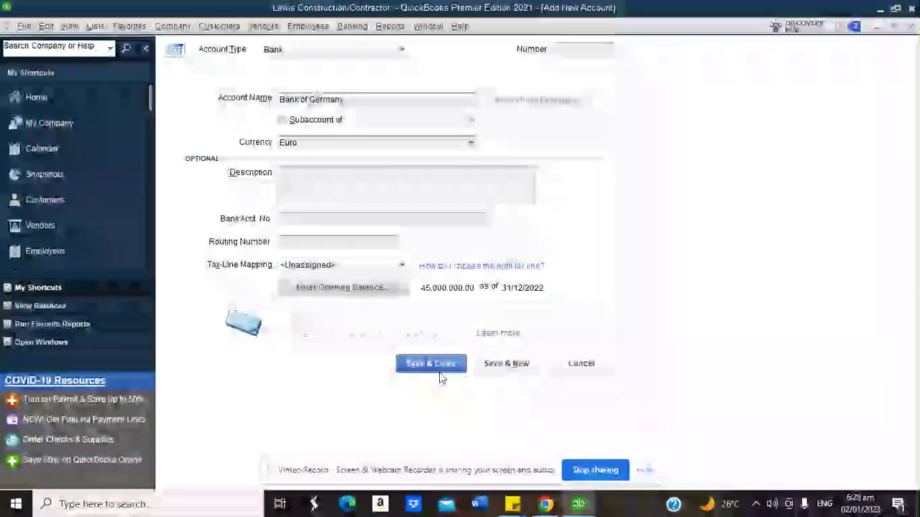
{"action": "left_click", "coordinate": [435, 364]}
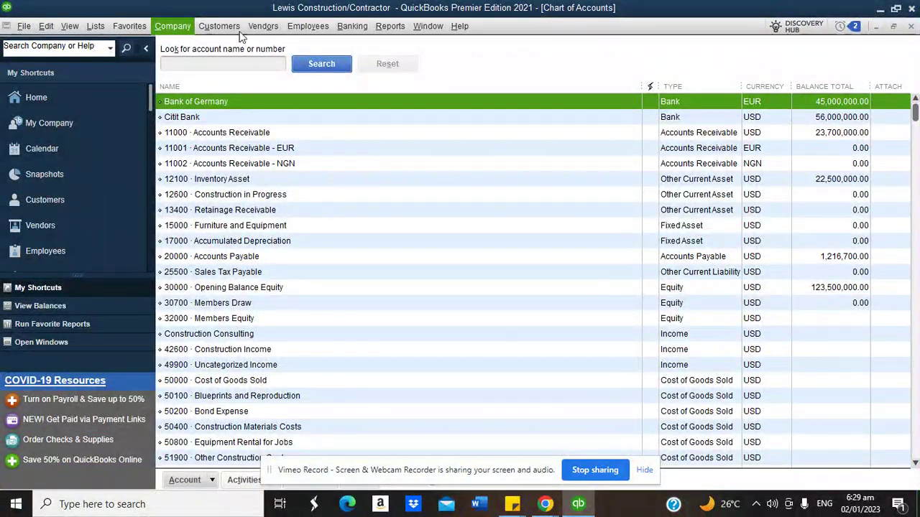
Review the Manage Currency options and sort the chart of accounts by name
{"action": "key", "text": "Down"}
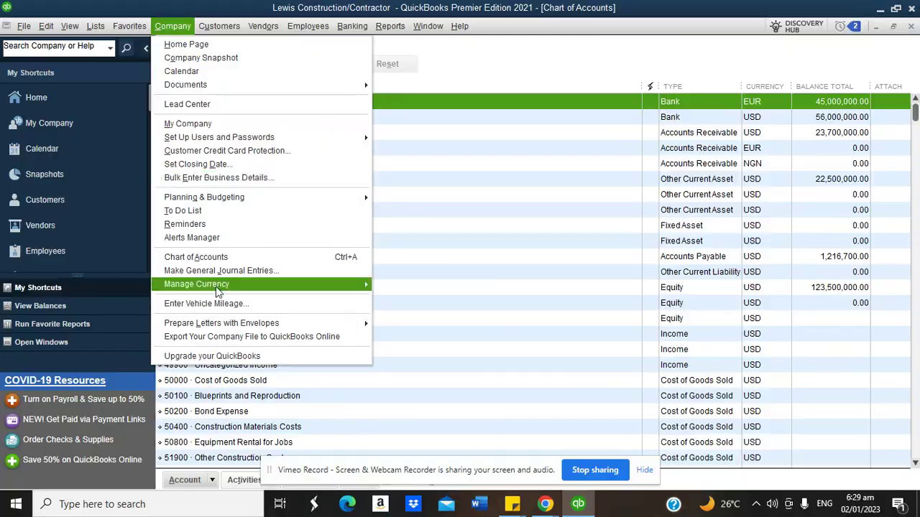
{"action": "mouse_move", "coordinate": [217, 290]}
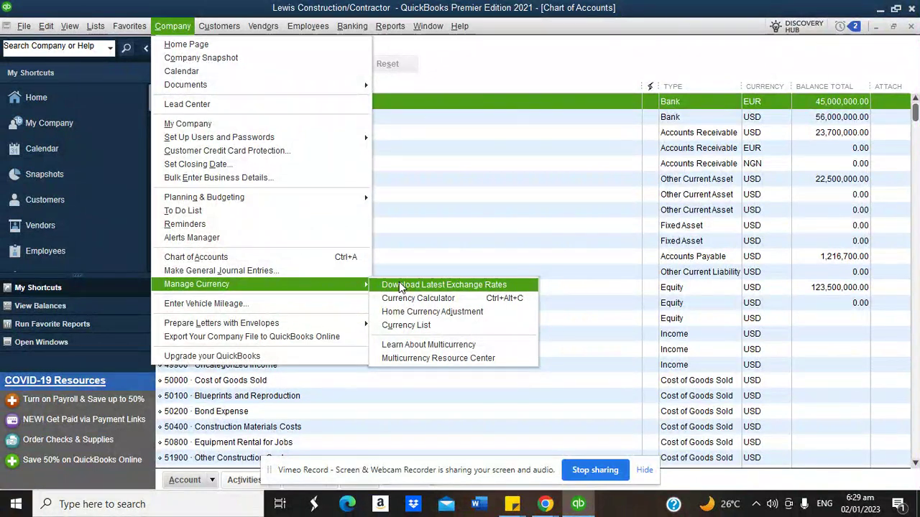
{"action": "left_click", "coordinate": [437, 88]}
{"action": "left_click", "coordinate": [436, 87]}
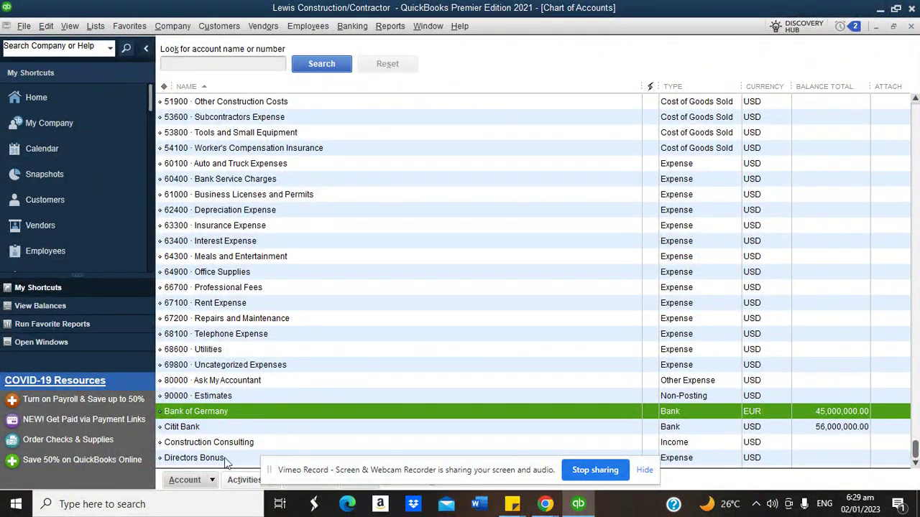
Start a new bank account in US dollars and name it Site Supervisor's Cash
{"action": "left_click", "coordinate": [212, 480]}
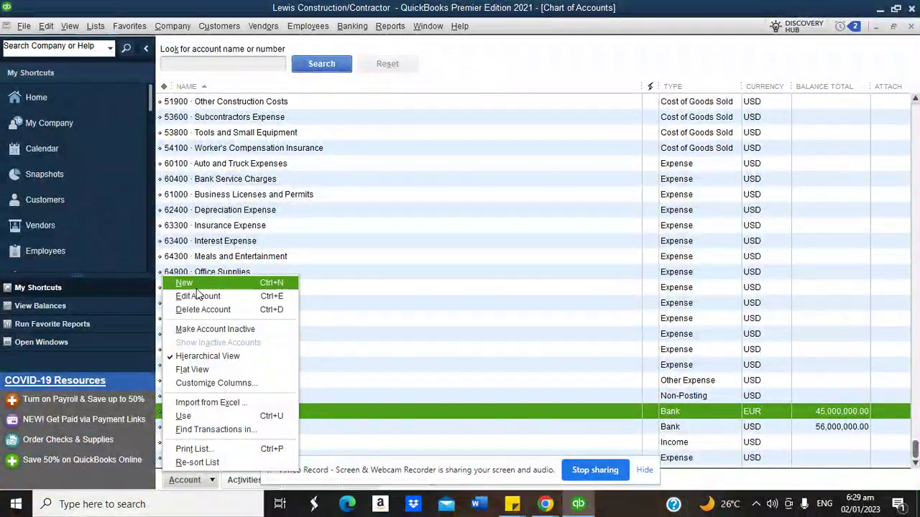
{"action": "left_click", "coordinate": [194, 283]}
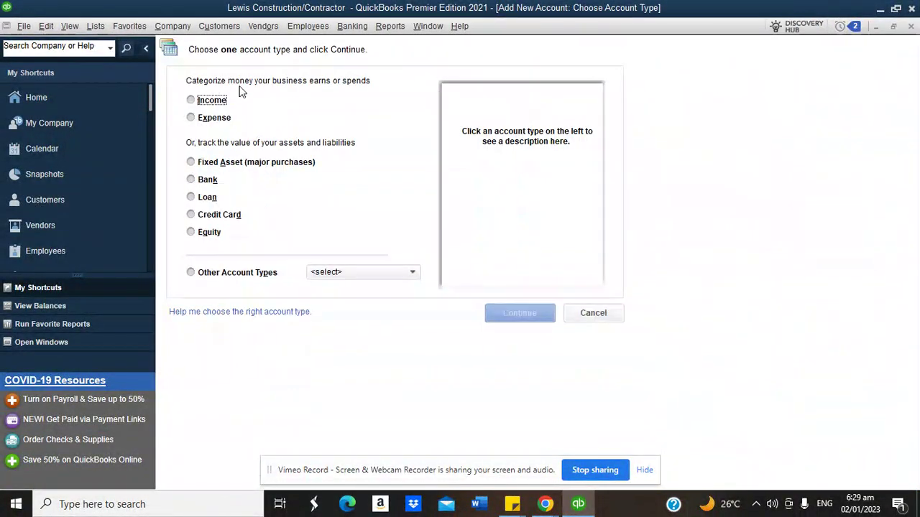
{"action": "left_click", "coordinate": [208, 181]}
{"action": "left_click", "coordinate": [519, 312]}
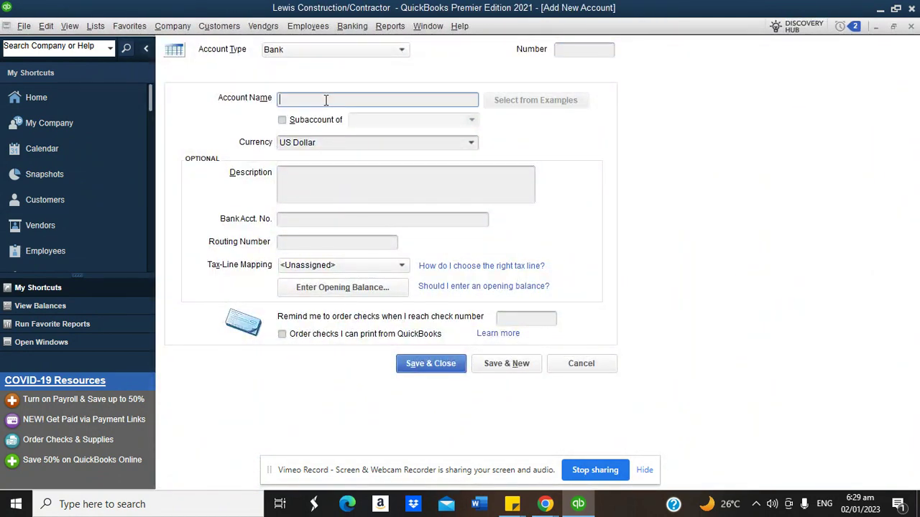
{"action": "type", "text": "Site Supervis"}
{"action": "key", "text": "BackSpace"}
{"action": "type", "text": "or's Cash"}
Save the Site Supervisor's Cash account and decline its bank feed setup
{"action": "left_click", "coordinate": [431, 366]}
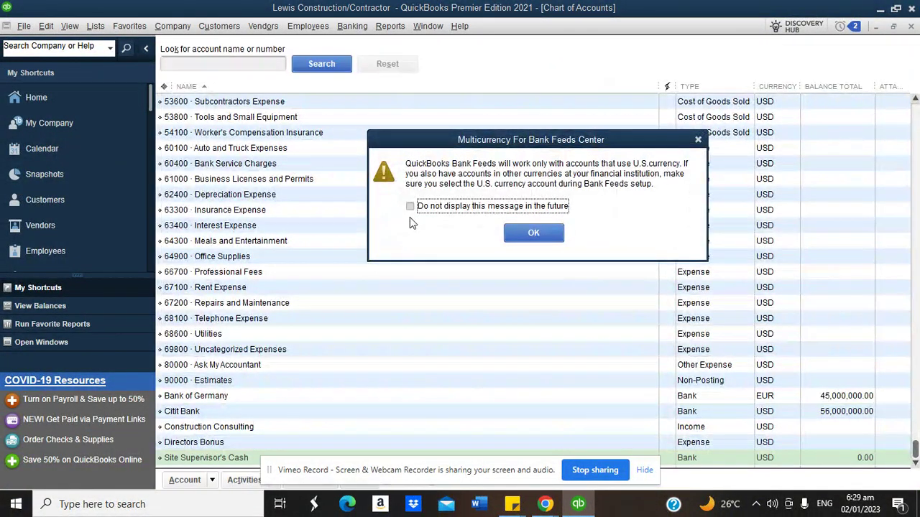
{"action": "left_click", "coordinate": [540, 239]}
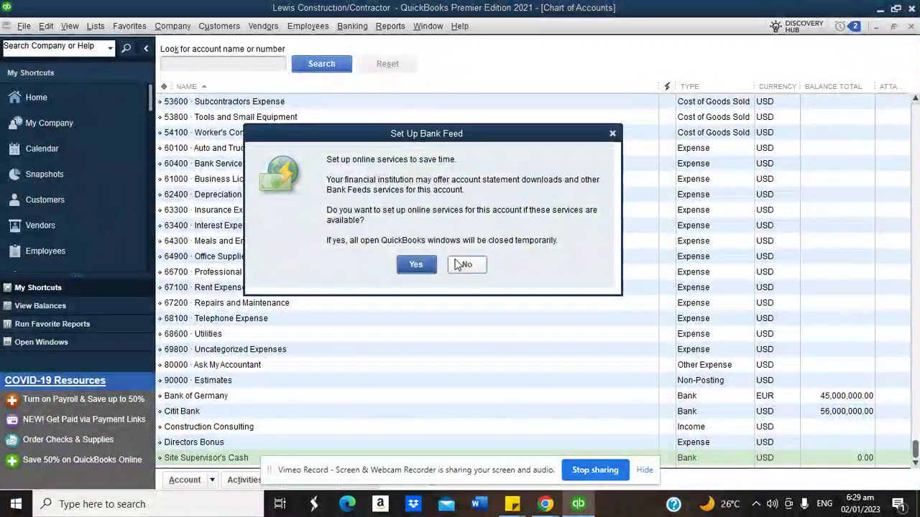
{"action": "left_click", "coordinate": [460, 265]}
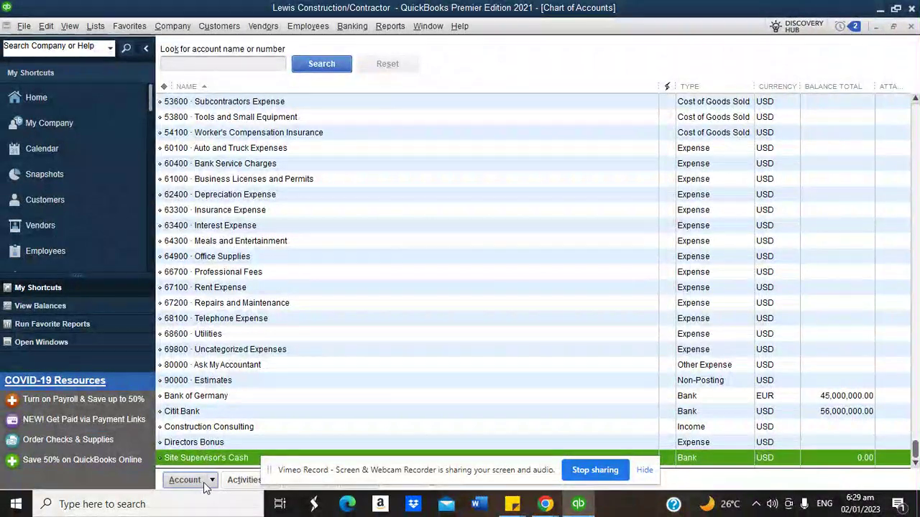
Start a new bank account named US Supervisors and make it a subaccount of Site Supervisor's Cash
{"action": "left_click", "coordinate": [204, 485]}
{"action": "left_click", "coordinate": [200, 285]}
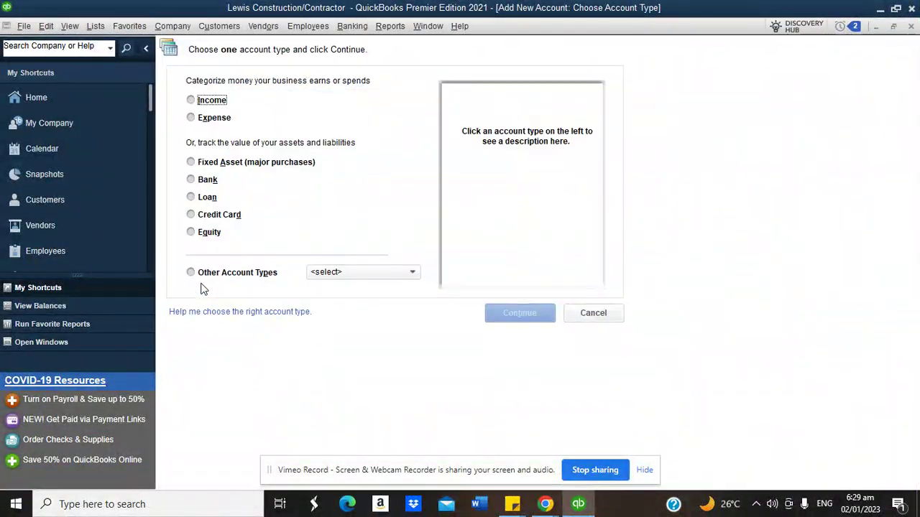
{"action": "left_click", "coordinate": [206, 181]}
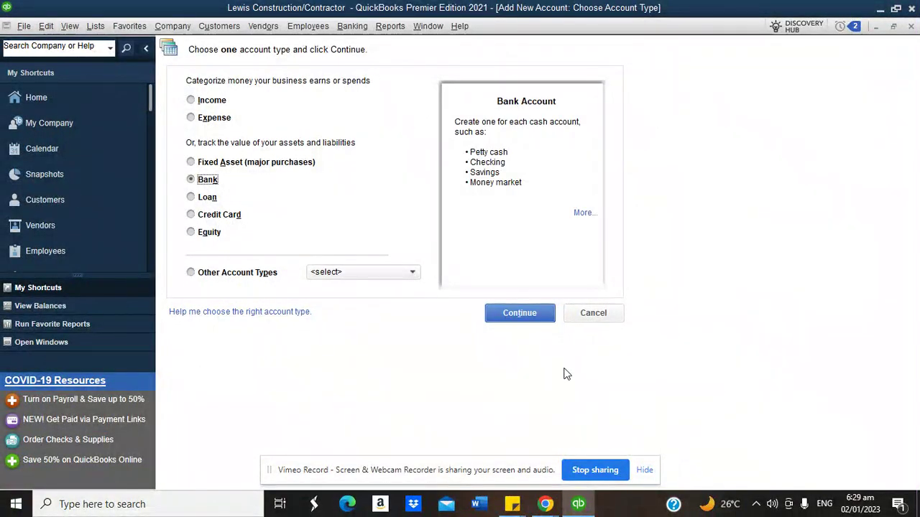
{"action": "left_click", "coordinate": [530, 321]}
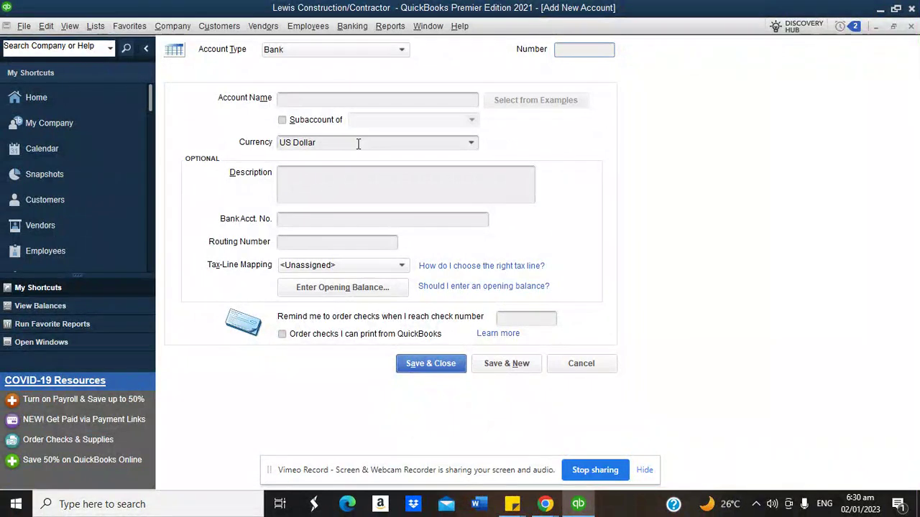
{"action": "left_click", "coordinate": [339, 101]}
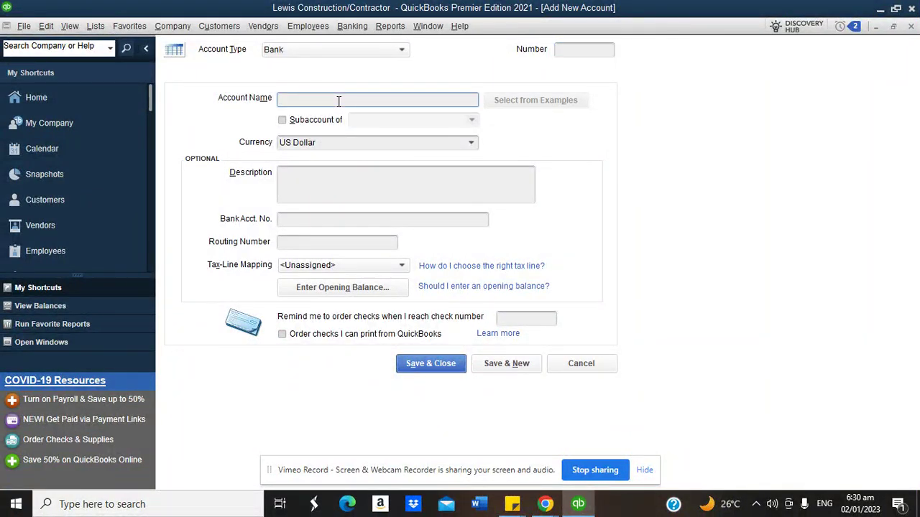
{"action": "type", "text": "US Supervisors"}
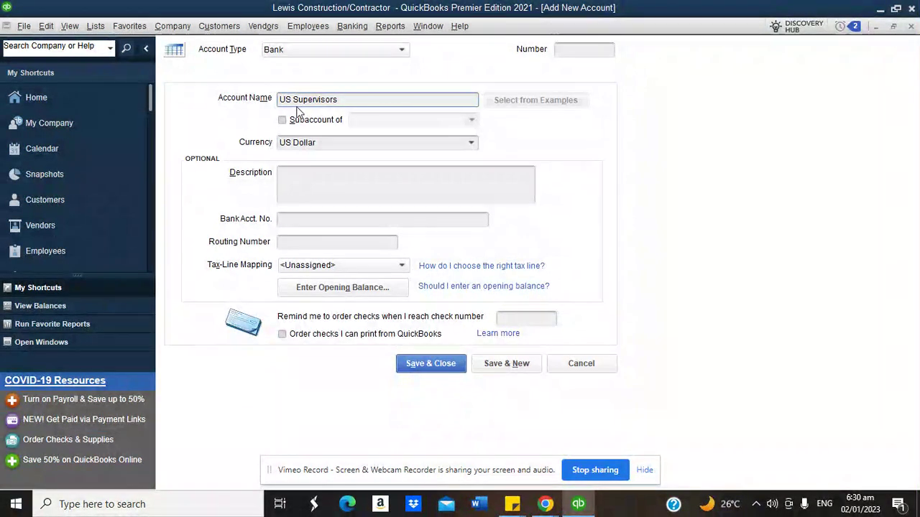
{"action": "left_click", "coordinate": [294, 119]}
{"action": "left_click", "coordinate": [471, 120]}
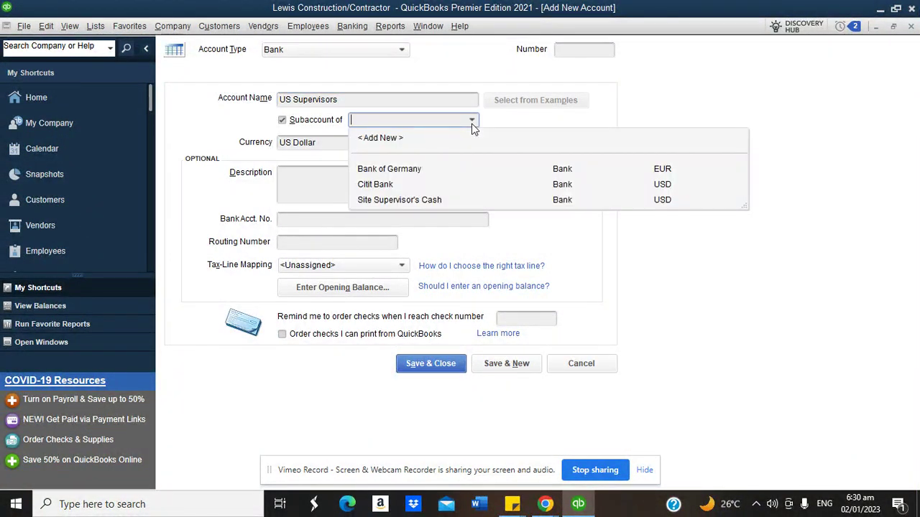
{"action": "left_click", "coordinate": [414, 199]}
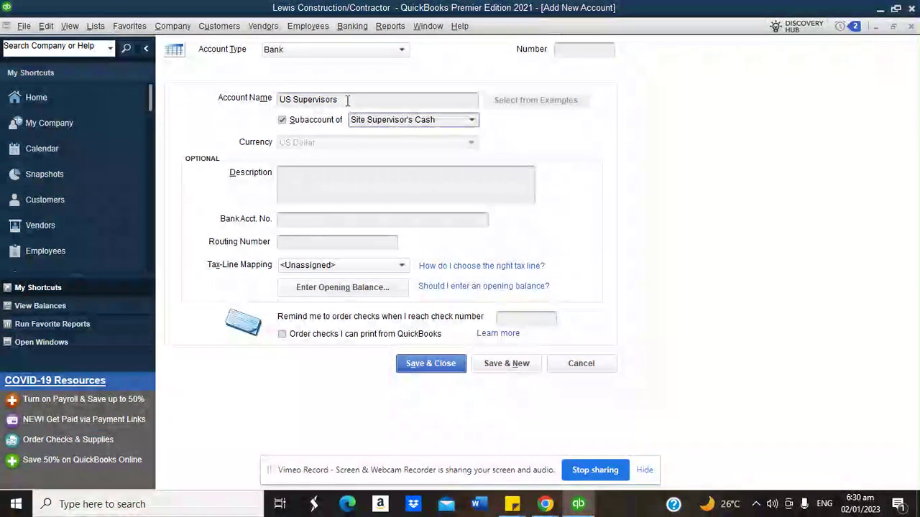
Change the new subaccount's name to Country Manager/US Branch
{"action": "left_click_drag", "start_coordinate": [348, 101], "coordinate": [277, 102]}
{"action": "type", "text": "COu"}
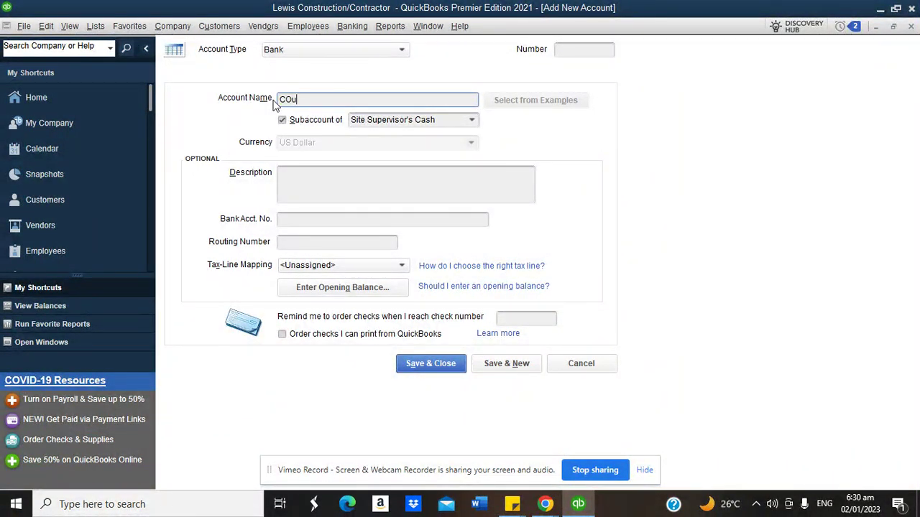
{"action": "key", "text": "BackSpace"}
{"action": "key", "text": "BackSpace"}
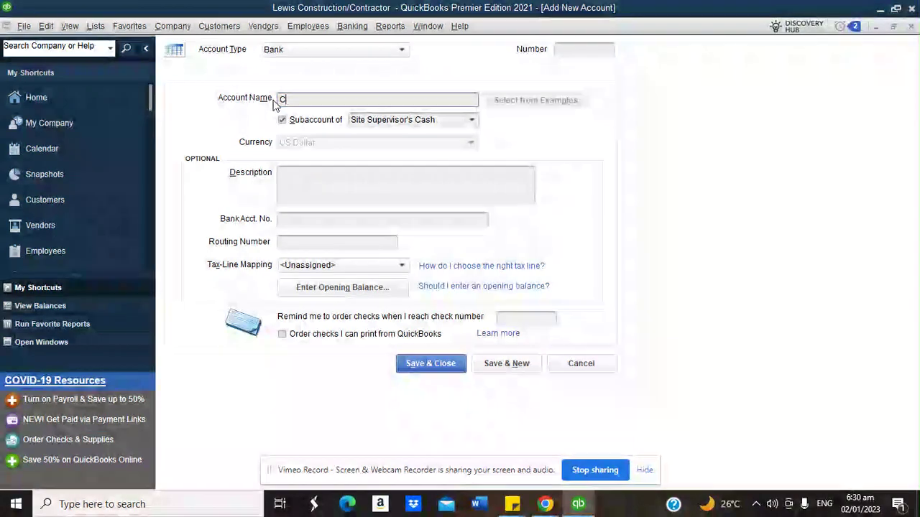
{"action": "type", "text": "ountry Mana"}
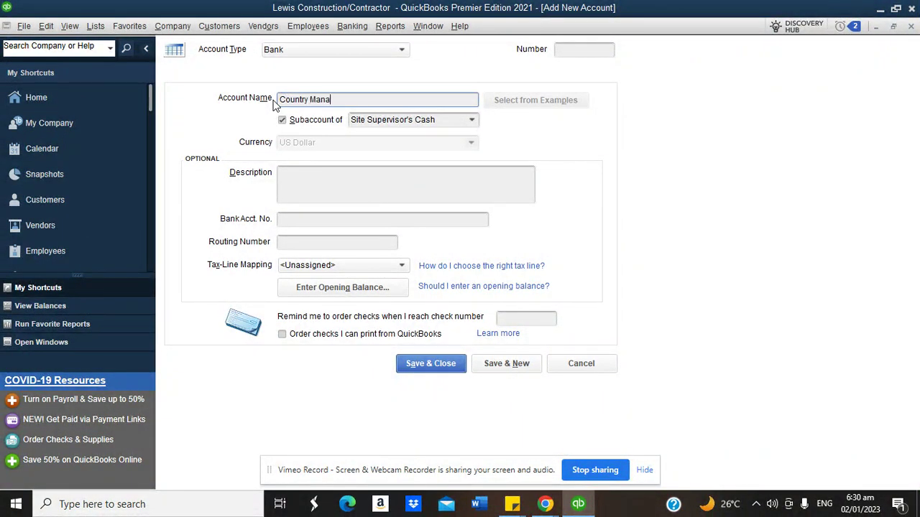
{"action": "type", "text": "ger/US Branch"}
Enter a 5,000,000 USD opening balance dated 31/12/2022 for the Country Manager/US Branch subaccount
{"action": "left_click", "coordinate": [327, 296]}
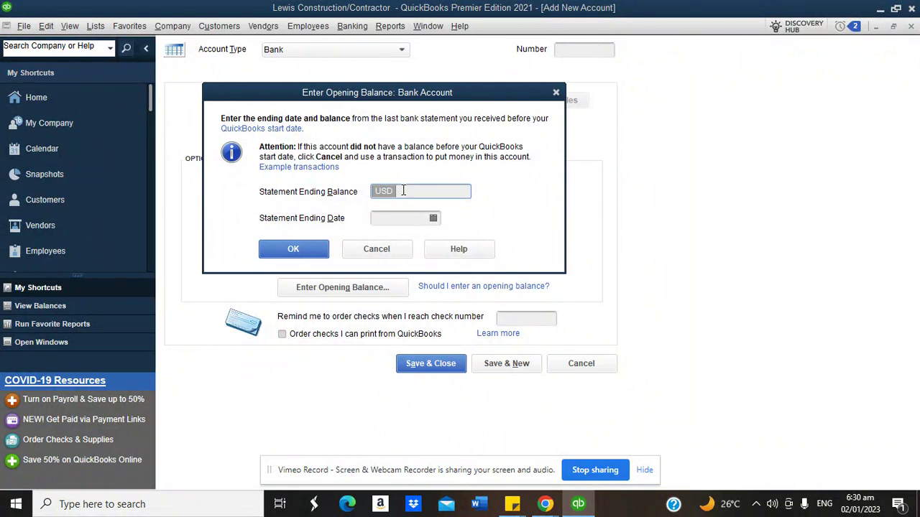
{"action": "type", "text": "5000000"}
{"action": "left_click", "coordinate": [433, 220]}
{"action": "left_click", "coordinate": [386, 240]}
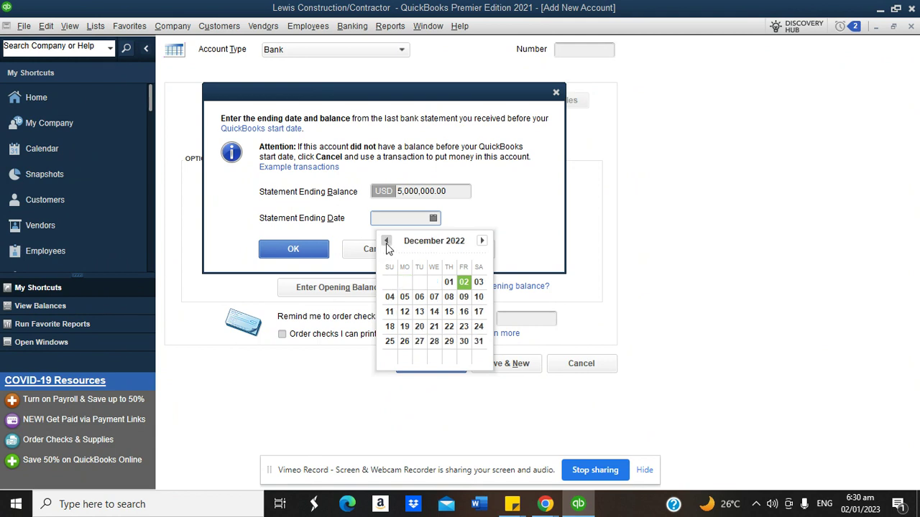
{"action": "left_click", "coordinate": [477, 342]}
{"action": "left_click", "coordinate": [307, 251]}
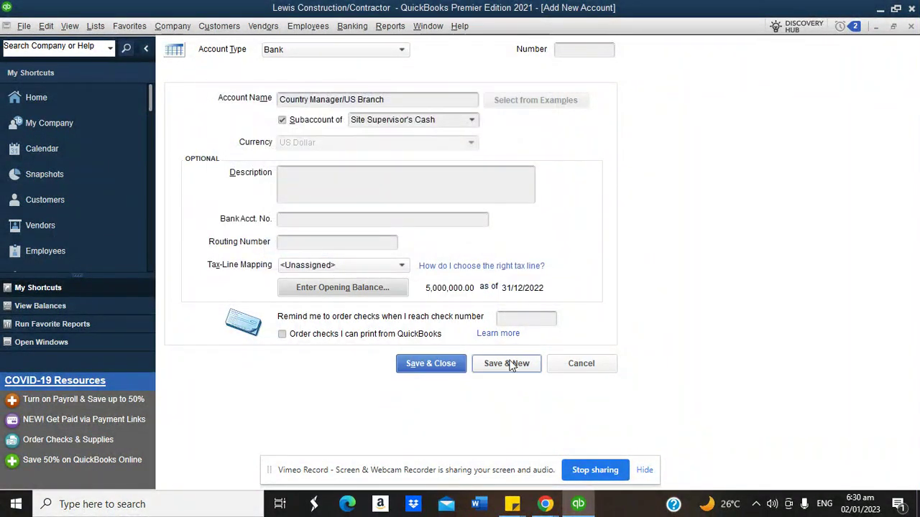
Save the subaccount, decline its bank feed setup and sort the chart of accounts by type
{"action": "left_click", "coordinate": [447, 363]}
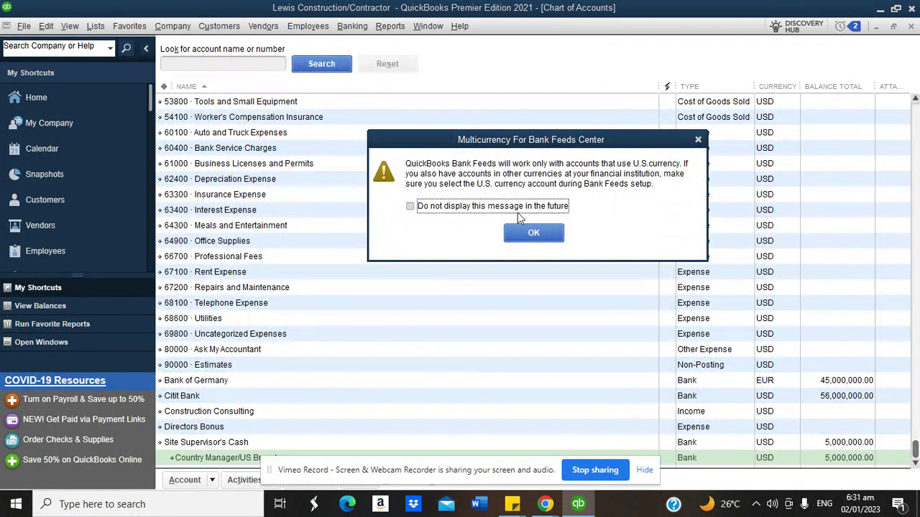
{"action": "left_click", "coordinate": [532, 234]}
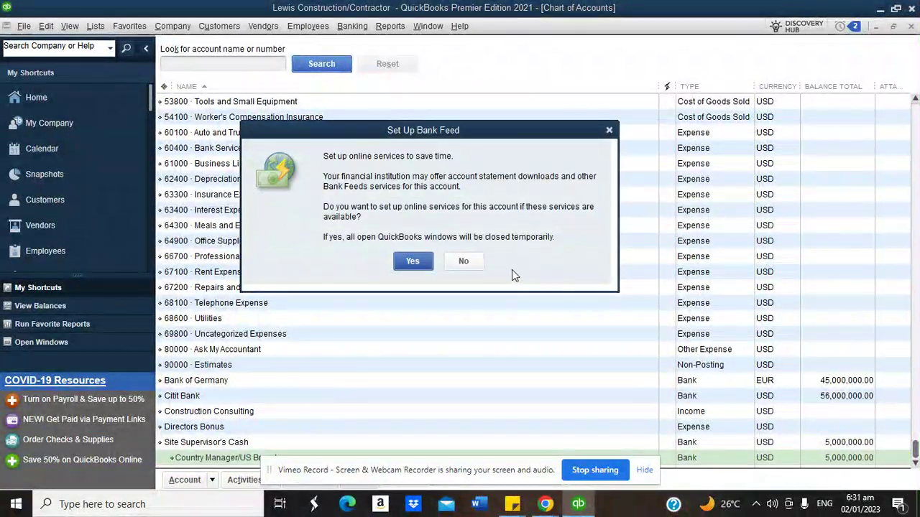
{"action": "left_click", "coordinate": [463, 262]}
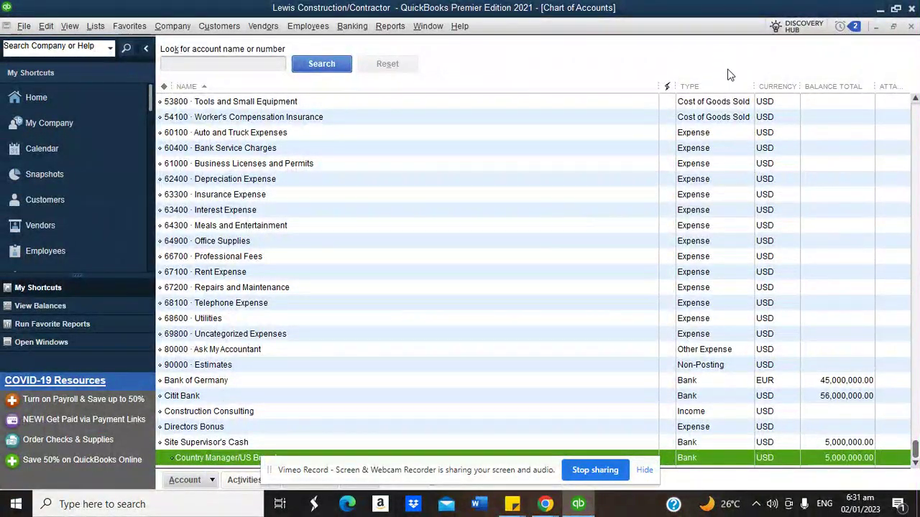
{"action": "left_click", "coordinate": [703, 86]}
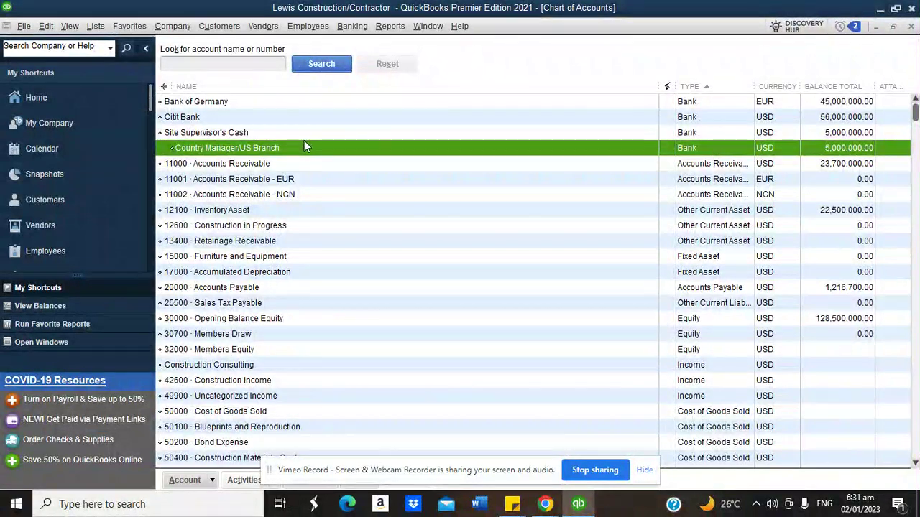
Switch to the browser notepad and review the outline items on construction materials, site locations and estimates
{"action": "left_click", "coordinate": [548, 506]}
{"action": "left_click", "coordinate": [536, 454]}
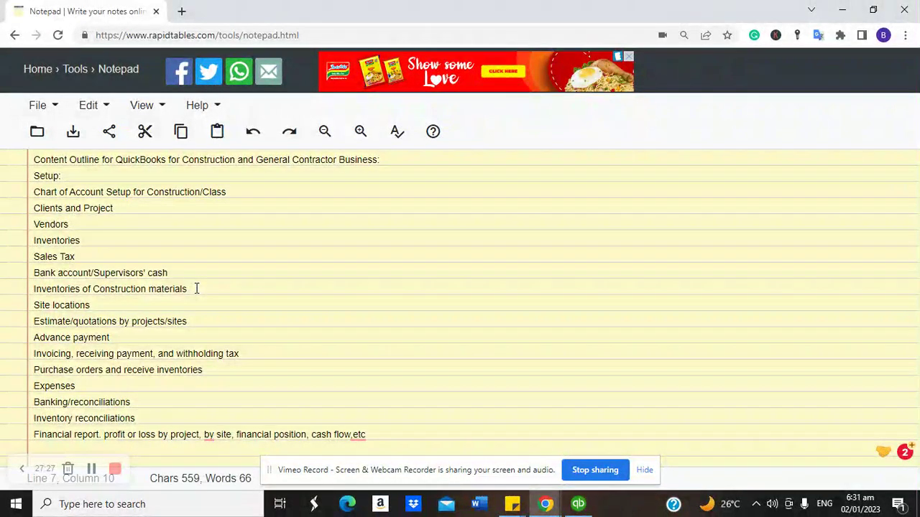
{"action": "left_click_drag", "start_coordinate": [196, 288], "coordinate": [34, 307]}
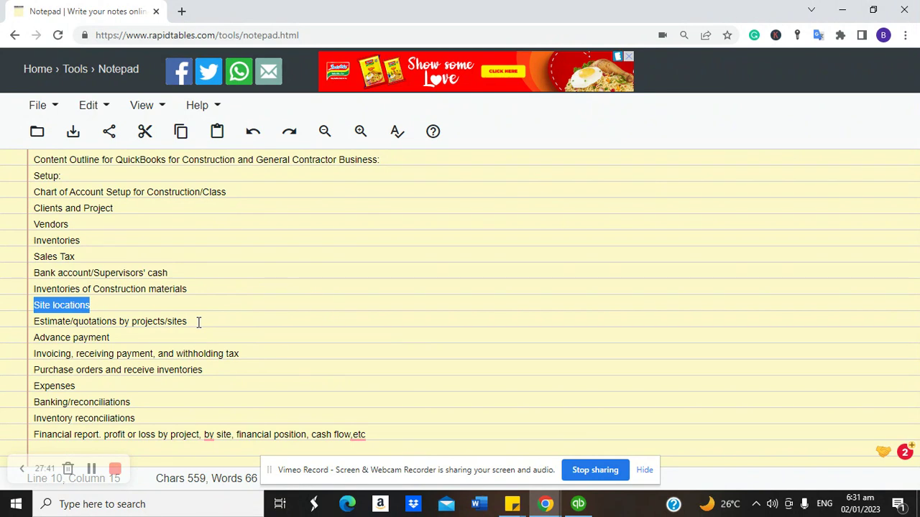
Switch back to QuickBooks and open a new estimate from the home page
{"action": "left_click", "coordinate": [577, 505]}
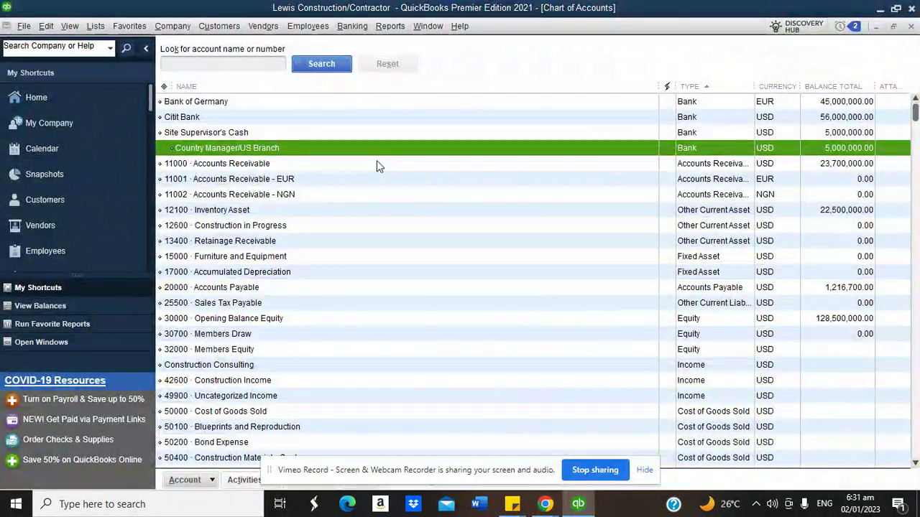
{"action": "left_click", "coordinate": [98, 91]}
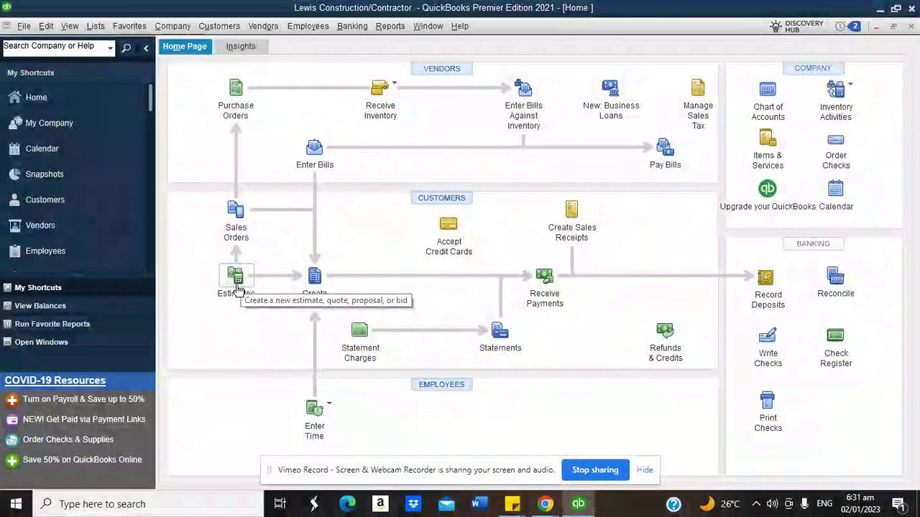
{"action": "left_click", "coordinate": [235, 284]}
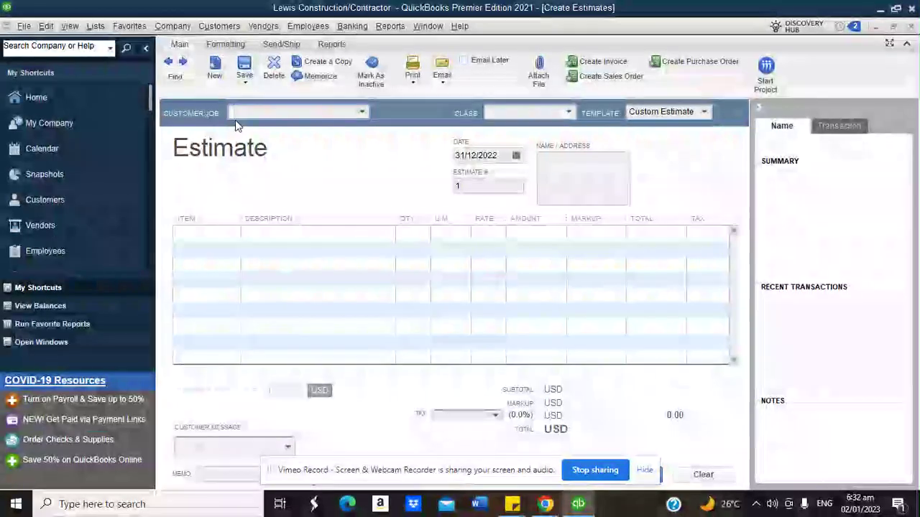
Customize the Custom Estimate template's data layout by changing its header title to Quotation
{"action": "left_click", "coordinate": [221, 44]}
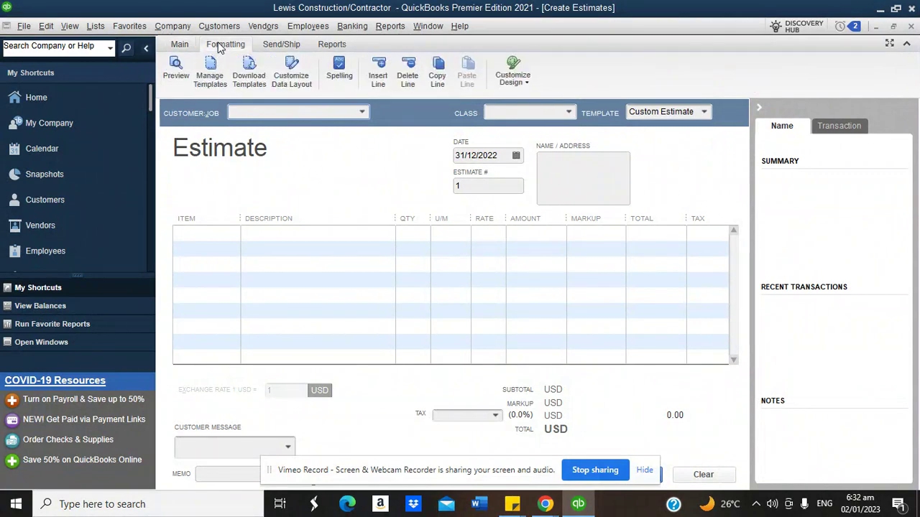
{"action": "left_click", "coordinate": [298, 84]}
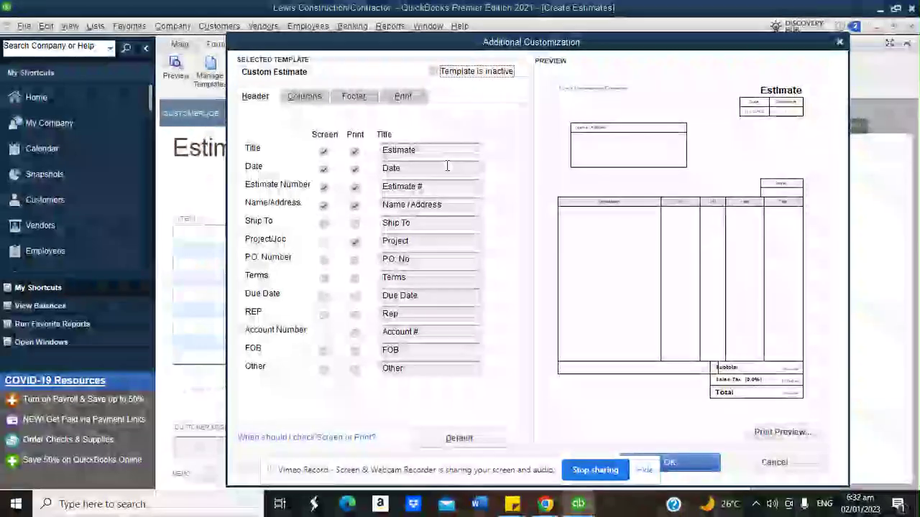
{"action": "double_click", "coordinate": [432, 153]}
{"action": "type", "text": "Quo"}
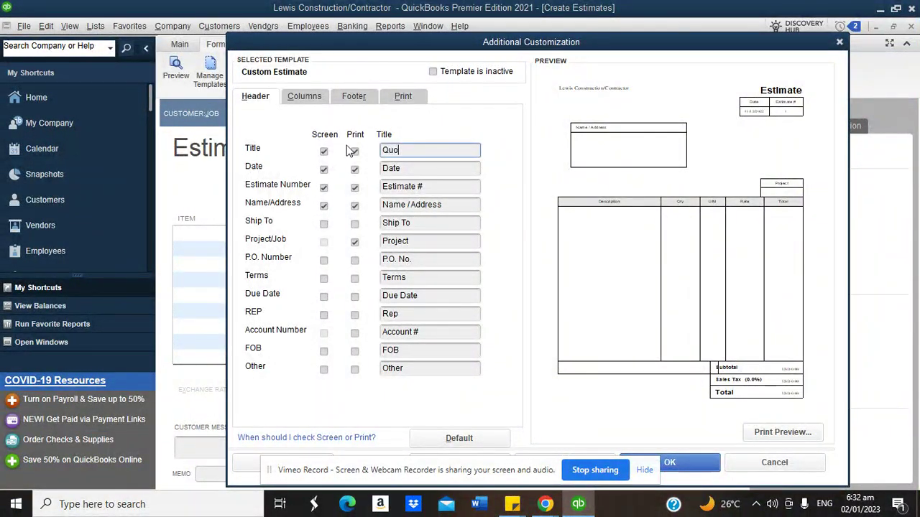
{"action": "type", "text": "tation"}
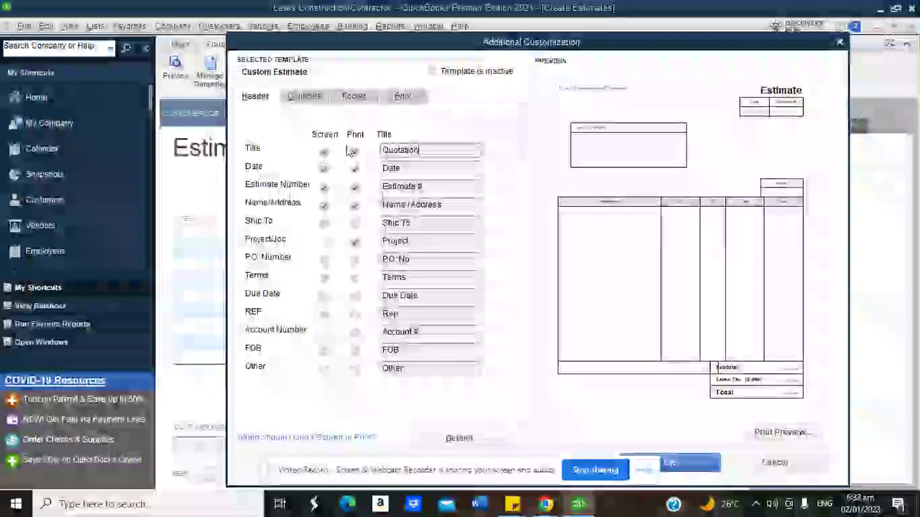
Change the estimate number label to Quote # and apply the template customization, dismissing the Layout Designer notice
{"action": "left_click", "coordinate": [417, 188]}
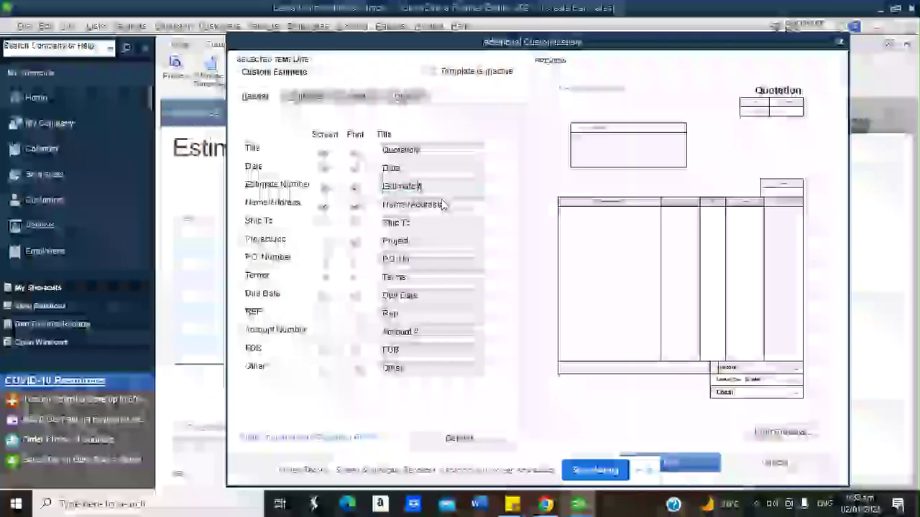
{"action": "key", "text": "Return"}
{"action": "left_click_drag", "start_coordinate": [417, 186], "coordinate": [412, 186]}
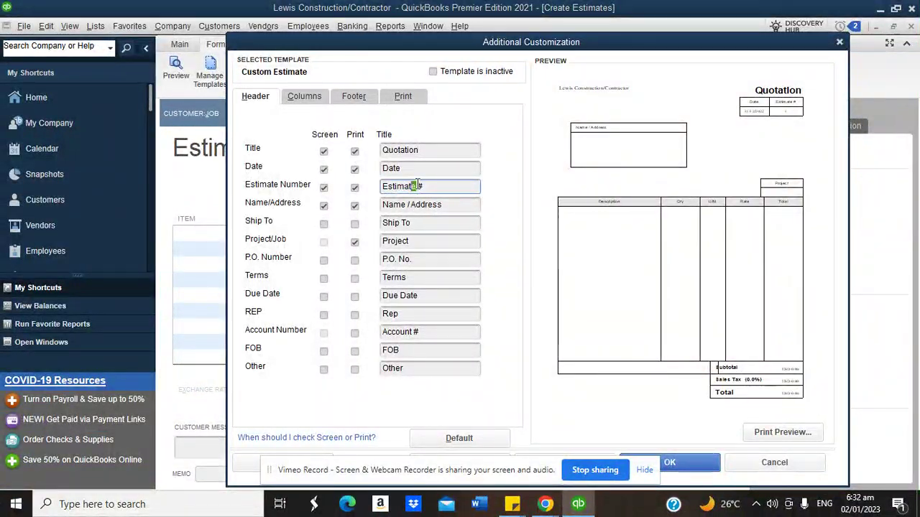
{"action": "key", "text": "BackSpace"}
{"action": "key", "text": "BackSpace"}
{"action": "key", "text": "BackSpace"}
{"action": "key", "text": "BackSpace"}
{"action": "key", "text": "BackSpace"}
{"action": "key", "text": "BackSpace"}
{"action": "type", "text": "Quote"}
{"action": "left_click", "coordinate": [670, 462]}
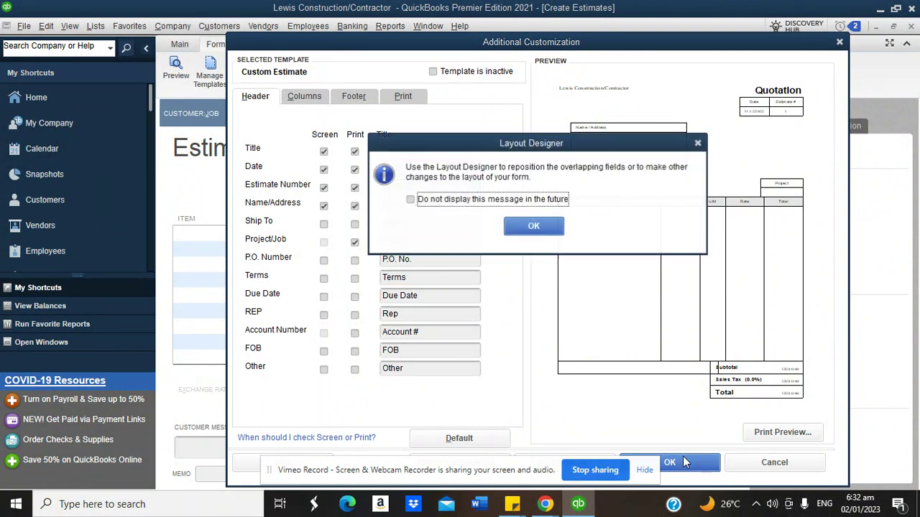
{"action": "left_click", "coordinate": [523, 222]}
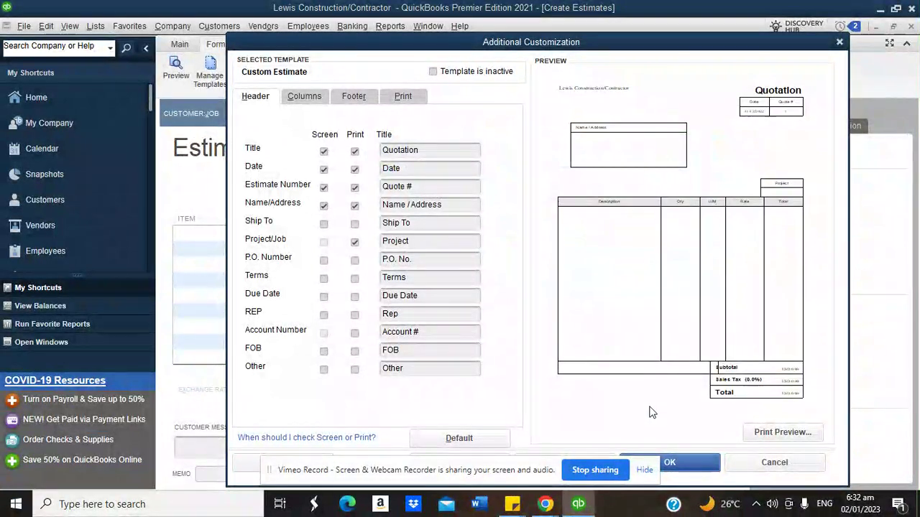
{"action": "left_click", "coordinate": [669, 462]}
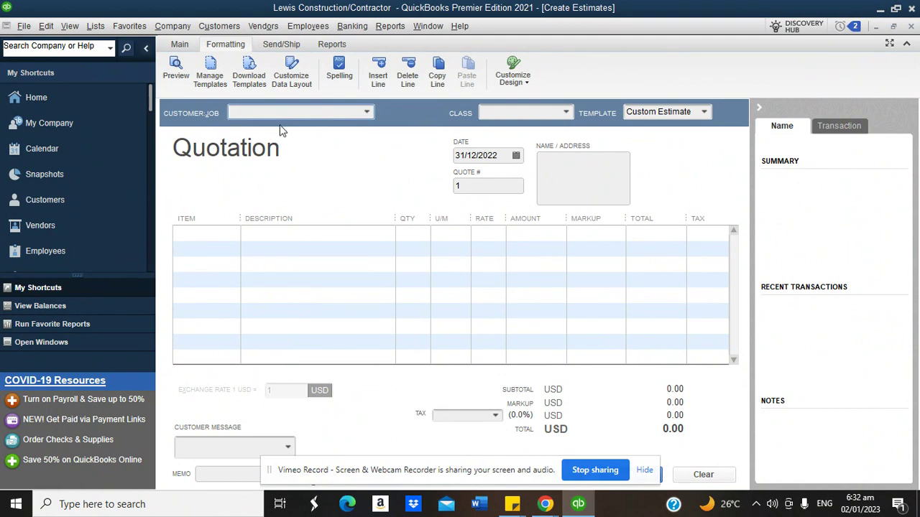
Assign the quotation to the SAP customer's SAP Enterprise Centre job, accepting the default exchange rate
{"action": "left_click", "coordinate": [367, 114]}
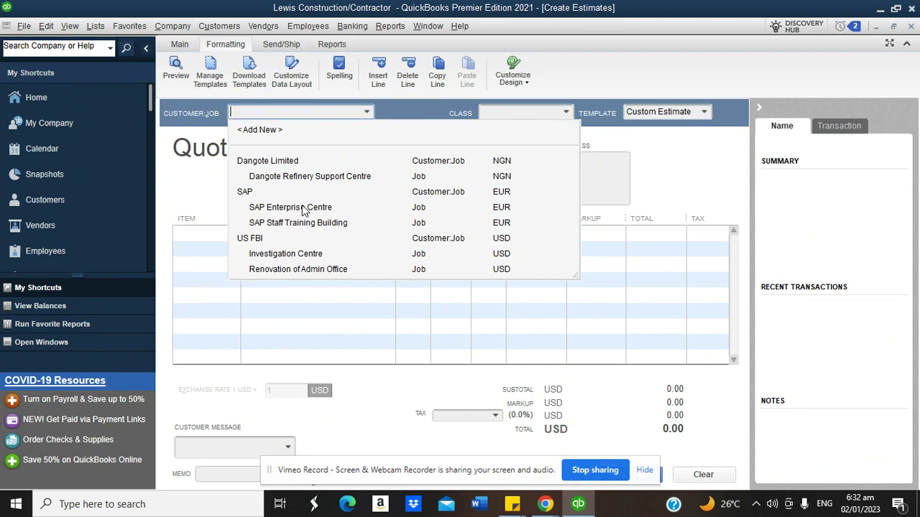
{"action": "left_click", "coordinate": [245, 193]}
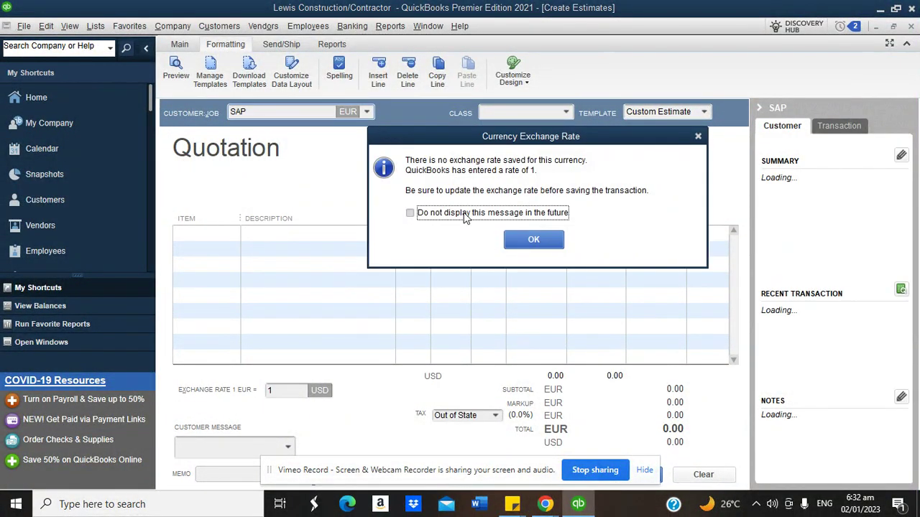
{"action": "left_click", "coordinate": [532, 247]}
{"action": "left_click", "coordinate": [366, 113]}
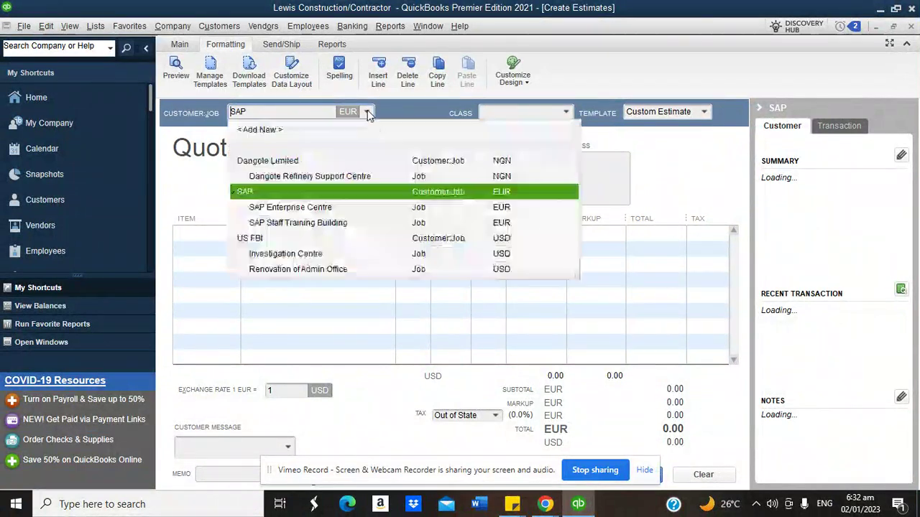
{"action": "left_click", "coordinate": [290, 213]}
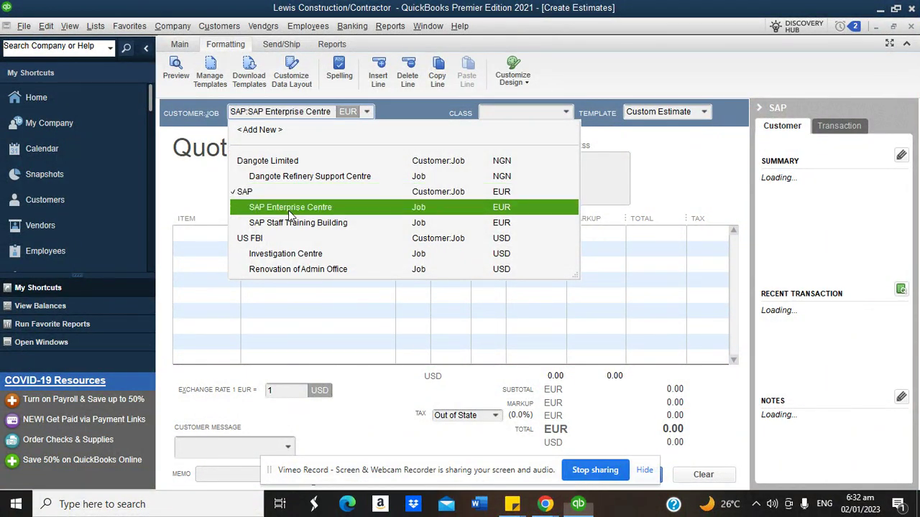
Reconfirm SAP Enterprise Centre as the quotation's customer job
{"action": "left_click", "coordinate": [532, 241]}
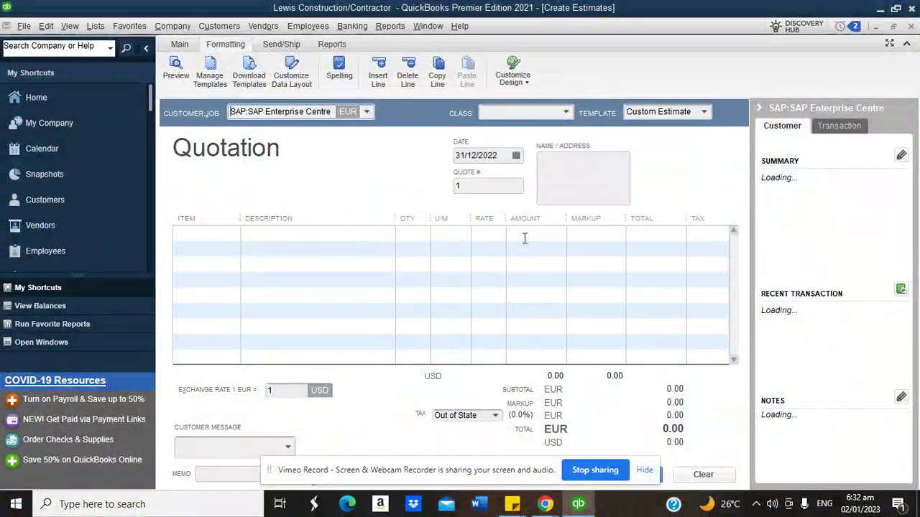
{"action": "left_click", "coordinate": [367, 113]}
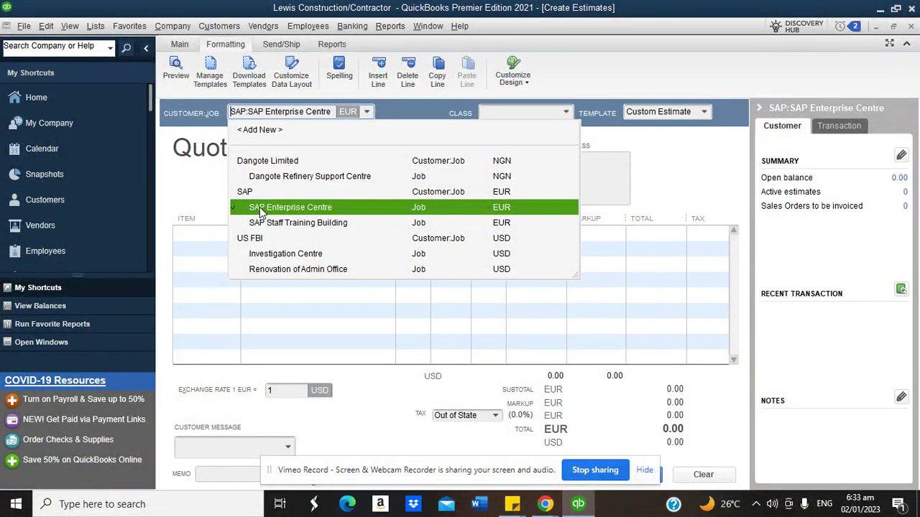
{"action": "left_click", "coordinate": [261, 208]}
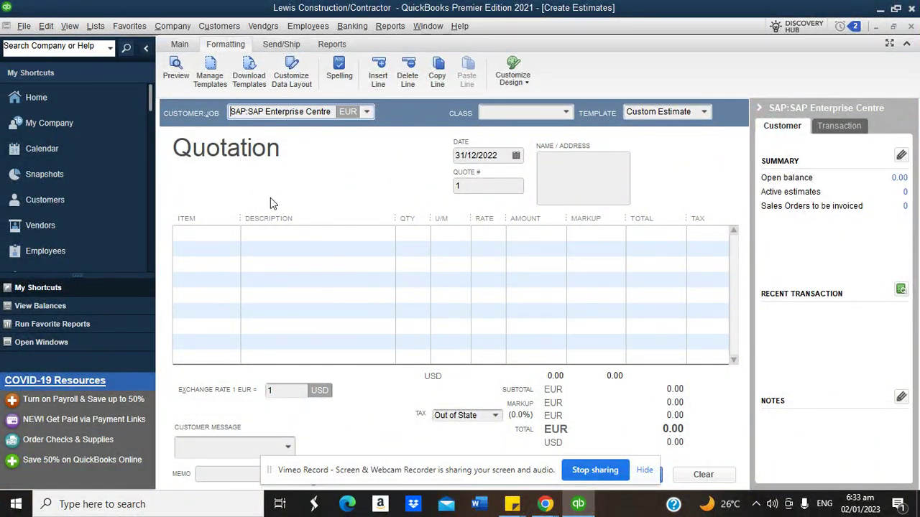
{"action": "left_click", "coordinate": [366, 112]}
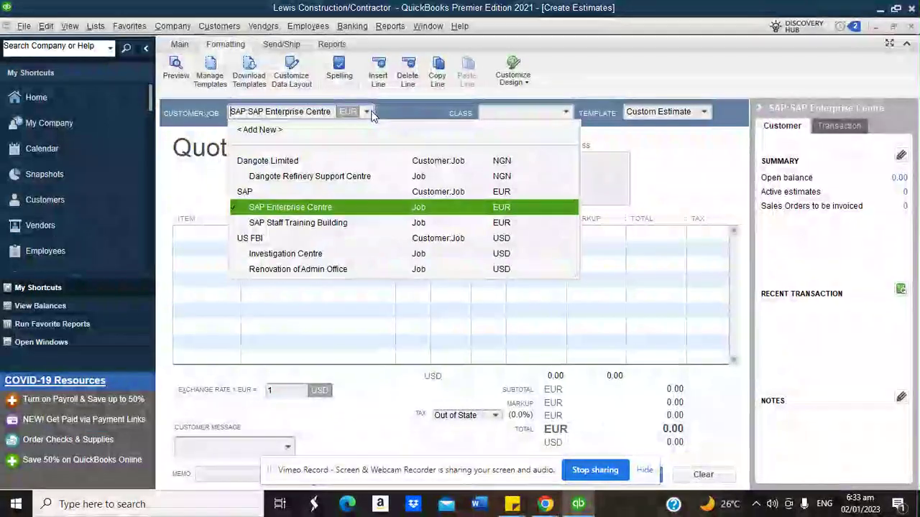
{"action": "left_click", "coordinate": [299, 208]}
Add 04 Concrete, 06 Floor Frame and 08 Roof Frame as the quotation's first three line items
{"action": "left_click", "coordinate": [227, 235]}
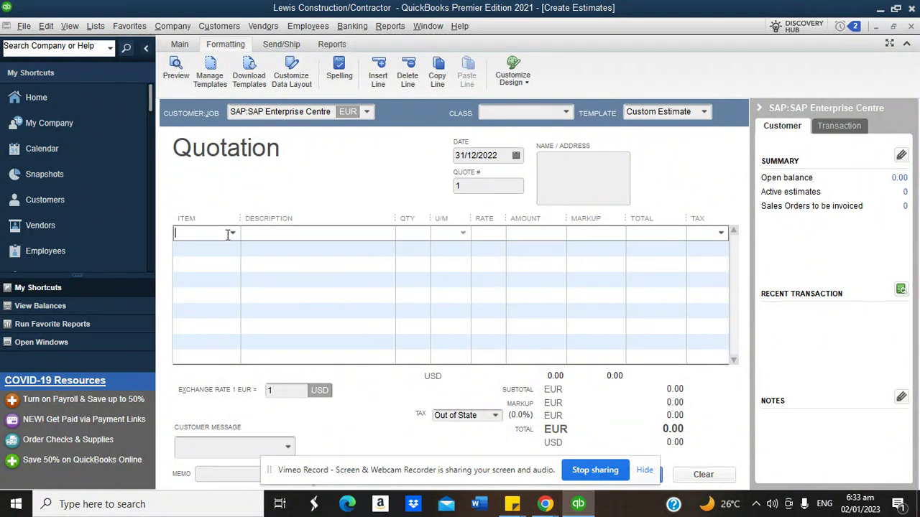
{"action": "left_click", "coordinate": [232, 234]}
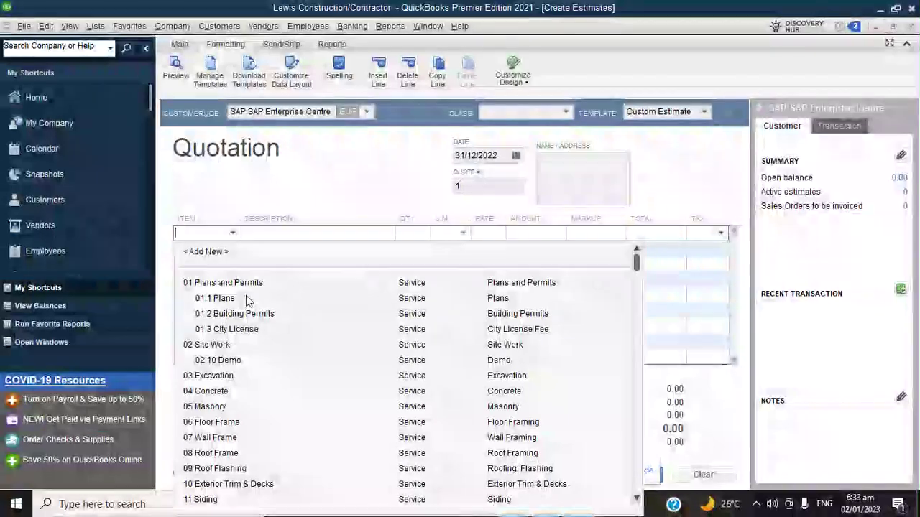
{"action": "left_click", "coordinate": [222, 391]}
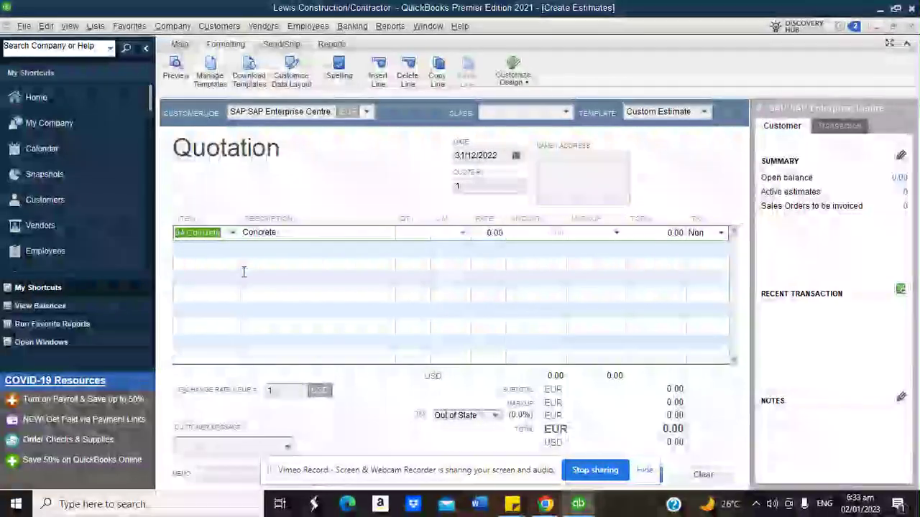
{"action": "left_click", "coordinate": [232, 249]}
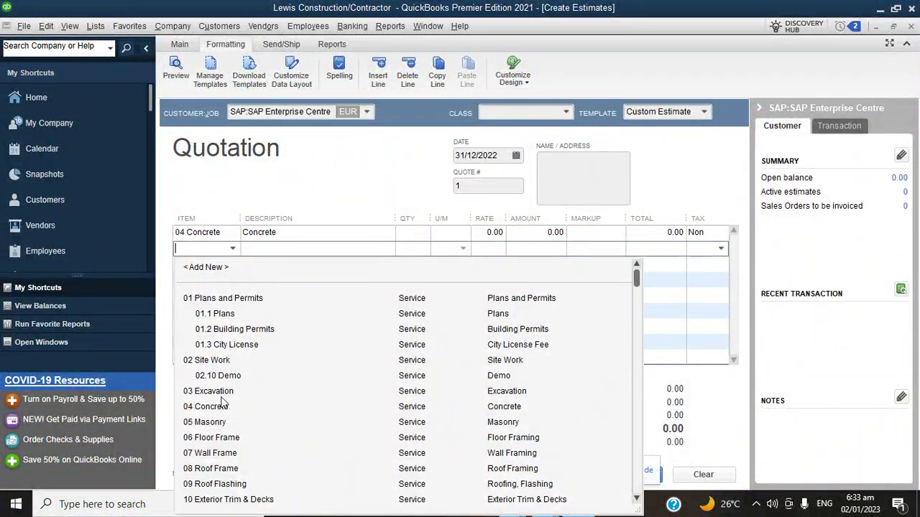
{"action": "left_click", "coordinate": [223, 438]}
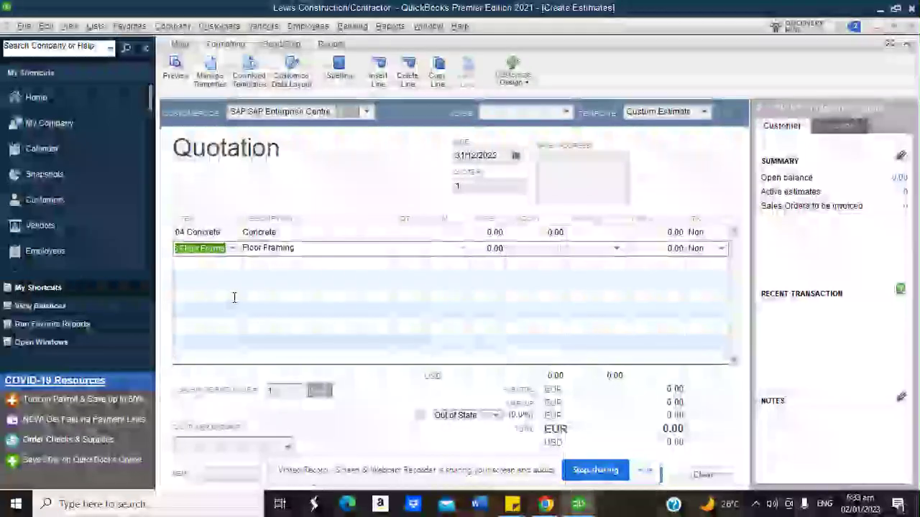
{"action": "left_click", "coordinate": [234, 264]}
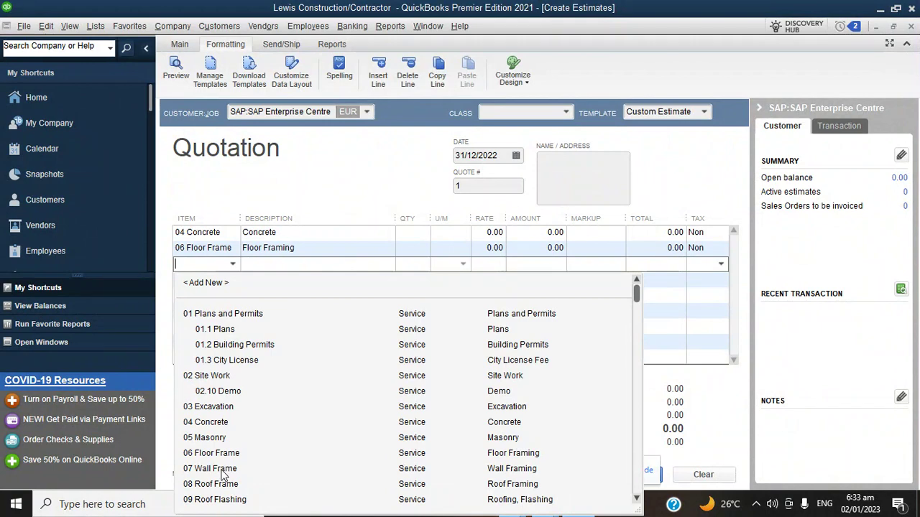
{"action": "left_click", "coordinate": [223, 483]}
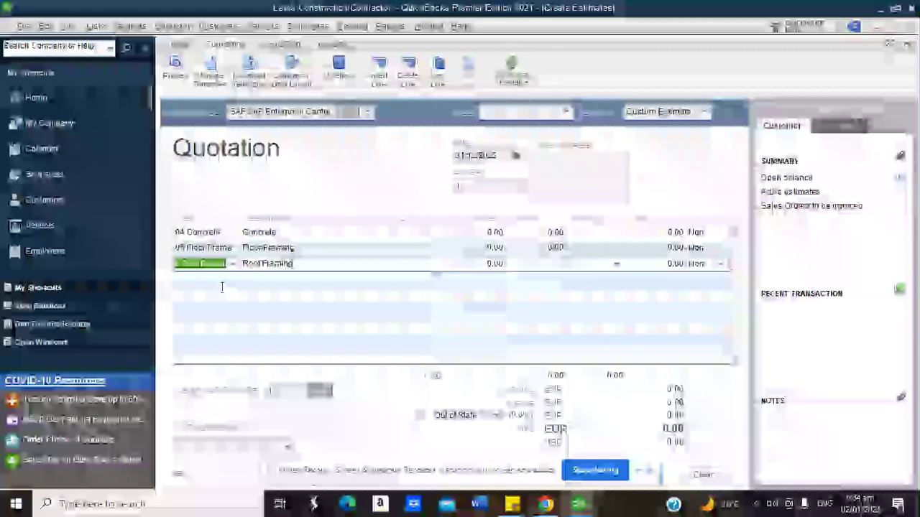
Add 14 Plumbing and 16 Electrical & Lighting as the fourth and fifth line items of the quotation
{"action": "left_click", "coordinate": [234, 280]}
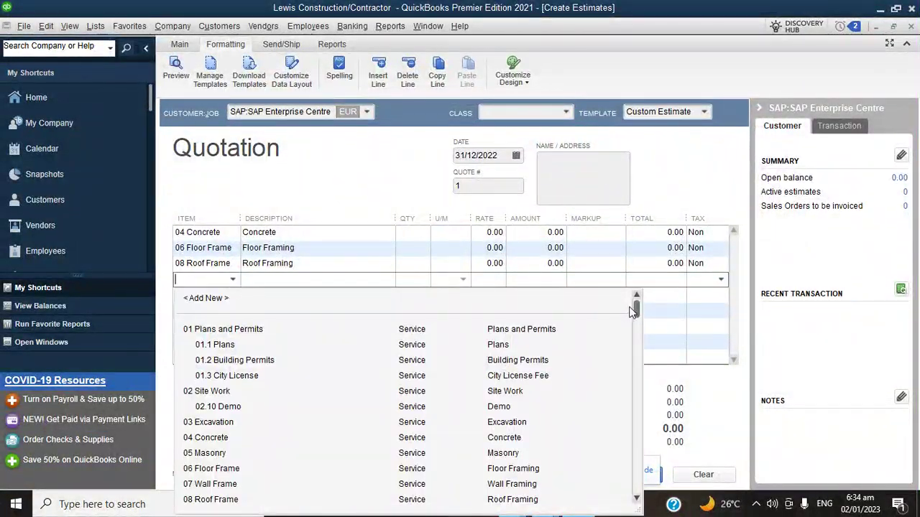
{"action": "left_click_drag", "start_coordinate": [638, 307], "coordinate": [642, 359]}
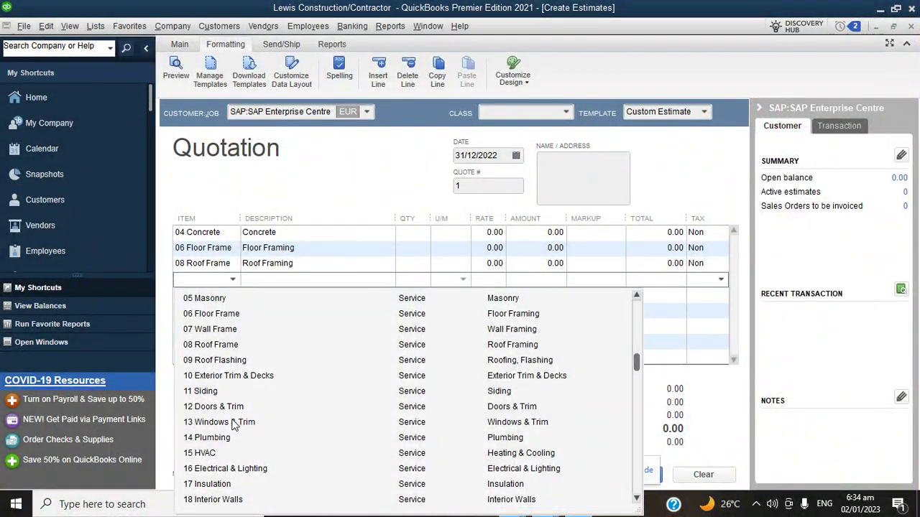
{"action": "left_click", "coordinate": [223, 444]}
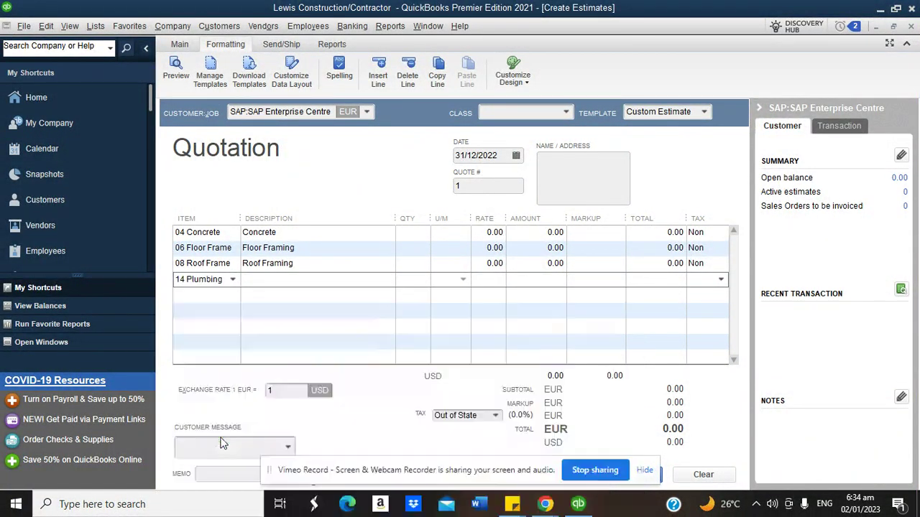
{"action": "left_click", "coordinate": [227, 300]}
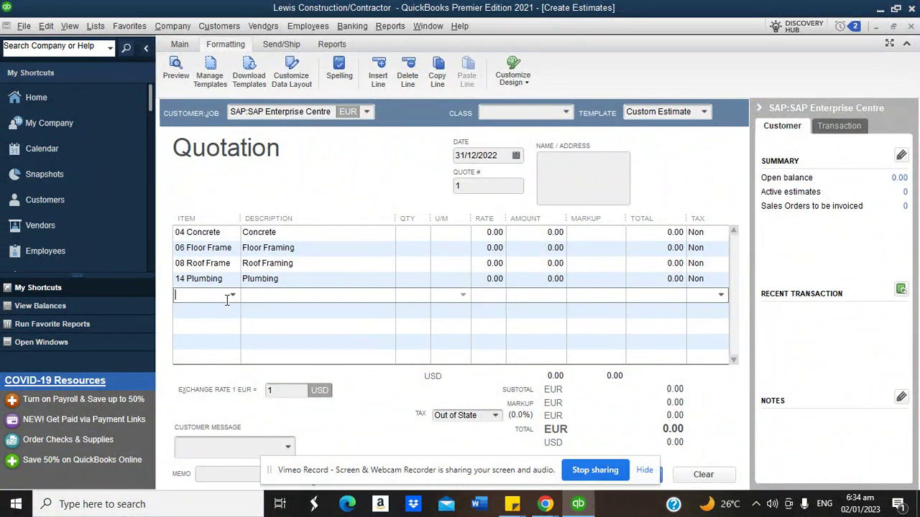
{"action": "type", "text": "ele"}
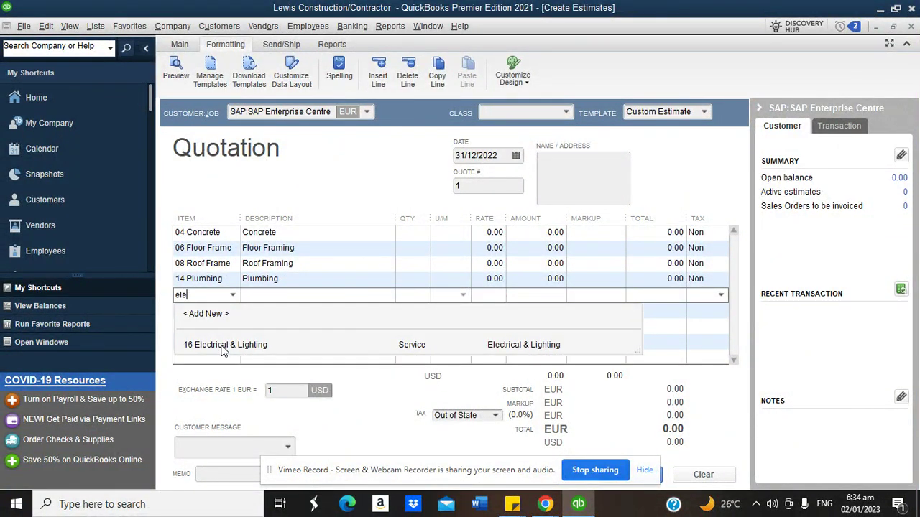
{"action": "left_click", "coordinate": [223, 345]}
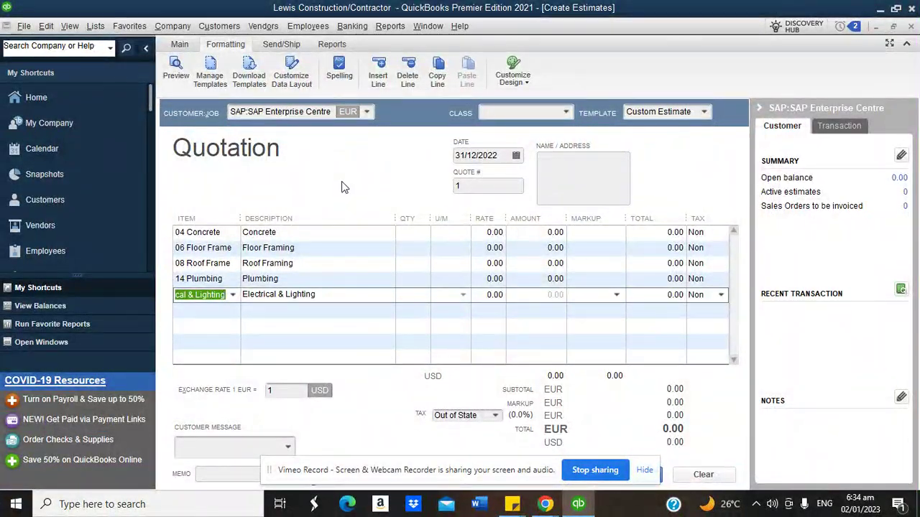
{"action": "left_click", "coordinate": [232, 296]}
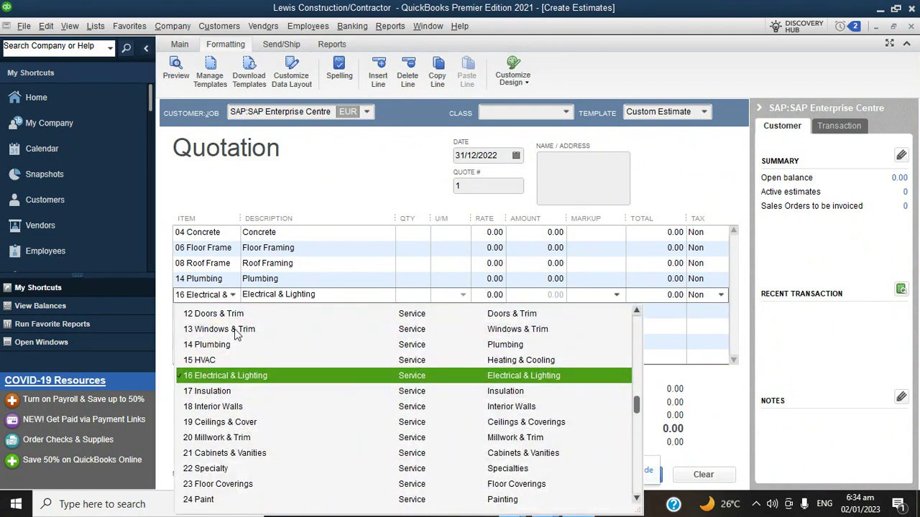
{"action": "left_click", "coordinate": [232, 383]}
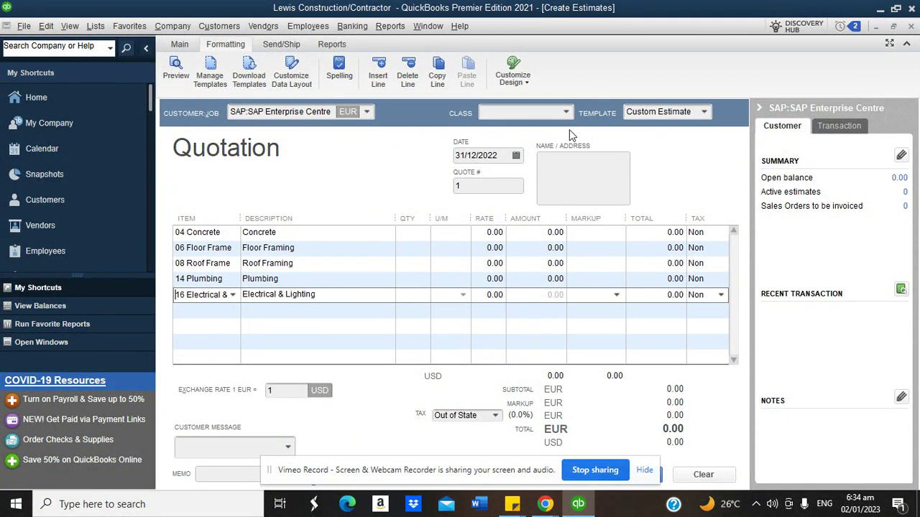
{"action": "left_click", "coordinate": [703, 112]}
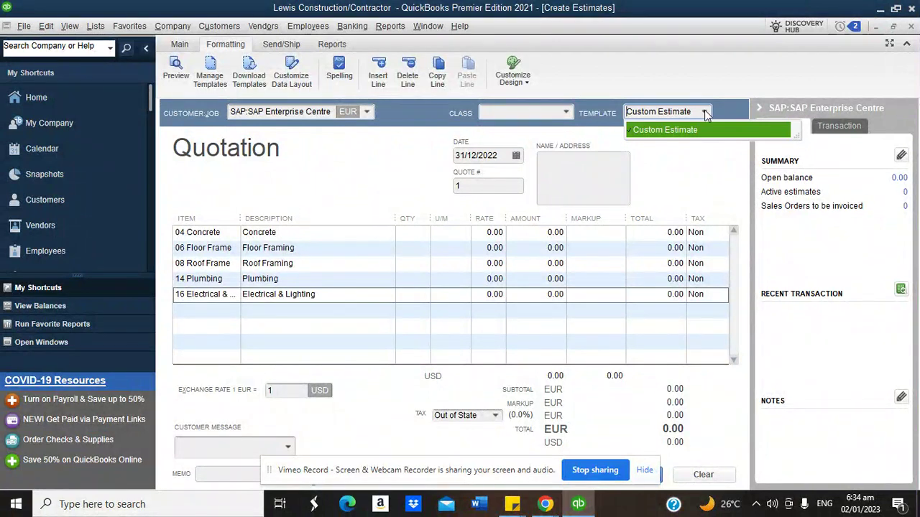
{"action": "left_click", "coordinate": [687, 161]}
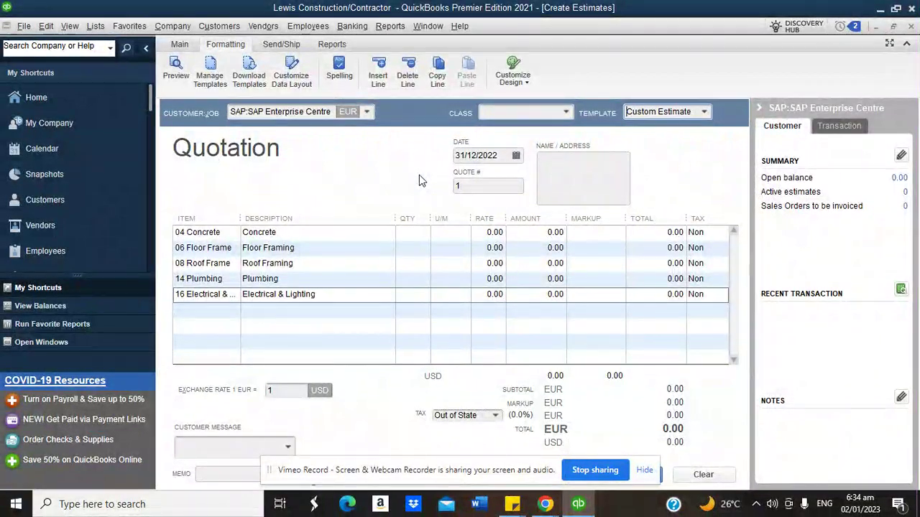
{"action": "left_click", "coordinate": [477, 230]}
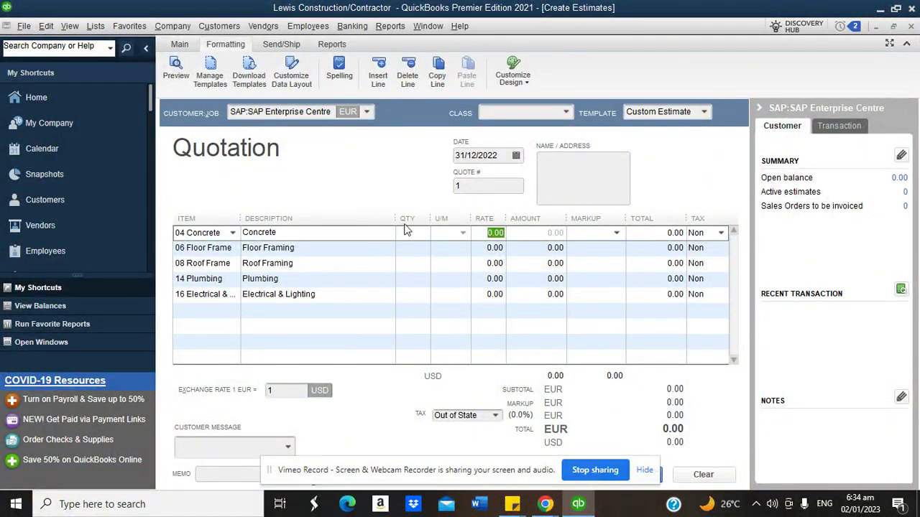
Customize the Custom Estimate template's columns by removing Quantity from both the printed and on-screen form
{"action": "left_click", "coordinate": [299, 69]}
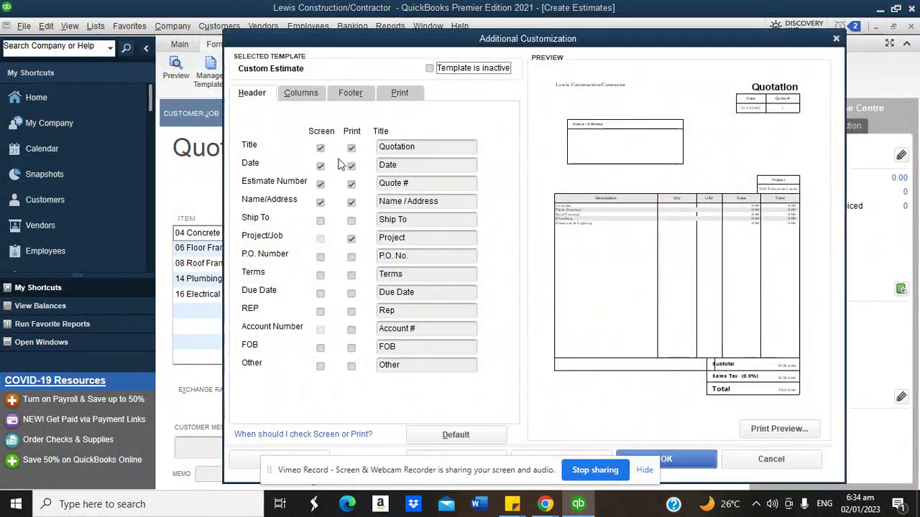
{"action": "left_click", "coordinate": [302, 94]}
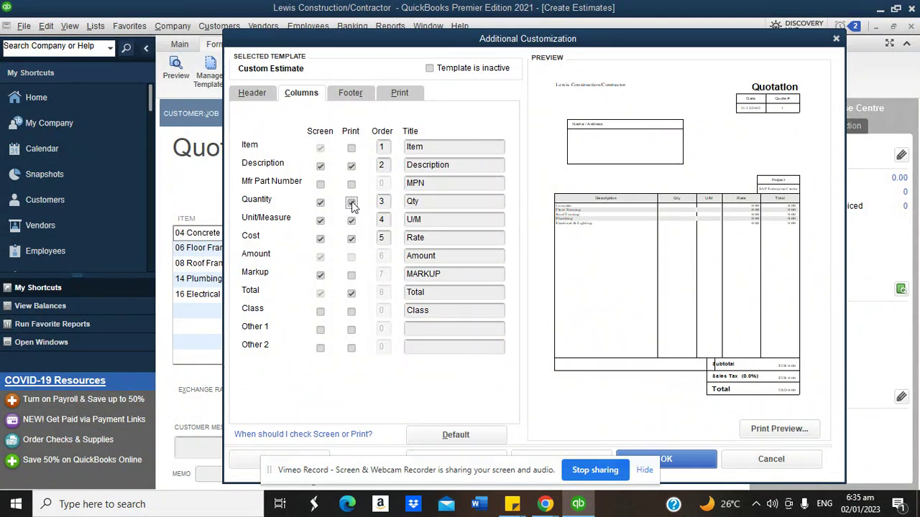
{"action": "left_click", "coordinate": [350, 204]}
{"action": "left_click", "coordinate": [532, 227]}
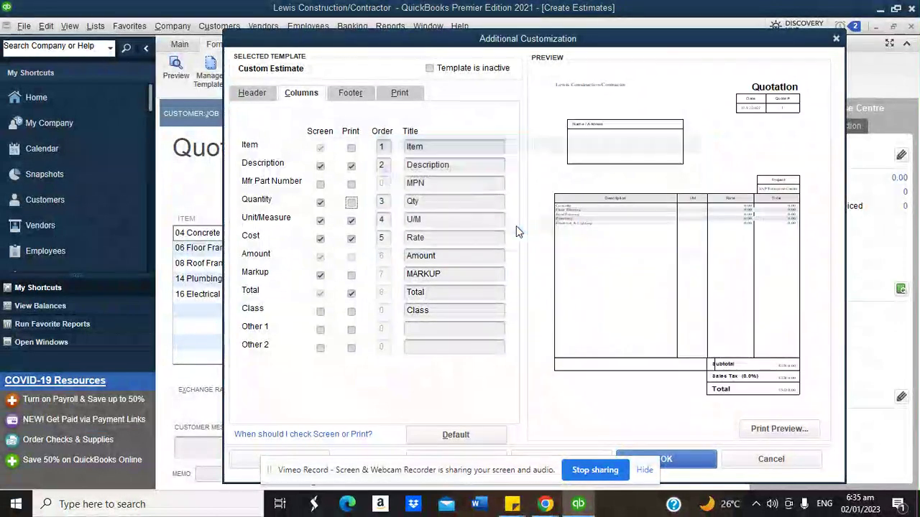
{"action": "left_click", "coordinate": [320, 201]}
{"action": "left_click", "coordinate": [320, 203]}
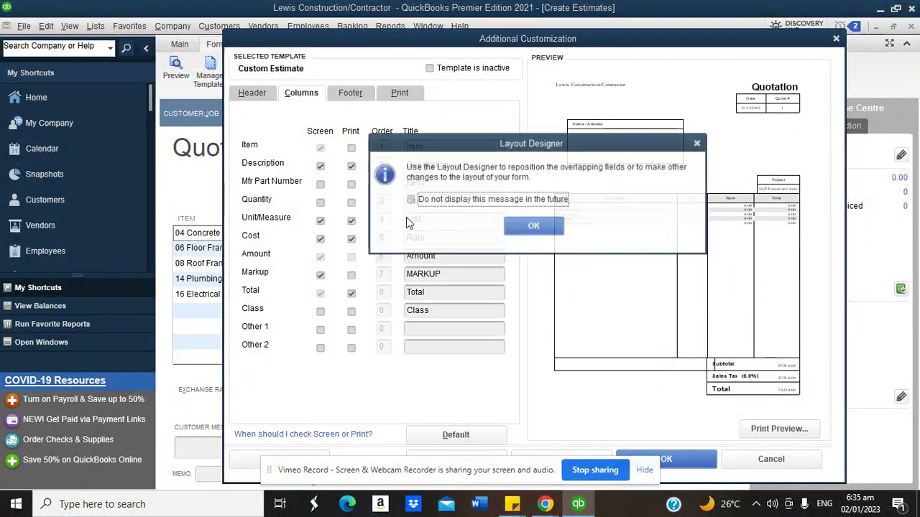
{"action": "left_click", "coordinate": [534, 224]}
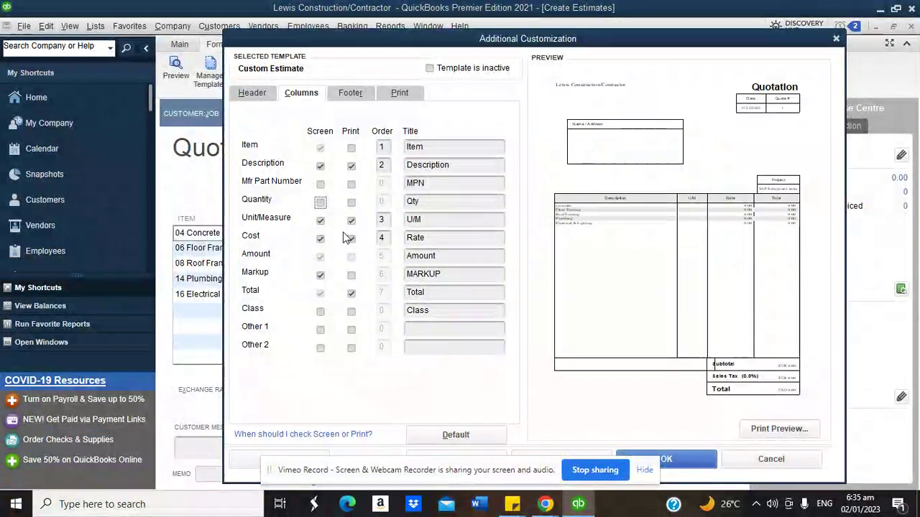
Remove the Unit/Measure column from both the printed and on-screen form
{"action": "left_click", "coordinate": [352, 221]}
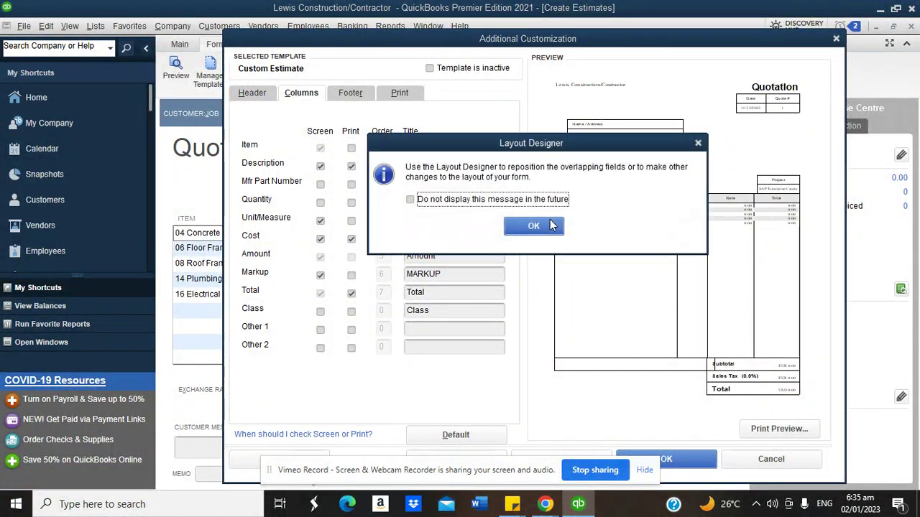
{"action": "left_click", "coordinate": [533, 224]}
{"action": "left_click", "coordinate": [320, 221]}
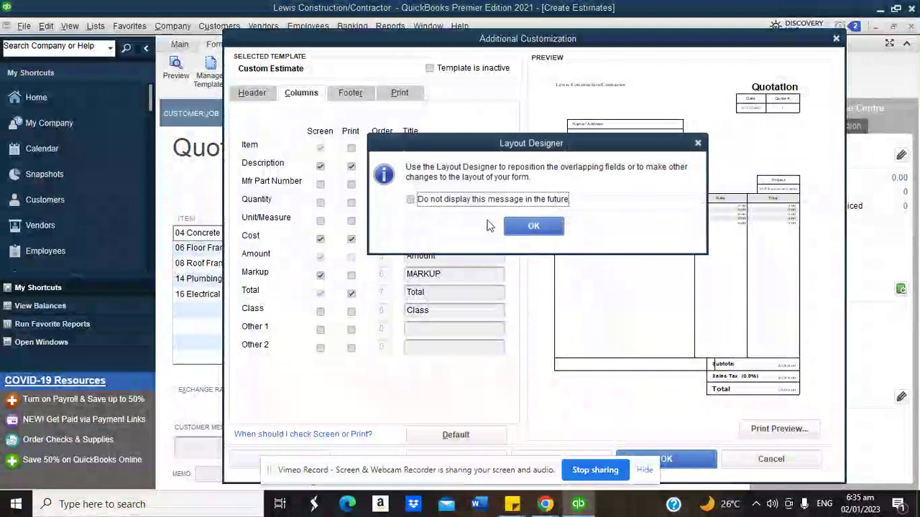
{"action": "left_click", "coordinate": [529, 223]}
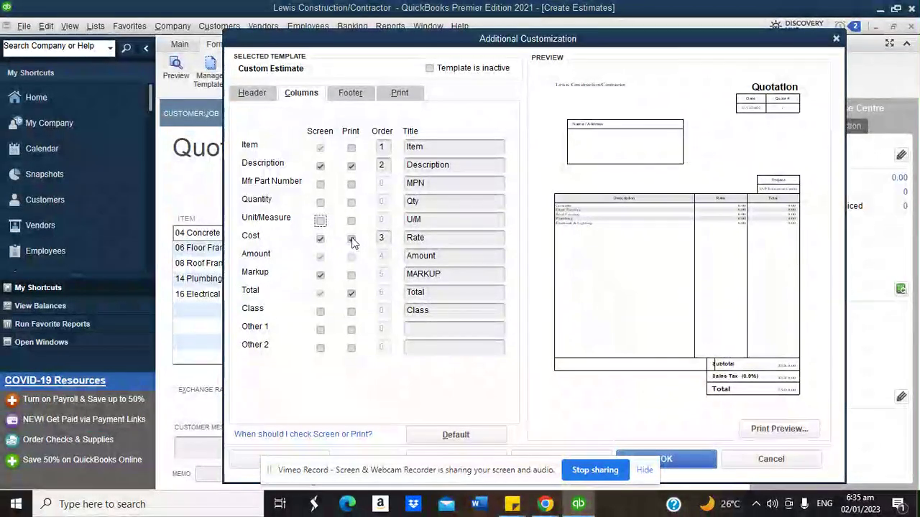
Remove the Cost column from both the printed and on-screen form and apply the template customization
{"action": "left_click", "coordinate": [351, 238]}
{"action": "left_click", "coordinate": [553, 230]}
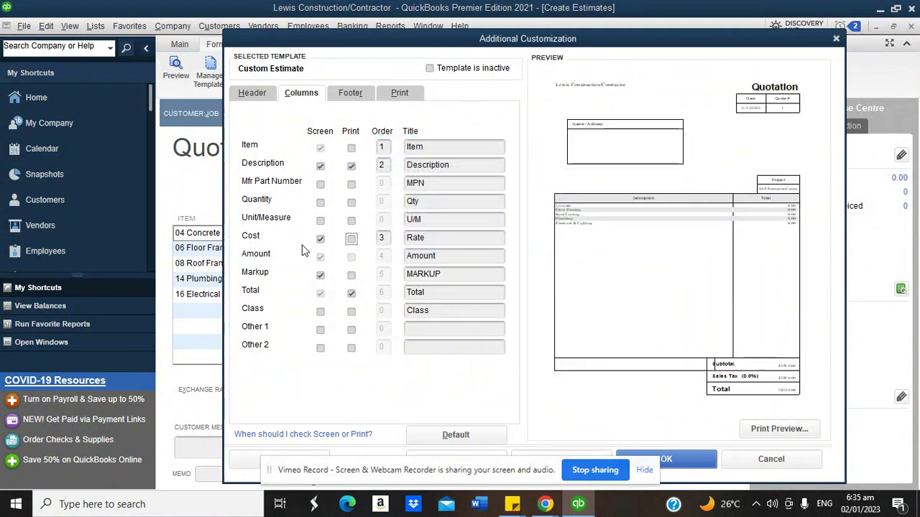
{"action": "left_click", "coordinate": [320, 239]}
{"action": "left_click", "coordinate": [546, 223]}
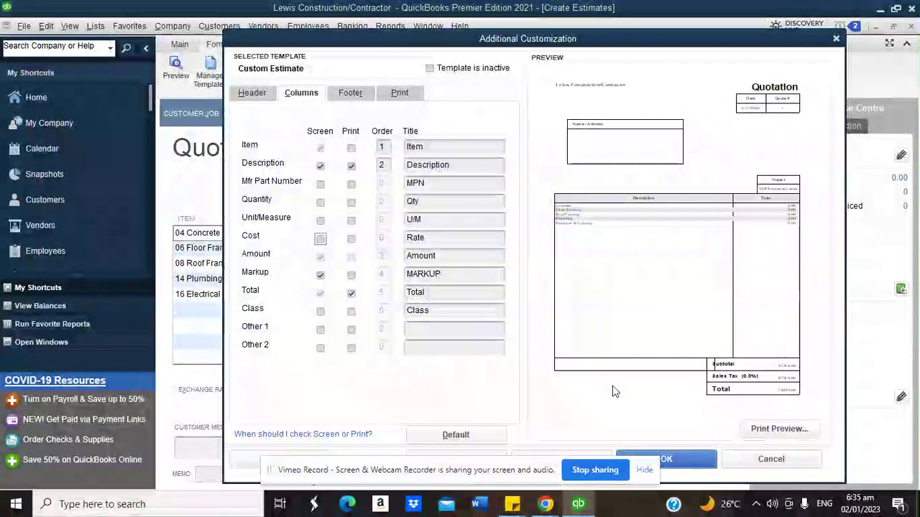
{"action": "left_click", "coordinate": [676, 461]}
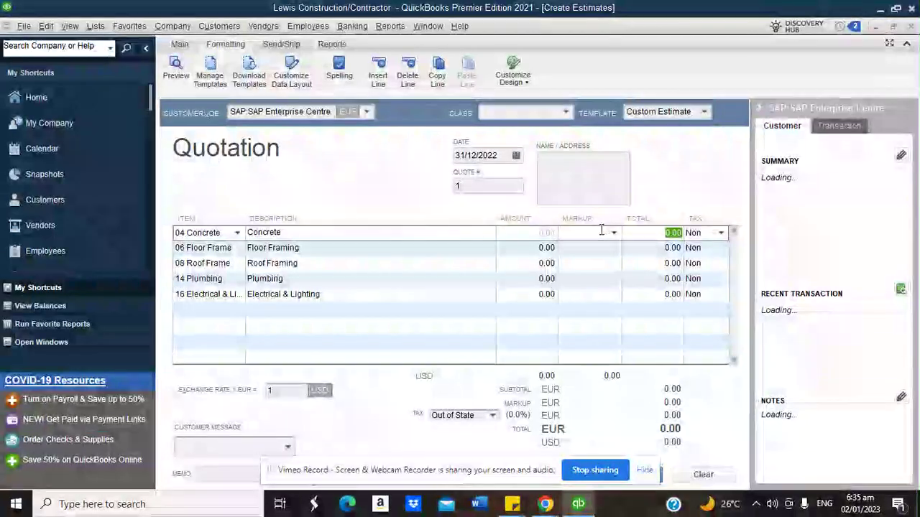
Check the markup options for the Concrete line and dismiss the Price Levels notice
{"action": "left_click", "coordinate": [613, 232]}
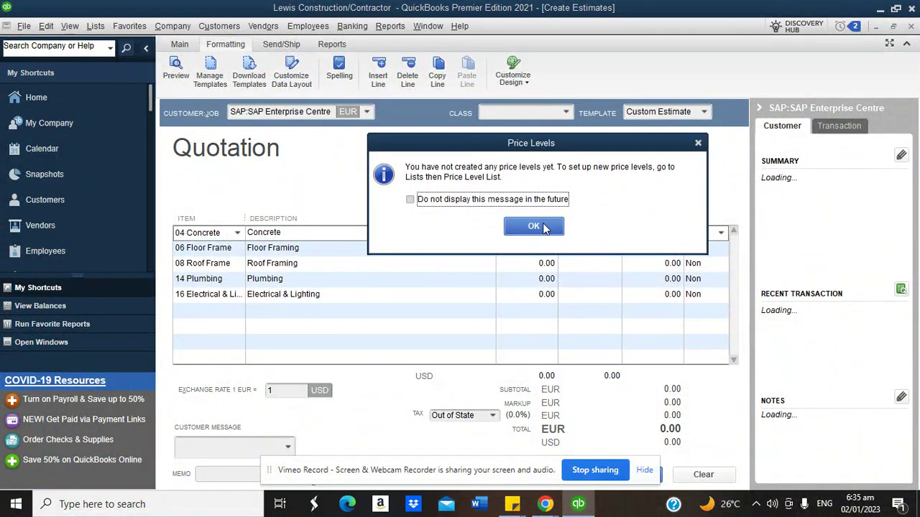
{"action": "left_click", "coordinate": [698, 142]}
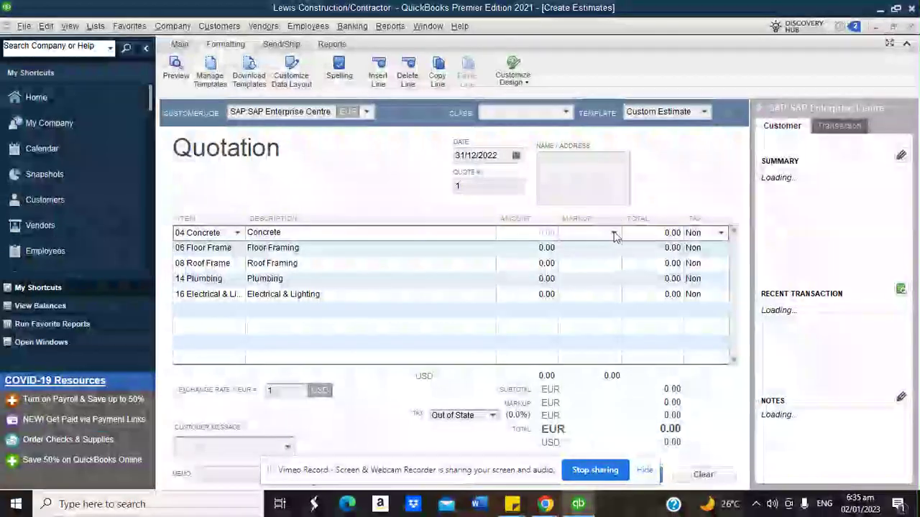
Restore the Cost column on both the printed and on-screen Custom Estimate form and apply the template customization
{"action": "left_click", "coordinate": [526, 249]}
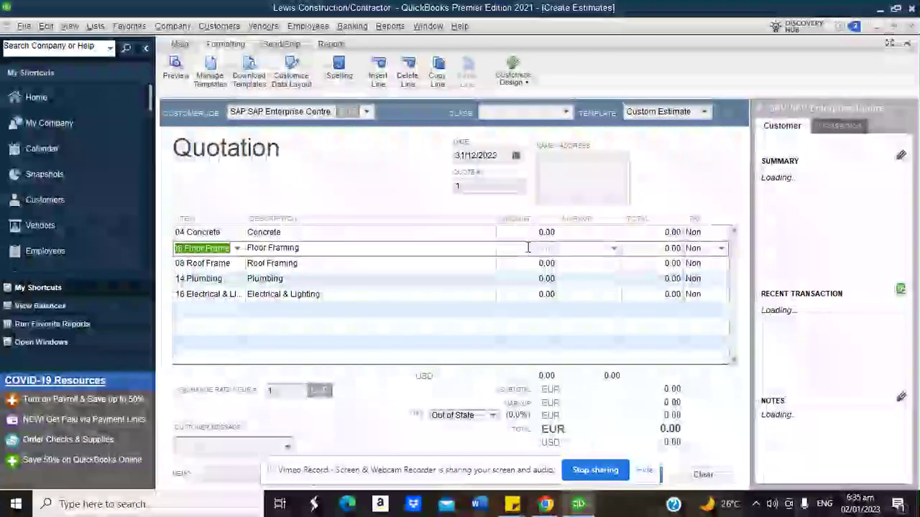
{"action": "left_click", "coordinate": [289, 79]}
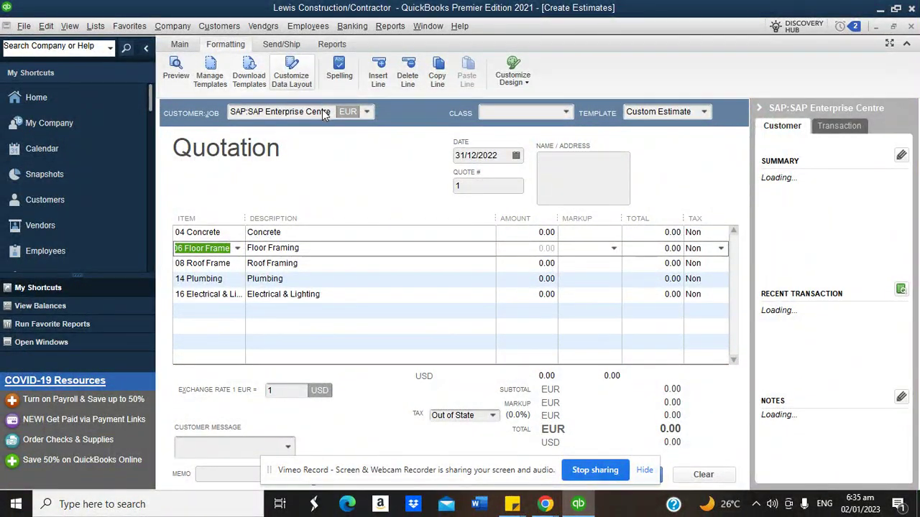
{"action": "left_click", "coordinate": [306, 91]}
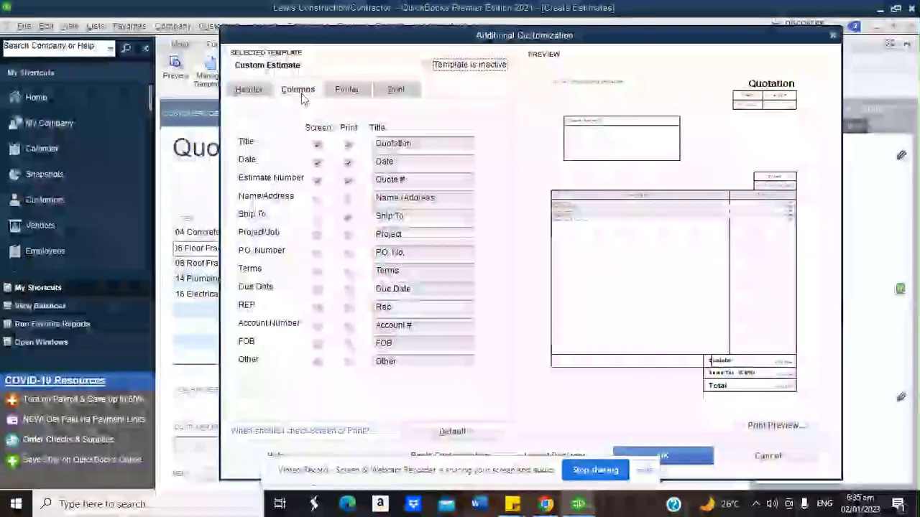
{"action": "left_click", "coordinate": [348, 235]}
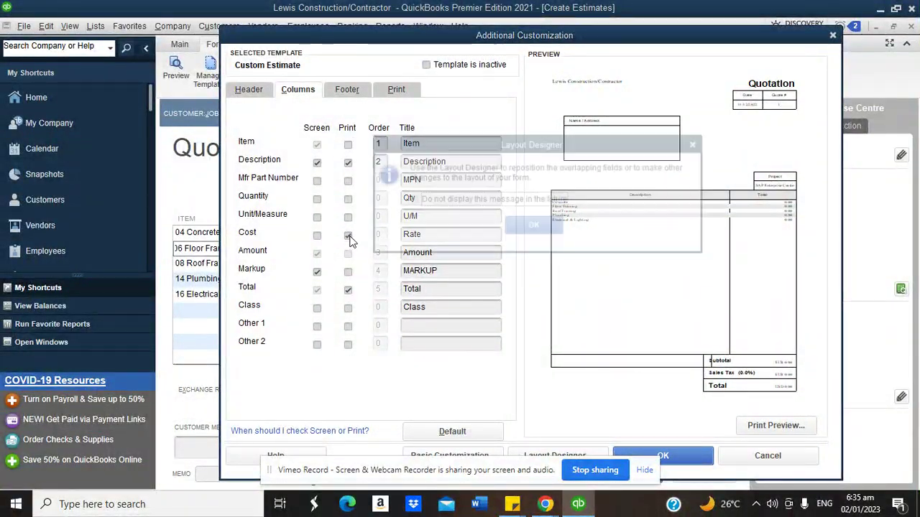
{"action": "left_click", "coordinate": [578, 226]}
{"action": "left_click", "coordinate": [316, 236]}
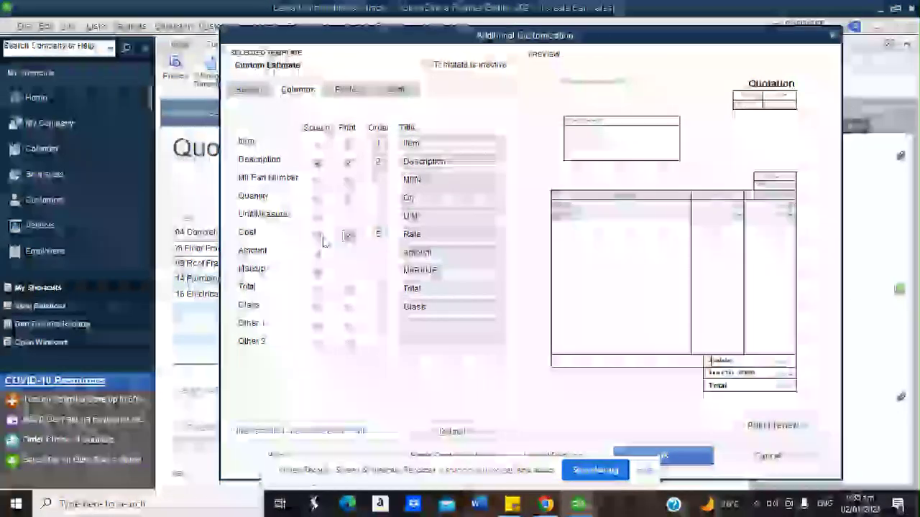
{"action": "left_click", "coordinate": [521, 227]}
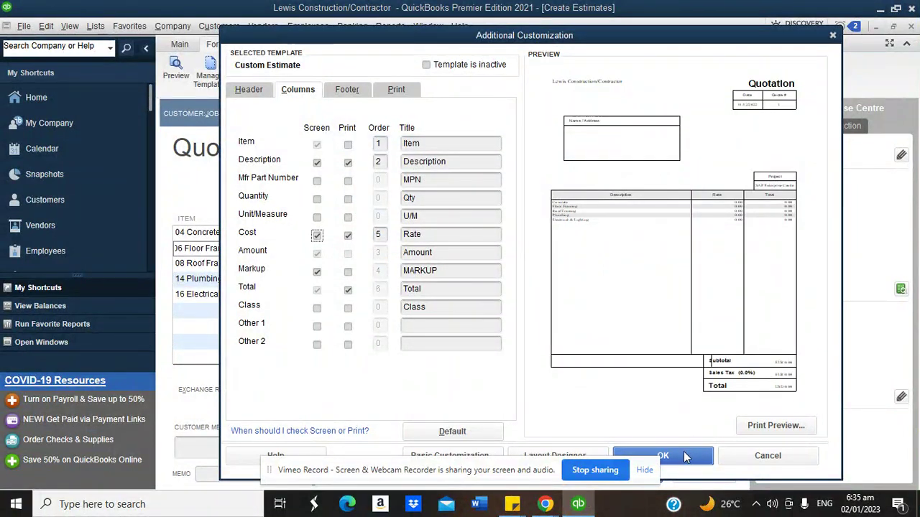
{"action": "left_click", "coordinate": [686, 456]}
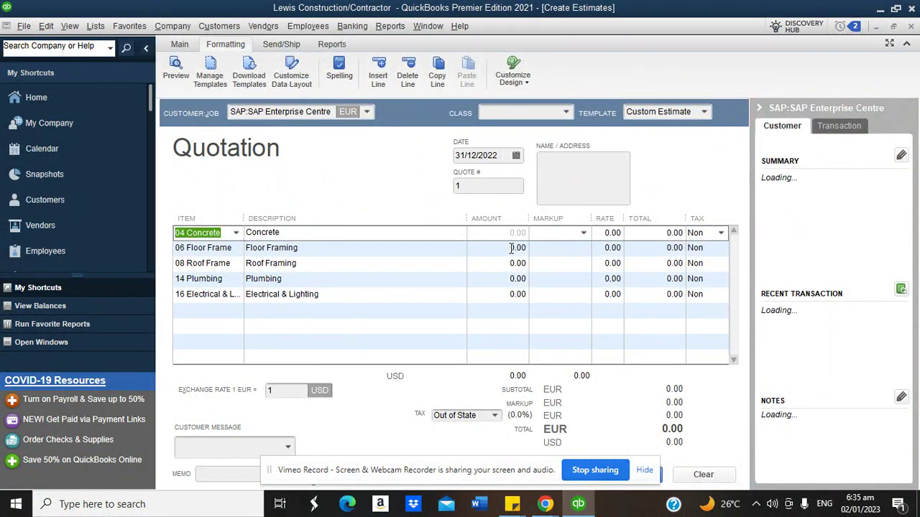
Enter quotation rates of 45,000 for Concrete, 70,000 for Floor Framing and 89,000 for Roof Framing
{"action": "left_click", "coordinate": [604, 235]}
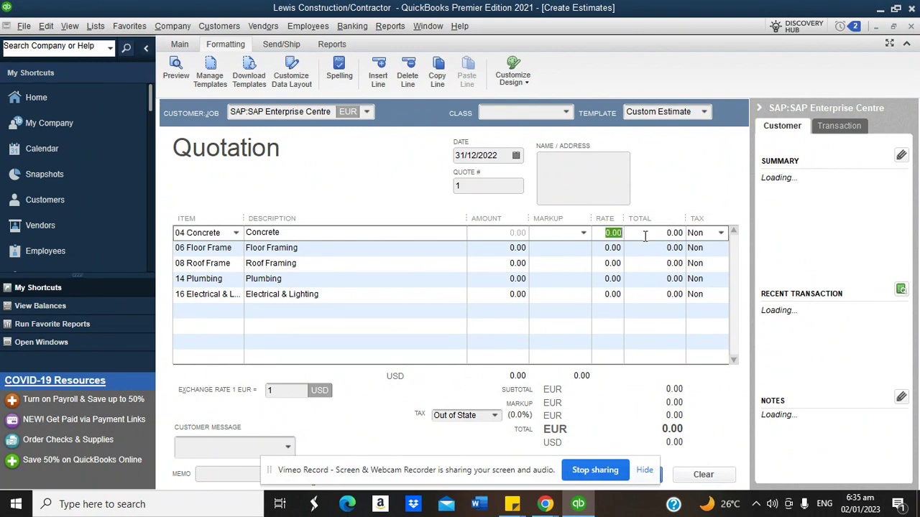
{"action": "type", "text": "45000"}
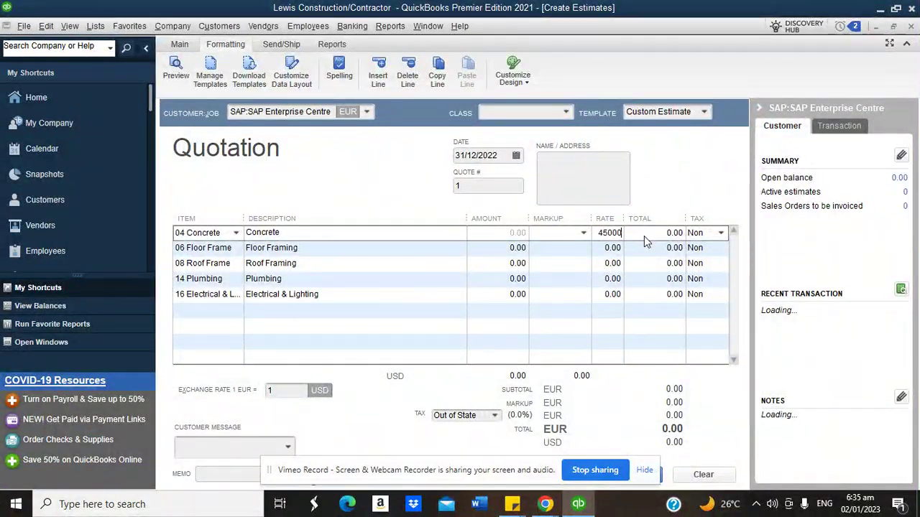
{"action": "left_click", "coordinate": [605, 248]}
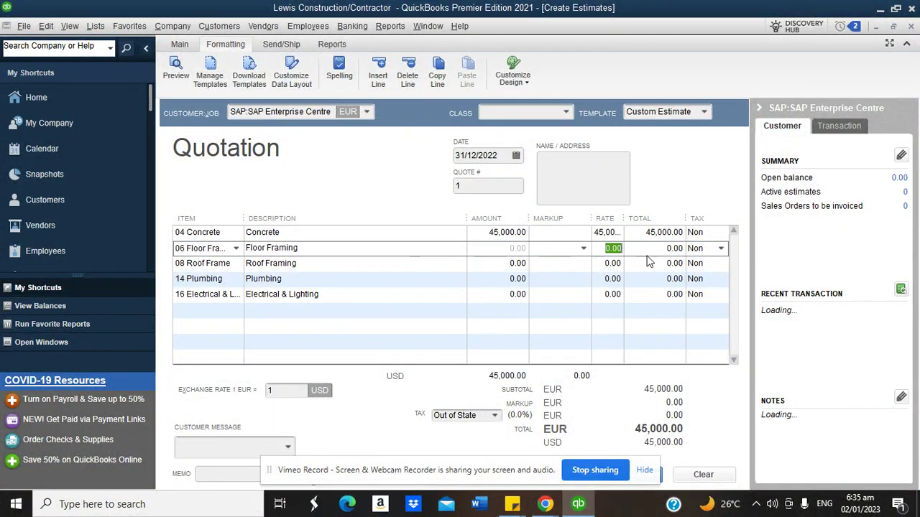
{"action": "type", "text": "70000"}
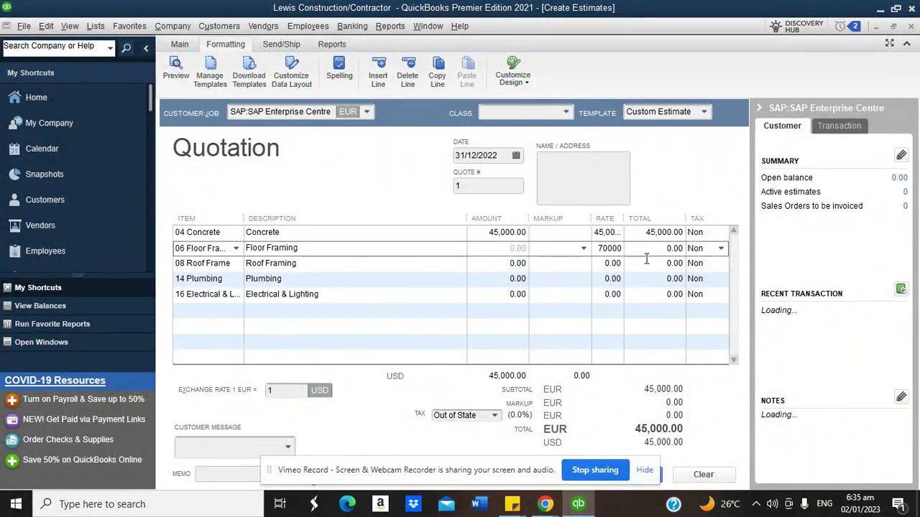
{"action": "left_click", "coordinate": [603, 263]}
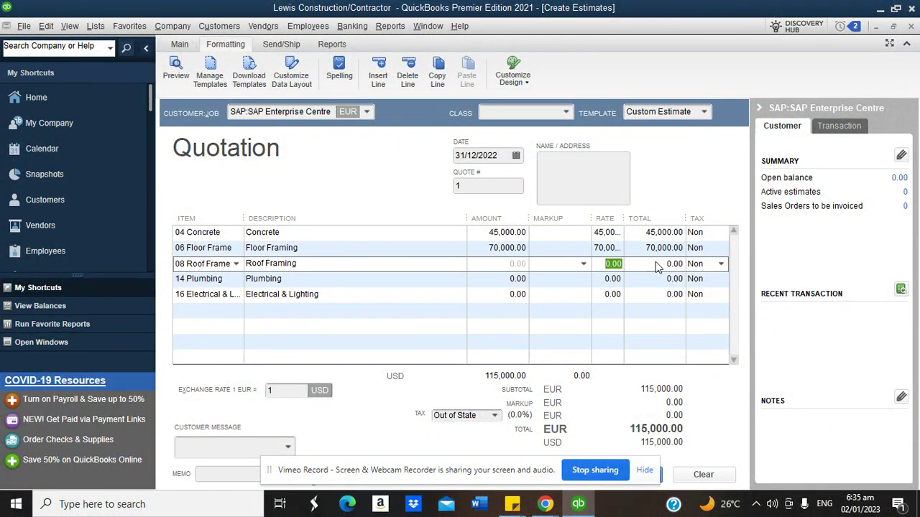
{"action": "type", "text": "89,000"}
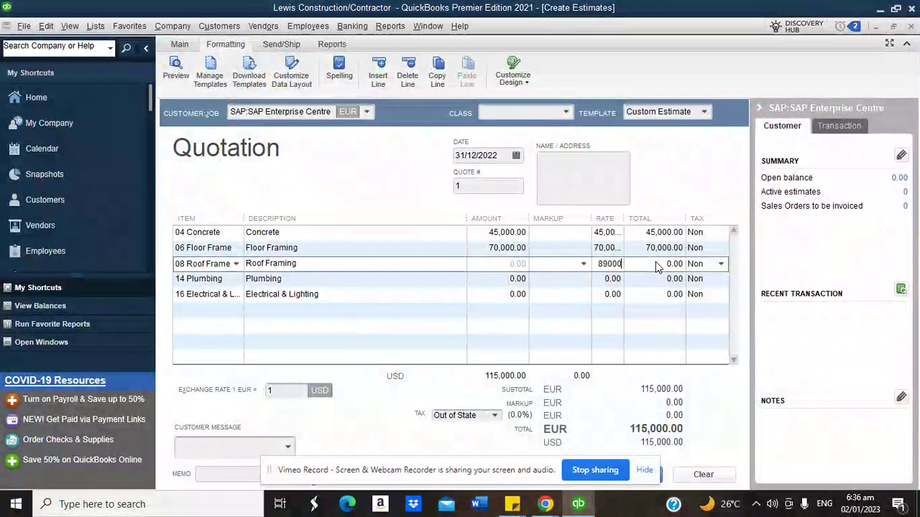
Enter quotation rates of 10,000 for Plumbing and 12,000 for Electrical & Lighting
{"action": "left_click", "coordinate": [600, 279]}
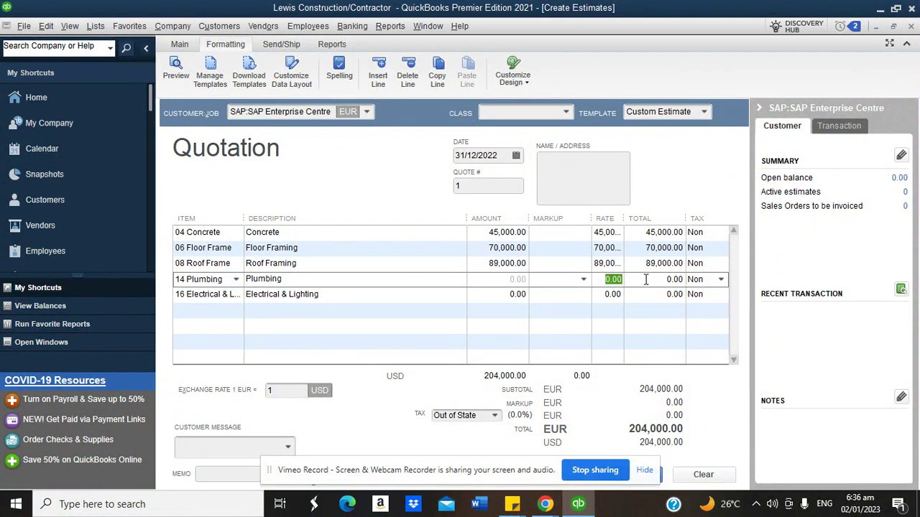
{"action": "type", "text": "10,000"}
{"action": "left_click", "coordinate": [600, 295]}
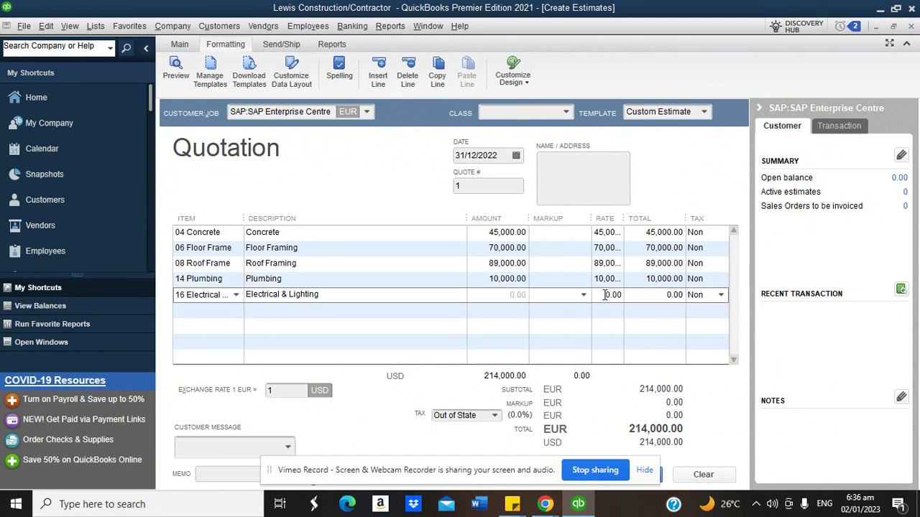
{"action": "type", "text": "1"}
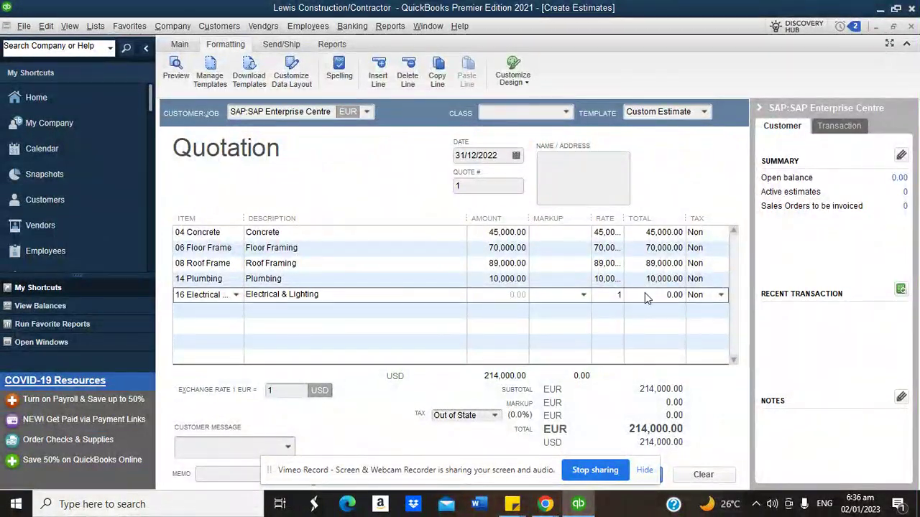
{"action": "type", "text": "2000"}
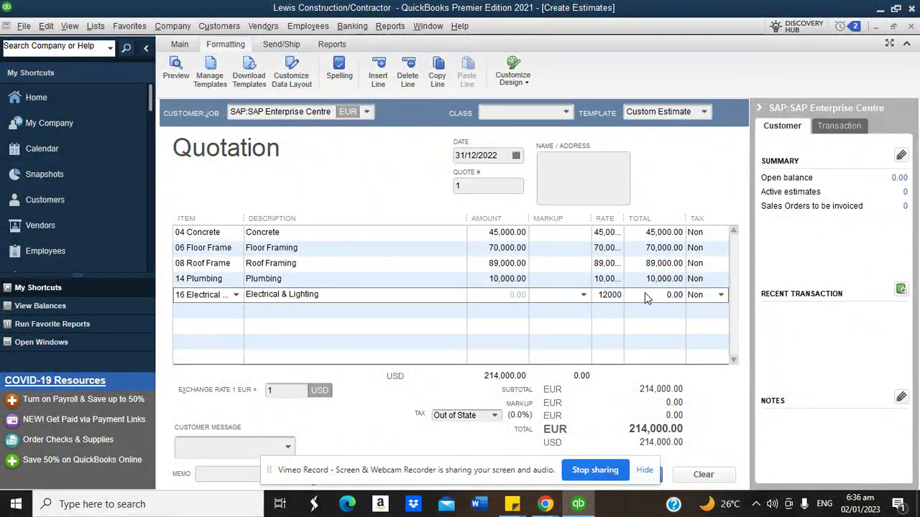
{"action": "left_click", "coordinate": [446, 299]}
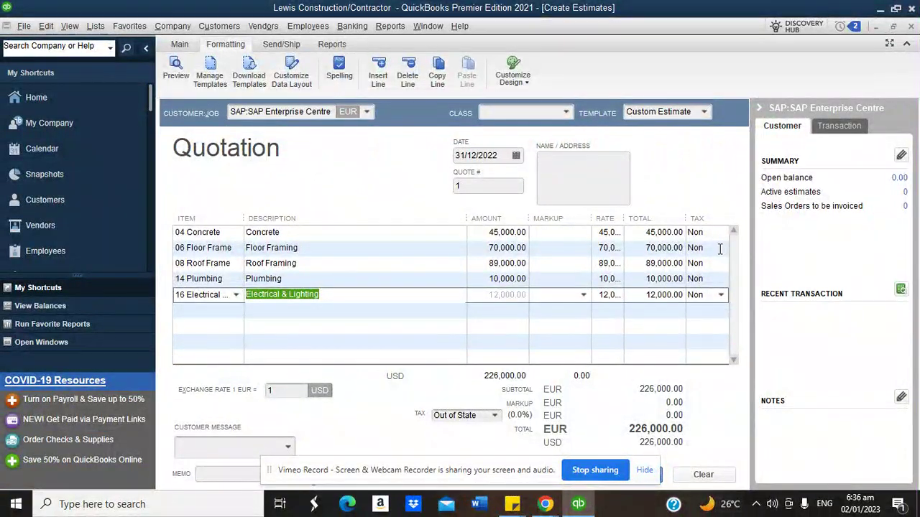
Change the tax code to Tax on the Concrete, Floor Framing and Roof Framing lines
{"action": "left_click", "coordinate": [713, 235]}
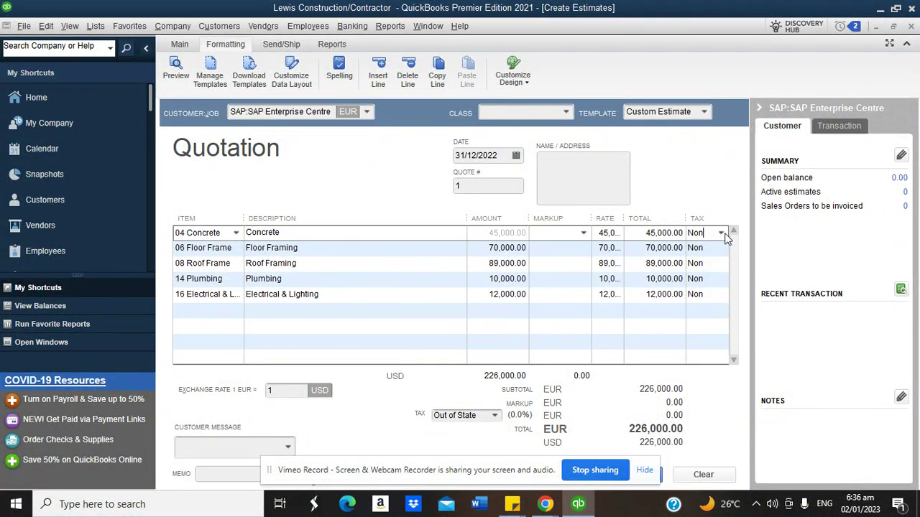
{"action": "left_click", "coordinate": [722, 236]}
{"action": "left_click", "coordinate": [673, 282]}
{"action": "left_click", "coordinate": [716, 248]}
{"action": "left_click", "coordinate": [719, 250]}
{"action": "left_click", "coordinate": [693, 298]}
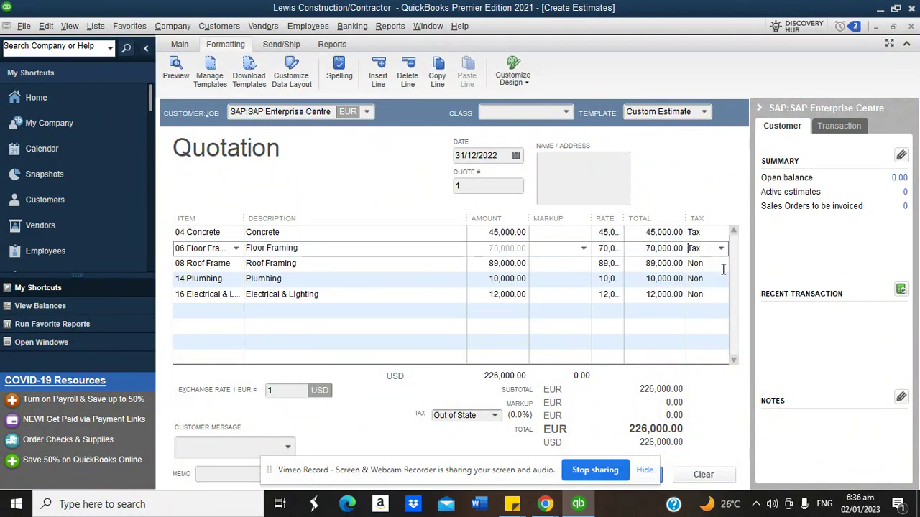
{"action": "left_click", "coordinate": [711, 263]}
{"action": "left_click", "coordinate": [721, 263]}
{"action": "left_click", "coordinate": [698, 313]}
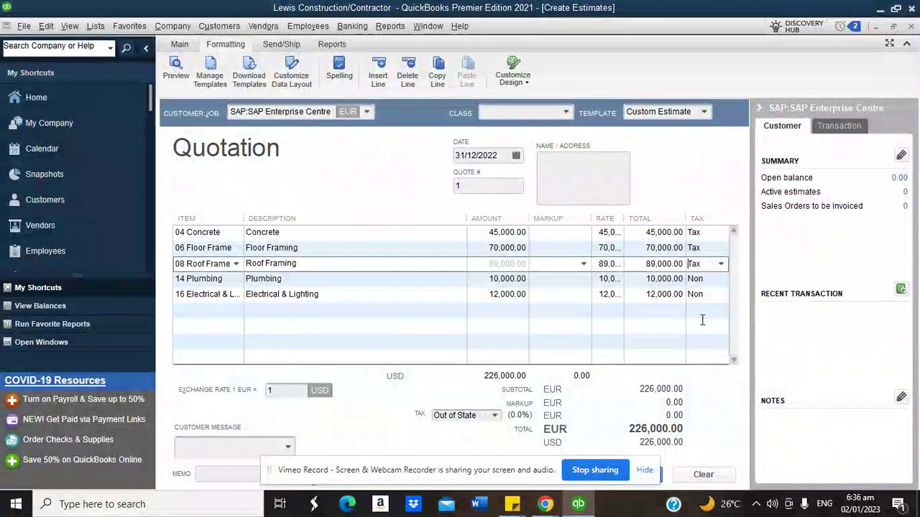
Change the tax code to Tax on the Plumbing and Electrical & Lighting lines, and apply the Salex Tax item to the quotation
{"action": "left_click", "coordinate": [717, 280]}
{"action": "left_click", "coordinate": [721, 281]}
{"action": "left_click", "coordinate": [703, 329]}
{"action": "left_click", "coordinate": [717, 295]}
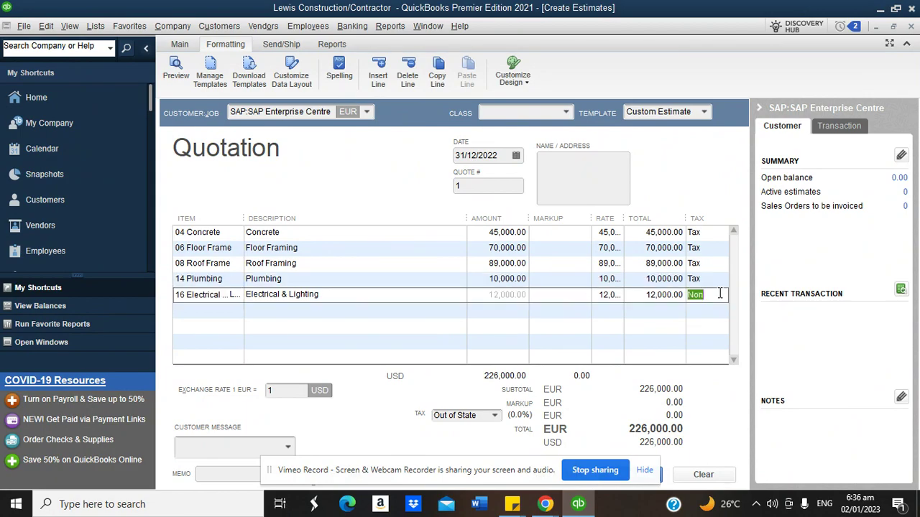
{"action": "left_click", "coordinate": [721, 295]}
{"action": "left_click", "coordinate": [692, 344]}
{"action": "left_click", "coordinate": [495, 416]}
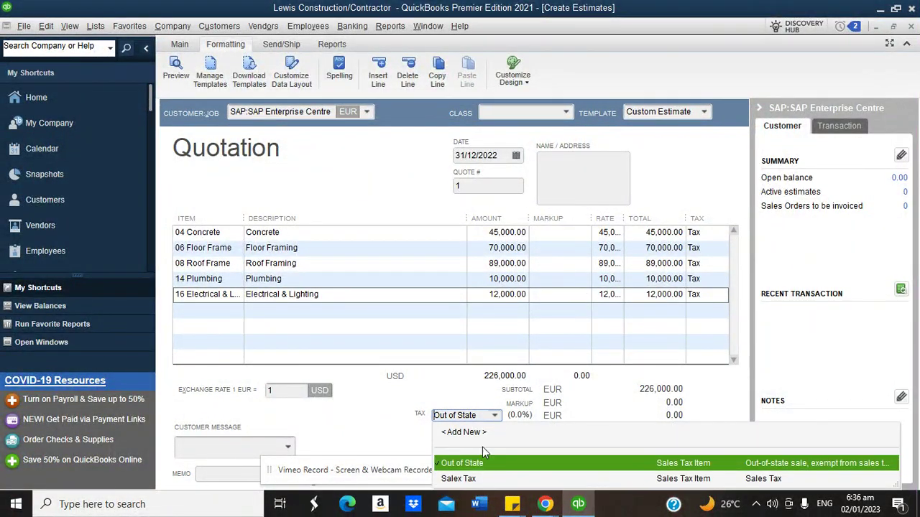
{"action": "left_click", "coordinate": [458, 479]}
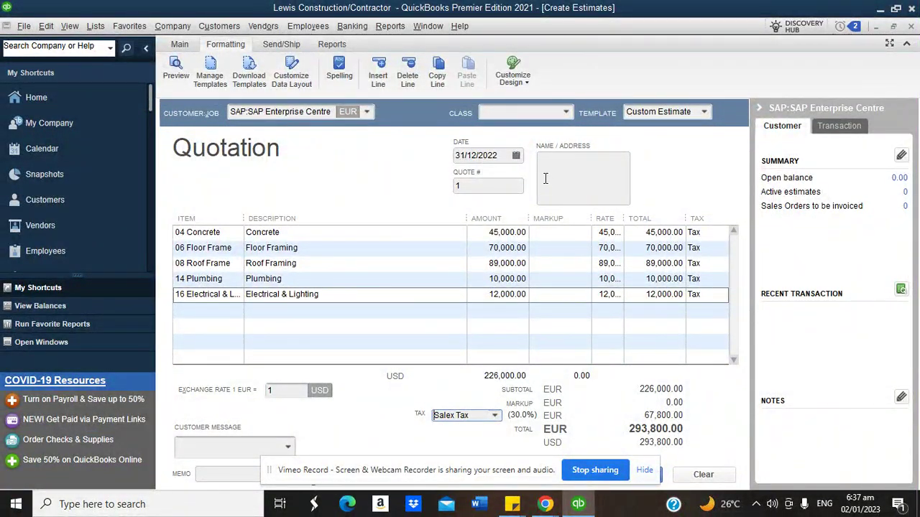
Set the quotation date to 01/01/2023 and dismiss the currency exchange rate notice
{"action": "left_click", "coordinate": [516, 156]}
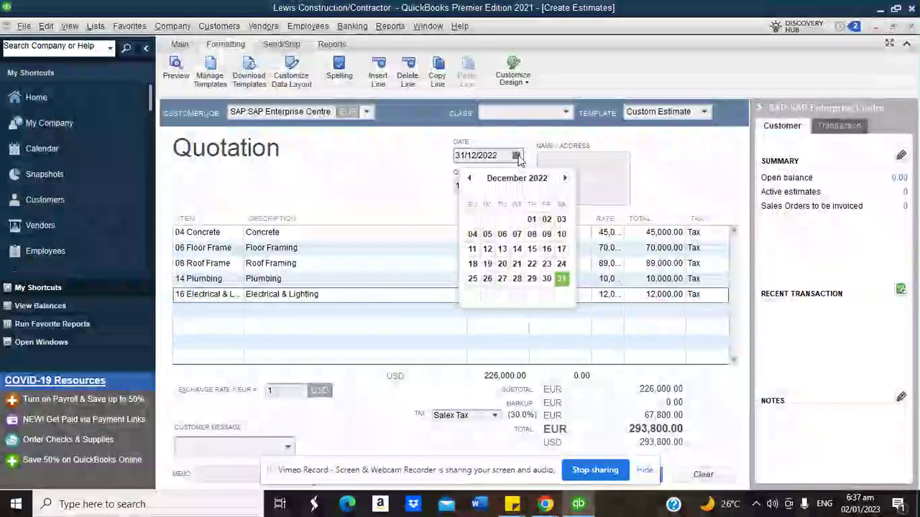
{"action": "left_click", "coordinate": [565, 179]}
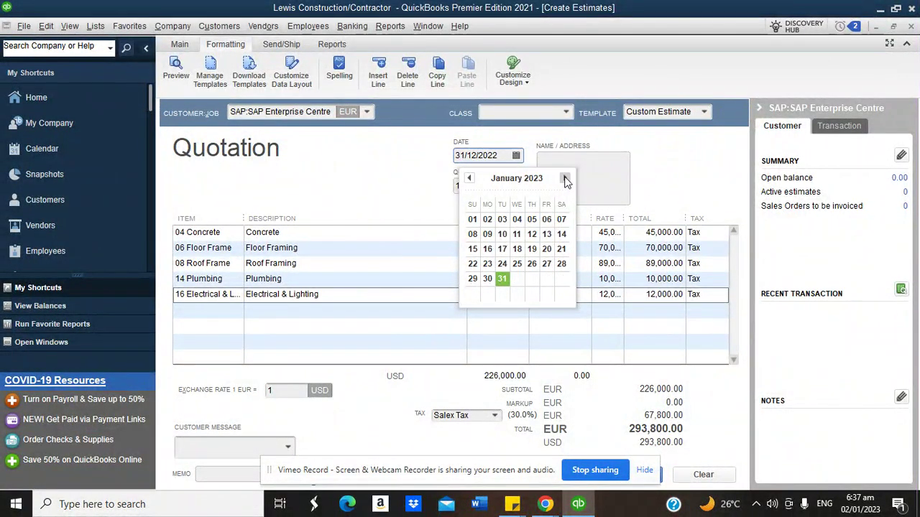
{"action": "left_click", "coordinate": [474, 220]}
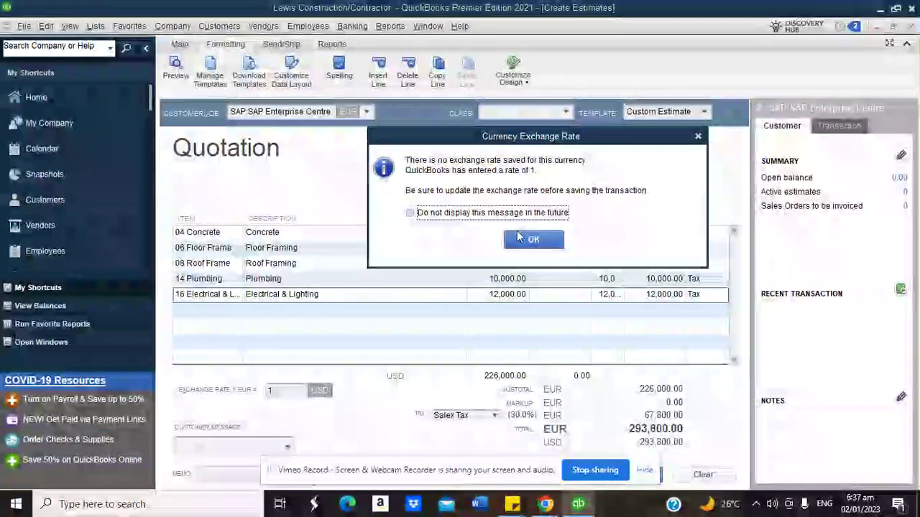
{"action": "key", "text": "Return"}
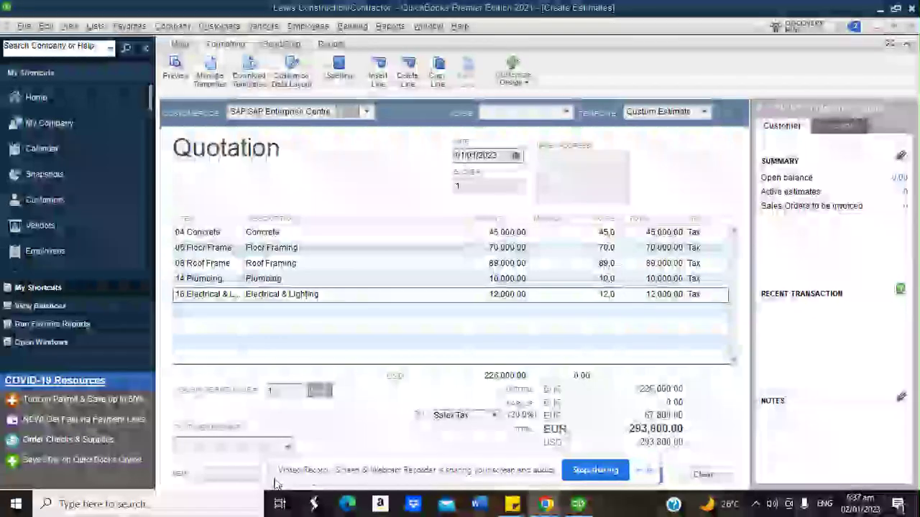
Save and close the quotation, making the tax item change permanent for SAP:SAP Enterprise Centre
{"action": "left_click_drag", "start_coordinate": [266, 476], "coordinate": [178, 486]}
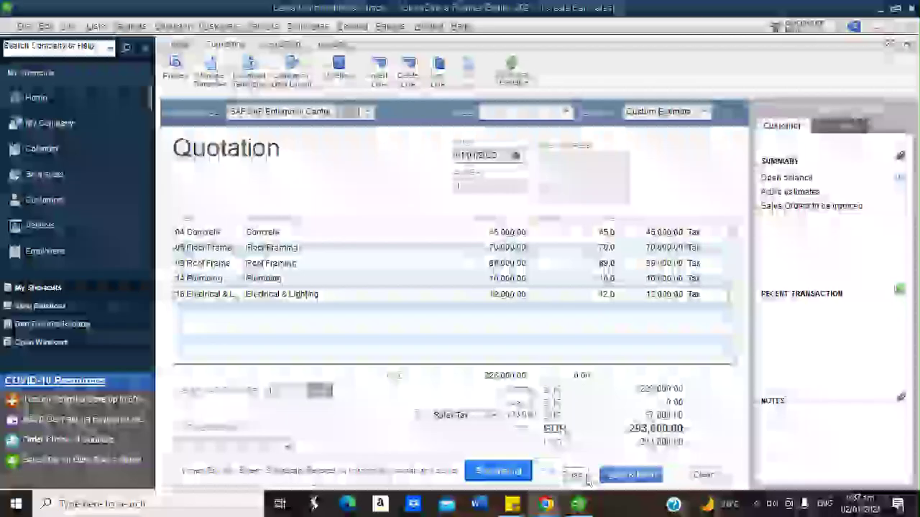
{"action": "left_click", "coordinate": [579, 477]}
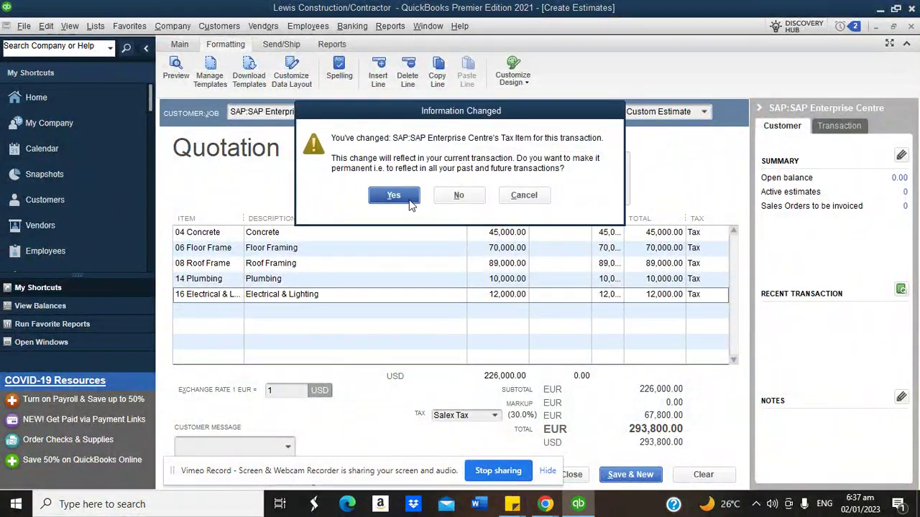
{"action": "left_click", "coordinate": [410, 201]}
{"action": "left_click", "coordinate": [411, 186]}
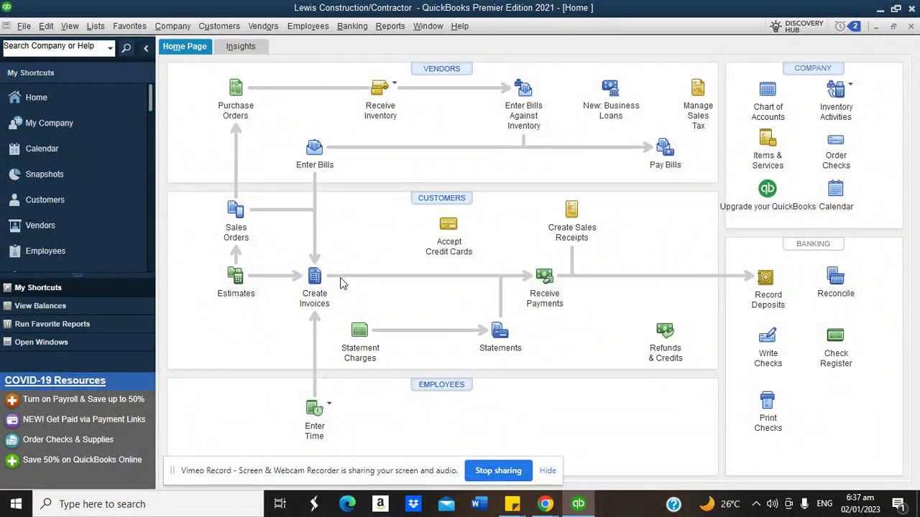
Look at a blank customer invoice form and close it without entering anything
{"action": "left_click", "coordinate": [314, 277]}
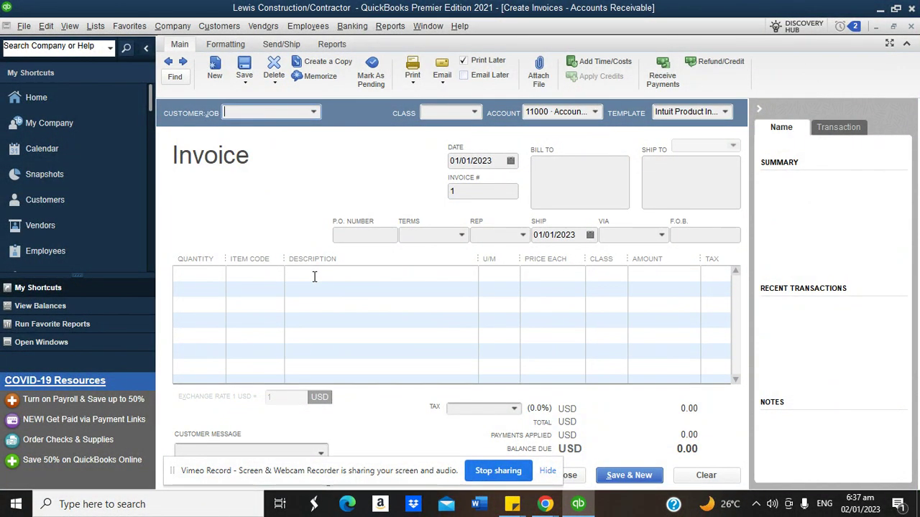
{"action": "left_click", "coordinate": [912, 26]}
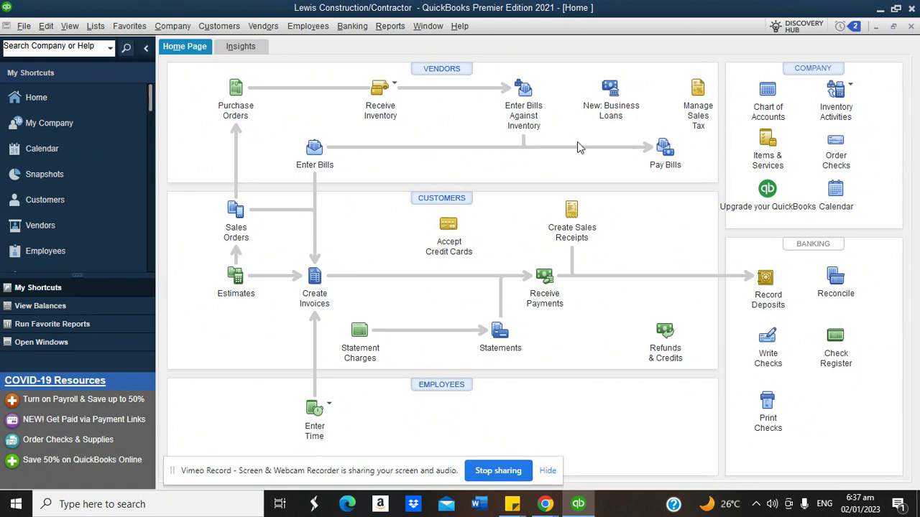
Start a new account of type Loan in the chart of accounts
{"action": "left_click", "coordinate": [98, 32]}
{"action": "left_click", "coordinate": [109, 43]}
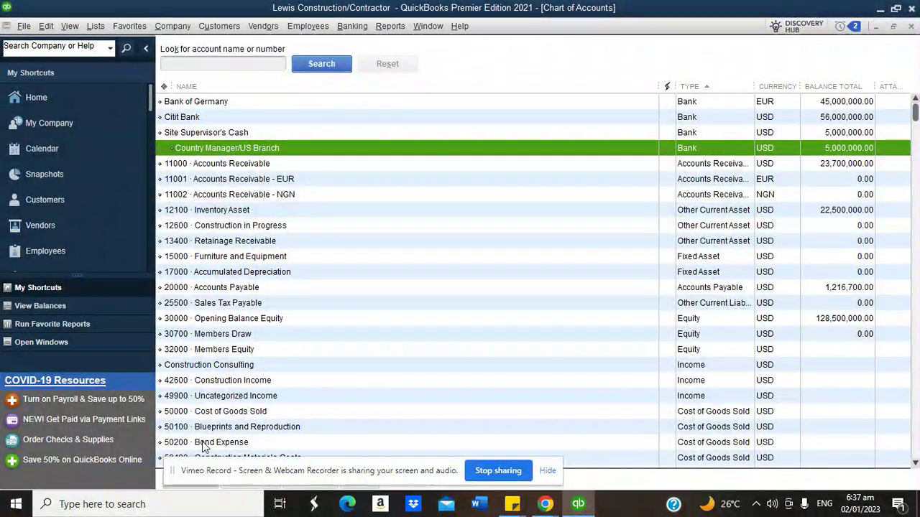
{"action": "right_click", "coordinate": [337, 181]}
{"action": "left_click", "coordinate": [362, 224]}
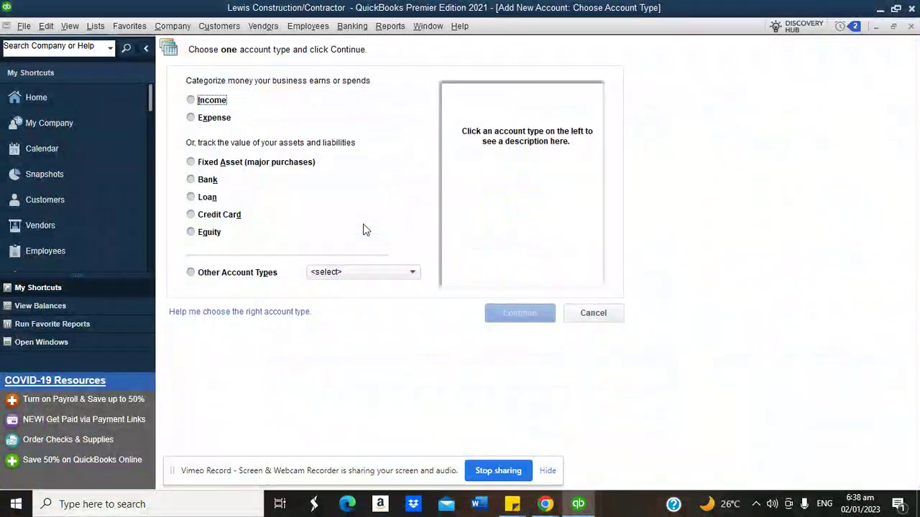
{"action": "left_click", "coordinate": [227, 276]}
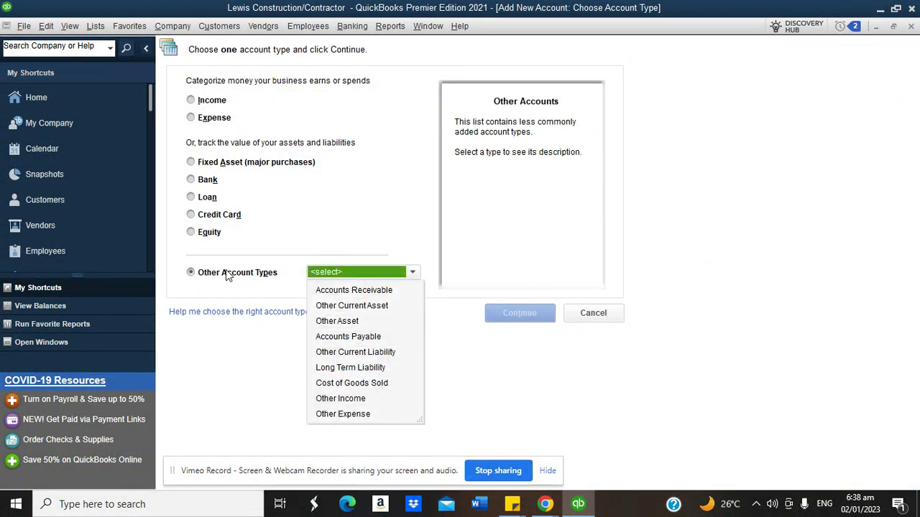
{"action": "left_click", "coordinate": [201, 198]}
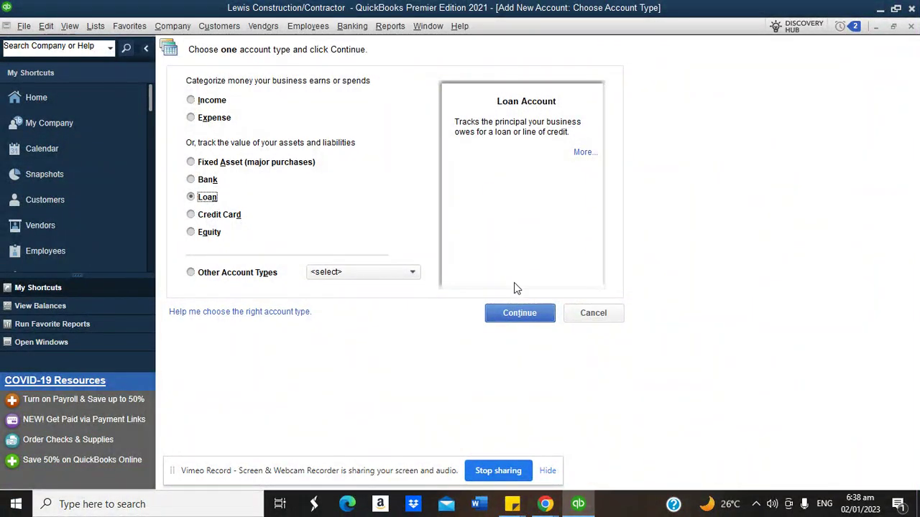
{"action": "left_click", "coordinate": [518, 314]}
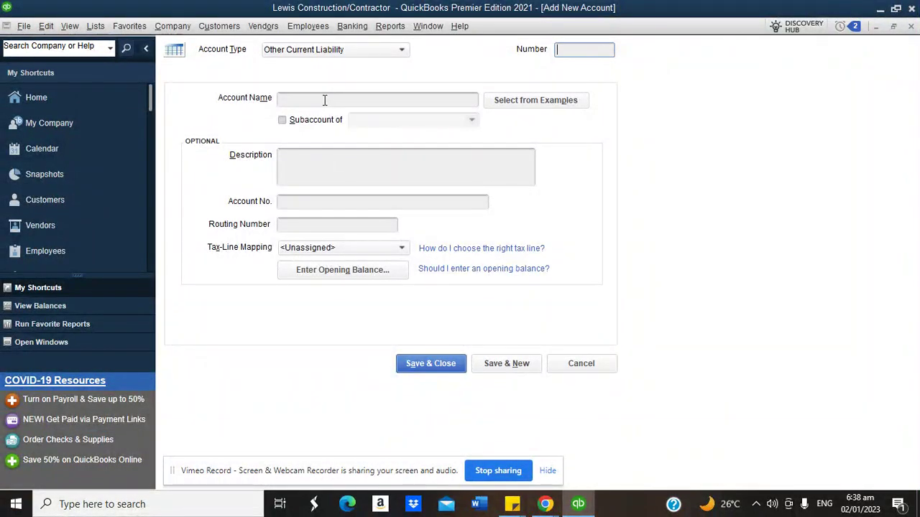
Name the new liability account Corporate Bond (APG) and save it
{"action": "left_click", "coordinate": [323, 99]}
{"action": "type", "text": "Ban"}
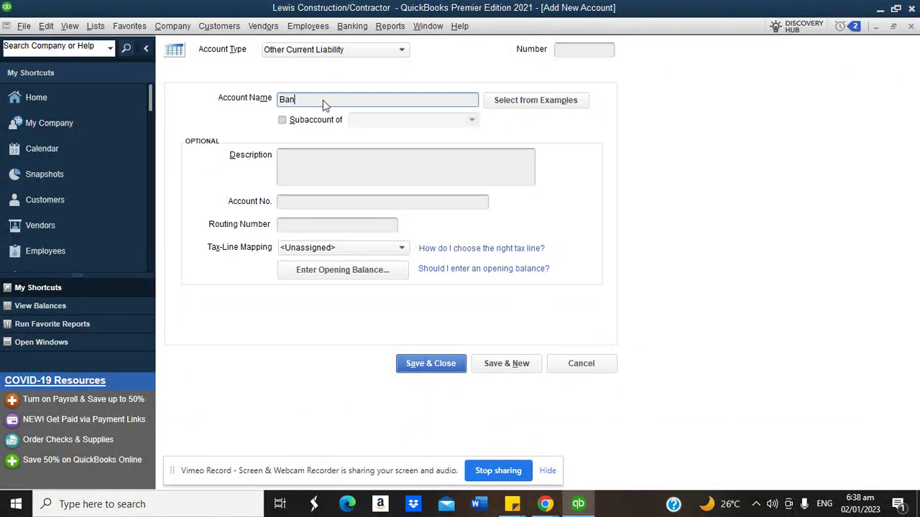
{"action": "type", "text": "k Bon"}
{"action": "key", "text": "BackSpace"}
{"action": "key", "text": "BackSpace"}
{"action": "key", "text": "BackSpace"}
{"action": "key", "text": "BackSpace"}
{"action": "key", "text": "BackSpace"}
{"action": "key", "text": "BackSpace"}
{"action": "key", "text": "BackSpace"}
{"action": "key", "text": "BackSpace"}
{"action": "type", "text": "Corporate Bond (APG"}
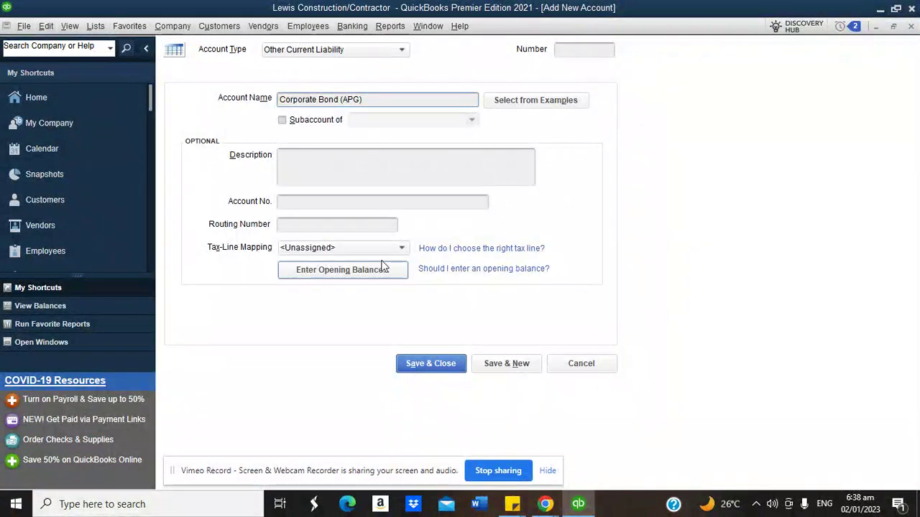
{"action": "left_click", "coordinate": [439, 365]}
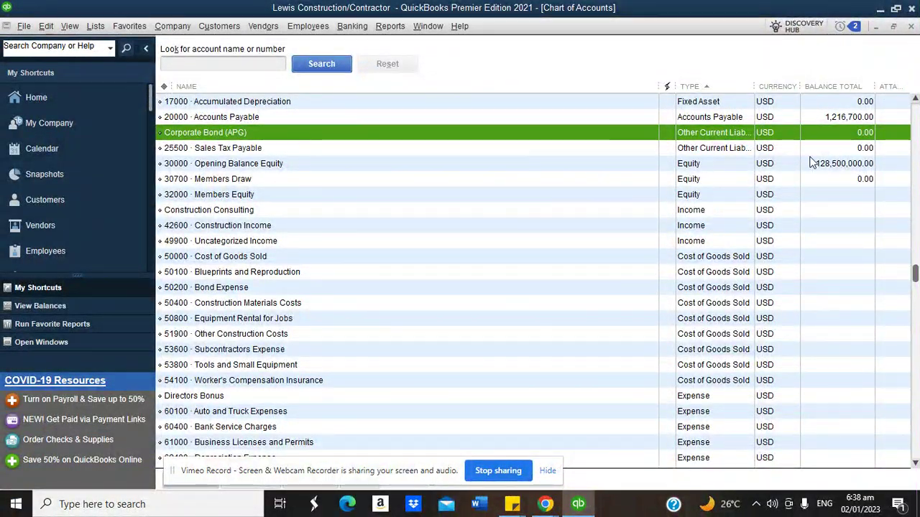
Add a Bank account named JP Morgan to the chart of accounts and dismiss the bank feeds notices
{"action": "scroll", "coordinate": [915, 276], "scroll_direction": "up", "scroll_amount": 5}
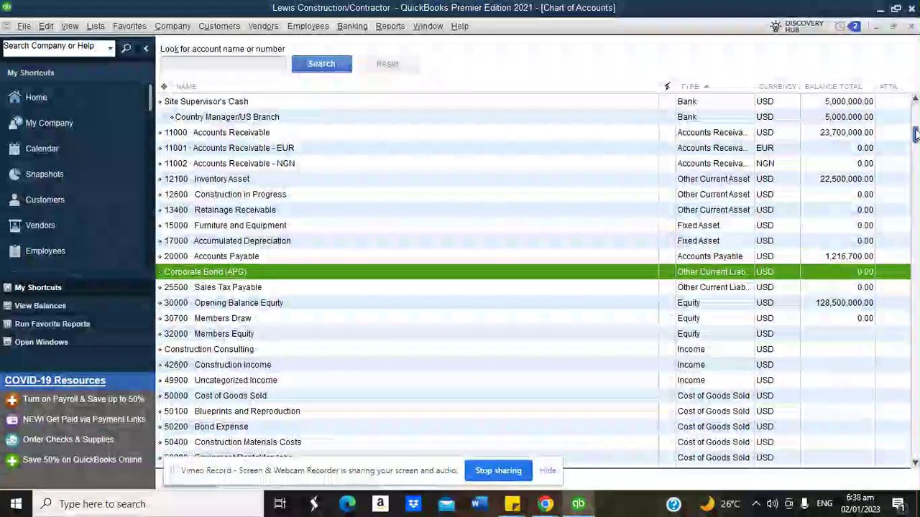
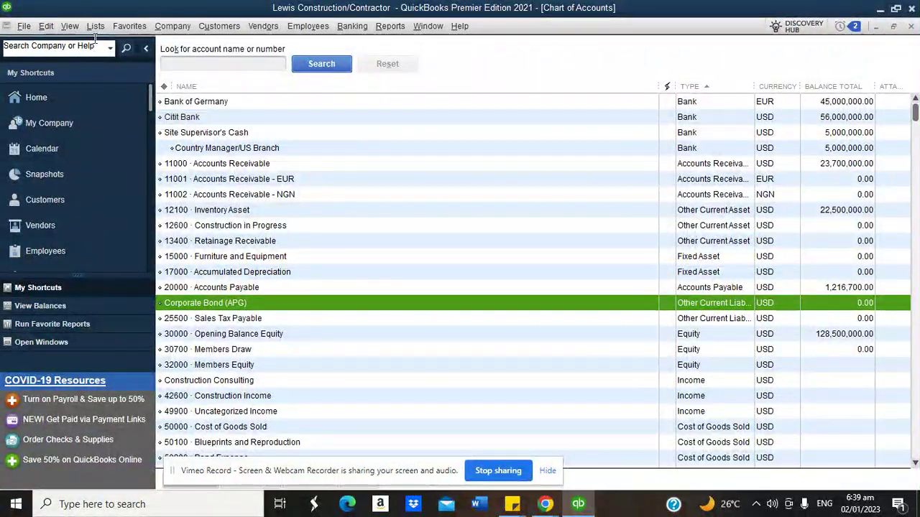
{"action": "right_click", "coordinate": [344, 144]}
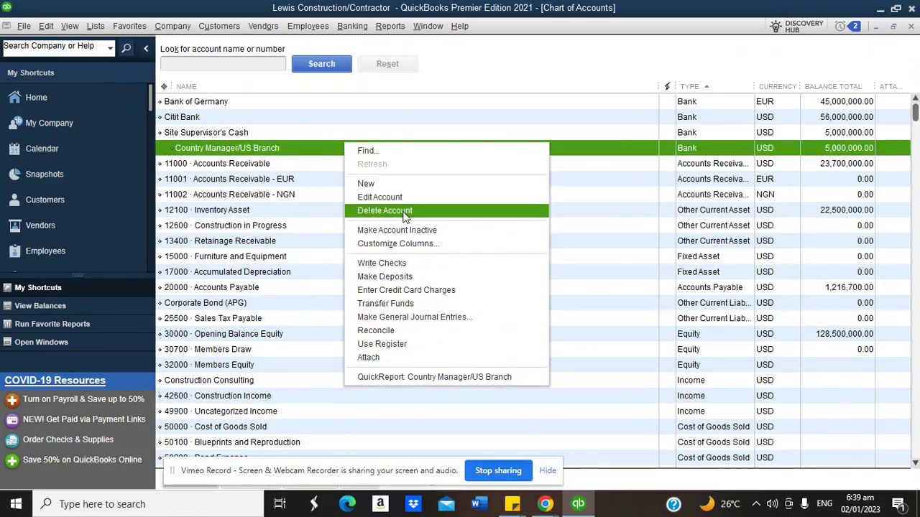
{"action": "left_click", "coordinate": [386, 184]}
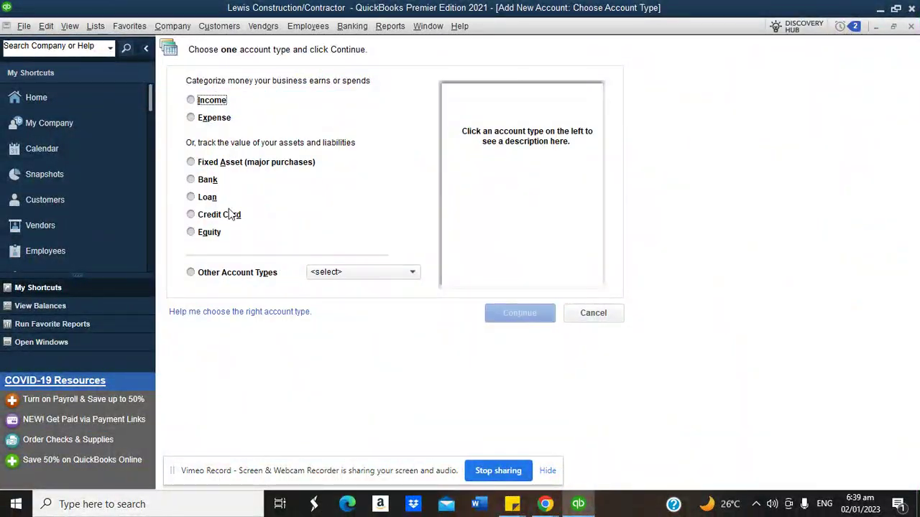
{"action": "left_click", "coordinate": [206, 184]}
{"action": "left_click", "coordinate": [524, 315]}
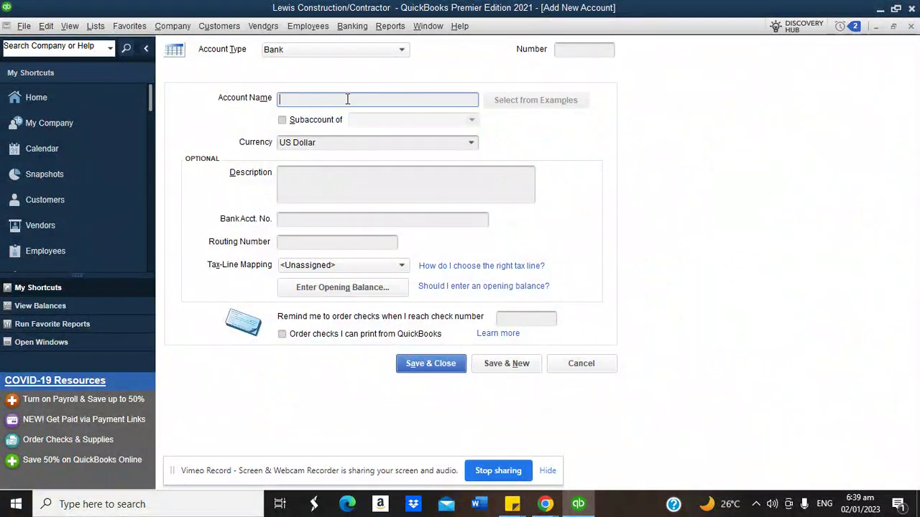
{"action": "type", "text": "JP"}
{"action": "type", "text": "organ"}
{"action": "left_click", "coordinate": [442, 365]}
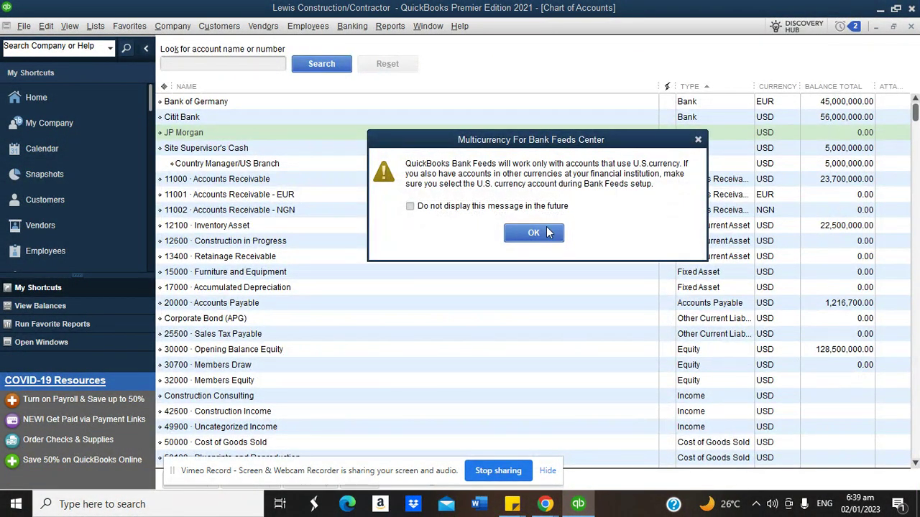
{"action": "left_click", "coordinate": [546, 233]}
{"action": "left_click", "coordinate": [462, 259]}
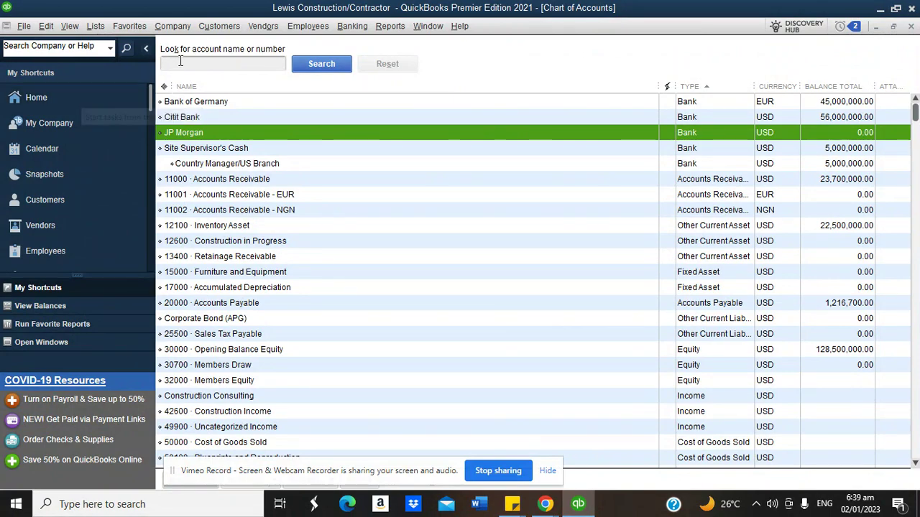
{"action": "left_click", "coordinate": [178, 30]}
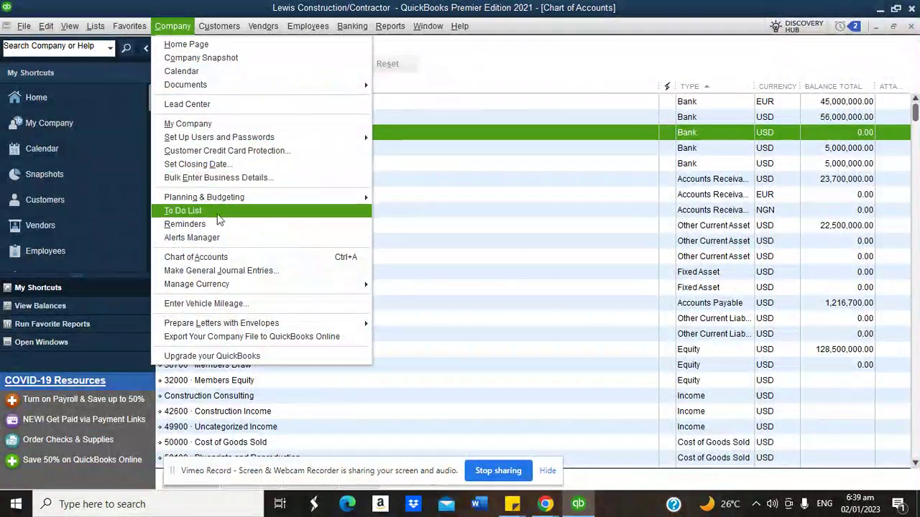
{"action": "left_click", "coordinate": [222, 272]}
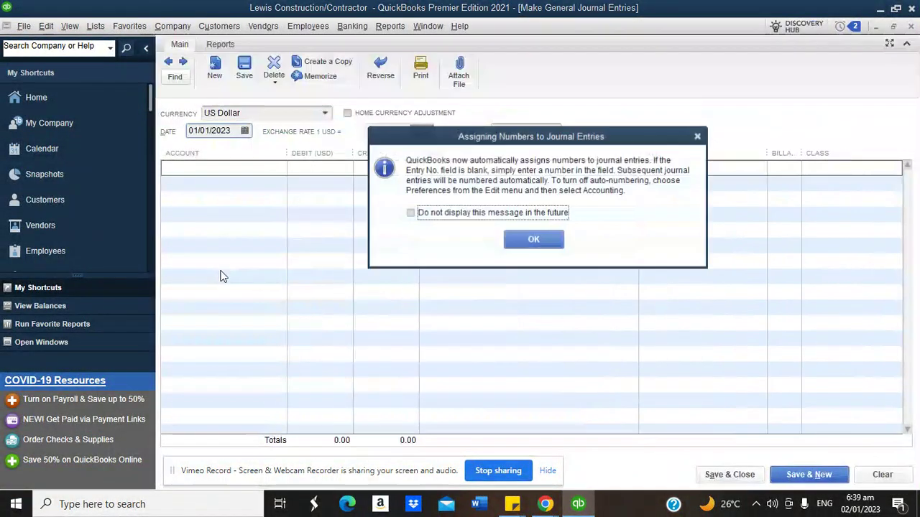
{"action": "left_click", "coordinate": [533, 239]}
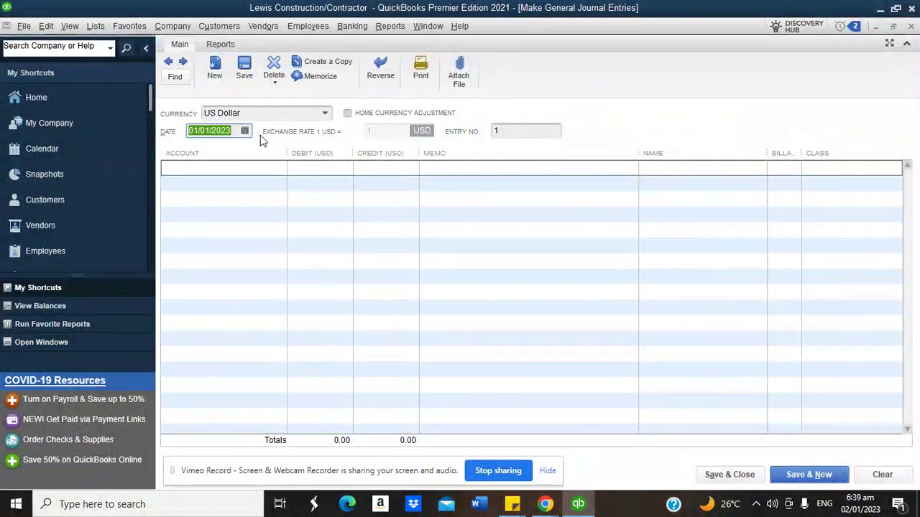
{"action": "left_click", "coordinate": [276, 166]}
{"action": "type", "text": "JP Morgan"}
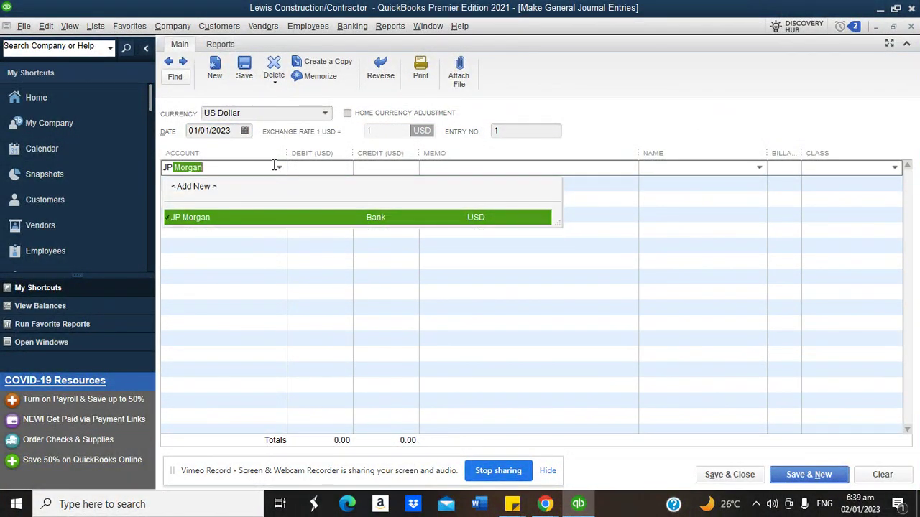
{"action": "left_click", "coordinate": [254, 214]}
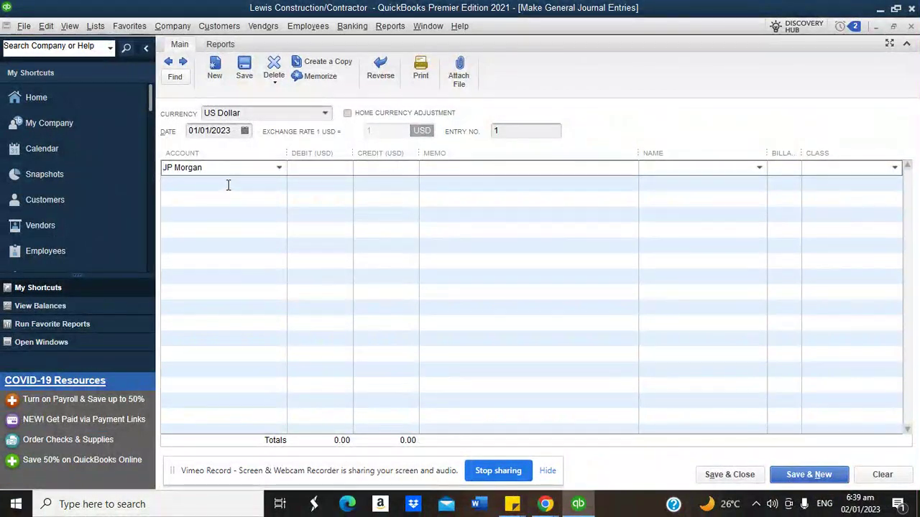
{"action": "left_click", "coordinate": [227, 184]}
{"action": "type", "text": "b"}
{"action": "key", "text": "BackSpace"}
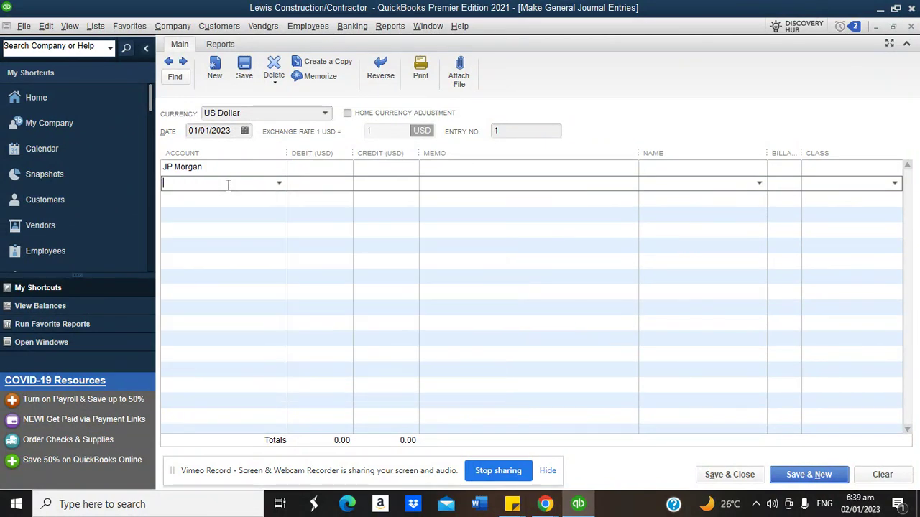
{"action": "type", "text": "cod"}
{"action": "key", "text": "BackSpace"}
{"action": "type", "text": "rporate Bond (APG"}
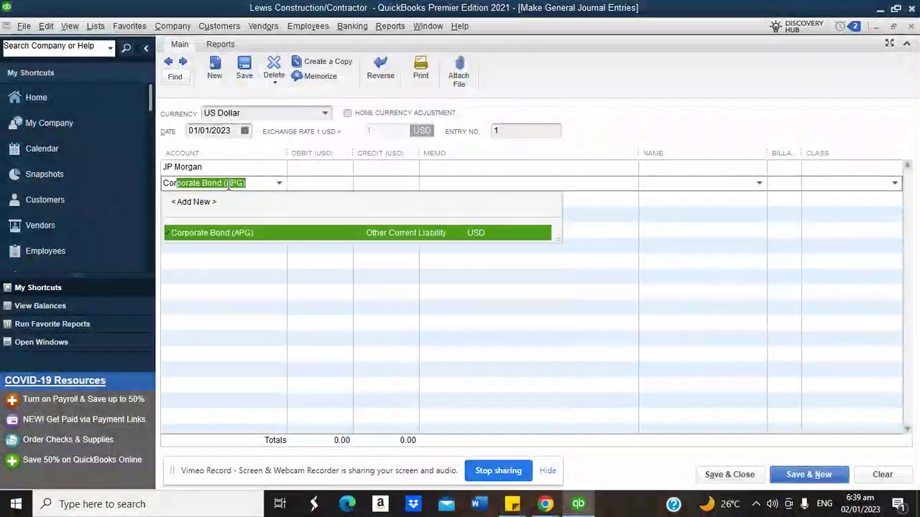
{"action": "left_click", "coordinate": [222, 234]}
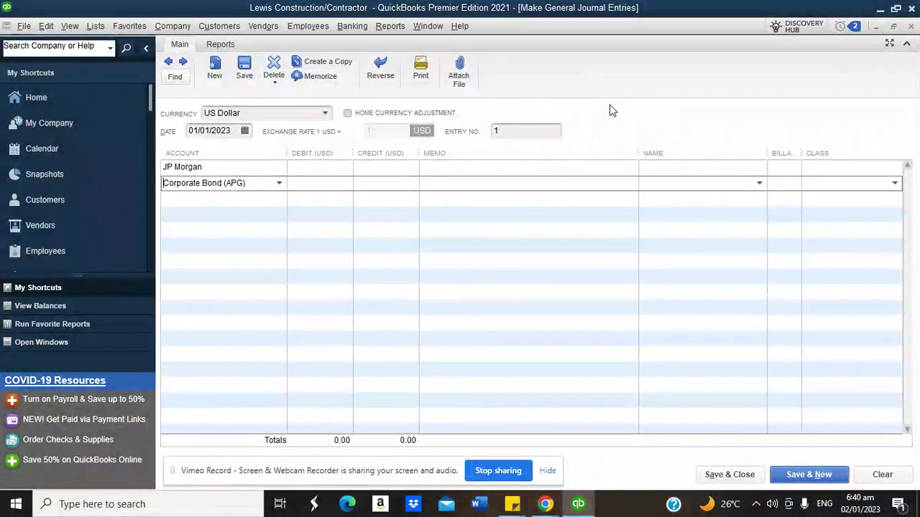
{"action": "left_click", "coordinate": [279, 184]}
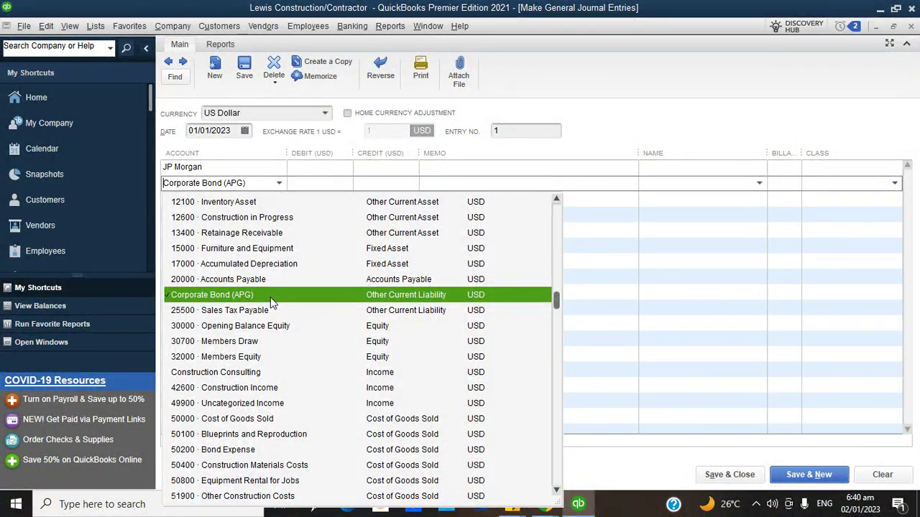
{"action": "left_click", "coordinate": [618, 114]}
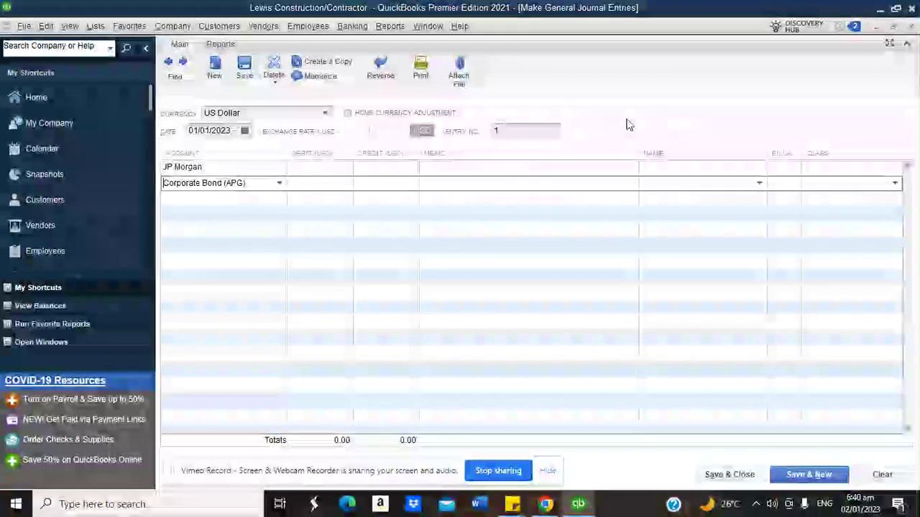
{"action": "left_click", "coordinate": [911, 27]}
{"action": "left_click", "coordinate": [464, 170]}
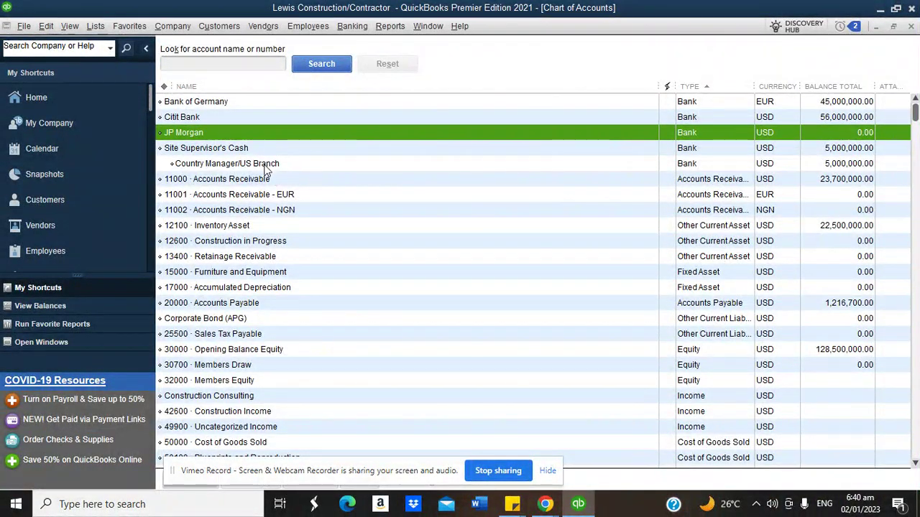
Search the chart of accounts for "corporate" and open the Corporate Bond (APG) account for editing
{"action": "left_click", "coordinate": [232, 65]}
{"action": "type", "text": "corpora"}
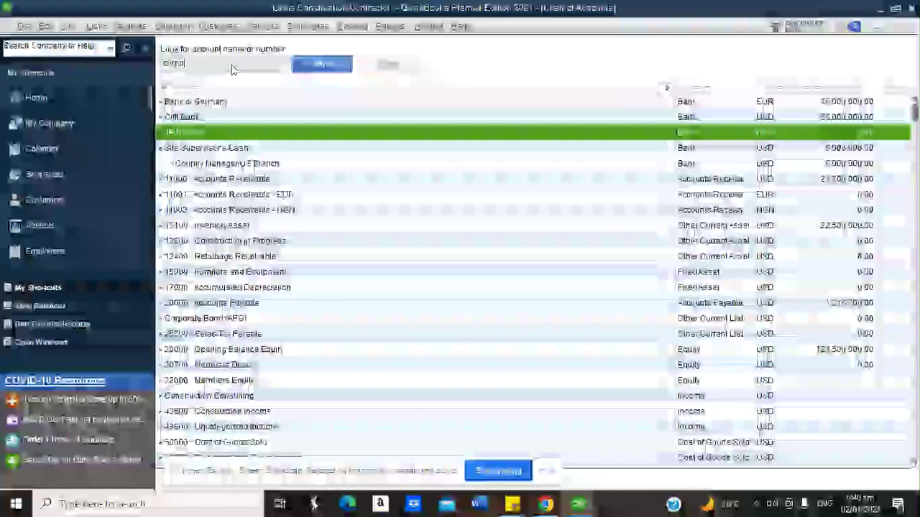
{"action": "type", "text": "te"}
{"action": "key", "text": "Return"}
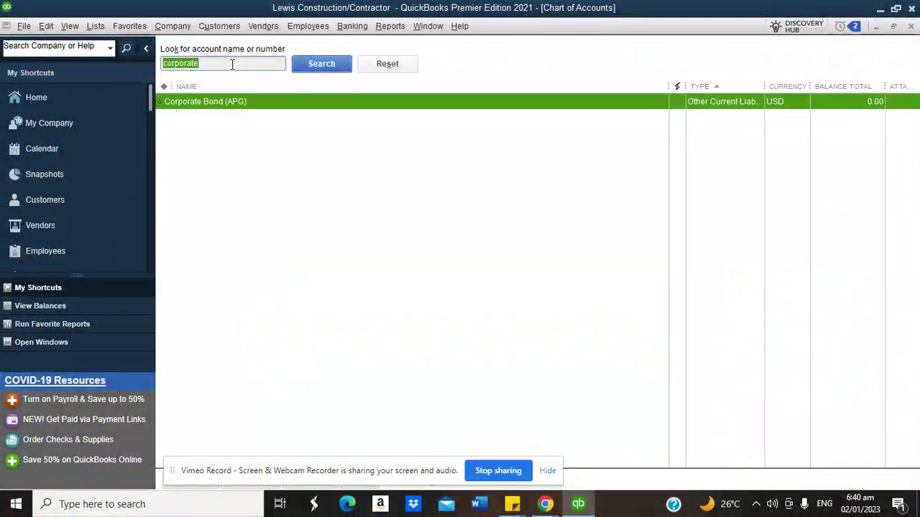
{"action": "right_click", "coordinate": [242, 105]}
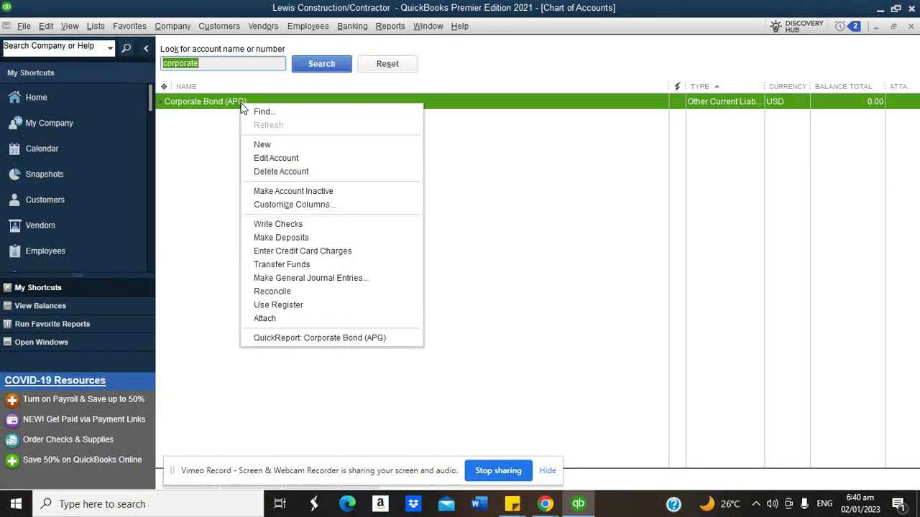
{"action": "left_click", "coordinate": [265, 157]}
Set the Corporate Bond (APG) opening balance to 560,000,000 as of 31/12/2022 and save the account
{"action": "left_click", "coordinate": [308, 271]}
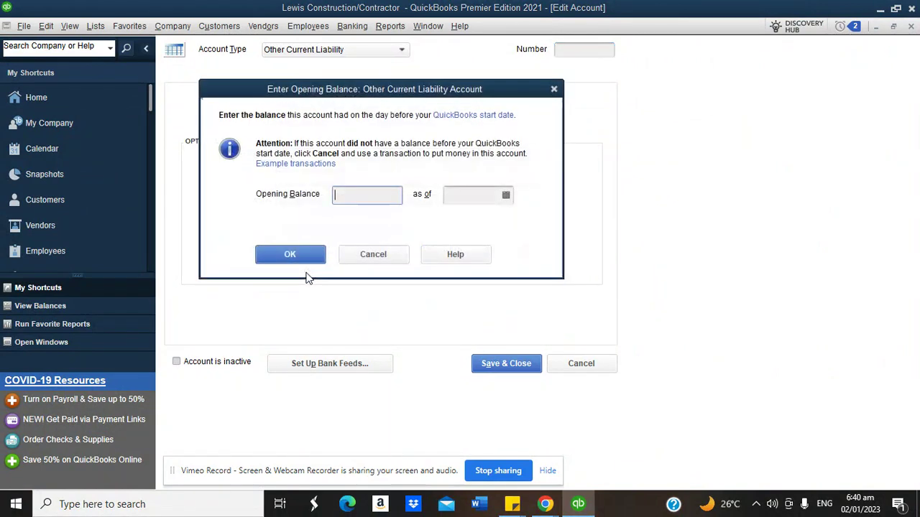
{"action": "left_click", "coordinate": [505, 196]}
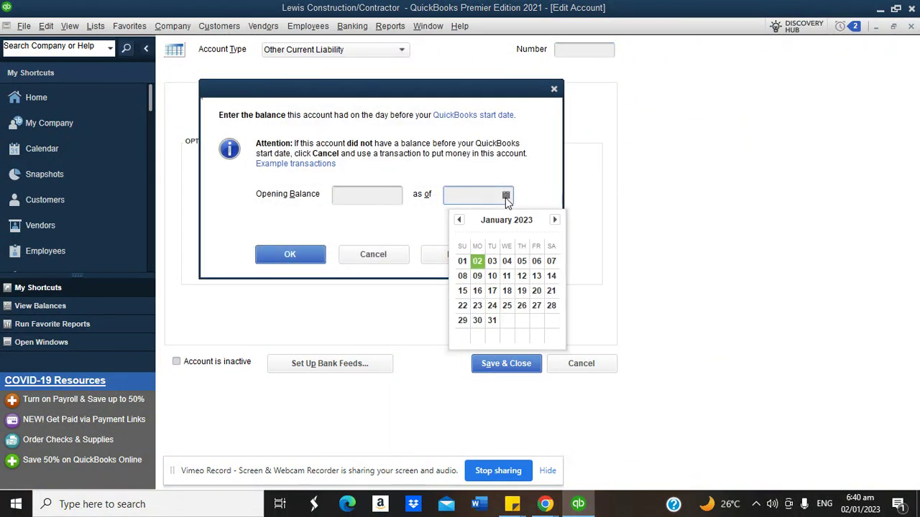
{"action": "left_click", "coordinate": [460, 220]}
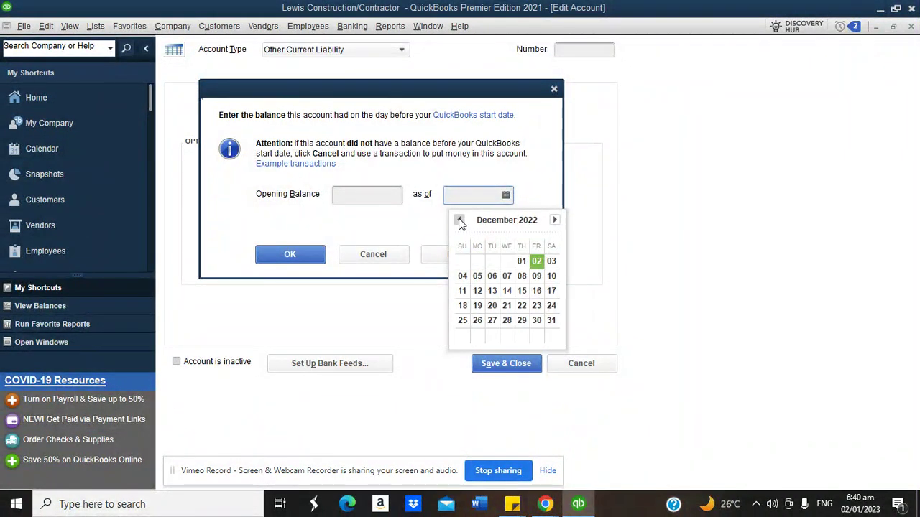
{"action": "left_click", "coordinate": [551, 320]}
{"action": "left_click", "coordinate": [345, 195]}
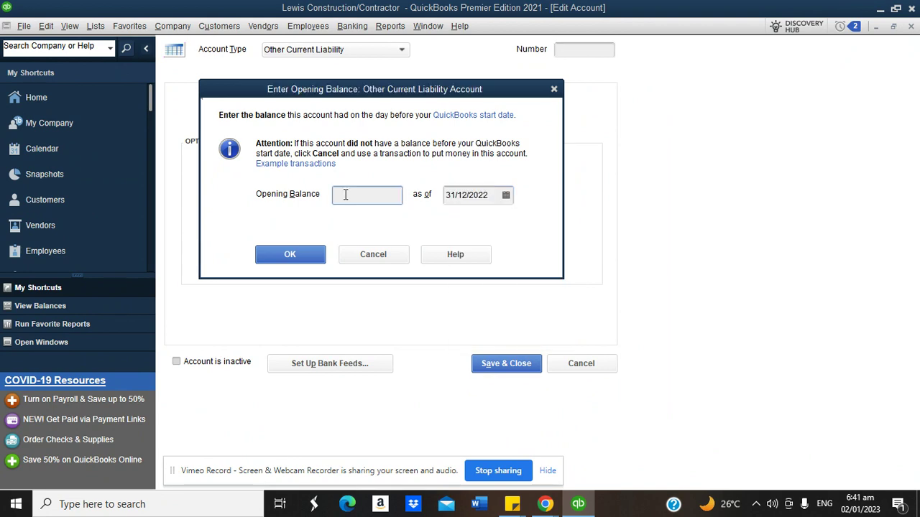
{"action": "type", "text": "150"}
{"action": "key", "text": "BackSpace"}
{"action": "type", "text": "560000000"}
{"action": "left_click", "coordinate": [310, 251]}
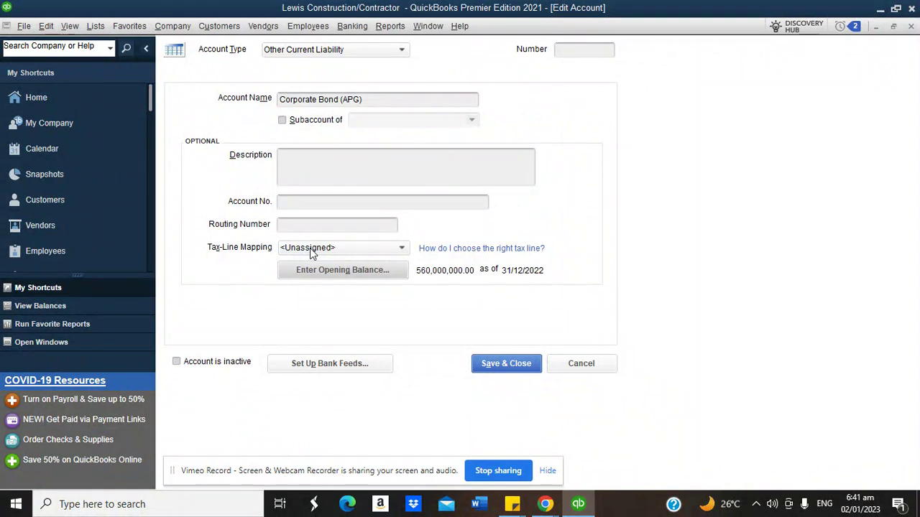
{"action": "left_click", "coordinate": [497, 366]}
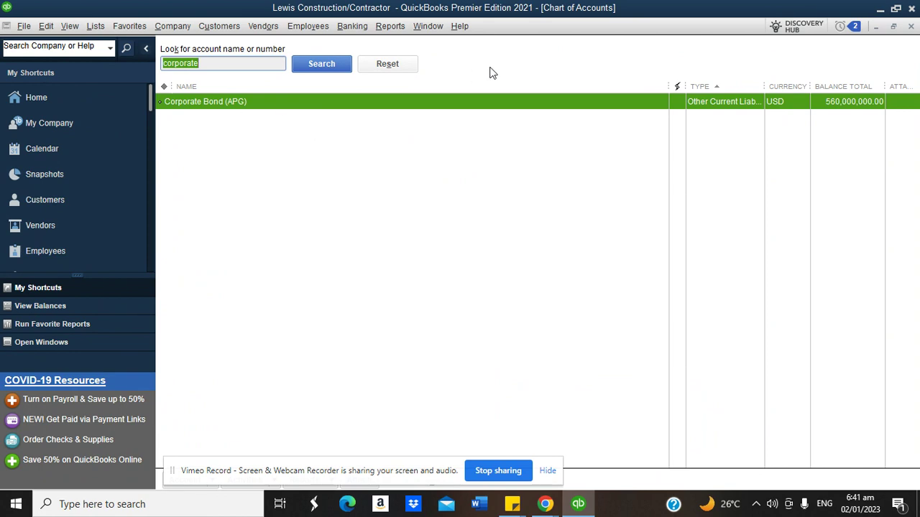
Delete the opening balance journal entry from the Corporate Bond (APG) register and return to the chart of accounts
{"action": "double_click", "coordinate": [443, 106]}
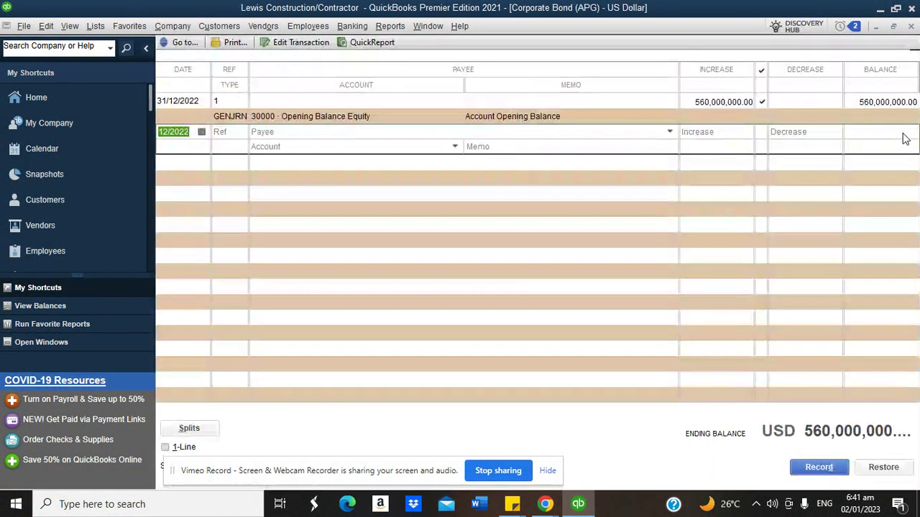
{"action": "left_click", "coordinate": [710, 102]}
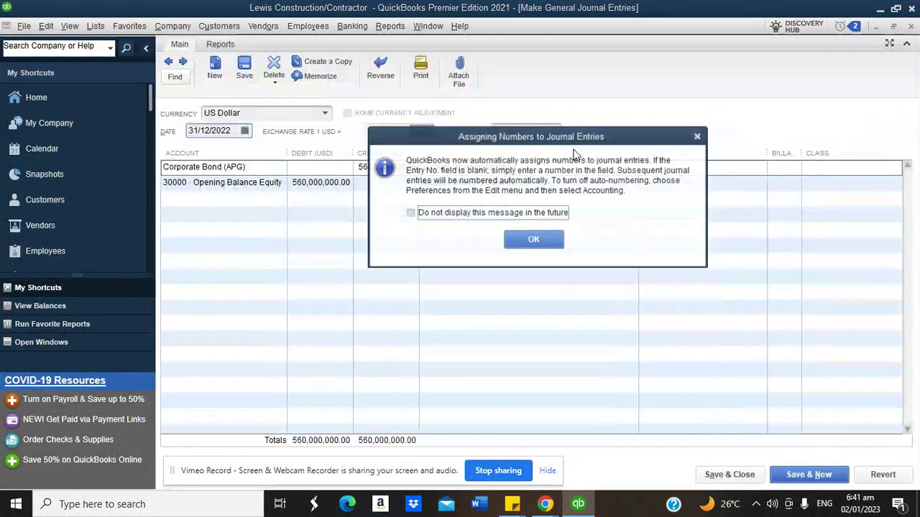
{"action": "left_click", "coordinate": [530, 238]}
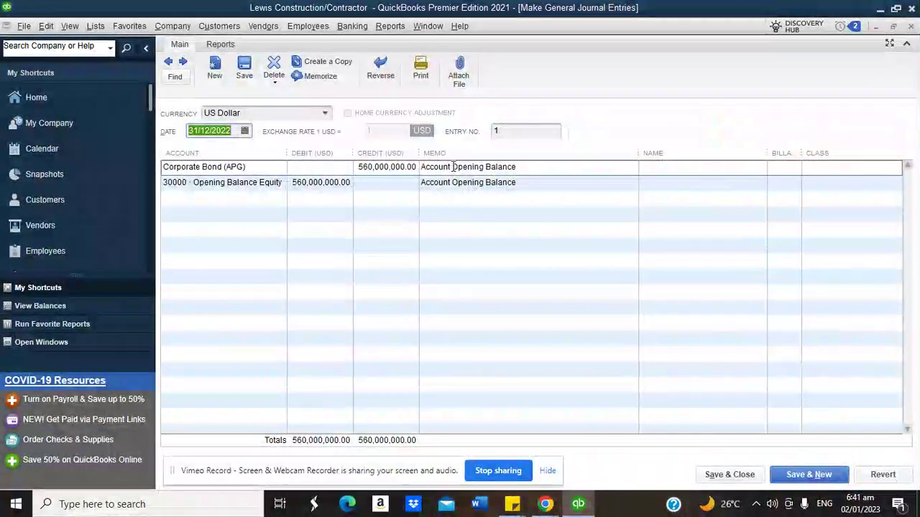
{"action": "right_click", "coordinate": [604, 123]}
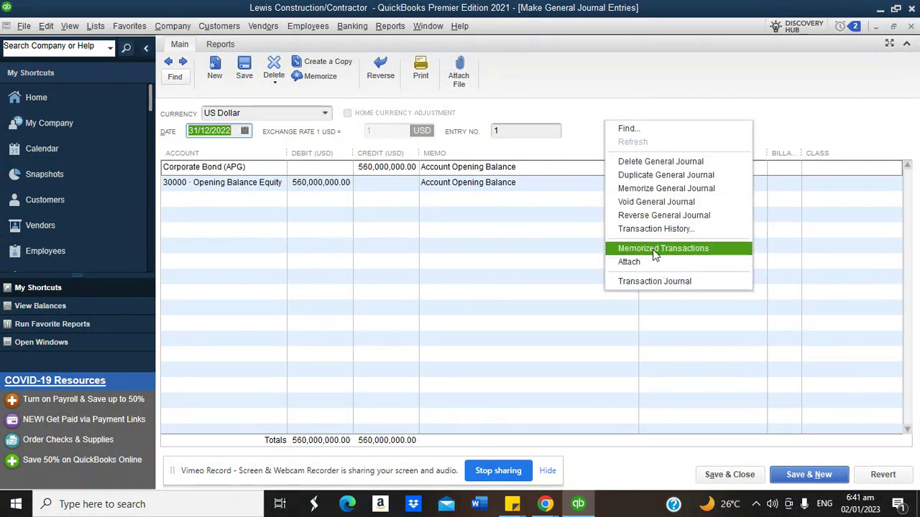
{"action": "left_click", "coordinate": [641, 162]}
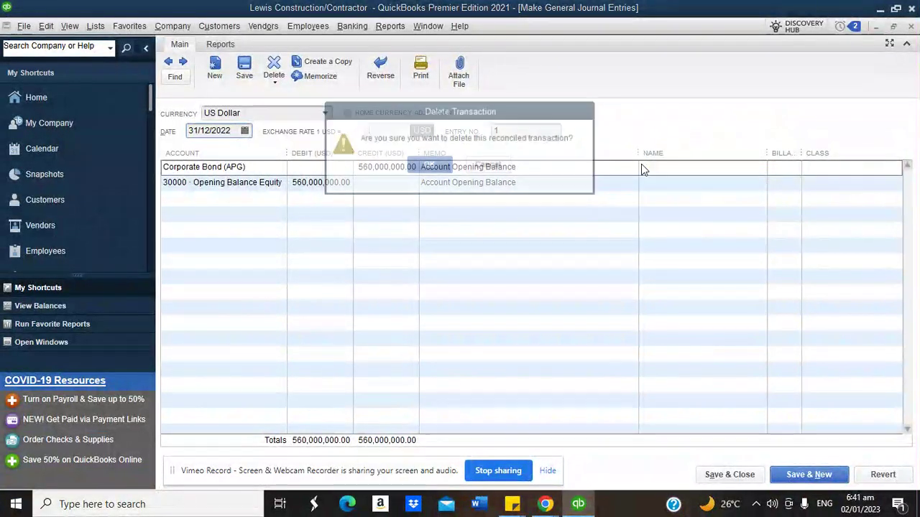
{"action": "left_click", "coordinate": [438, 165]}
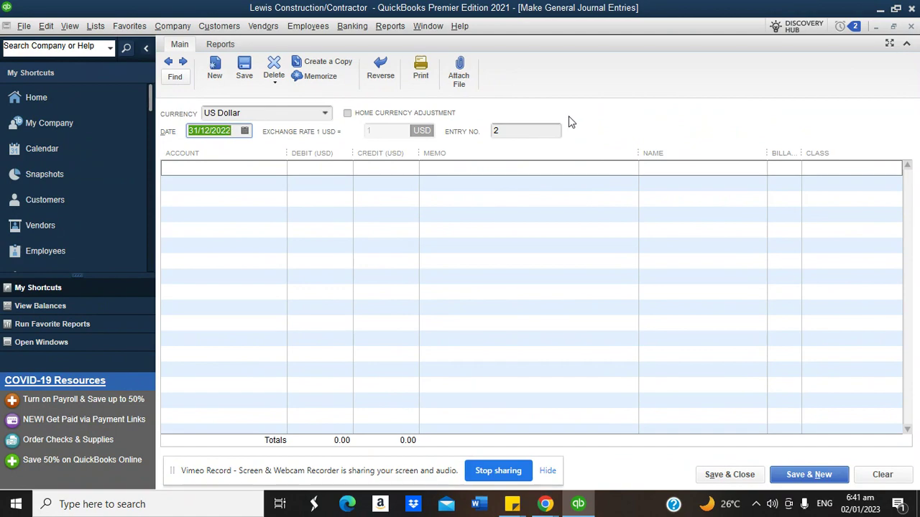
{"action": "left_click", "coordinate": [910, 26]}
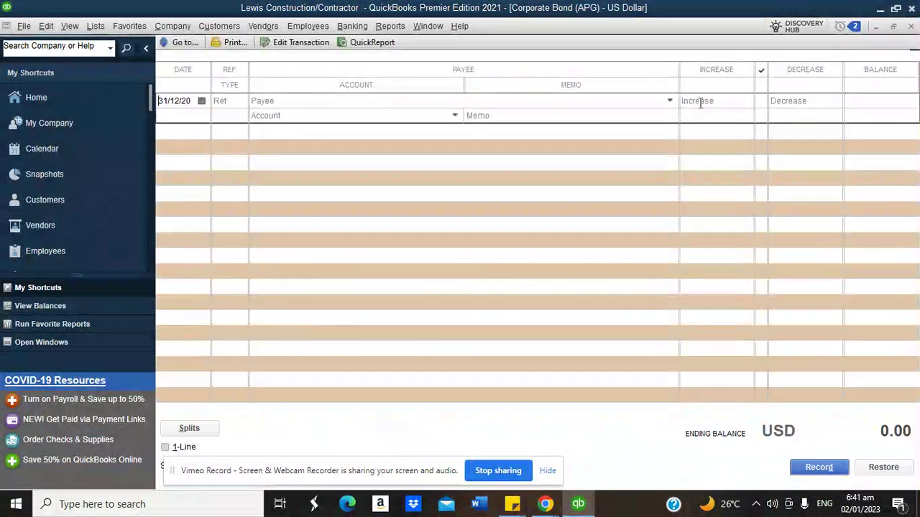
{"action": "left_click", "coordinate": [911, 27]}
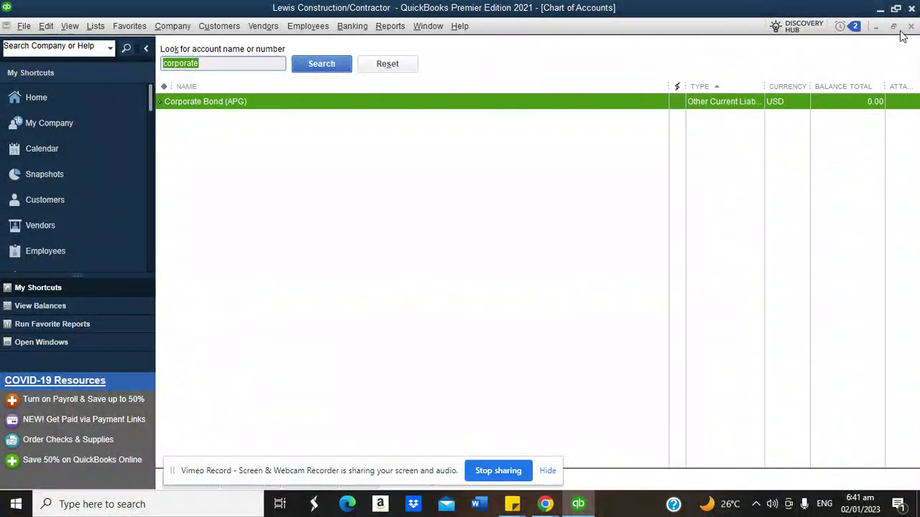
{"action": "right_click", "coordinate": [288, 103]}
{"action": "left_click", "coordinate": [325, 151]}
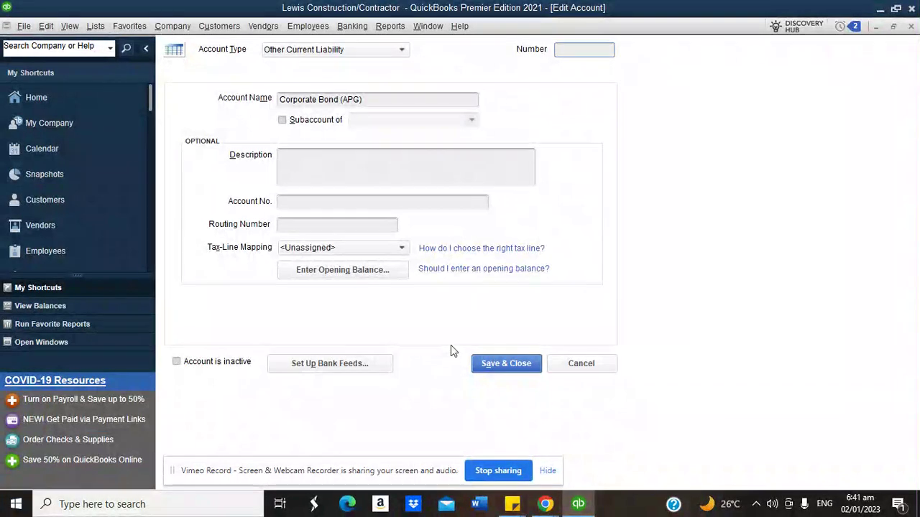
{"action": "left_click", "coordinate": [573, 366]}
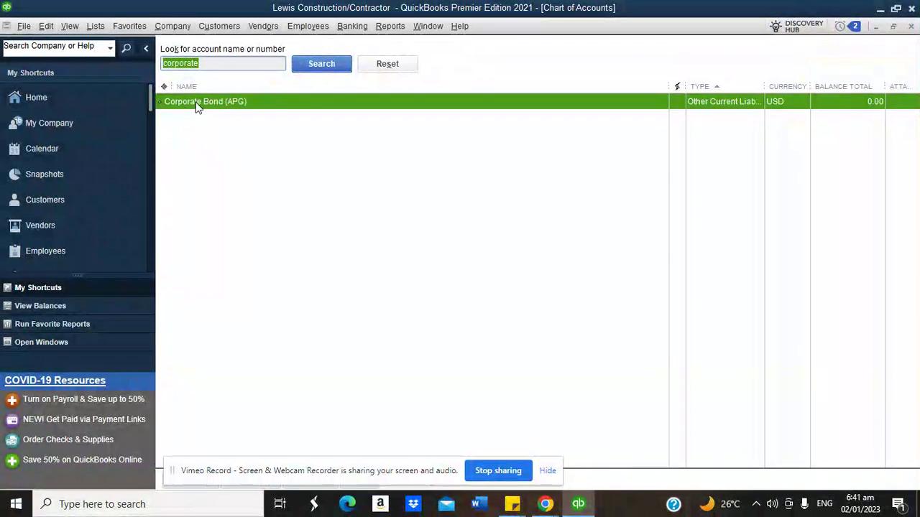
Delete the Corporate Bond (APG) account and clear the account search
{"action": "right_click", "coordinate": [198, 107]}
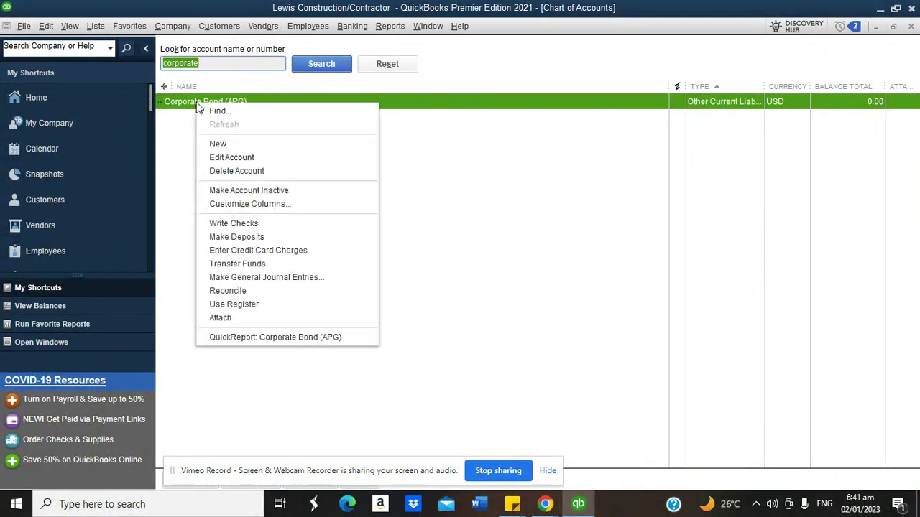
{"action": "left_click", "coordinate": [235, 171]}
{"action": "left_click", "coordinate": [442, 169]}
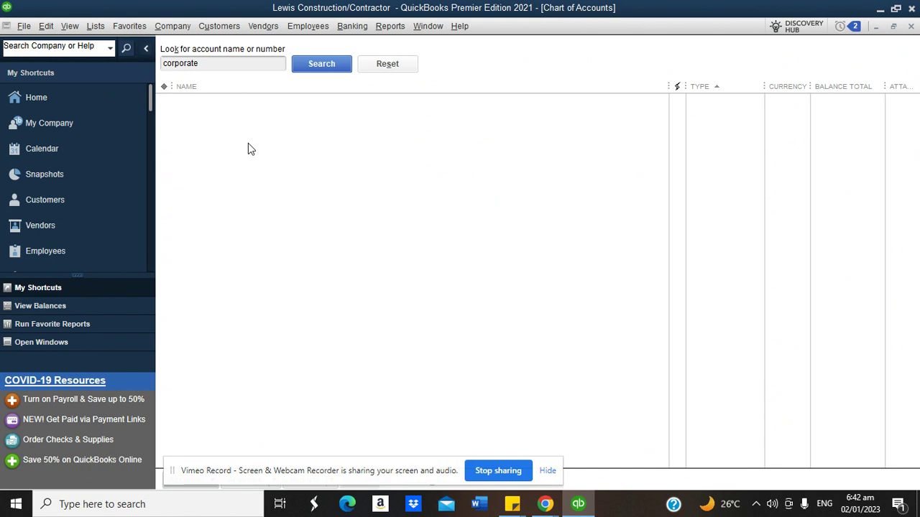
{"action": "left_click", "coordinate": [378, 64]}
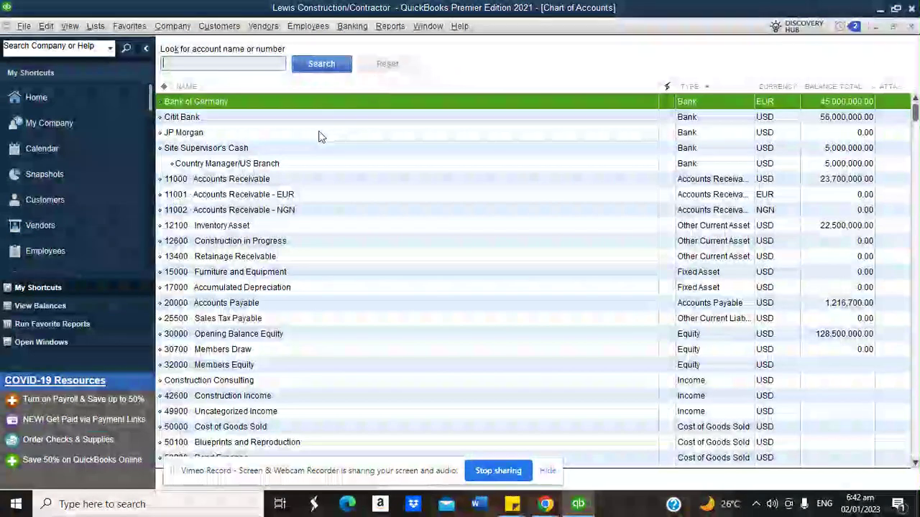
{"action": "right_click", "coordinate": [314, 132]}
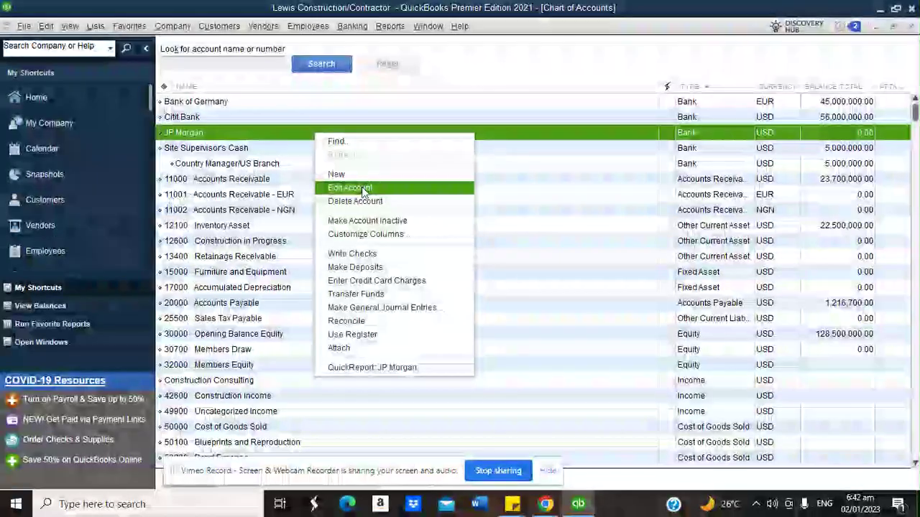
{"action": "left_click", "coordinate": [354, 174]}
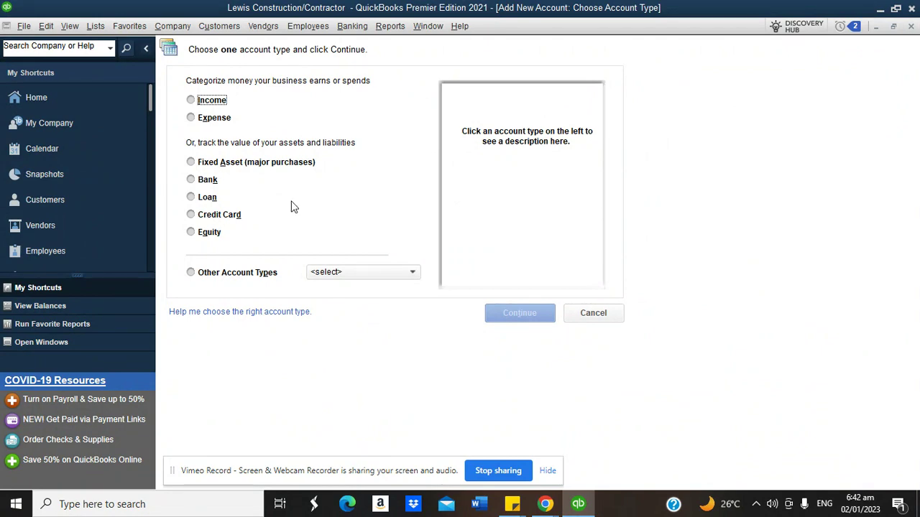
{"action": "left_click", "coordinate": [591, 313]}
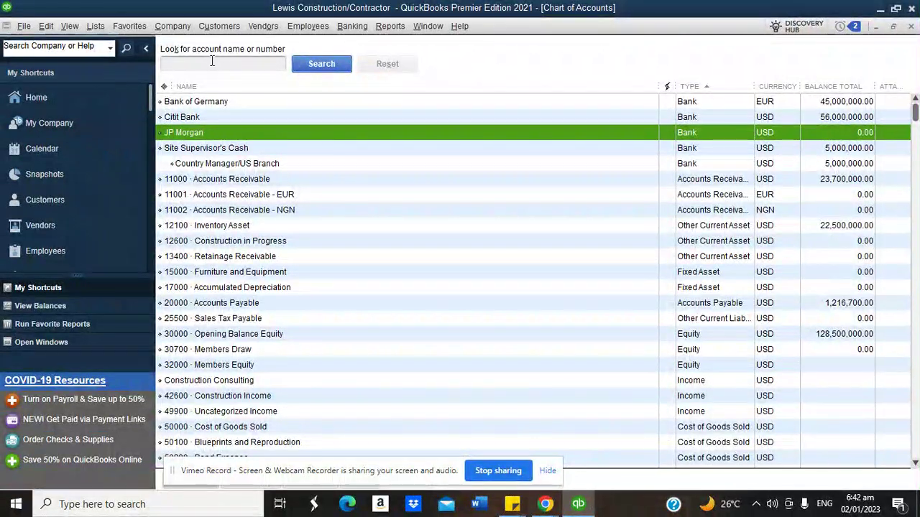
Add a Bank account named "Advance Payment Guarantee (Bond" to the chart of accounts and dismiss the bank feeds notices
{"action": "right_click", "coordinate": [259, 135]}
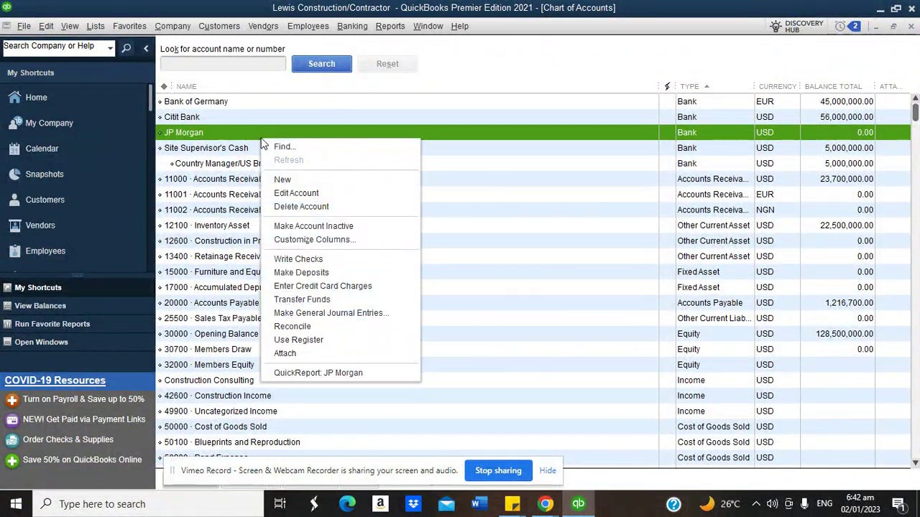
{"action": "left_click", "coordinate": [305, 181]}
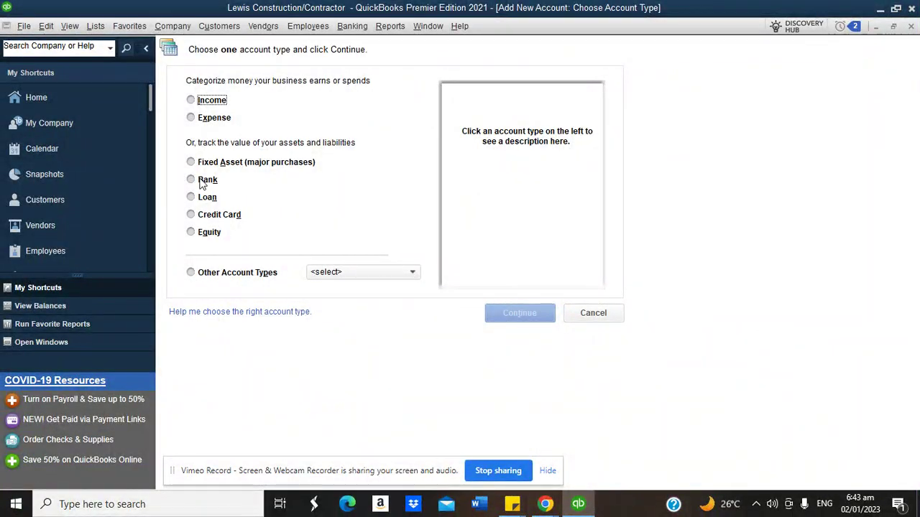
{"action": "left_click", "coordinate": [203, 183]}
{"action": "left_click", "coordinate": [518, 313]}
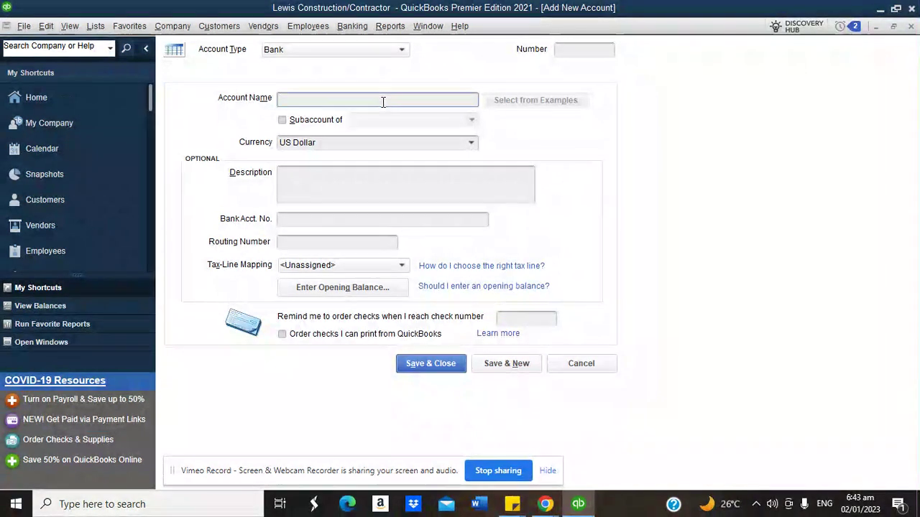
{"action": "type", "text": "APG"}
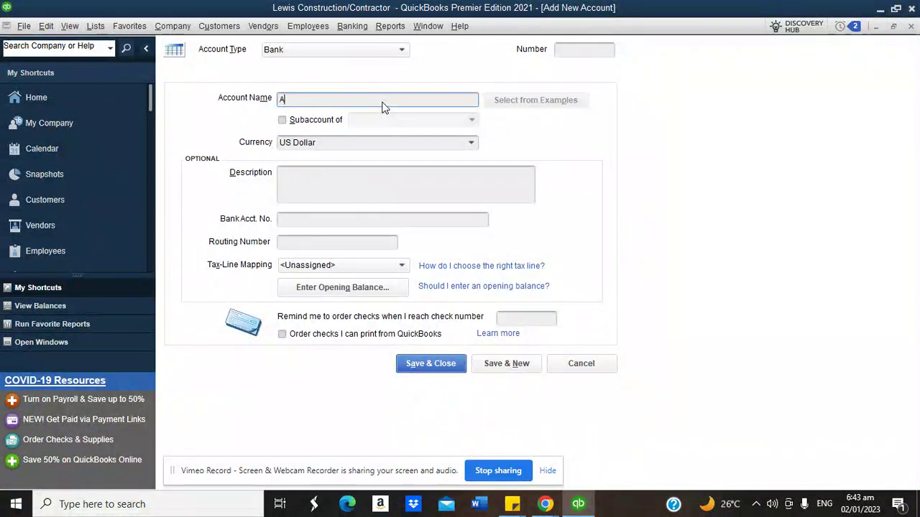
{"action": "type", "text": "dvance Payment"}
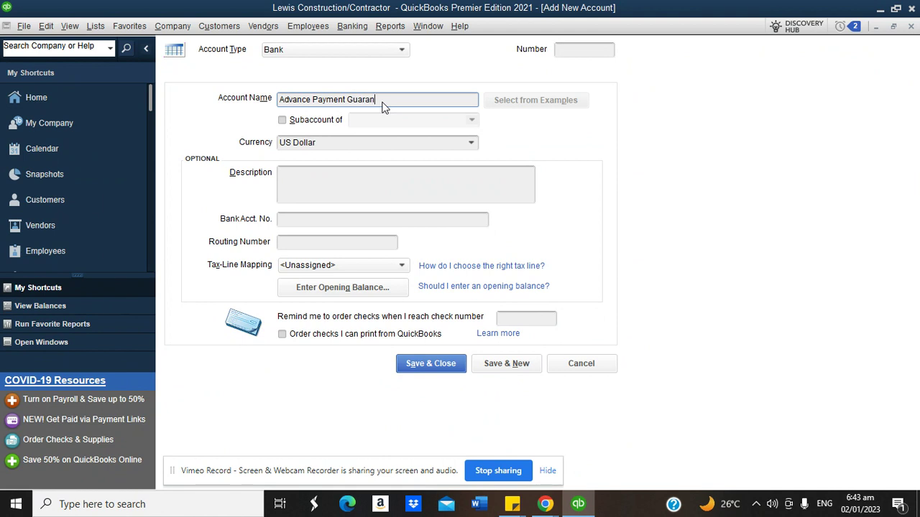
{"action": "type", "text": " Guarantee (Bond"}
{"action": "left_click", "coordinate": [437, 363]}
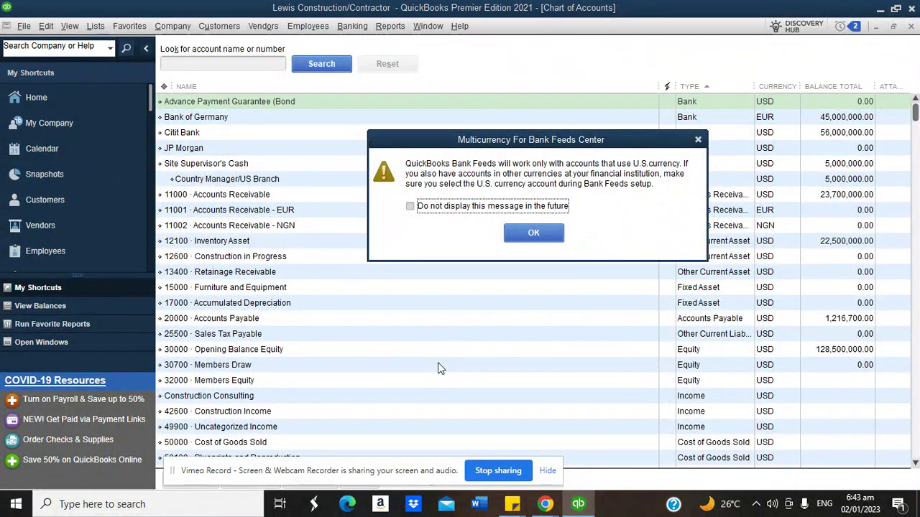
{"action": "left_click", "coordinate": [698, 141]}
{"action": "left_click", "coordinate": [470, 251]}
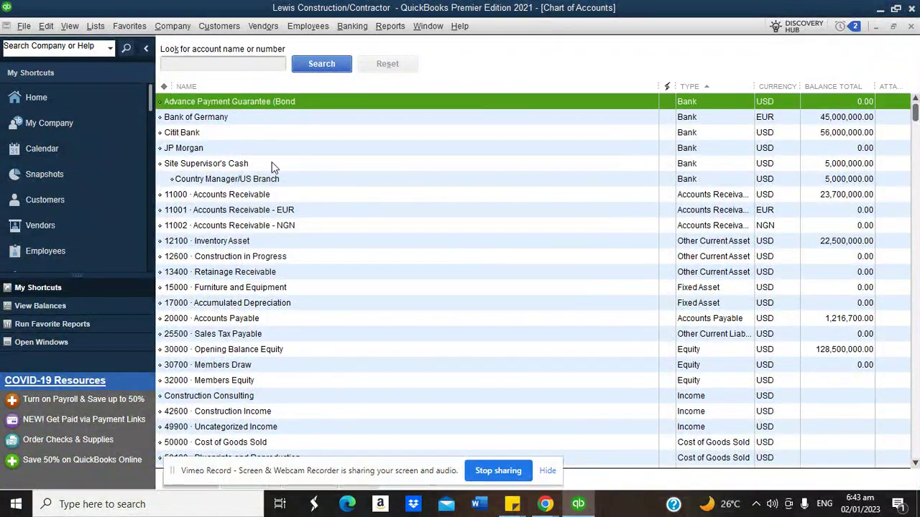
Start a general journal entry with JP Morgan on the first line and Advance Payment Guarantee (Bond on the second
{"action": "left_click", "coordinate": [192, 147]}
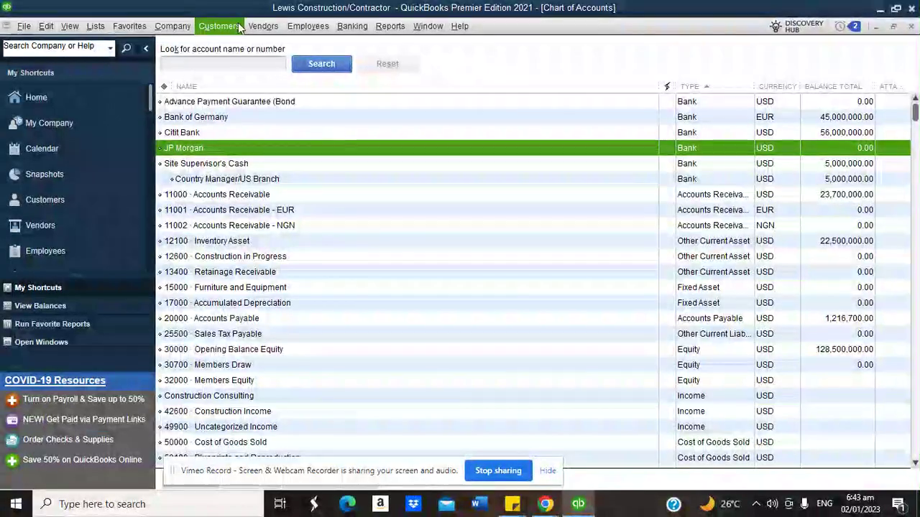
{"action": "left_click", "coordinate": [182, 27]}
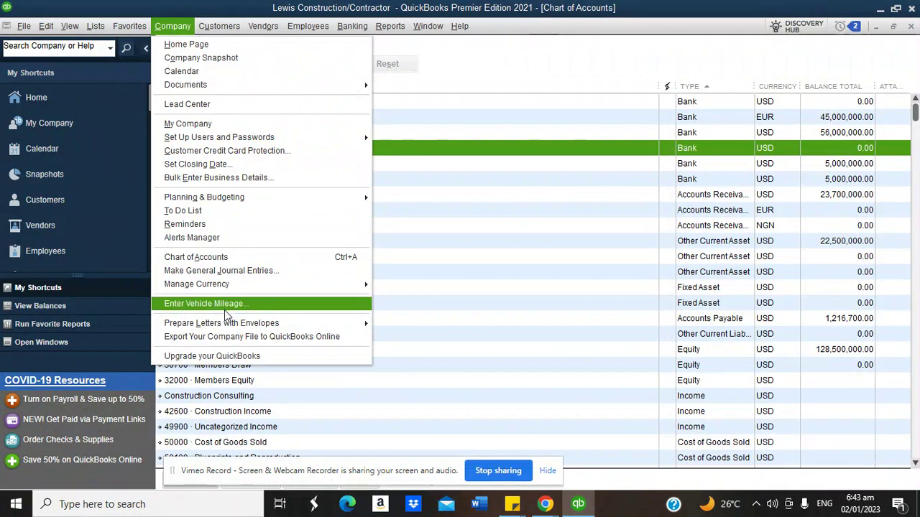
{"action": "left_click", "coordinate": [223, 268]}
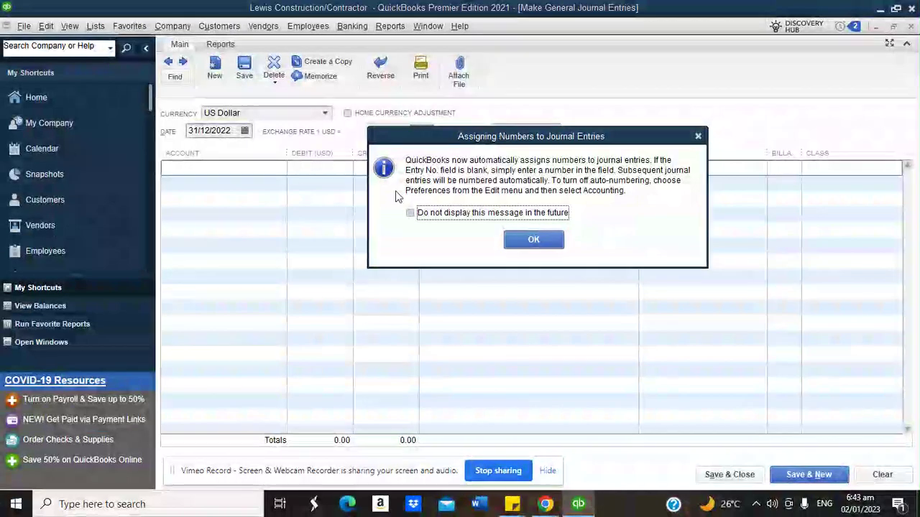
{"action": "left_click", "coordinate": [522, 240]}
{"action": "left_click", "coordinate": [278, 171]}
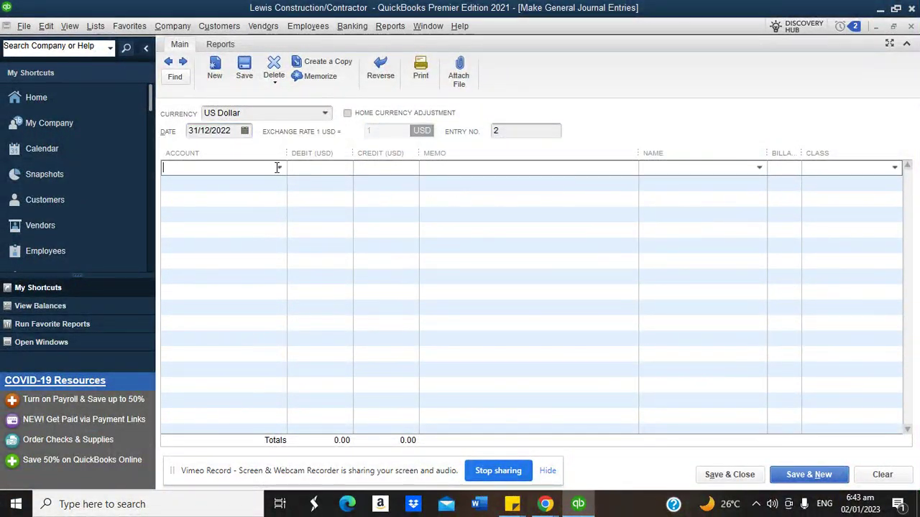
{"action": "type", "text": "JP Morgan"}
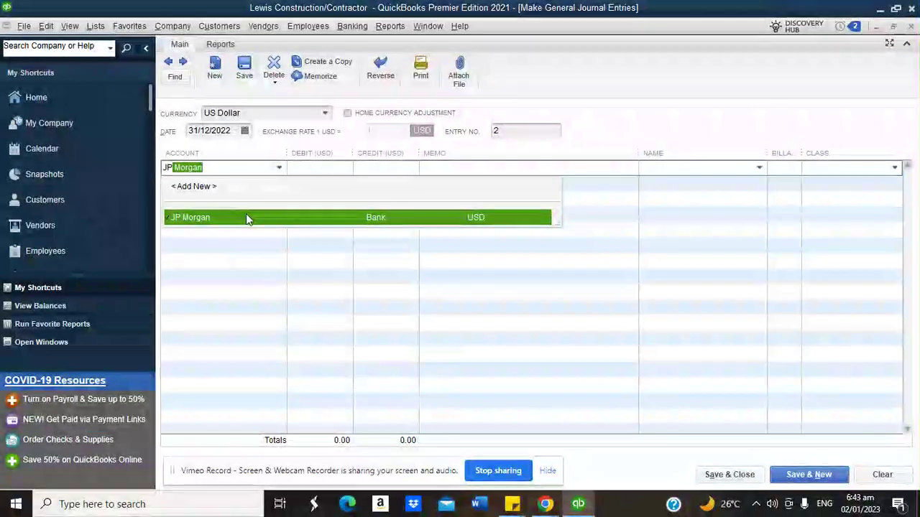
{"action": "left_click", "coordinate": [246, 216]}
{"action": "left_click", "coordinate": [235, 183]}
{"action": "type", "text": "Accounts Payable"}
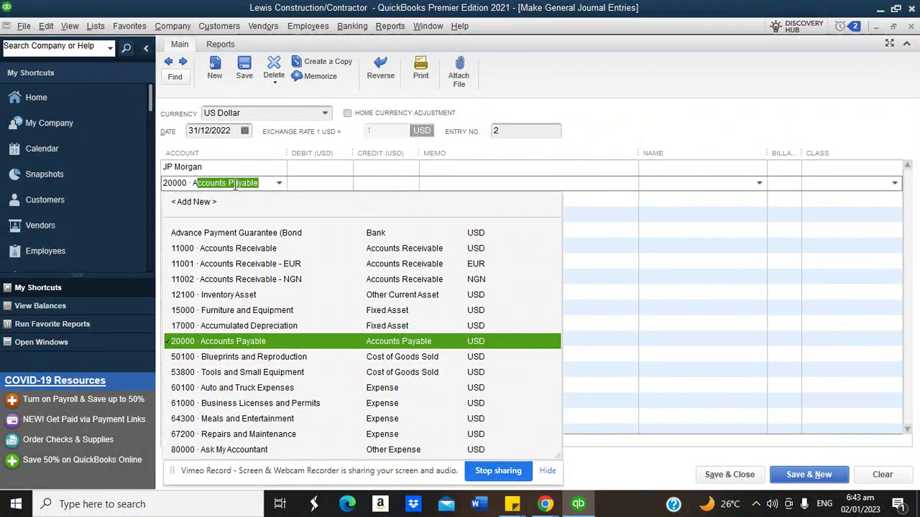
{"action": "type", "text": "d"}
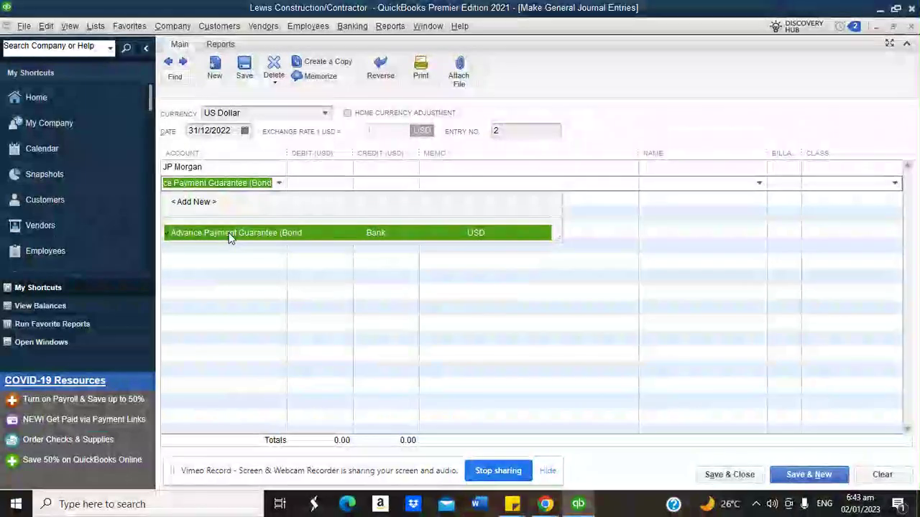
{"action": "left_click", "coordinate": [230, 235]}
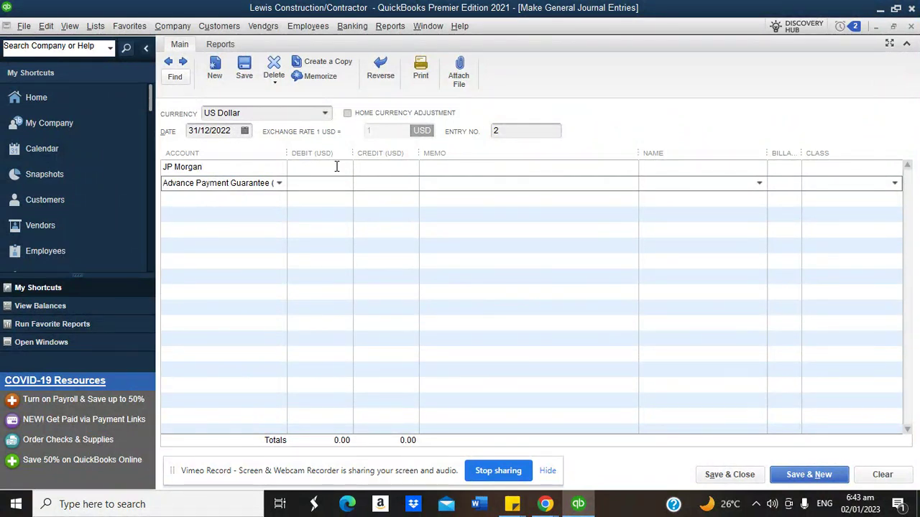
Enter a 550,000,000.00 credit for JP Morgan and a matching 550,000,000.00 debit for the Advance Payment Guarantee (Bond account
{"action": "left_click", "coordinate": [369, 166]}
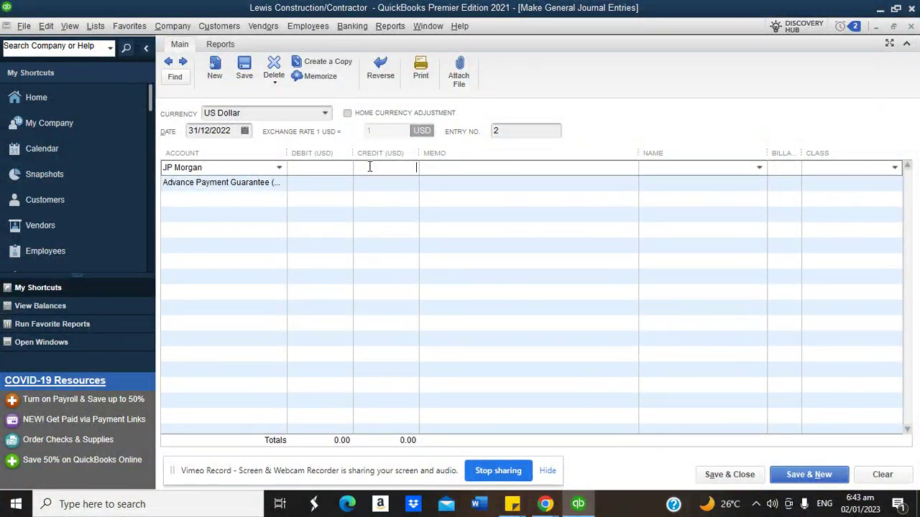
{"action": "type", "text": "5"}
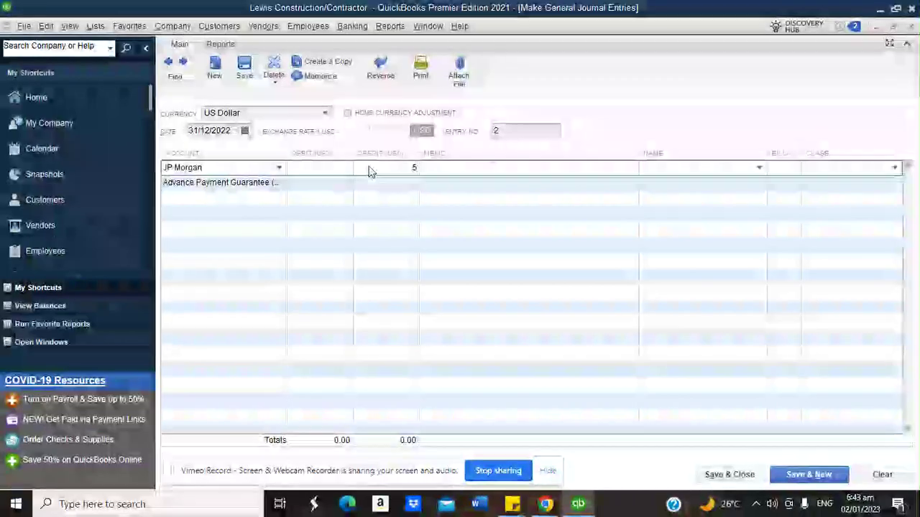
{"action": "type", "text": "5,"}
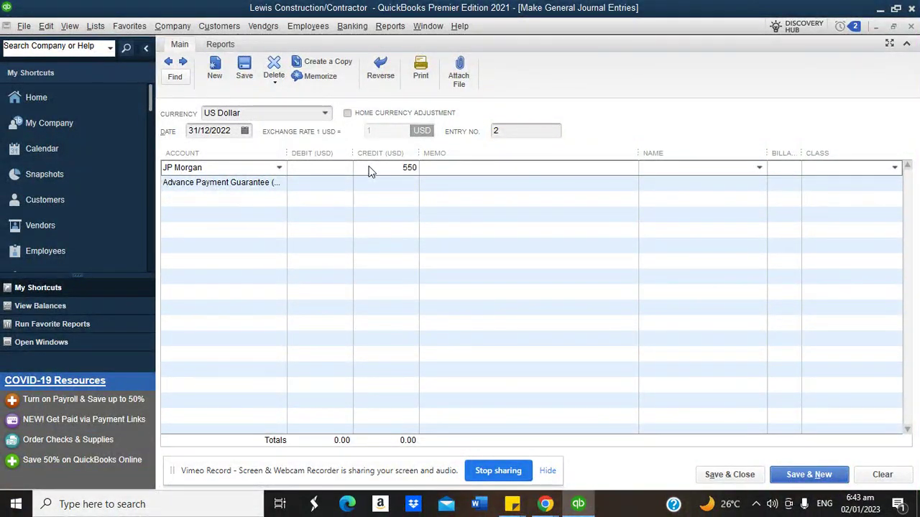
{"action": "type", "text": "000,000"}
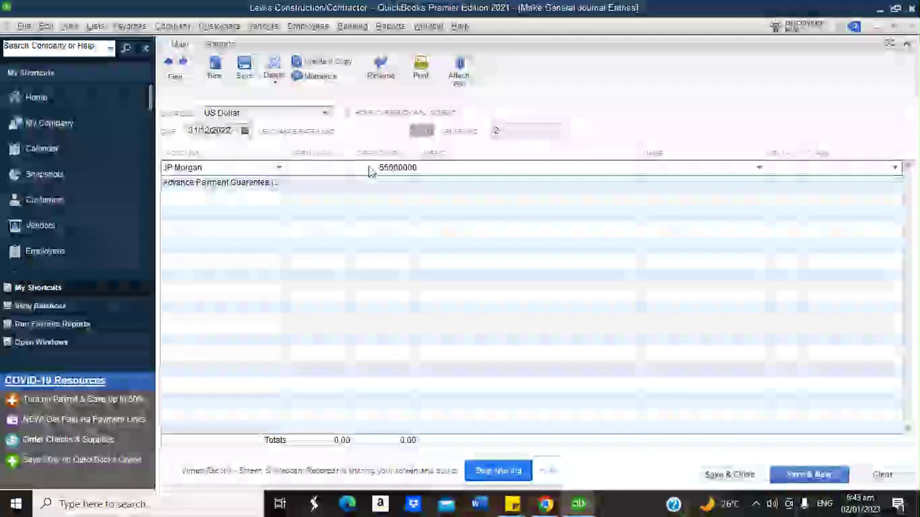
{"action": "left_click", "coordinate": [310, 183]}
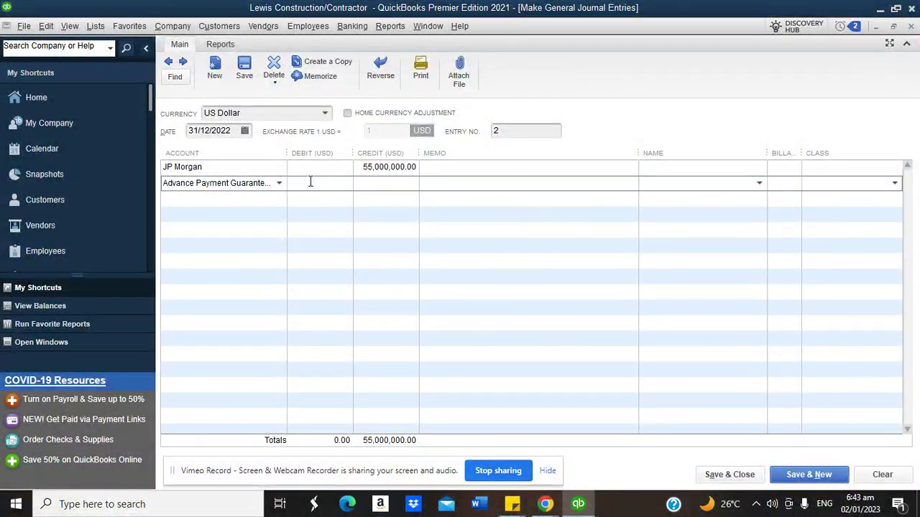
{"action": "type", "text": "550"}
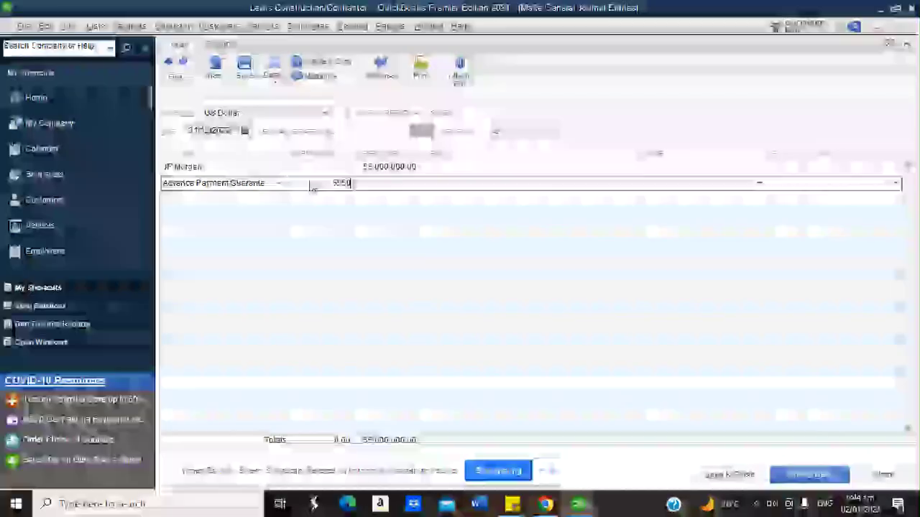
{"action": "type", "text": "000000"}
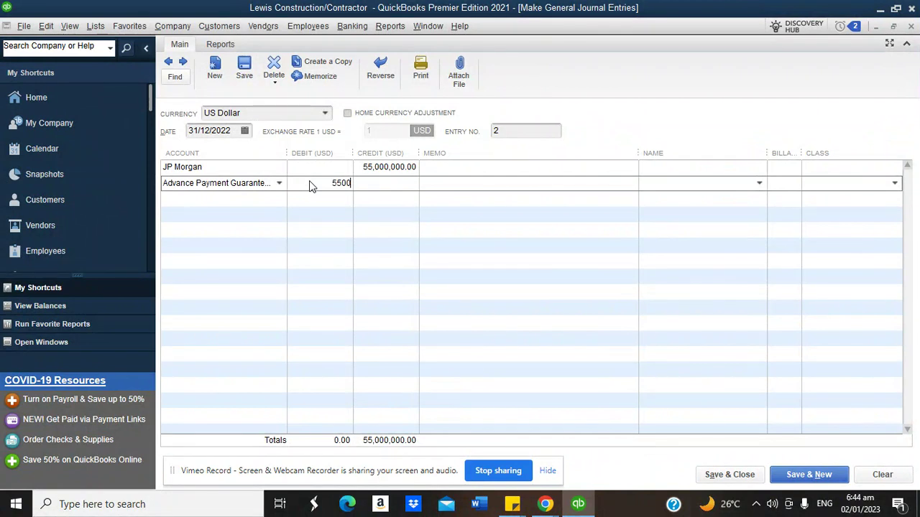
{"action": "left_click", "coordinate": [367, 168]}
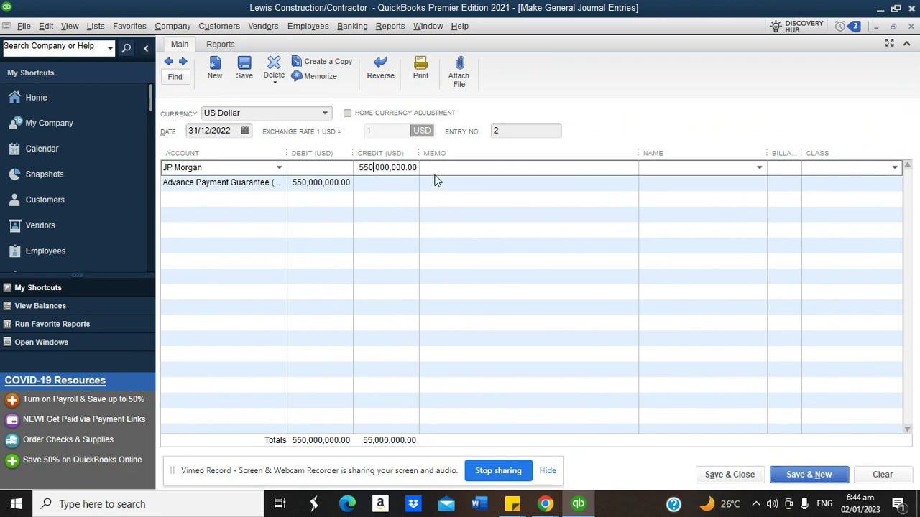
{"action": "type", "text": "0"}
{"action": "key", "text": "Tab"}
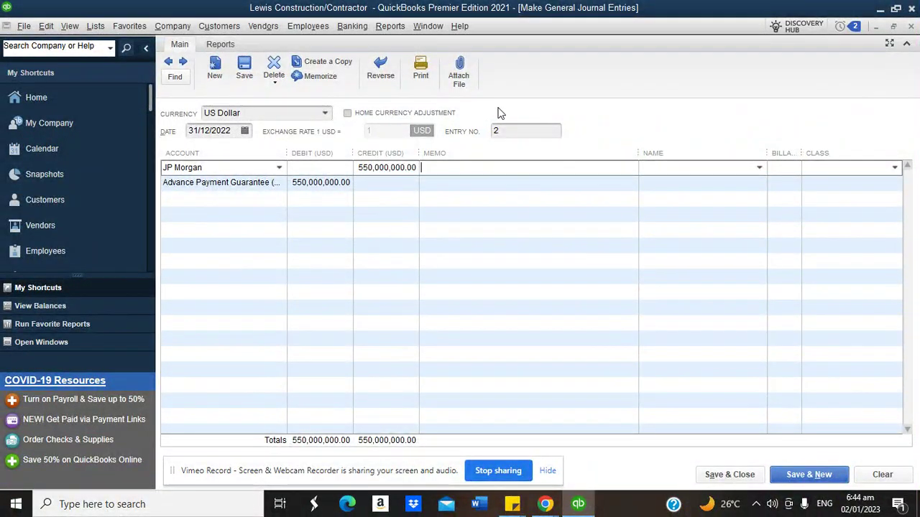
{"action": "left_click", "coordinate": [501, 113]}
{"action": "left_click", "coordinate": [523, 237]}
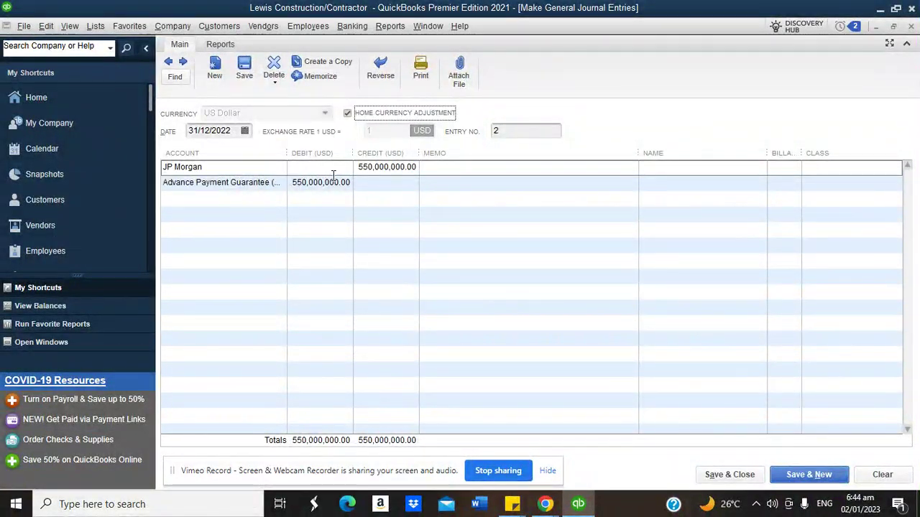
{"action": "key", "text": "space"}
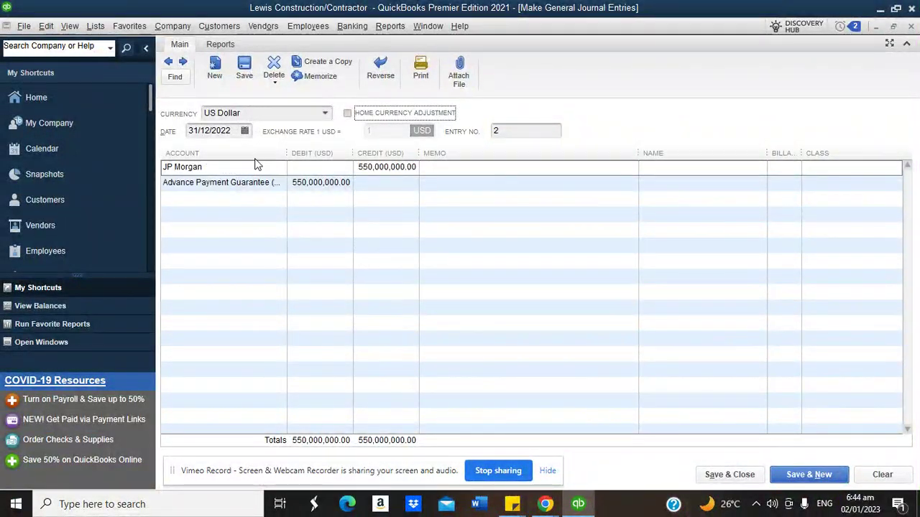
Add the memo "Being a credit offered for SAP construction project" to the JP Morgan line and save the journal entry without a class
{"action": "left_click", "coordinate": [432, 167]}
{"action": "type", "text": "B"}
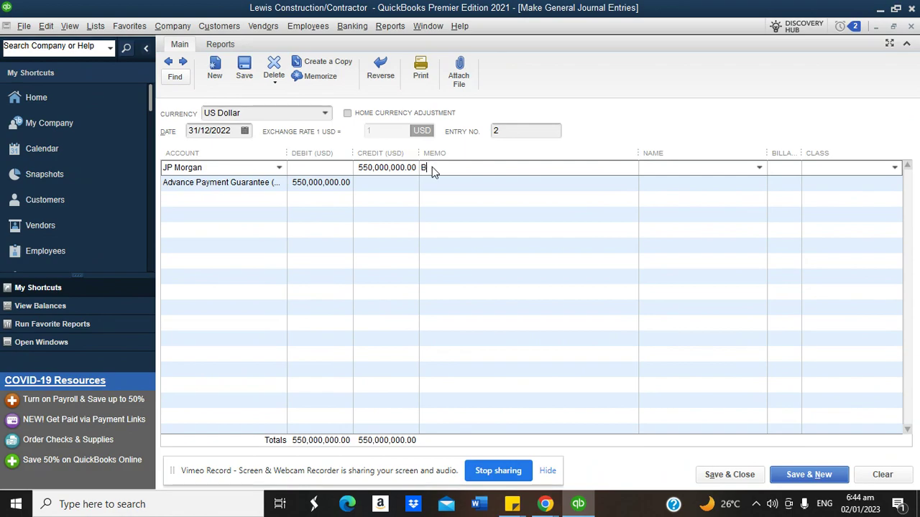
{"action": "type", "text": "eing a"}
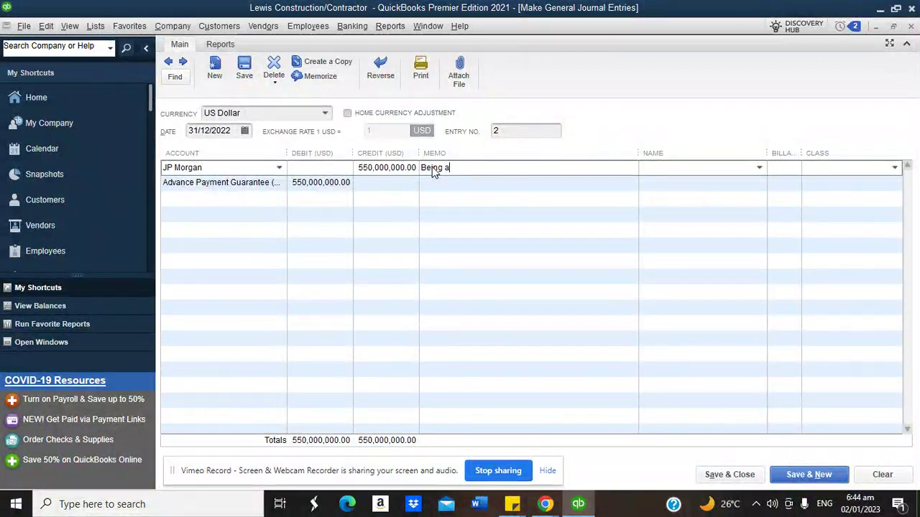
{"action": "type", "text": "credit"}
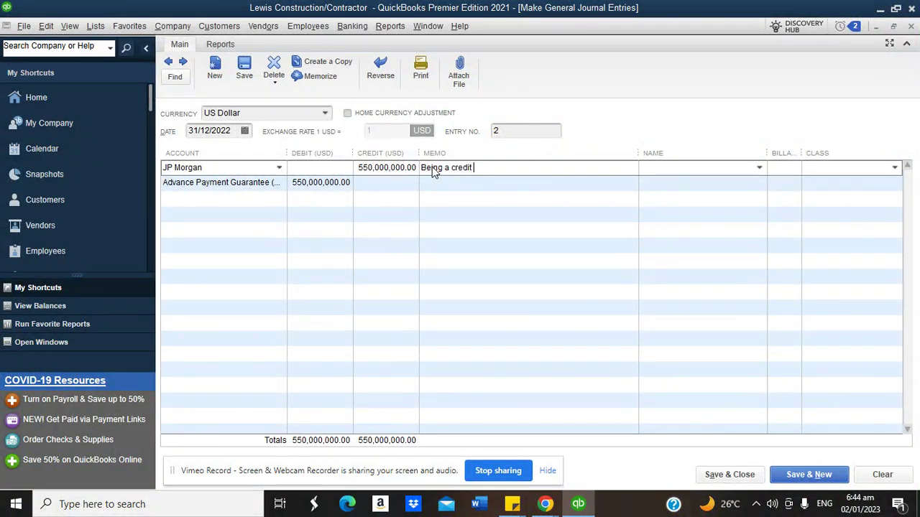
{"action": "type", "text": " offered for"}
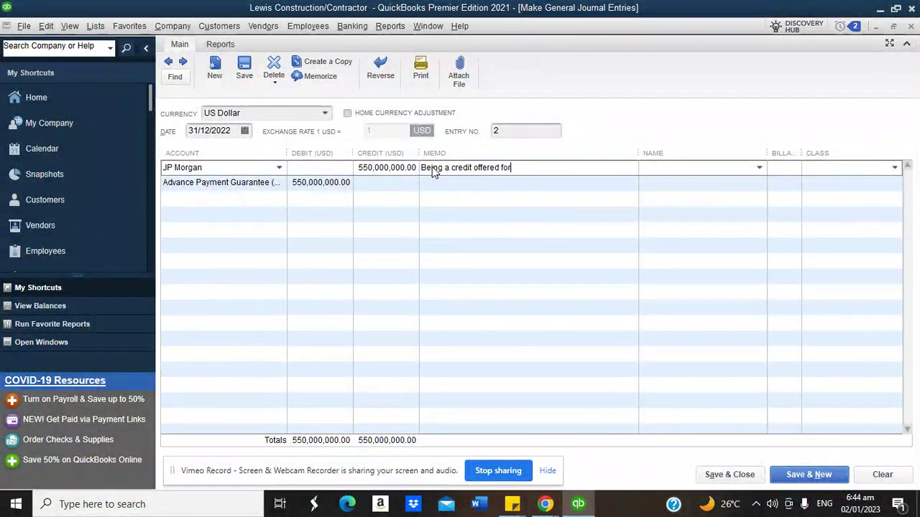
{"action": "type", "text": " construction"}
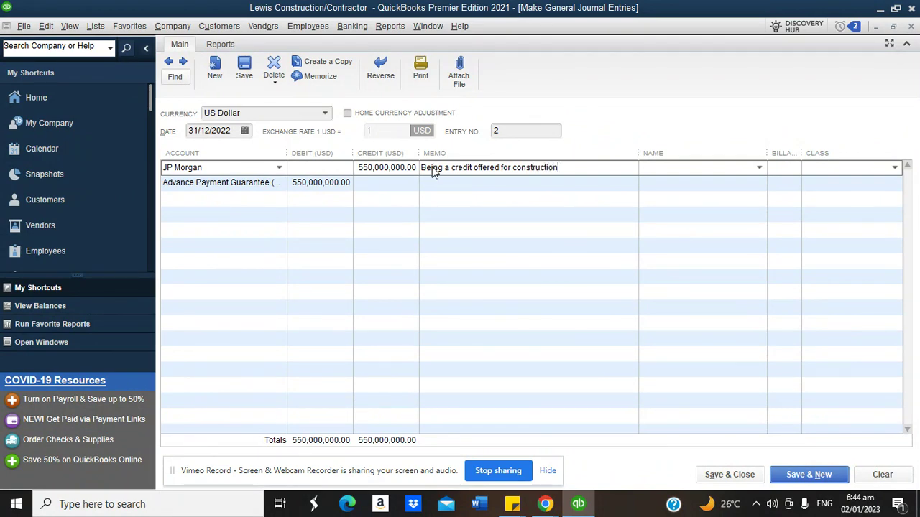
{"action": "type", "text": " project"}
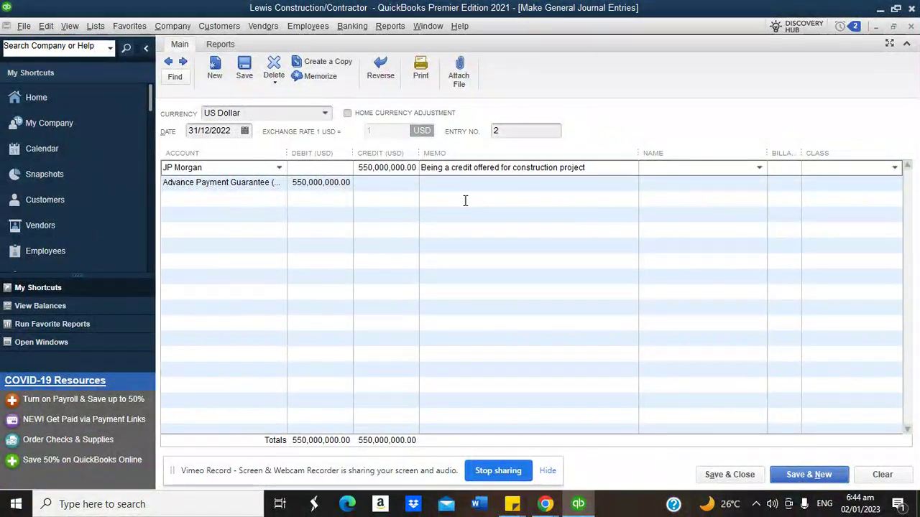
{"action": "left_click", "coordinate": [512, 168]}
{"action": "type", "text": "SAP"}
{"action": "left_click", "coordinate": [728, 478]}
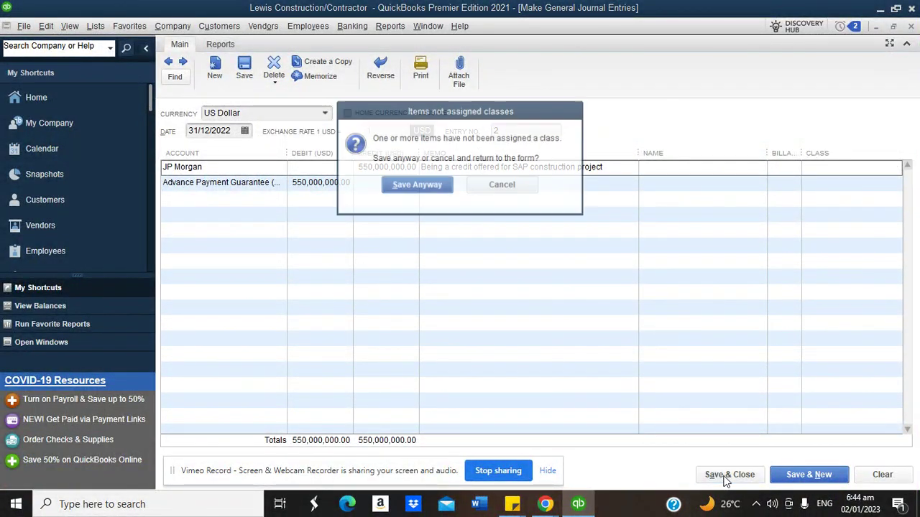
{"action": "left_click", "coordinate": [417, 186]}
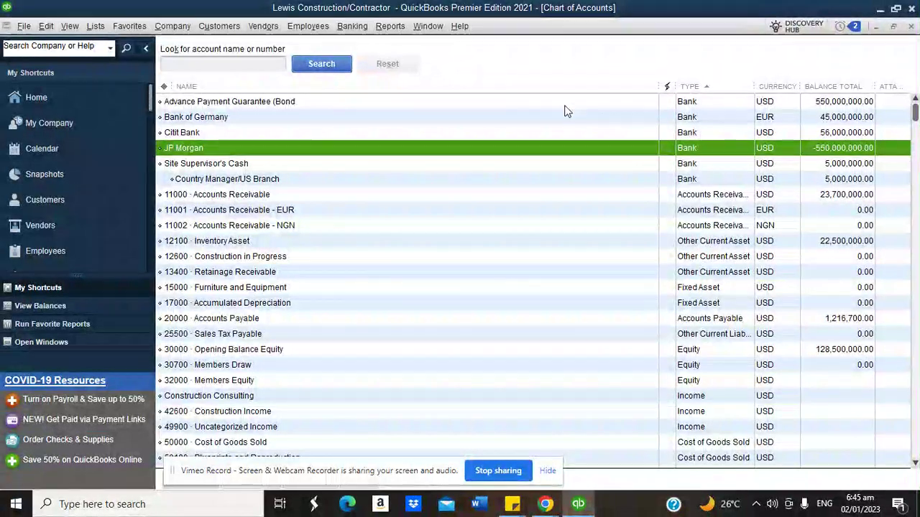
Start a funds transfer from the Advance Payment Guarantee (Bond account to Bank of Germany
{"action": "left_click", "coordinate": [497, 101]}
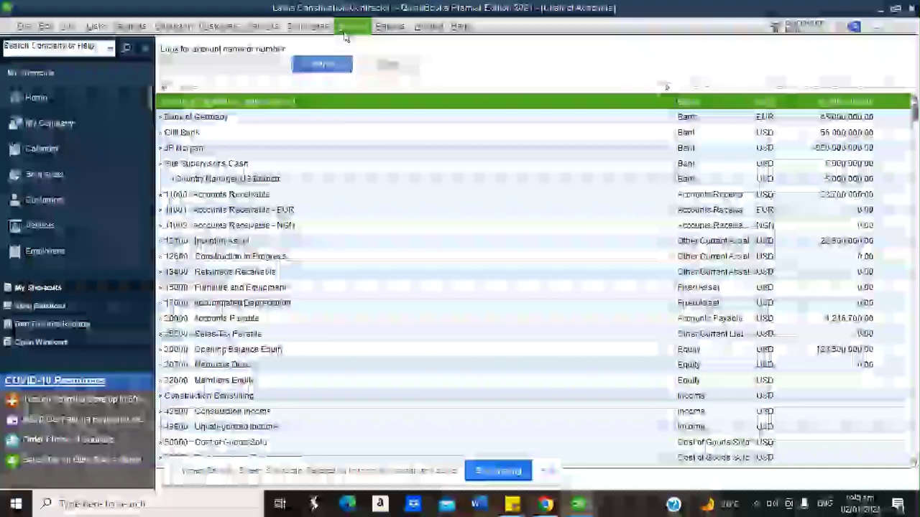
{"action": "left_click", "coordinate": [349, 28]}
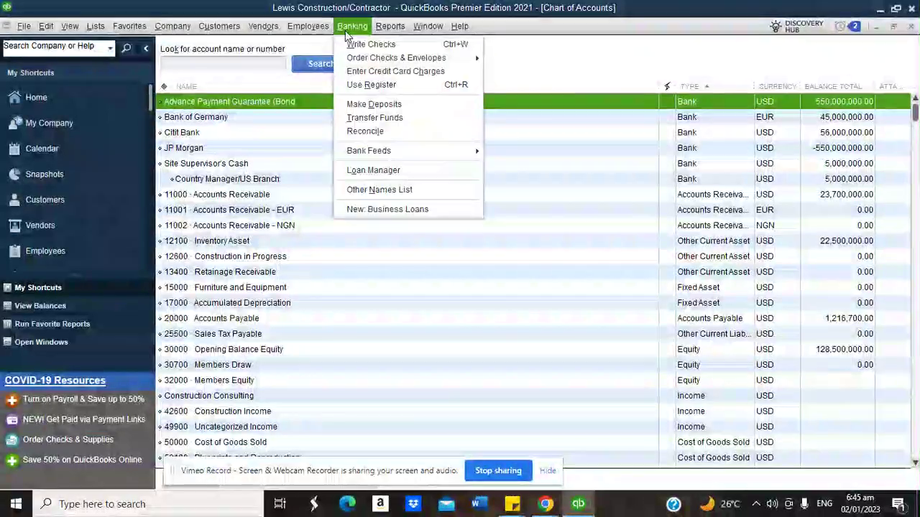
{"action": "left_click", "coordinate": [378, 120]}
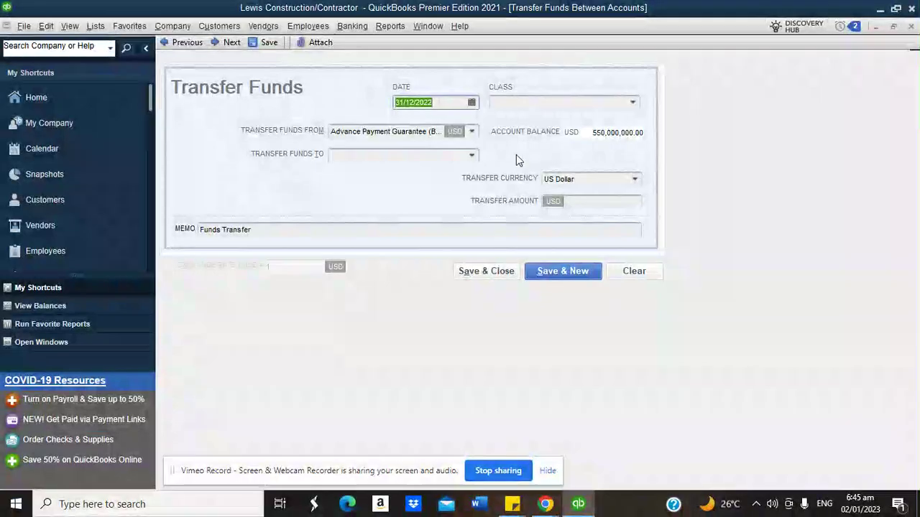
{"action": "left_click", "coordinate": [472, 155]}
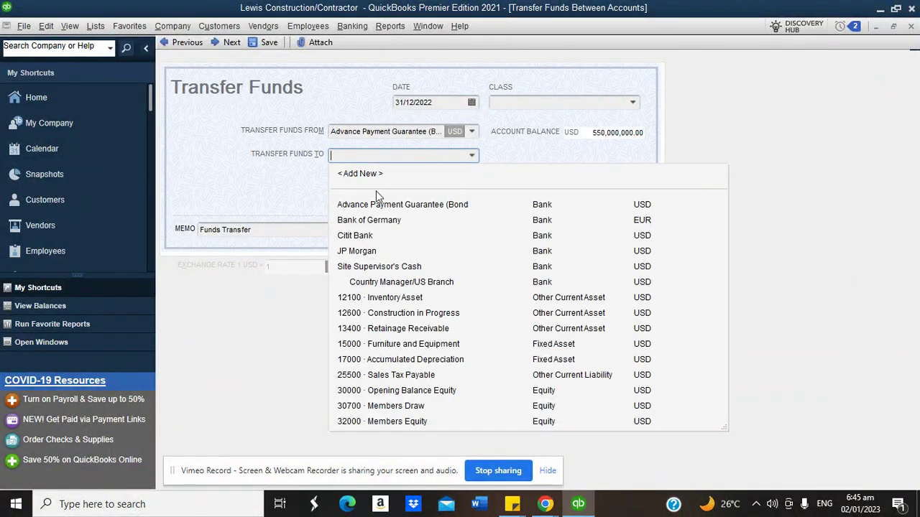
{"action": "left_click", "coordinate": [365, 221]}
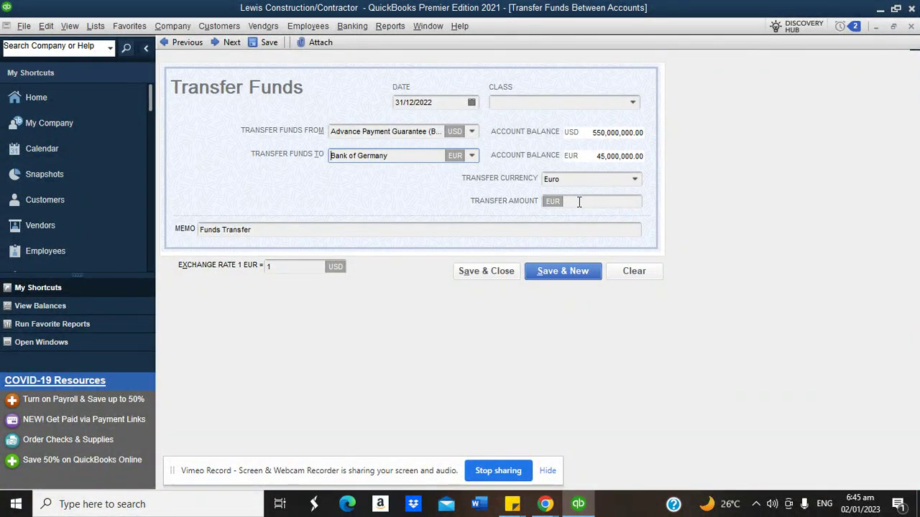
Set the transfer currency to US Dollar and the amount to 55,000,000.00, and save the transfer without a class
{"action": "left_click", "coordinate": [578, 202]}
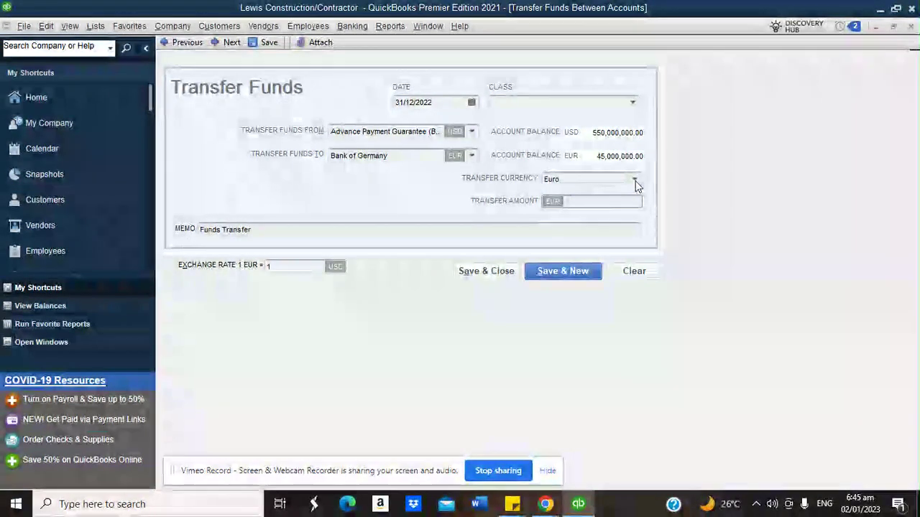
{"action": "left_click", "coordinate": [635, 180]}
{"action": "left_click", "coordinate": [587, 213]}
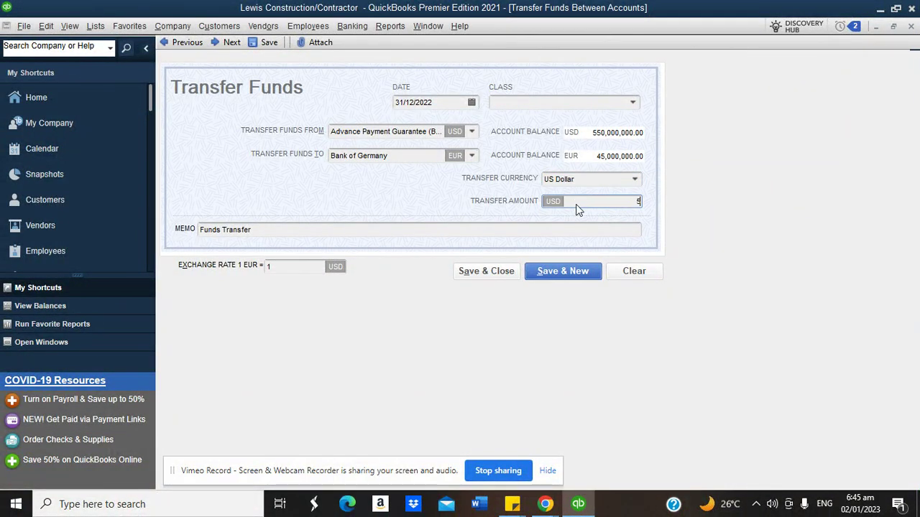
{"action": "type", "text": "55000000"}
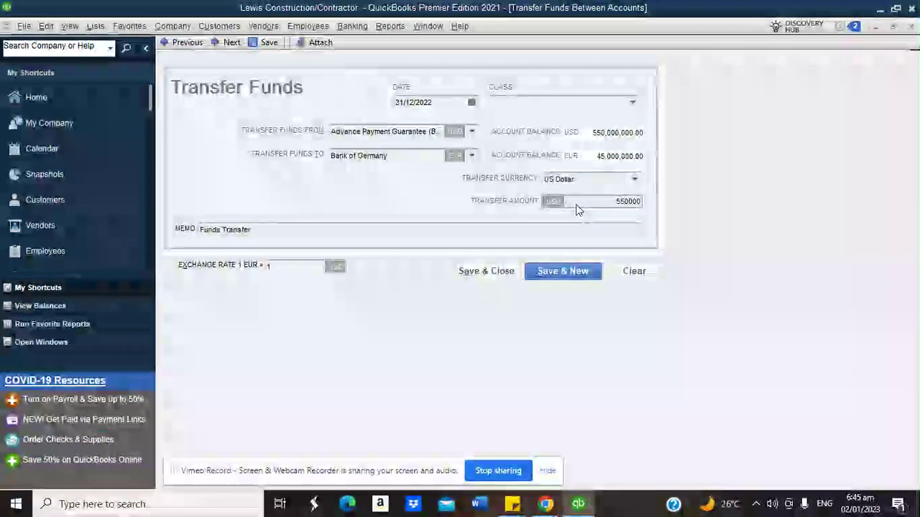
{"action": "left_click", "coordinate": [547, 229]}
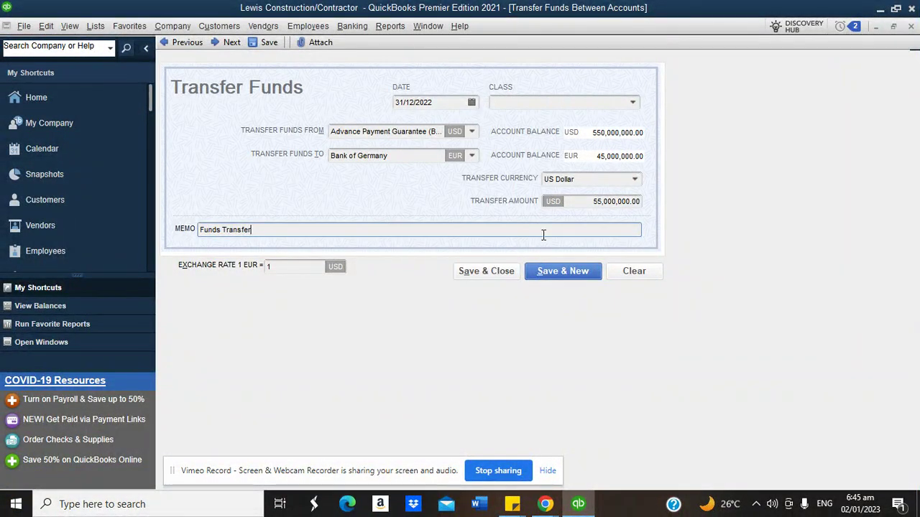
{"action": "left_click", "coordinate": [487, 271]}
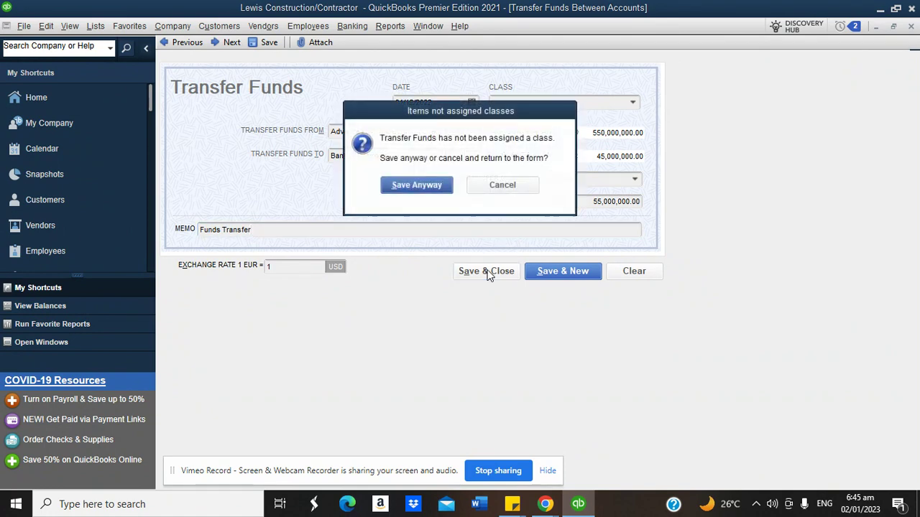
{"action": "left_click", "coordinate": [419, 185]}
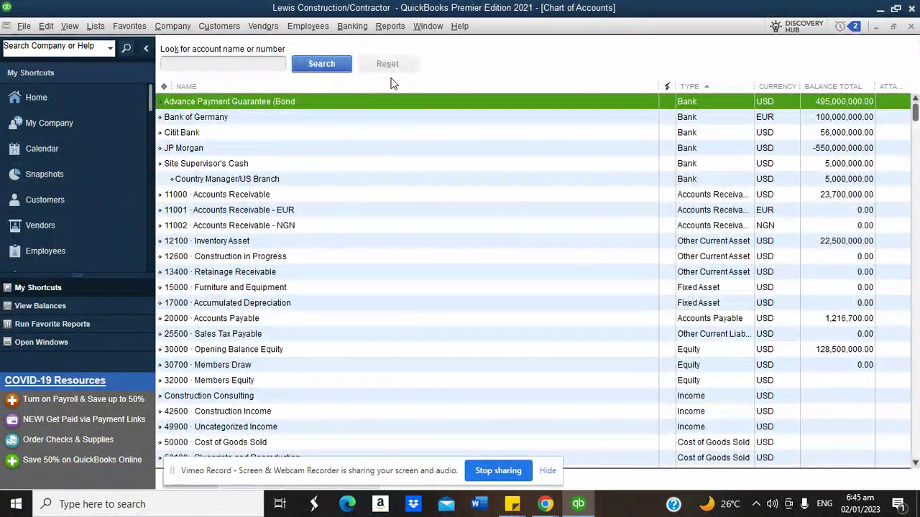
Open the register of the Bank of Germany account from the chart of accounts
{"action": "left_click", "coordinate": [359, 121]}
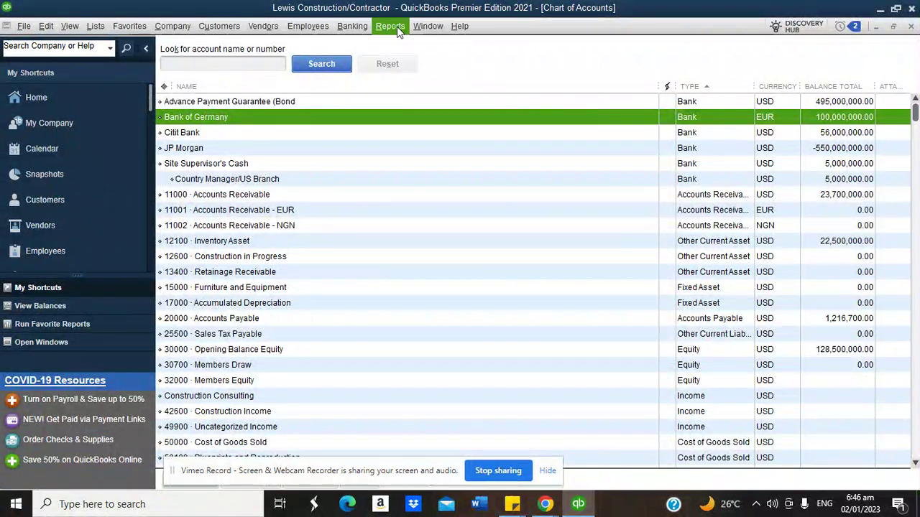
{"action": "left_click", "coordinate": [352, 25]}
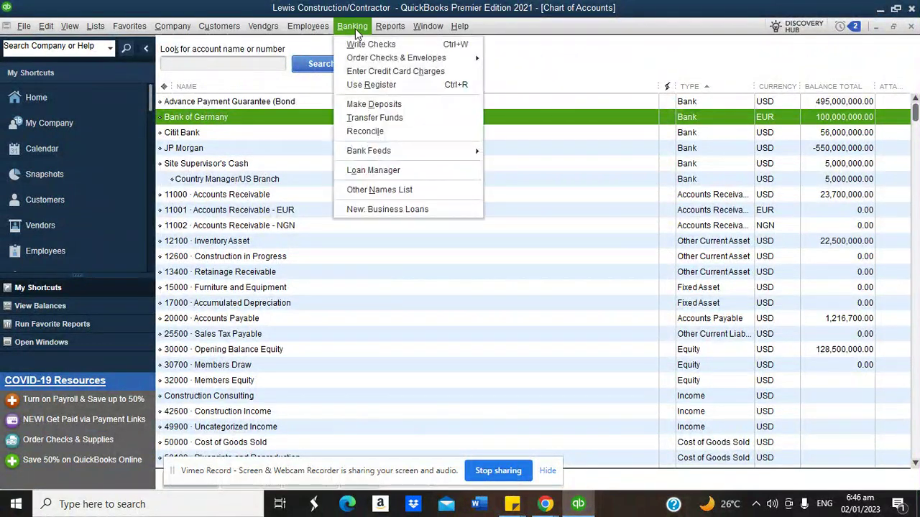
{"action": "left_click", "coordinate": [380, 107]}
{"action": "left_click", "coordinate": [529, 233]}
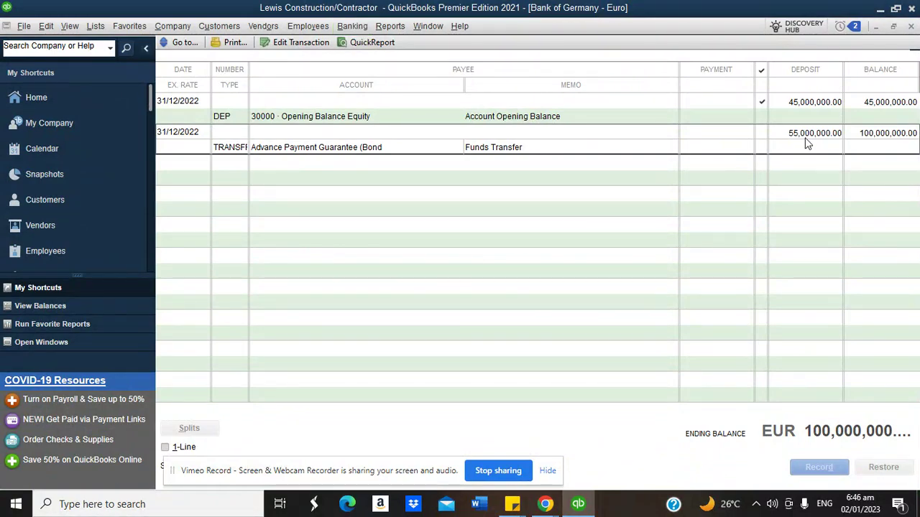
{"action": "double_click", "coordinate": [810, 140]}
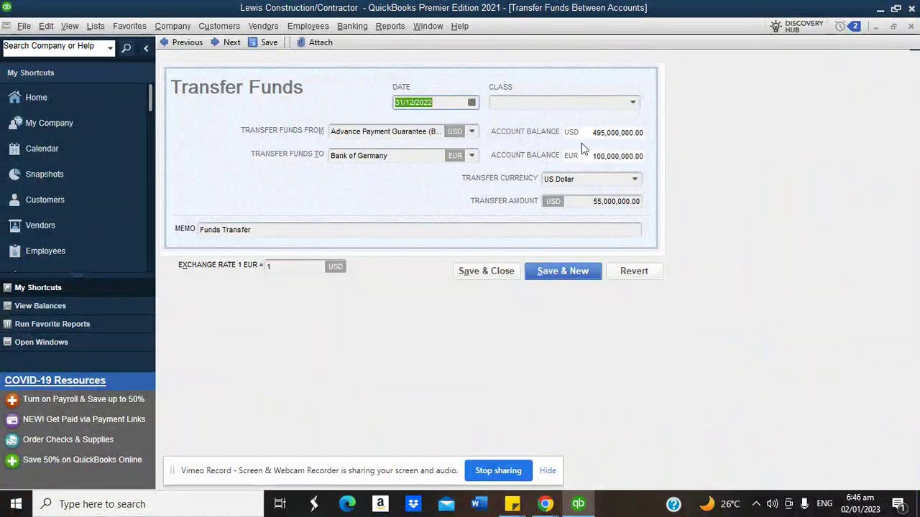
{"action": "left_click", "coordinate": [602, 199]}
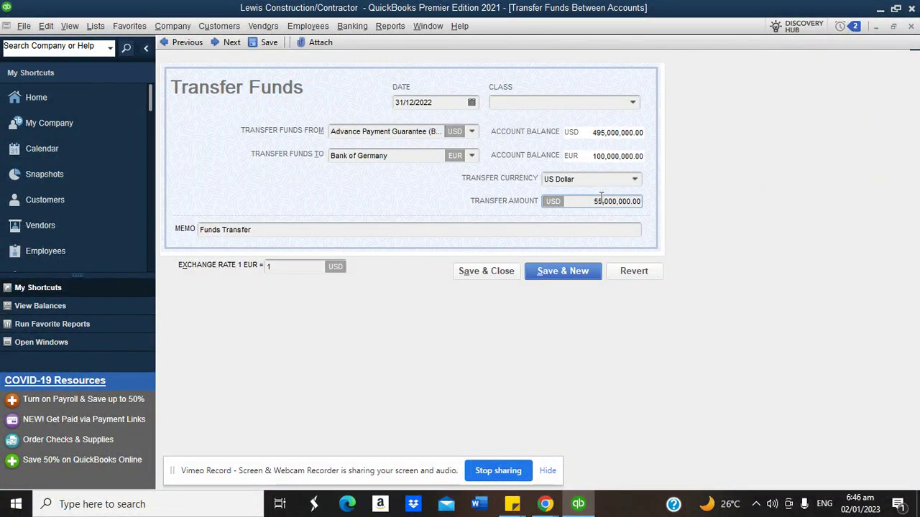
{"action": "key", "text": "BackSpace"}
{"action": "type", "text": "00"}
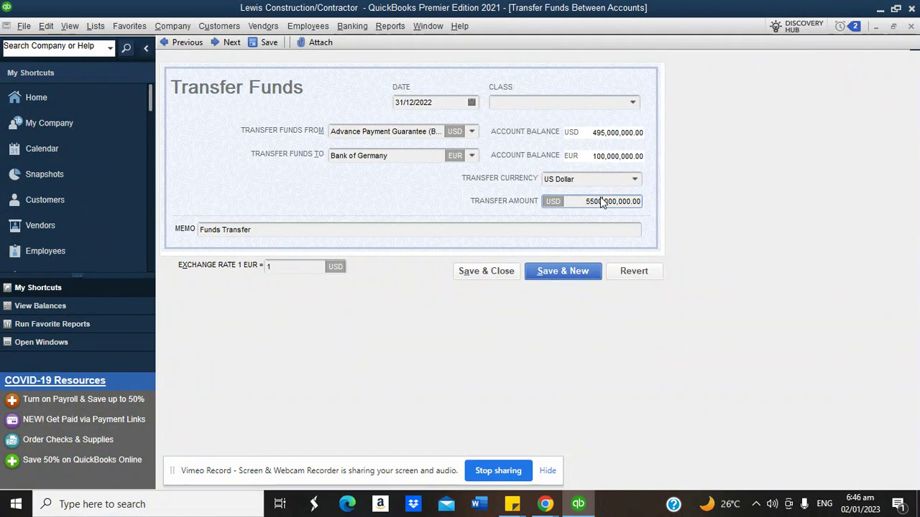
{"action": "left_click", "coordinate": [182, 43]}
{"action": "left_click", "coordinate": [458, 165]}
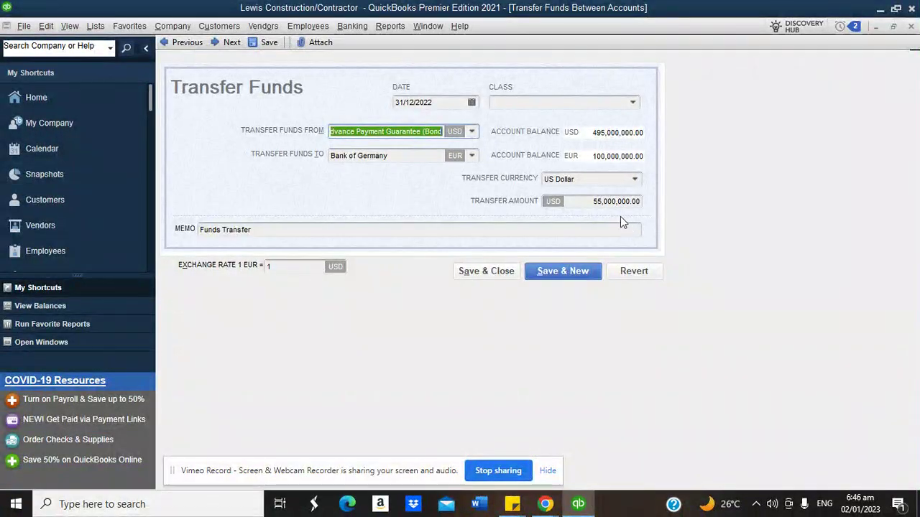
{"action": "left_click", "coordinate": [579, 200]}
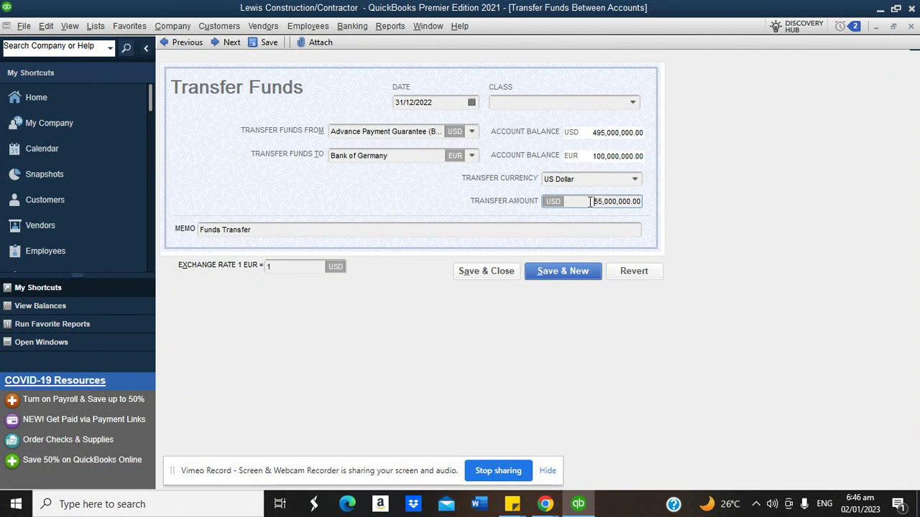
{"action": "left_click", "coordinate": [911, 29]}
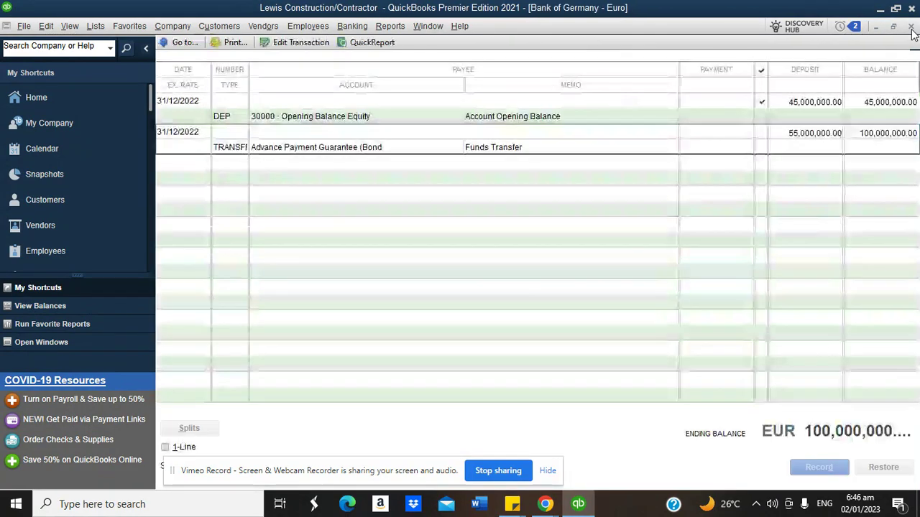
Set the amount of the Advance Payment Guarantee (Bond transfer to 550,000,000.00 and save it without a class
{"action": "double_click", "coordinate": [880, 135]}
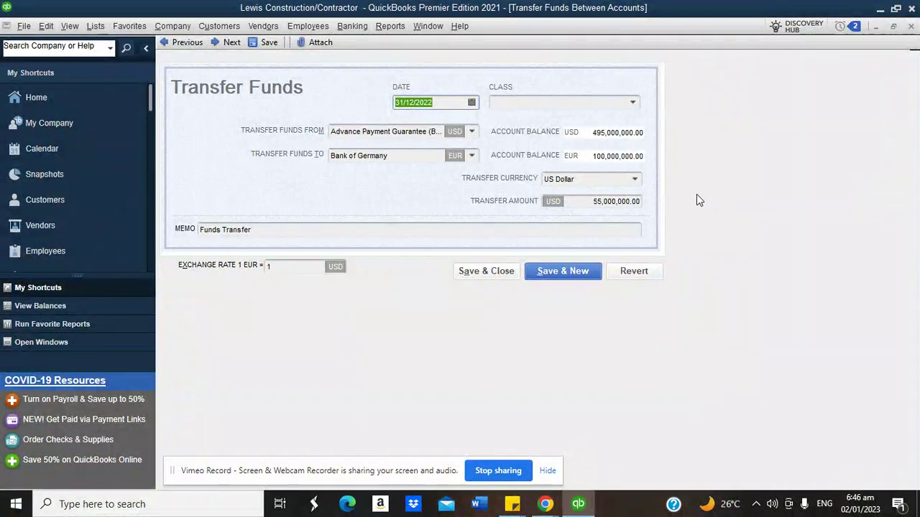
{"action": "left_click", "coordinate": [601, 202]}
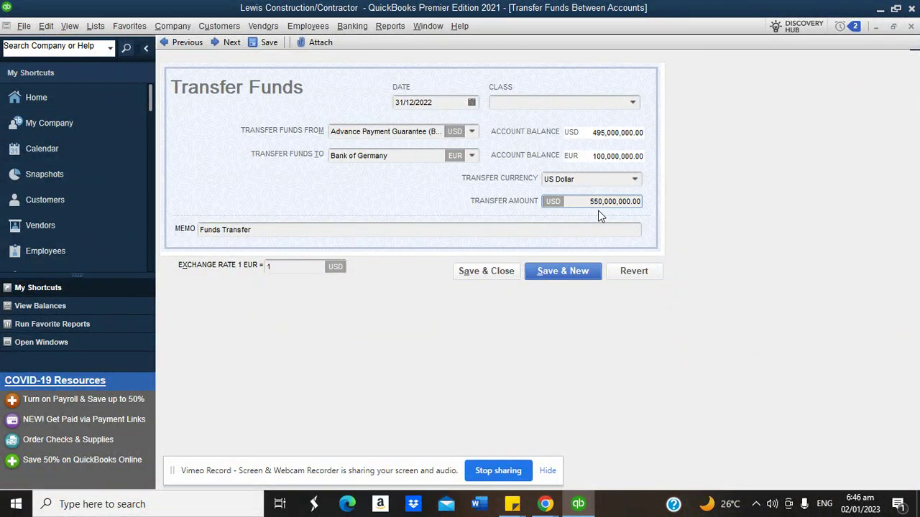
{"action": "left_click", "coordinate": [581, 230]}
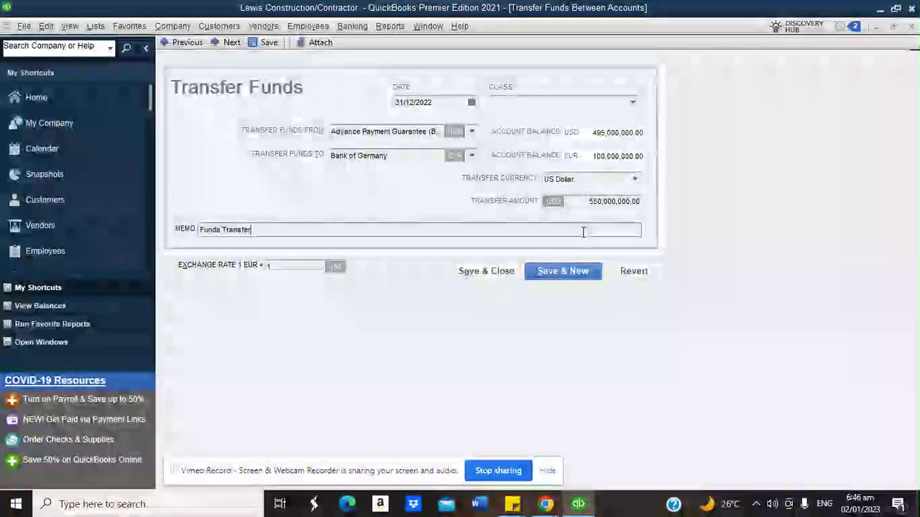
{"action": "left_click", "coordinate": [502, 271]}
{"action": "left_click", "coordinate": [403, 165]}
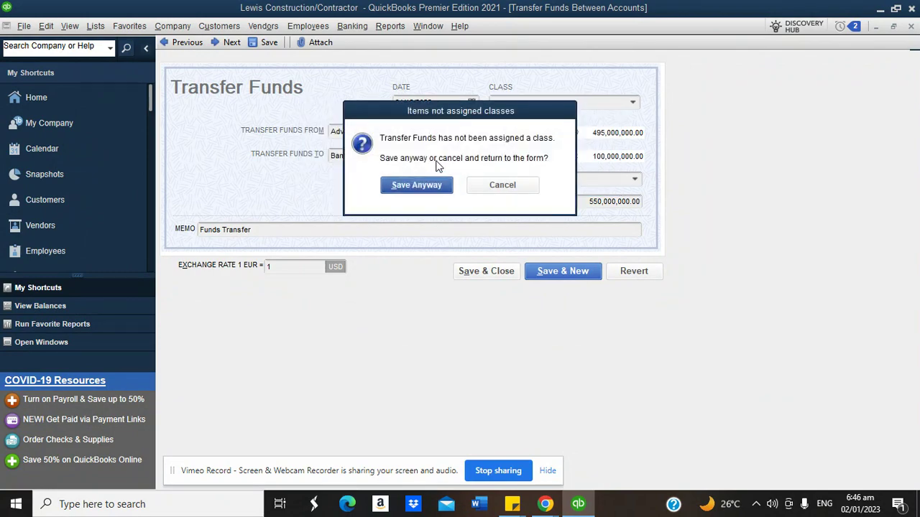
{"action": "left_click", "coordinate": [417, 185]}
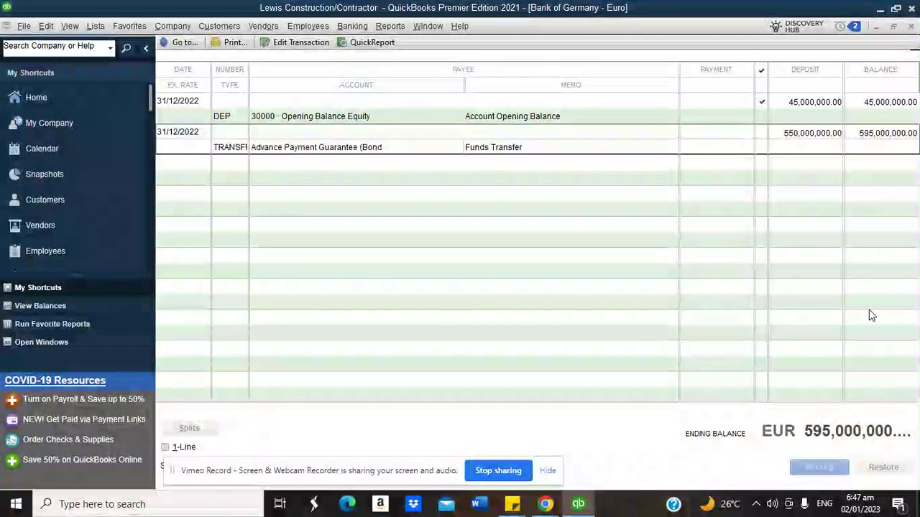
Return to the chart of accounts and check the balances of Advance Payment Guarantee (Bond, Bank of Germany and JP Morgan
{"action": "left_click", "coordinate": [911, 27]}
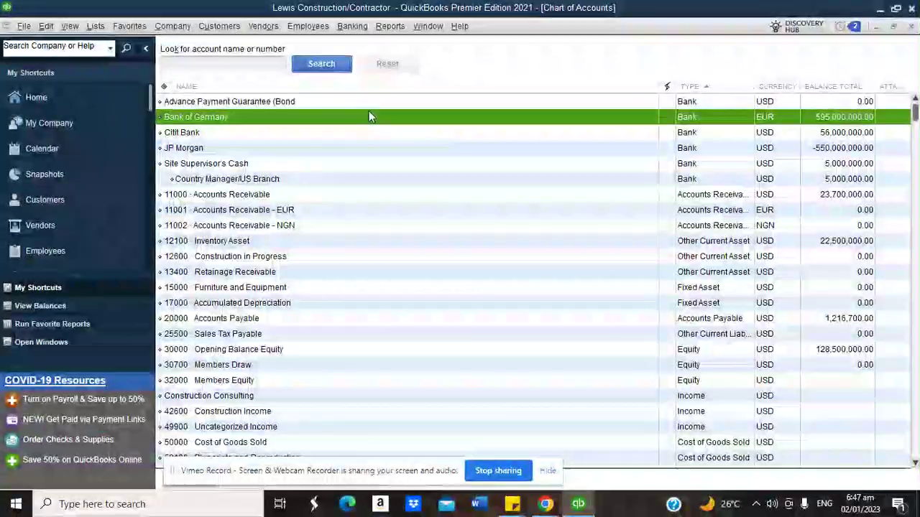
{"action": "left_click", "coordinate": [362, 102]}
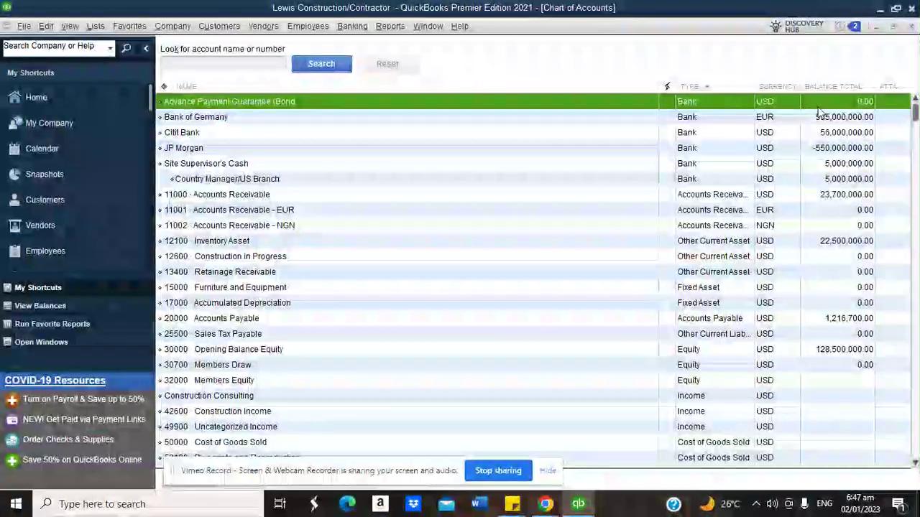
{"action": "left_click", "coordinate": [305, 119]}
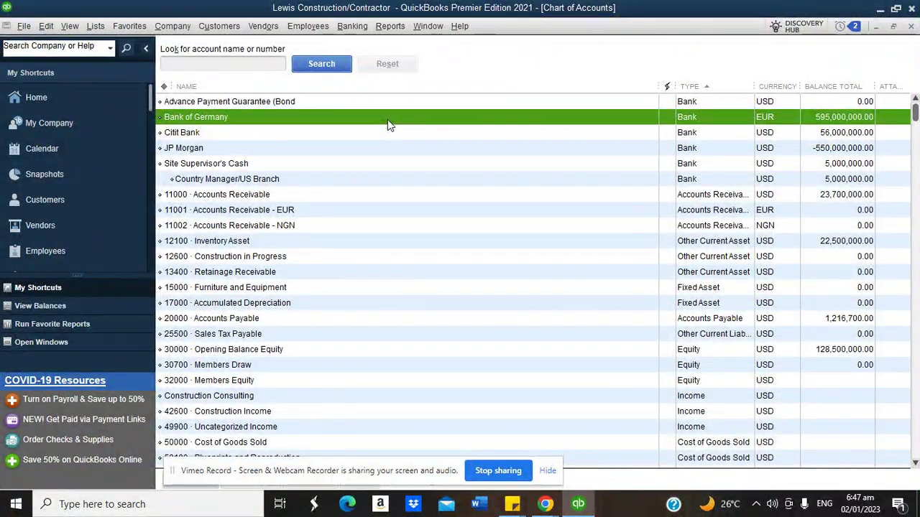
{"action": "left_click", "coordinate": [265, 150]}
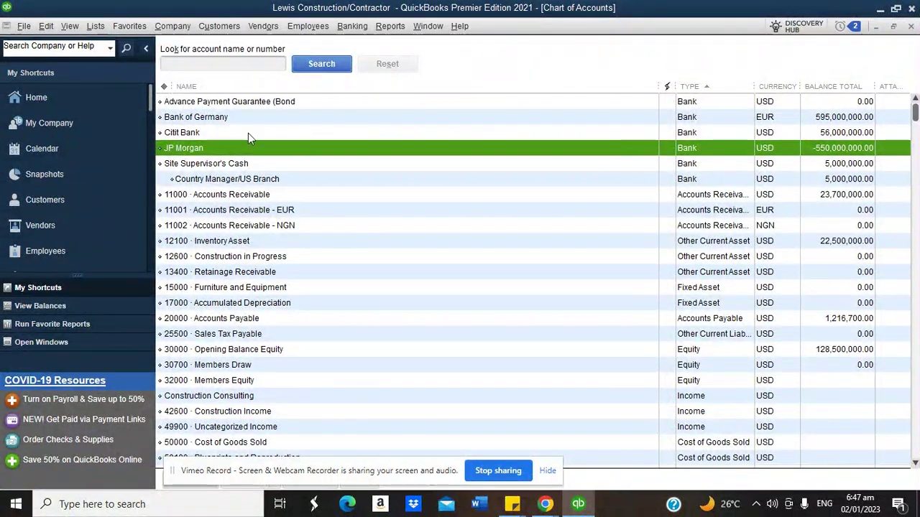
Start a new general journal entry and set up a Loan-type account named "Loan" for its first line
{"action": "left_click", "coordinate": [180, 29]}
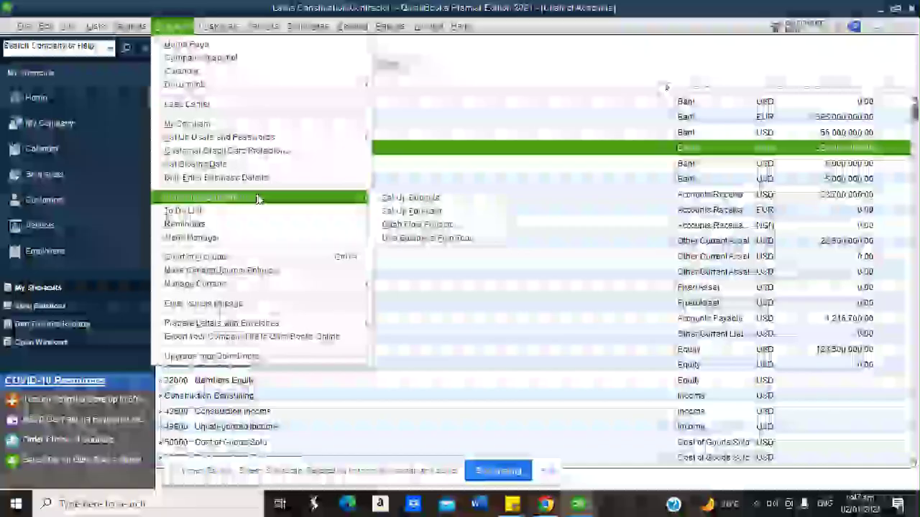
{"action": "left_click", "coordinate": [242, 270]}
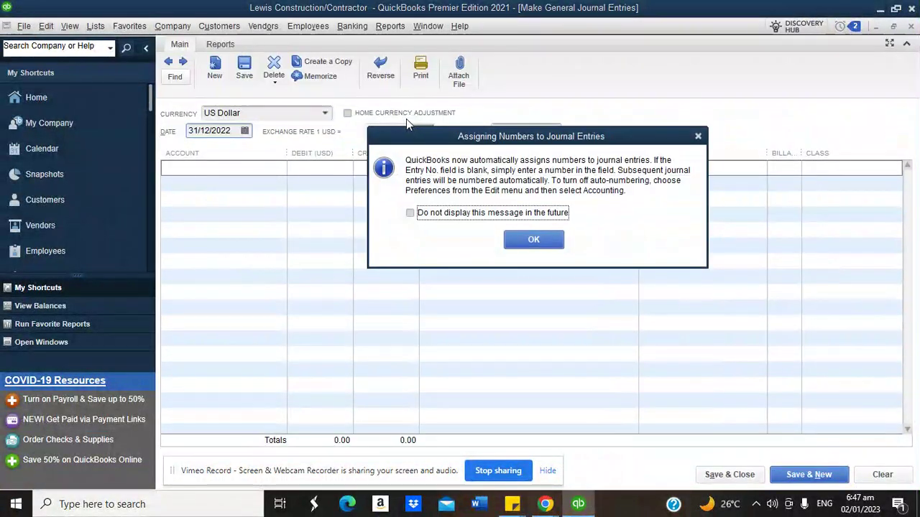
{"action": "left_click", "coordinate": [517, 242]}
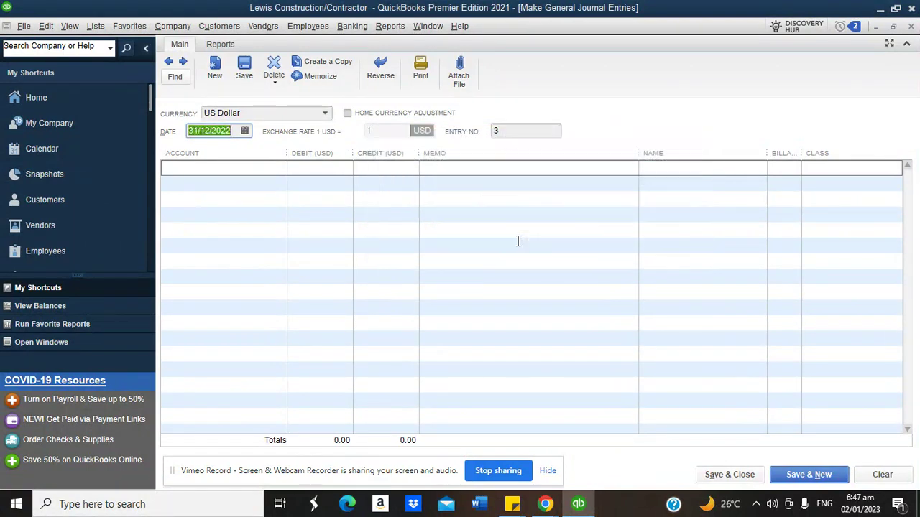
{"action": "left_click", "coordinate": [245, 167]}
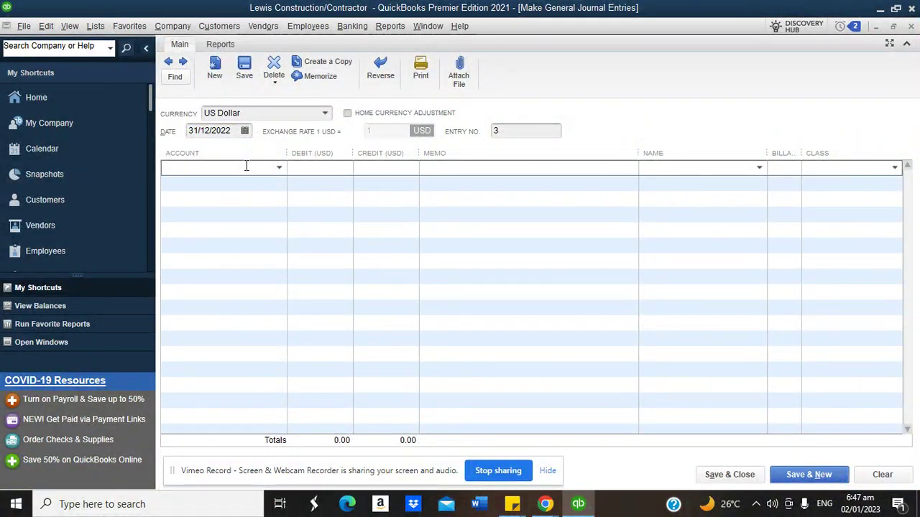
{"action": "type", "text": "Loan"}
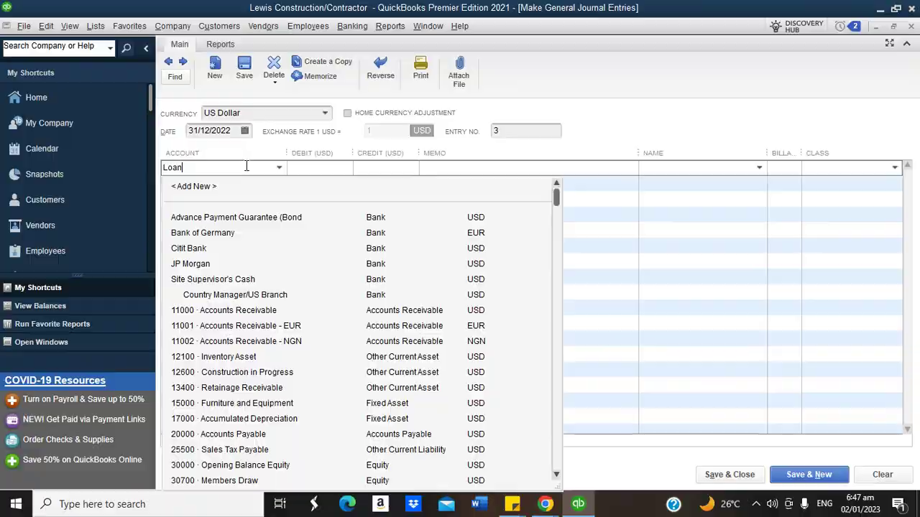
{"action": "key", "text": "Tab"}
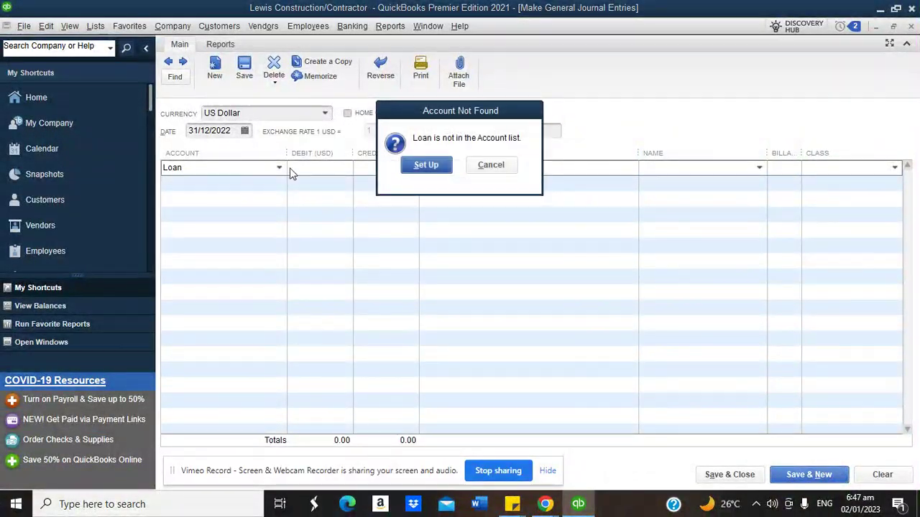
{"action": "left_click", "coordinate": [429, 169]}
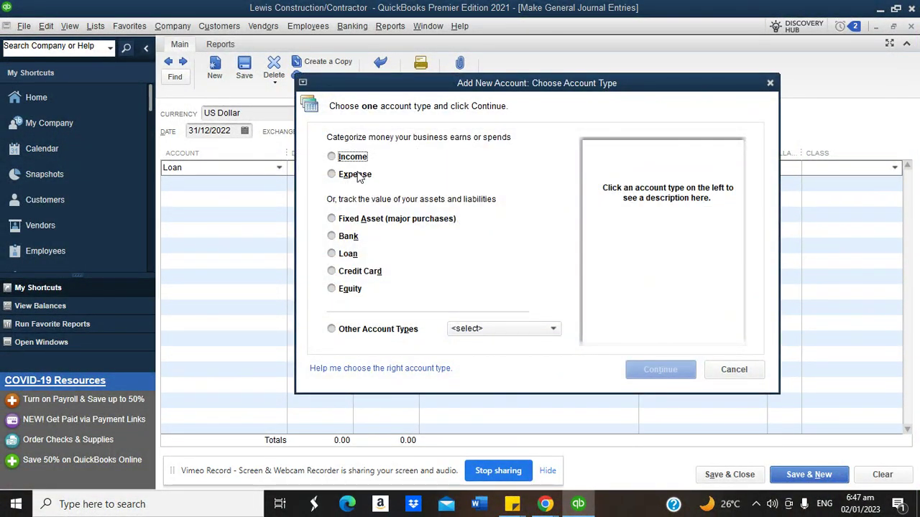
{"action": "left_click", "coordinate": [342, 256]}
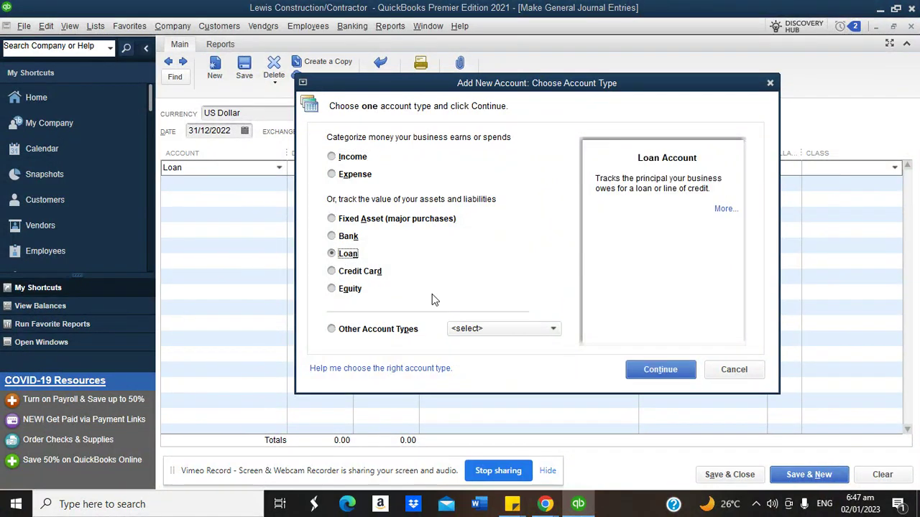
{"action": "left_click", "coordinate": [658, 369]}
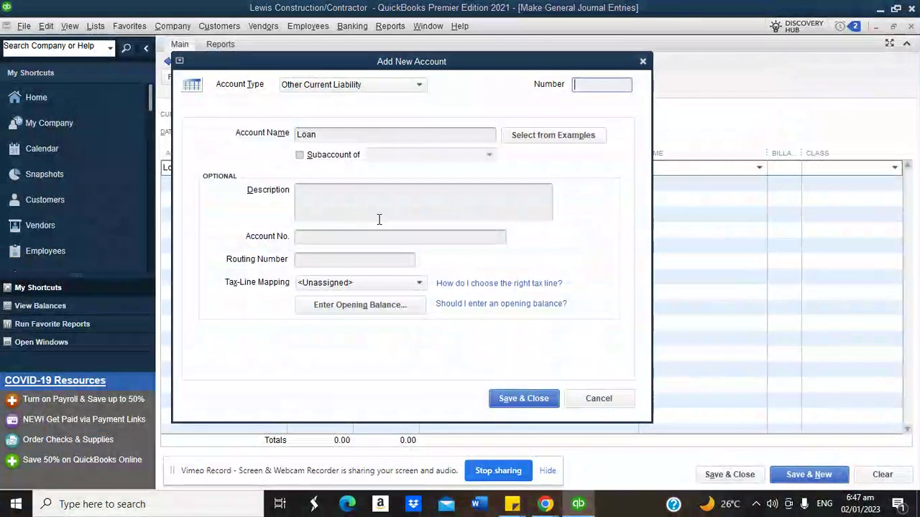
{"action": "left_click", "coordinate": [538, 399]}
{"action": "left_click", "coordinate": [189, 185]}
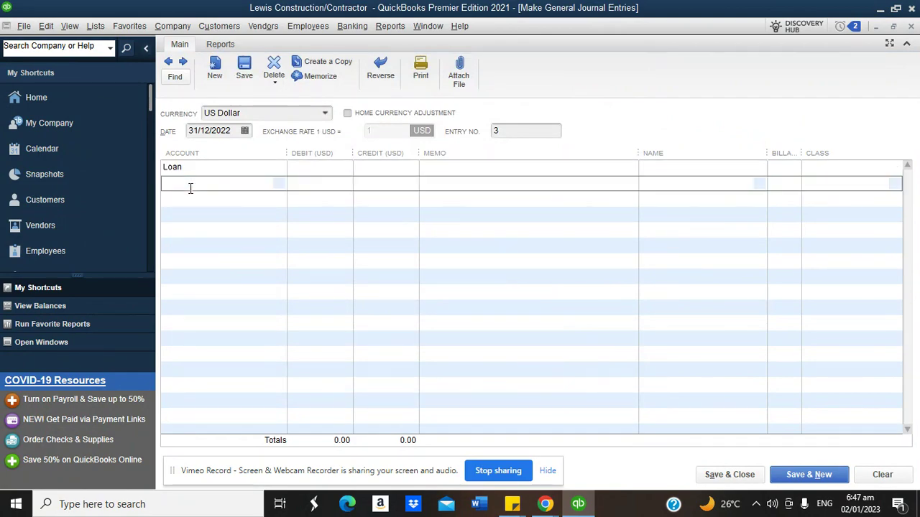
{"action": "type", "text": "JP"}
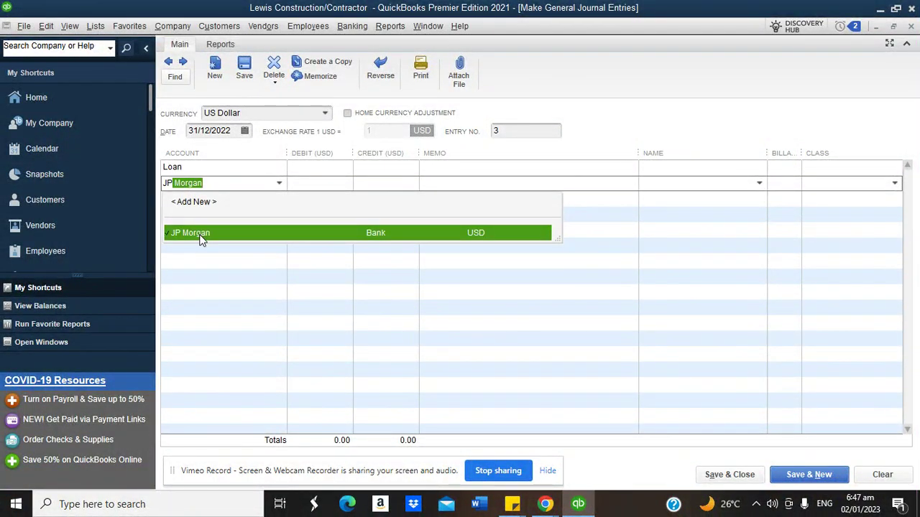
{"action": "key", "text": "BackSpace"}
{"action": "key", "text": "BackSpace"}
{"action": "key", "text": "BackSpace"}
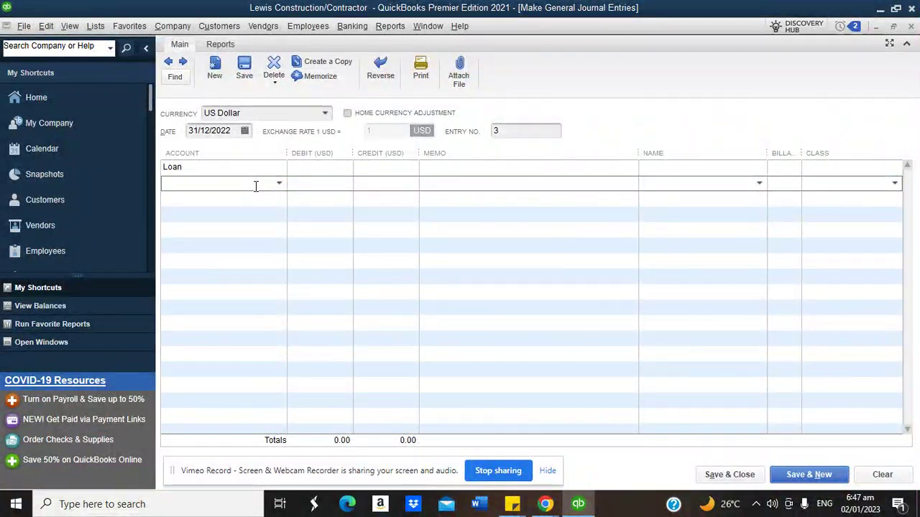
{"action": "type", "text": "Ban"}
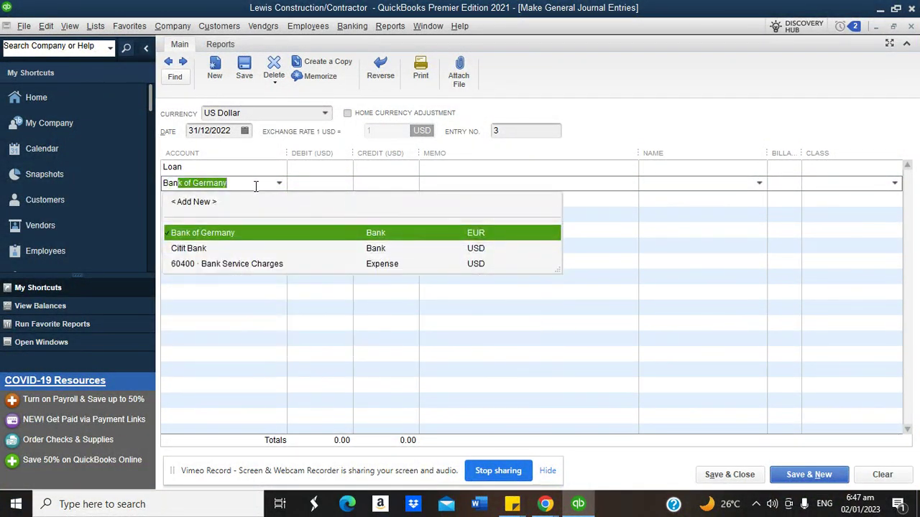
{"action": "key", "text": "BackSpace"}
{"action": "key", "text": "BackSpace"}
{"action": "key", "text": "BackSpace"}
{"action": "key", "text": "BackSpace"}
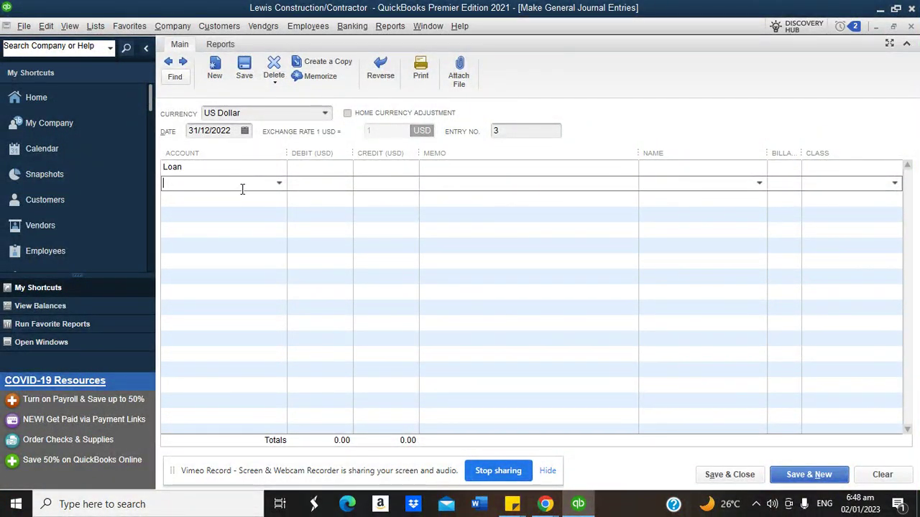
Enter Bank of America as the account on the second line of the journal entry
{"action": "type", "text": "B"}
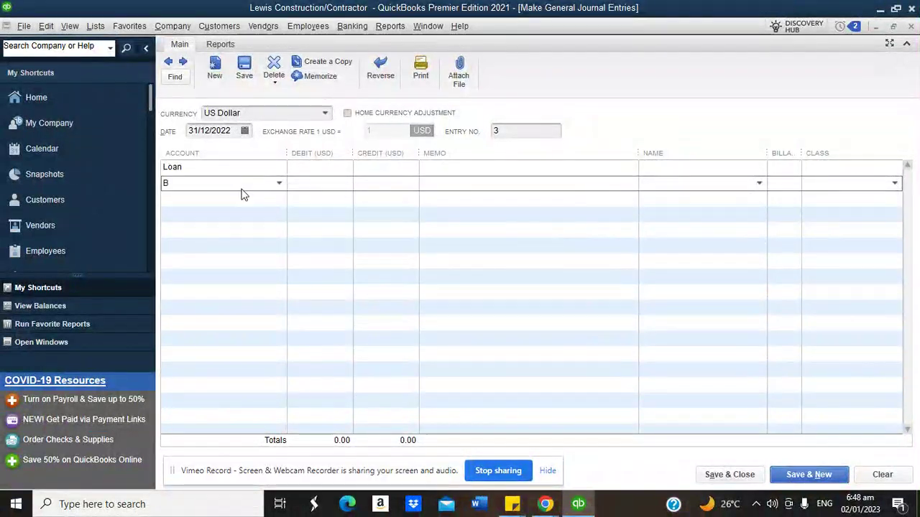
{"action": "type", "text": "ank of AMeric"}
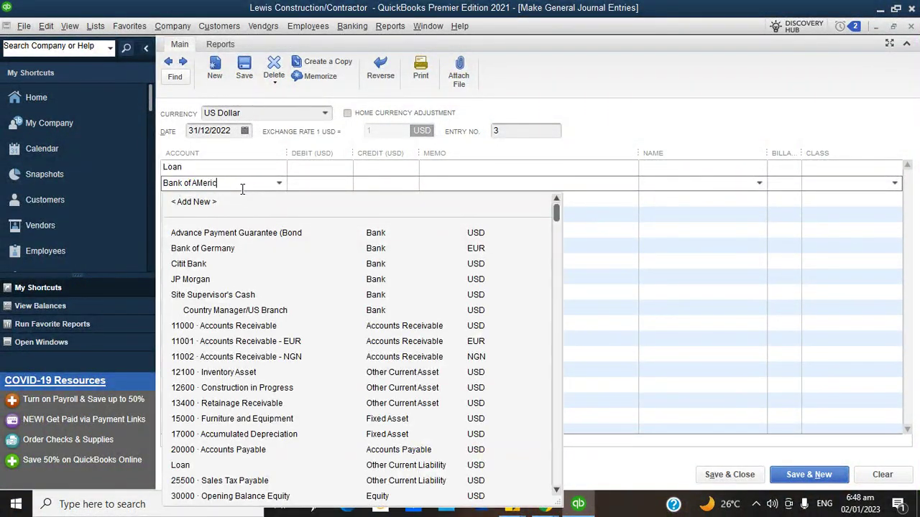
{"action": "type", "text": "a"}
{"action": "key", "text": "BackSpace"}
{"action": "key", "text": "BackSpace"}
{"action": "key", "text": "BackSpace"}
{"action": "key", "text": "BackSpace"}
{"action": "key", "text": "BackSpace"}
{"action": "key", "text": "BackSpace"}
{"action": "type", "text": "merica"}
{"action": "key", "text": "Tab"}
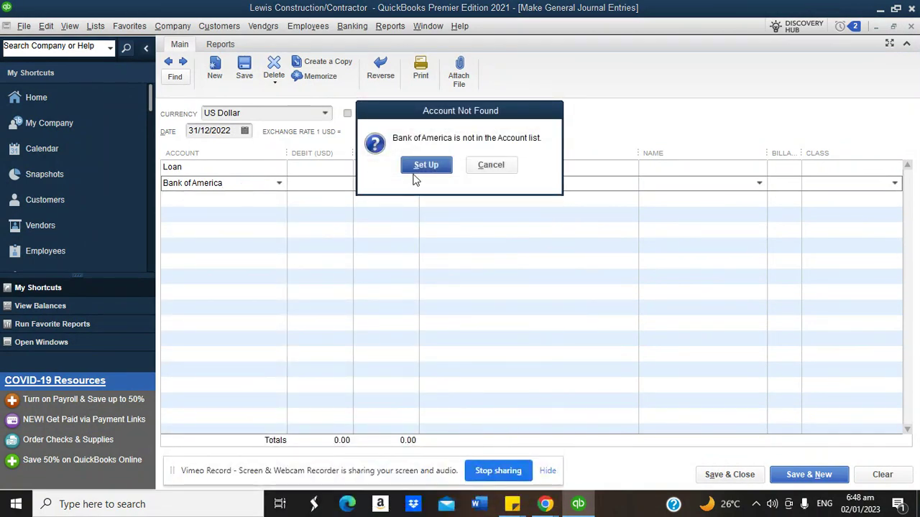
Set up Bank of America as a Bank-type account in US Dollar, give it an account number and save it
{"action": "left_click", "coordinate": [420, 168]}
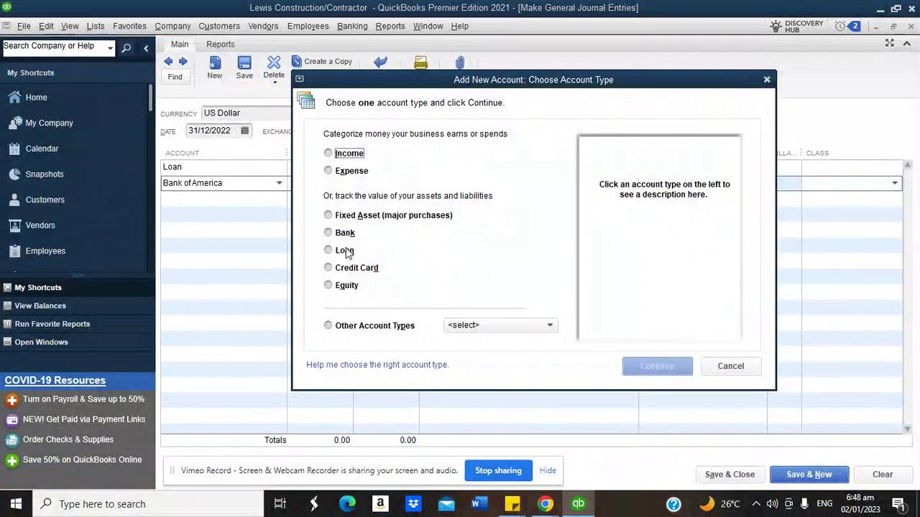
{"action": "left_click", "coordinate": [344, 233]}
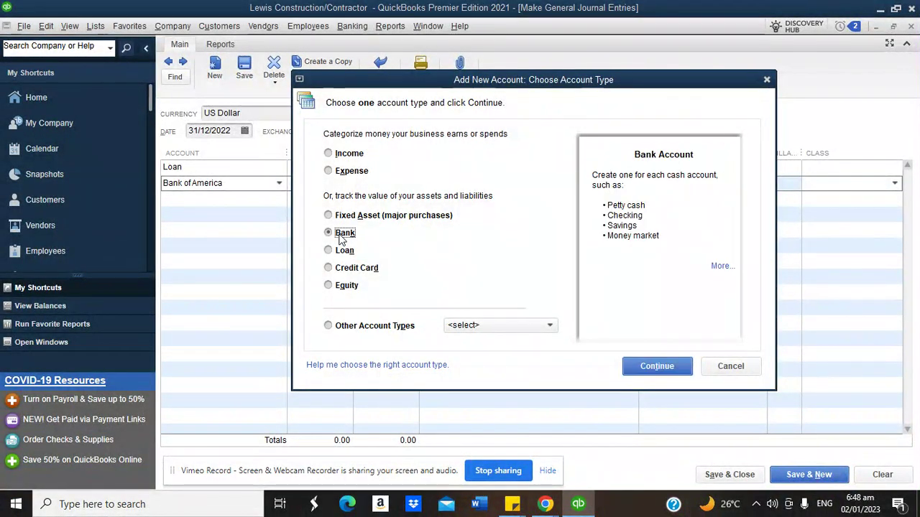
{"action": "left_click", "coordinate": [650, 370]}
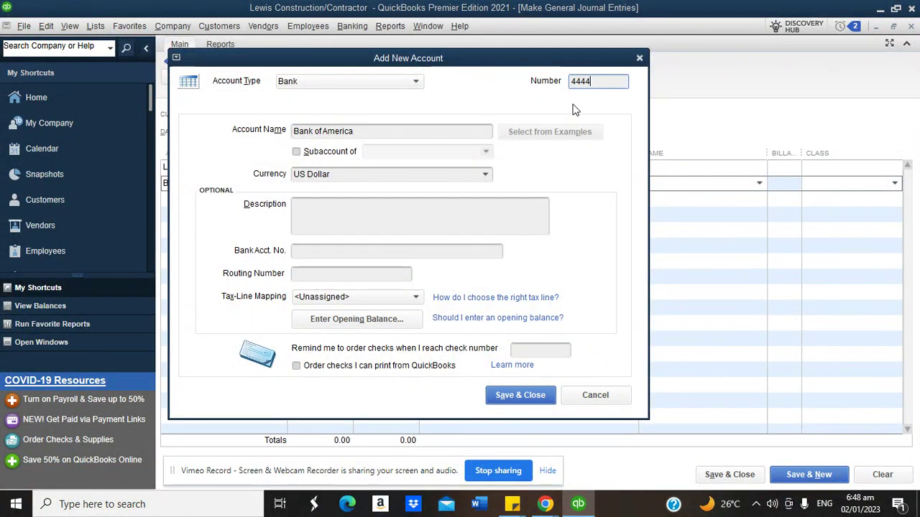
{"action": "left_click", "coordinate": [525, 396]}
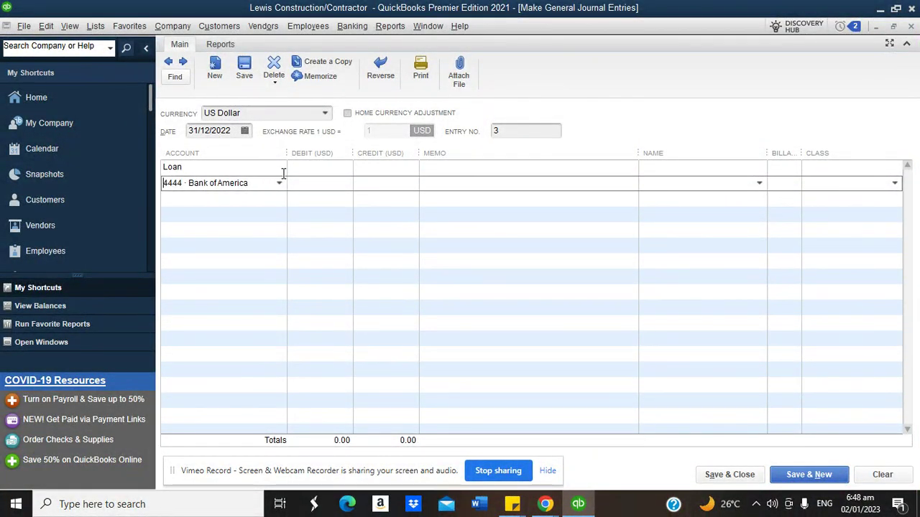
Credit the Loan account 550,000,000.00 and debit Bank of America 550,000,000.00 in the journal entry
{"action": "left_click", "coordinate": [256, 167]}
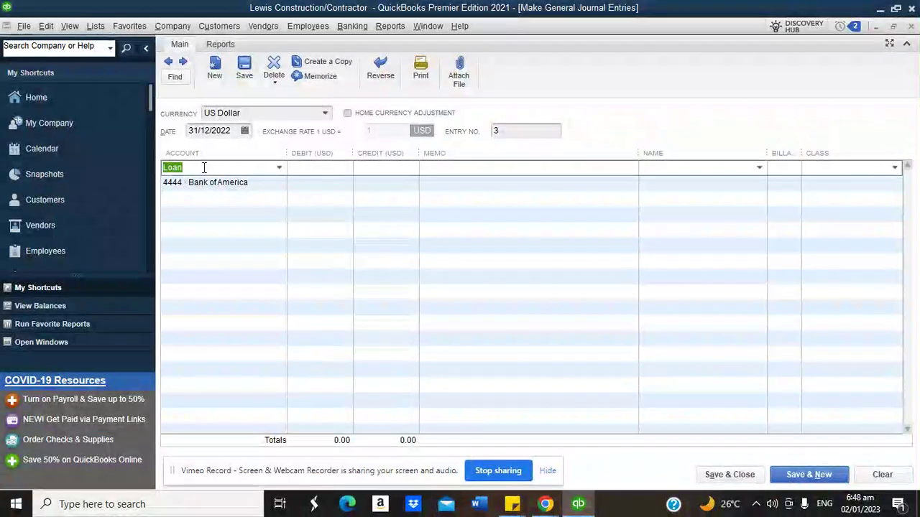
{"action": "left_click", "coordinate": [379, 172]}
{"action": "type", "text": "55000000"}
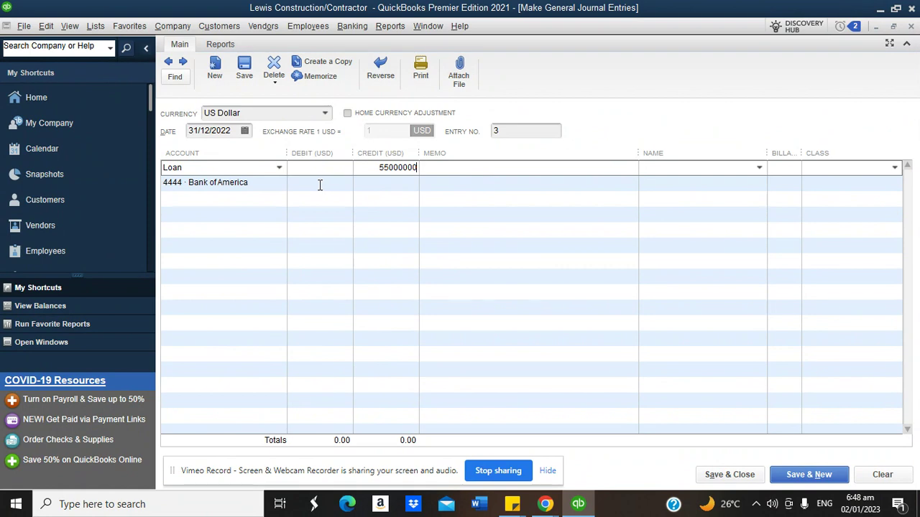
{"action": "left_click", "coordinate": [318, 184]}
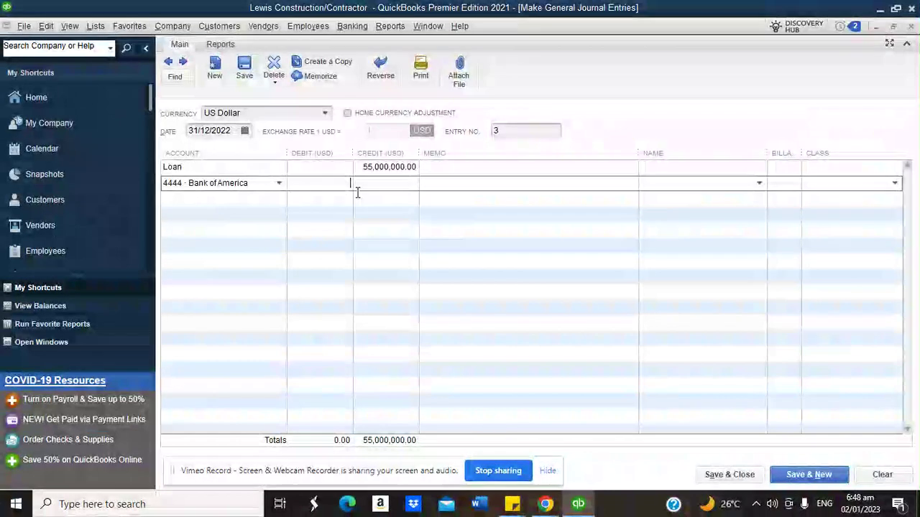
{"action": "type", "text": "55,0"}
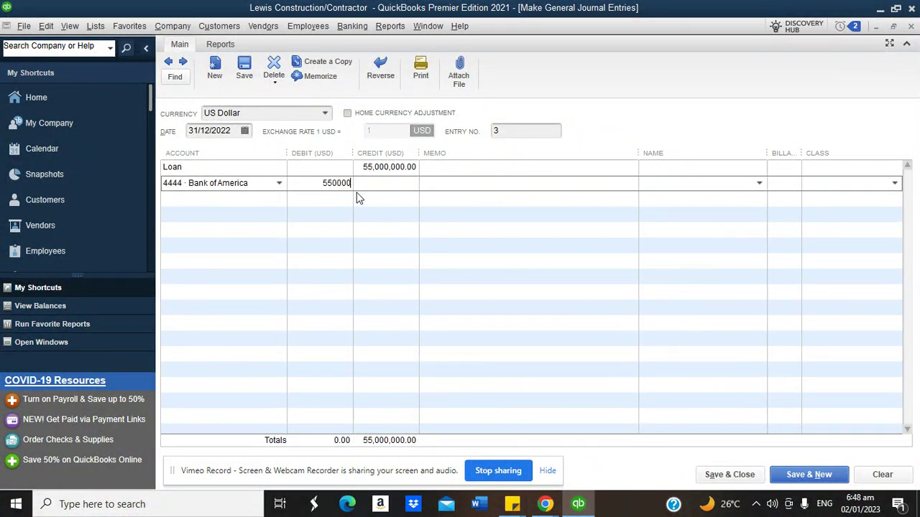
{"action": "type", "text": "00,0"}
{"action": "left_click", "coordinate": [371, 168]}
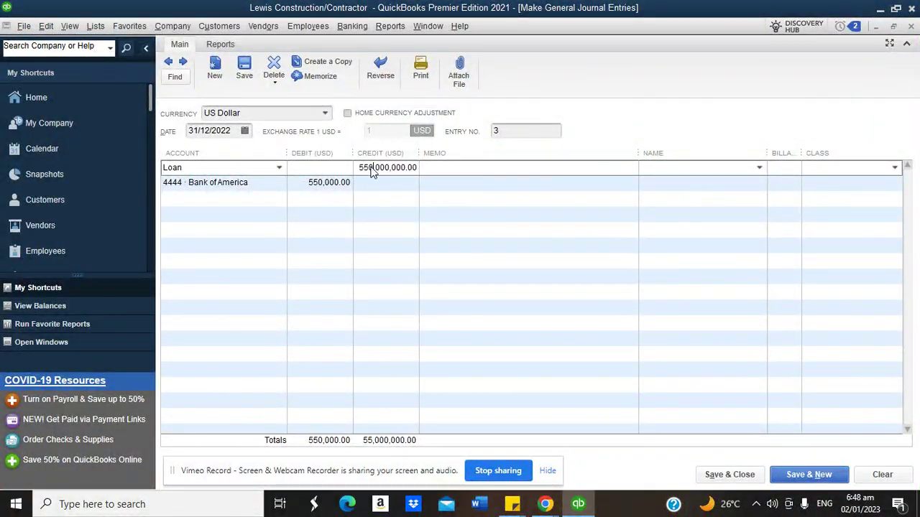
{"action": "left_click", "coordinate": [446, 171]}
{"action": "left_click", "coordinate": [336, 183]}
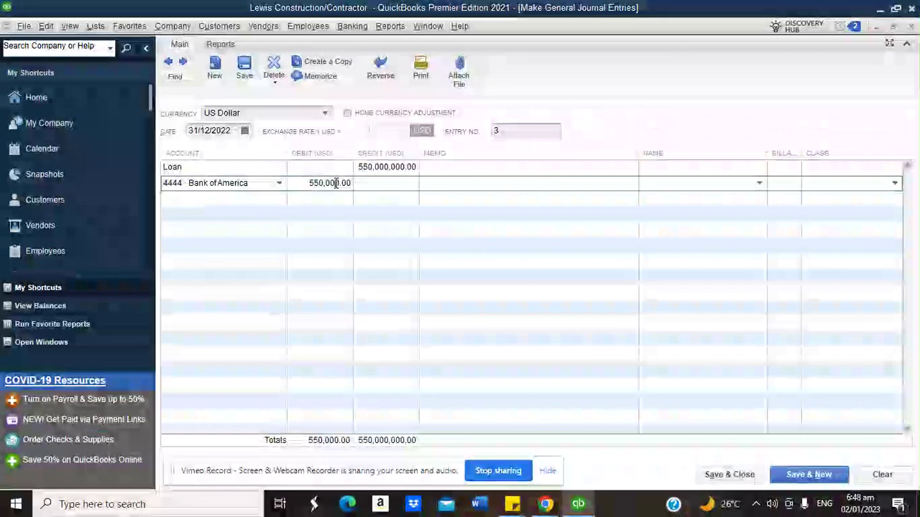
{"action": "type", "text": "000"}
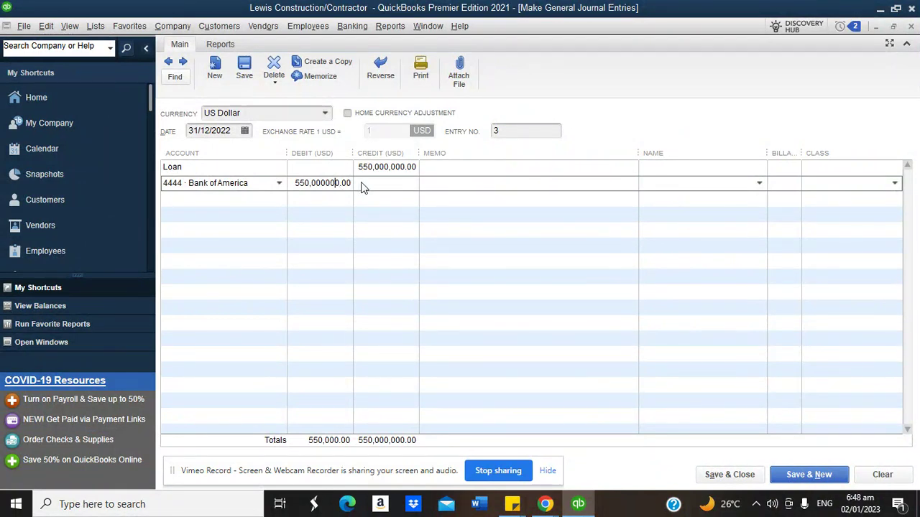
{"action": "left_click", "coordinate": [362, 182]}
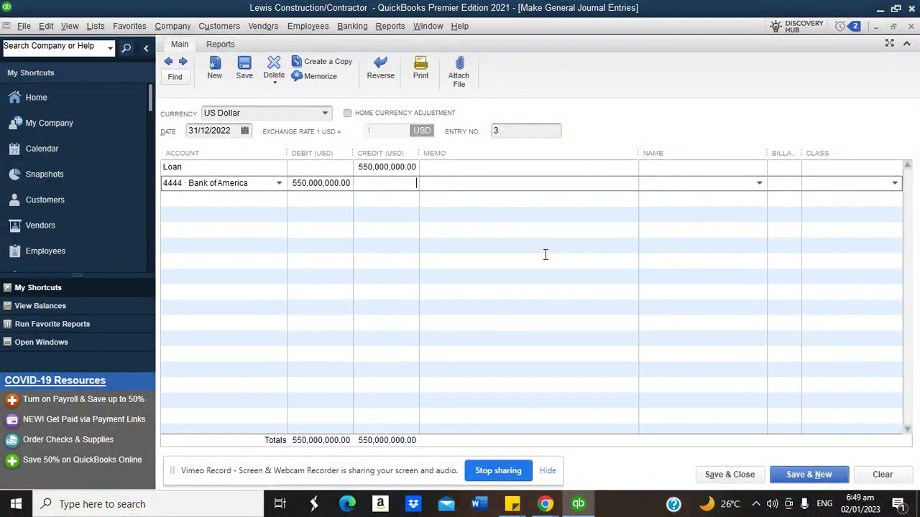
Save and close the journal entry without a class, and check the Loan account's balance in the chart of accounts
{"action": "left_click", "coordinate": [718, 476]}
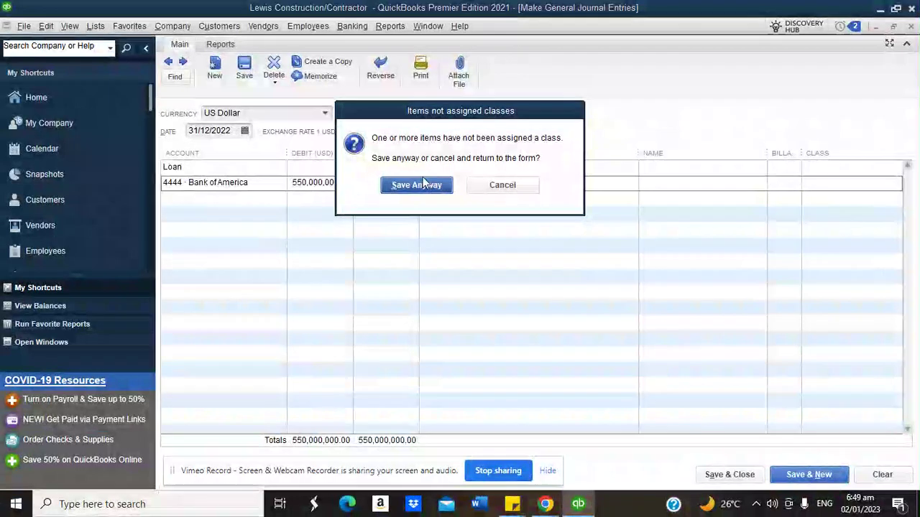
{"action": "left_click", "coordinate": [422, 184]}
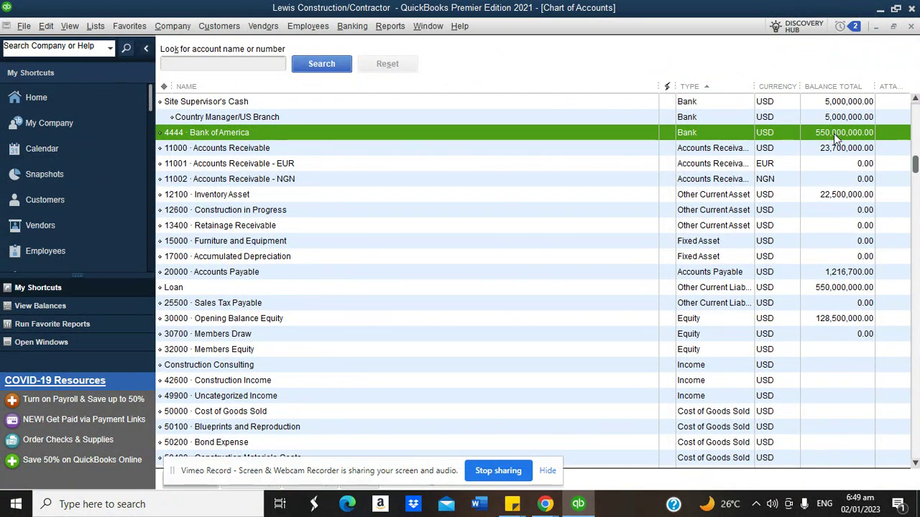
{"action": "left_click", "coordinate": [814, 289]}
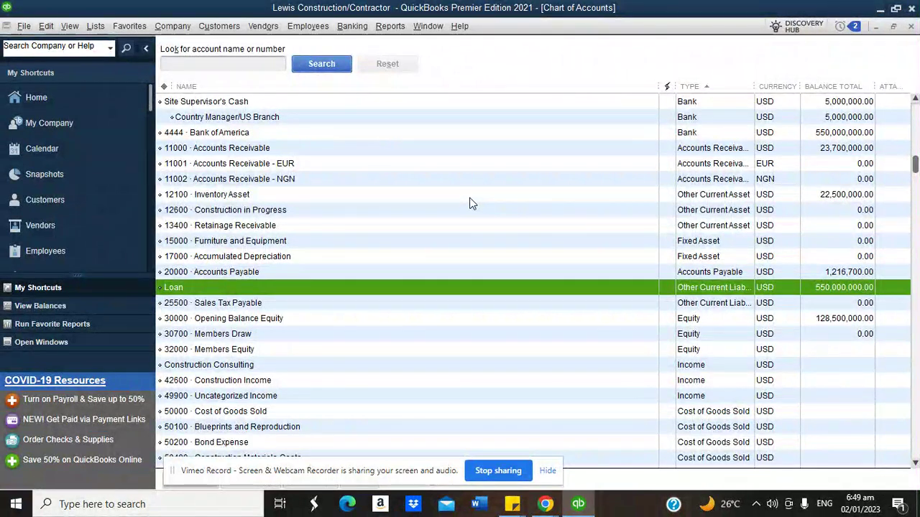
Switch to the online notepad in the browser and review the course outline at "Estimate/quotations by projects/sites"
{"action": "left_click", "coordinate": [545, 504]}
{"action": "left_click", "coordinate": [547, 410]}
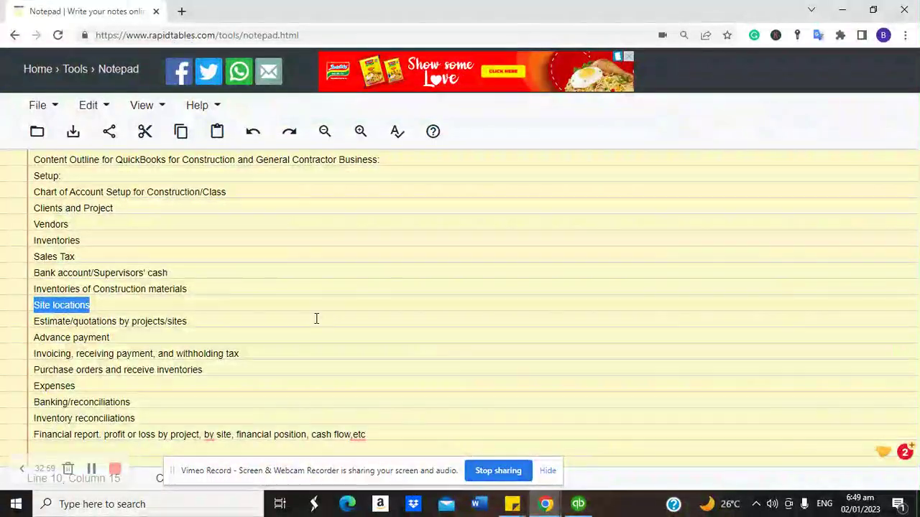
{"action": "left_click", "coordinate": [197, 321]}
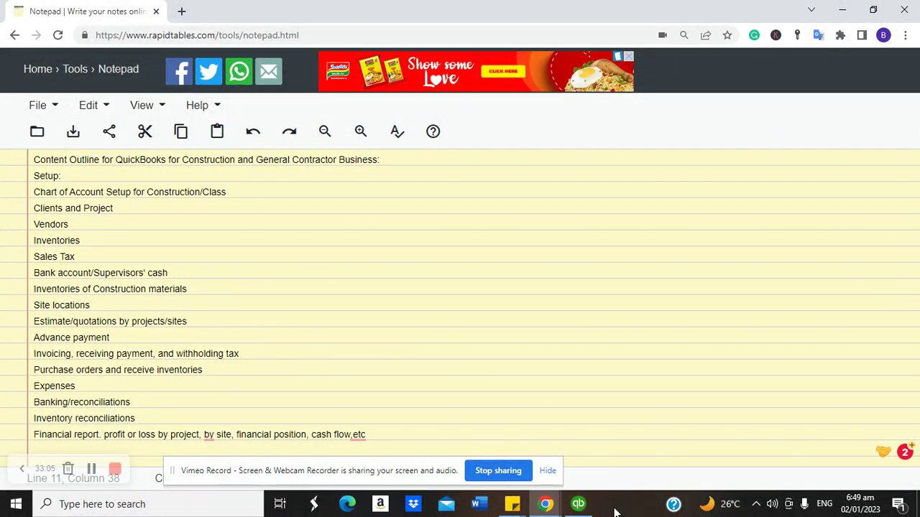
Switch back to QuickBooks and start a new purchase order for the vendor ADC Materials
{"action": "left_click", "coordinate": [577, 504]}
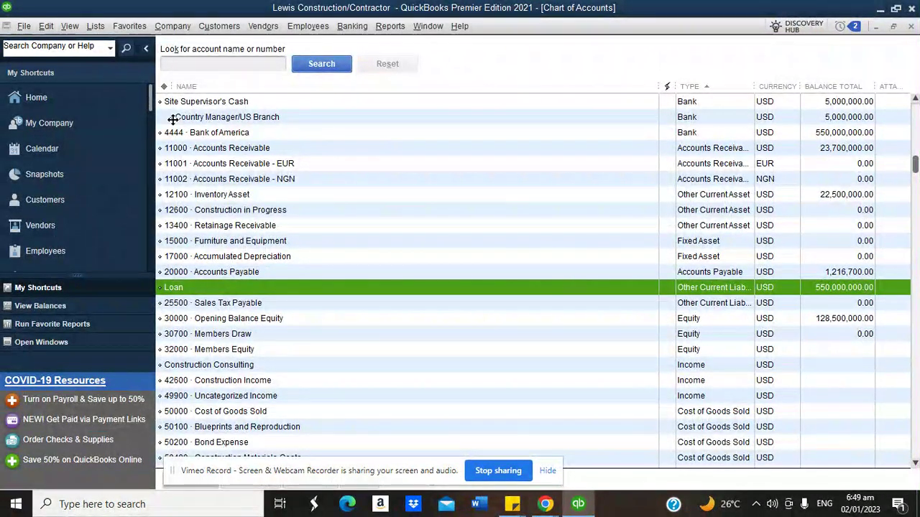
{"action": "left_click", "coordinate": [63, 91]}
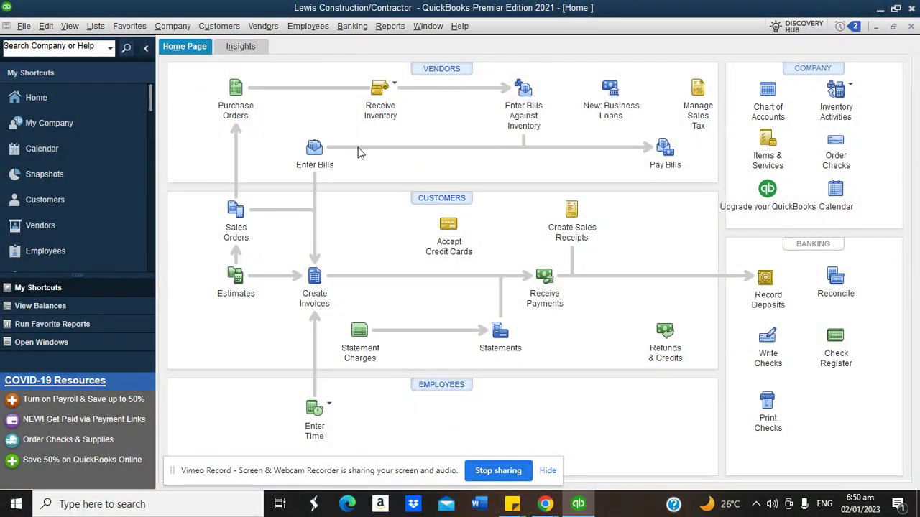
{"action": "left_click", "coordinate": [241, 92]}
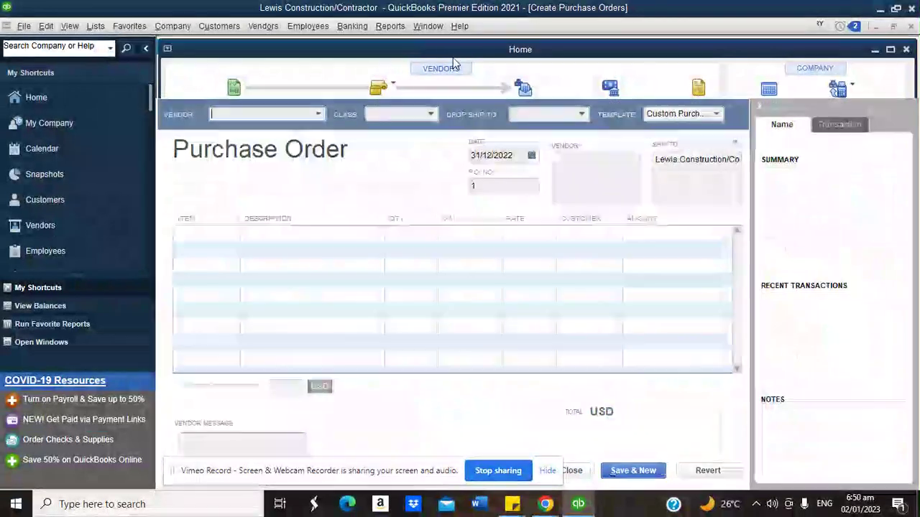
{"action": "left_click", "coordinate": [318, 114]}
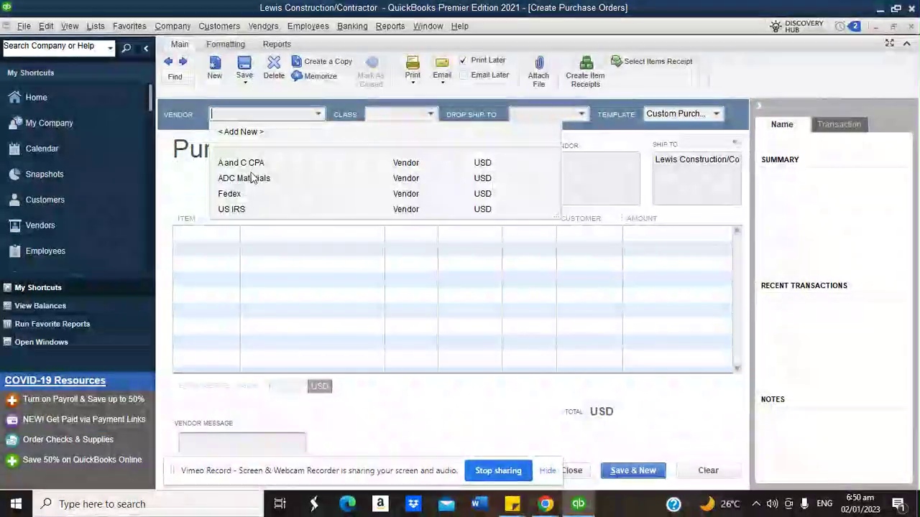
{"action": "left_click", "coordinate": [260, 178]}
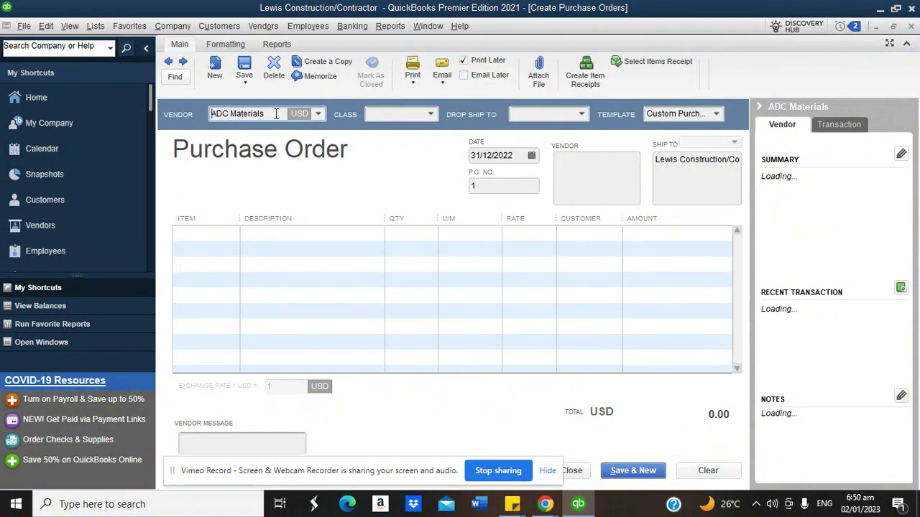
Add the inventory items Cement and Gravel on the first two lines of the purchase order
{"action": "left_click", "coordinate": [248, 237]}
{"action": "left_click", "coordinate": [231, 233]}
{"action": "scroll", "coordinate": [215, 432], "scroll_direction": "down", "scroll_amount": 8}
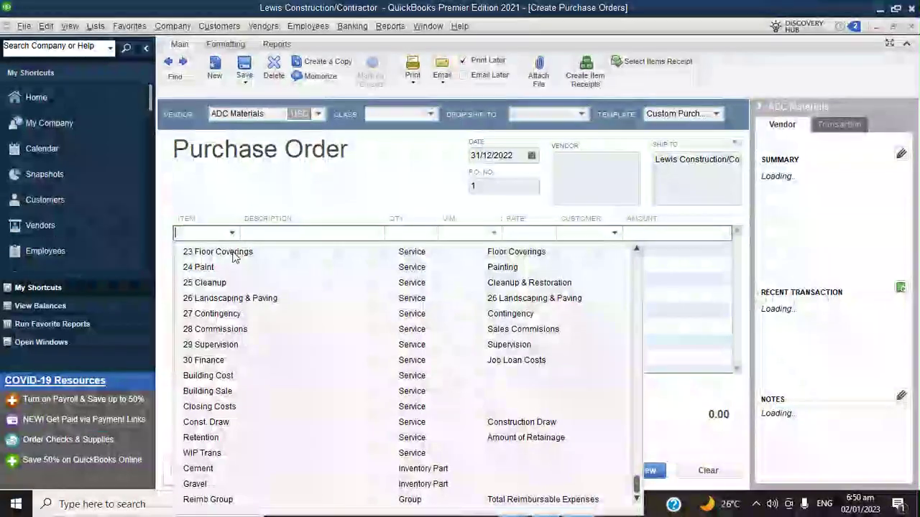
{"action": "left_click", "coordinate": [215, 470]}
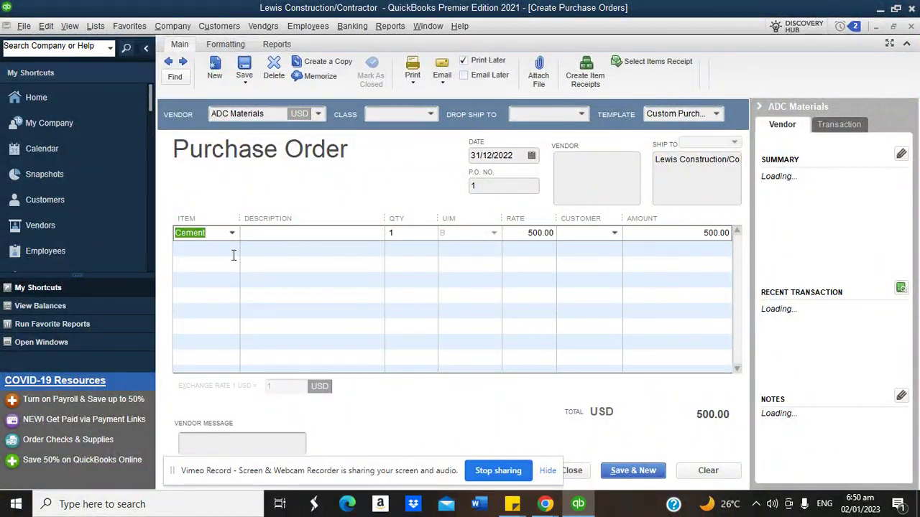
{"action": "left_click", "coordinate": [234, 255]}
{"action": "left_click", "coordinate": [232, 248]}
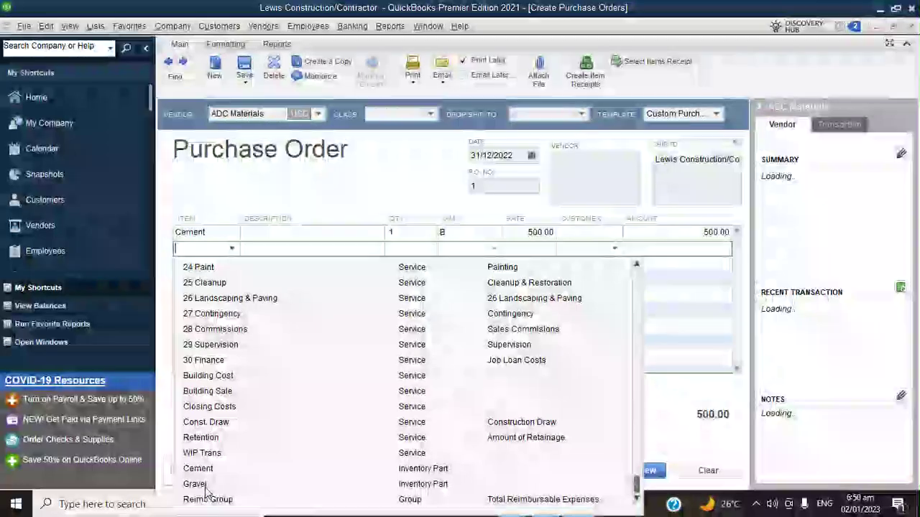
{"action": "left_click", "coordinate": [205, 486]}
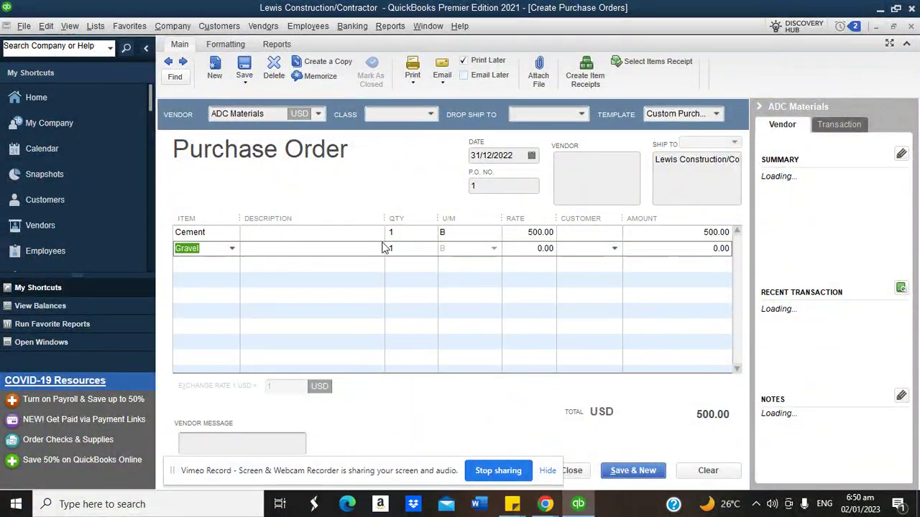
Set the quantities to 34,000 for Cement and 1,200 for Gravel, and enter a rate for Gravel
{"action": "left_click", "coordinate": [410, 232]}
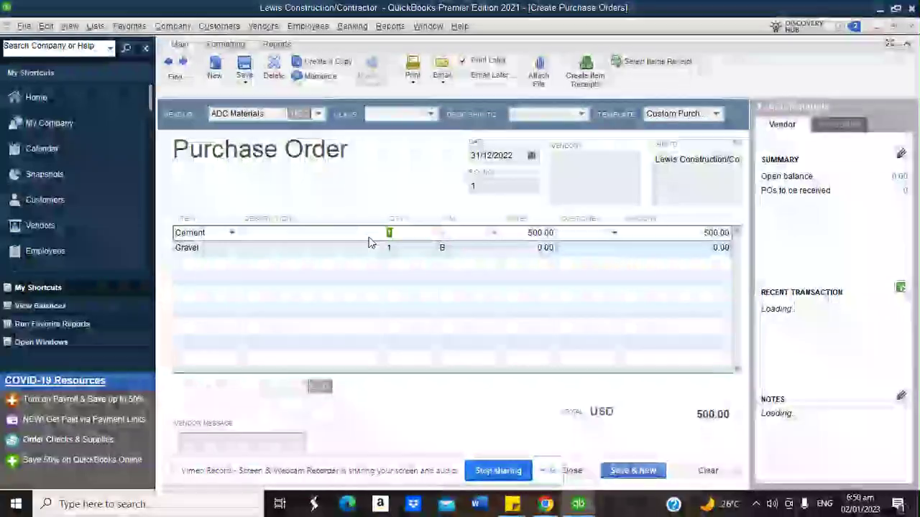
{"action": "type", "text": "34000"}
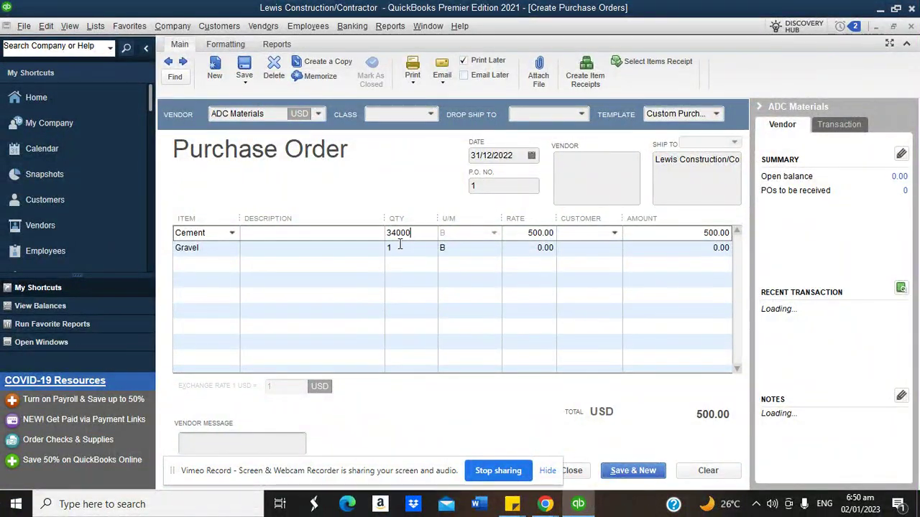
{"action": "left_click", "coordinate": [400, 248]}
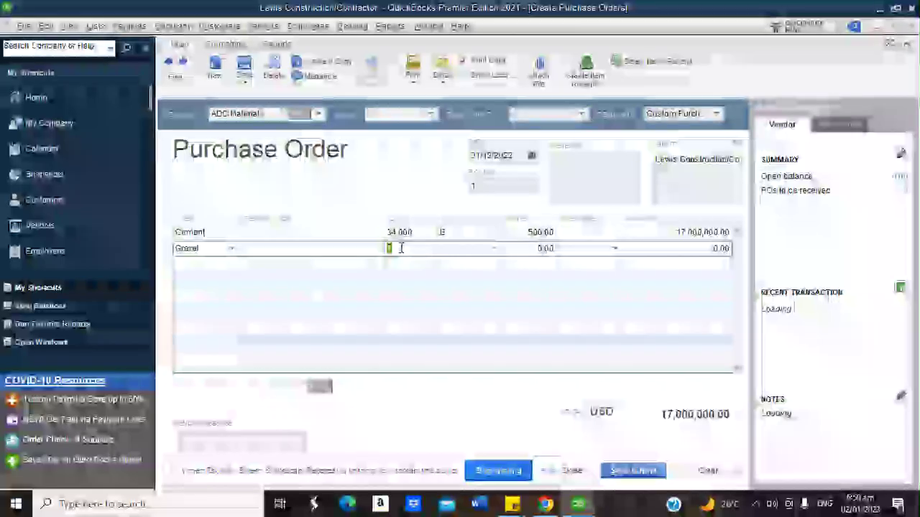
{"action": "type", "text": "1200"}
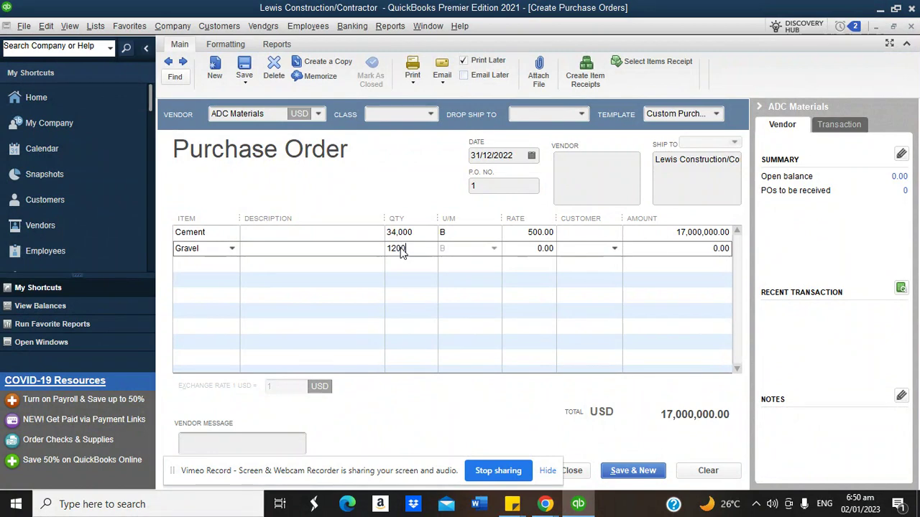
{"action": "left_click", "coordinate": [521, 248]}
{"action": "type", "text": "5"}
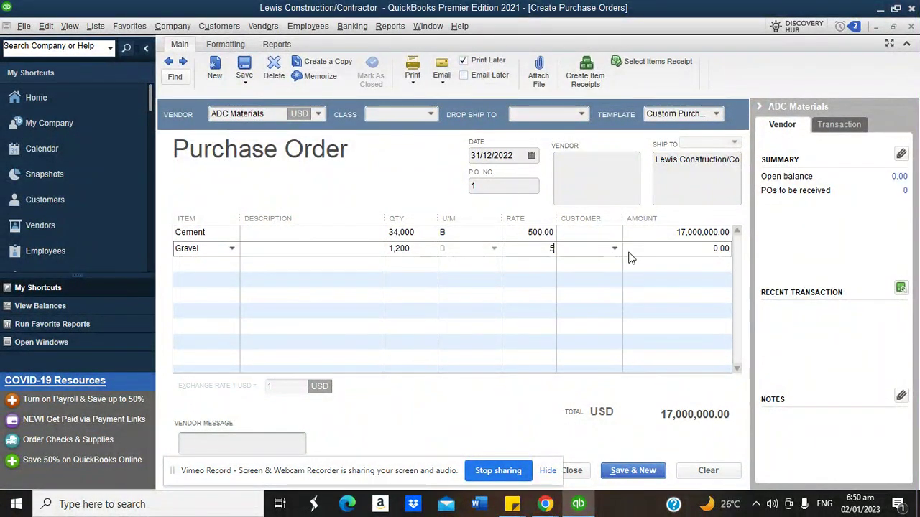
Set the Gravel rate to 560 and save and close the ADC Materials purchase order without assigning classes
{"action": "type", "text": "60"}
{"action": "left_click", "coordinate": [656, 251]}
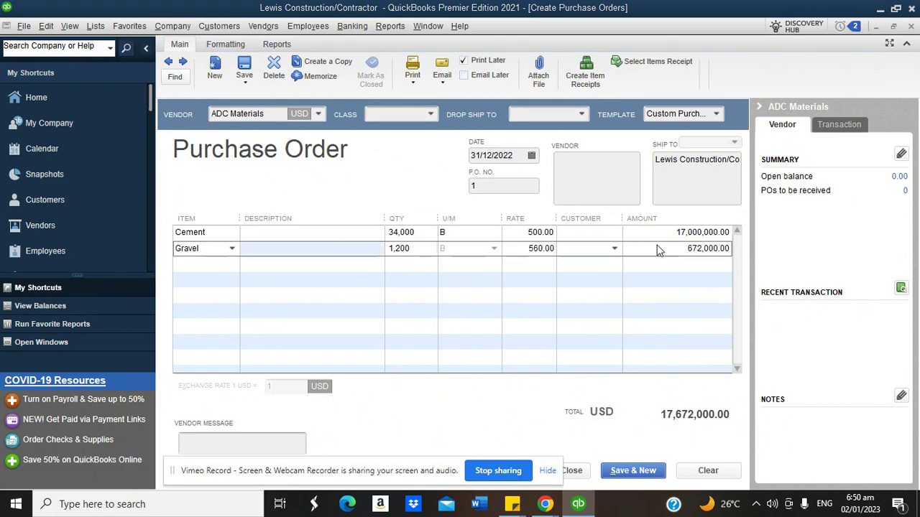
{"action": "left_click", "coordinate": [498, 227]}
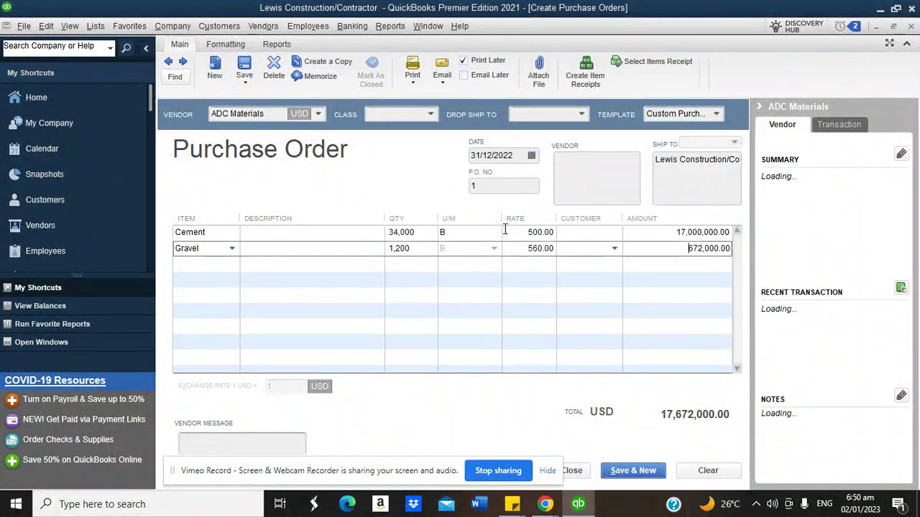
{"action": "left_click", "coordinate": [580, 471]}
{"action": "left_click", "coordinate": [433, 189]}
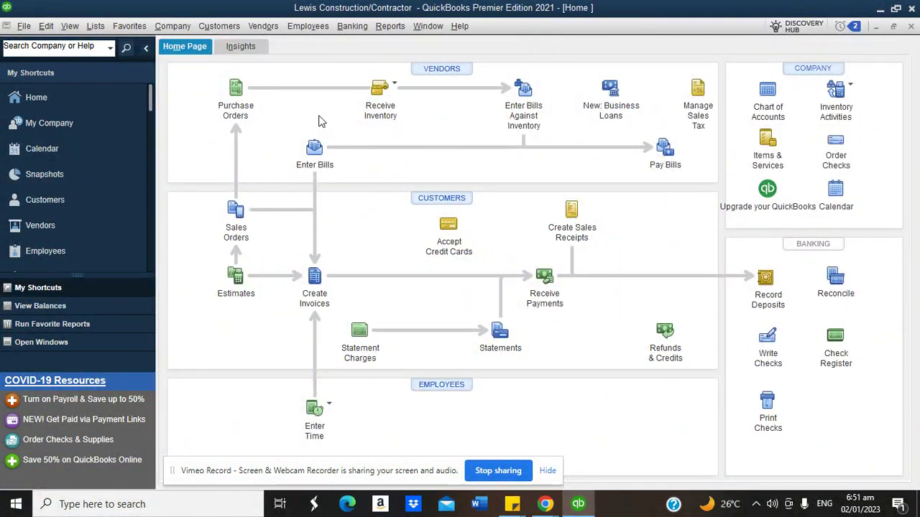
Receive inventory with a bill from ADC Materials against open purchase order 1 dated 31/12/2022
{"action": "left_click", "coordinate": [402, 91]}
{"action": "left_click", "coordinate": [414, 95]}
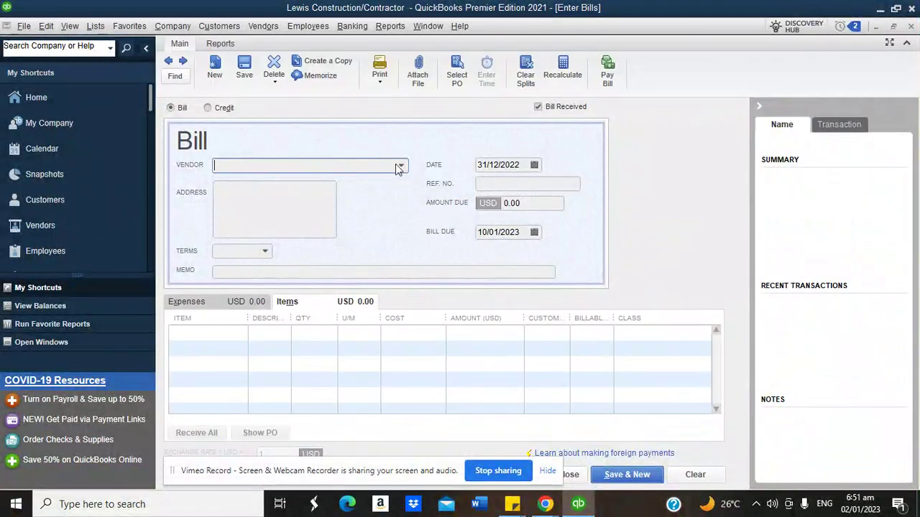
{"action": "left_click", "coordinate": [401, 166]}
{"action": "left_click", "coordinate": [248, 230]}
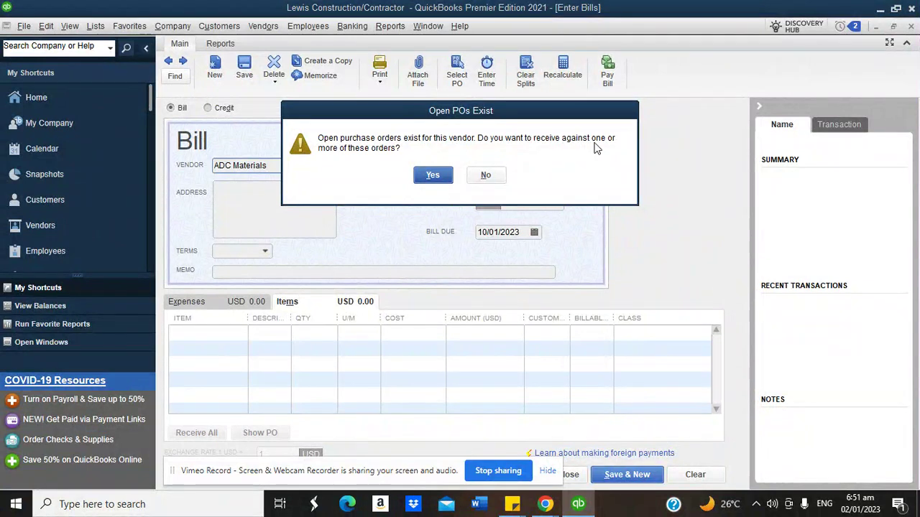
{"action": "left_click", "coordinate": [433, 177]}
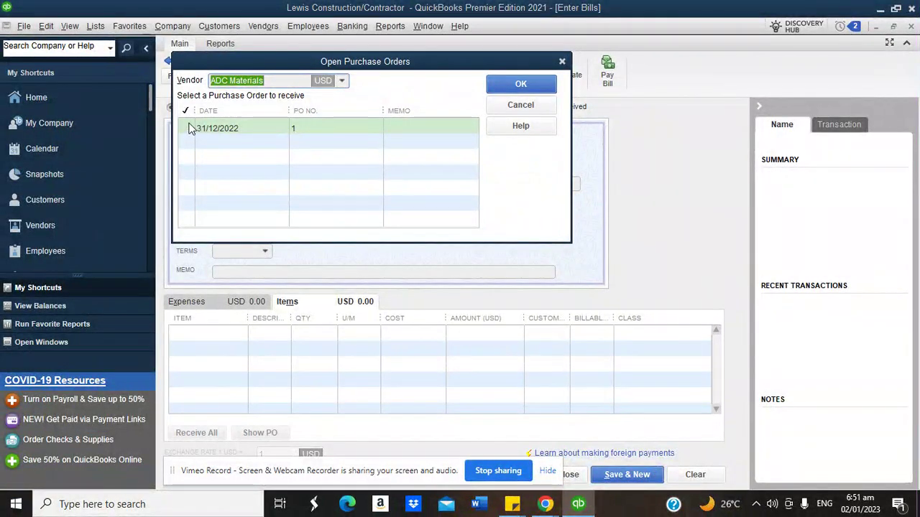
{"action": "left_click", "coordinate": [184, 127]}
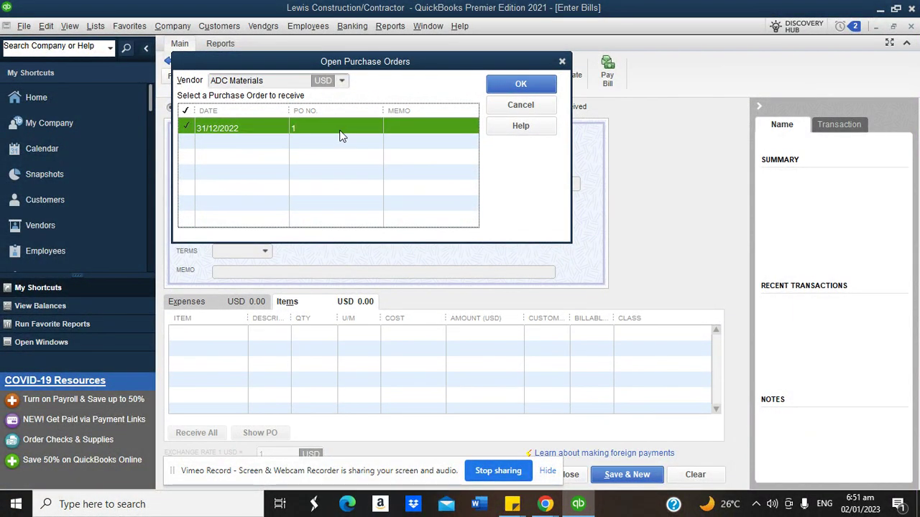
{"action": "left_click", "coordinate": [520, 84]}
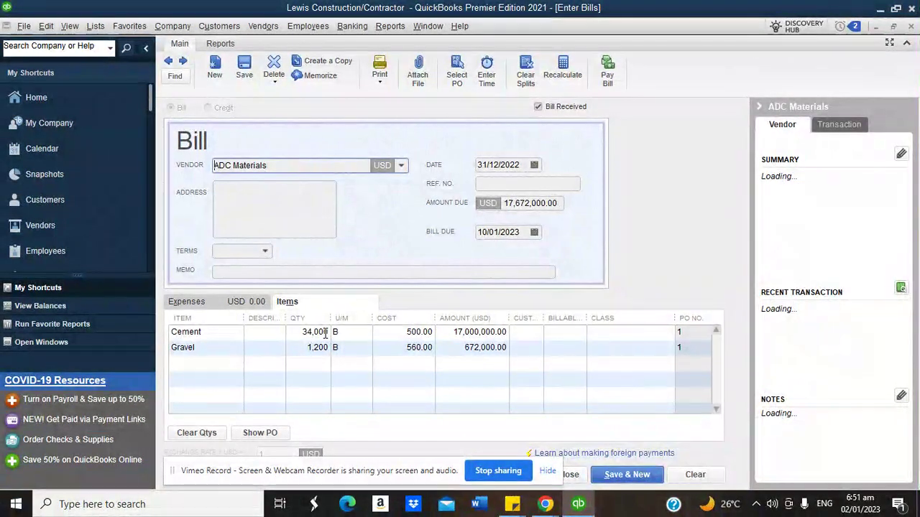
Change the Gravel quantity on the bill to 1,000
{"action": "left_click_drag", "start_coordinate": [307, 349], "coordinate": [321, 349]}
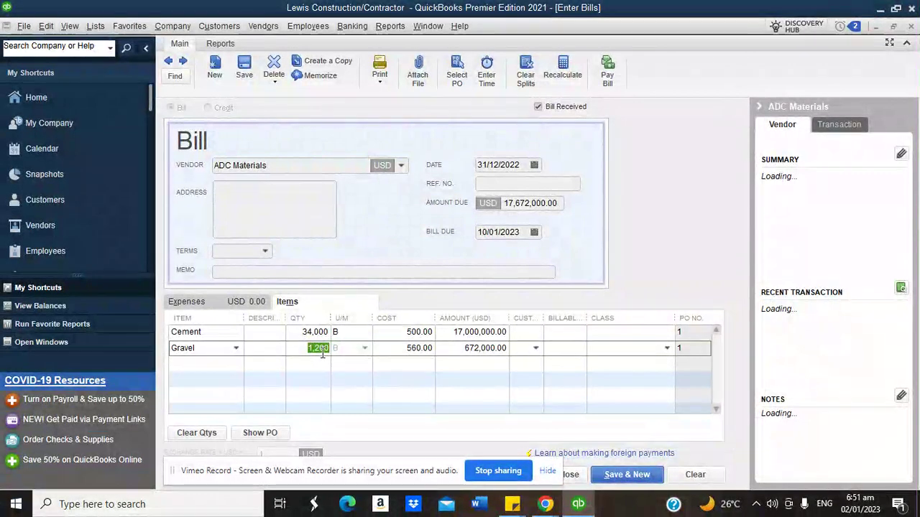
{"action": "type", "text": "10"}
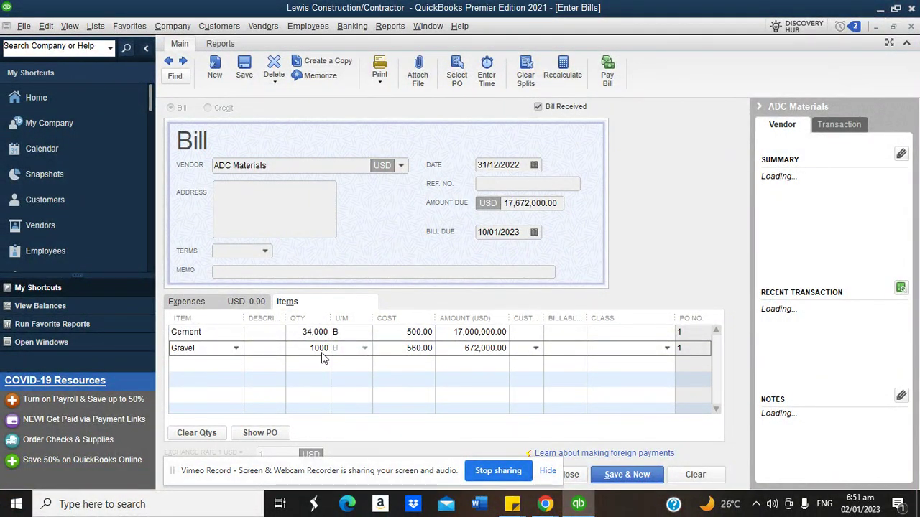
{"action": "left_click", "coordinate": [561, 348]}
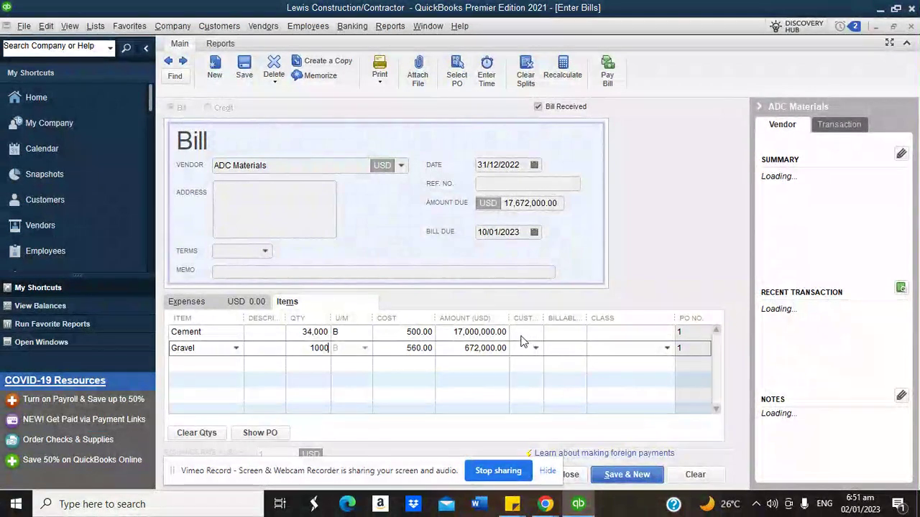
{"action": "left_click", "coordinate": [492, 273]}
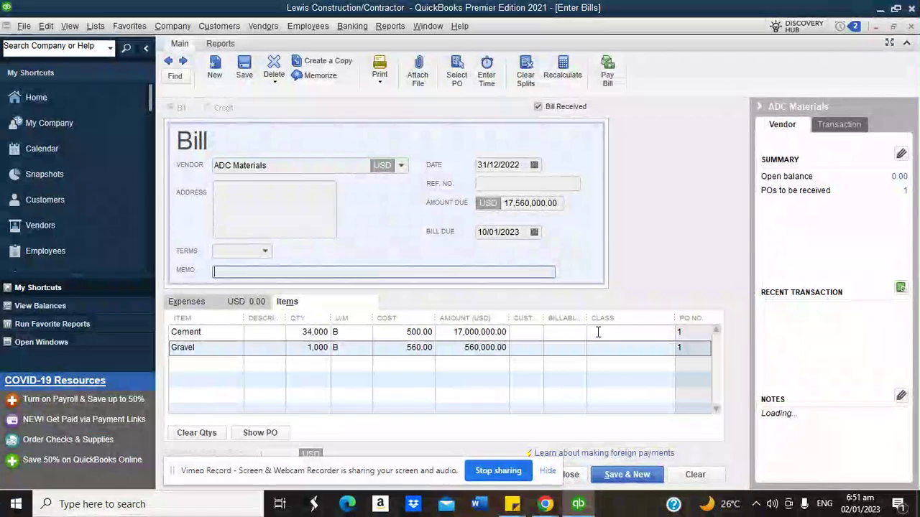
{"action": "left_click", "coordinate": [569, 332]}
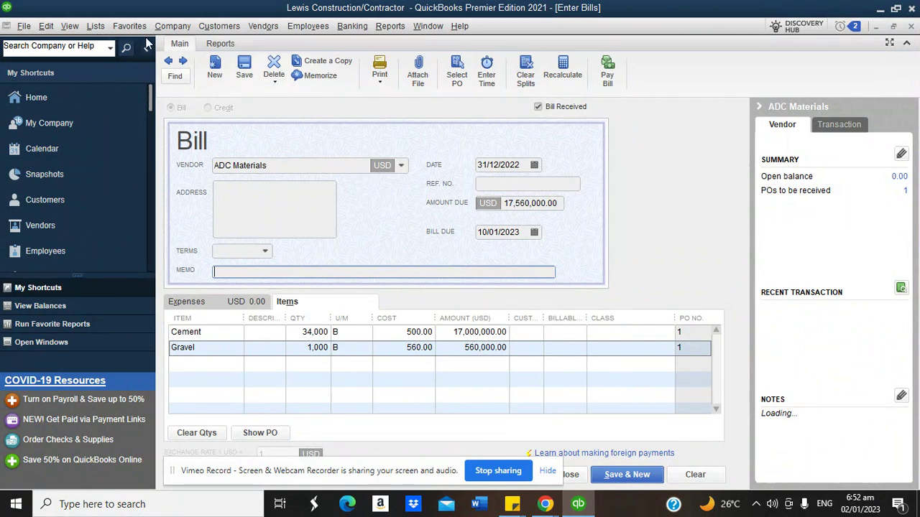
In the Time & Expenses company preferences, enable creating invoices from a list of time and expenses and tracking reimbursed expenses as income
{"action": "left_click", "coordinate": [46, 26]}
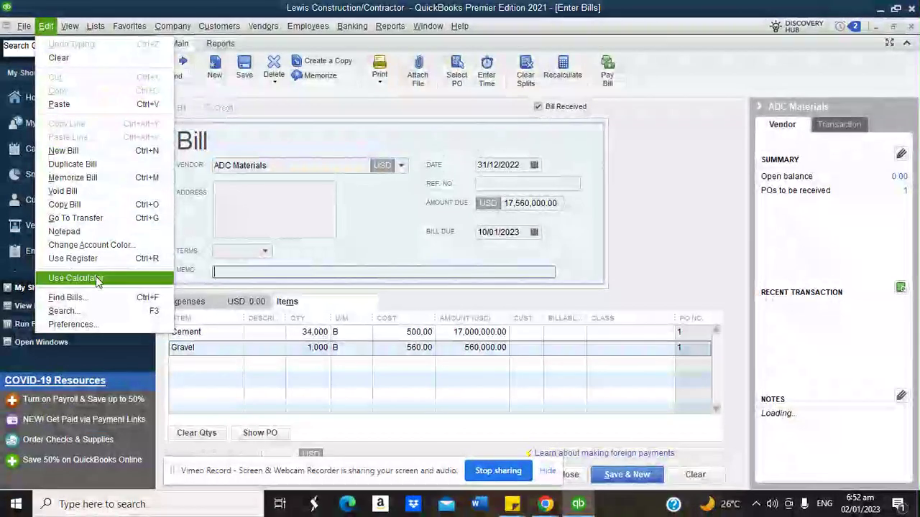
{"action": "left_click", "coordinate": [93, 324]}
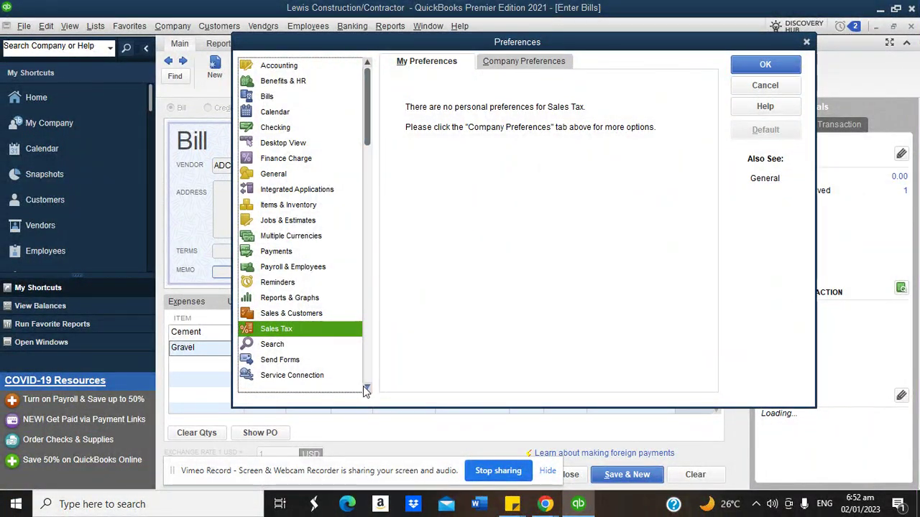
{"action": "left_click", "coordinate": [366, 388]}
{"action": "left_click", "coordinate": [367, 388]}
{"action": "left_click", "coordinate": [308, 378]}
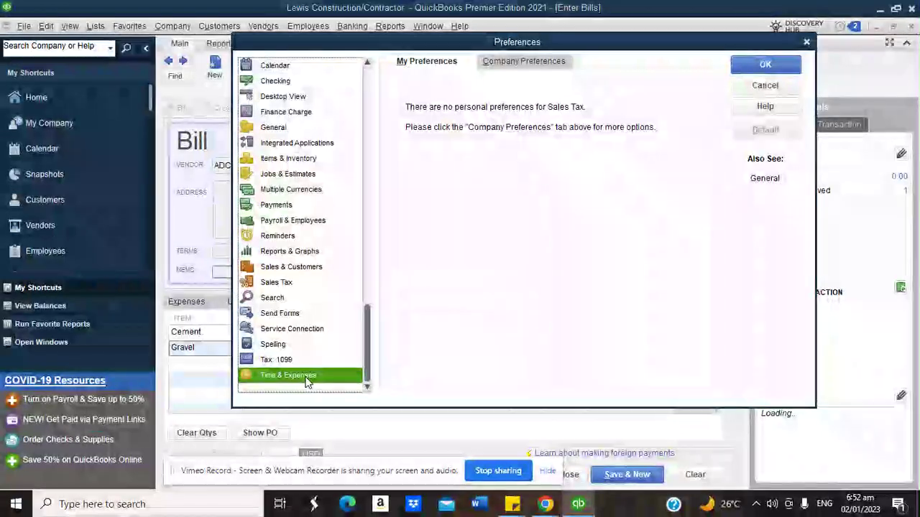
{"action": "left_click", "coordinate": [527, 61]}
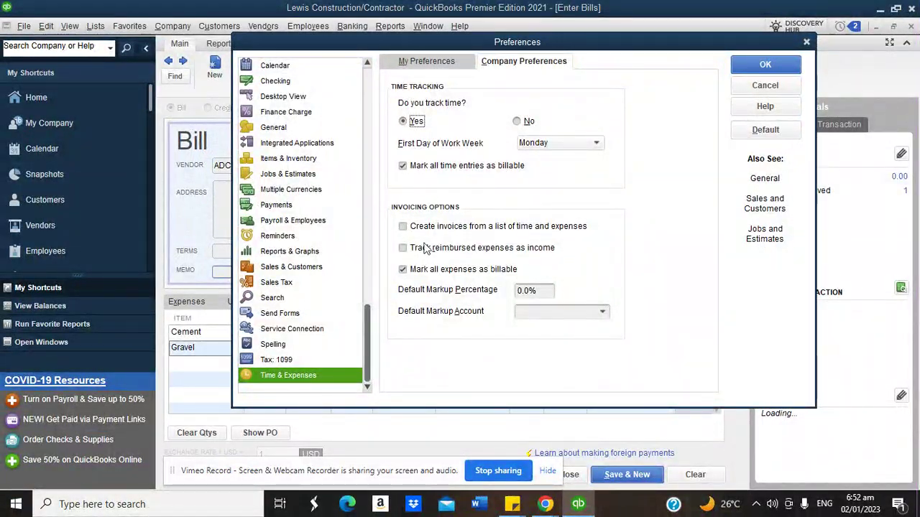
{"action": "left_click", "coordinate": [404, 228]}
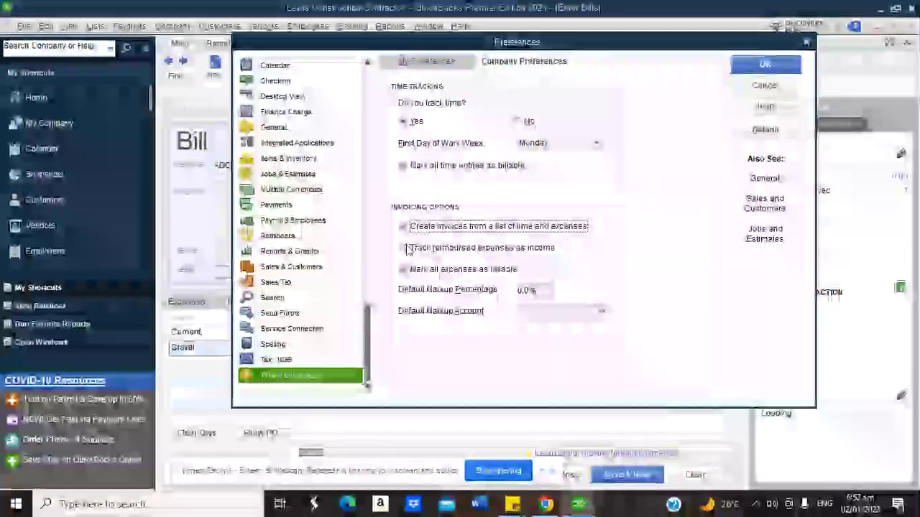
{"action": "left_click", "coordinate": [405, 249]}
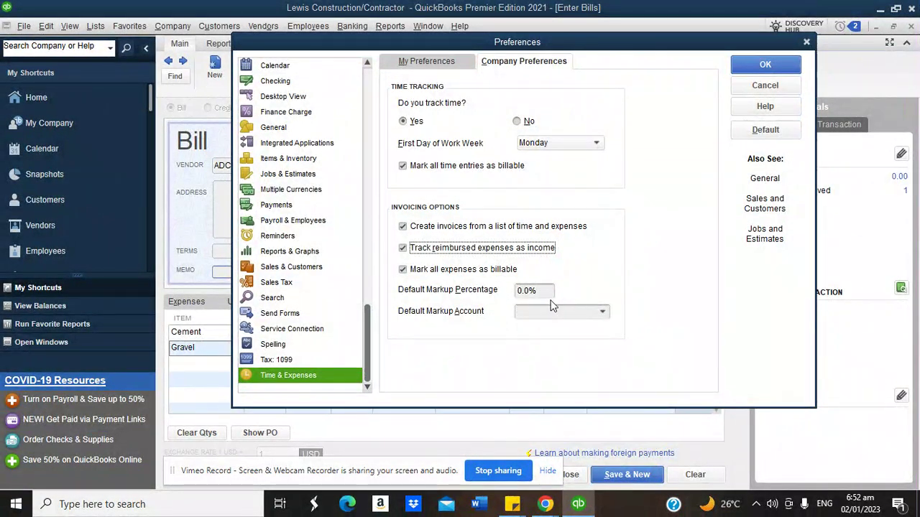
Set the default markup percentage to 5% and the default markup account to 42600 Construction Income, and apply the preferences
{"action": "left_click", "coordinate": [519, 290]}
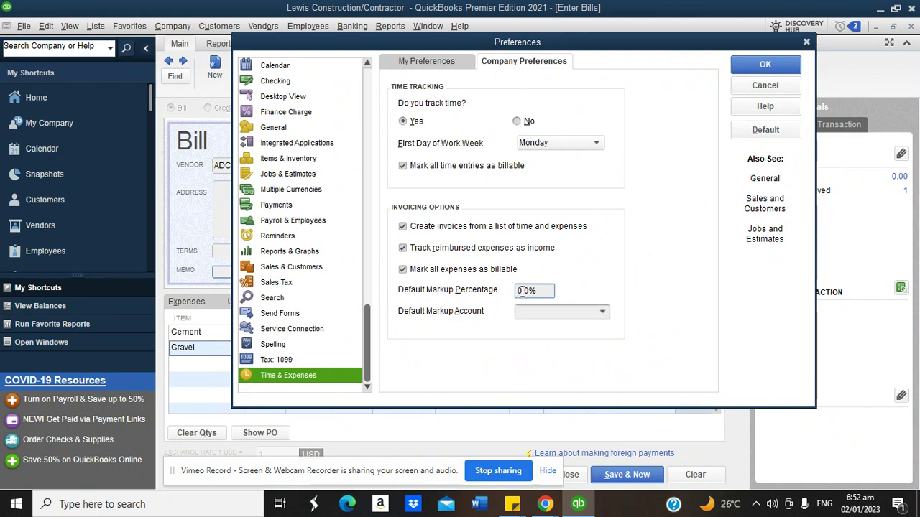
{"action": "type", "text": "5"}
{"action": "left_click", "coordinate": [602, 314]}
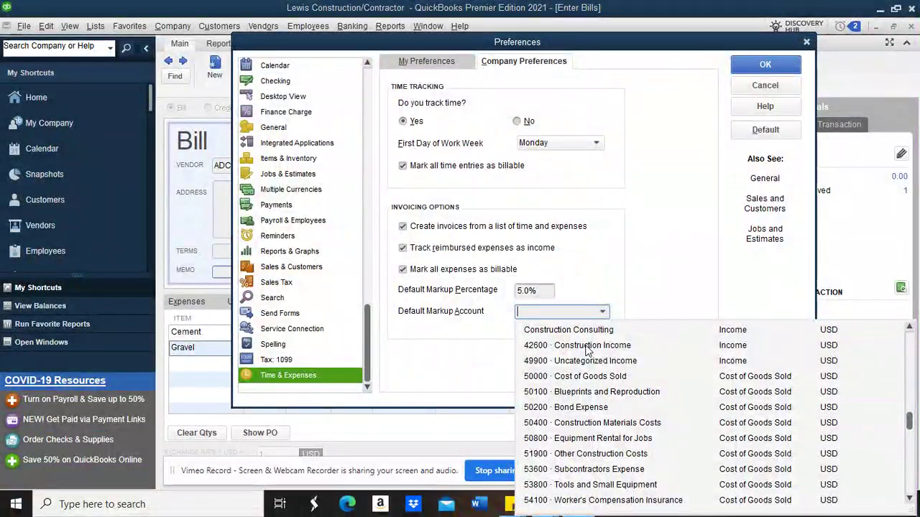
{"action": "left_click", "coordinate": [587, 347]}
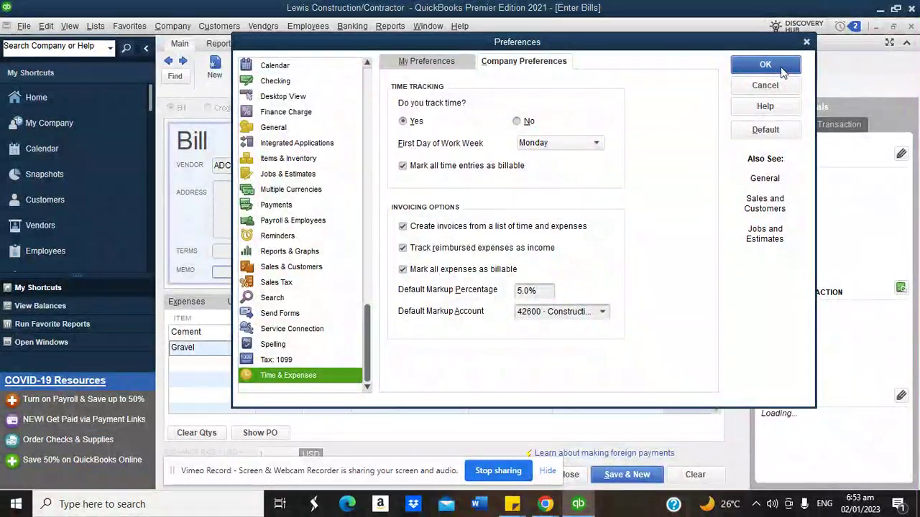
{"action": "left_click", "coordinate": [780, 69]}
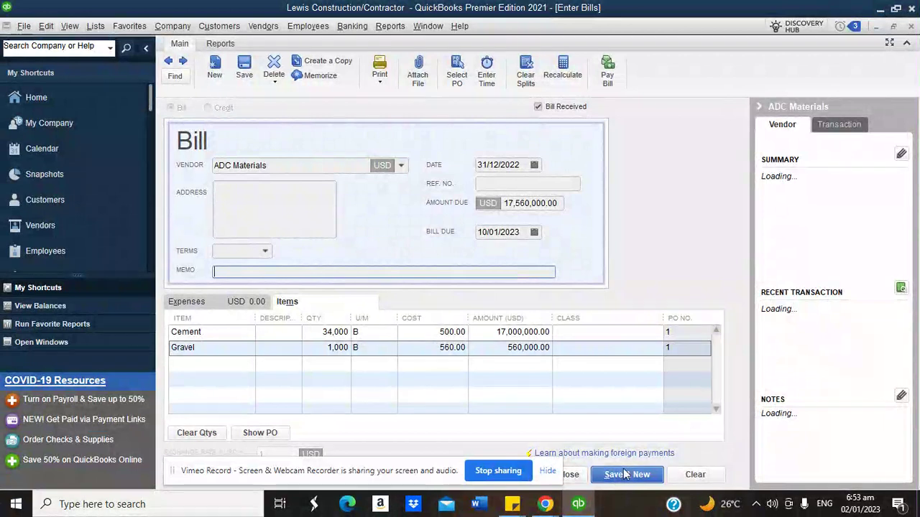
Save and close the ADC Materials bill without assigning classes to its items
{"action": "left_click", "coordinate": [573, 476]}
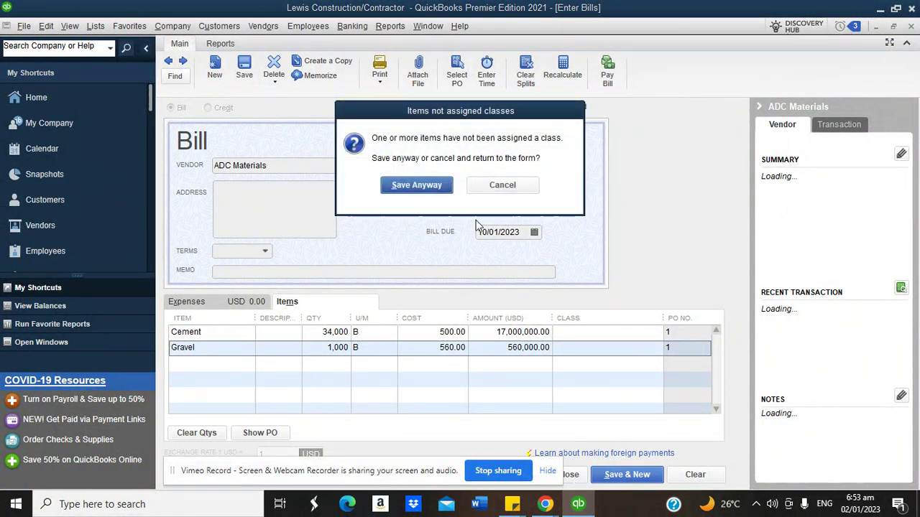
{"action": "left_click", "coordinate": [440, 184]}
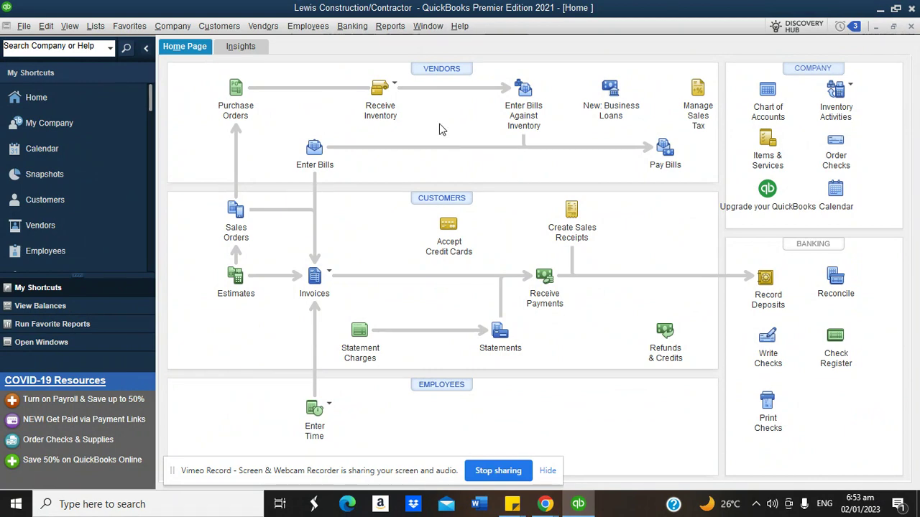
Look over the item columns of a blank vendor bill and close the form
{"action": "left_click", "coordinate": [314, 151]}
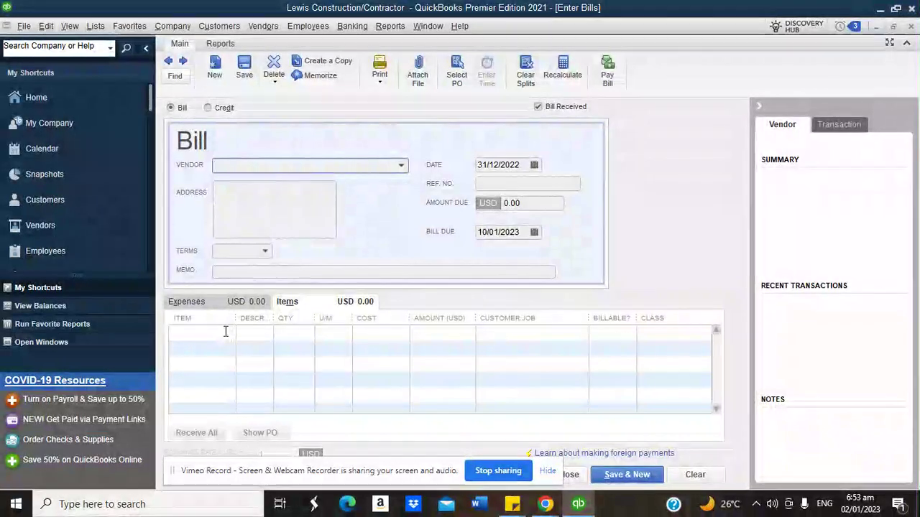
{"action": "left_click", "coordinate": [909, 28]}
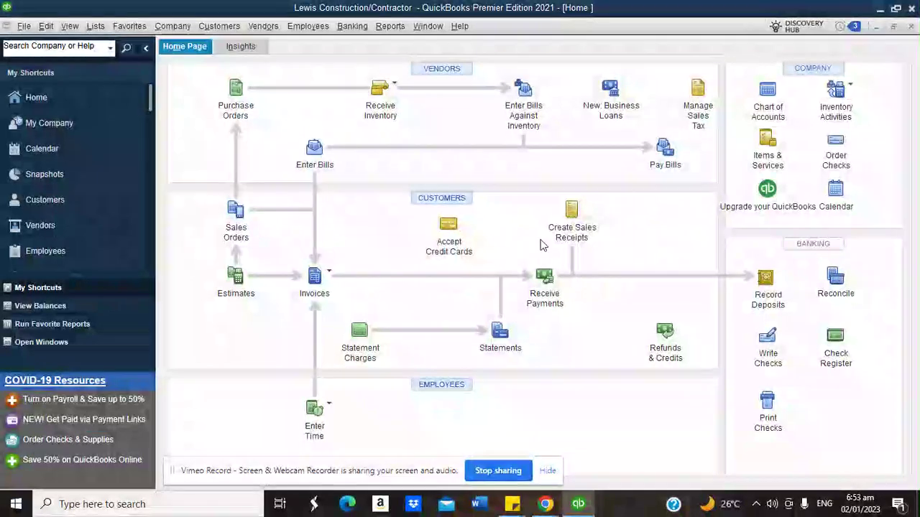
Review the Inventory Valuation Summary and the detail behind the Cement quantity on hand, and close both reports without memorizing them
{"action": "left_click", "coordinate": [390, 26]}
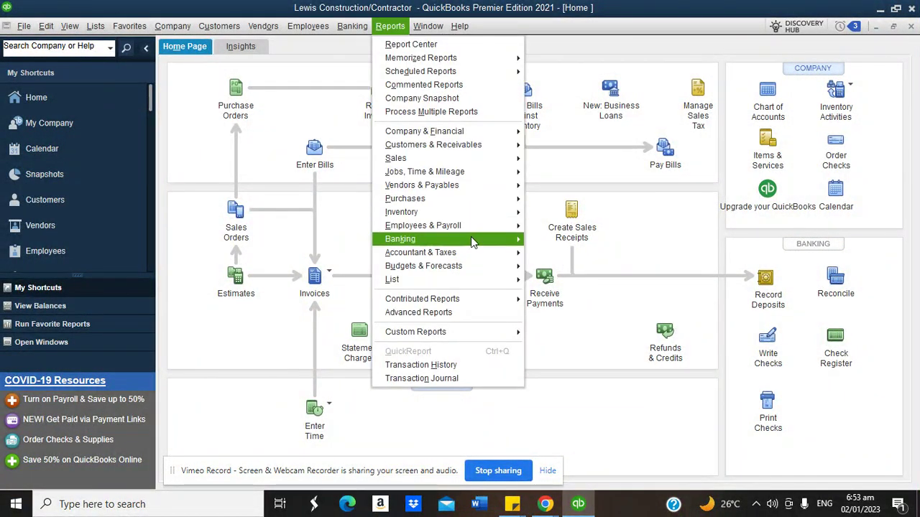
{"action": "left_click", "coordinate": [562, 211]}
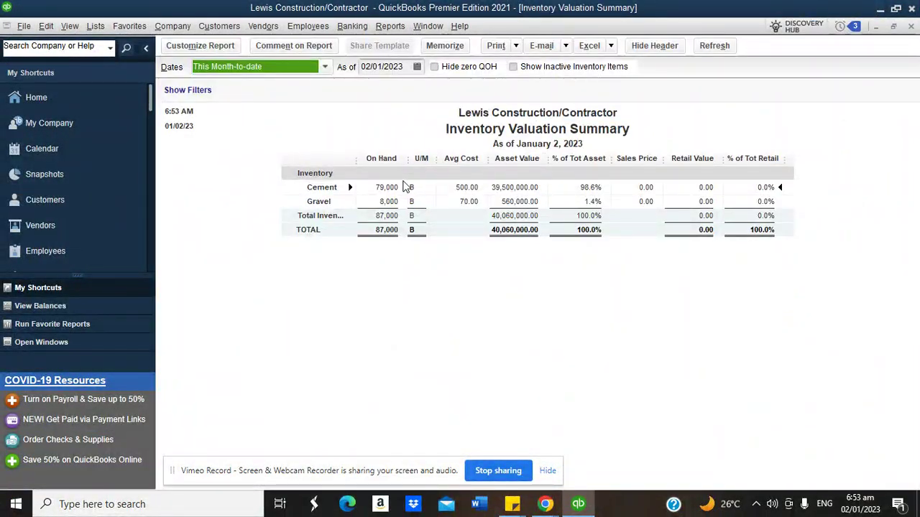
{"action": "left_click_drag", "start_coordinate": [413, 158], "coordinate": [493, 158]}
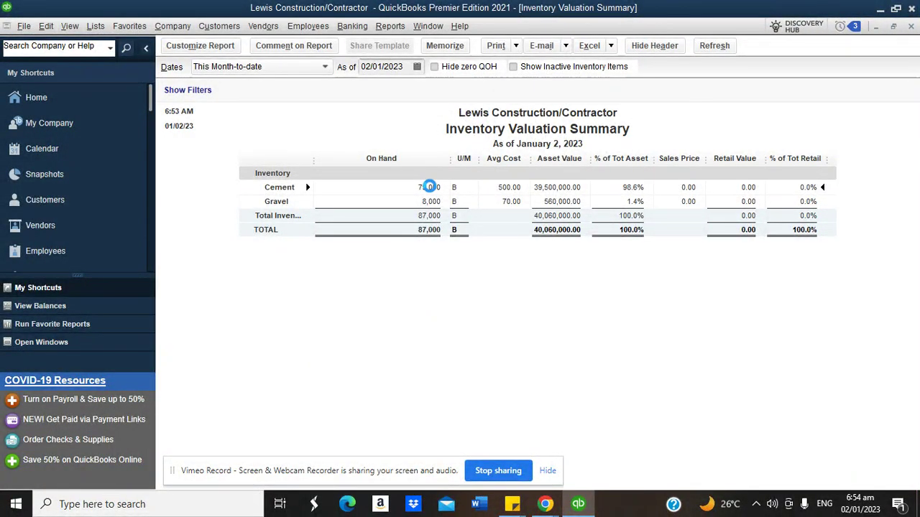
{"action": "double_click", "coordinate": [429, 187]}
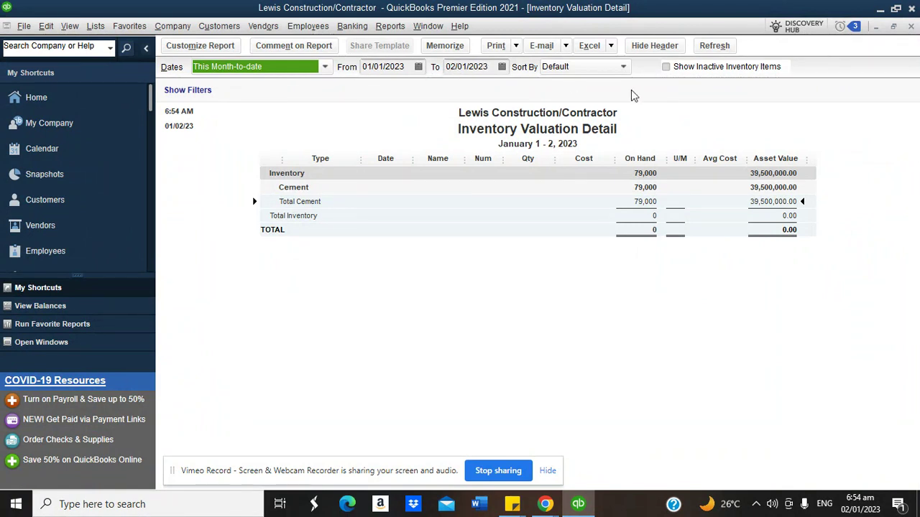
{"action": "left_click", "coordinate": [910, 27]}
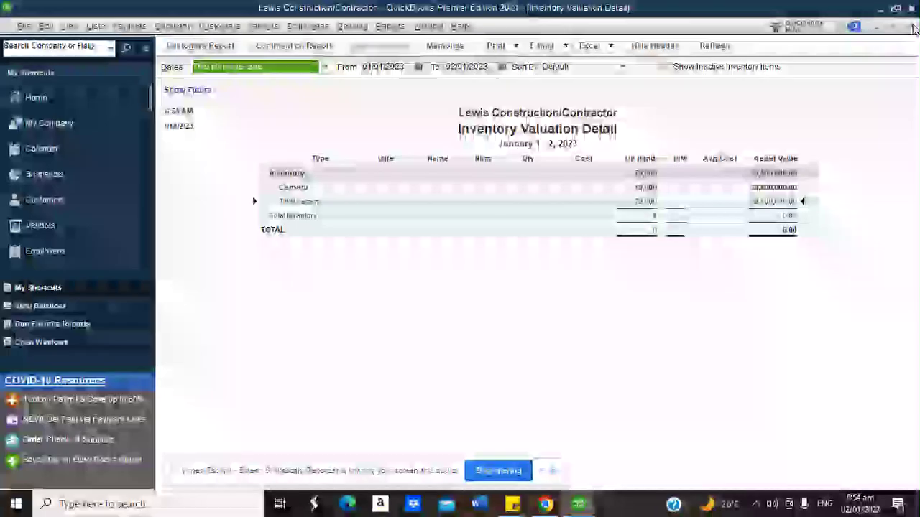
{"action": "left_click", "coordinate": [911, 27]}
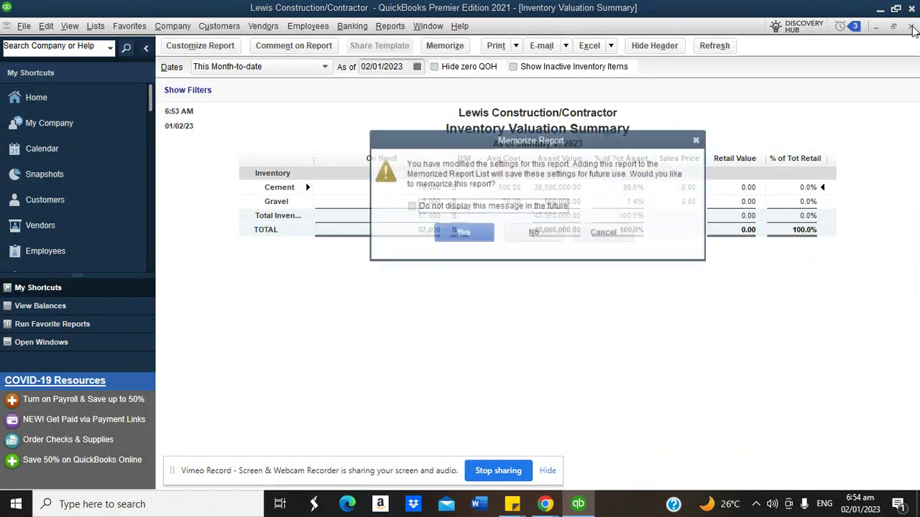
{"action": "left_click", "coordinate": [527, 232]}
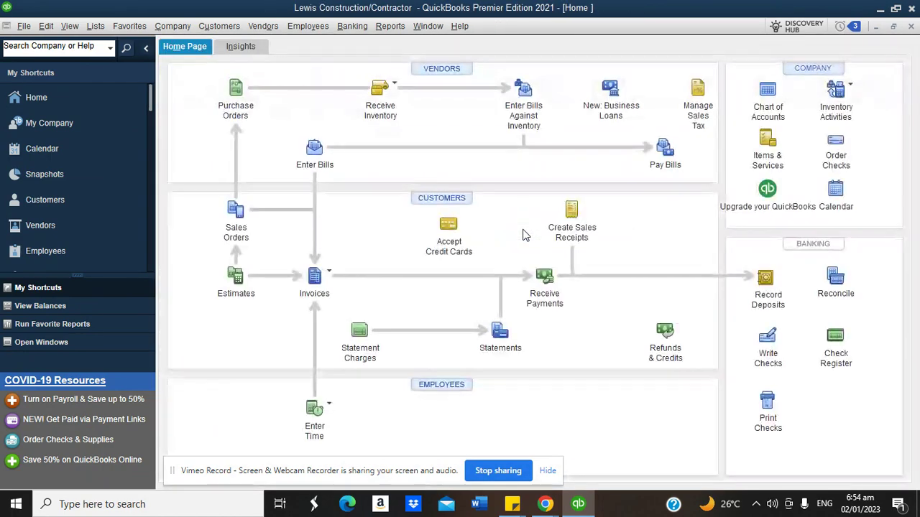
Bring up the previously saved ADC Materials bill in the bill entry form
{"action": "left_click", "coordinate": [310, 170]}
{"action": "left_click", "coordinate": [169, 62]}
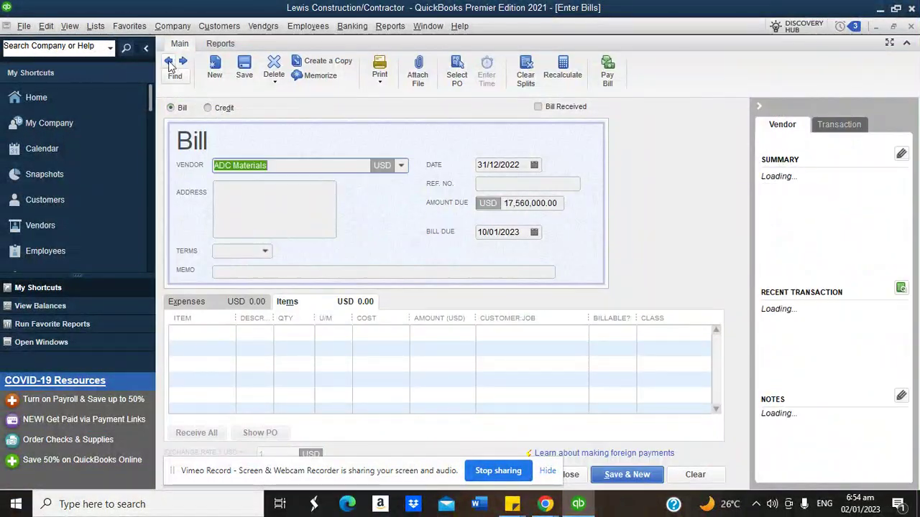
Change the ADC Materials bill date to 02/12/2022, then save and close it, accepting the linked-transaction change without assigning classes
{"action": "left_click", "coordinate": [534, 165]}
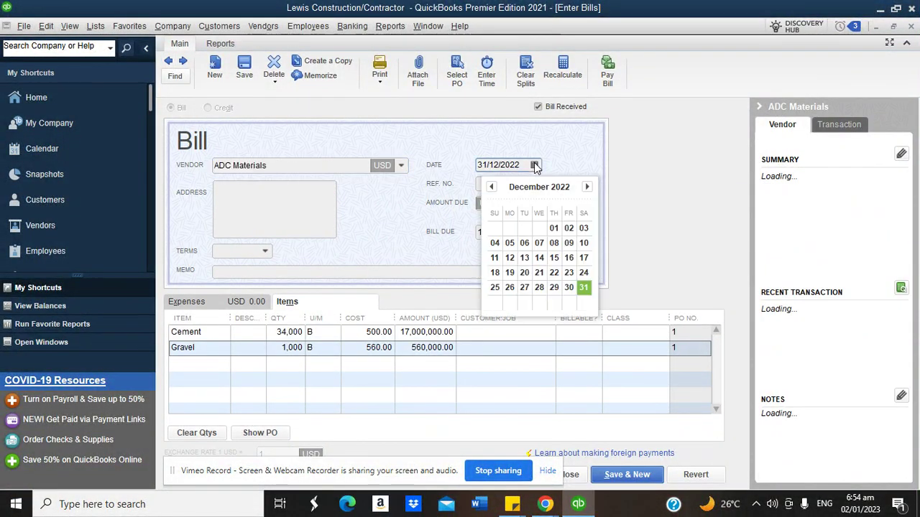
{"action": "left_click", "coordinate": [569, 228]}
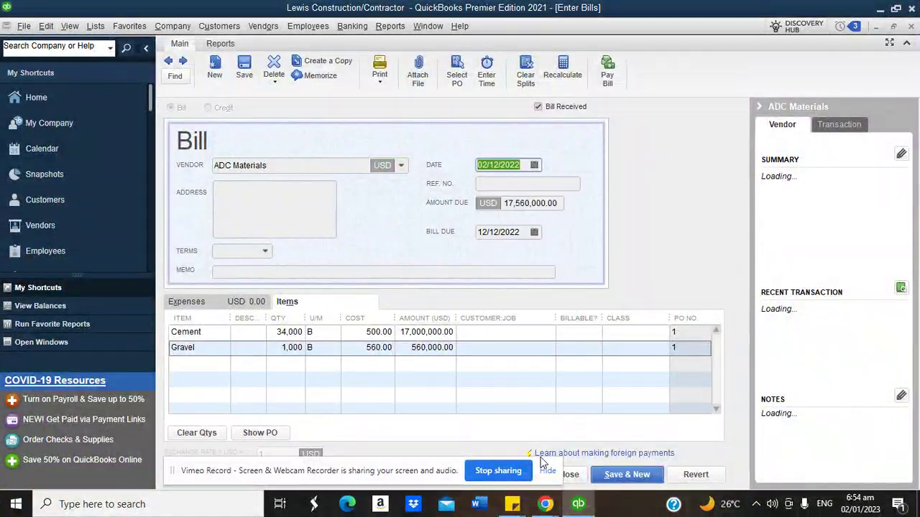
{"action": "left_click", "coordinate": [571, 475]}
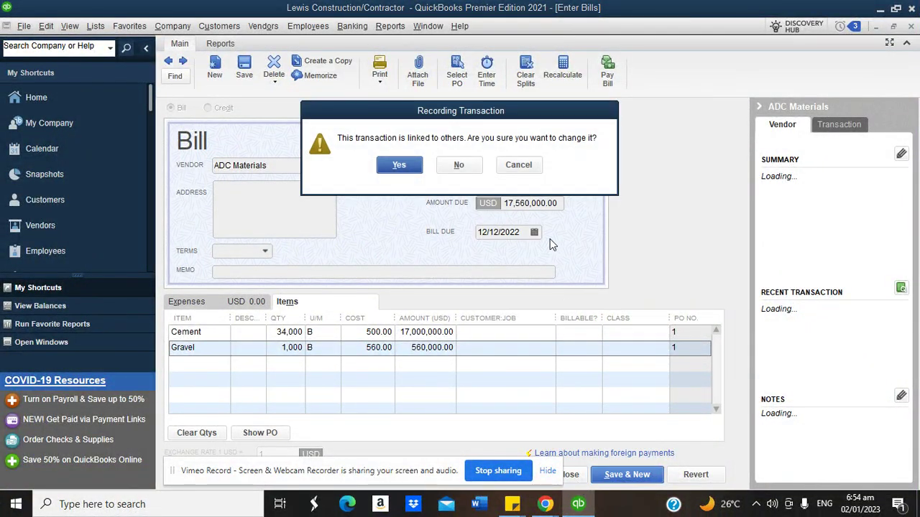
{"action": "left_click", "coordinate": [400, 167]}
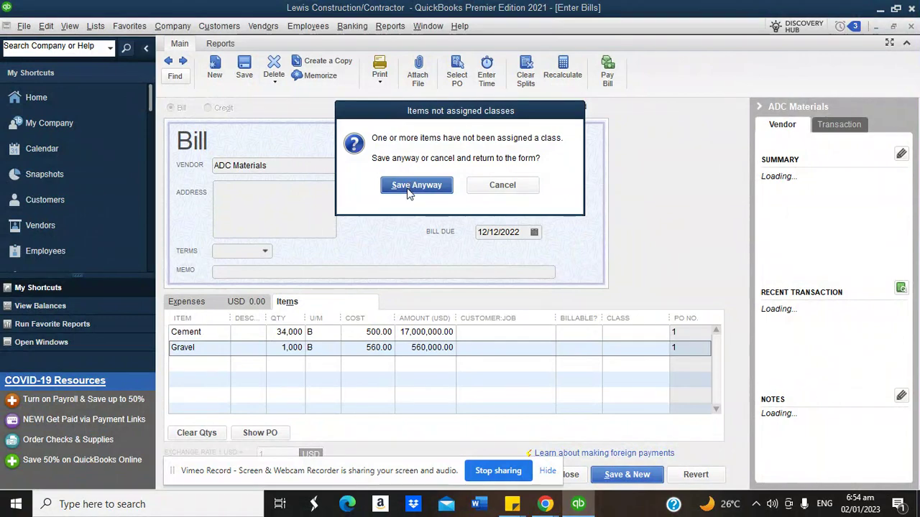
{"action": "left_click", "coordinate": [413, 185]}
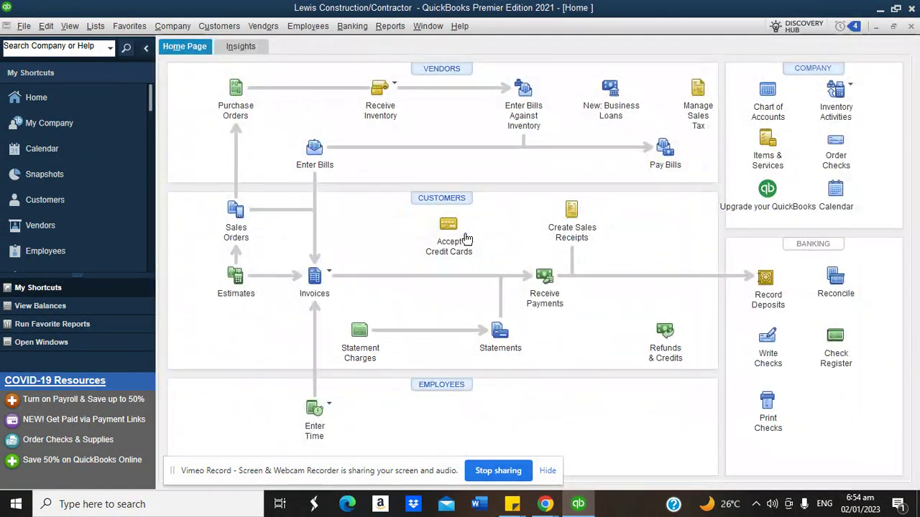
Reopen the saved ADC Materials bill, examine the billable marks on its Cement and Gravel lines, and close the bill
{"action": "left_click", "coordinate": [314, 150]}
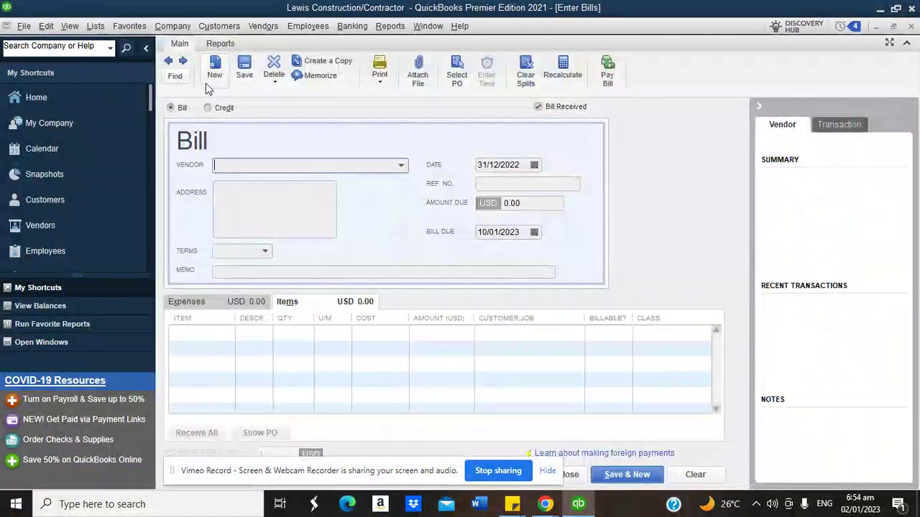
{"action": "left_click", "coordinate": [168, 61]}
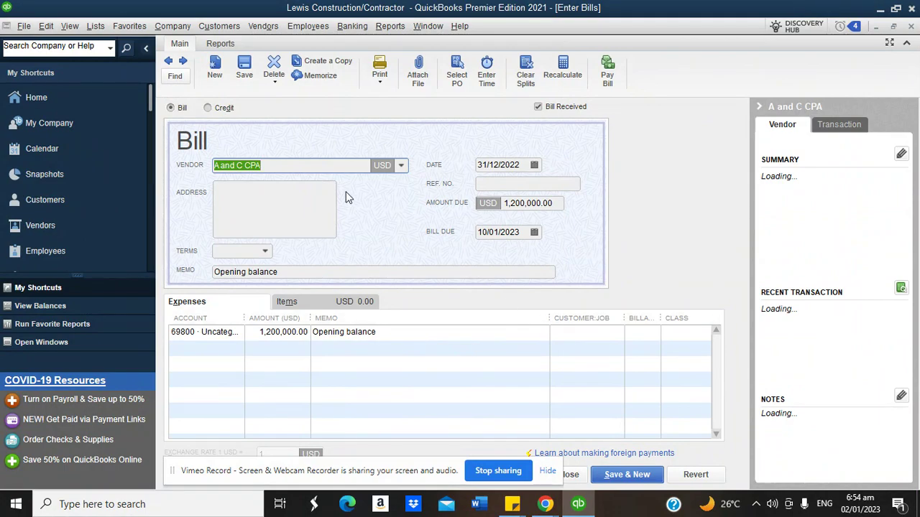
{"action": "left_click", "coordinate": [168, 61]}
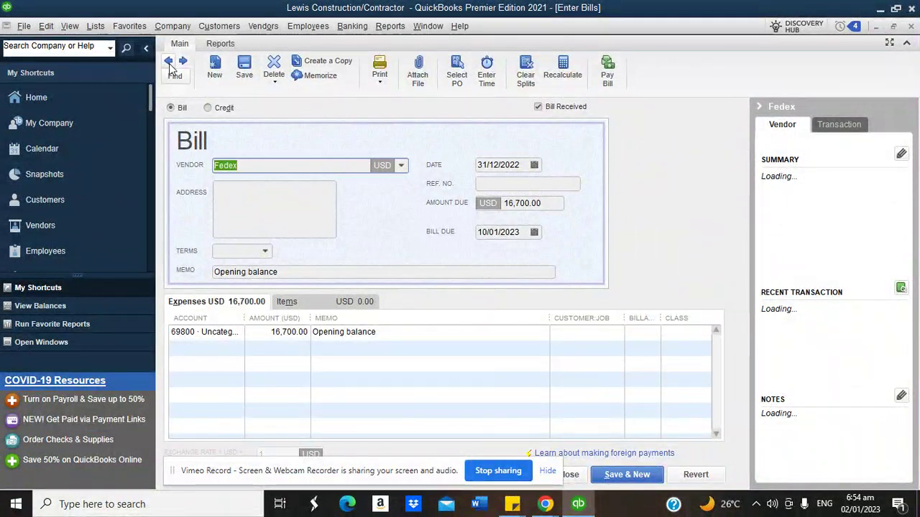
{"action": "left_click", "coordinate": [168, 61]}
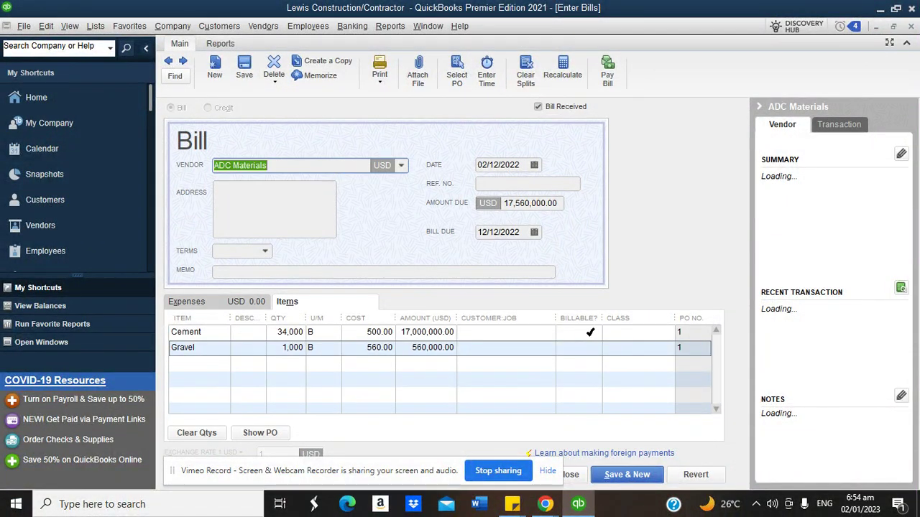
{"action": "left_click", "coordinate": [186, 332]}
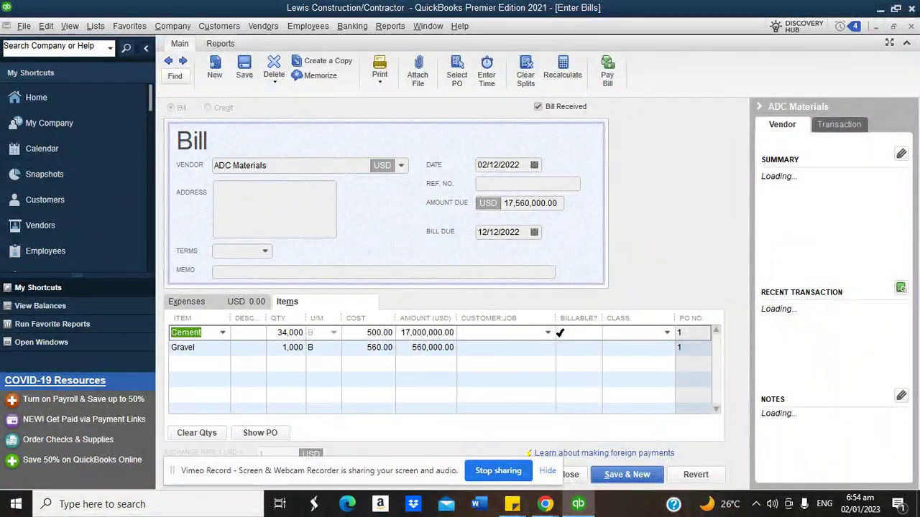
{"action": "left_click", "coordinate": [585, 347]}
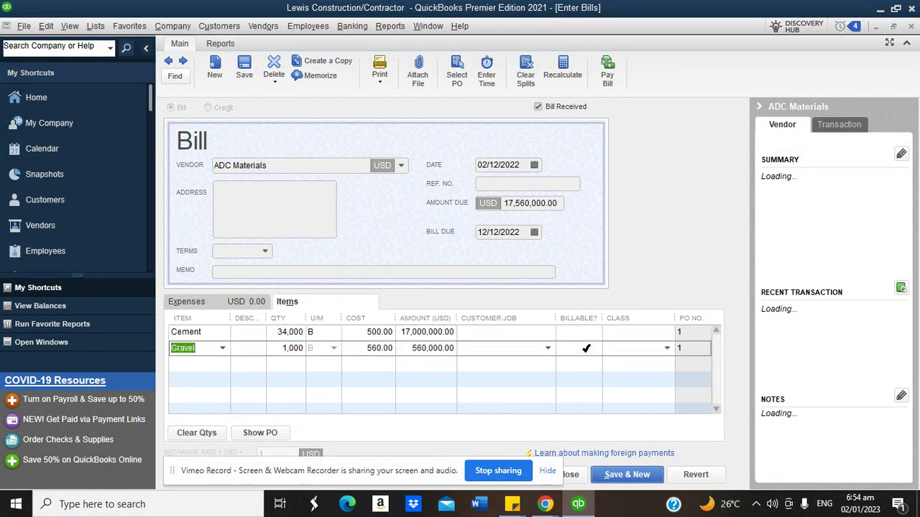
{"action": "left_click", "coordinate": [580, 332]}
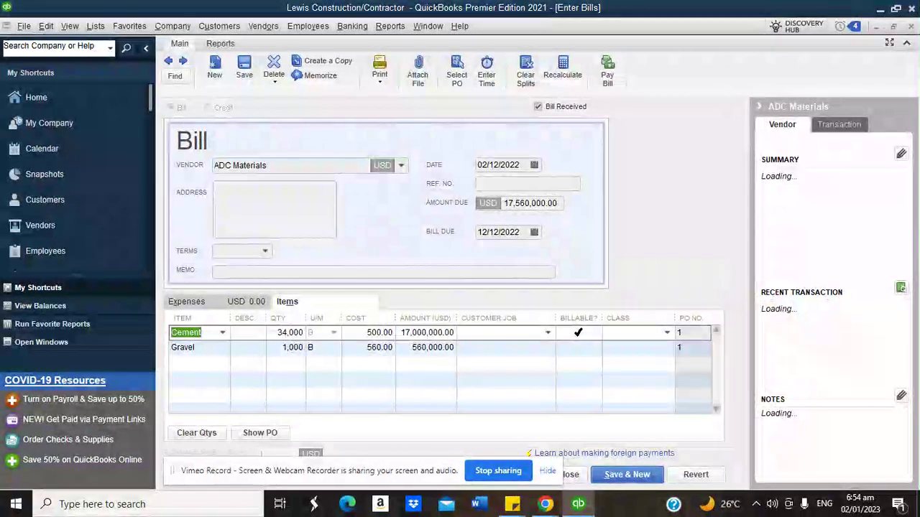
{"action": "left_click", "coordinate": [911, 27]}
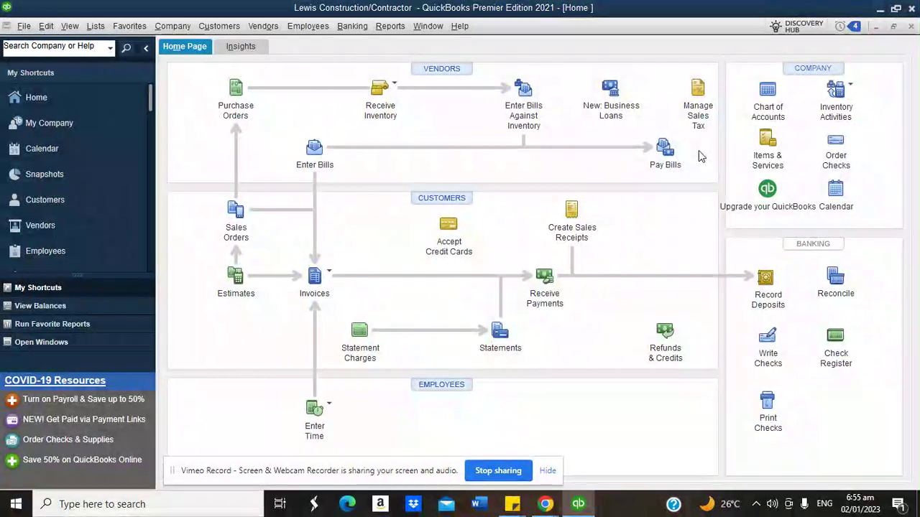
Start a quantity adjustment of the inventory on hand with 50400 Construction Materials Costs as the adjustment account
{"action": "left_click", "coordinate": [856, 93]}
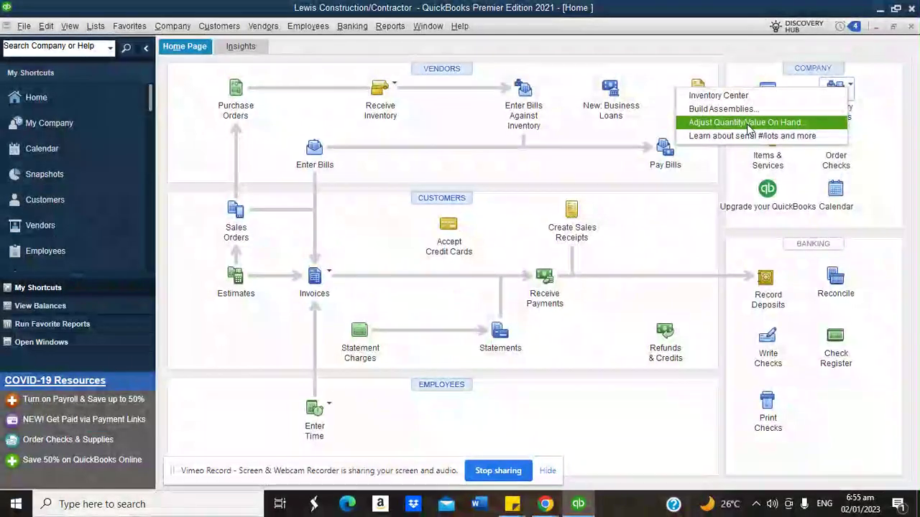
{"action": "left_click", "coordinate": [750, 126]}
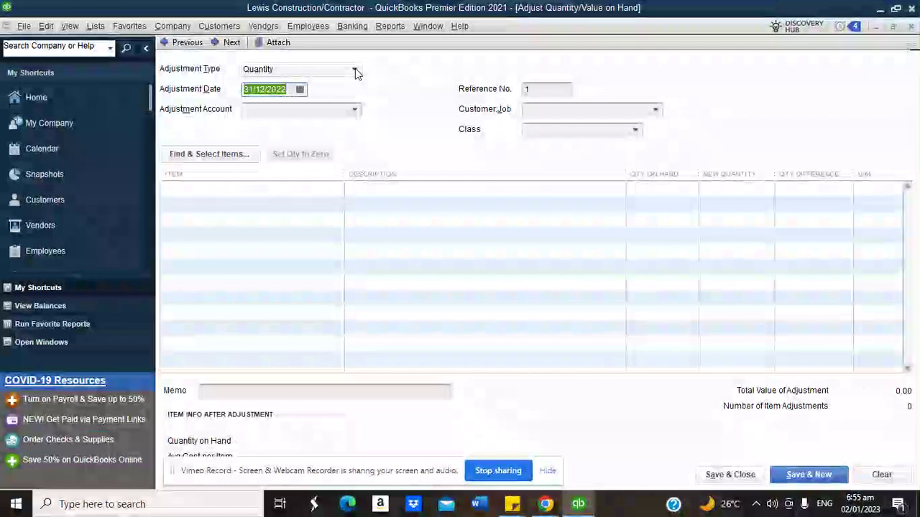
{"action": "left_click", "coordinate": [354, 112]}
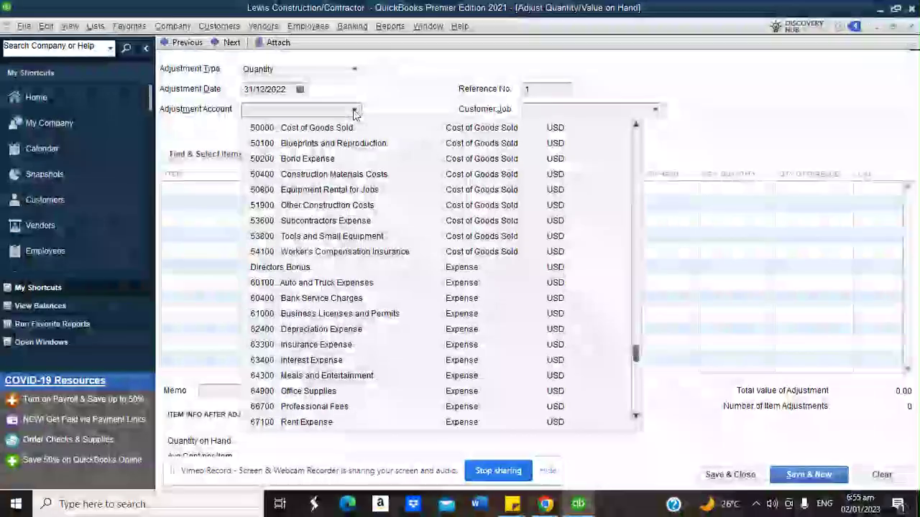
{"action": "left_click", "coordinate": [321, 175]}
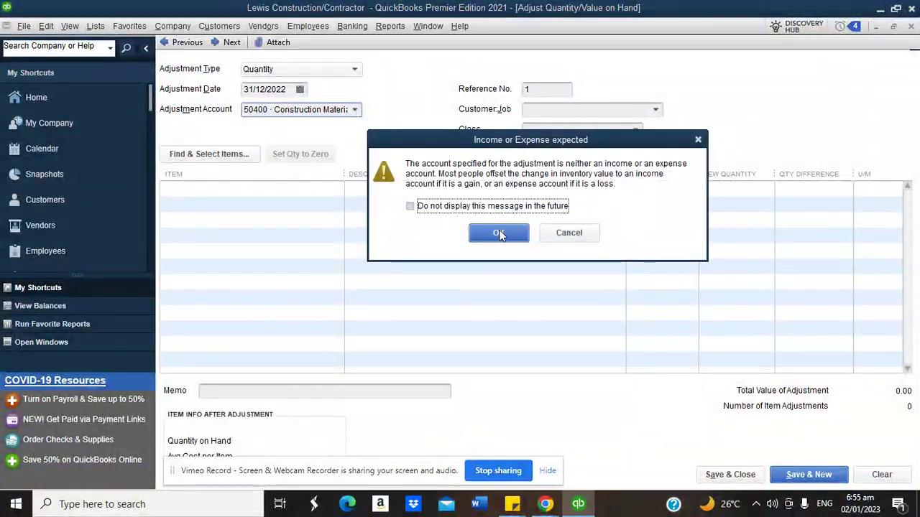
{"action": "left_click", "coordinate": [498, 231]}
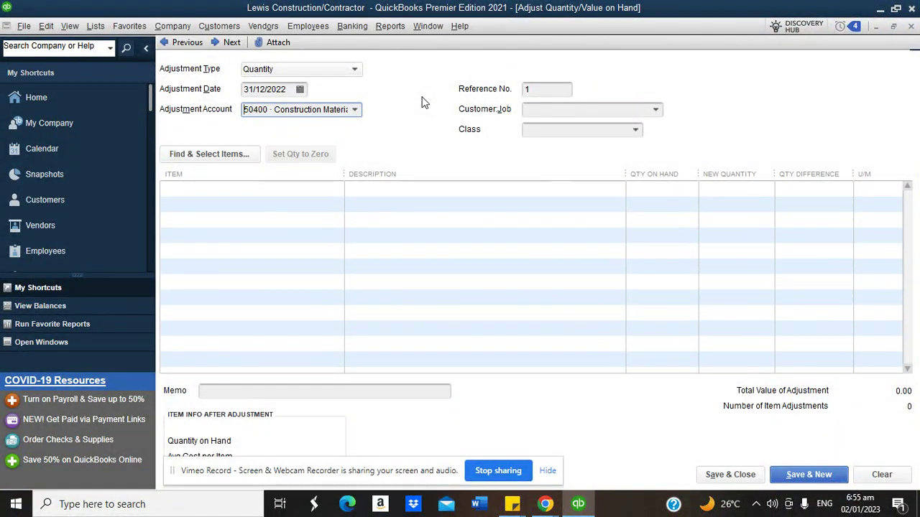
Assign the inventory adjustment to the SAP Enterprise Centre job of customer SAP
{"action": "left_click", "coordinate": [656, 112]}
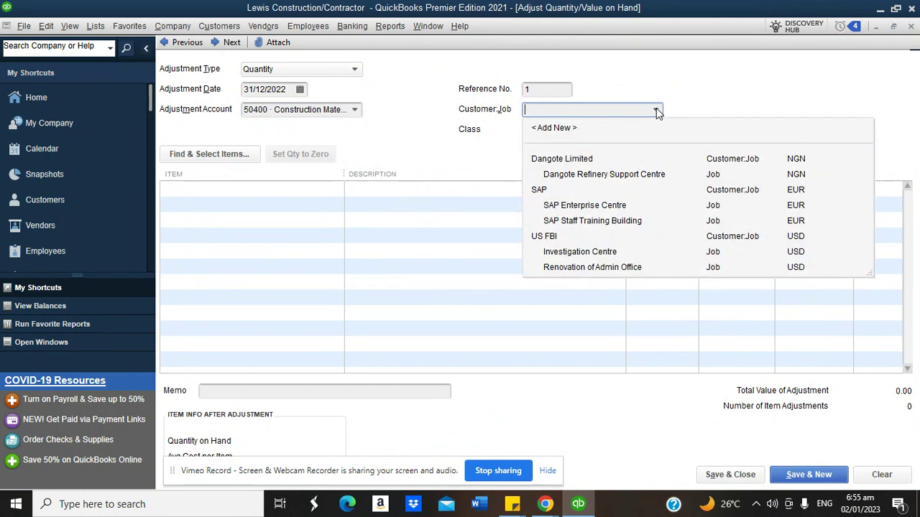
{"action": "left_click", "coordinate": [567, 206]}
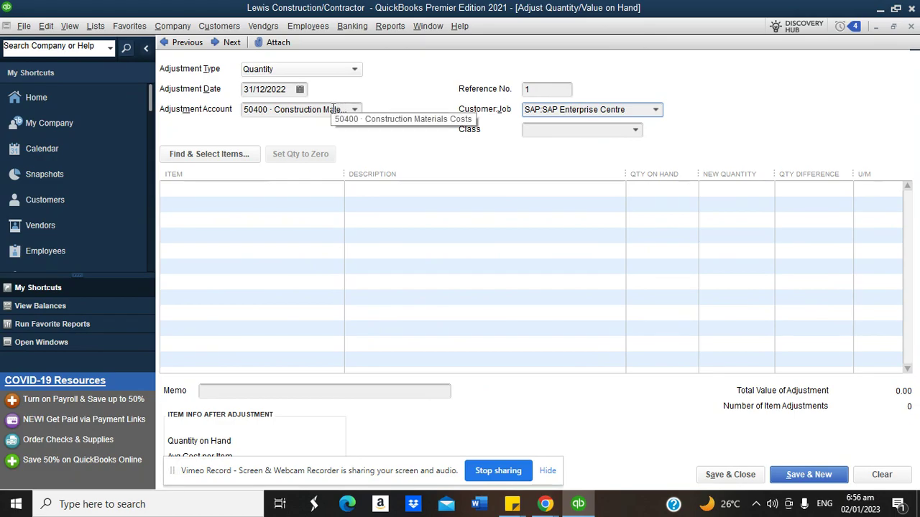
{"action": "left_click", "coordinate": [656, 113]}
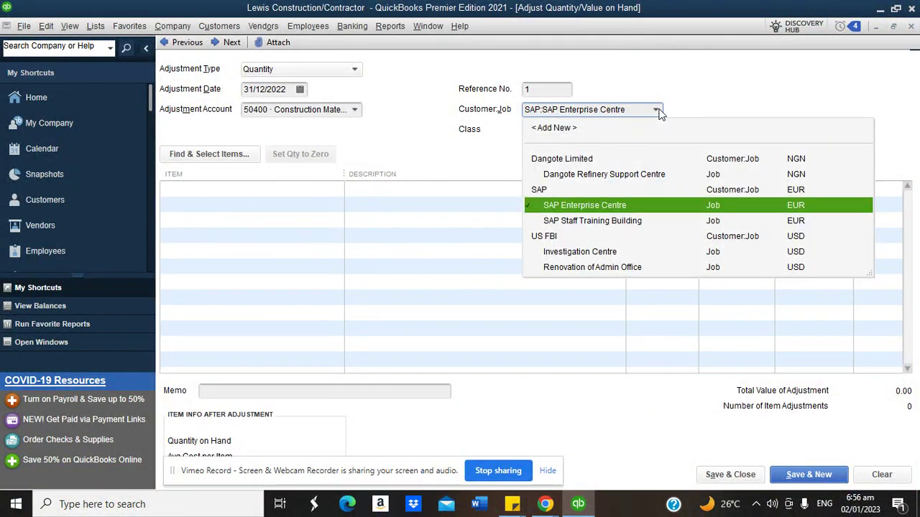
{"action": "left_click", "coordinate": [611, 208]}
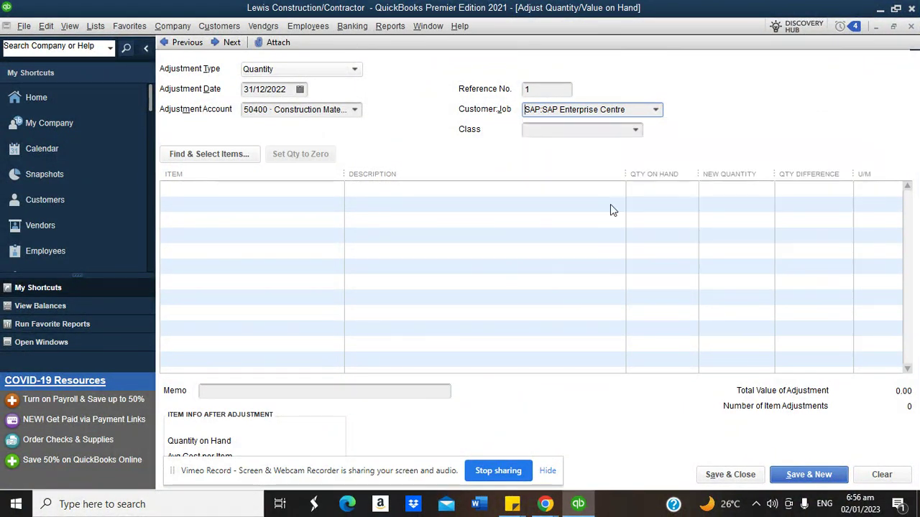
Create a new class named Germany and assign it to the inventory adjustment
{"action": "left_click", "coordinate": [636, 130]}
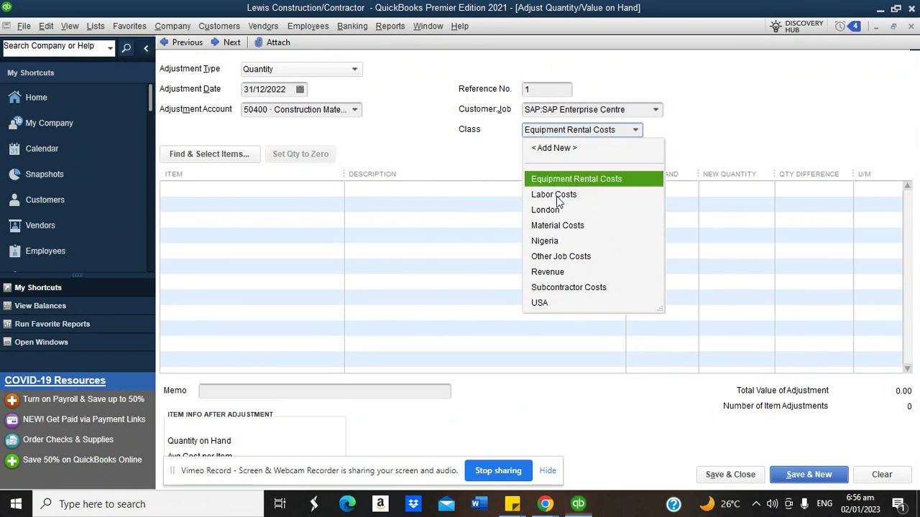
{"action": "left_click", "coordinate": [560, 257]}
{"action": "left_click", "coordinate": [635, 131]}
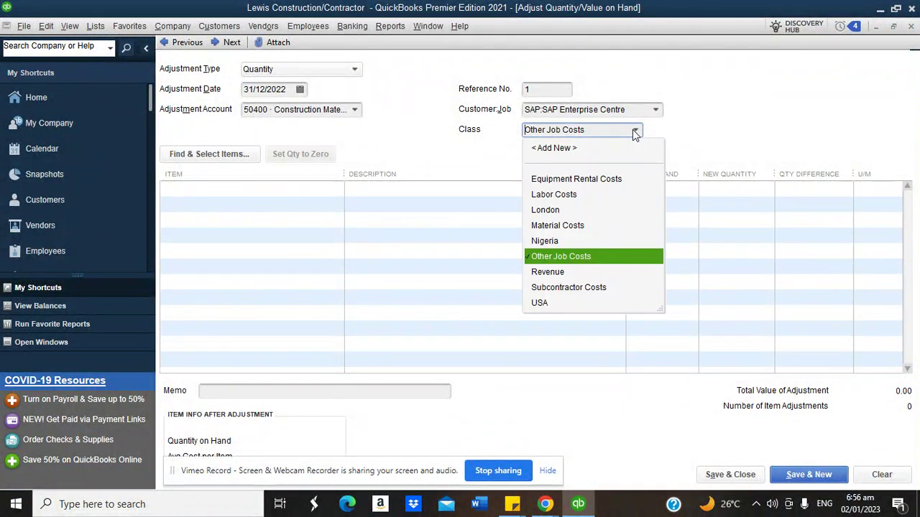
{"action": "left_click", "coordinate": [552, 149]}
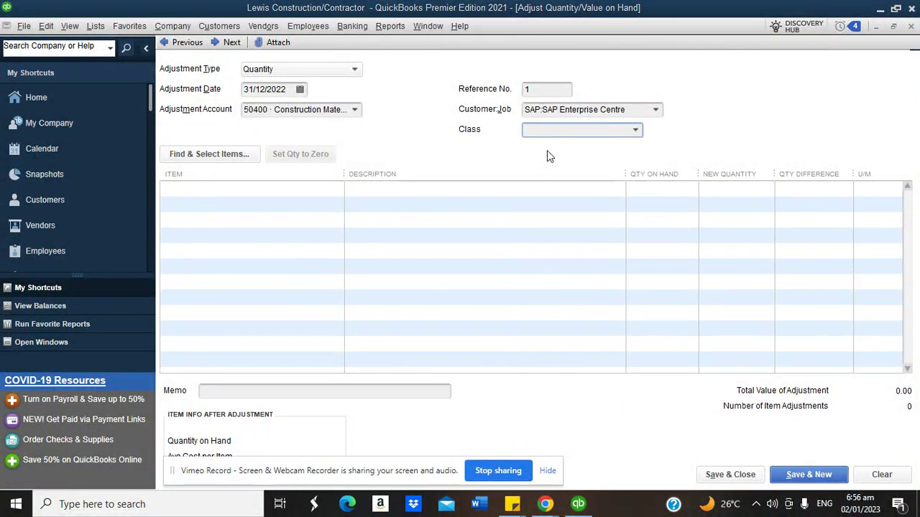
{"action": "type", "text": "Germany"}
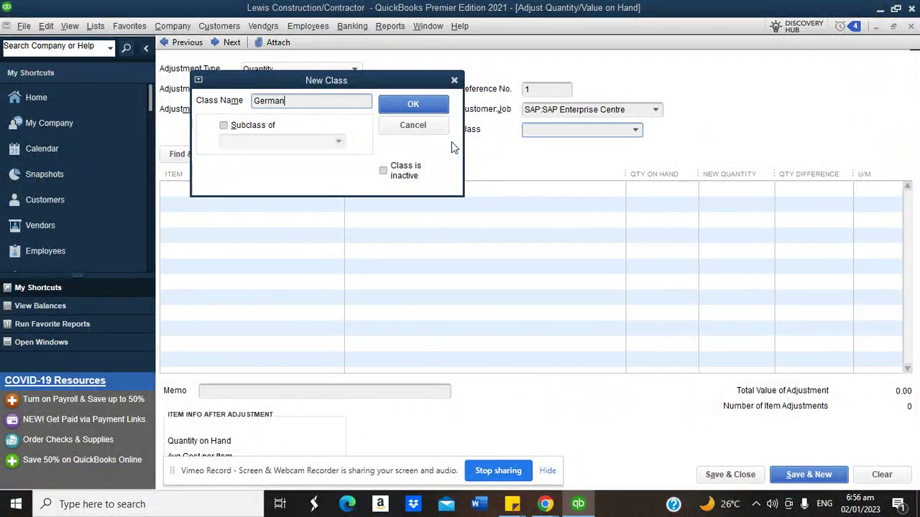
{"action": "left_click", "coordinate": [414, 105]}
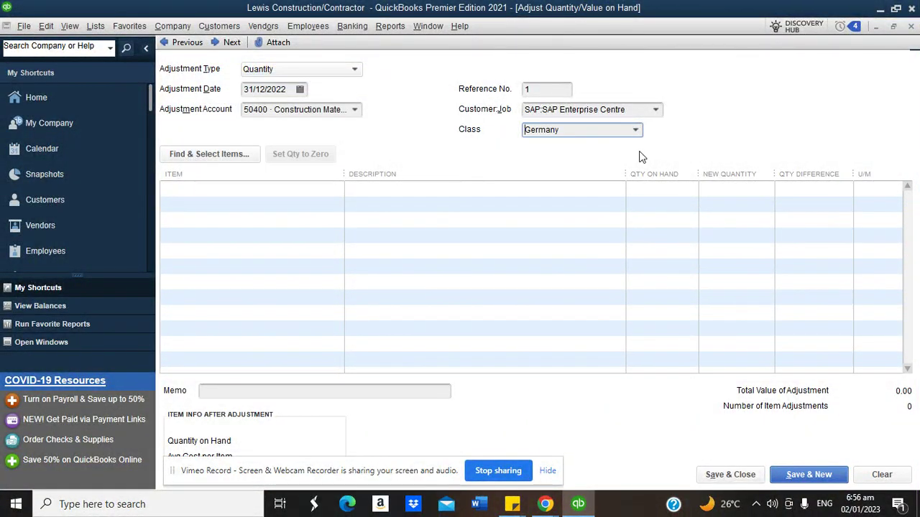
{"action": "left_click", "coordinate": [635, 131]}
{"action": "left_click", "coordinate": [570, 195]}
Add the Cement and Gravel items to the first two lines of the inventory adjustment
{"action": "left_click", "coordinate": [335, 193]}
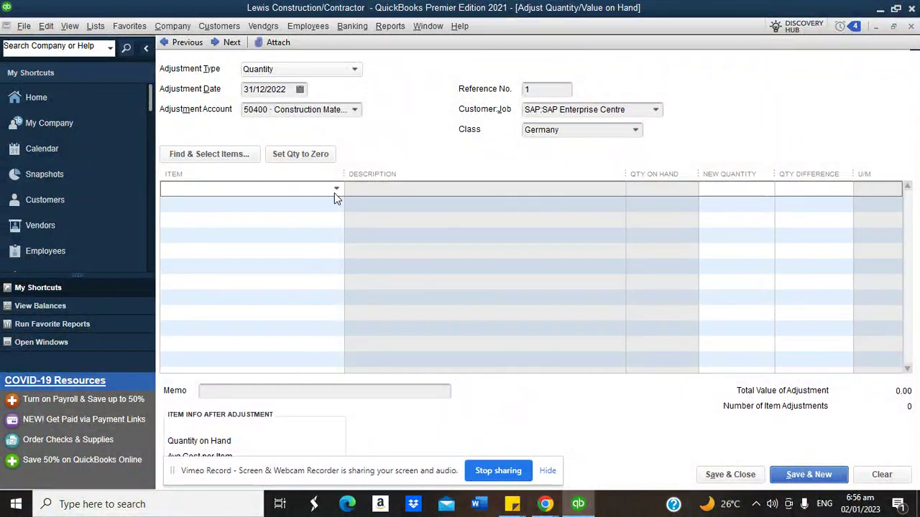
{"action": "type", "text": "Cement"}
{"action": "left_click", "coordinate": [308, 237]}
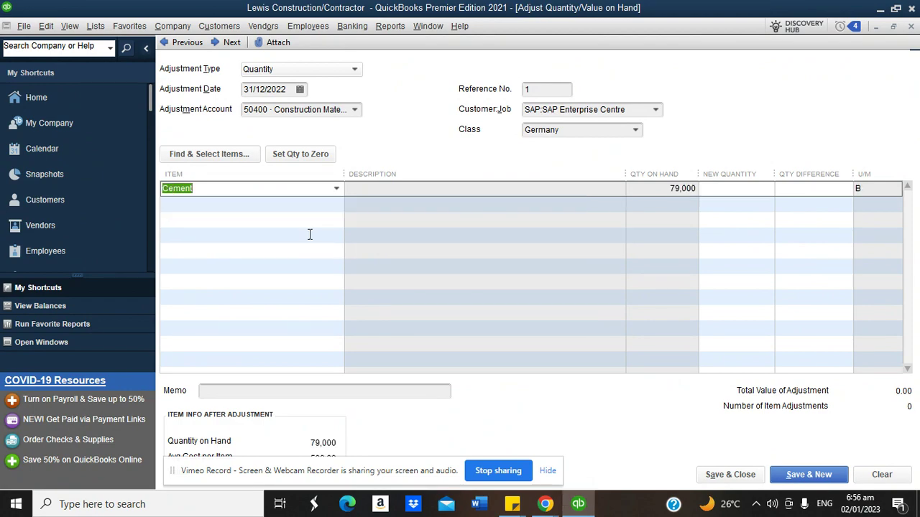
{"action": "left_click", "coordinate": [270, 206]}
{"action": "type", "text": "Gravel"}
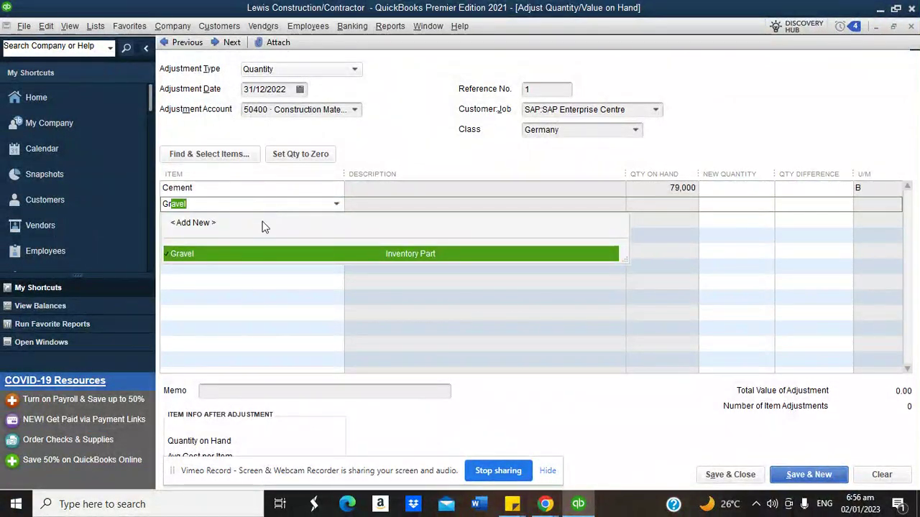
{"action": "left_click", "coordinate": [253, 260]}
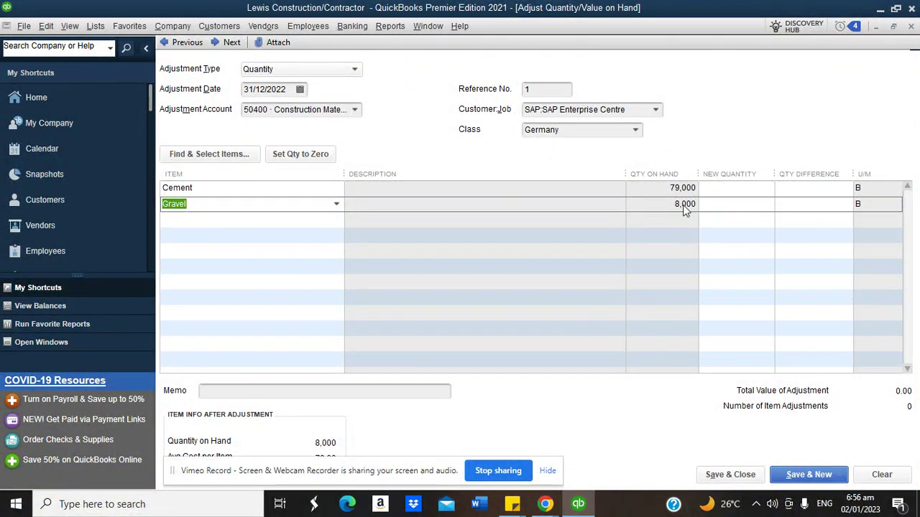
Set the adjustment date to 02/12/2022 and enter a quantity difference of -9000 for Cement
{"action": "left_click", "coordinate": [299, 89]}
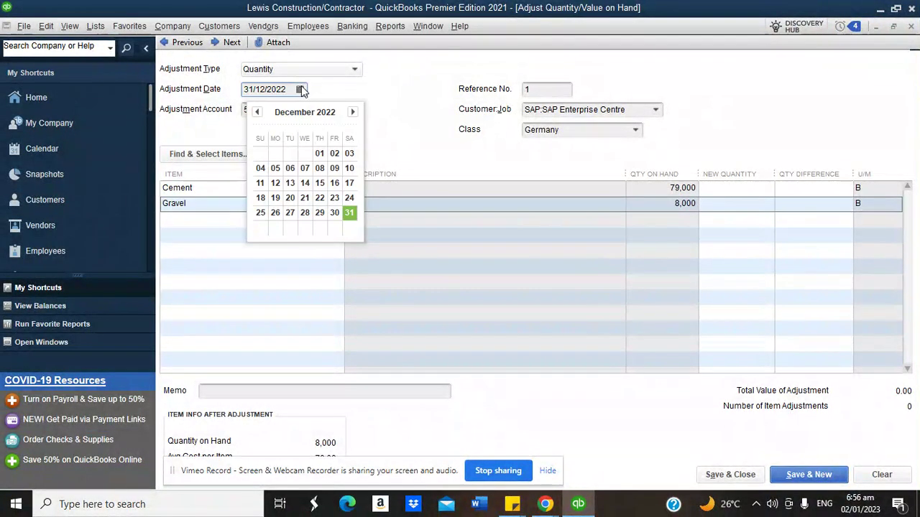
{"action": "left_click", "coordinate": [334, 153]}
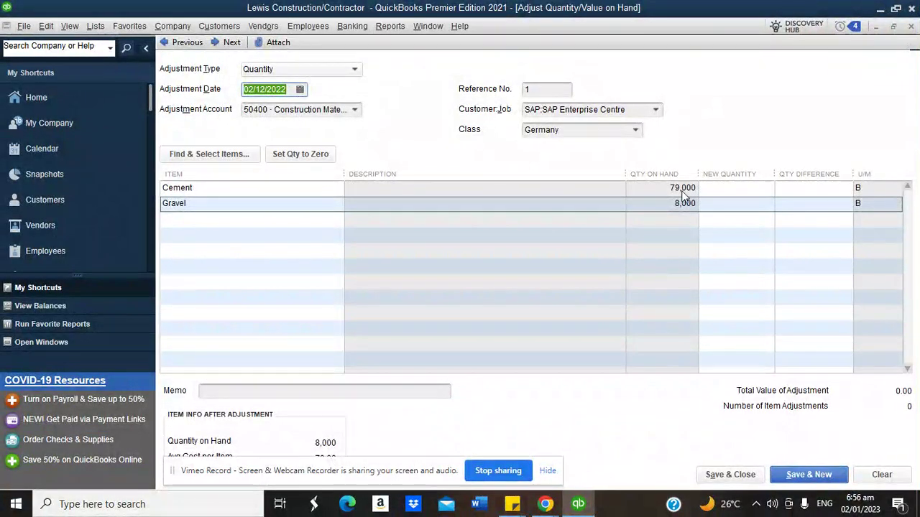
{"action": "left_click", "coordinate": [795, 189]}
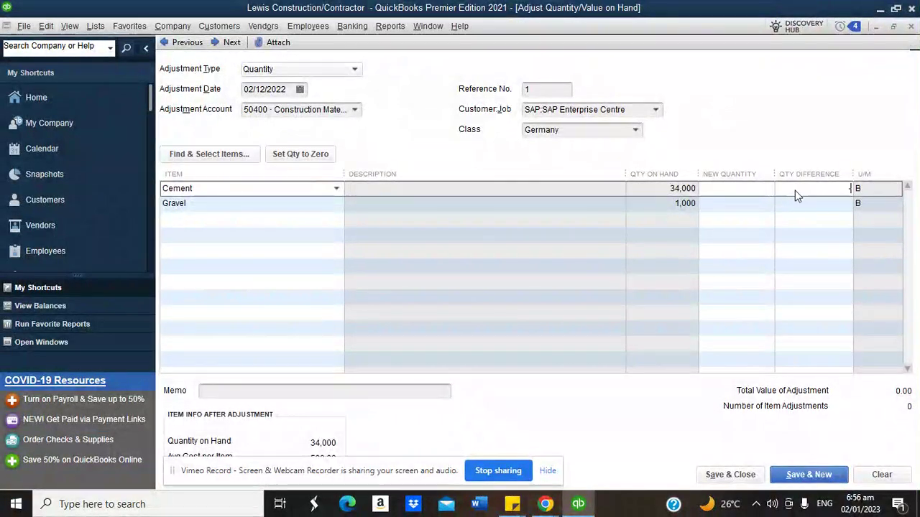
{"action": "type", "text": "-9000"}
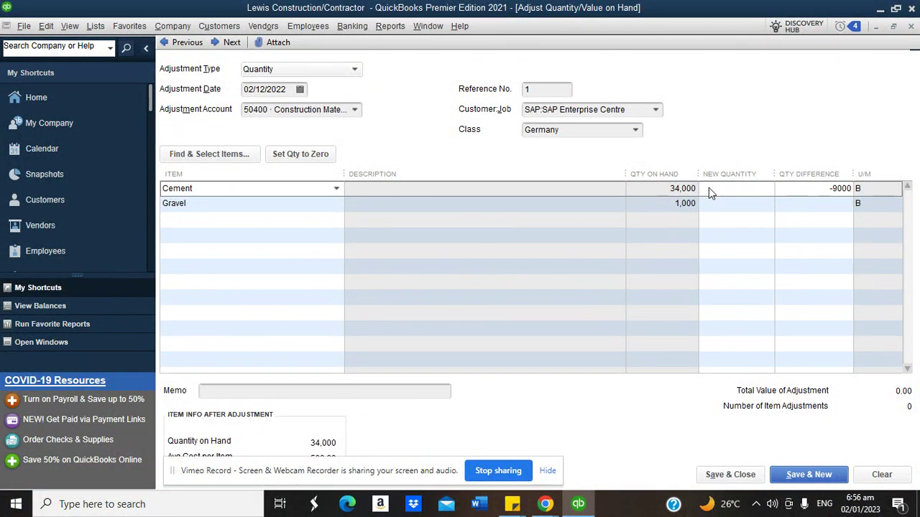
Enter a quantity difference of -600 for Gravel in the inventory adjustment
{"action": "left_click", "coordinate": [717, 188]}
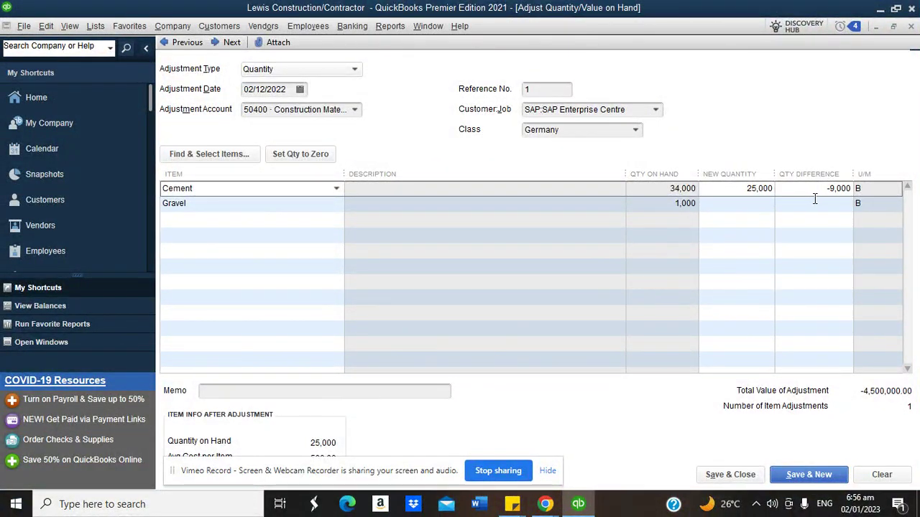
{"action": "left_click", "coordinate": [819, 203]}
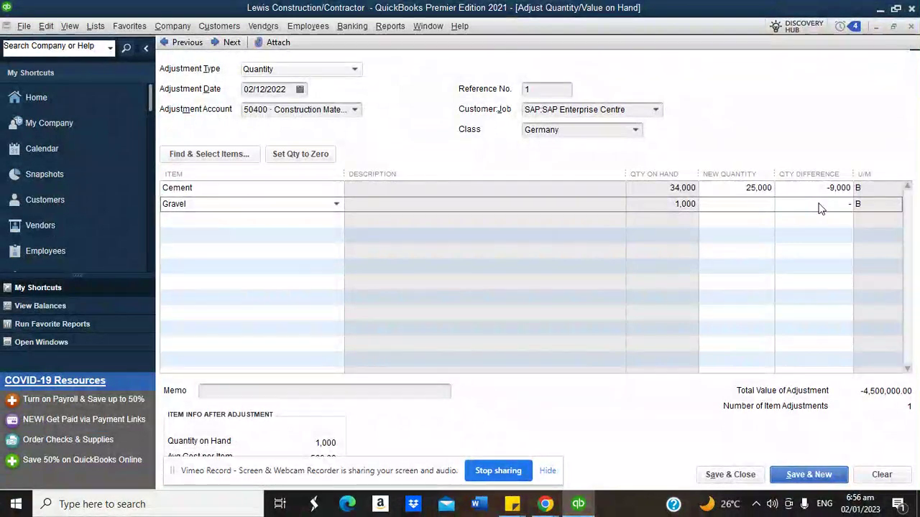
{"action": "type", "text": "-600"}
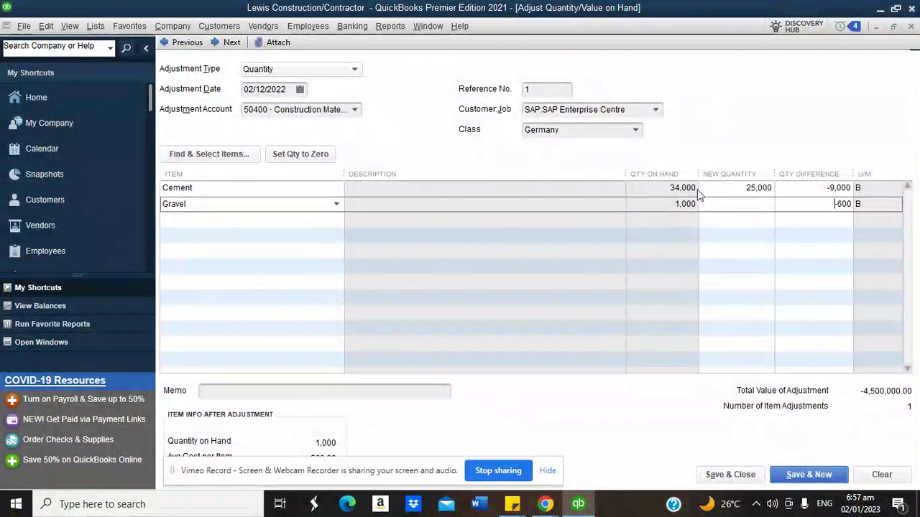
Set the inventory adjustment date to 31/12/2022 and check the recalculated Cement quantity
{"action": "left_click", "coordinate": [299, 89]}
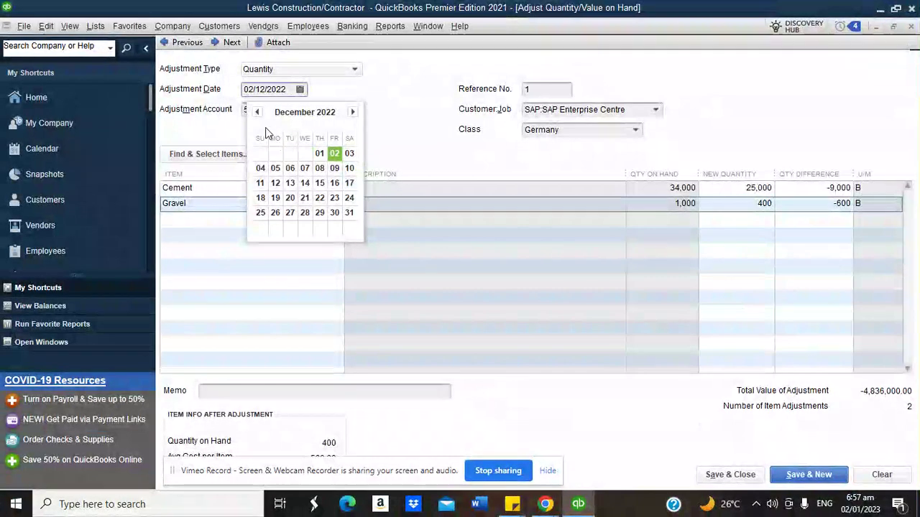
{"action": "left_click", "coordinate": [257, 115]}
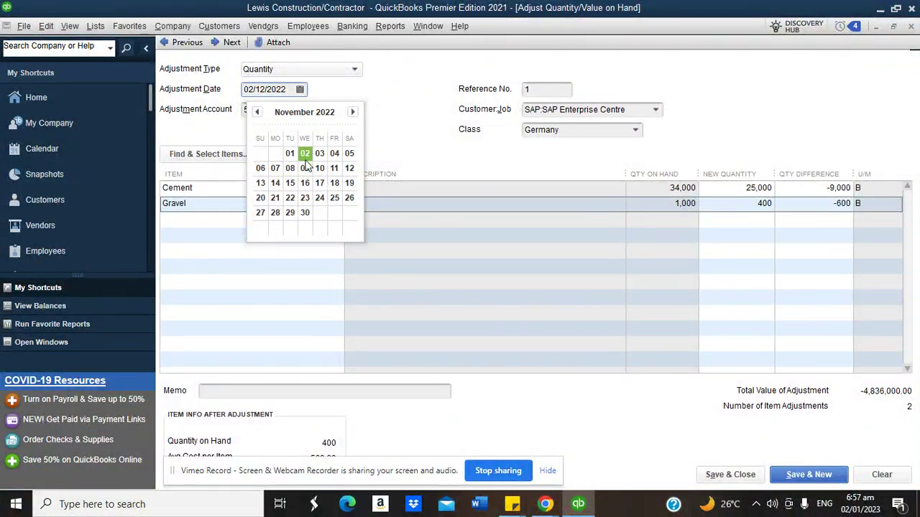
{"action": "left_click", "coordinate": [352, 113]}
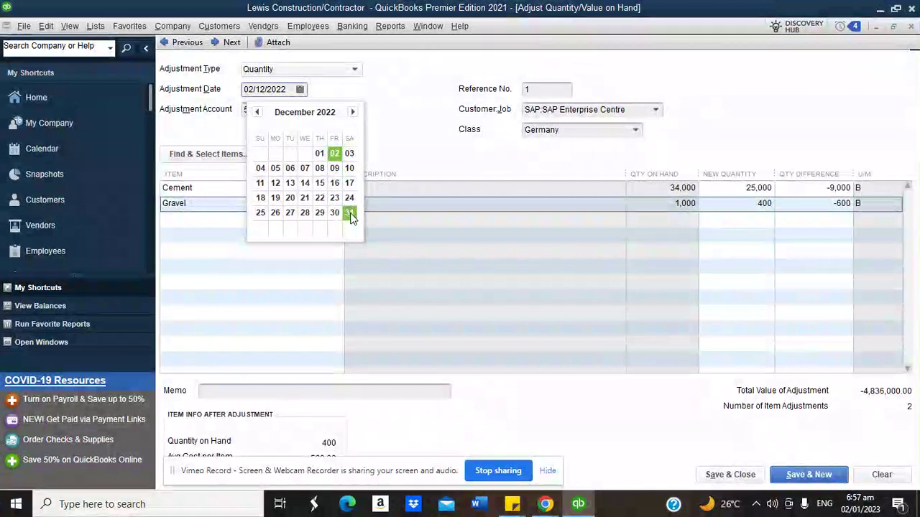
{"action": "left_click", "coordinate": [349, 213]}
{"action": "left_click", "coordinate": [713, 188]}
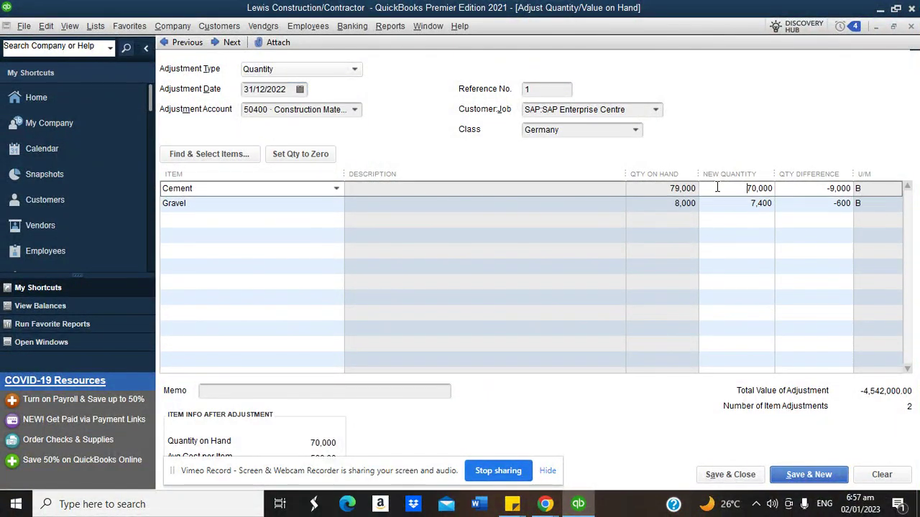
Set the inventory adjustment date to 02/01/2023 and check the Gravel quantity difference
{"action": "left_click", "coordinate": [300, 89]}
{"action": "left_click", "coordinate": [352, 113]}
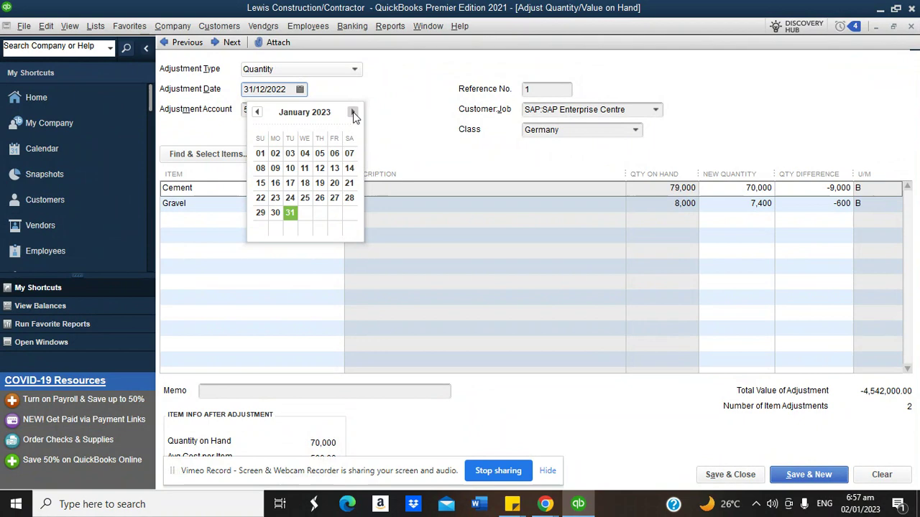
{"action": "left_click", "coordinate": [275, 153]}
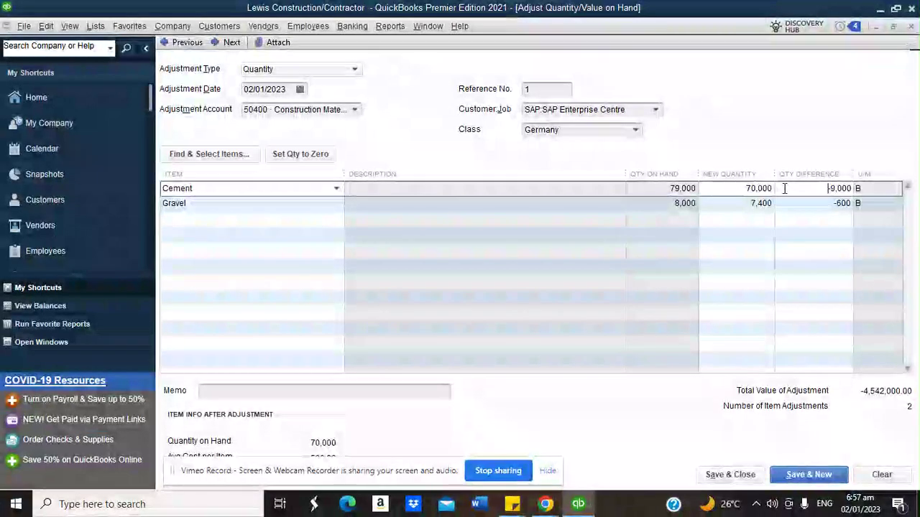
{"action": "left_click", "coordinate": [790, 205]}
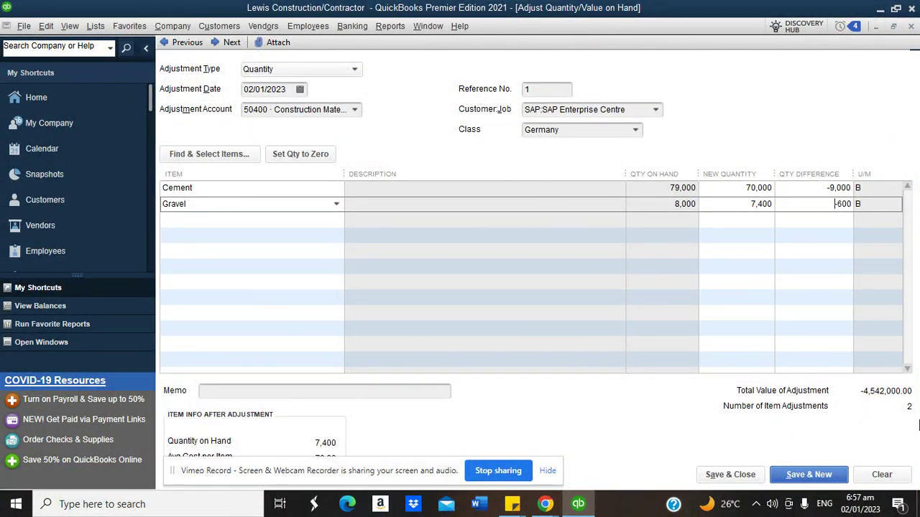
Review the adjustment account choices, keep 50400 Construction Materials Costs, and save and close the inventory adjustment
{"action": "left_click", "coordinate": [354, 110]}
{"action": "left_click", "coordinate": [363, 223]}
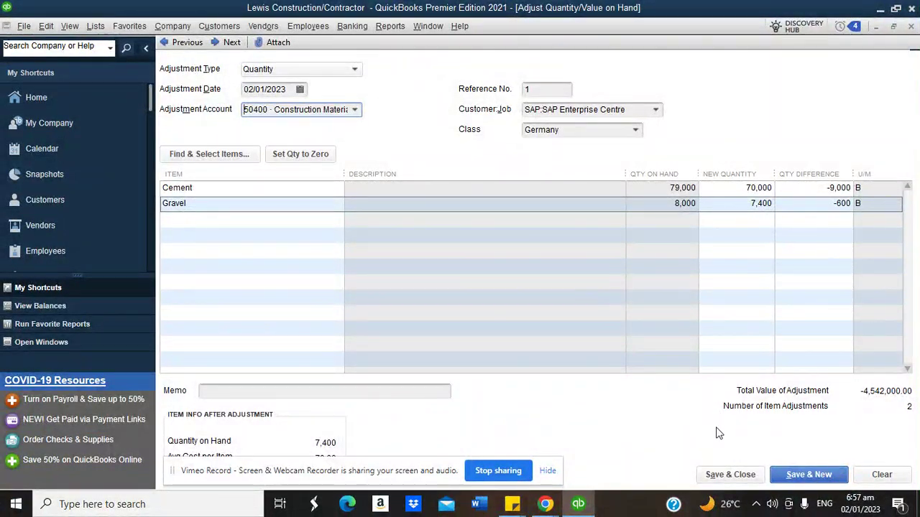
{"action": "left_click", "coordinate": [725, 474]}
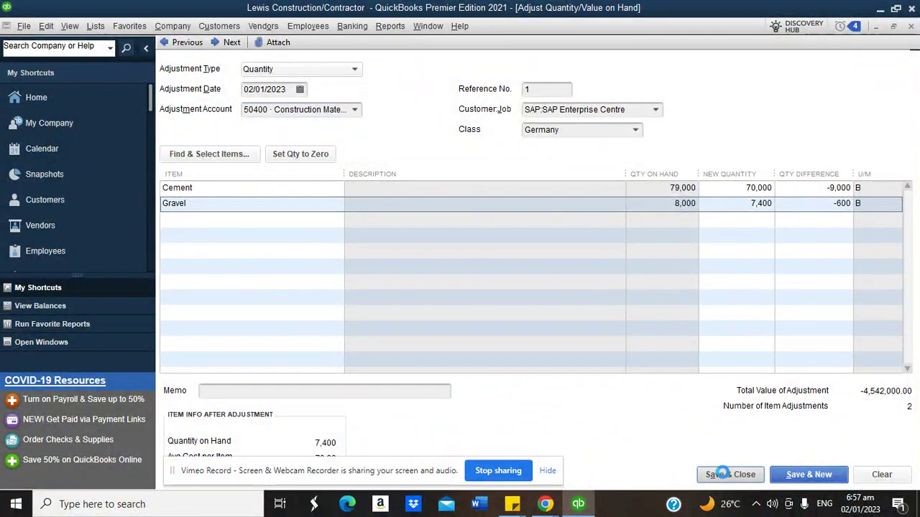
View the standard Profit & Loss report for all dates, and close it without memorizing the report
{"action": "left_click", "coordinate": [388, 31]}
{"action": "mouse_move", "coordinate": [460, 133]}
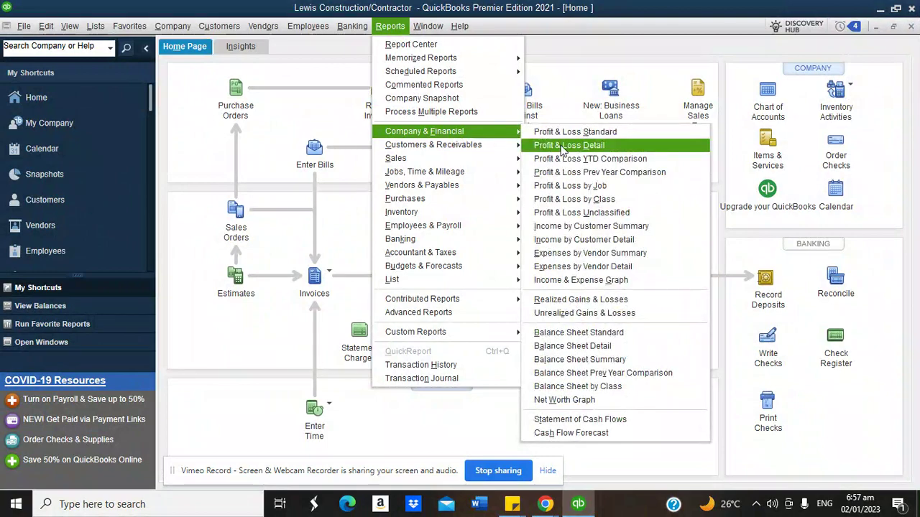
{"action": "left_click", "coordinate": [571, 132]}
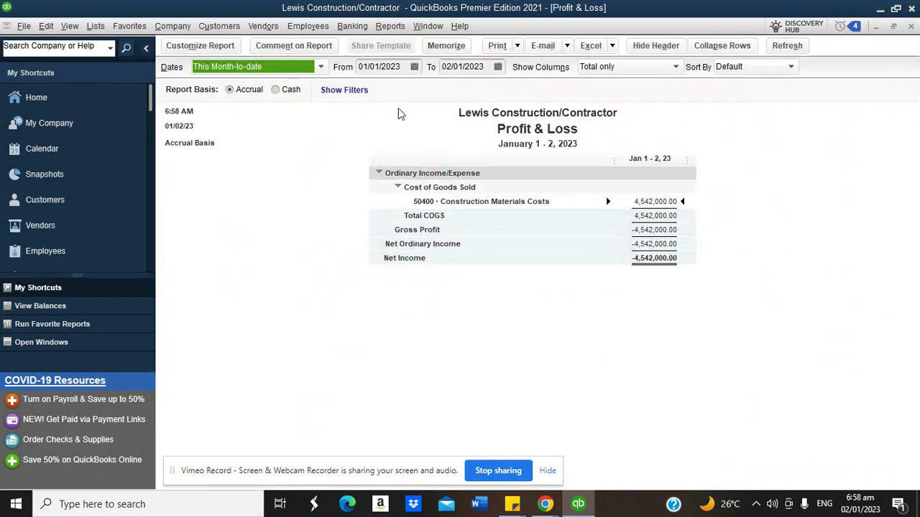
{"action": "left_click", "coordinate": [320, 67]}
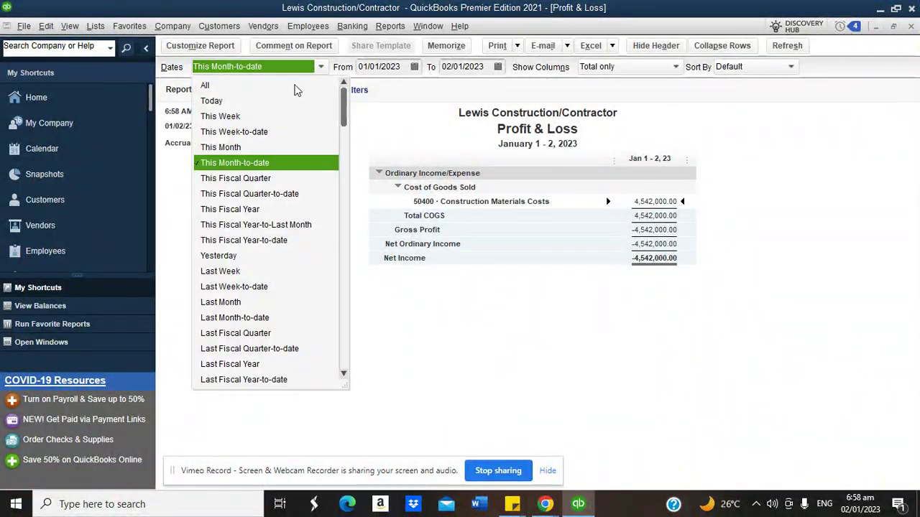
{"action": "left_click", "coordinate": [296, 87]}
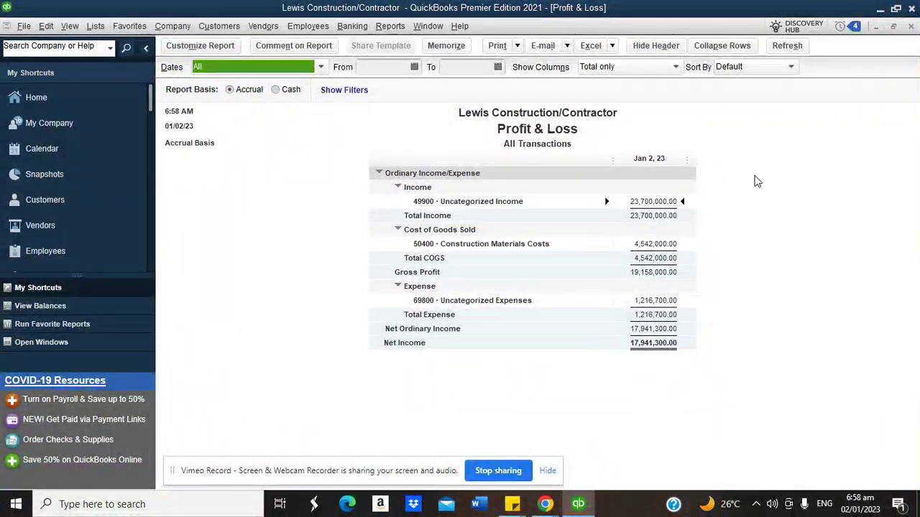
{"action": "left_click", "coordinate": [911, 29]}
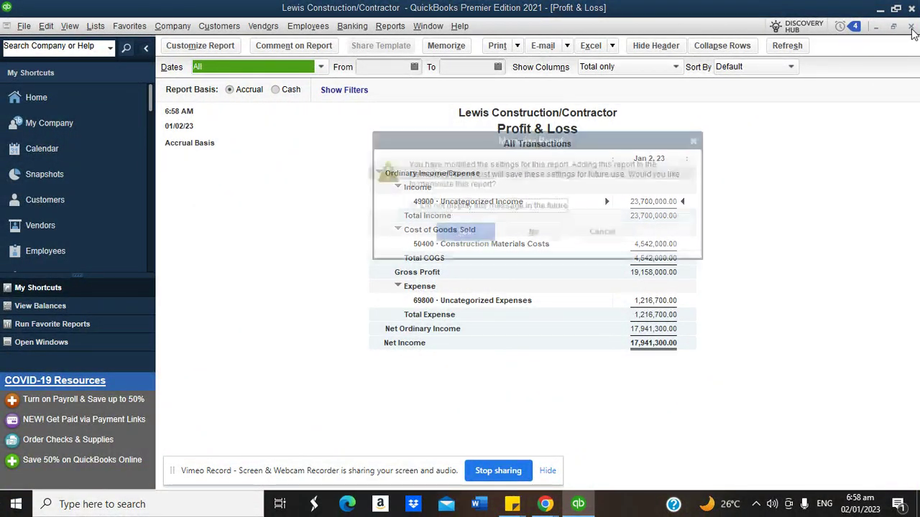
{"action": "left_click", "coordinate": [533, 231]}
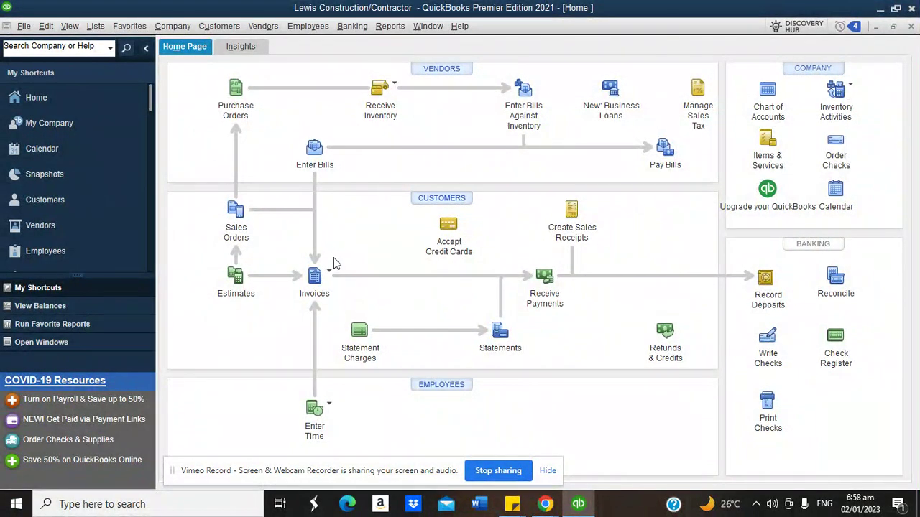
Create a new invoice for the SAP Enterprise Centre job
{"action": "left_click", "coordinate": [330, 273]}
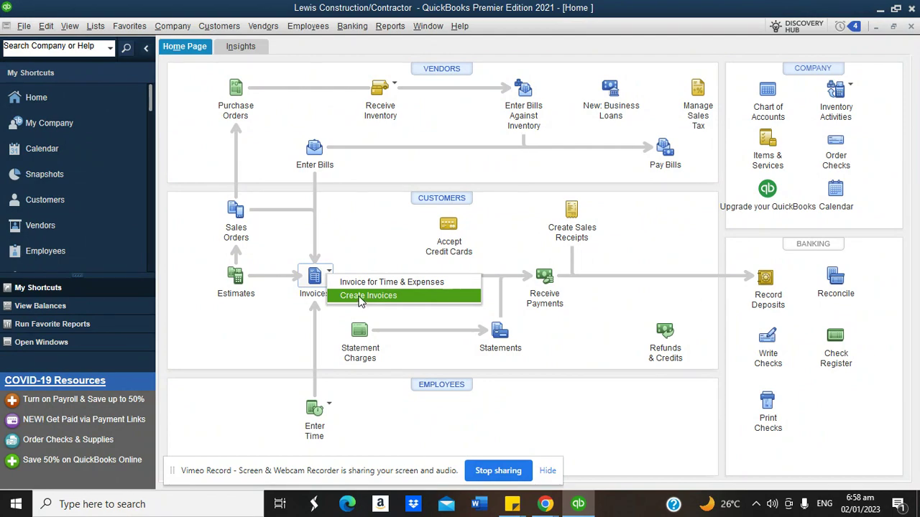
{"action": "left_click", "coordinate": [361, 296]}
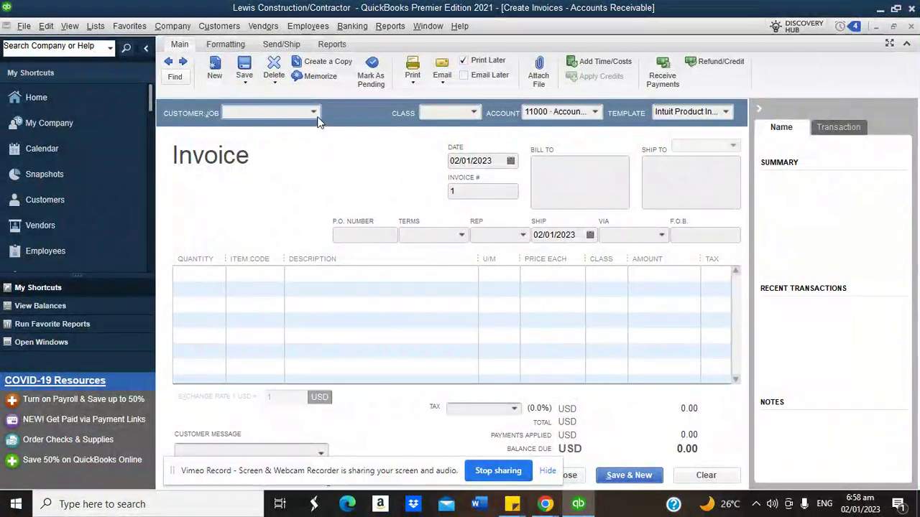
{"action": "left_click", "coordinate": [314, 113]}
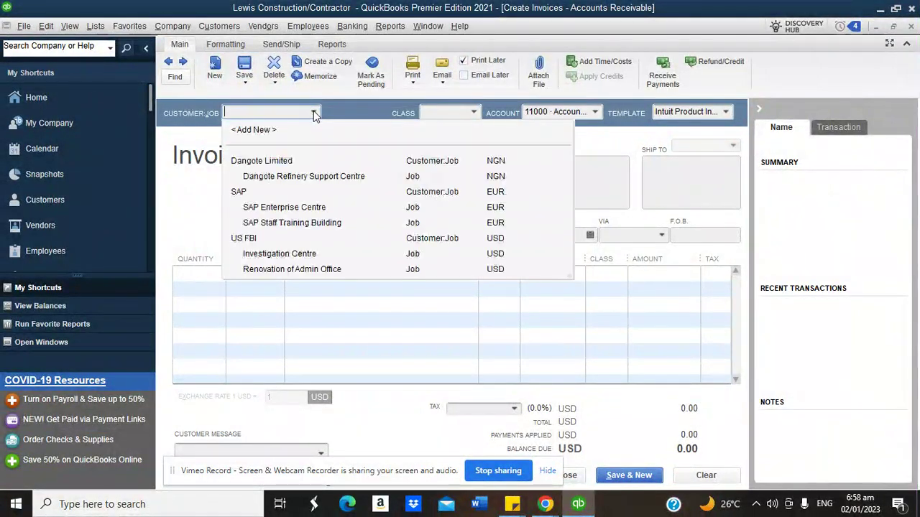
{"action": "left_click", "coordinate": [267, 207]}
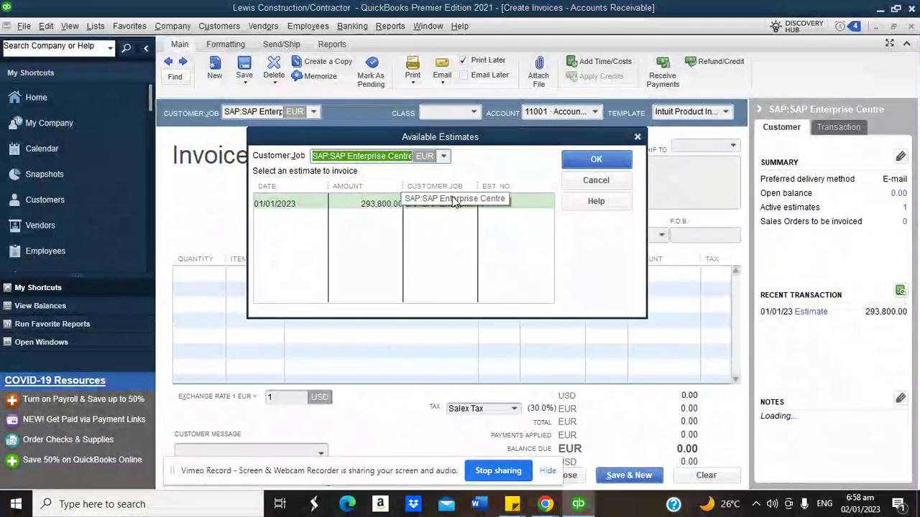
Base the invoice on the job's 01/01/2023 estimate as a progress invoice for 20% of the entire estimate
{"action": "left_click", "coordinate": [302, 205]}
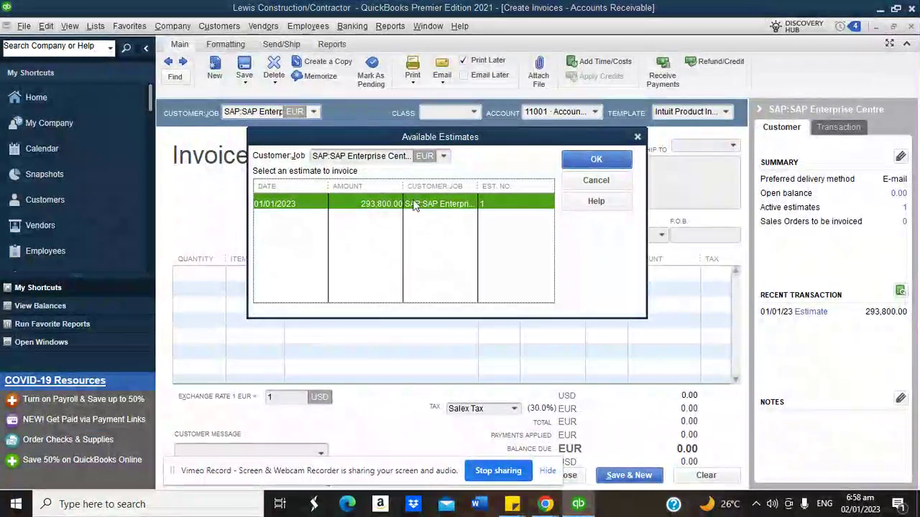
{"action": "left_click", "coordinate": [605, 160]}
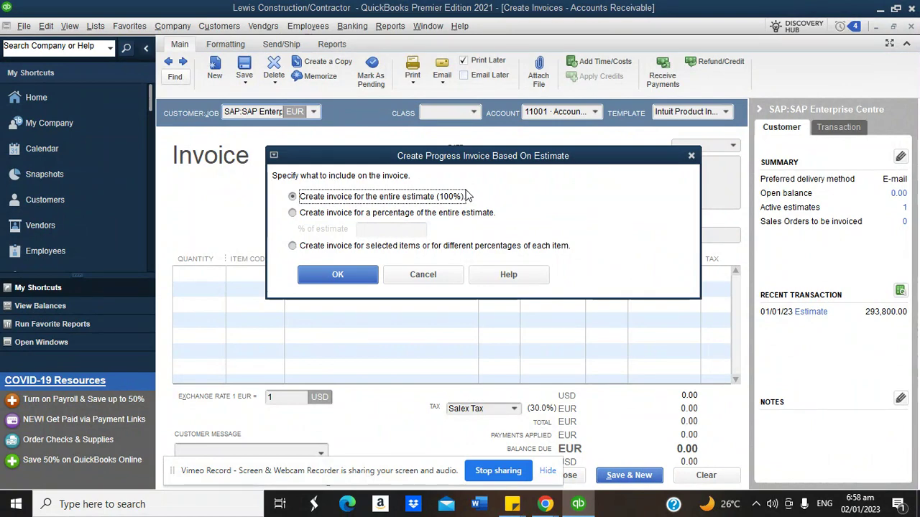
{"action": "left_click", "coordinate": [301, 212]}
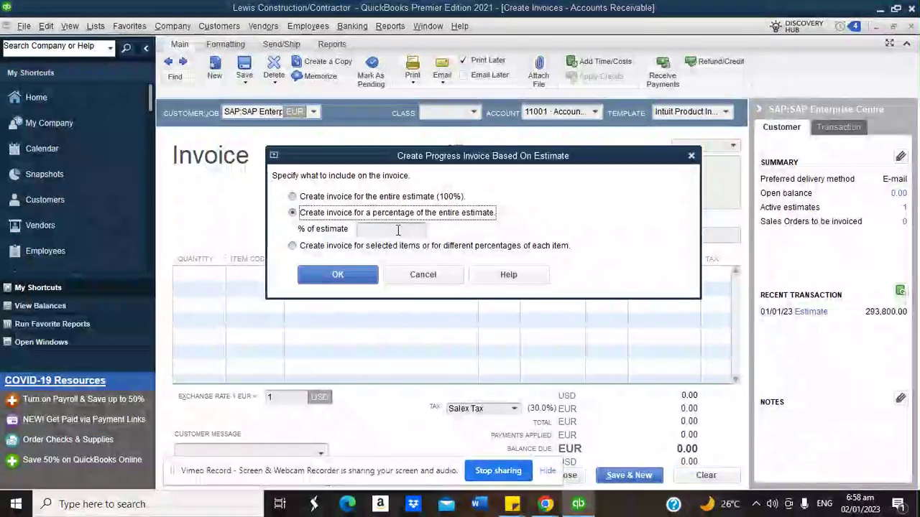
{"action": "left_click", "coordinate": [397, 230]}
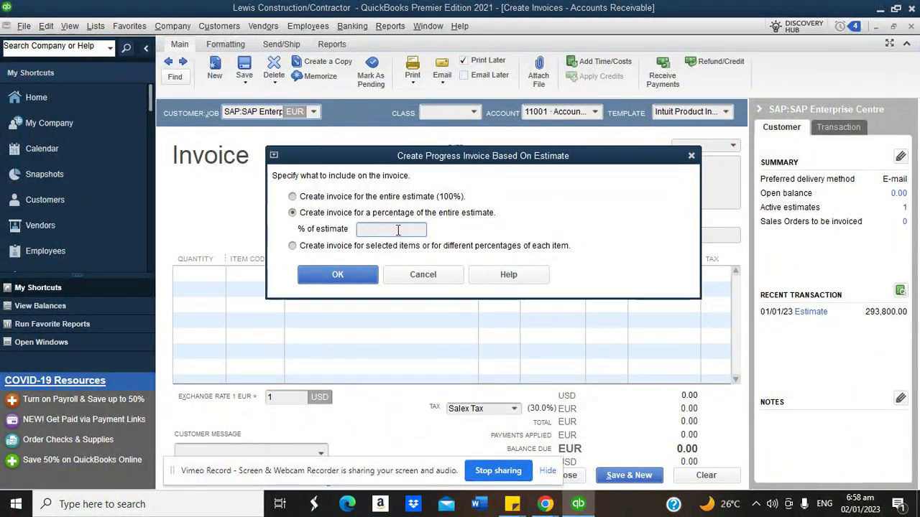
{"action": "type", "text": "2"}
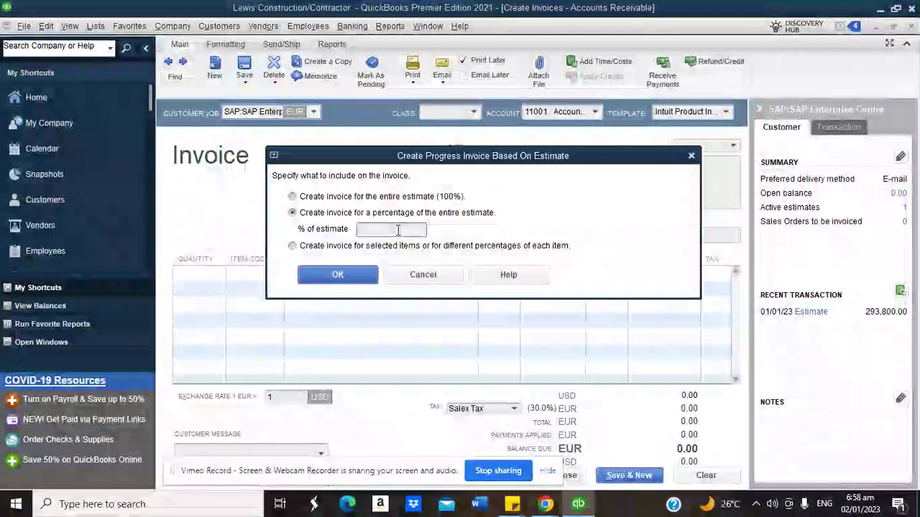
{"action": "type", "text": "0"}
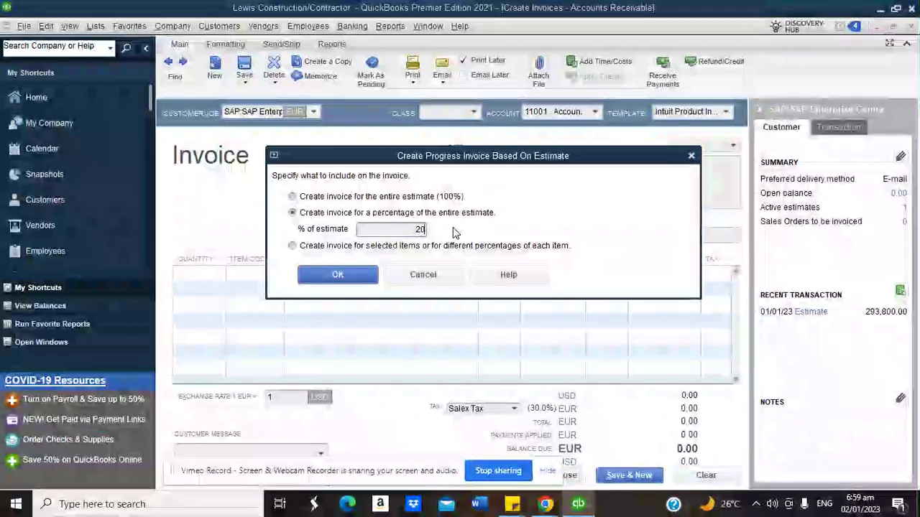
{"action": "left_click", "coordinate": [362, 272]}
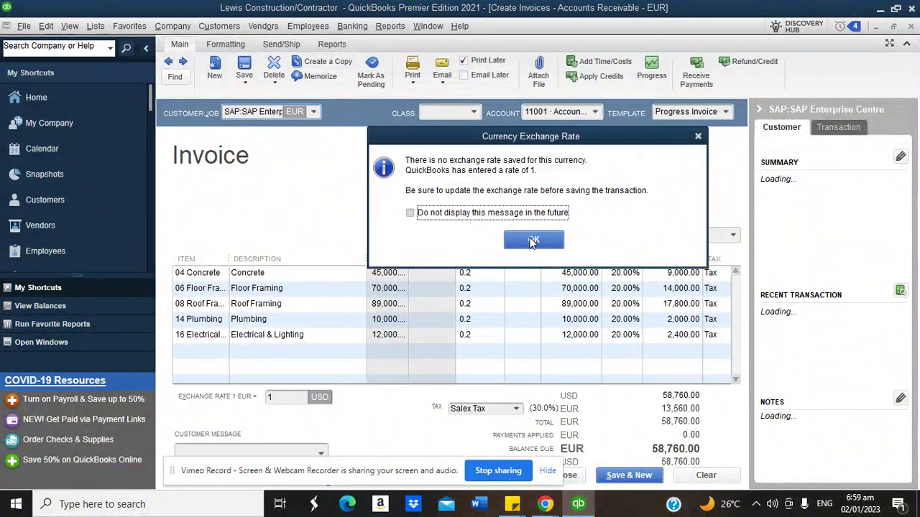
{"action": "left_click", "coordinate": [533, 238]}
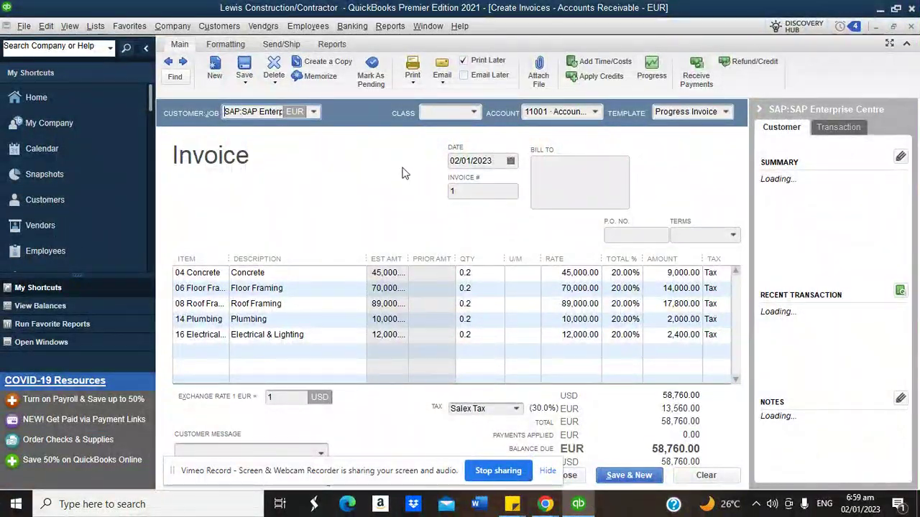
Assign the Germany class to the progress invoice and keep SAP Enterprise Centre as its job
{"action": "left_click", "coordinate": [474, 115]}
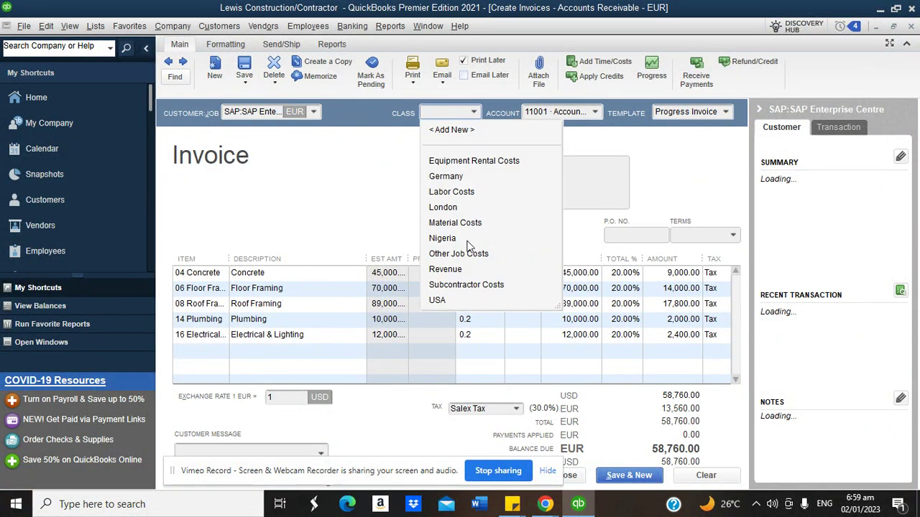
{"action": "left_click", "coordinate": [446, 177]}
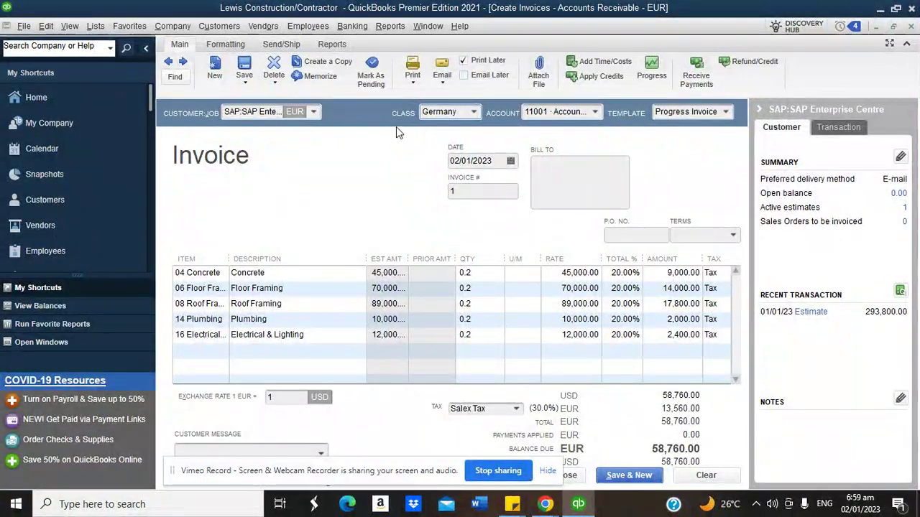
{"action": "left_click", "coordinate": [312, 116]}
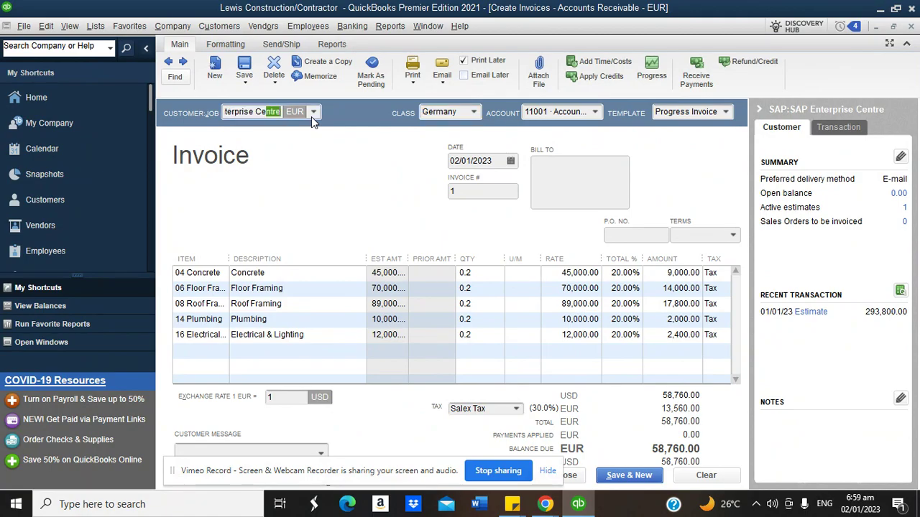
{"action": "left_click", "coordinate": [313, 113]}
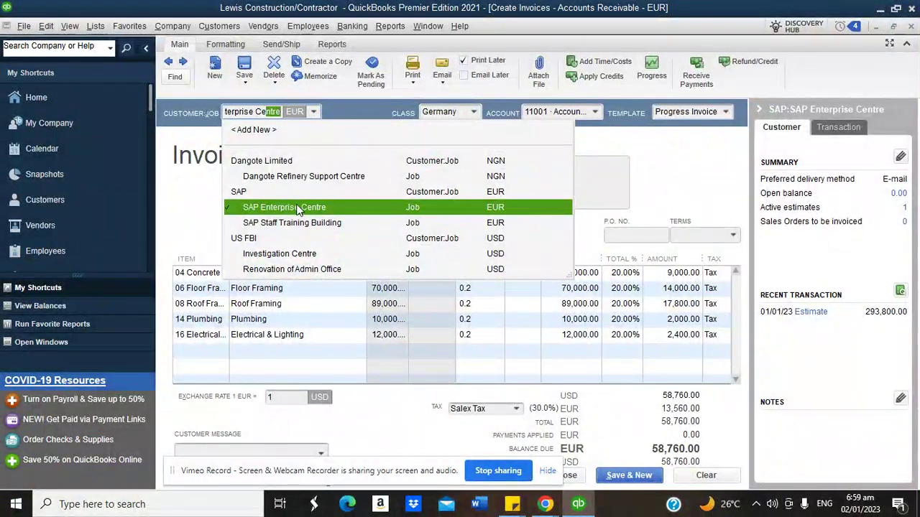
{"action": "left_click", "coordinate": [298, 208]}
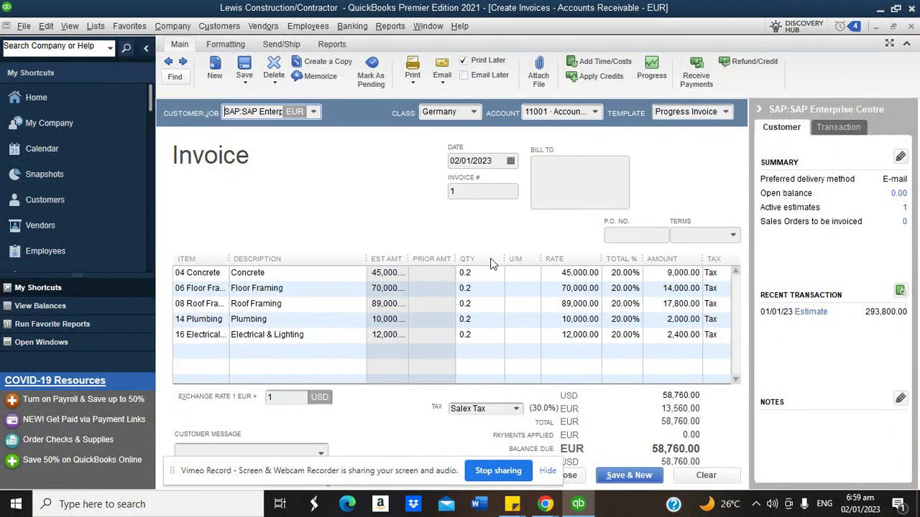
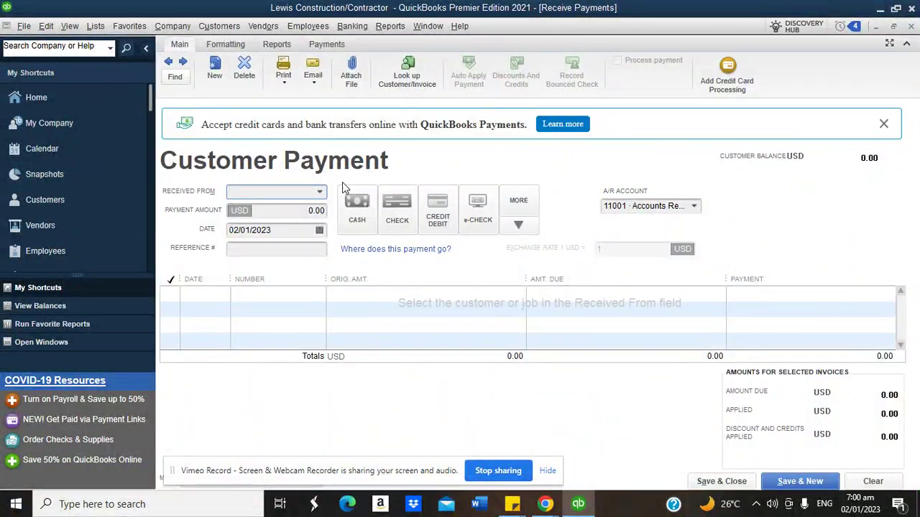
Record and save a customer payment of EUR 58,760.00 from SAP Enterprise Centre against invoice 1, keeping automatic payment calculation on
{"action": "left_click", "coordinate": [319, 192]}
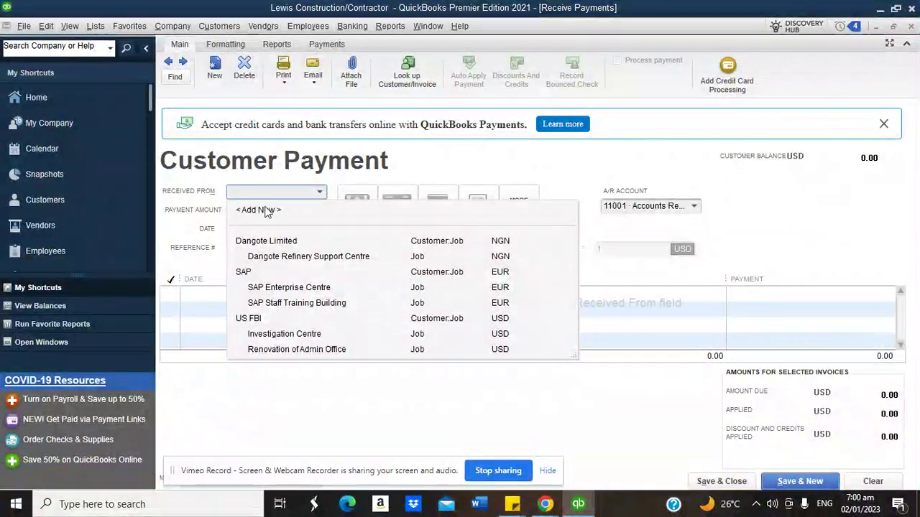
{"action": "left_click", "coordinate": [287, 288]}
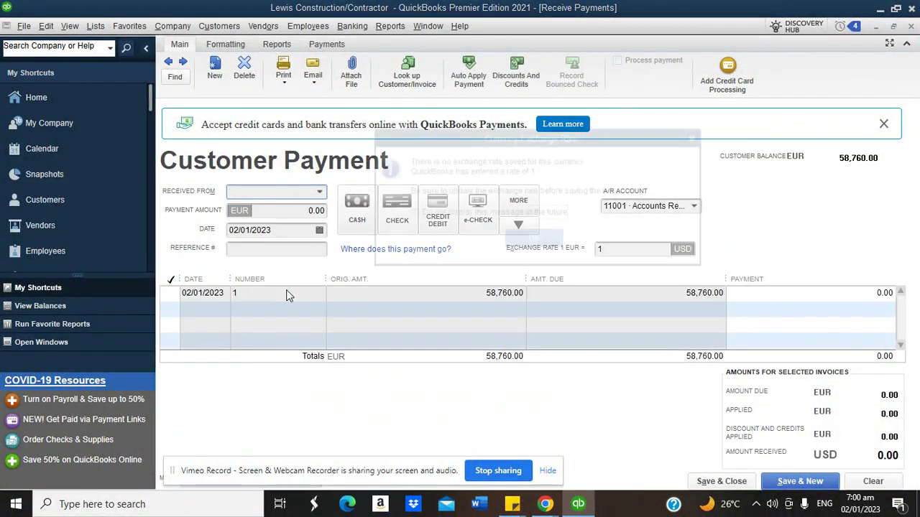
{"action": "left_click", "coordinate": [524, 242]}
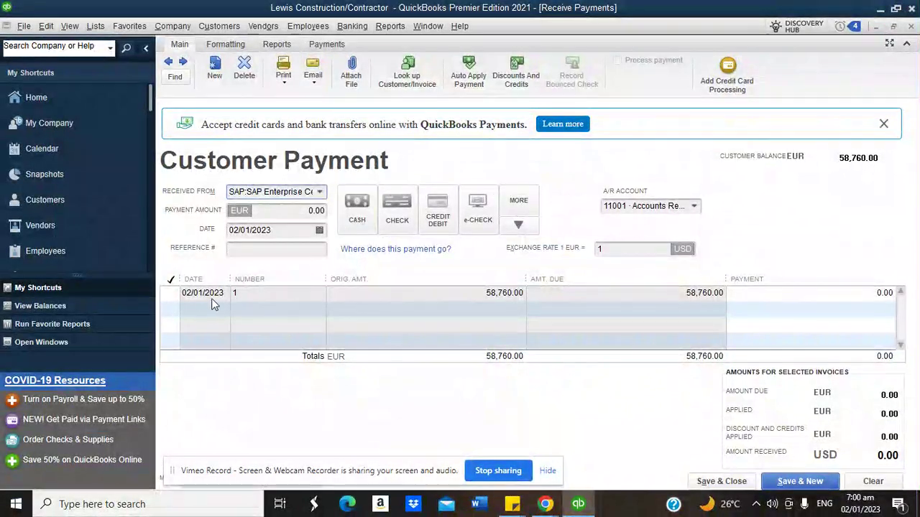
{"action": "left_click", "coordinate": [168, 293]}
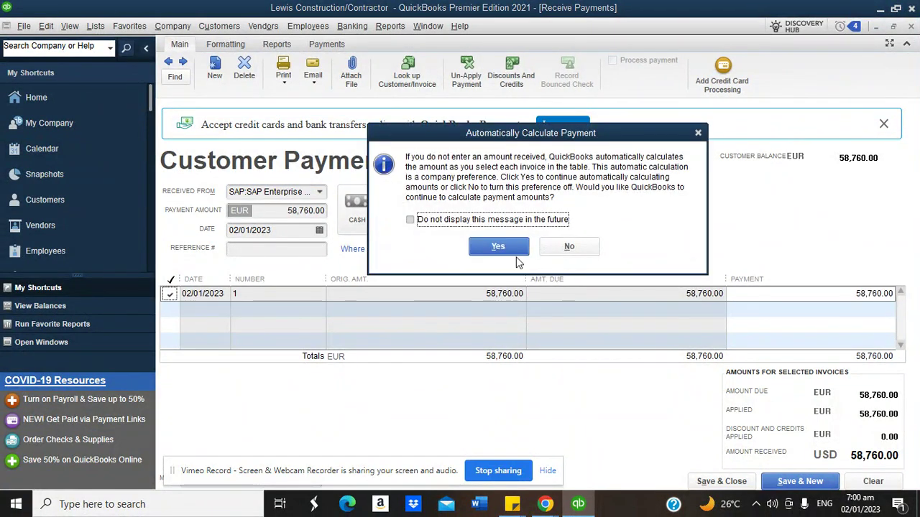
{"action": "left_click", "coordinate": [497, 246]}
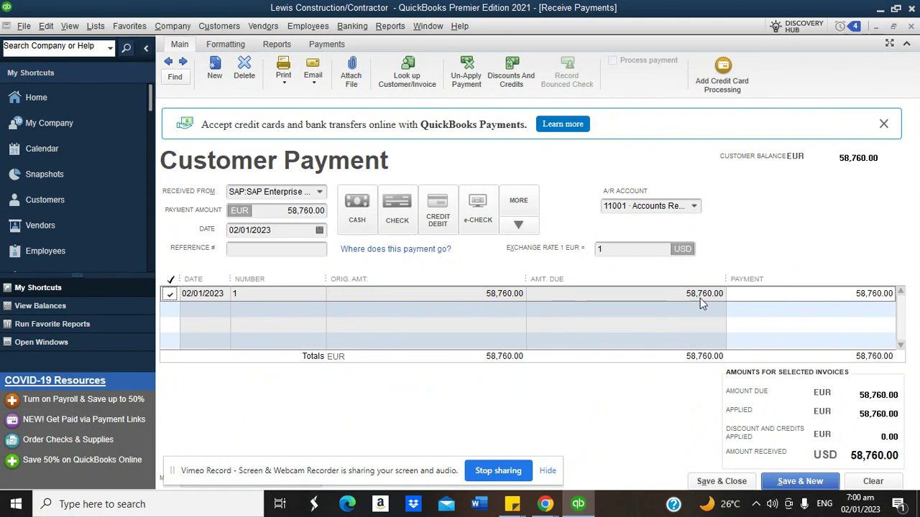
{"action": "left_click", "coordinate": [722, 483]}
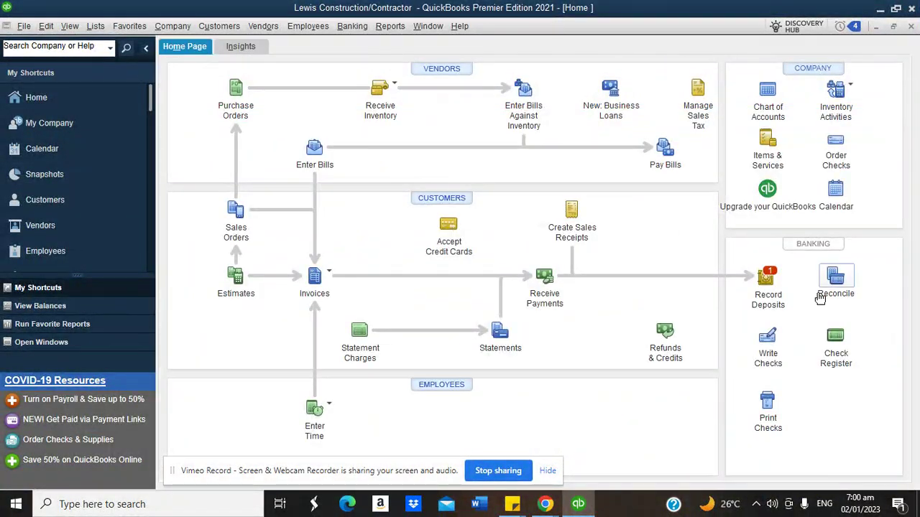
Deposit the SAP Enterprise Centre payment of EUR 58,760.00 into the Bank of Germany account and save the deposit
{"action": "left_click", "coordinate": [766, 282]}
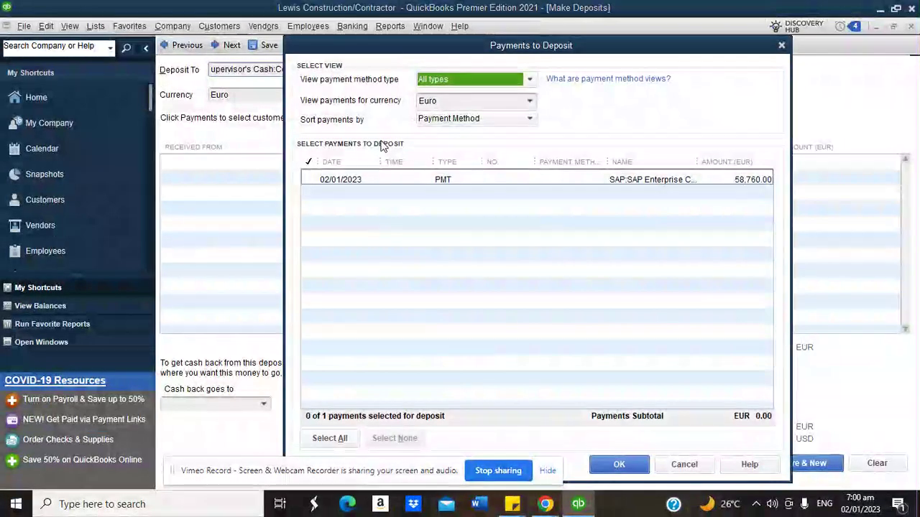
{"action": "left_click", "coordinate": [311, 179]}
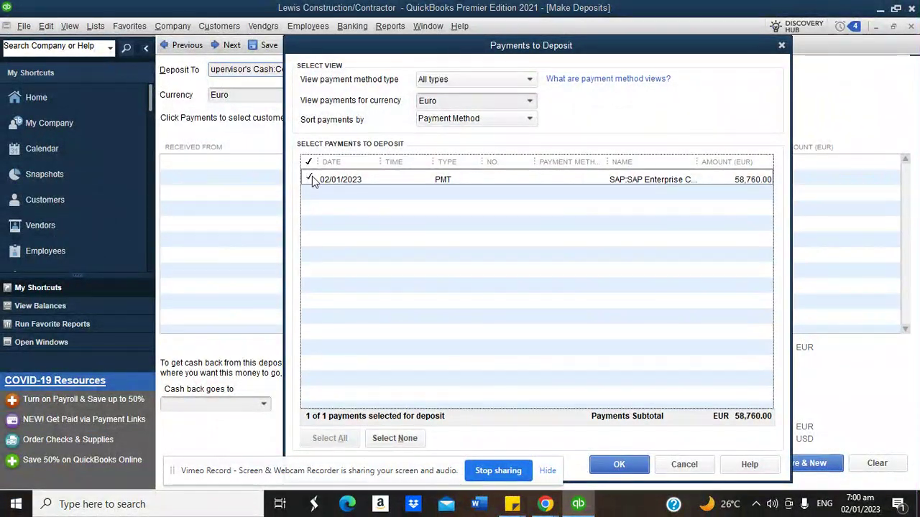
{"action": "left_click", "coordinate": [620, 464]}
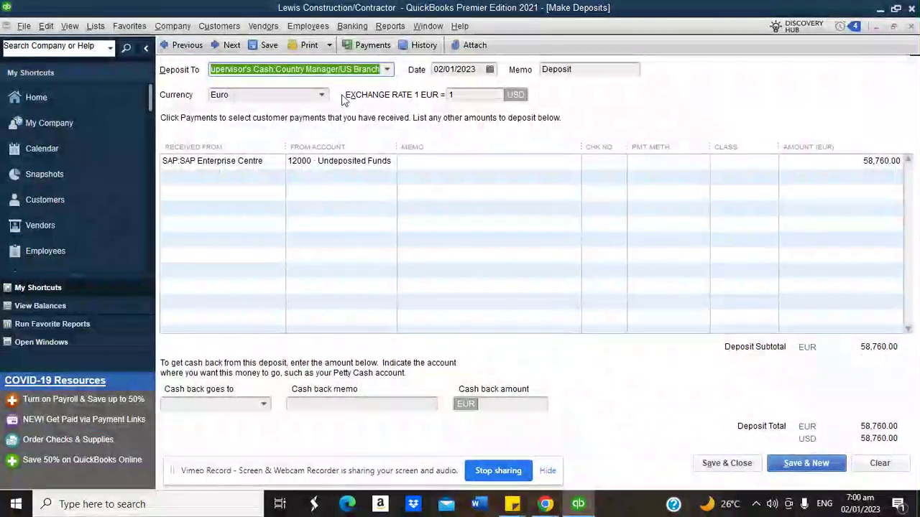
{"action": "left_click", "coordinate": [386, 69]}
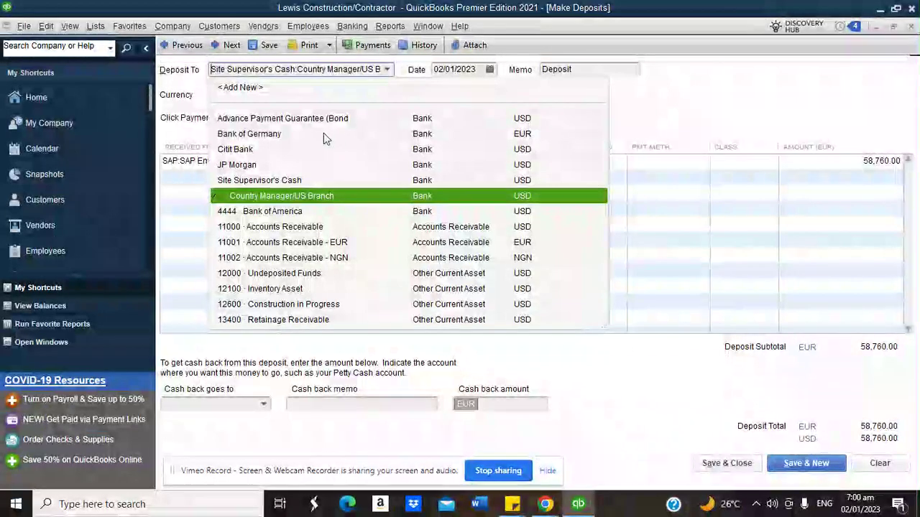
{"action": "left_click", "coordinate": [323, 133]}
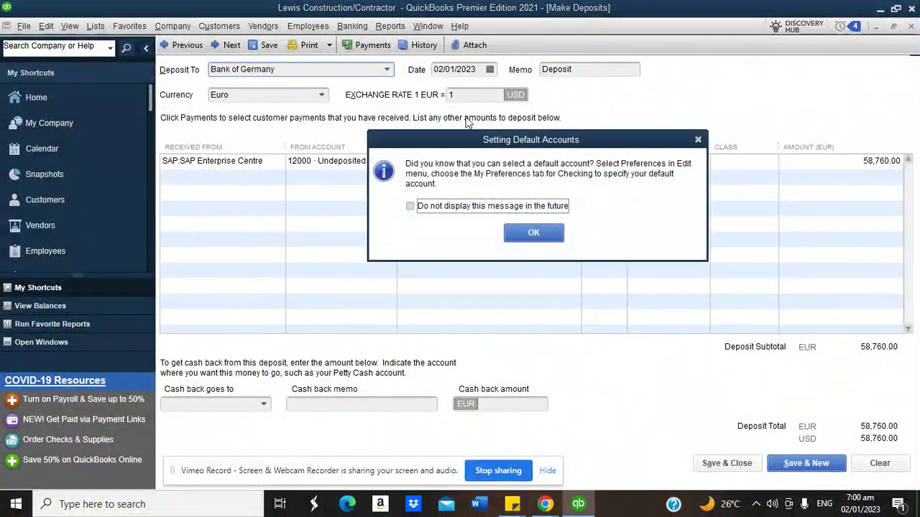
{"action": "left_click", "coordinate": [533, 232]}
{"action": "left_click", "coordinate": [726, 463]}
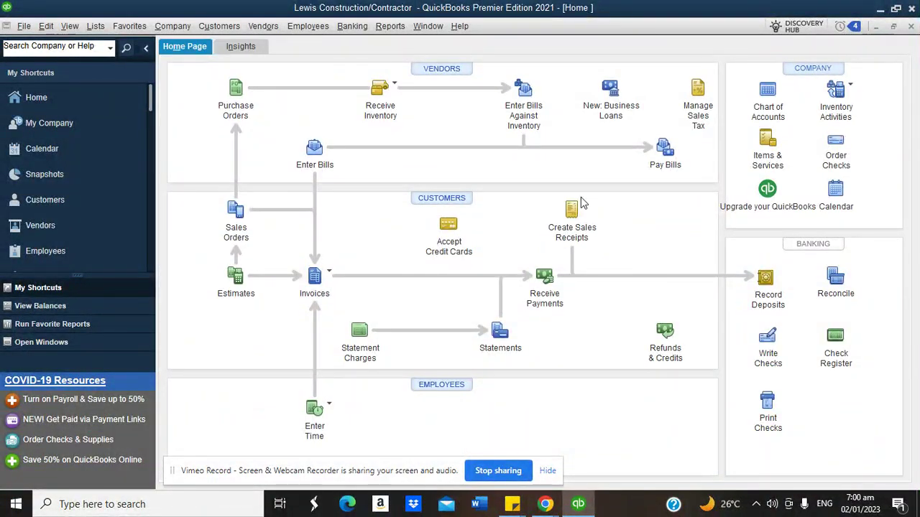
Check the deposit in the Bank of Germany register, and close the register
{"action": "left_click", "coordinate": [352, 27]}
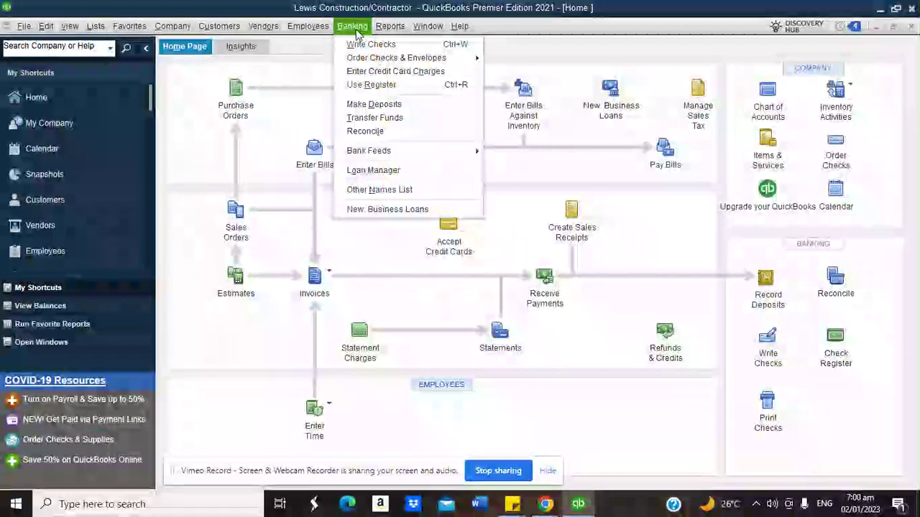
{"action": "left_click", "coordinate": [370, 86]}
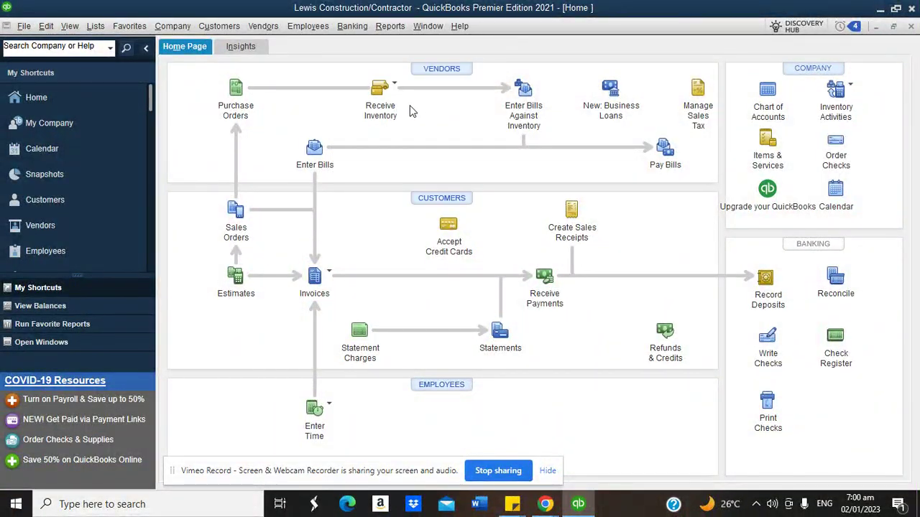
{"action": "left_click", "coordinate": [383, 102]}
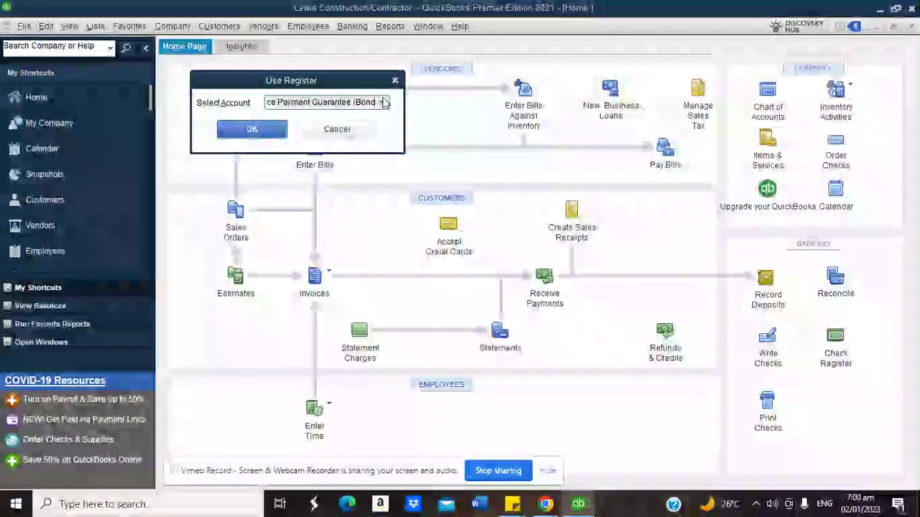
{"action": "left_click", "coordinate": [343, 139]}
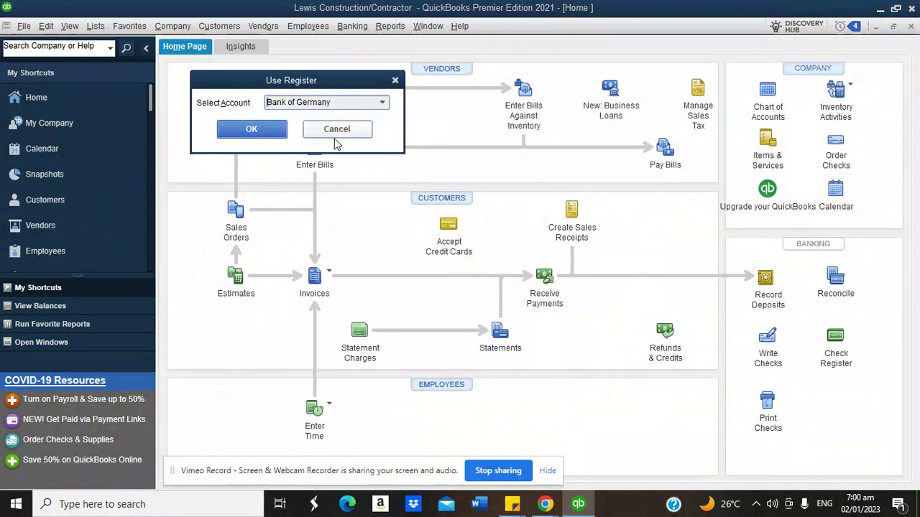
{"action": "left_click", "coordinate": [280, 129]}
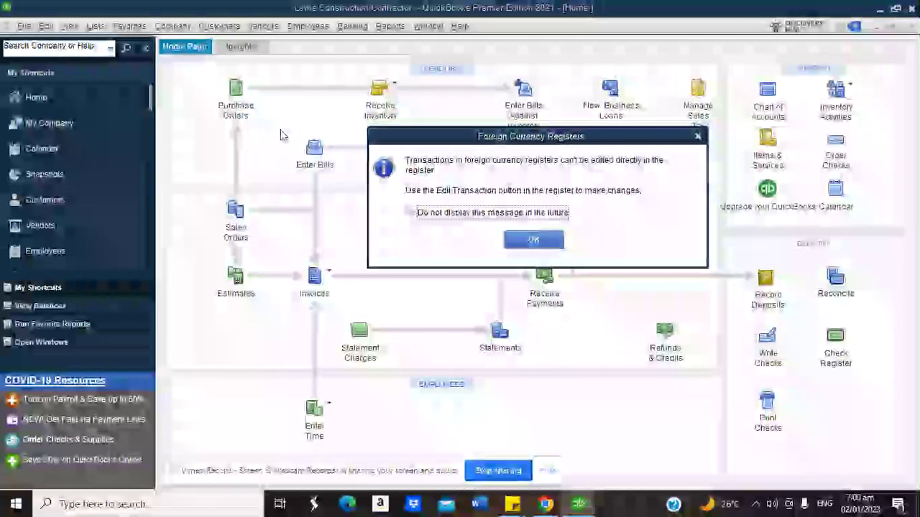
{"action": "left_click", "coordinate": [533, 240]}
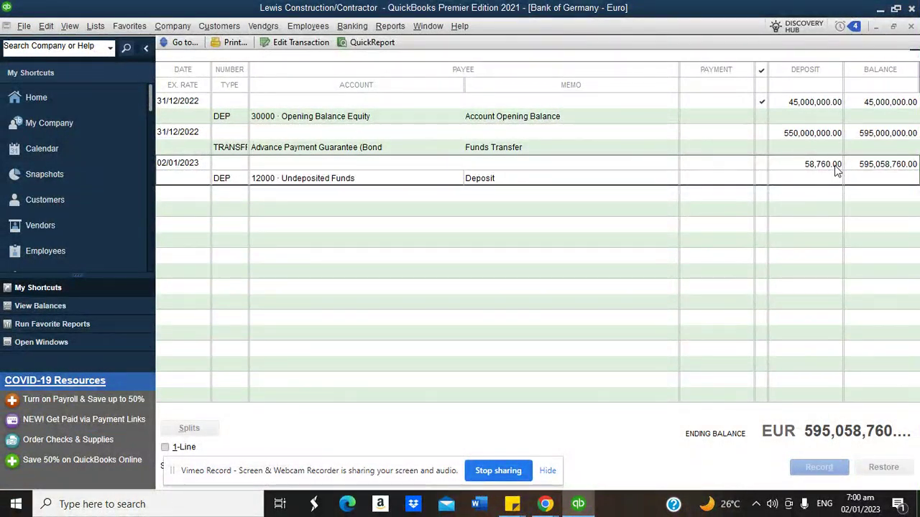
{"action": "left_click", "coordinate": [911, 27]}
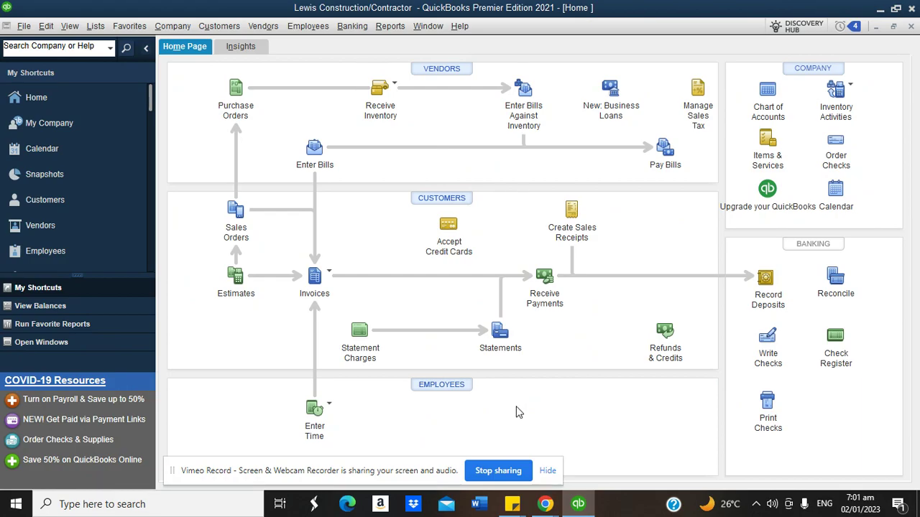
Switch to the Chrome online notepad to review the construction content outline, dismissing its auto-save reminder, and return to QuickBooks
{"action": "mouse_move", "coordinate": [512, 504]}
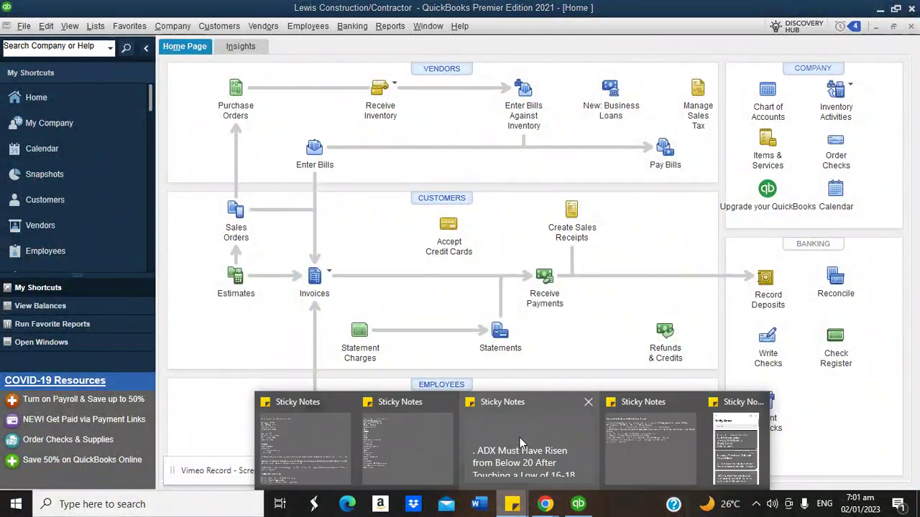
{"action": "mouse_move", "coordinate": [546, 503]}
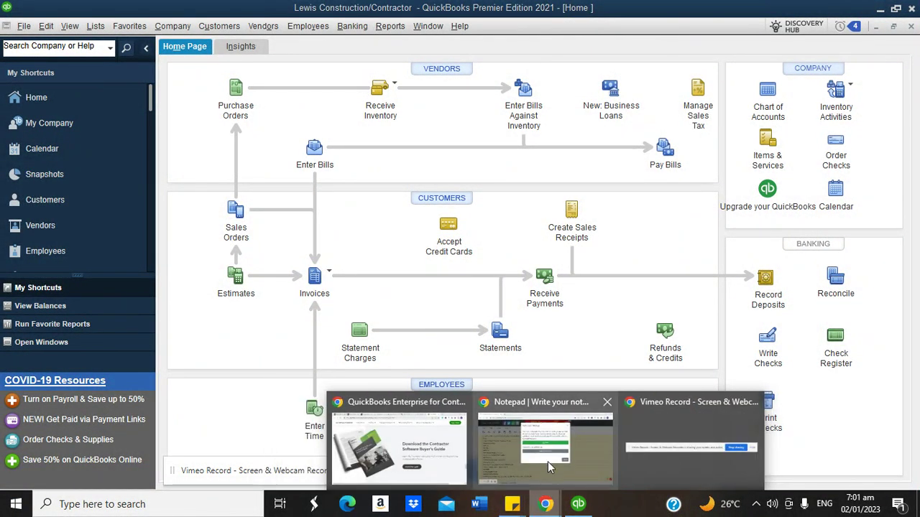
{"action": "left_click", "coordinate": [514, 455]}
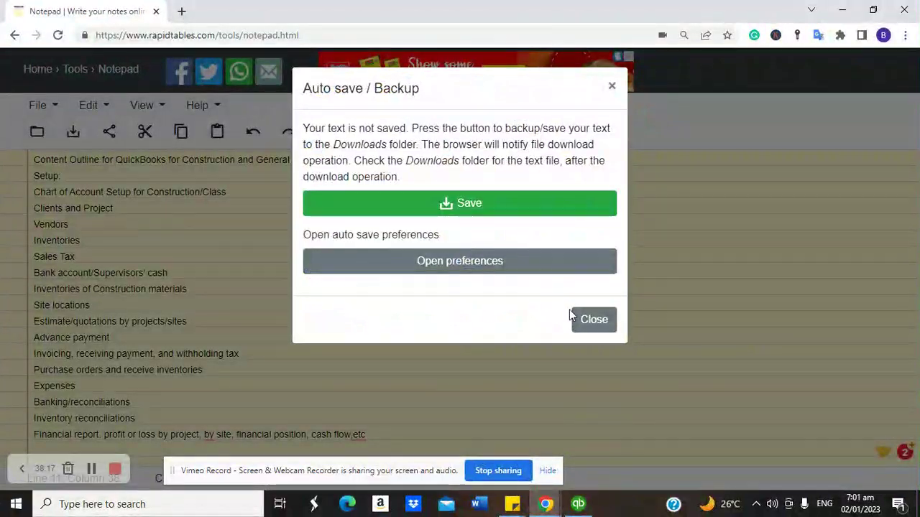
{"action": "left_click", "coordinate": [599, 319]}
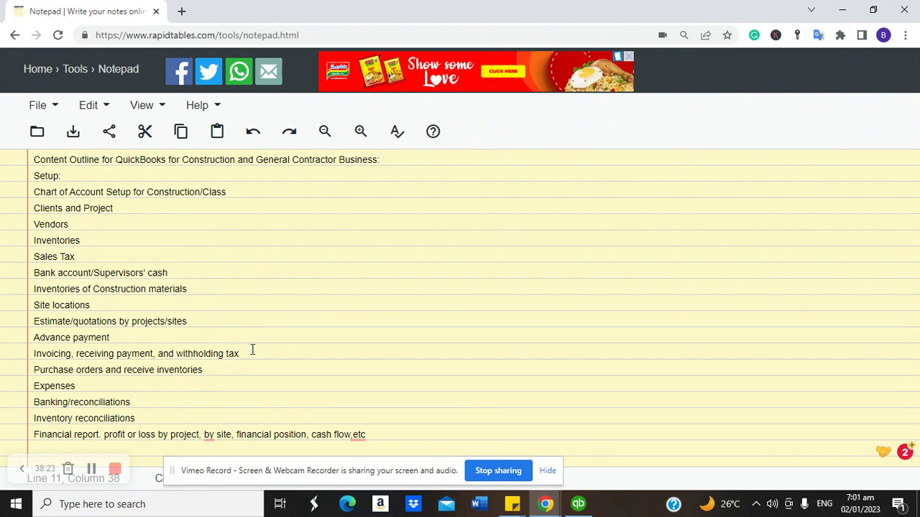
{"action": "left_click", "coordinate": [583, 506]}
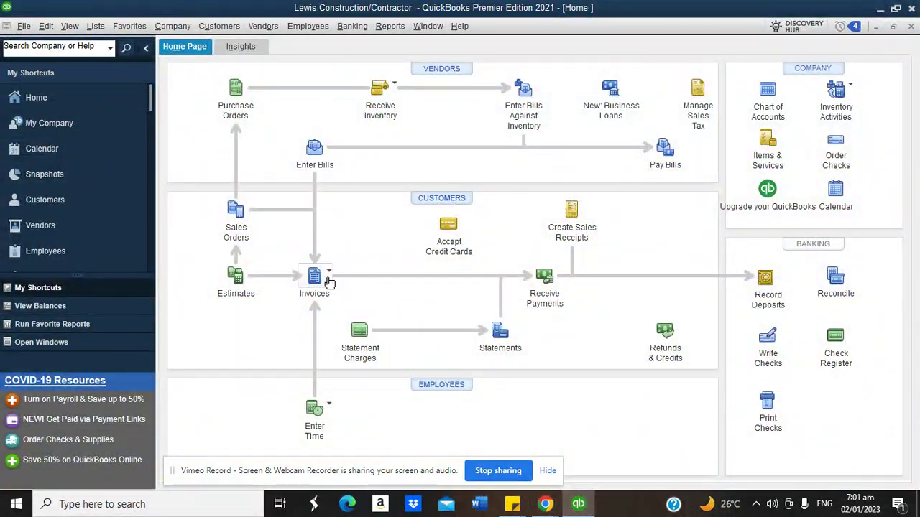
Start another invoice for the SAP Enterprise Centre job
{"action": "left_click", "coordinate": [327, 281]}
{"action": "left_click", "coordinate": [345, 295]}
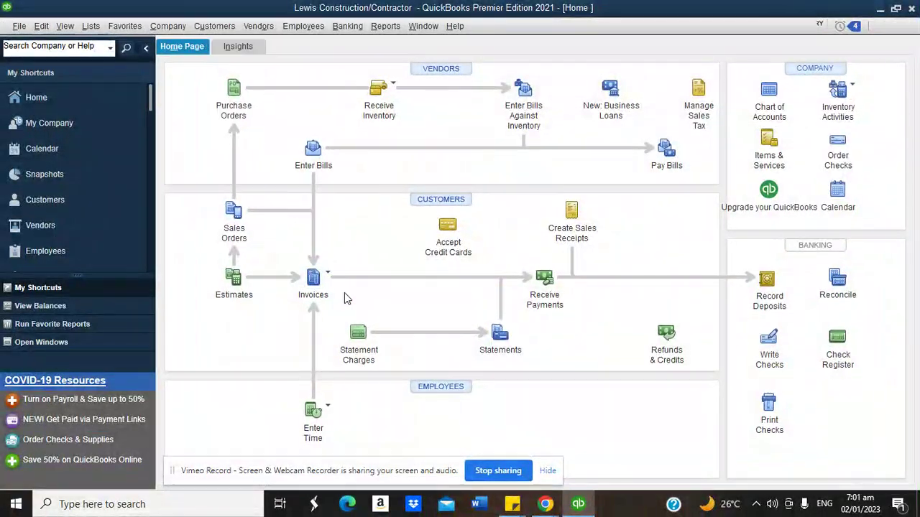
{"action": "left_click", "coordinate": [314, 111]}
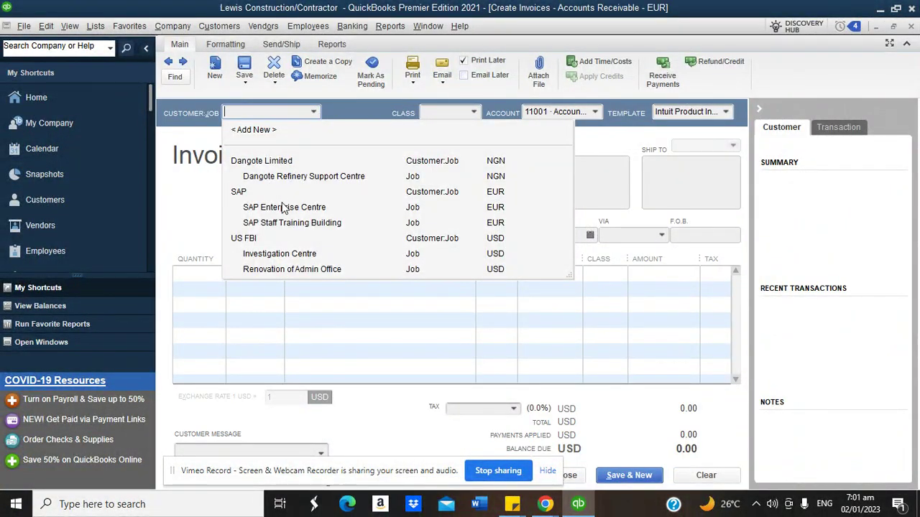
{"action": "left_click", "coordinate": [287, 265]}
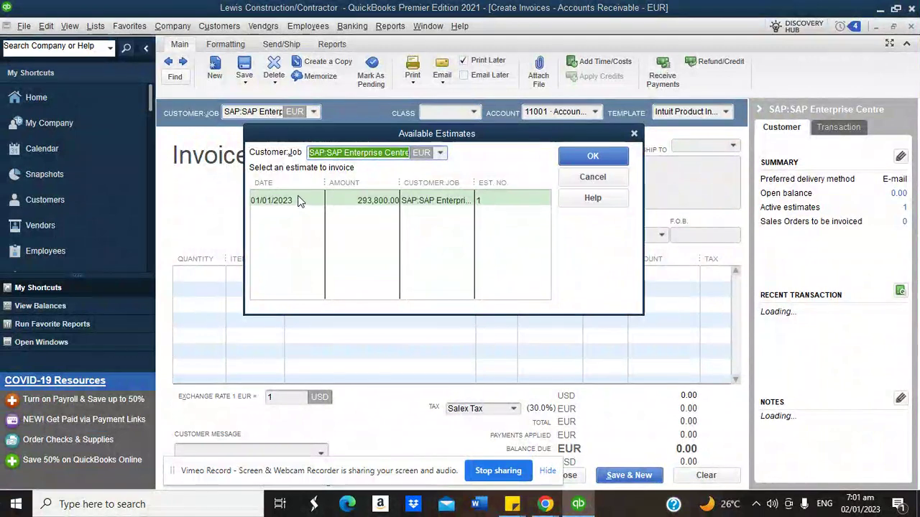
Base the invoice on the job's 01/01/2023 estimate, billing 40% of the entire estimate, and save it without assigning classes
{"action": "left_click", "coordinate": [300, 201]}
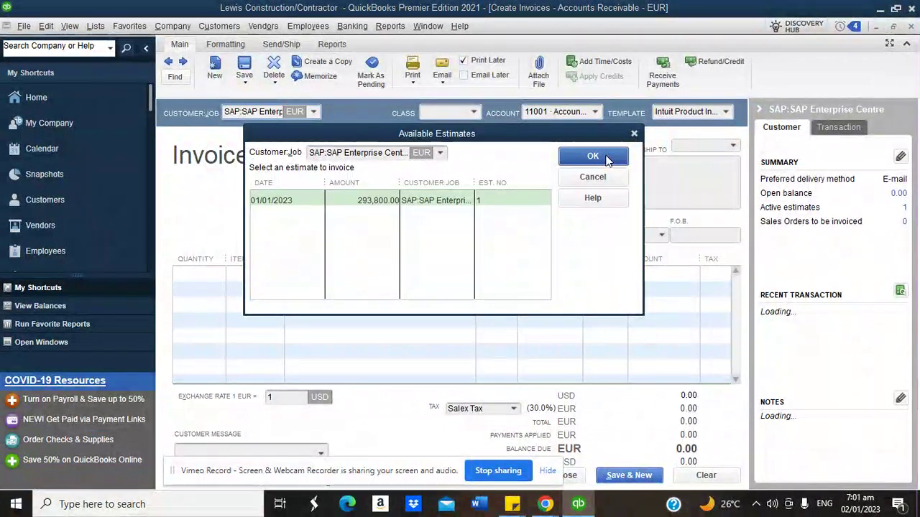
{"action": "left_click", "coordinate": [605, 159]}
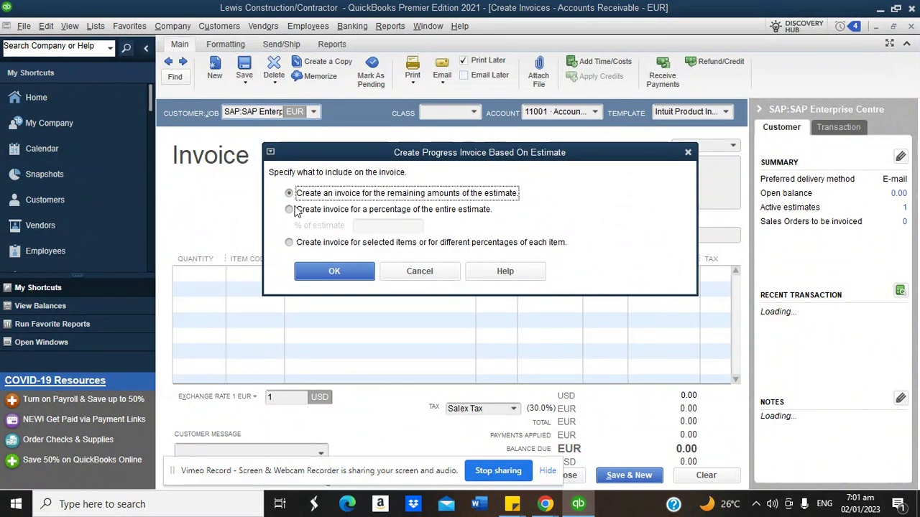
{"action": "left_click", "coordinate": [297, 210]}
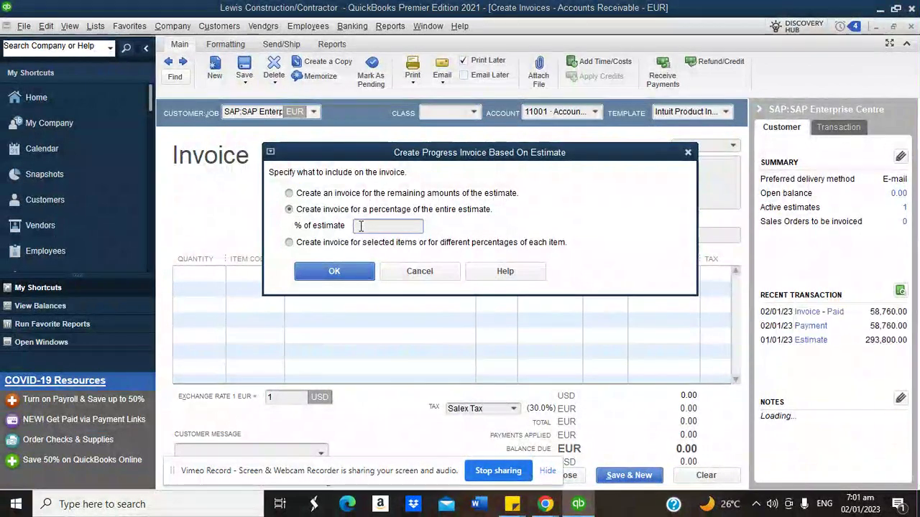
{"action": "left_click", "coordinate": [361, 225]}
{"action": "type", "text": "4"}
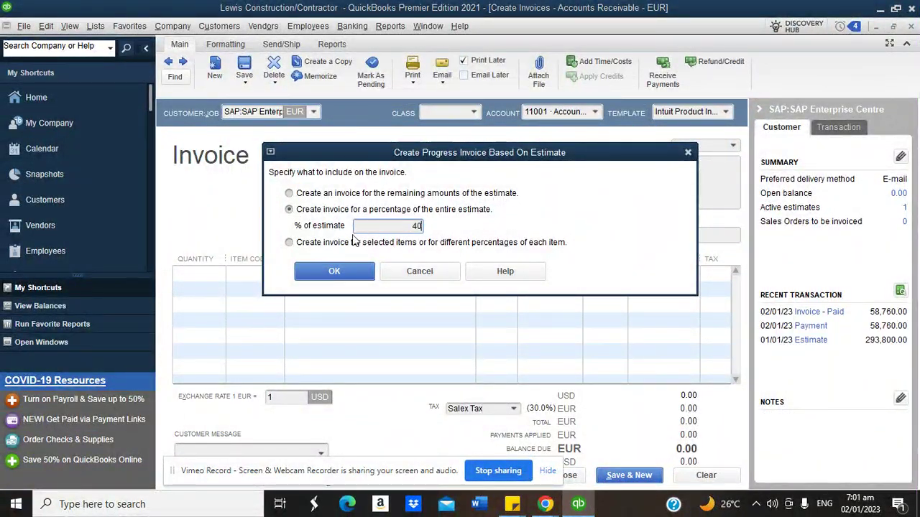
{"action": "type", "text": "0"}
{"action": "left_click", "coordinate": [319, 269]}
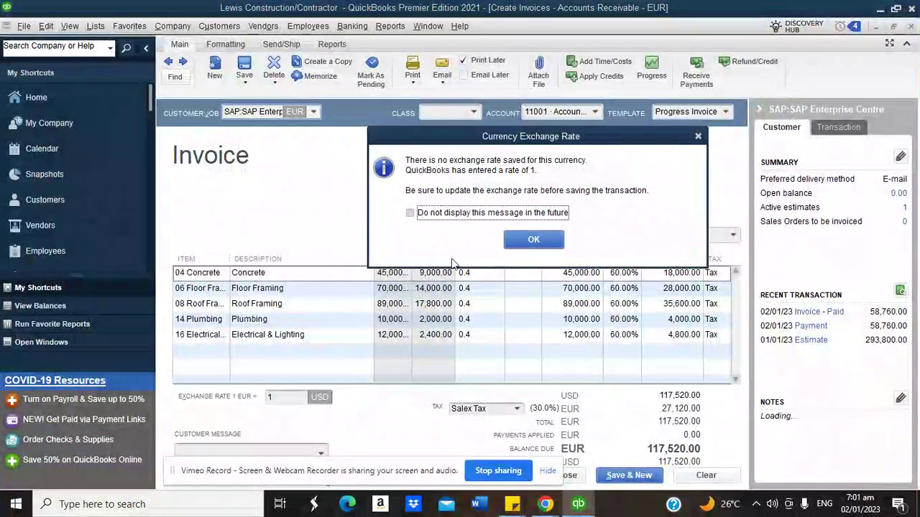
{"action": "left_click", "coordinate": [512, 241]}
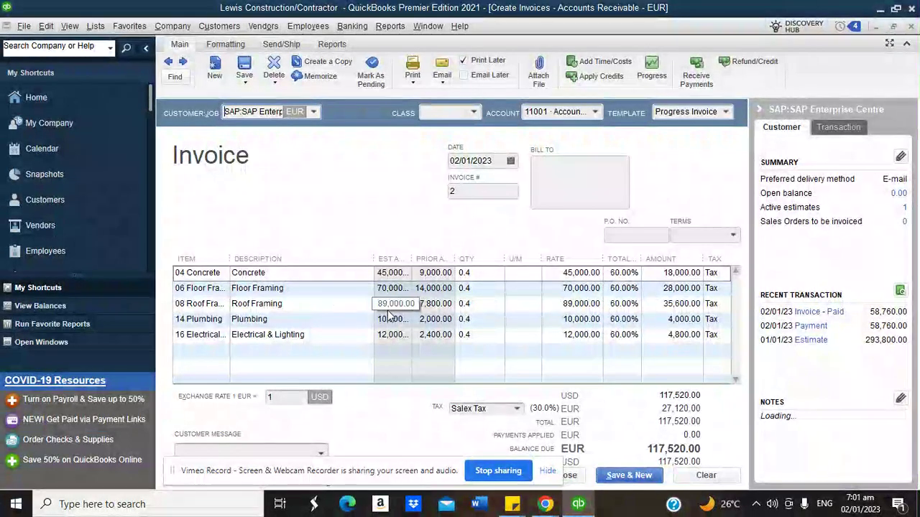
{"action": "left_click", "coordinate": [573, 478]}
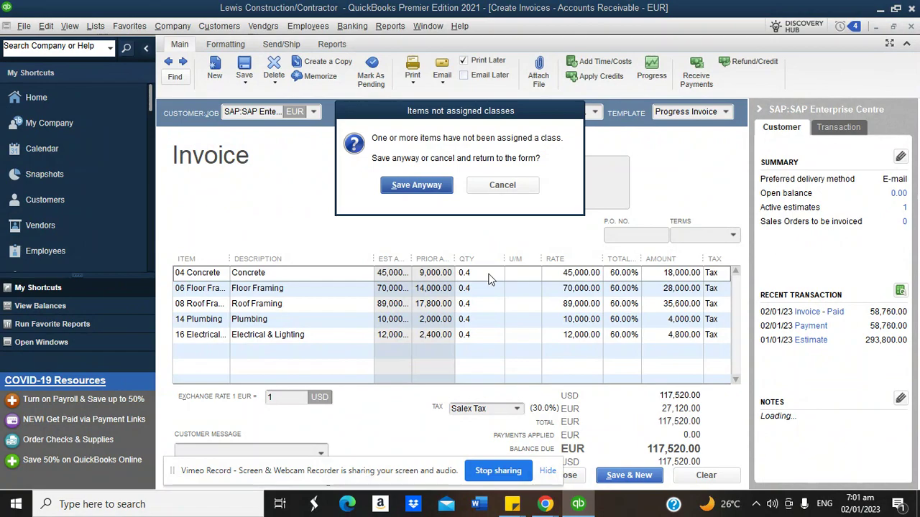
{"action": "left_click", "coordinate": [418, 185]}
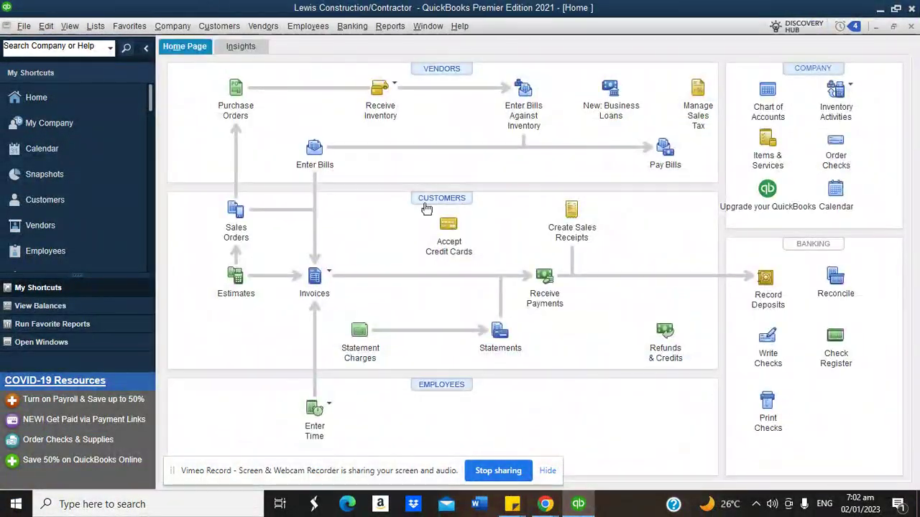
Start a customer payment from SAP Enterprise Centre and apply it to invoice 2, keeping automatic payment calculation on
{"action": "left_click", "coordinate": [540, 276]}
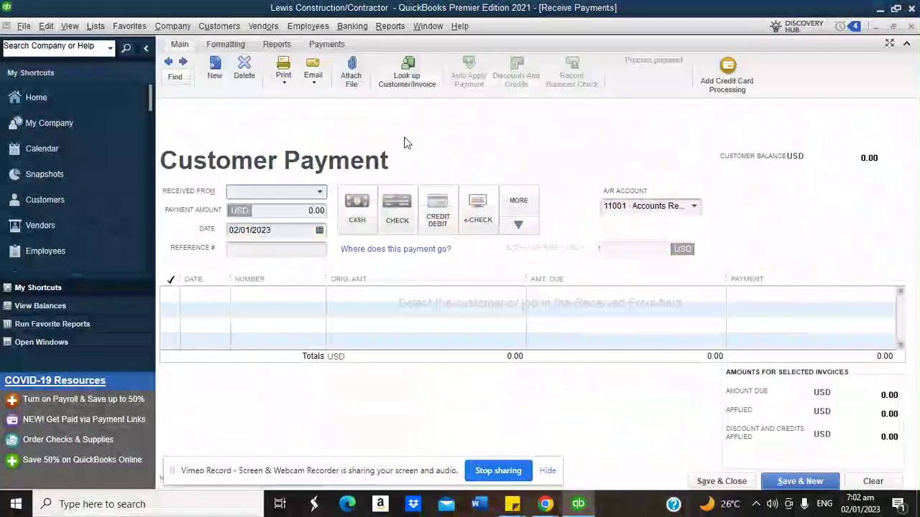
{"action": "left_click", "coordinate": [321, 192]}
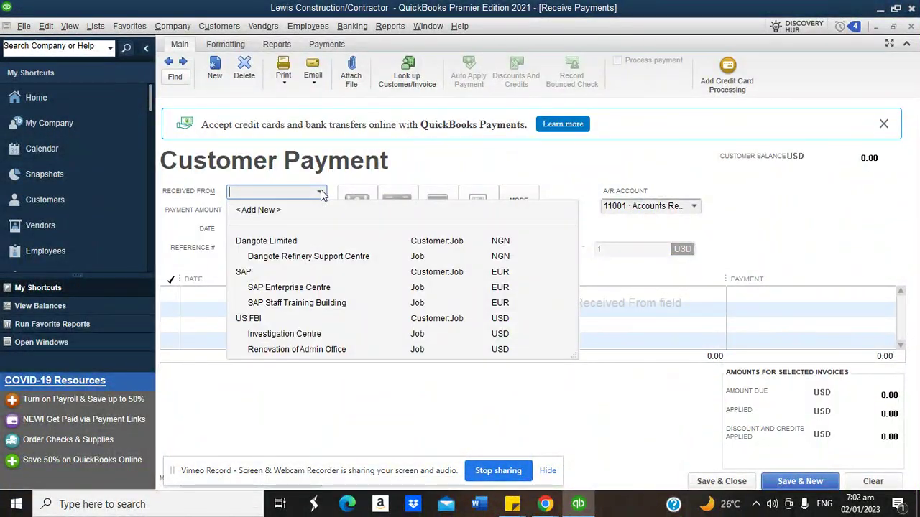
{"action": "left_click", "coordinate": [284, 286]}
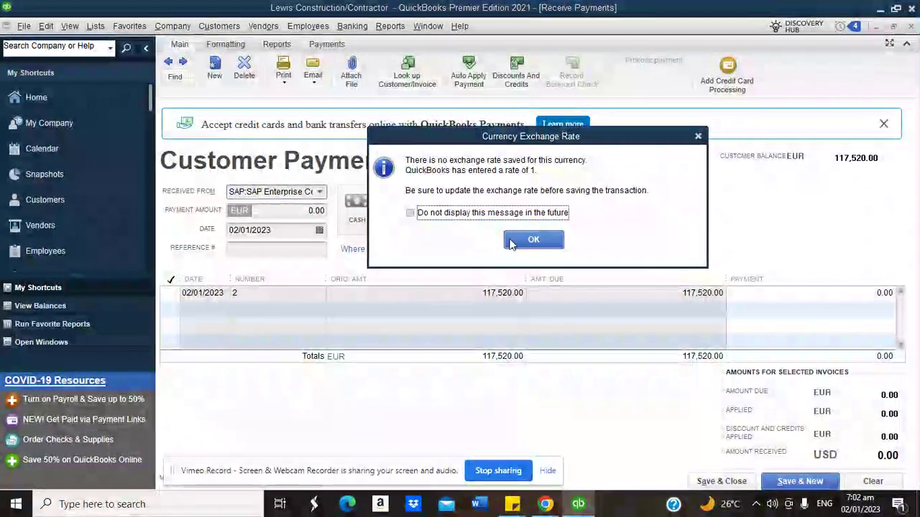
{"action": "left_click", "coordinate": [514, 238]}
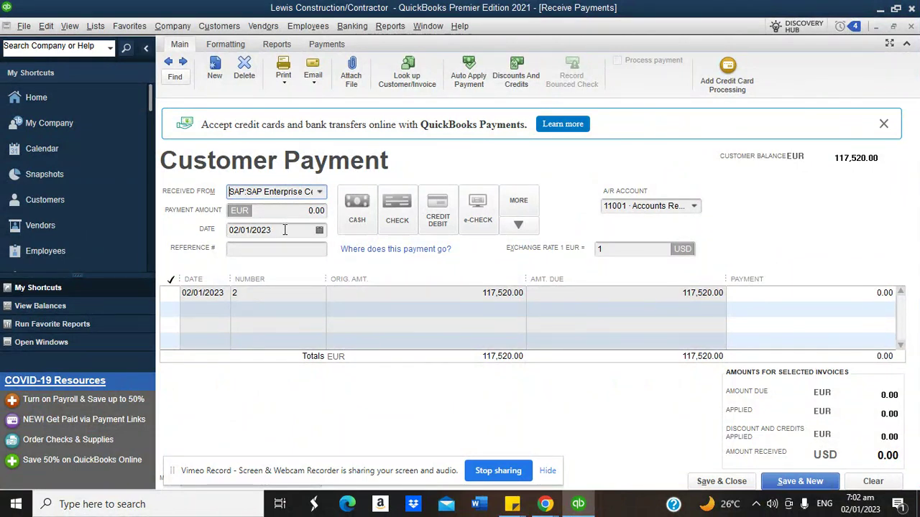
{"action": "left_click", "coordinate": [170, 293]}
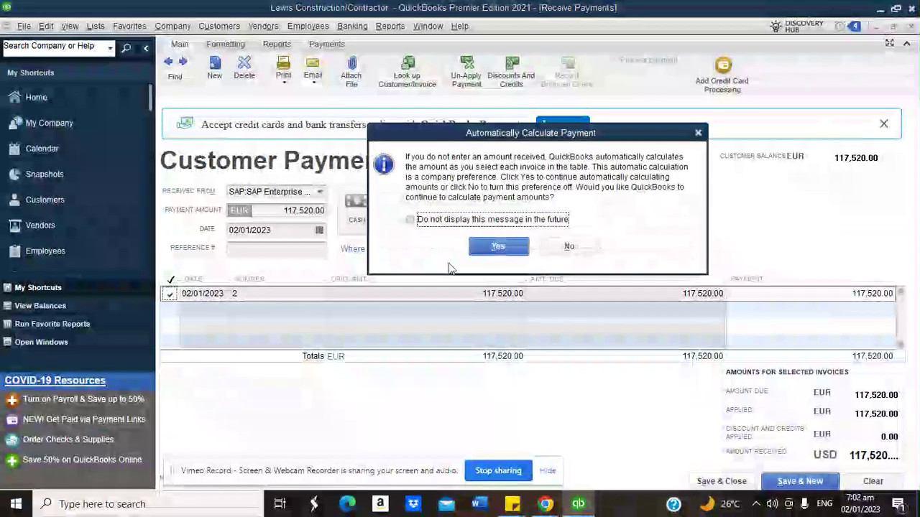
{"action": "left_click", "coordinate": [507, 250]}
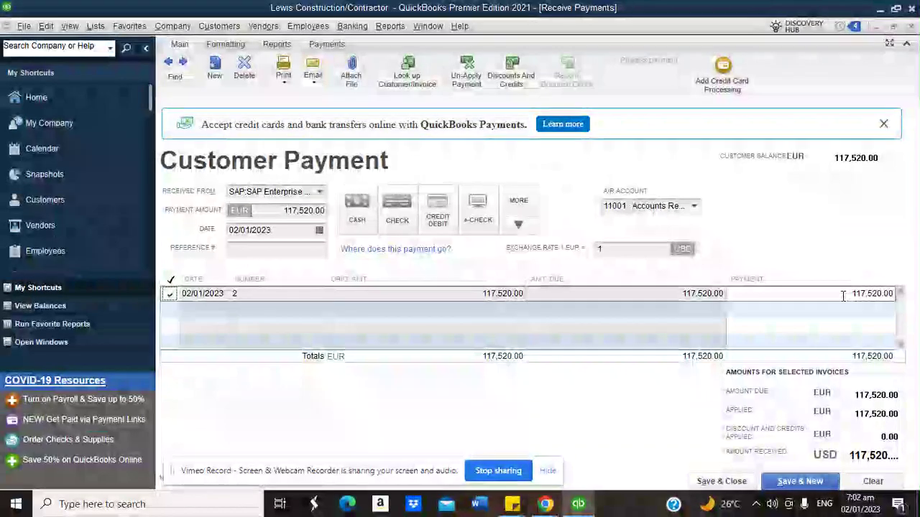
Set the payment applied to invoice 2 to 110,000 and choose to write off the extra amount
{"action": "left_click", "coordinate": [891, 294]}
{"action": "type", "text": "110"}
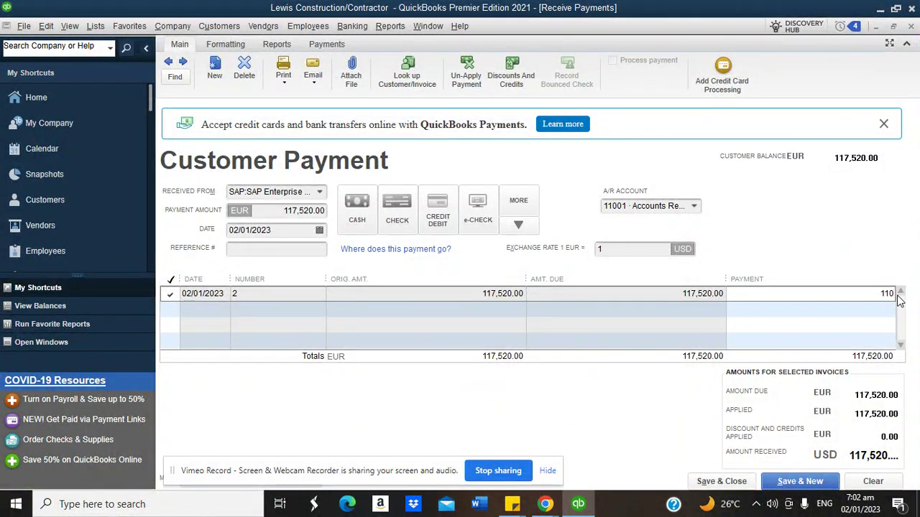
{"action": "type", "text": ",000"}
{"action": "left_click", "coordinate": [643, 250]}
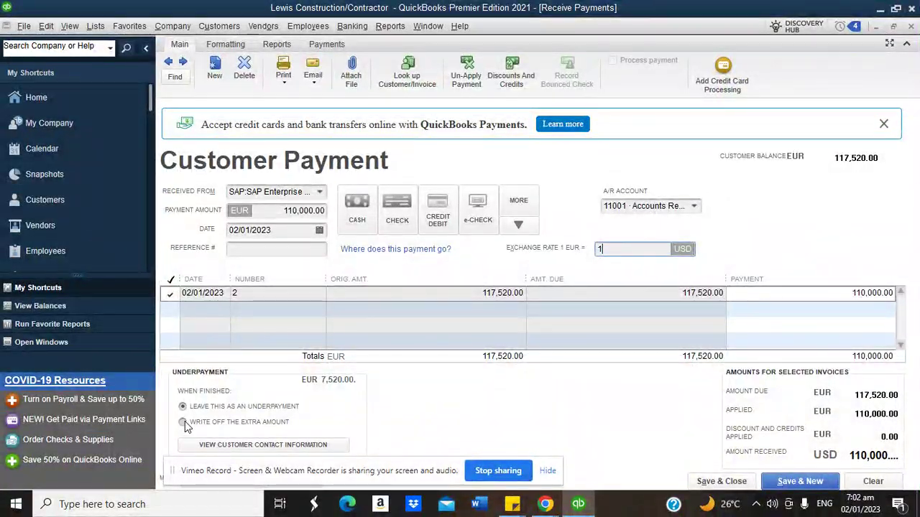
{"action": "left_click", "coordinate": [184, 421]}
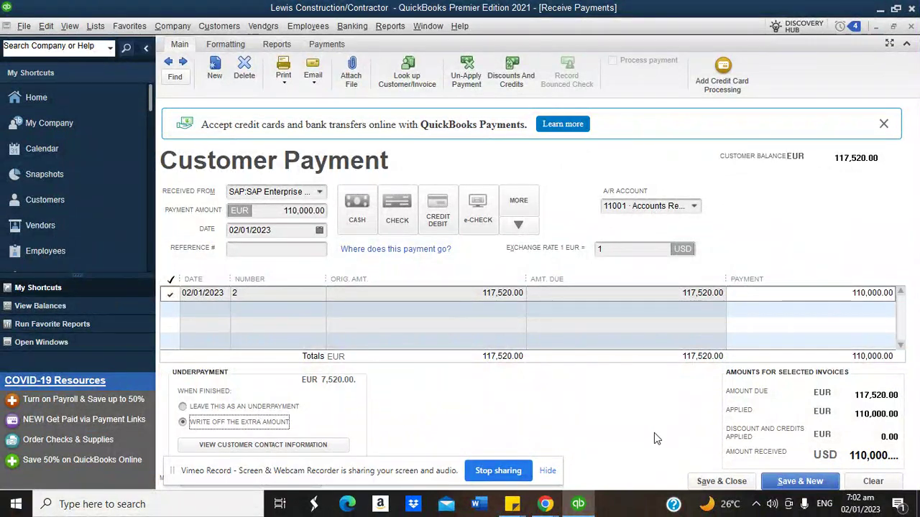
Save the payment and set up a new Other Asset account named WHT Receivable for the write-off
{"action": "left_click", "coordinate": [720, 480]}
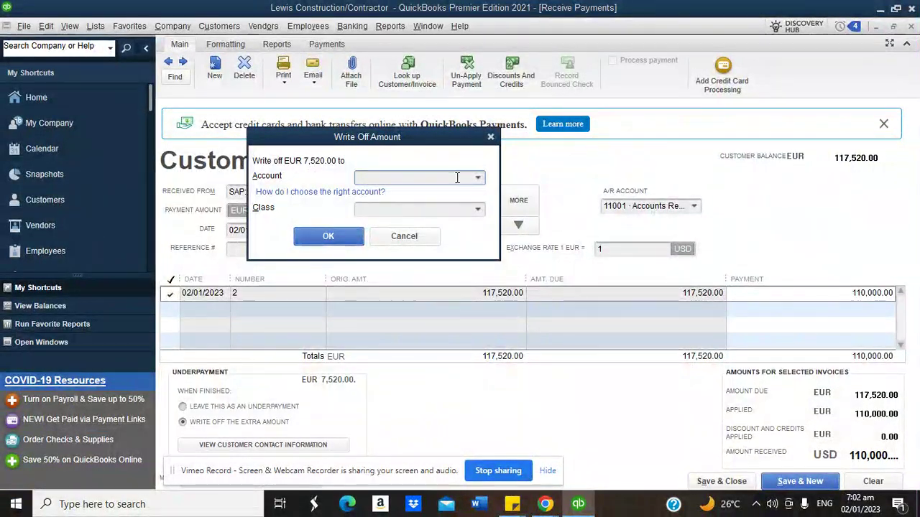
{"action": "type", "text": "WHT"}
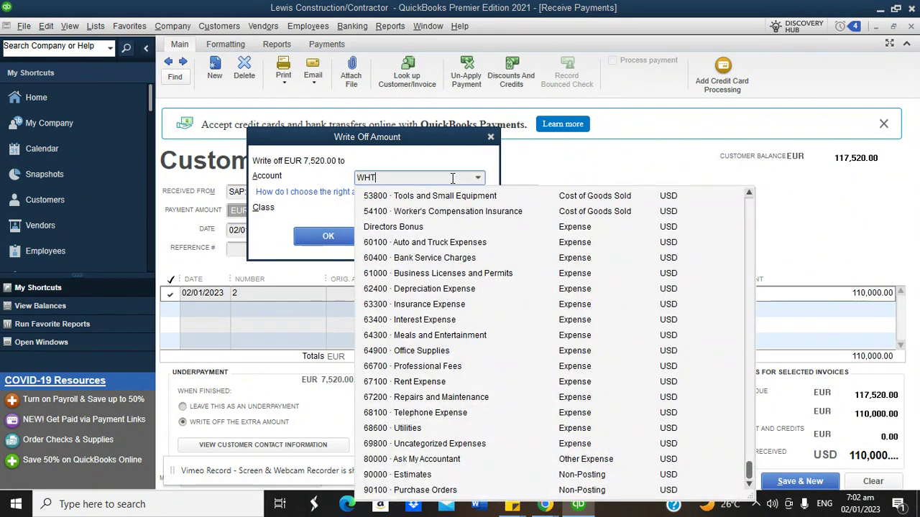
{"action": "type", "text": " Receivable"}
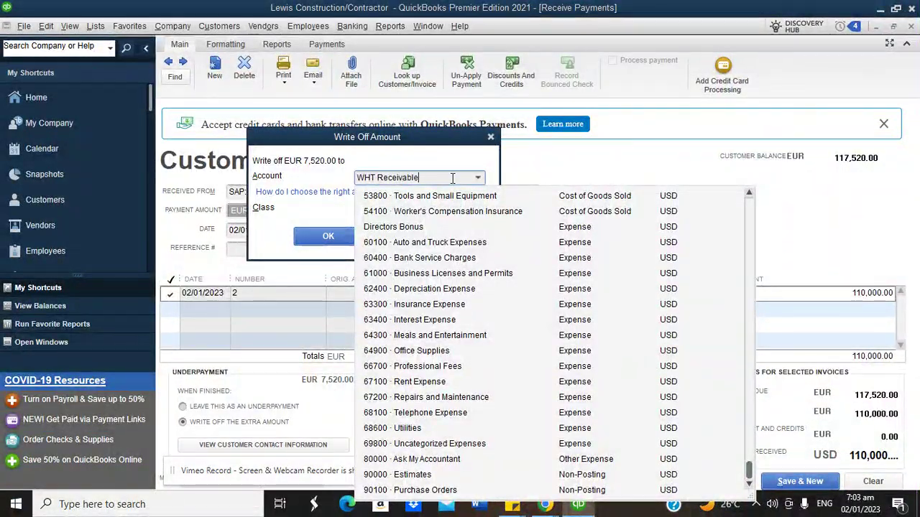
{"action": "key", "text": "Tab"}
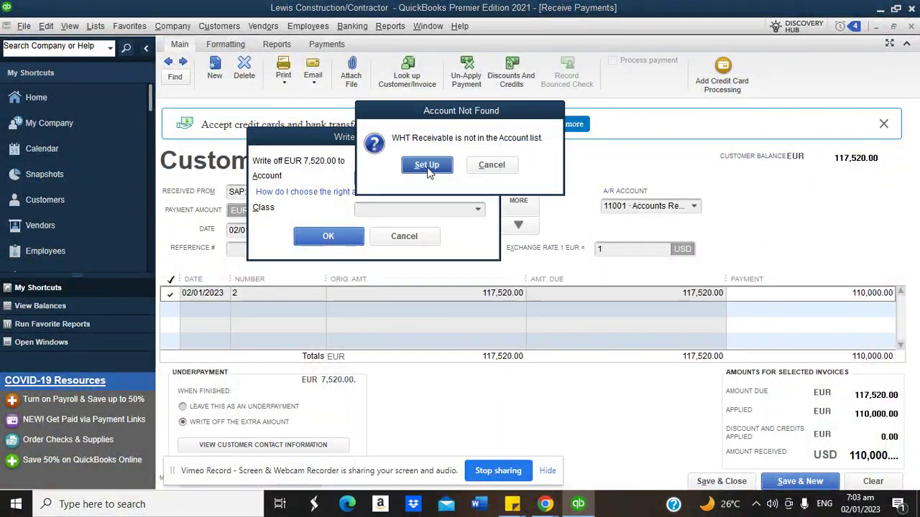
{"action": "left_click", "coordinate": [424, 162]}
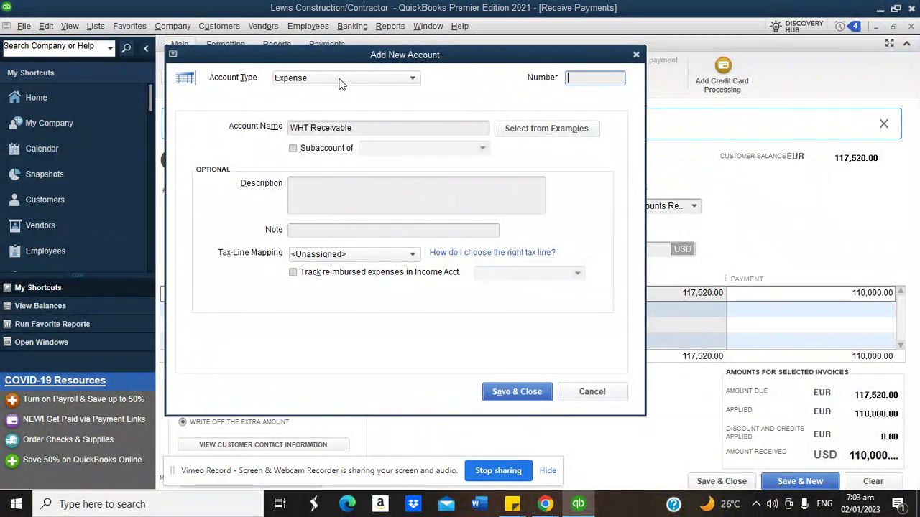
{"action": "left_click", "coordinate": [341, 79]}
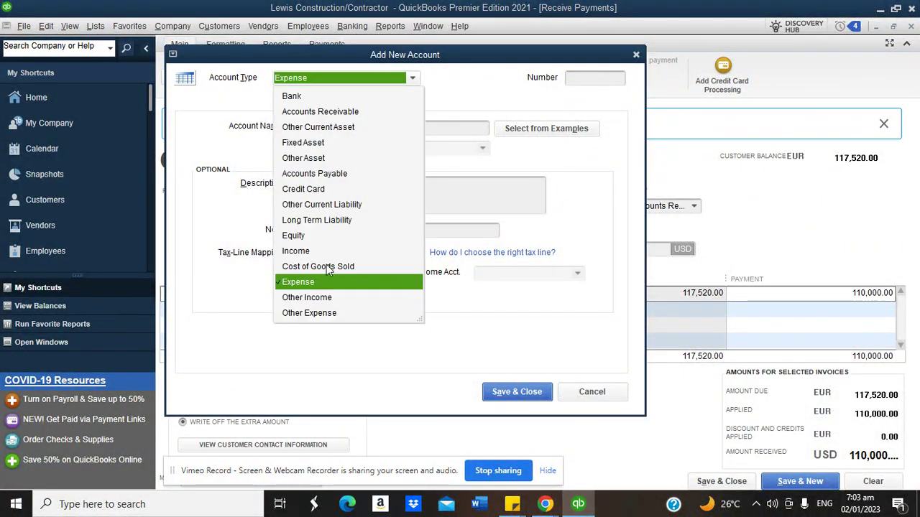
{"action": "left_click", "coordinate": [314, 159]}
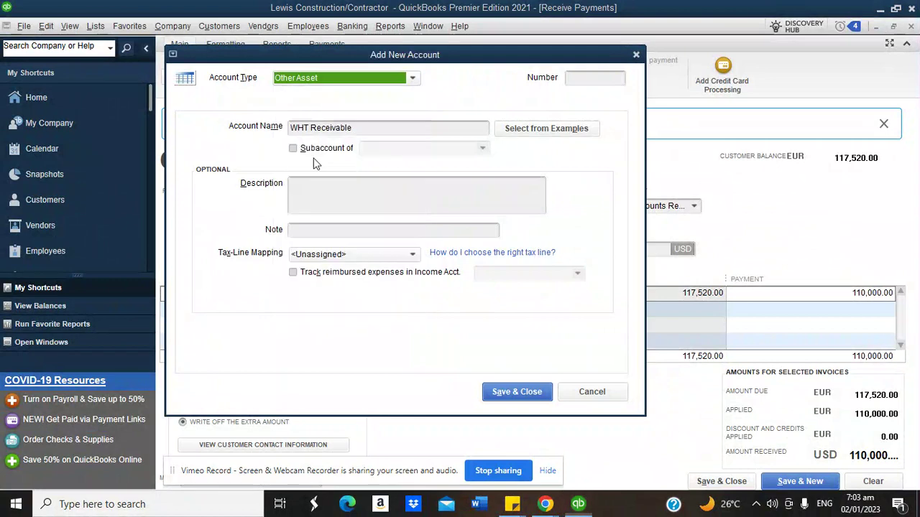
{"action": "left_click", "coordinate": [506, 392]}
Assign the Germany class to the write-off and confirm it to record the payment
{"action": "left_click", "coordinate": [478, 209]}
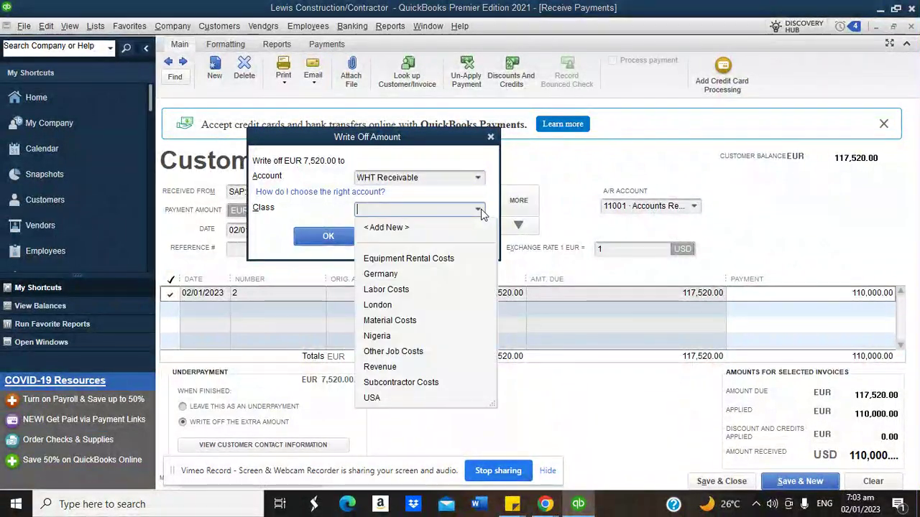
{"action": "left_click", "coordinate": [406, 275]}
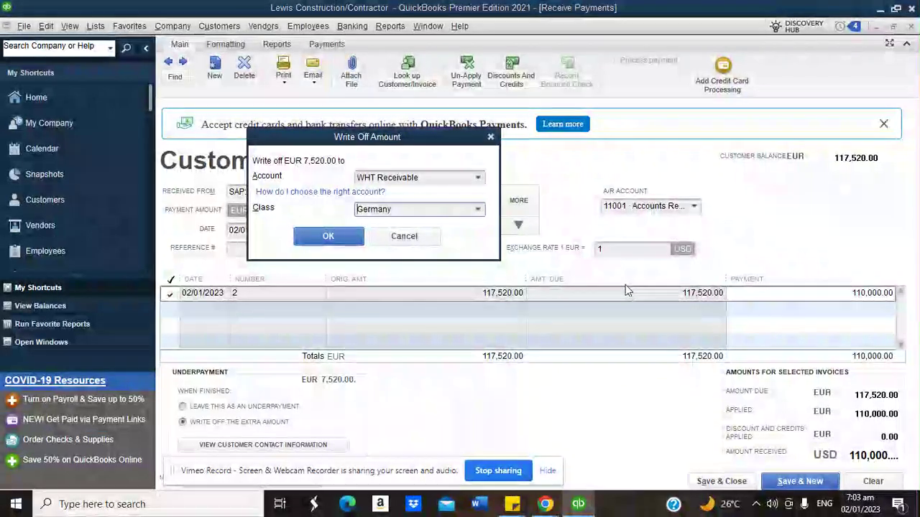
{"action": "left_click", "coordinate": [328, 238]}
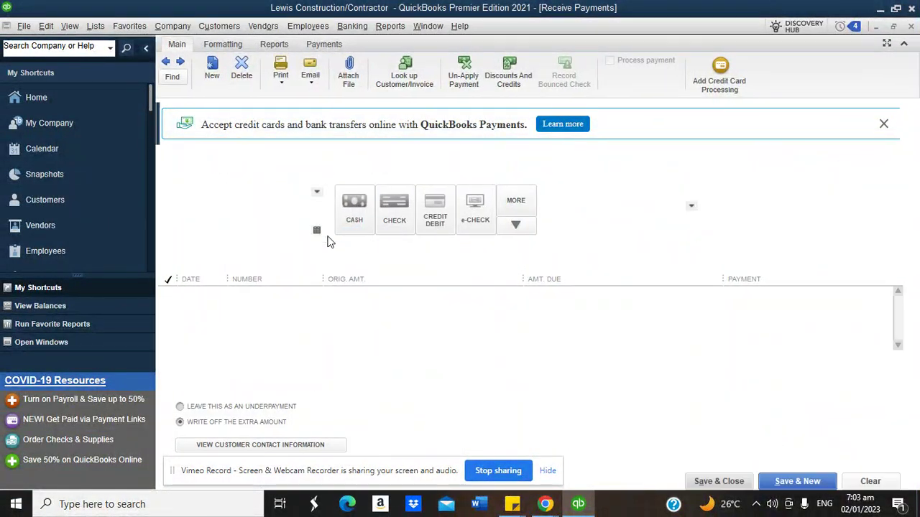
Check the job's balance in the Customer Balance Summary report for all dates, and close the report
{"action": "left_click", "coordinate": [394, 31]}
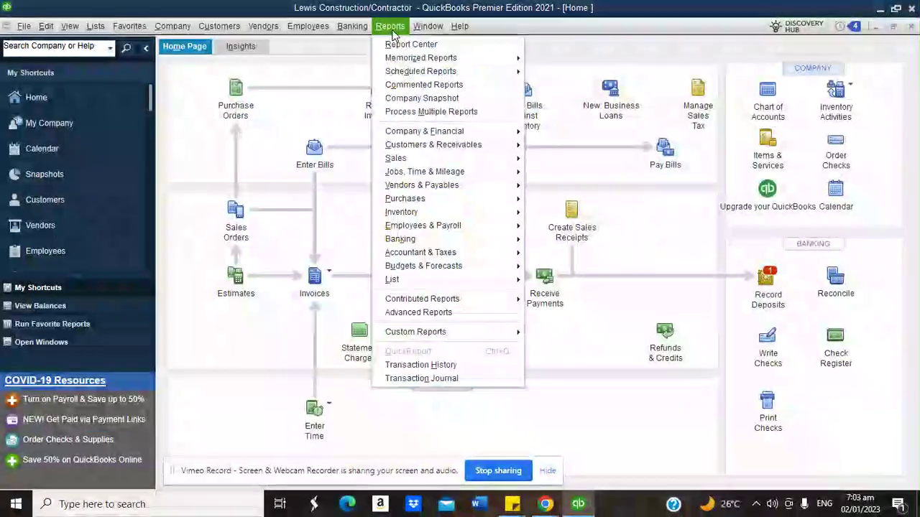
{"action": "mouse_move", "coordinate": [419, 164]}
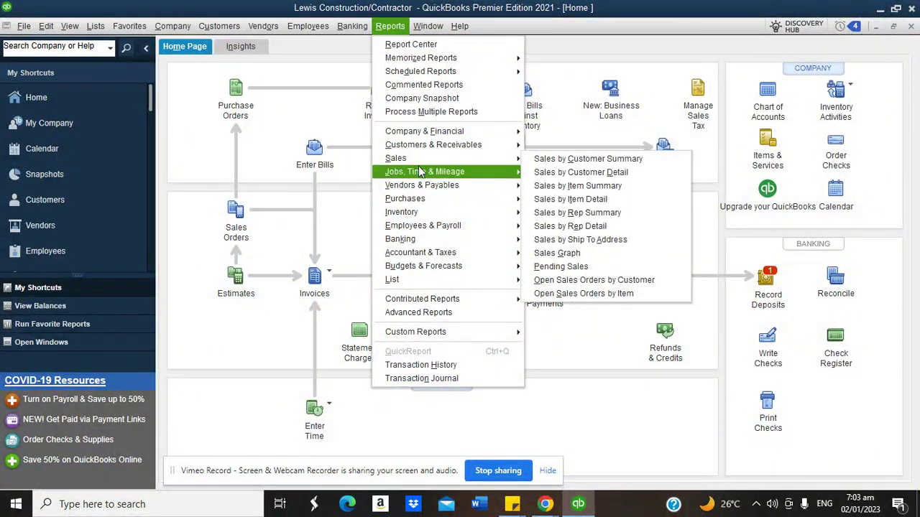
{"action": "mouse_move", "coordinate": [426, 147]}
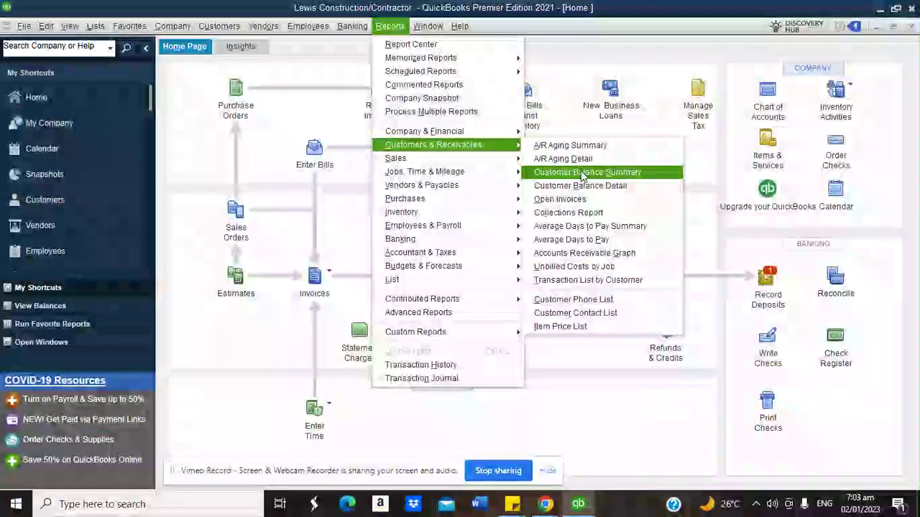
{"action": "left_click", "coordinate": [574, 172]}
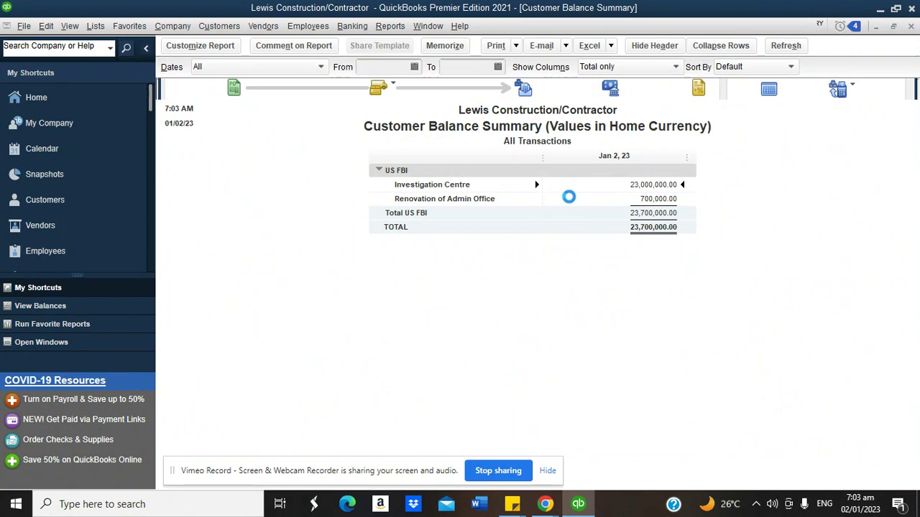
{"action": "left_click", "coordinate": [321, 66]}
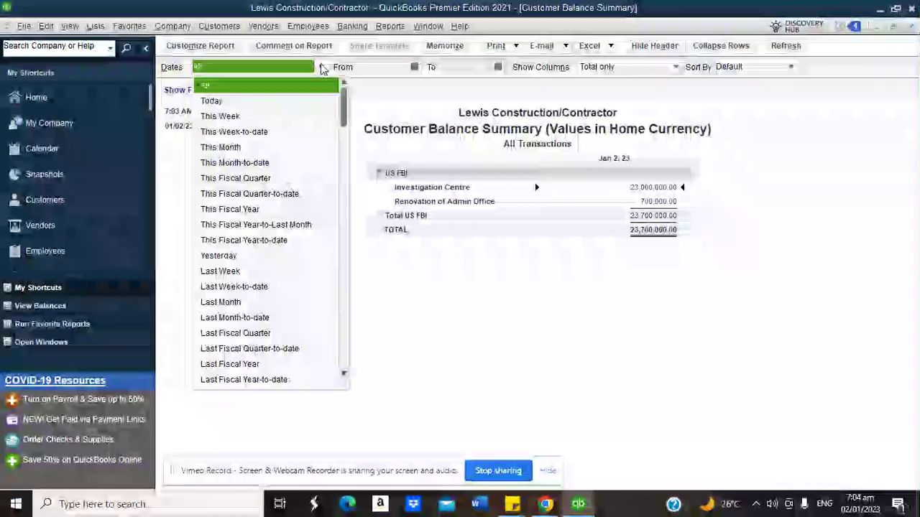
{"action": "left_click", "coordinate": [374, 117]}
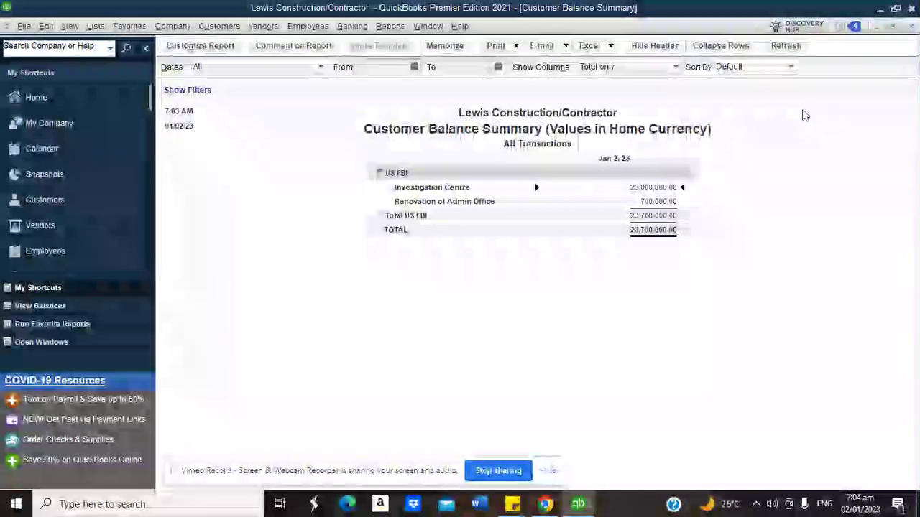
{"action": "left_click", "coordinate": [910, 27]}
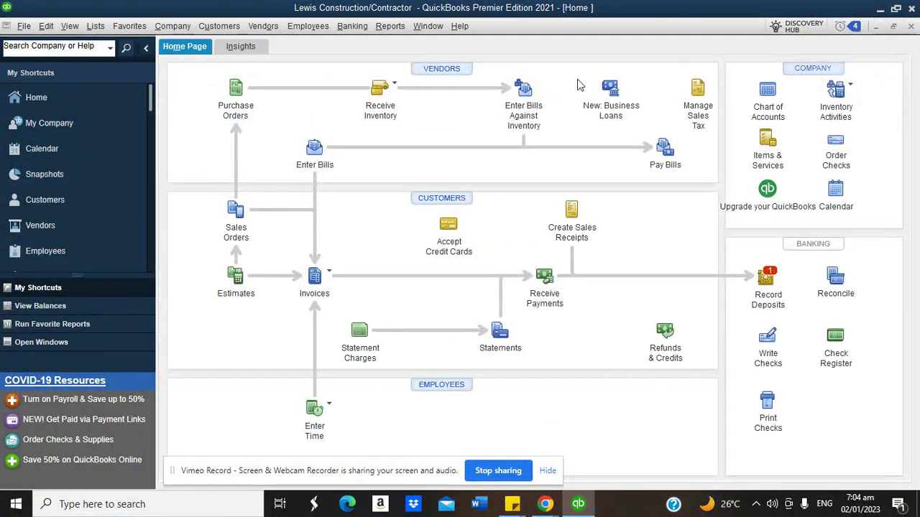
Preview an Accounts Receivable statement for customer SAP covering 03/12/2022 to 02/01/2023, zoom in to read it, and close the preview
{"action": "left_click", "coordinate": [229, 26]}
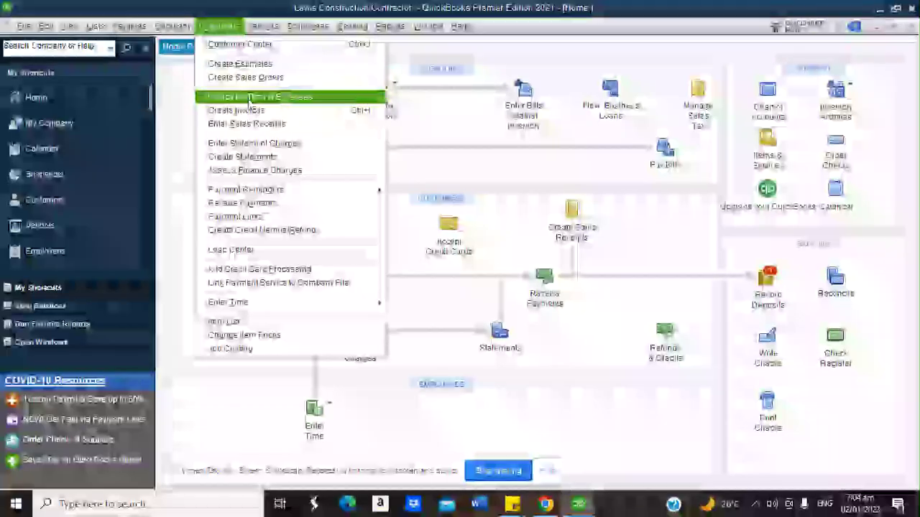
{"action": "left_click", "coordinate": [251, 159]}
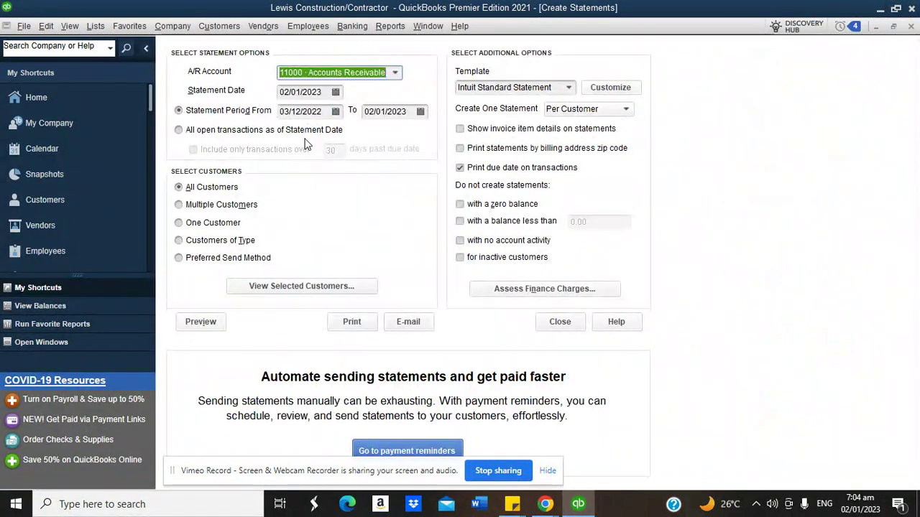
{"action": "left_click", "coordinate": [202, 223]}
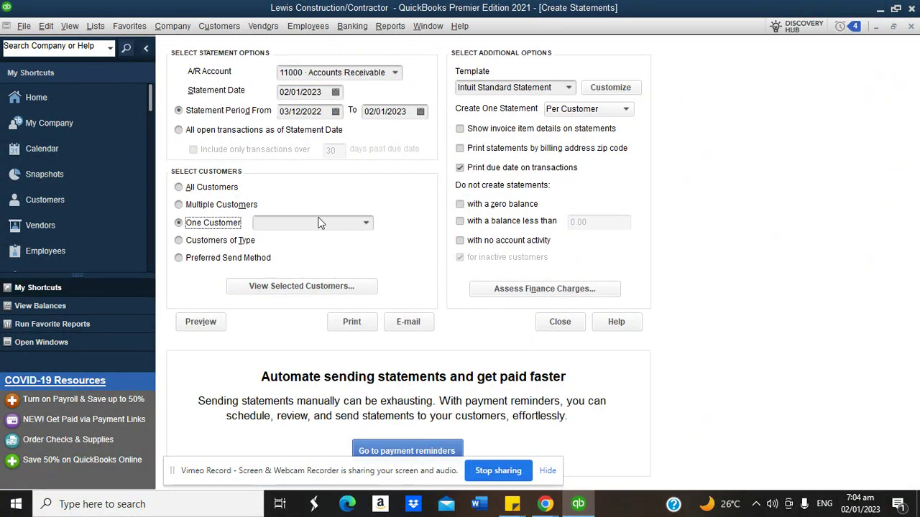
{"action": "left_click", "coordinate": [367, 225]}
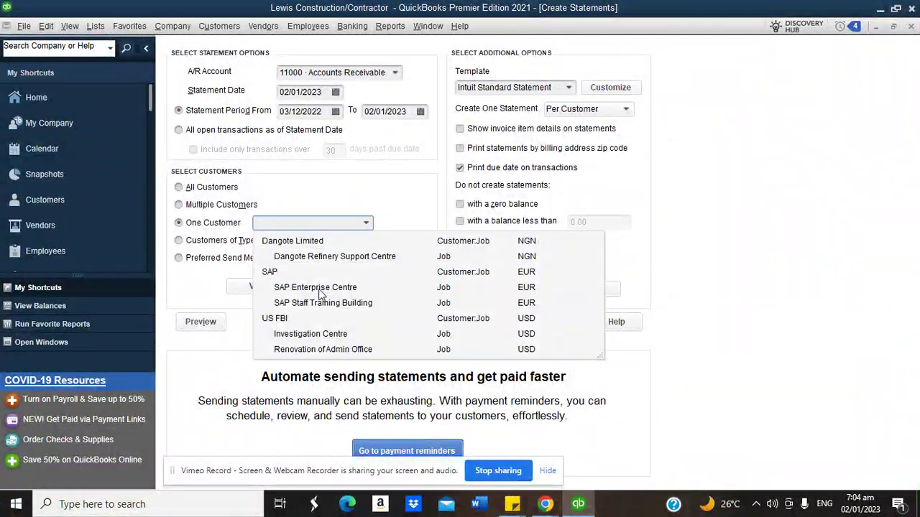
{"action": "left_click", "coordinate": [268, 273]}
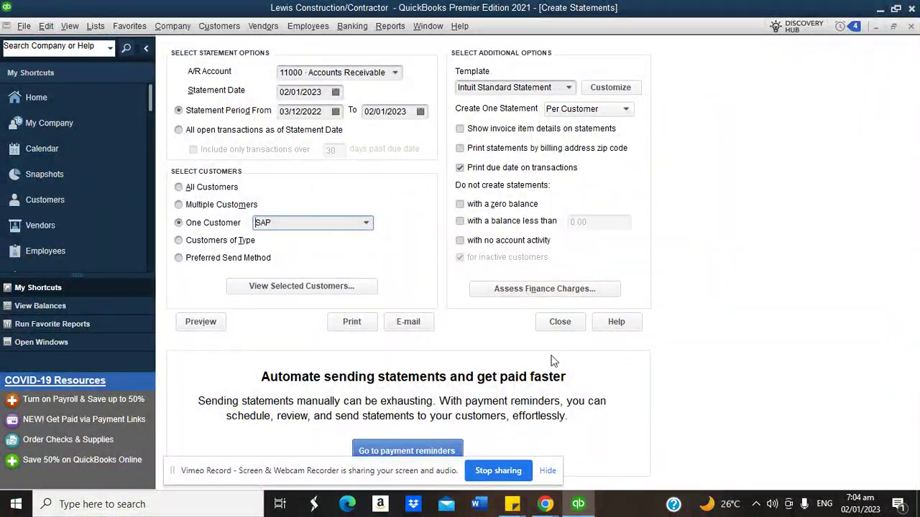
{"action": "left_click", "coordinate": [202, 322]}
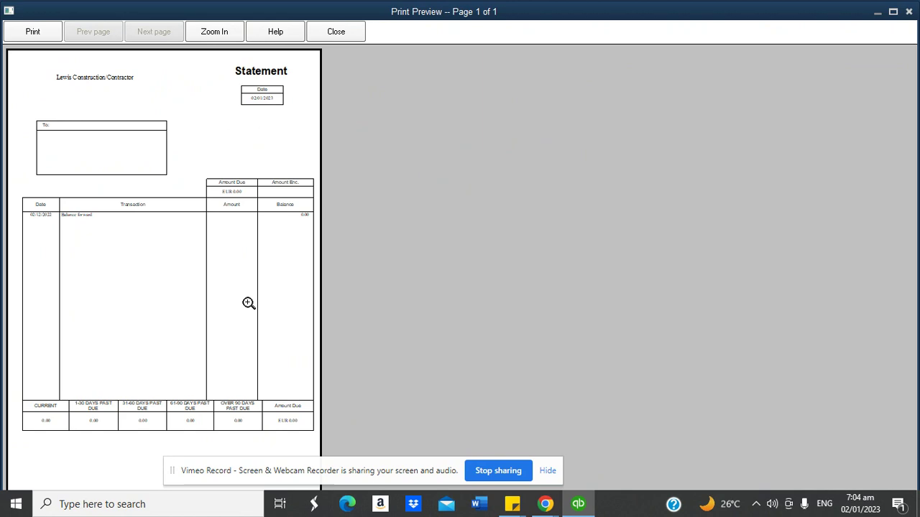
{"action": "left_click", "coordinate": [248, 302]}
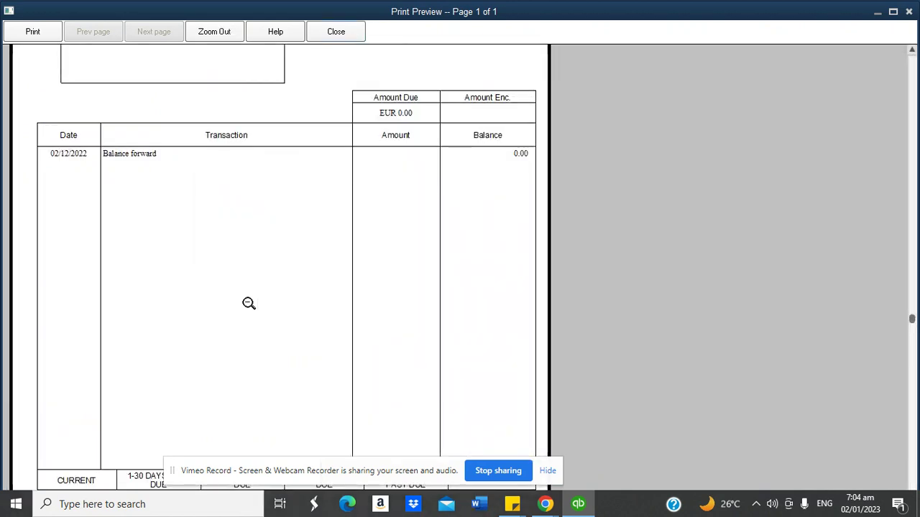
{"action": "left_click", "coordinate": [352, 40]}
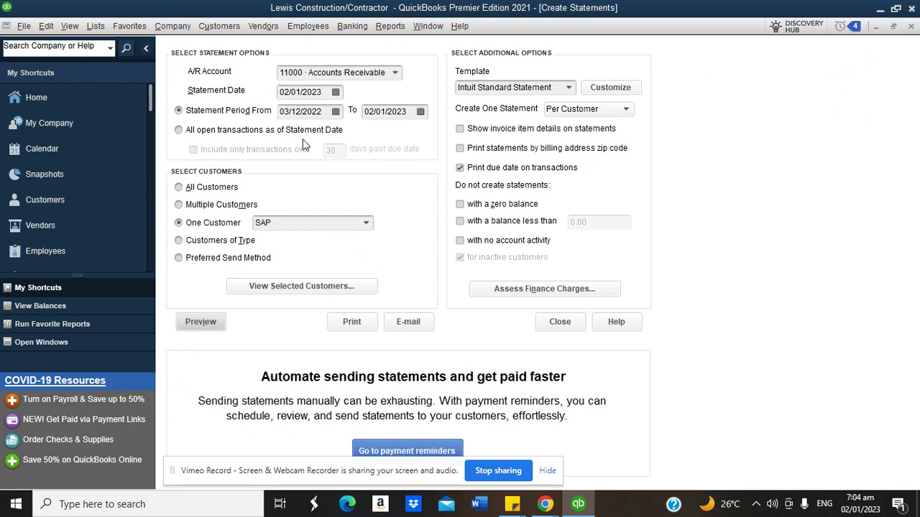
Try to preview SAP's statement for all open transactions as of the statement date, dismissing each message
{"action": "left_click", "coordinate": [217, 131]}
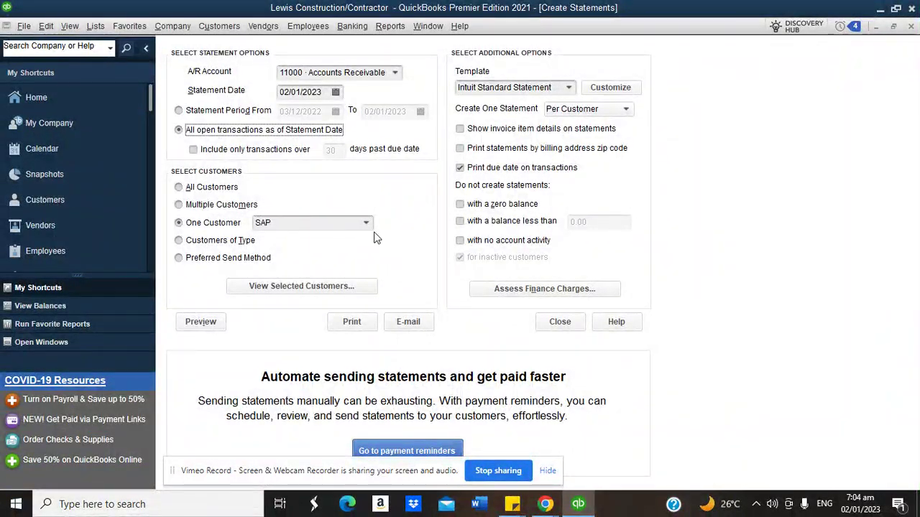
{"action": "left_click", "coordinate": [201, 322]}
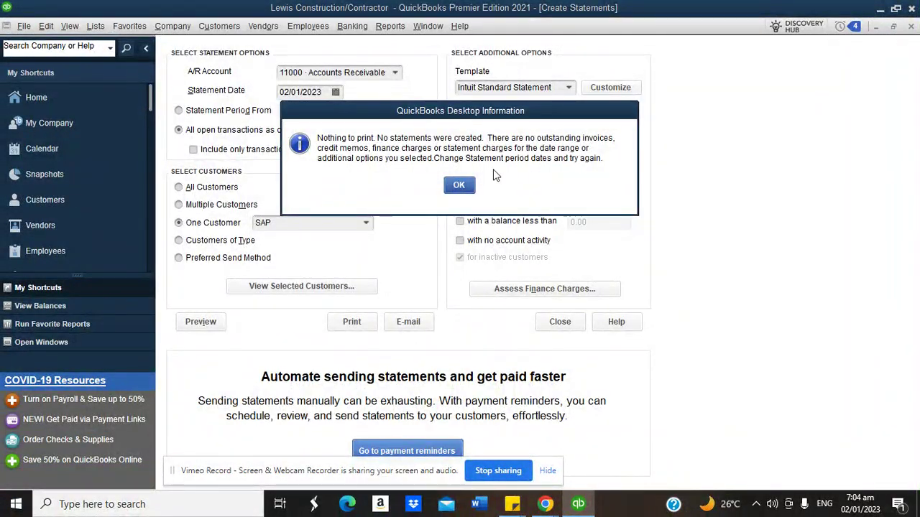
{"action": "left_click", "coordinate": [459, 186]}
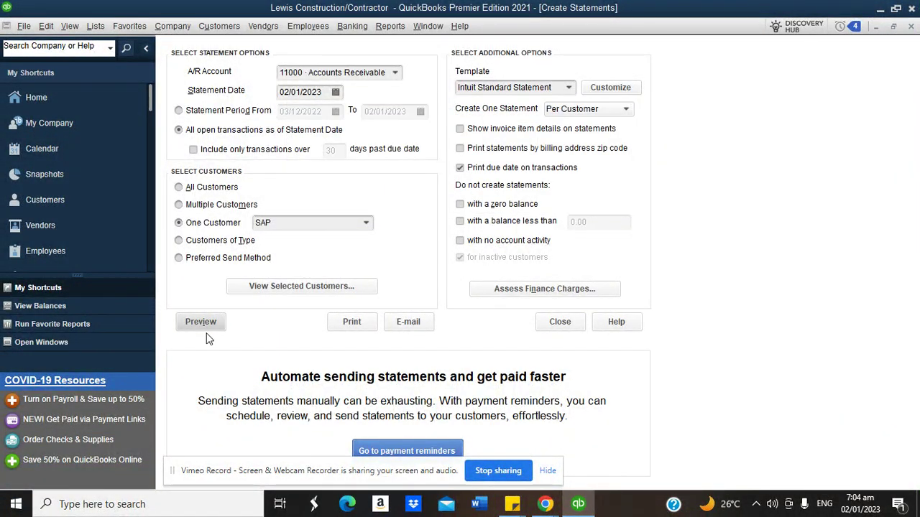
{"action": "left_click", "coordinate": [201, 322]}
{"action": "left_click", "coordinate": [461, 184]}
Try the open-transactions statement preview for the SAP Enterprise Centre job instead, and dismiss the message
{"action": "left_click", "coordinate": [365, 226]}
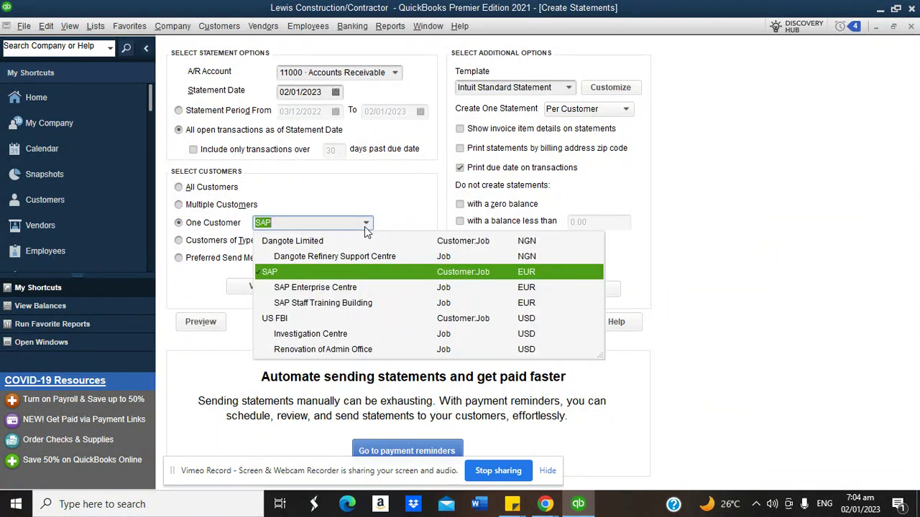
{"action": "left_click", "coordinate": [327, 285]}
{"action": "left_click", "coordinate": [205, 324]}
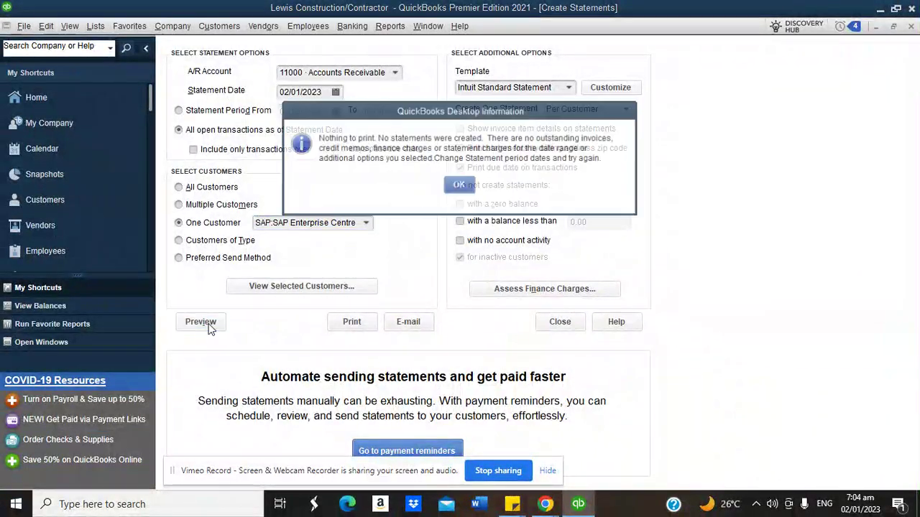
{"action": "left_click", "coordinate": [461, 185]}
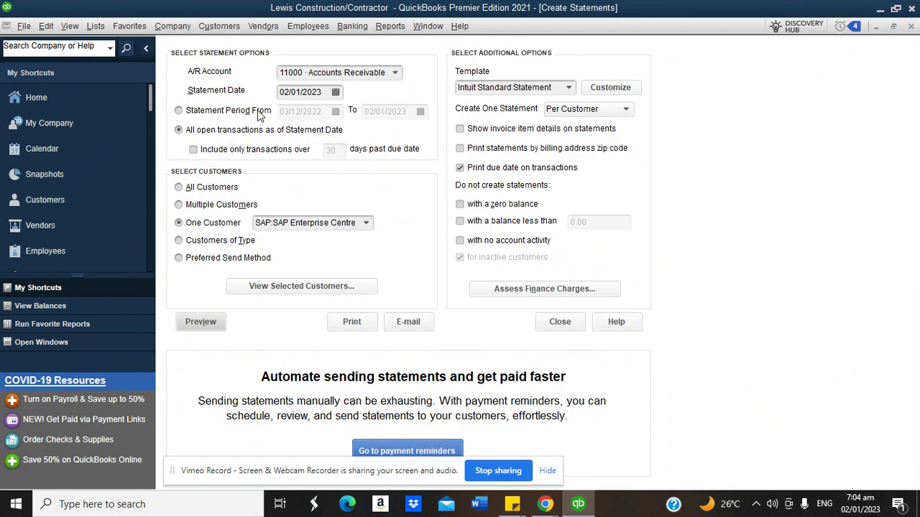
Preview the SAP Enterprise Centre statement for the period 31/12/2022 to 03/01/2023, read it, and close the statement setup
{"action": "left_click", "coordinate": [259, 112]}
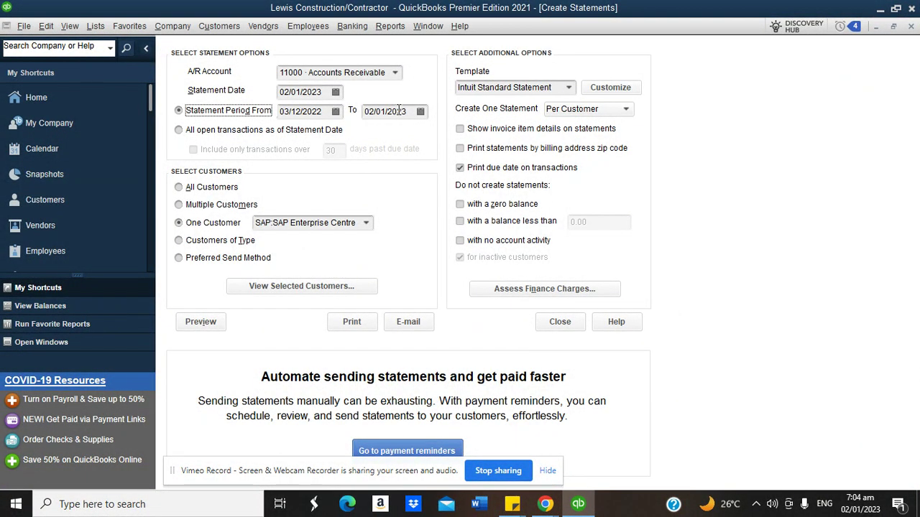
{"action": "left_click", "coordinate": [335, 111]}
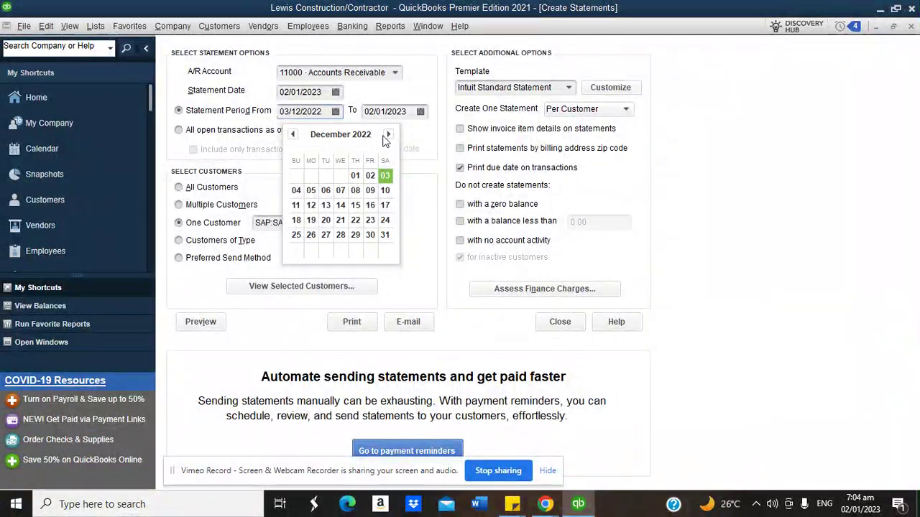
{"action": "left_click", "coordinate": [385, 235]}
{"action": "left_click", "coordinate": [420, 111]}
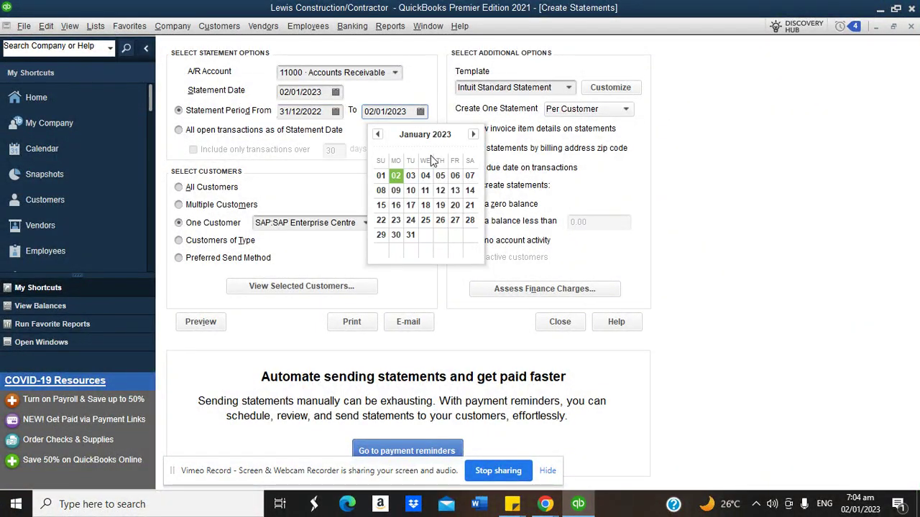
{"action": "left_click", "coordinate": [413, 175]}
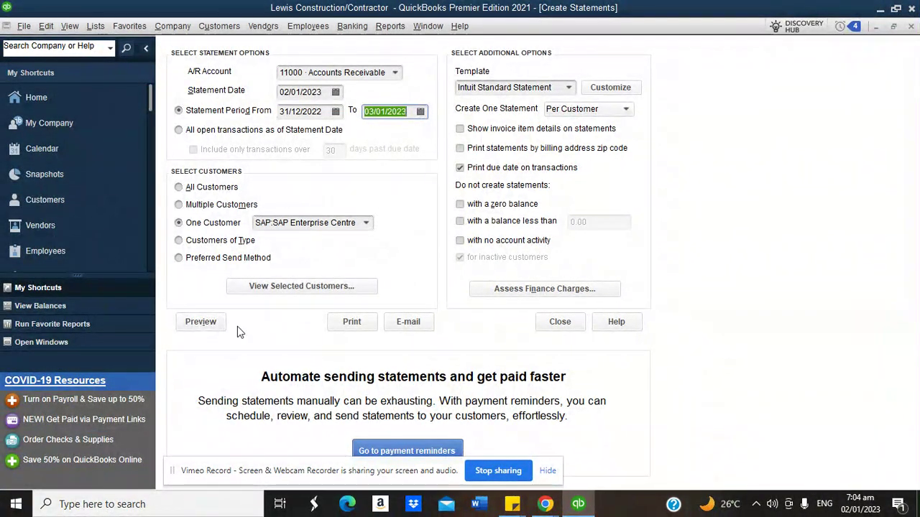
{"action": "left_click", "coordinate": [201, 322]}
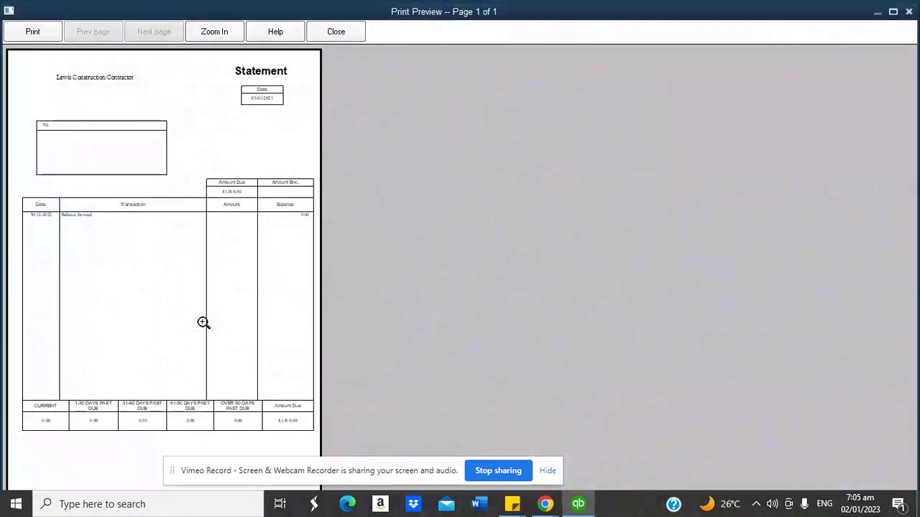
{"action": "left_click", "coordinate": [258, 259]}
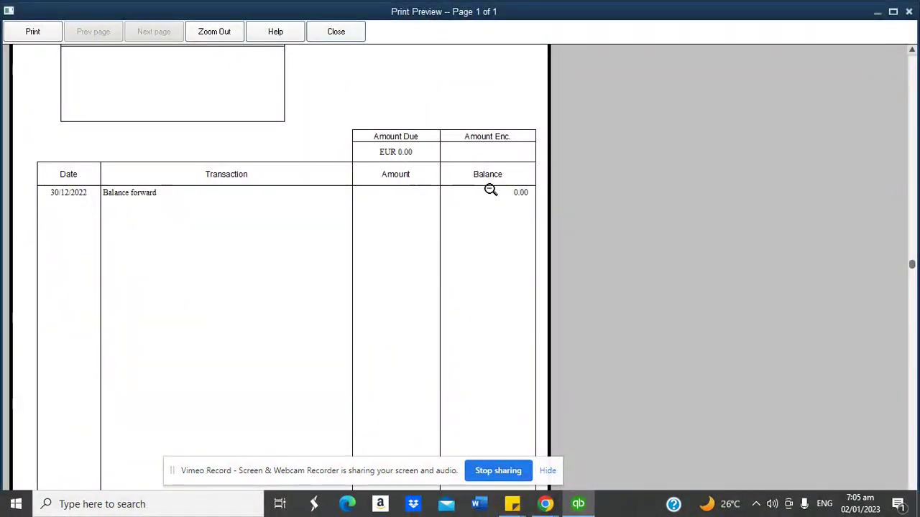
{"action": "left_click", "coordinate": [341, 31]}
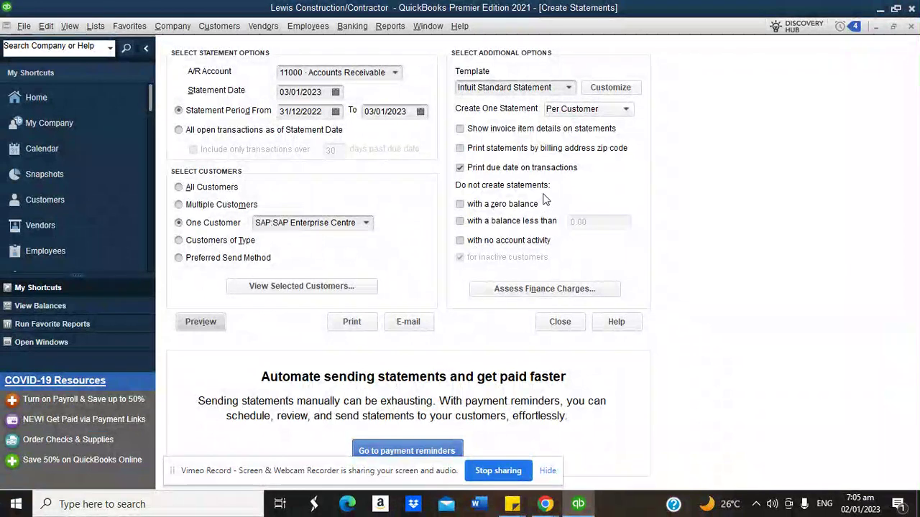
{"action": "left_click", "coordinate": [557, 323]}
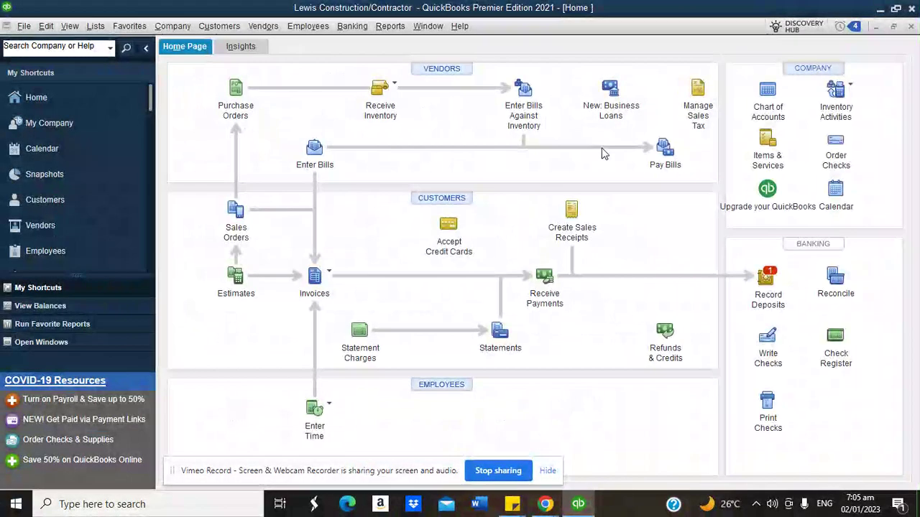
Deposit the 110,000 EUR SAP Enterprise Centre payment into Bank of Germany, and save and close the deposit
{"action": "left_click", "coordinate": [766, 276]}
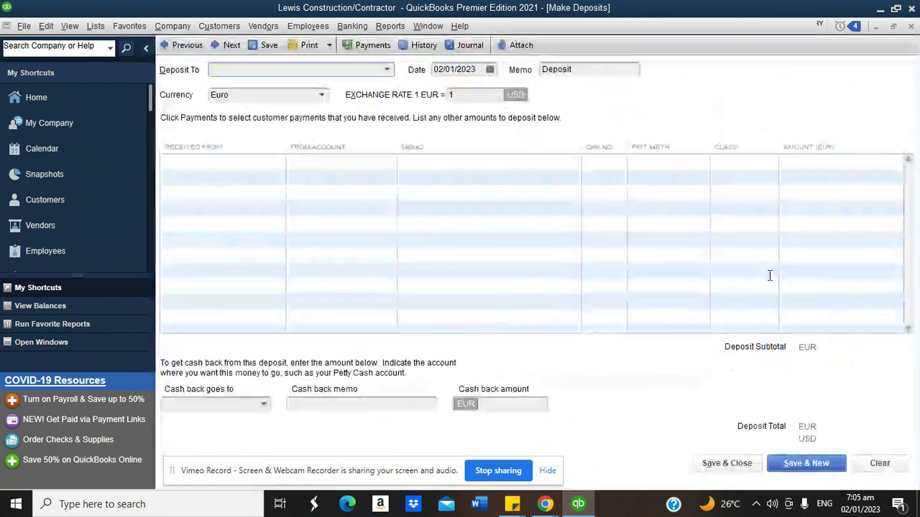
{"action": "left_click", "coordinate": [361, 181]}
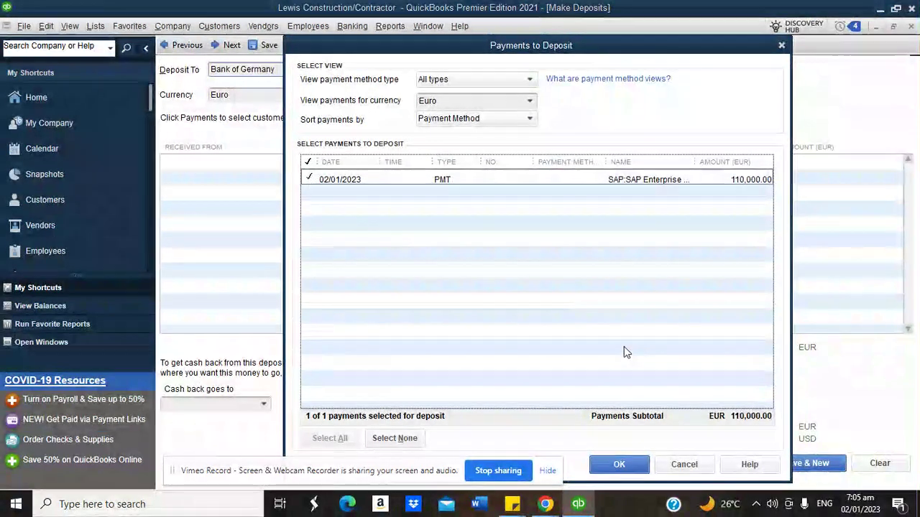
{"action": "left_click", "coordinate": [619, 464]}
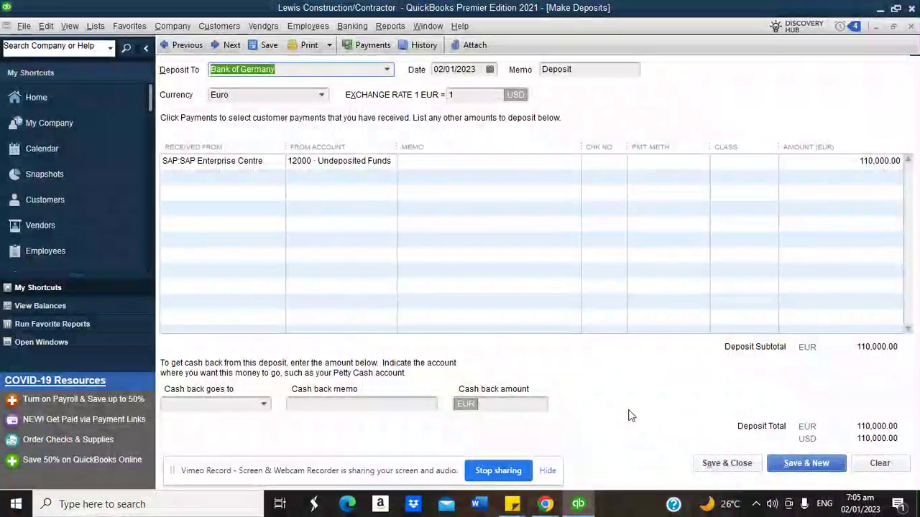
{"action": "left_click", "coordinate": [734, 466]}
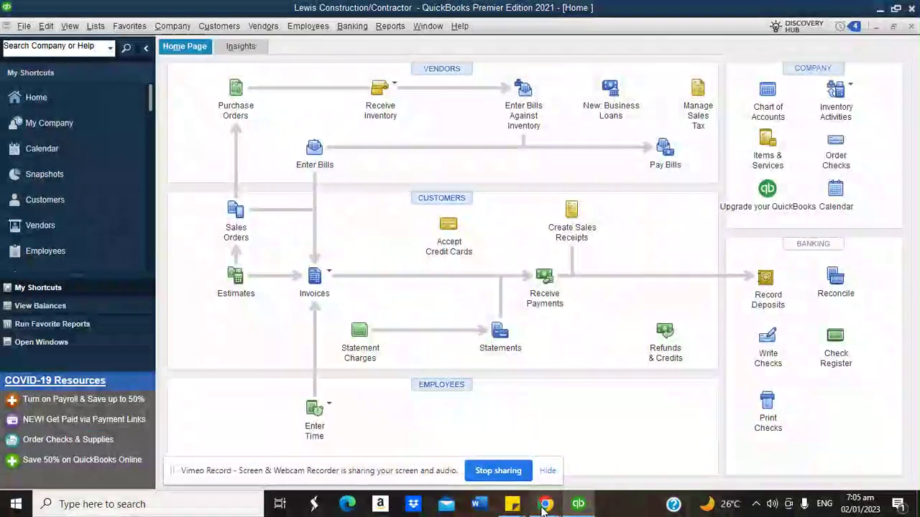
Switch to the online notepad in Chrome to check the course outline for the next topic, and return to QuickBooks
{"action": "mouse_move", "coordinate": [544, 508]}
{"action": "left_click", "coordinate": [545, 442]}
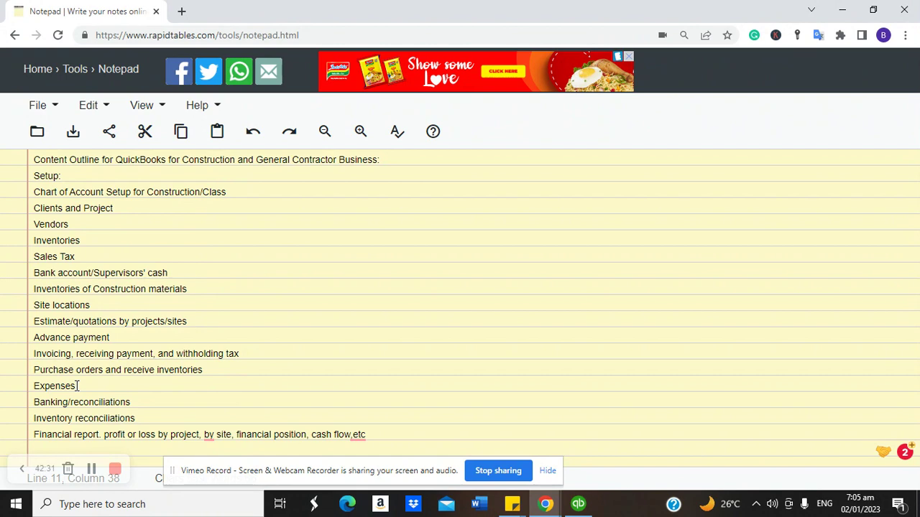
{"action": "left_click", "coordinate": [586, 504]}
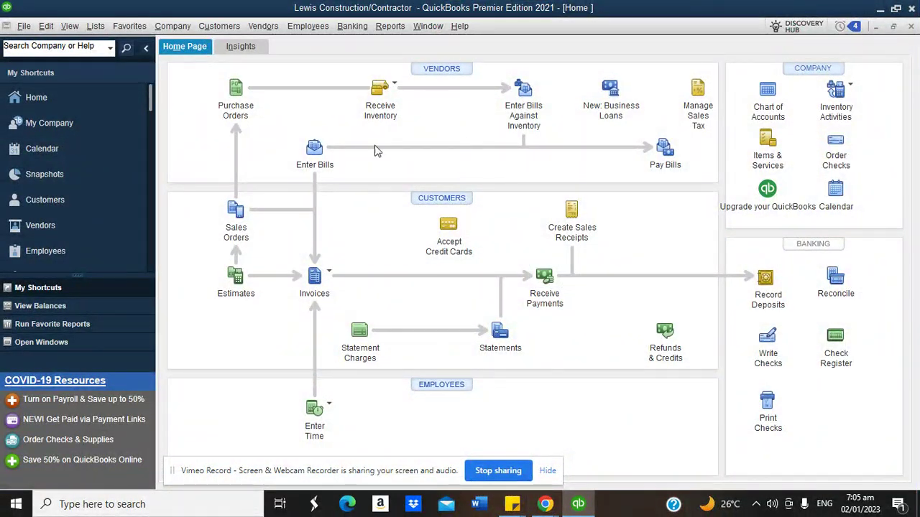
Page back through the existing vendor bills to review the ADC Materials bill for cement and gravel, and close the bill
{"action": "left_click", "coordinate": [314, 149]}
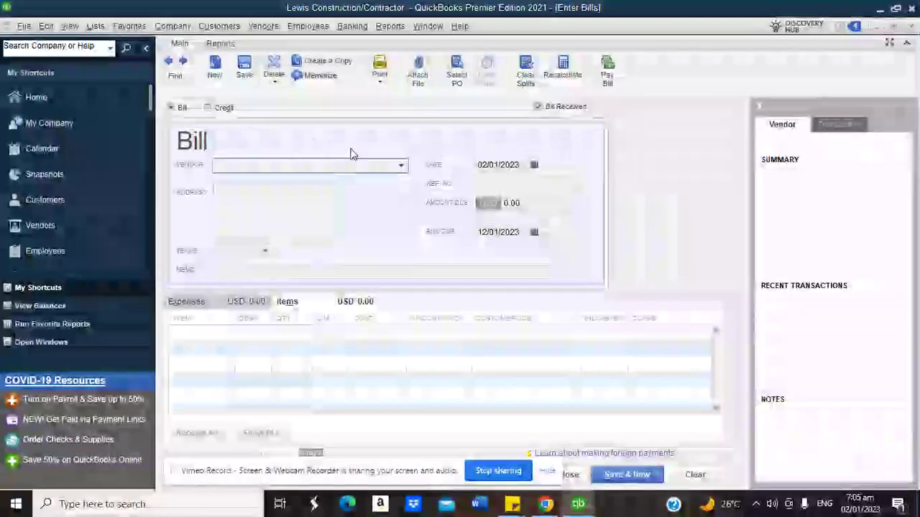
{"action": "left_click", "coordinate": [169, 63]}
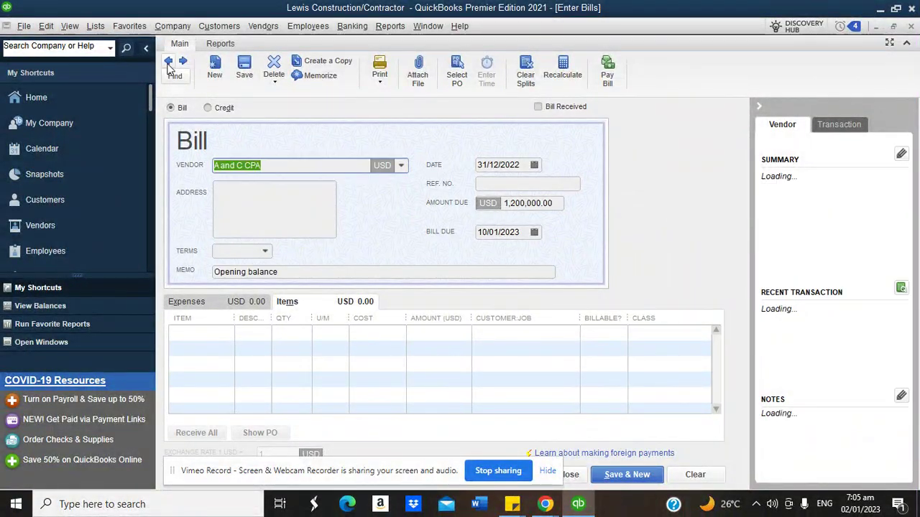
{"action": "left_click", "coordinate": [168, 64]}
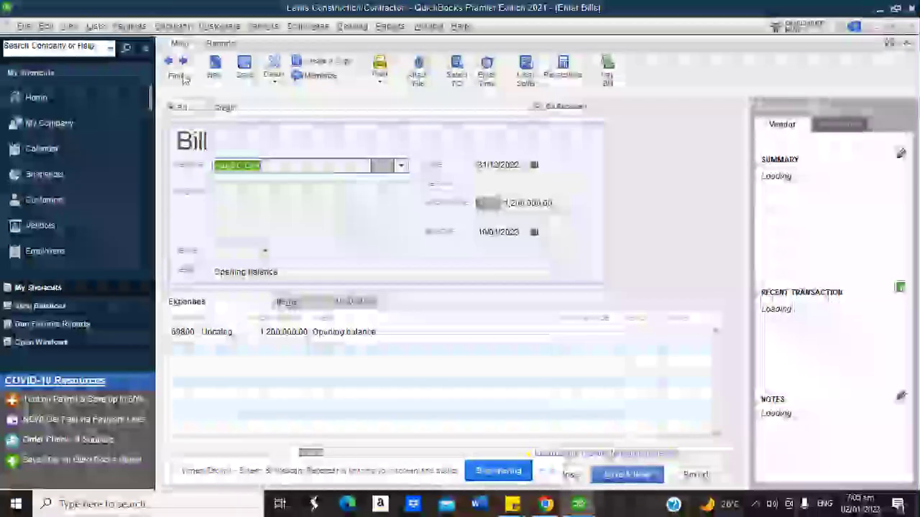
{"action": "left_click", "coordinate": [169, 63]}
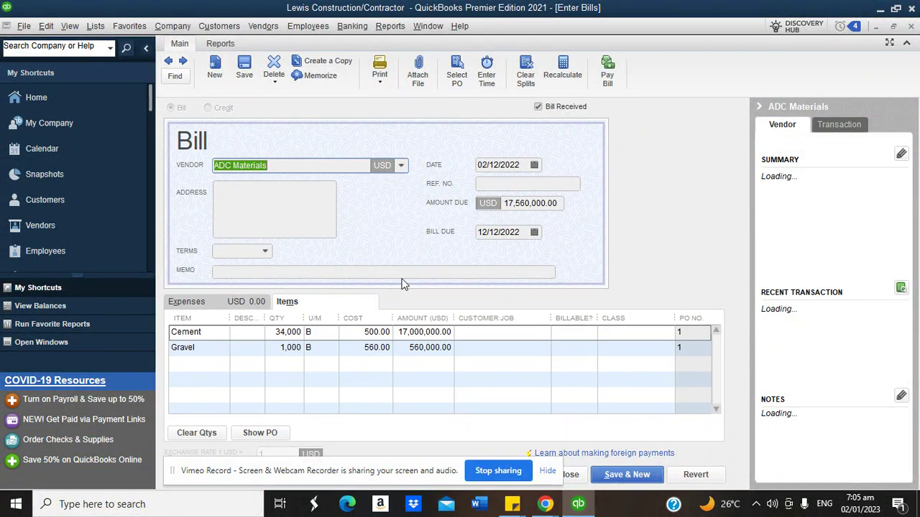
{"action": "left_click", "coordinate": [911, 28]}
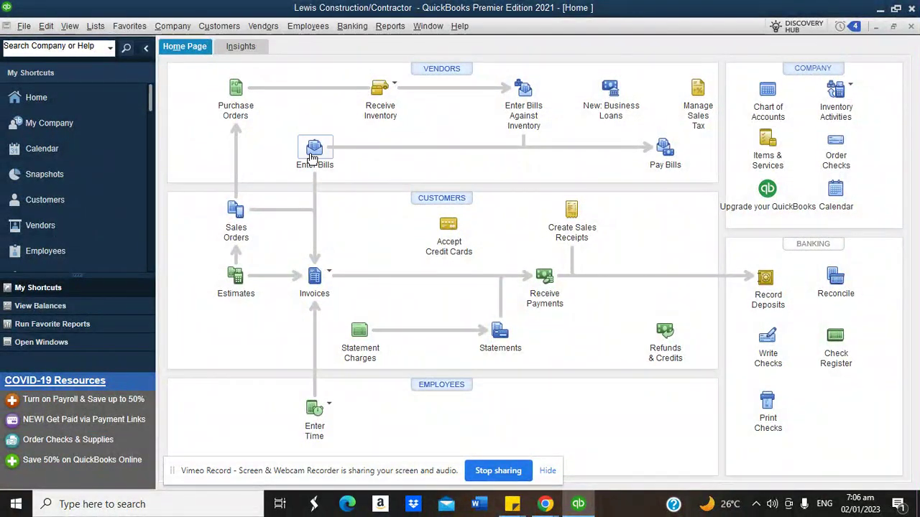
Start a new bill for the vendor ADC Materials and receive it against open purchase order 1 dated 31/12/2022
{"action": "left_click", "coordinate": [314, 157]}
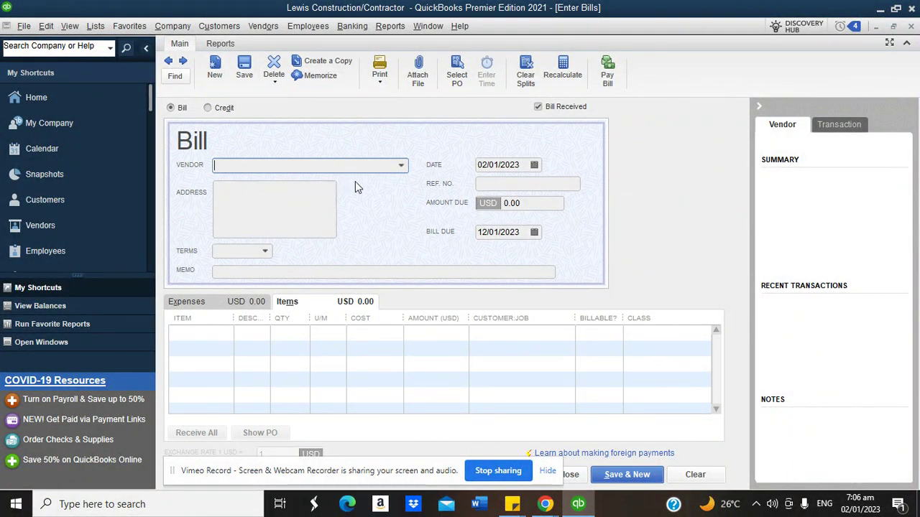
{"action": "left_click", "coordinate": [401, 168]}
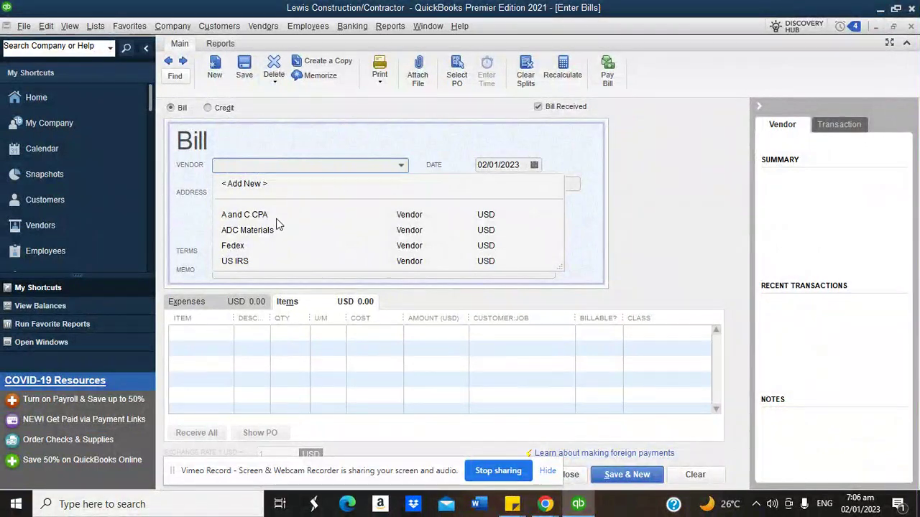
{"action": "left_click", "coordinate": [257, 233]}
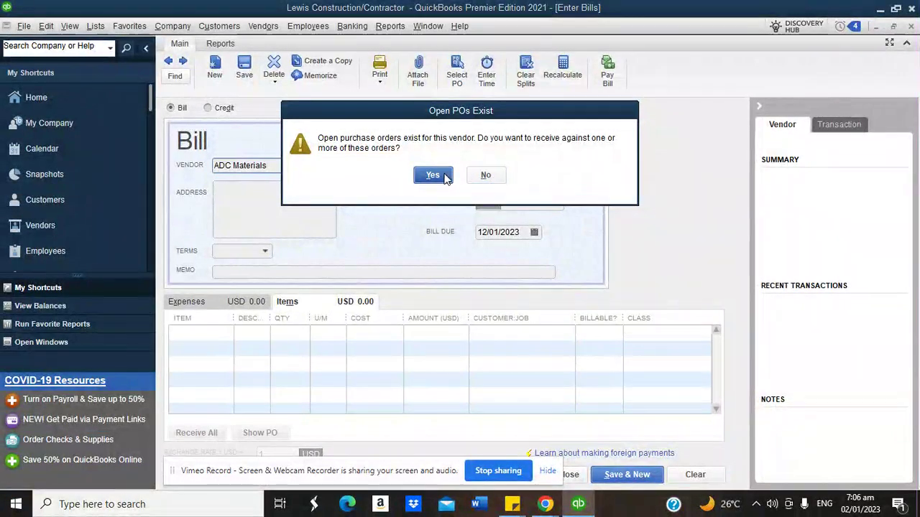
{"action": "left_click", "coordinate": [442, 177]}
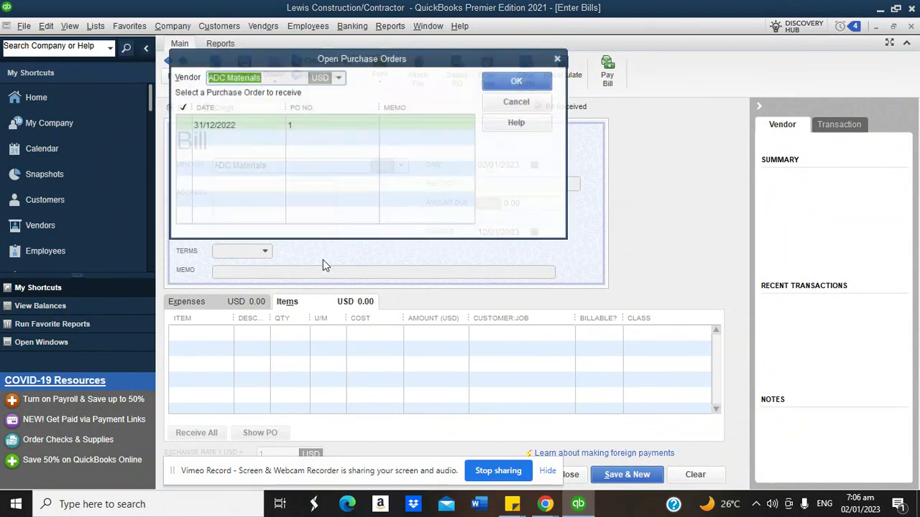
{"action": "left_click", "coordinate": [237, 126]}
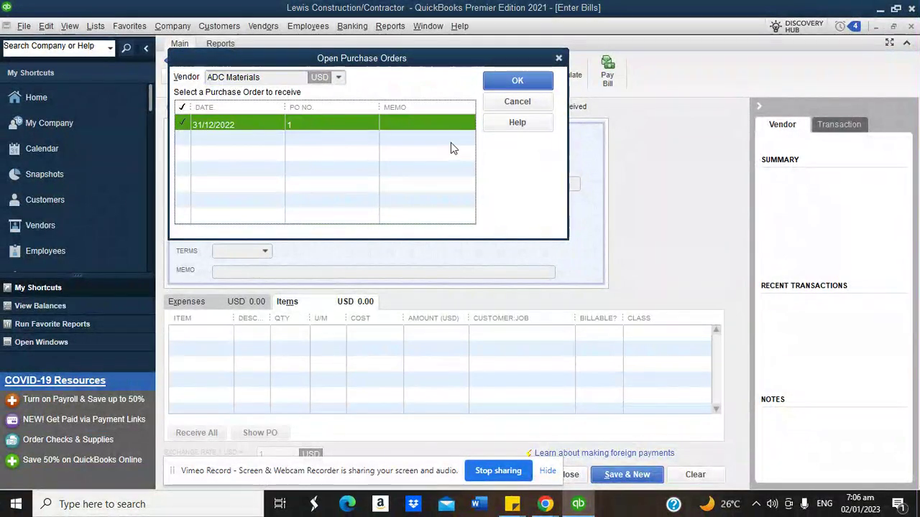
{"action": "left_click", "coordinate": [524, 87]}
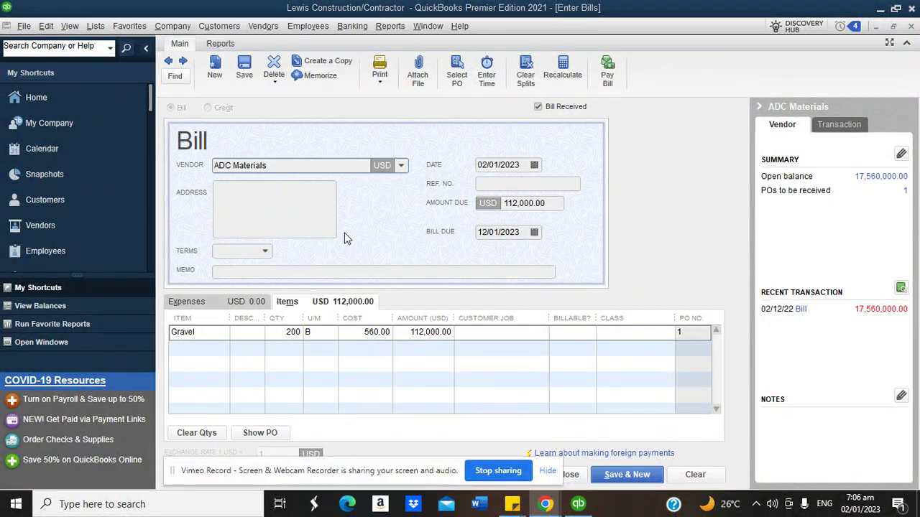
Look through the bill's vendor and item choices, reselecting ADC Materials as the vendor and Gravel as the item
{"action": "left_click", "coordinate": [296, 203]}
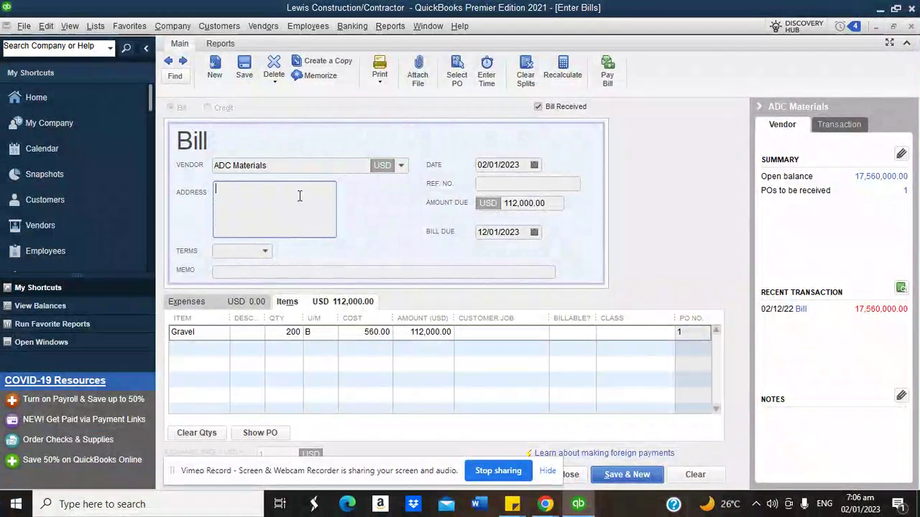
{"action": "left_click", "coordinate": [401, 166]}
{"action": "left_click", "coordinate": [237, 231]}
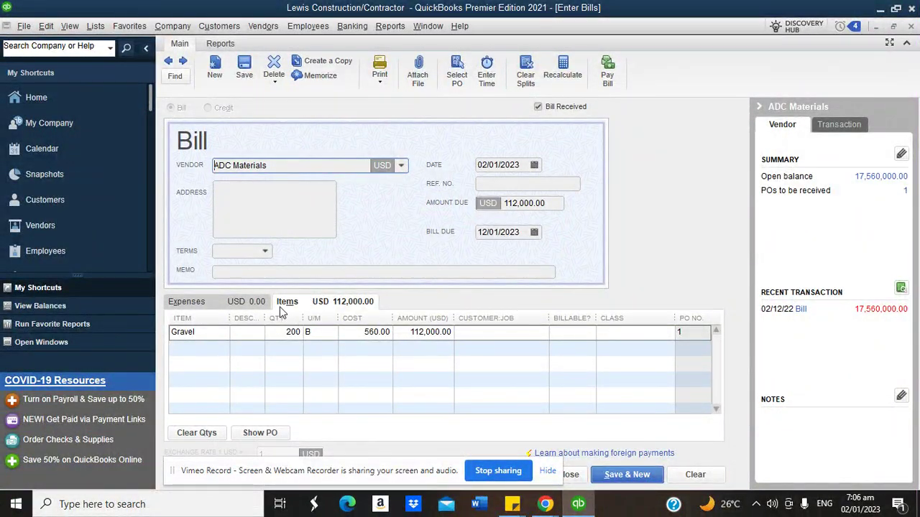
{"action": "left_click", "coordinate": [401, 166]}
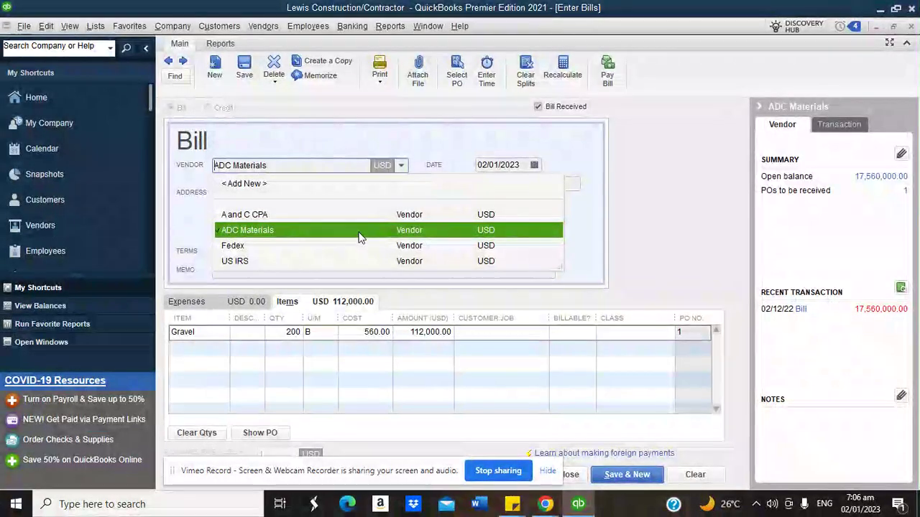
{"action": "left_click", "coordinate": [353, 231]}
{"action": "left_click", "coordinate": [242, 331]}
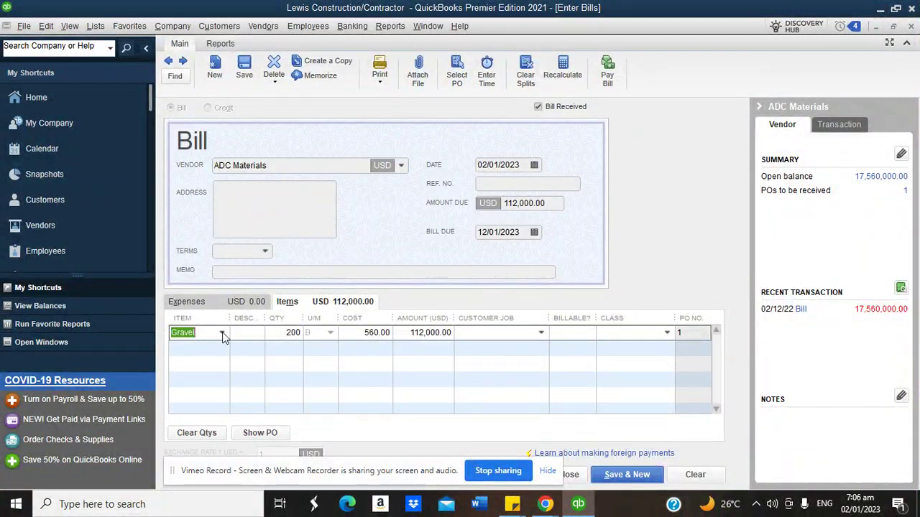
{"action": "left_click", "coordinate": [221, 332]}
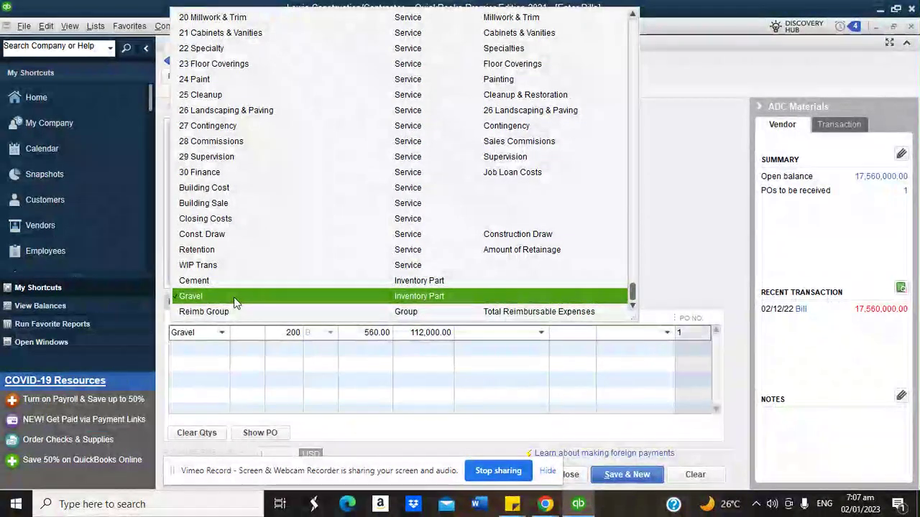
{"action": "left_click", "coordinate": [233, 297]}
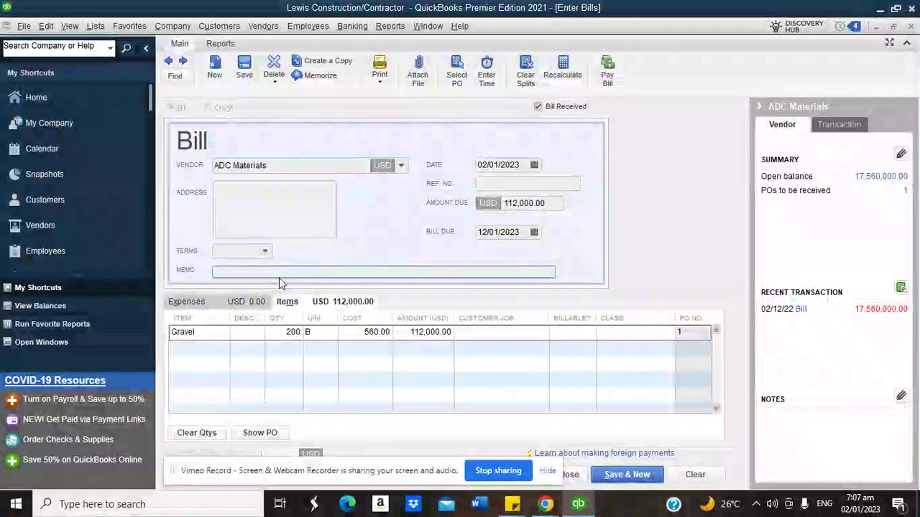
{"action": "left_click", "coordinate": [212, 332]}
{"action": "left_click", "coordinate": [212, 332]}
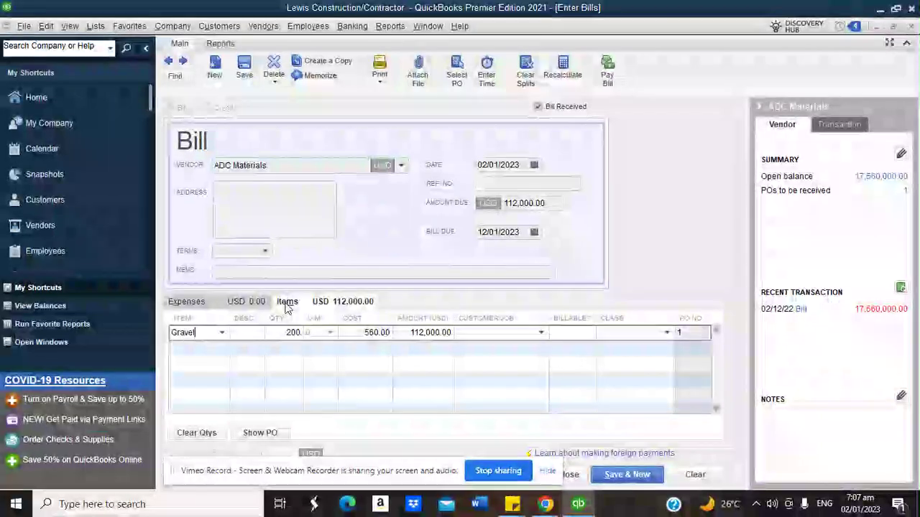
Review the account choices for the bill's expense lines, and close the bill without recording it
{"action": "left_click", "coordinate": [185, 304]}
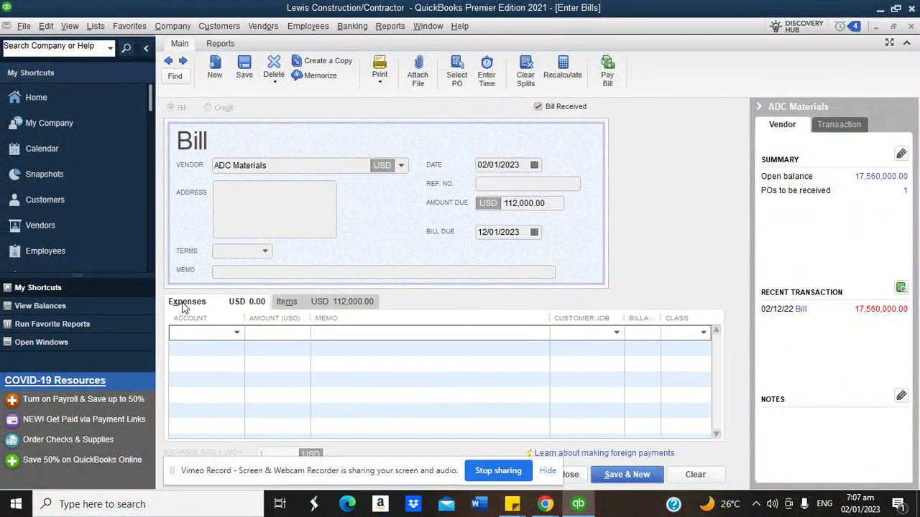
{"action": "left_click", "coordinate": [237, 332]}
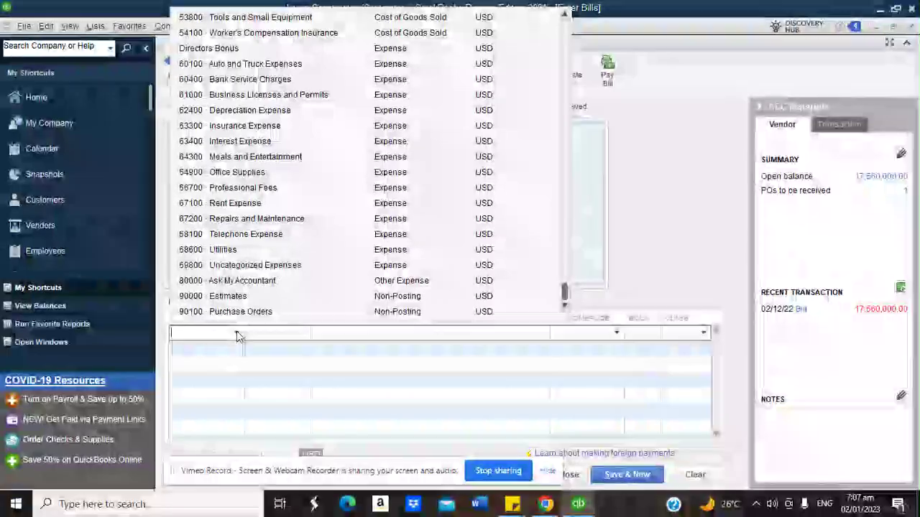
{"action": "left_click", "coordinate": [237, 333]}
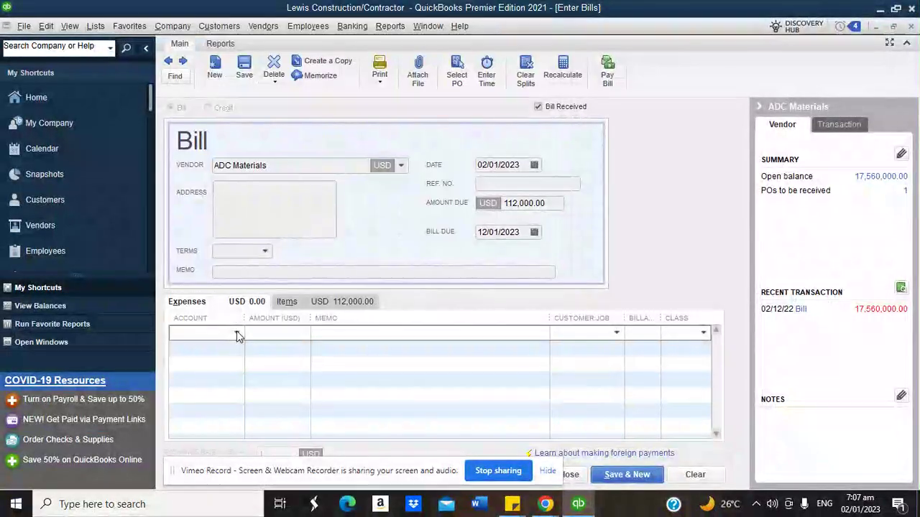
{"action": "left_click", "coordinate": [325, 304]}
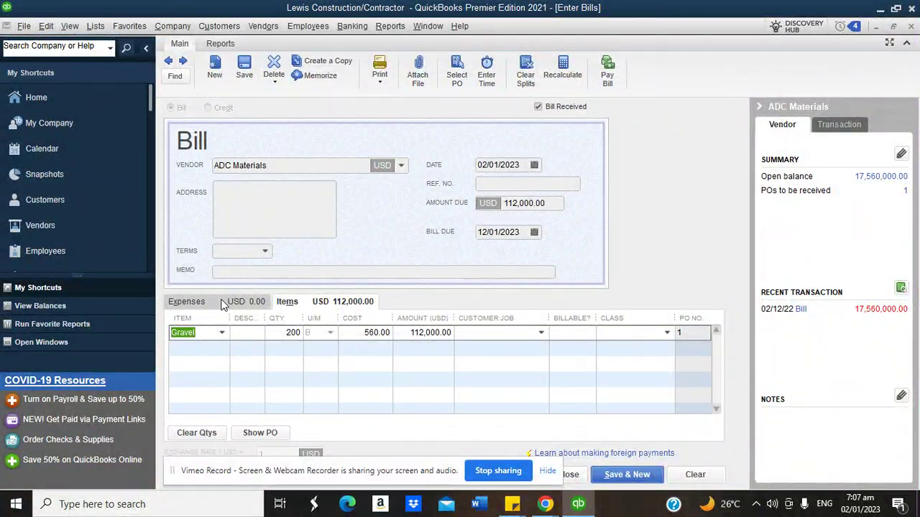
{"action": "left_click", "coordinate": [223, 302]}
{"action": "left_click", "coordinate": [237, 332]}
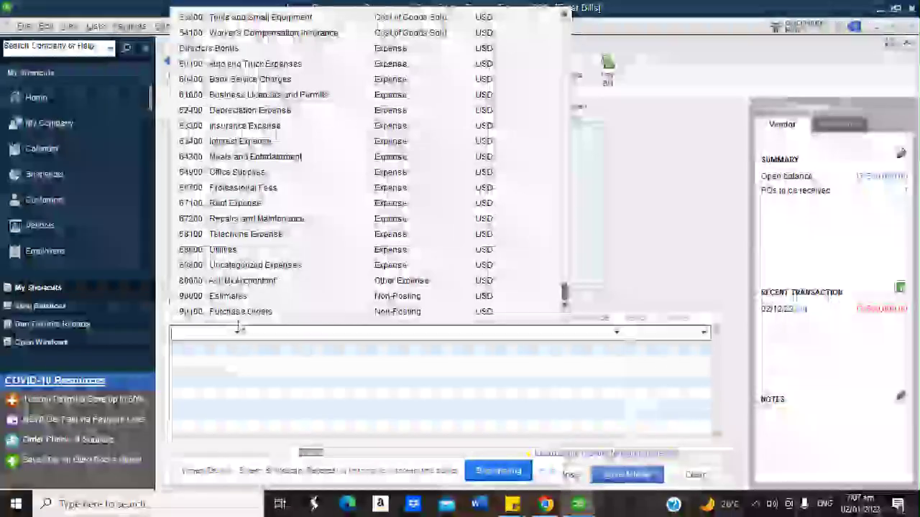
{"action": "left_click", "coordinate": [639, 190]}
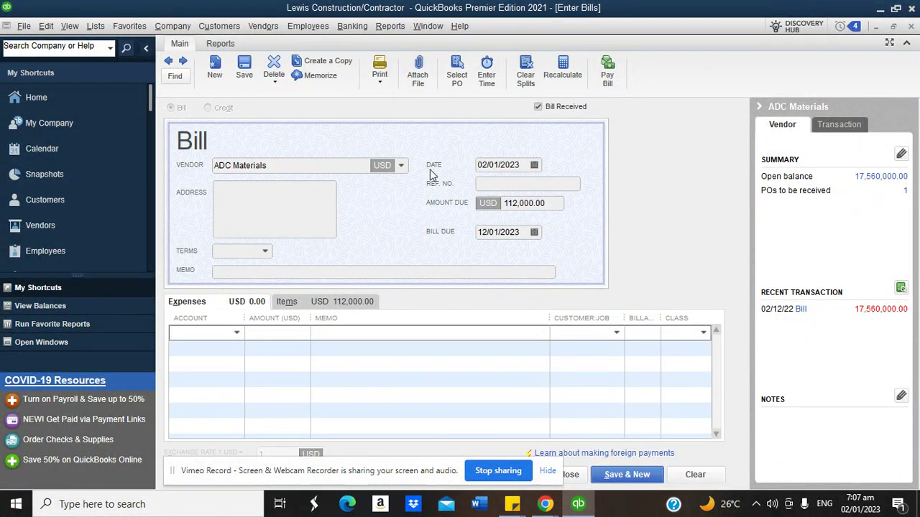
{"action": "left_click", "coordinate": [910, 26]}
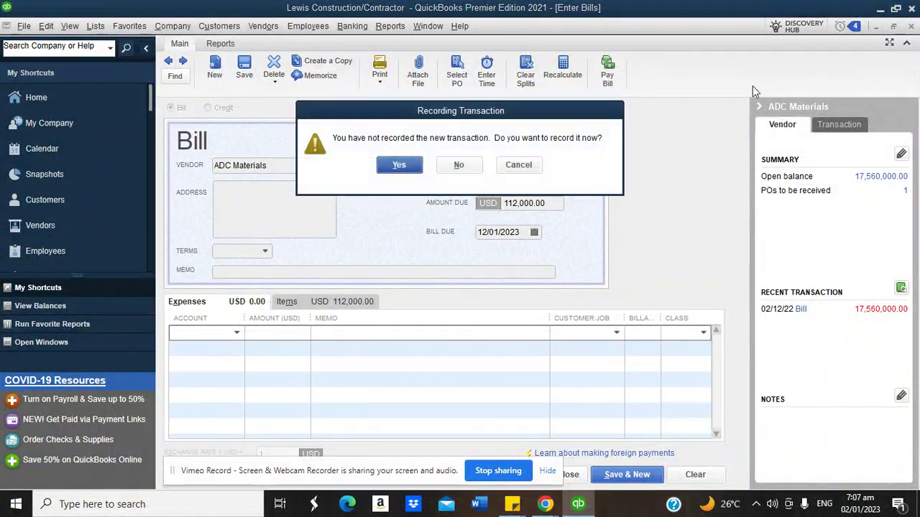
{"action": "left_click", "coordinate": [454, 171]}
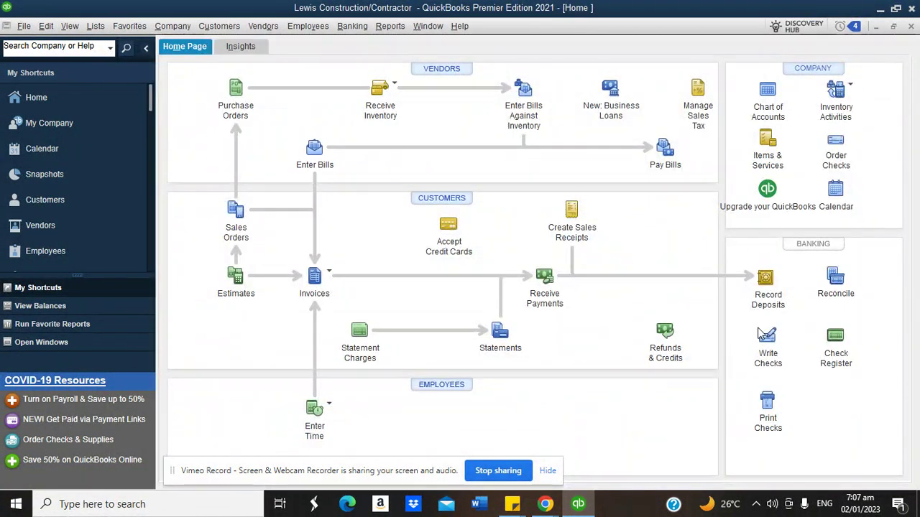
Start a new check and set Bank of Germany as the bank account it is drawn on
{"action": "left_click", "coordinate": [776, 348]}
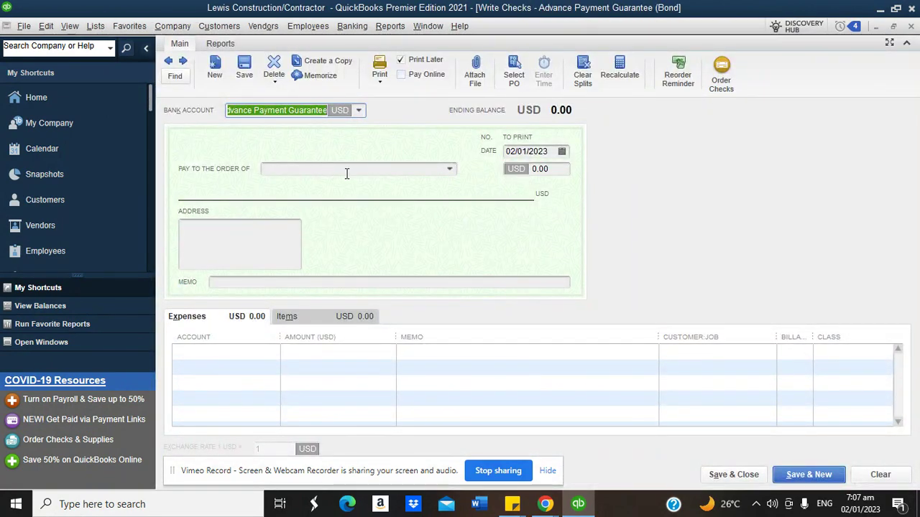
{"action": "left_click", "coordinate": [359, 112]}
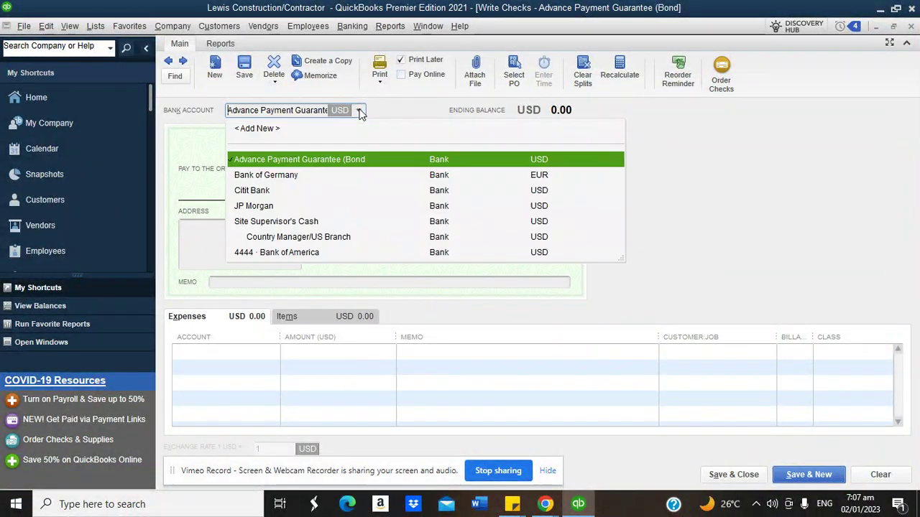
{"action": "left_click", "coordinate": [248, 176]}
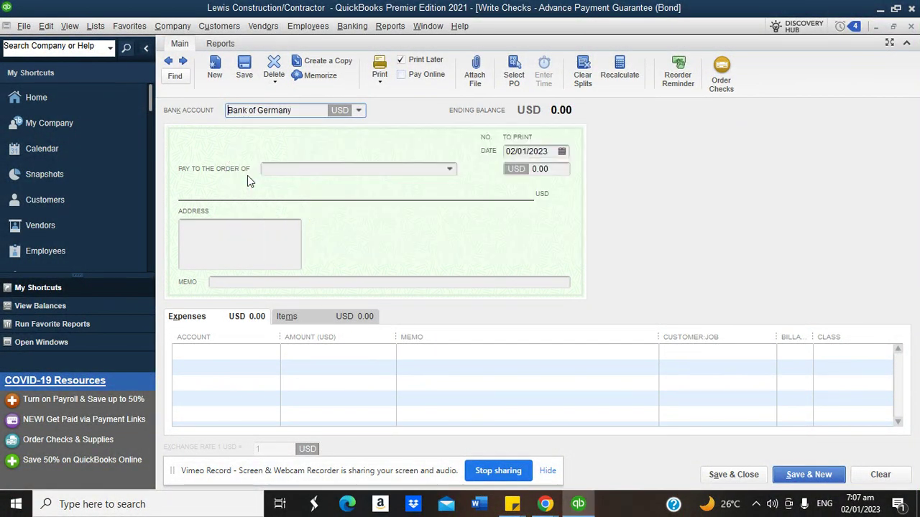
{"action": "left_click", "coordinate": [532, 234]}
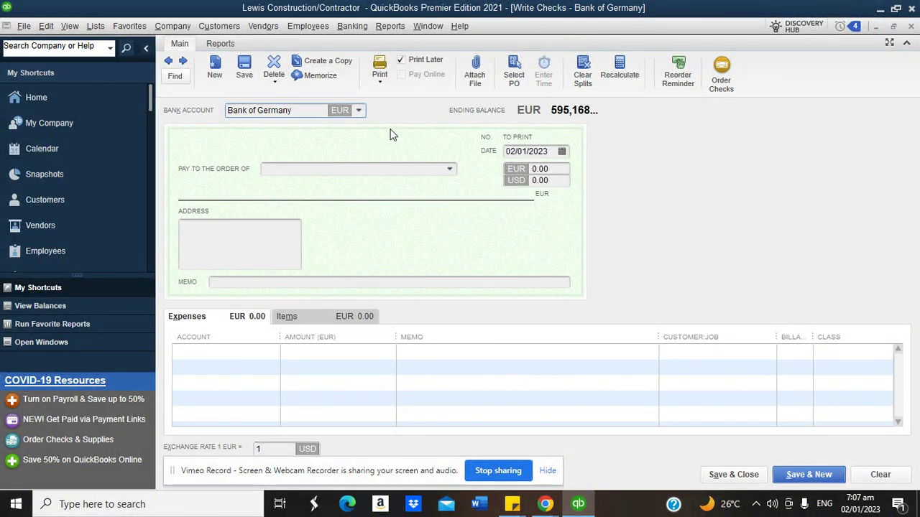
{"action": "left_click", "coordinate": [358, 111]}
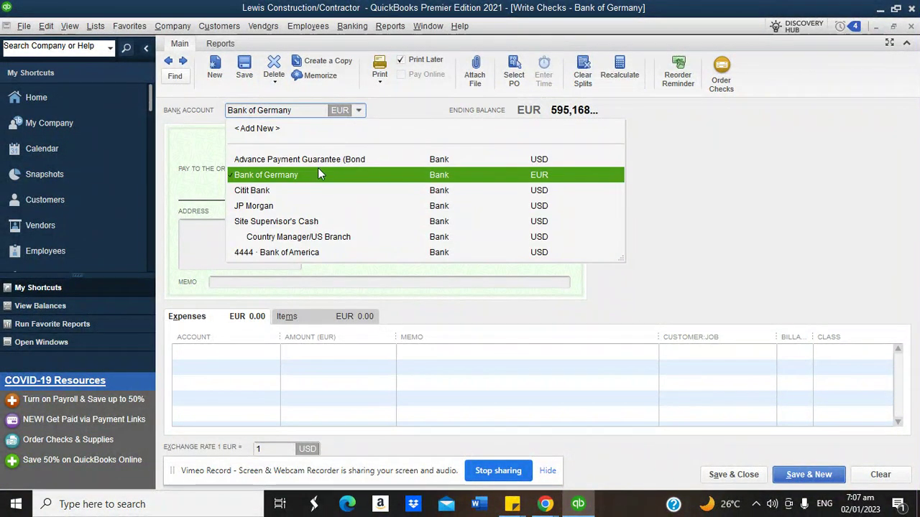
{"action": "left_click", "coordinate": [317, 175]}
{"action": "left_click", "coordinate": [358, 111]}
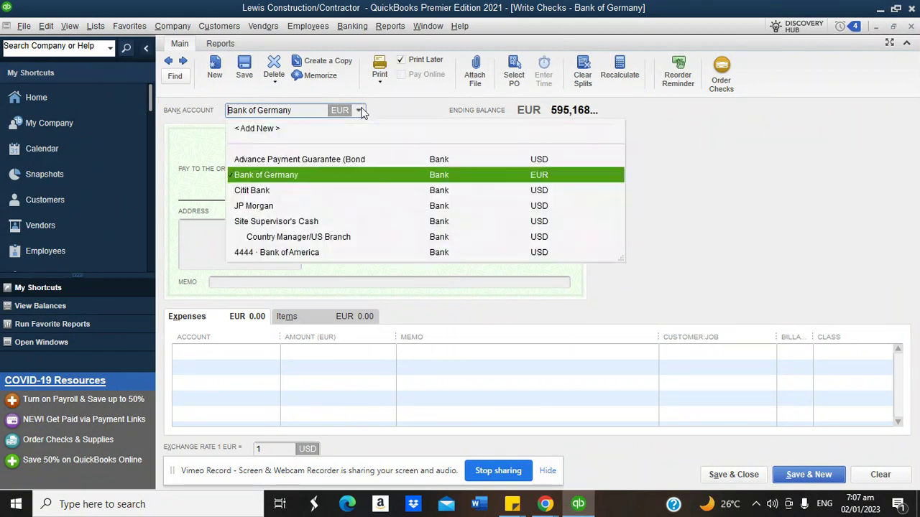
{"action": "left_click", "coordinate": [350, 175]}
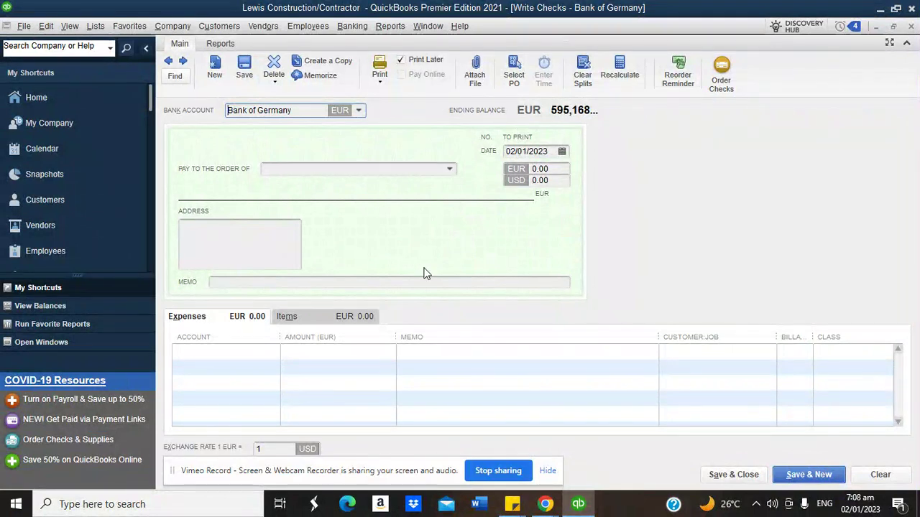
Assign the account 53600 Subcontractors Expense to the first expense line of the check
{"action": "left_click", "coordinate": [240, 363]}
{"action": "left_click", "coordinate": [271, 352]}
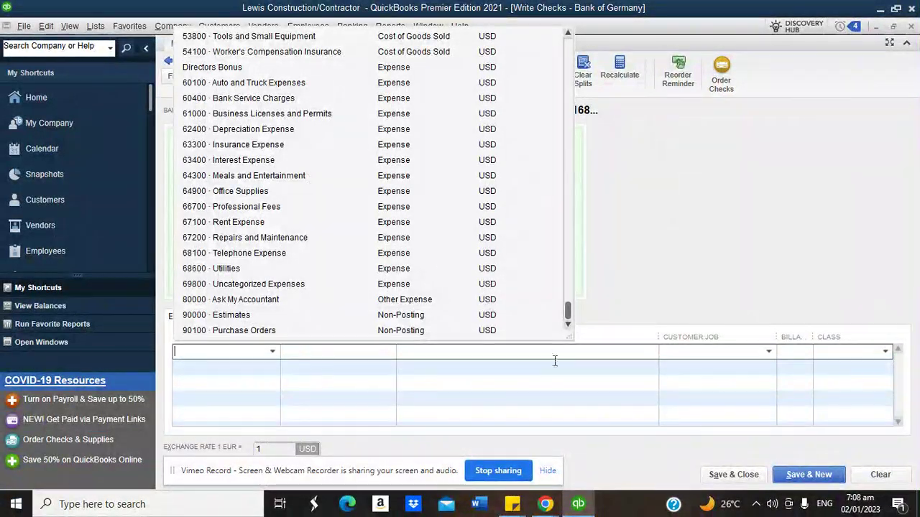
{"action": "left_click_drag", "start_coordinate": [569, 314], "coordinate": [566, 222]}
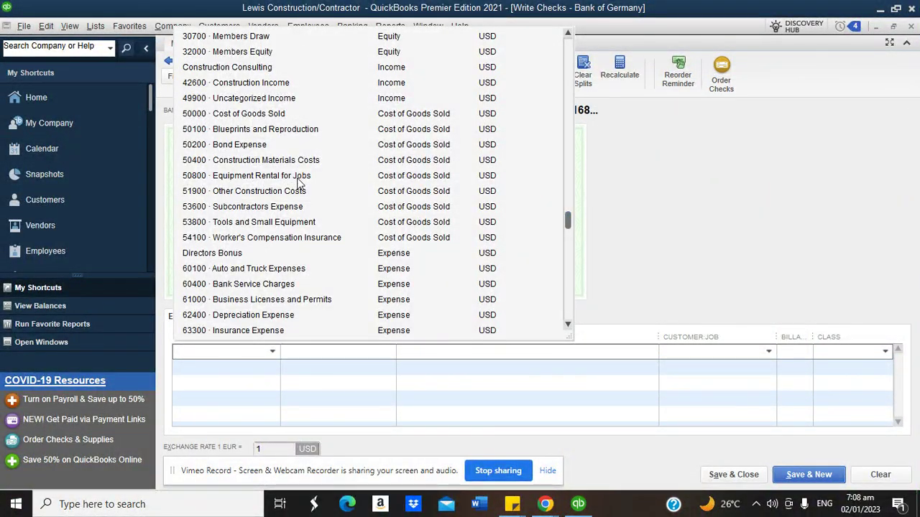
{"action": "left_click", "coordinate": [239, 213]}
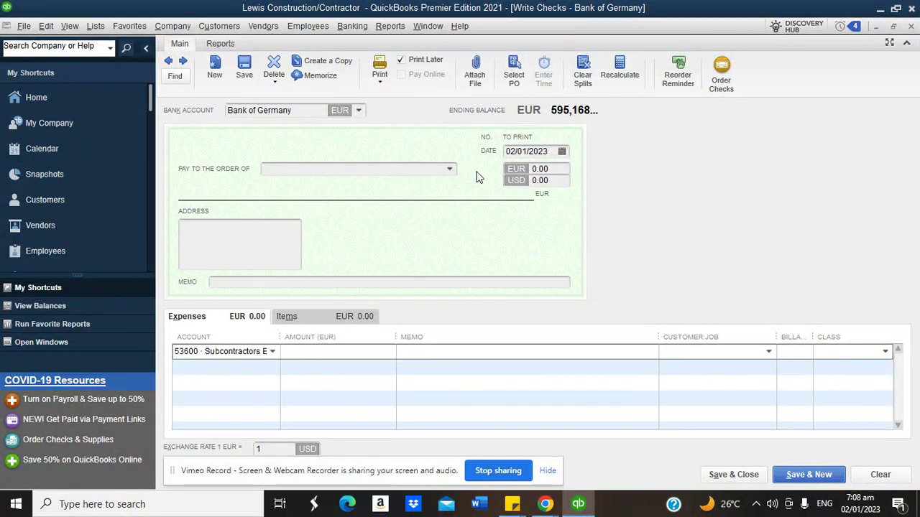
Review the available payees for the check, and close the check without recording it
{"action": "left_click", "coordinate": [448, 171]}
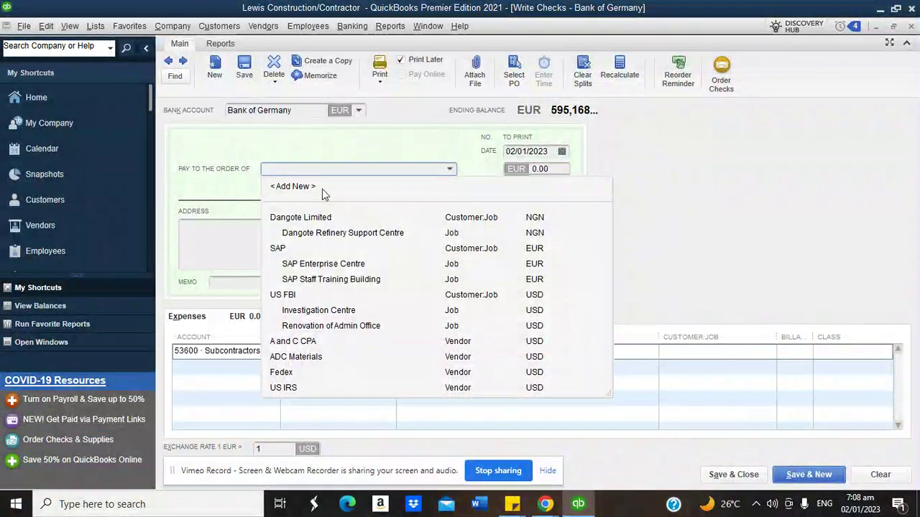
{"action": "left_click", "coordinate": [633, 177]}
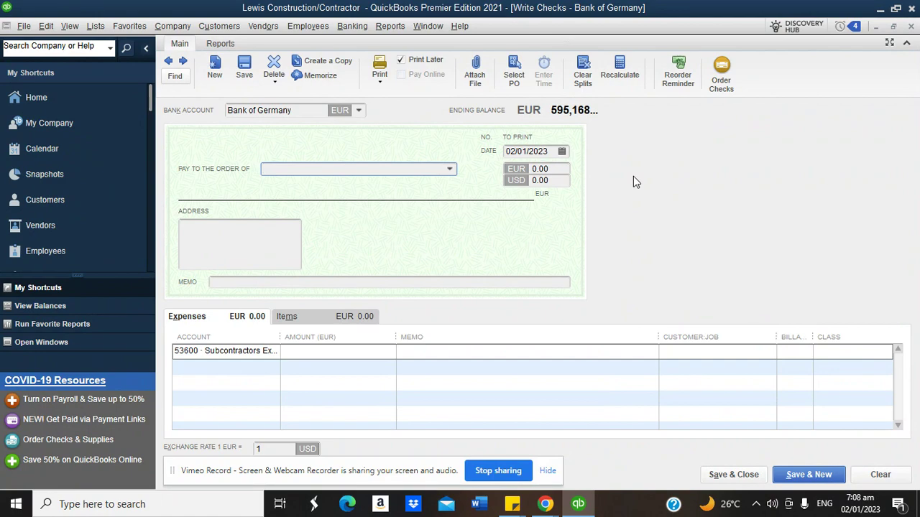
{"action": "left_click", "coordinate": [911, 28]}
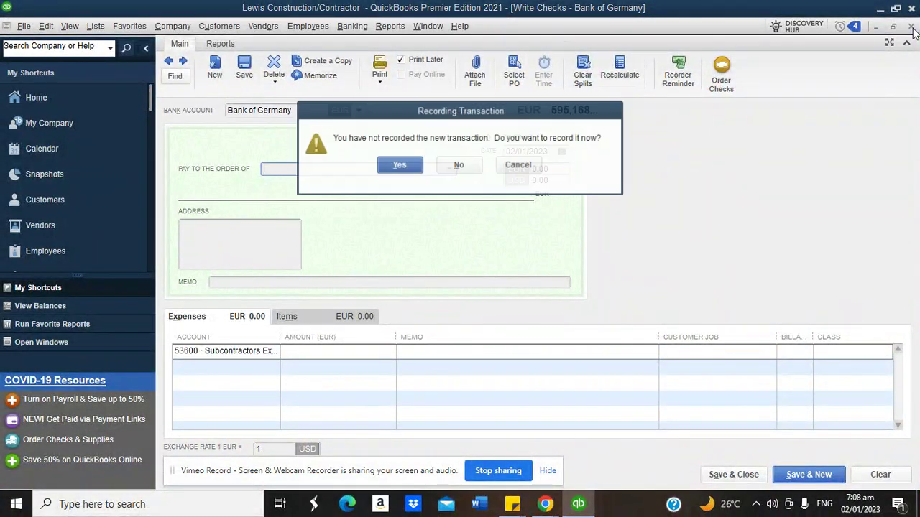
{"action": "left_click", "coordinate": [466, 170]}
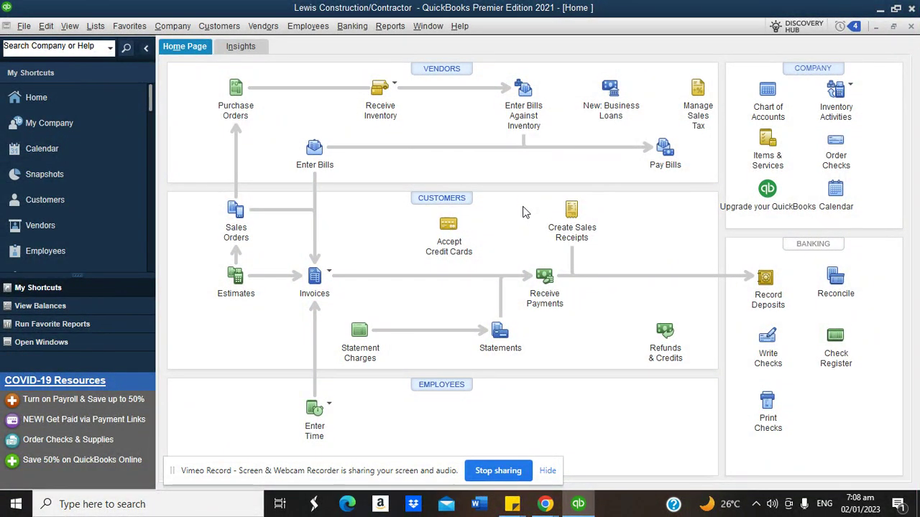
Start a new vendor bill and review the class choices for its first item line
{"action": "left_click", "coordinate": [545, 503]}
{"action": "left_click", "coordinate": [314, 147]}
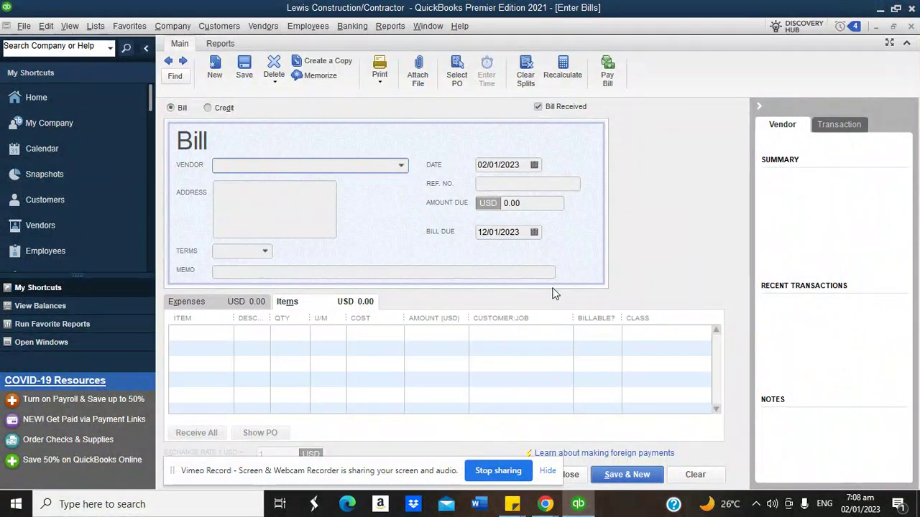
{"action": "left_click", "coordinate": [694, 338]}
{"action": "left_click", "coordinate": [703, 333]}
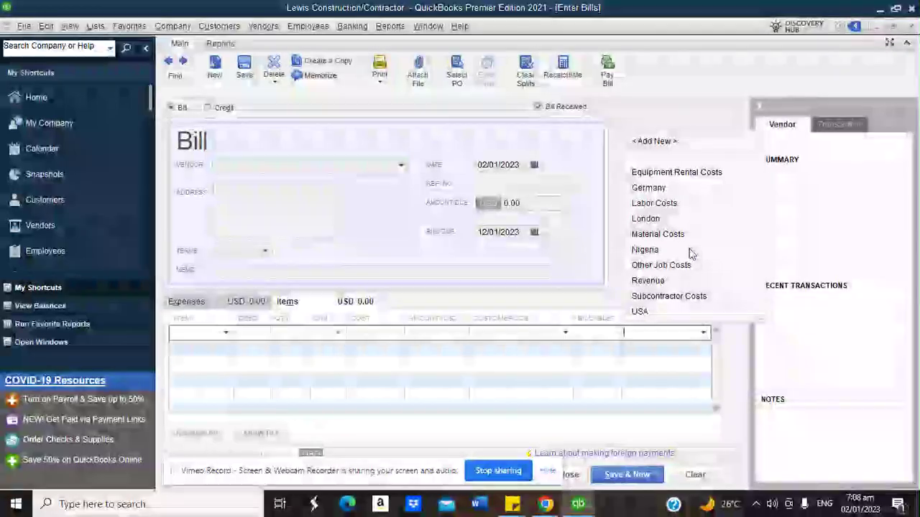
{"action": "left_click", "coordinate": [643, 119]}
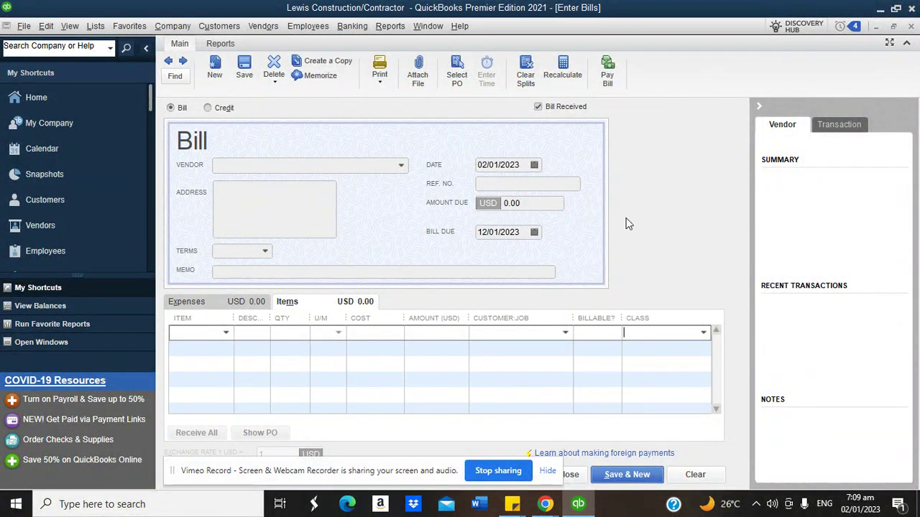
Switch to the online notepad in Chrome, check the content outline's remaining topics, and return to QuickBooks
{"action": "mouse_move", "coordinate": [551, 502]}
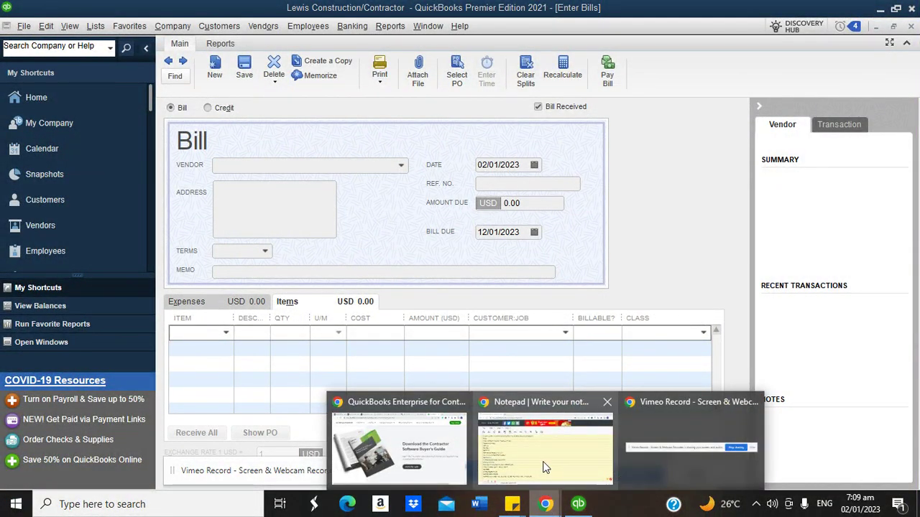
{"action": "left_click", "coordinate": [544, 453]}
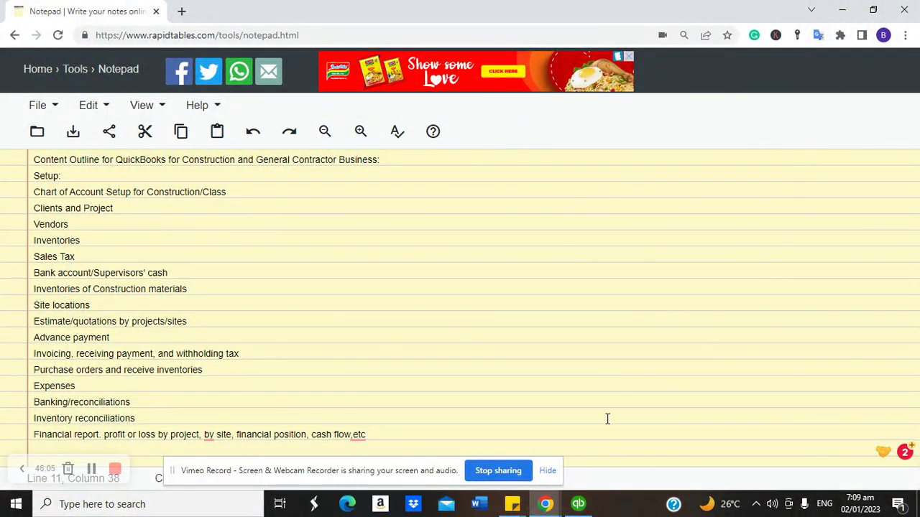
{"action": "left_click", "coordinate": [578, 504]}
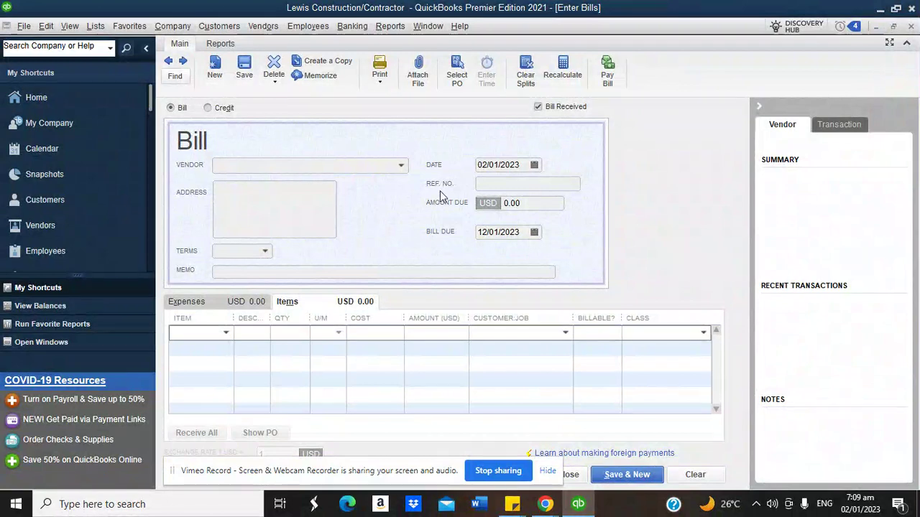
Review the Inventory Valuation Summary report, and open the Physical Inventory Worksheet to compare quantities on hand
{"action": "left_click", "coordinate": [376, 29]}
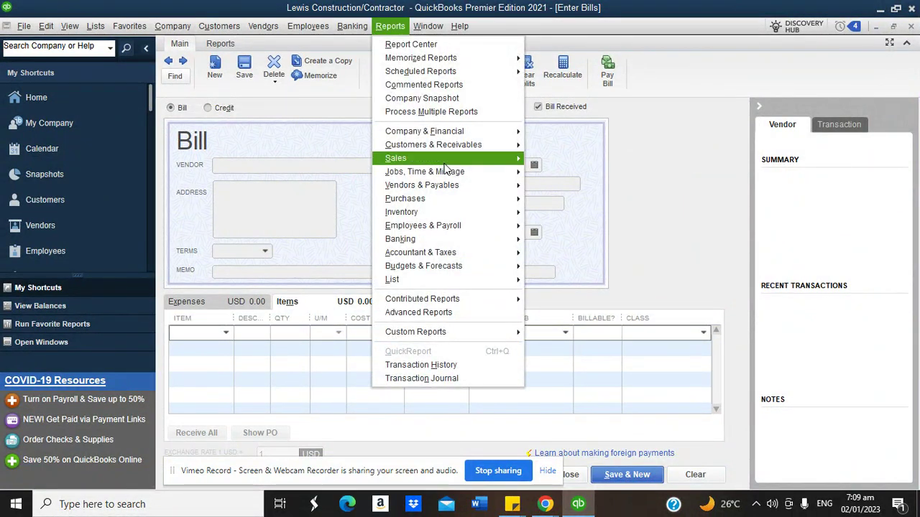
{"action": "mouse_move", "coordinate": [467, 211]}
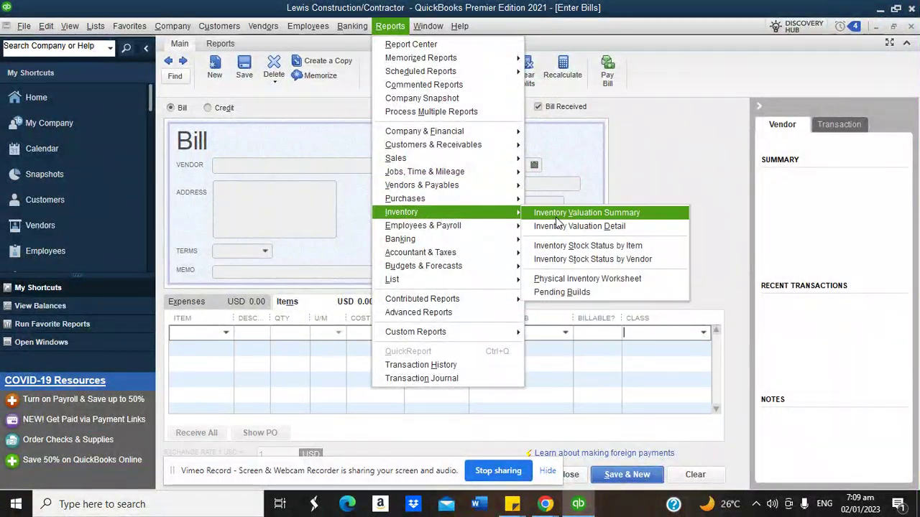
{"action": "left_click", "coordinate": [557, 217]}
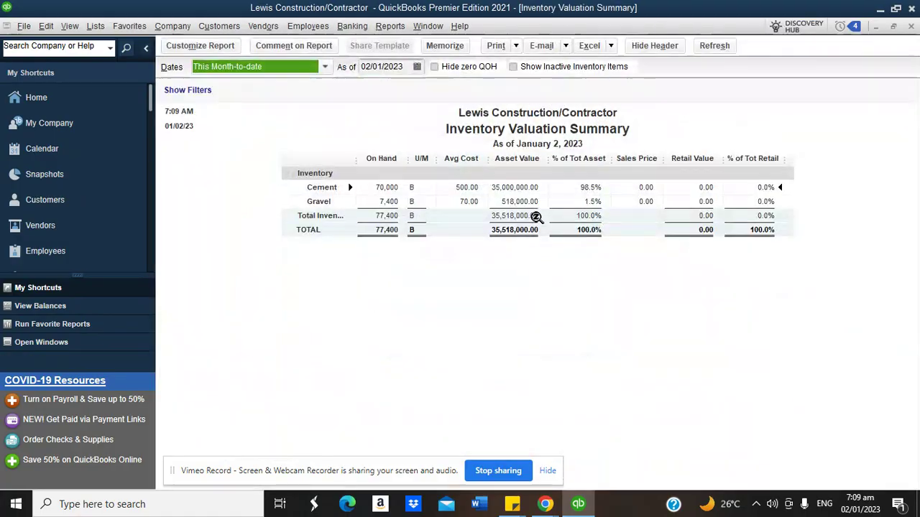
{"action": "left_click", "coordinate": [390, 26]}
{"action": "mouse_move", "coordinate": [433, 214]}
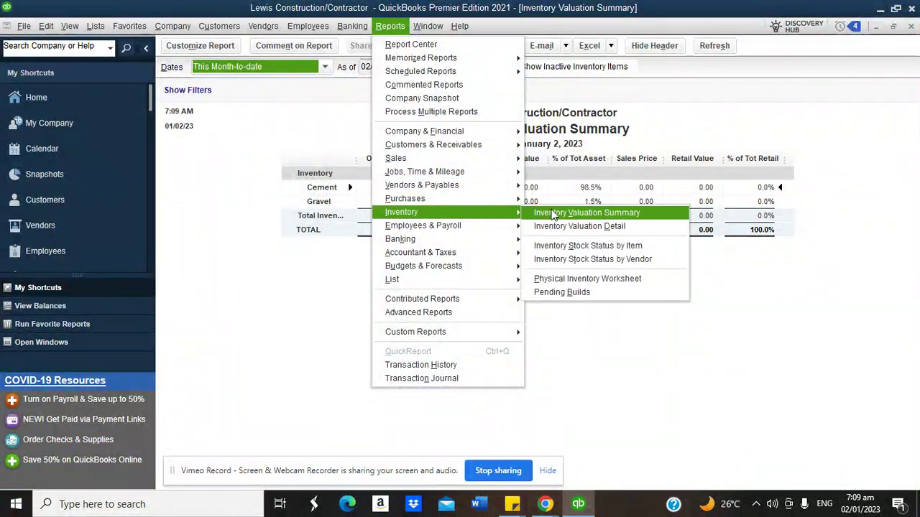
{"action": "left_click", "coordinate": [571, 282]}
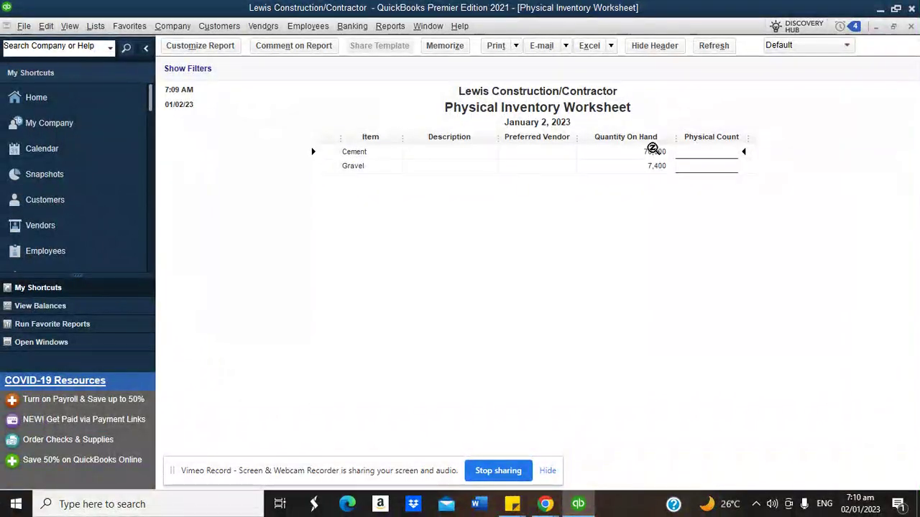
Start an inventory quantity adjustment and select Cement as the item on its first line
{"action": "left_click", "coordinate": [72, 94]}
{"action": "left_click", "coordinate": [847, 97]}
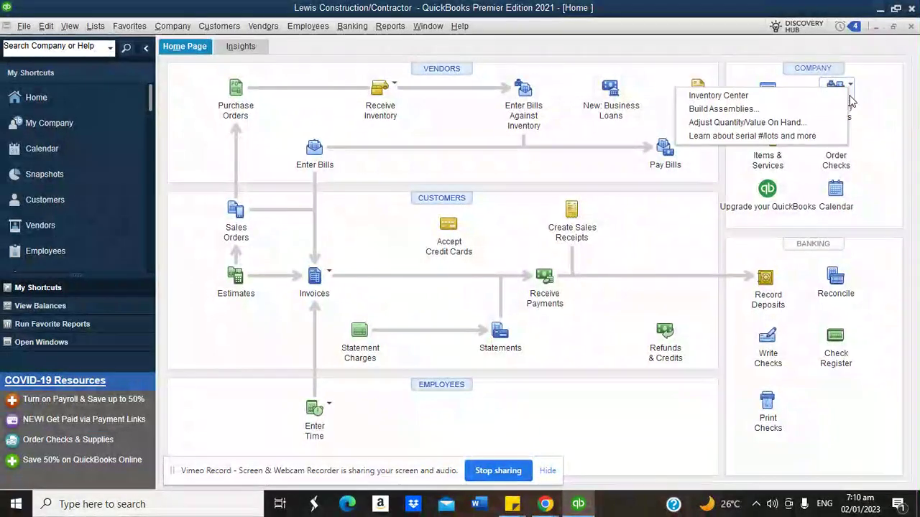
{"action": "left_click", "coordinate": [753, 124]}
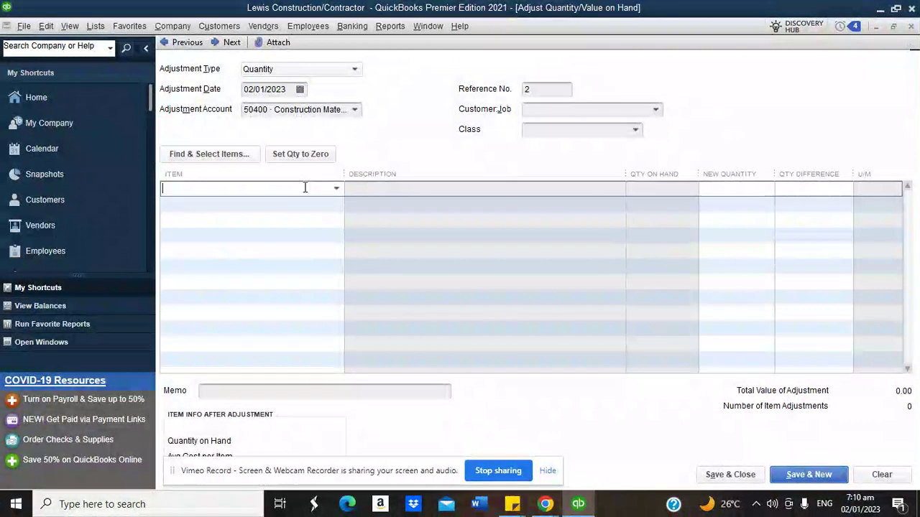
{"action": "left_click", "coordinate": [306, 189]}
{"action": "left_click", "coordinate": [337, 188]}
{"action": "left_click", "coordinate": [220, 240]}
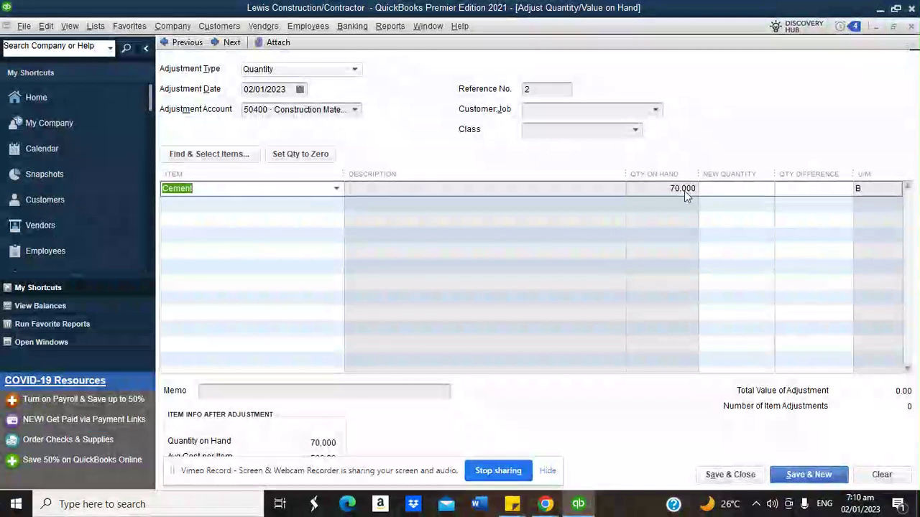
Set the new quantity of Cement to 65,000, and save and close the inventory adjustment
{"action": "left_click", "coordinate": [743, 190]}
{"action": "type", "text": "65000"}
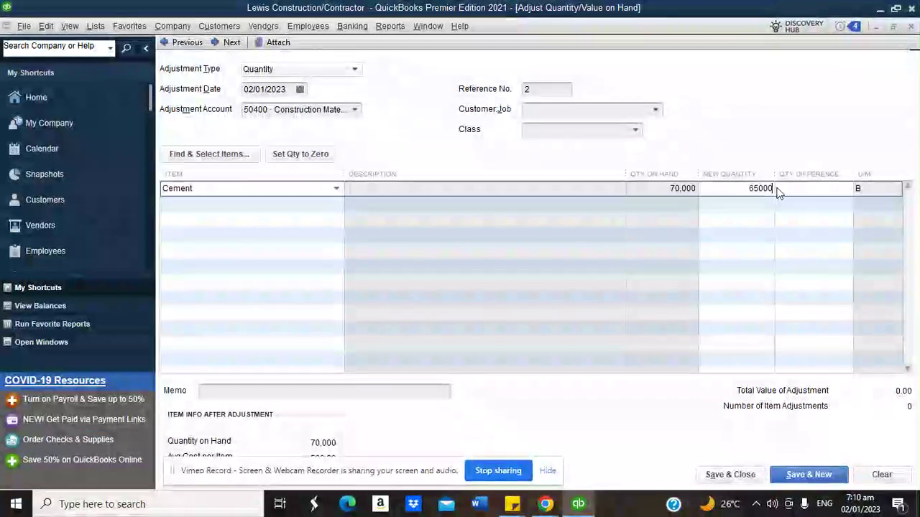
{"action": "key", "text": "Tab"}
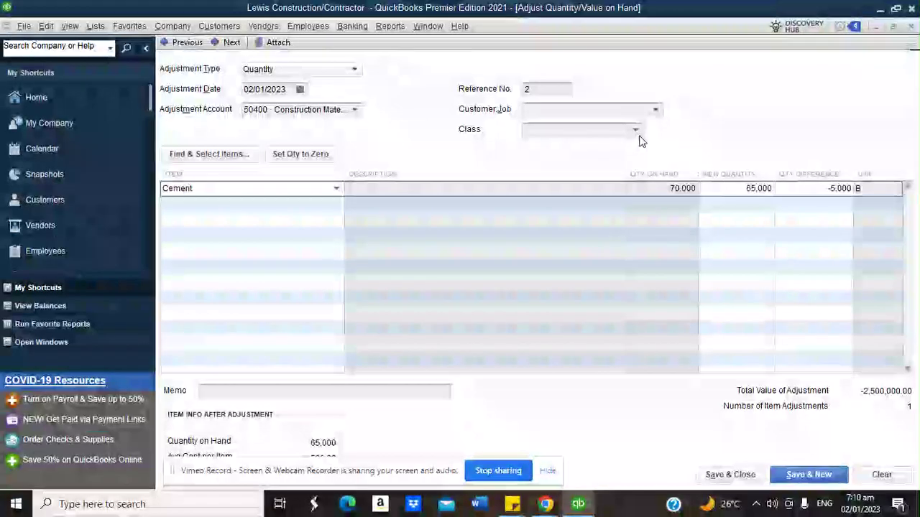
{"action": "left_click", "coordinate": [731, 474]}
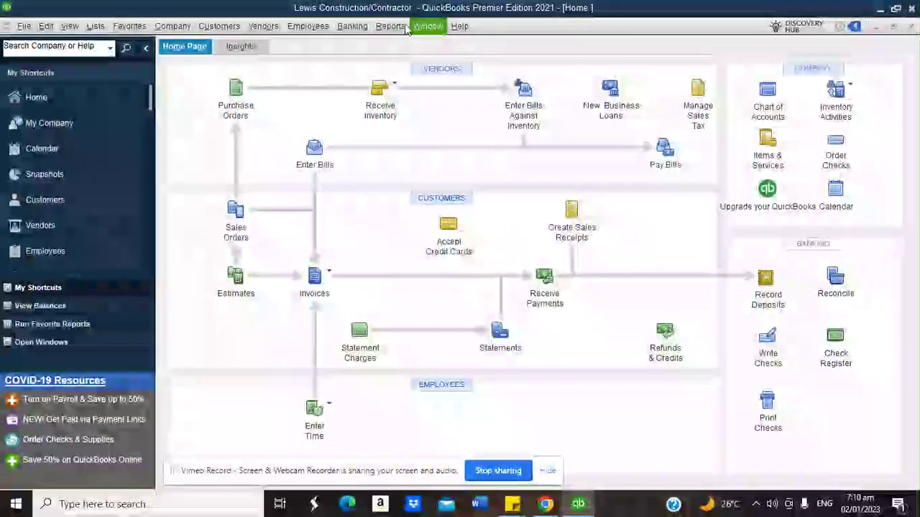
Run the Physical Inventory Worksheet again to check the adjusted Cement quantity
{"action": "left_click", "coordinate": [390, 26]}
{"action": "mouse_move", "coordinate": [438, 215]}
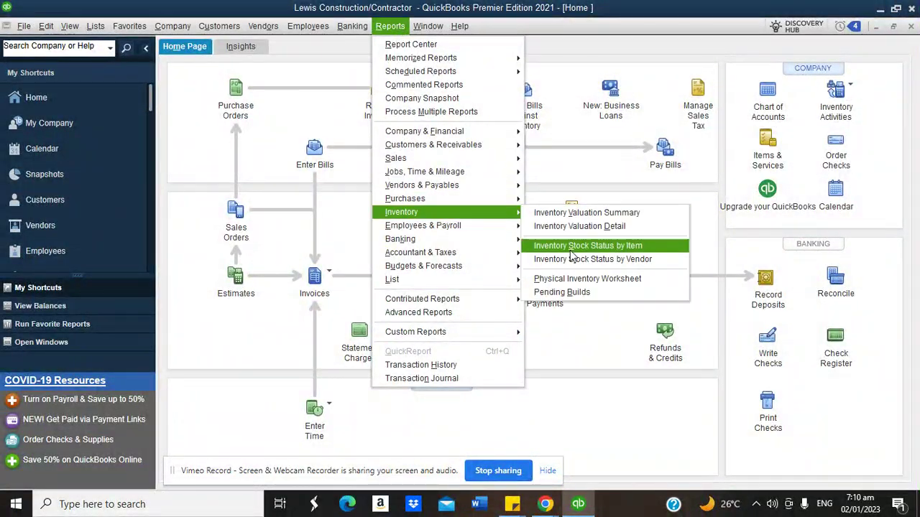
{"action": "left_click", "coordinate": [573, 279]}
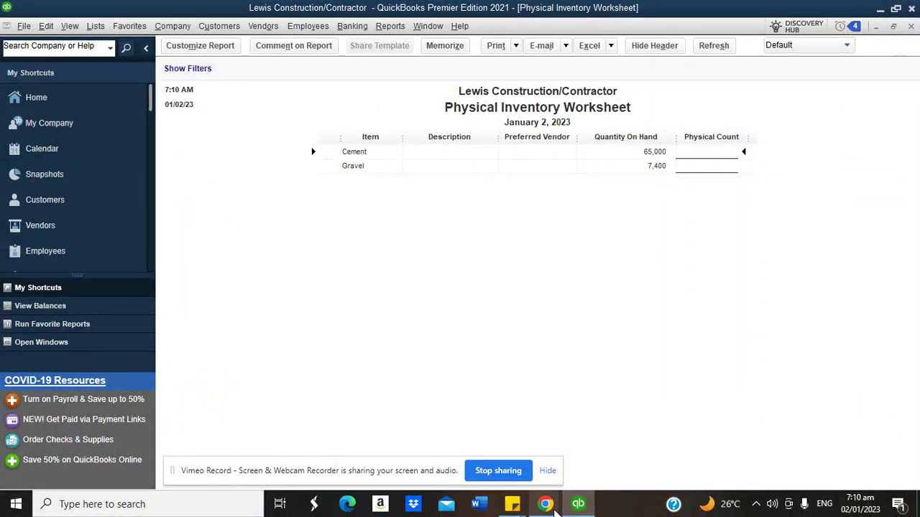
{"action": "mouse_move", "coordinate": [546, 503]}
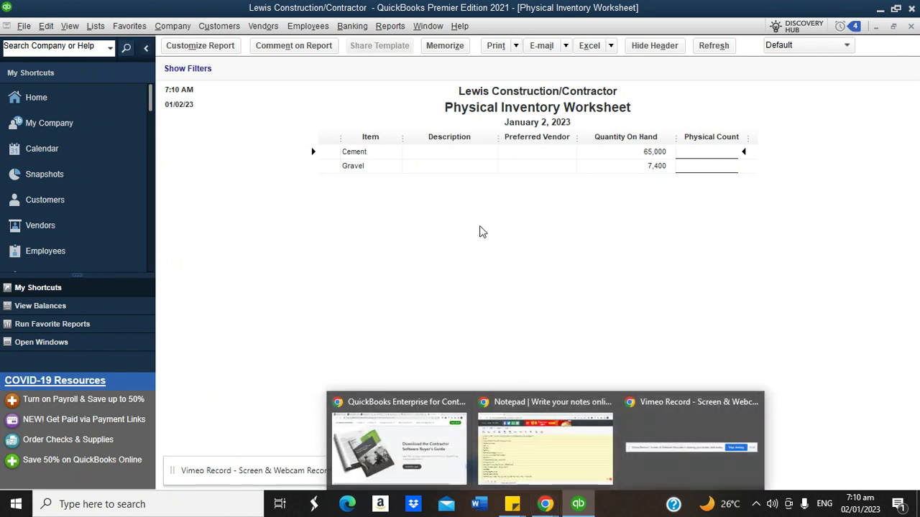
Review the account reconciliation setup and its ending balance field, and close it without reconciling
{"action": "left_click", "coordinate": [64, 106]}
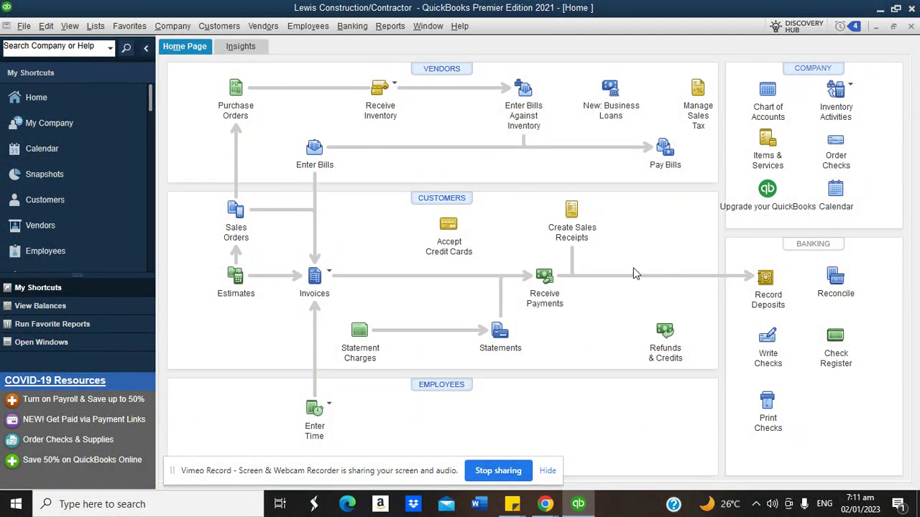
{"action": "left_click", "coordinate": [835, 280]}
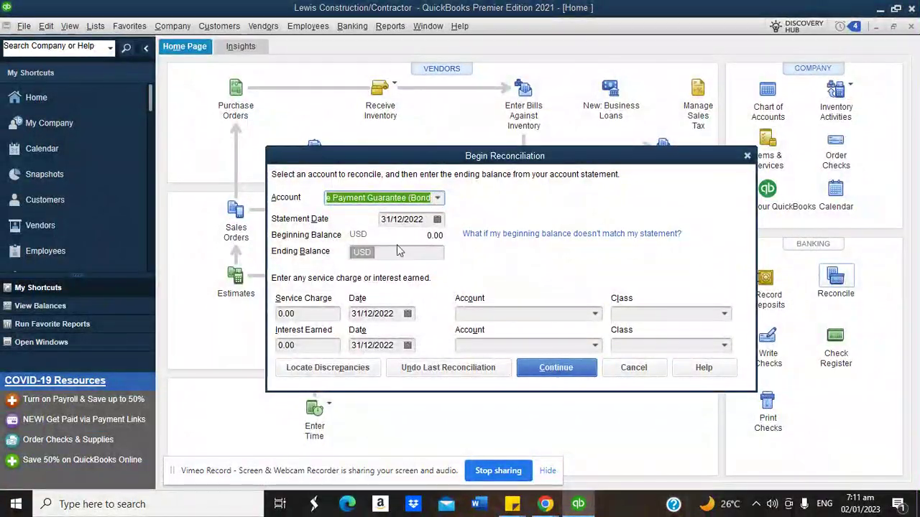
{"action": "left_click", "coordinate": [397, 252]}
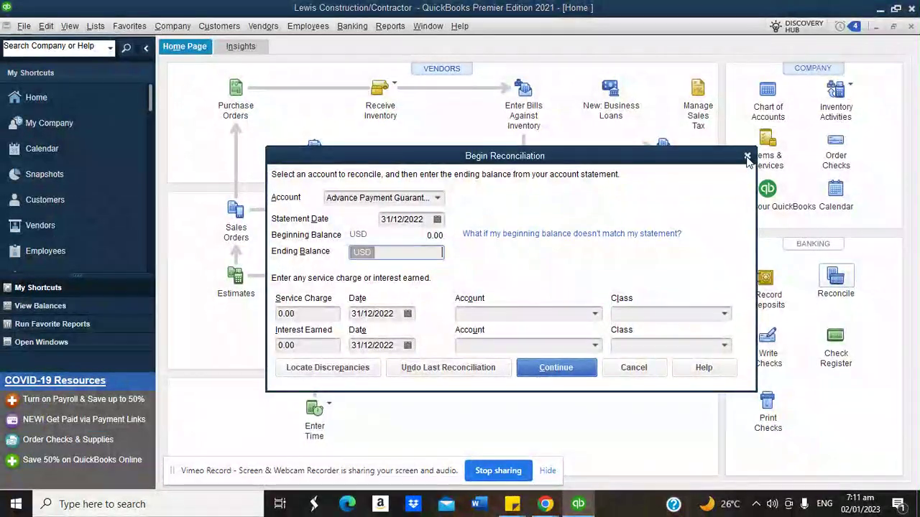
{"action": "left_click", "coordinate": [747, 156]}
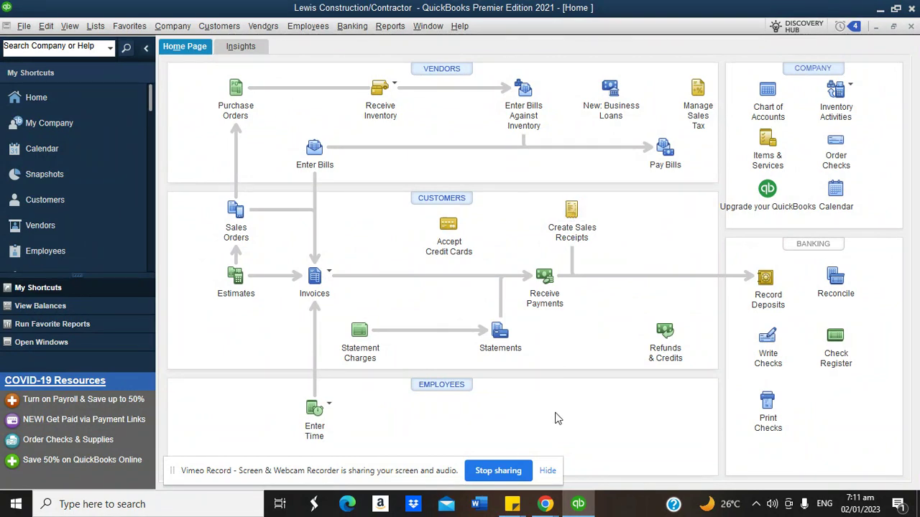
Check the financial report topics in the notepad outline in Chrome, and return to QuickBooks
{"action": "mouse_move", "coordinate": [547, 508]}
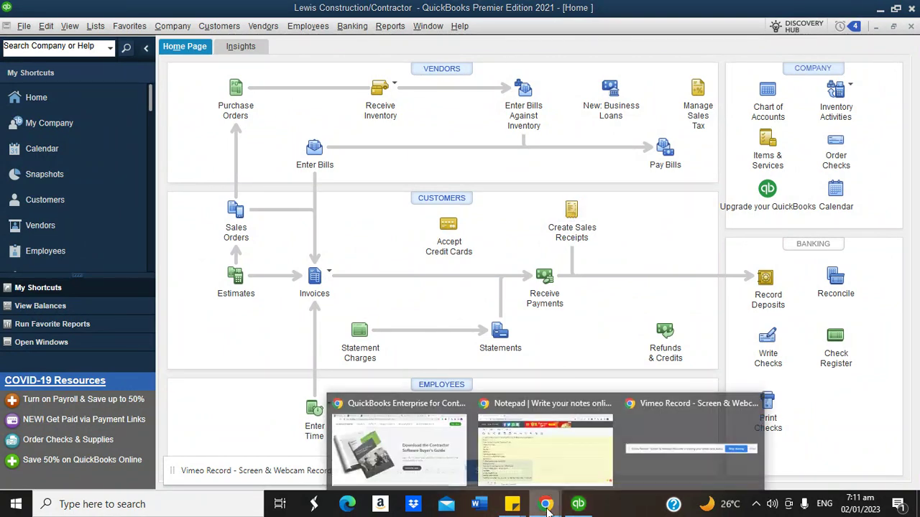
{"action": "left_click", "coordinate": [551, 443]}
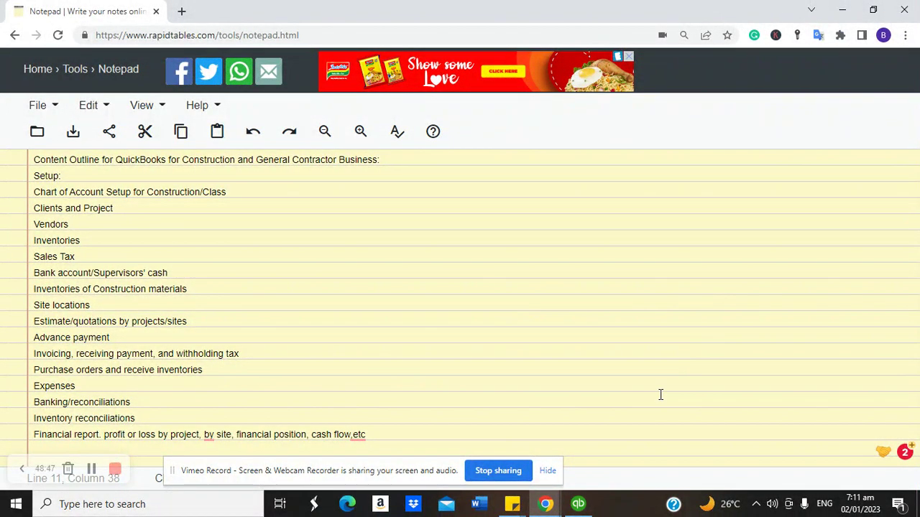
{"action": "left_click", "coordinate": [594, 509]}
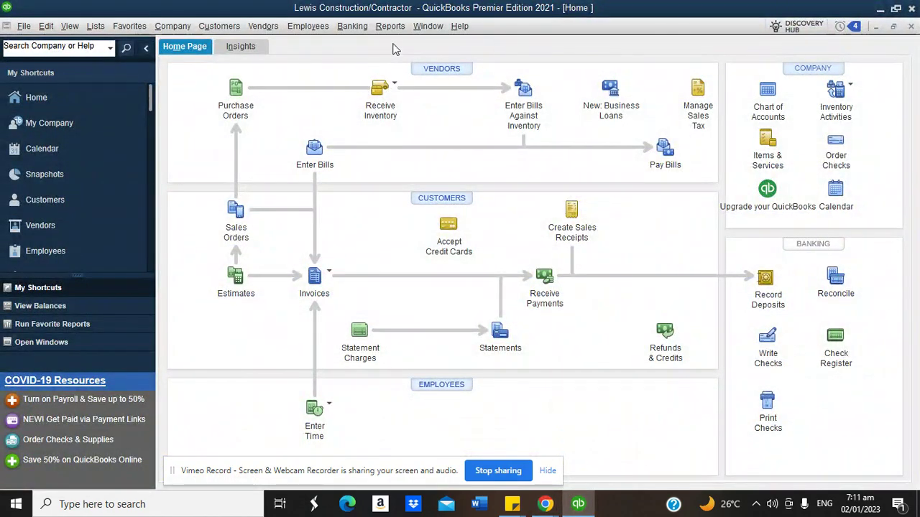
Run the Profit & Loss by Job report and widen only the SAP Enterprise Centre column to show its full name
{"action": "left_click", "coordinate": [381, 30]}
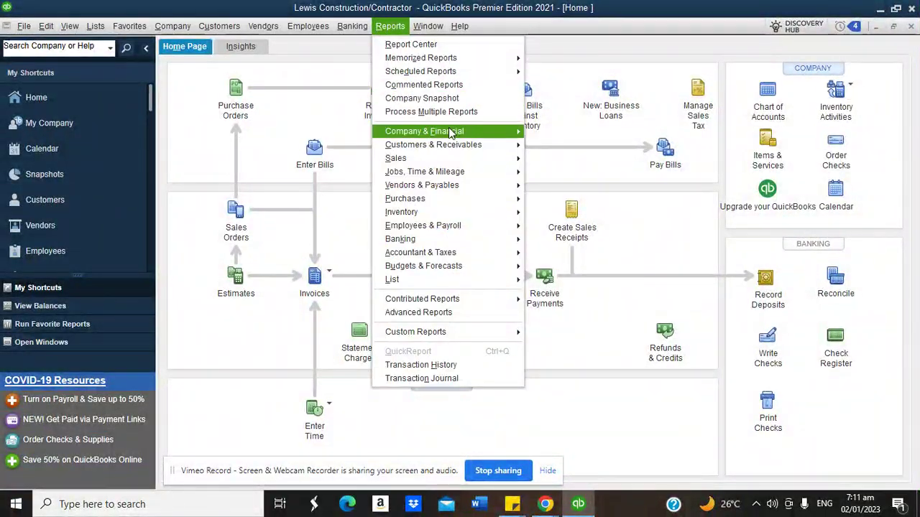
{"action": "mouse_move", "coordinate": [450, 133]}
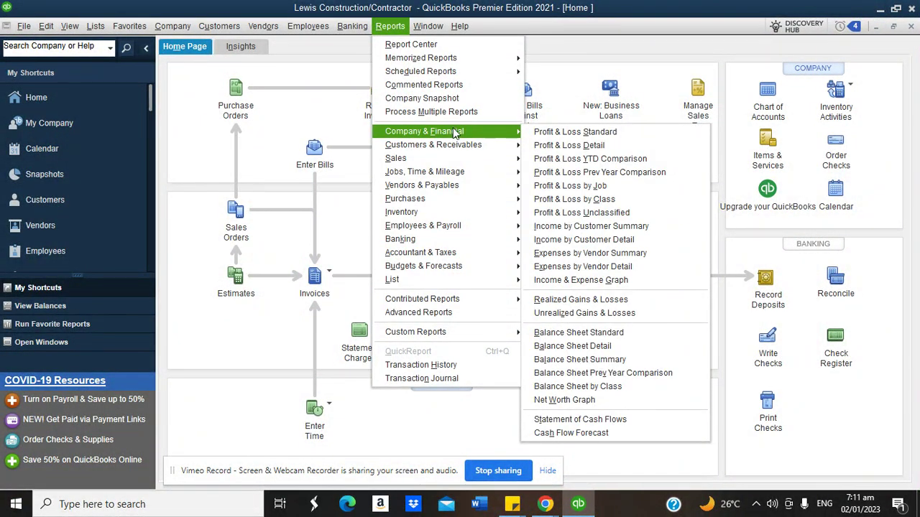
{"action": "left_click", "coordinate": [588, 186]}
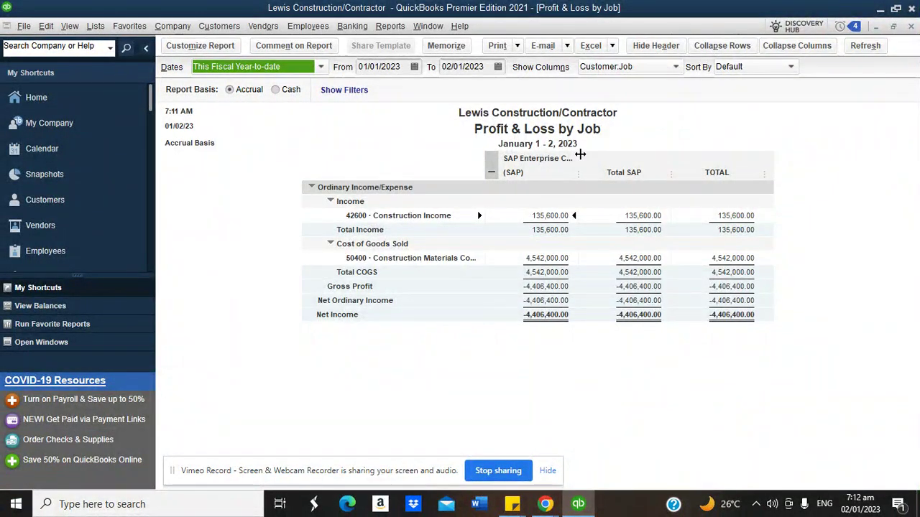
{"action": "left_click_drag", "start_coordinate": [579, 154], "coordinate": [644, 152]}
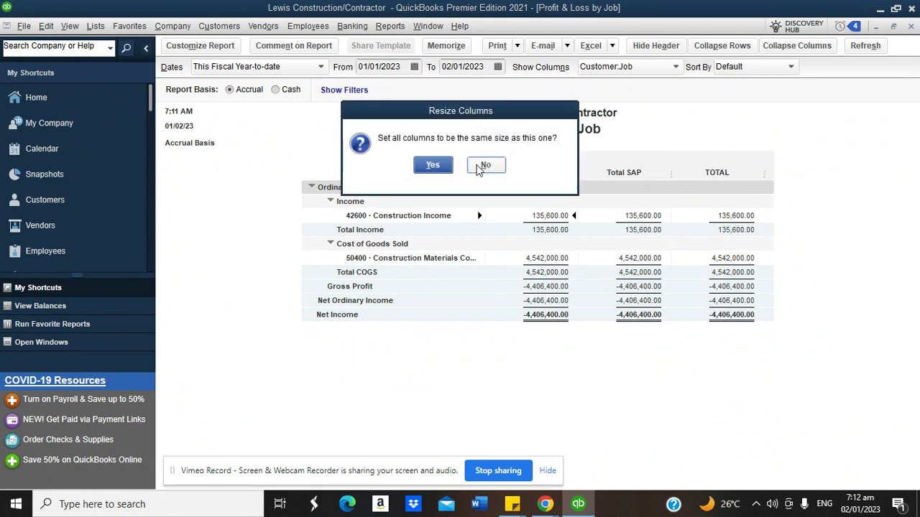
{"action": "left_click", "coordinate": [484, 165]}
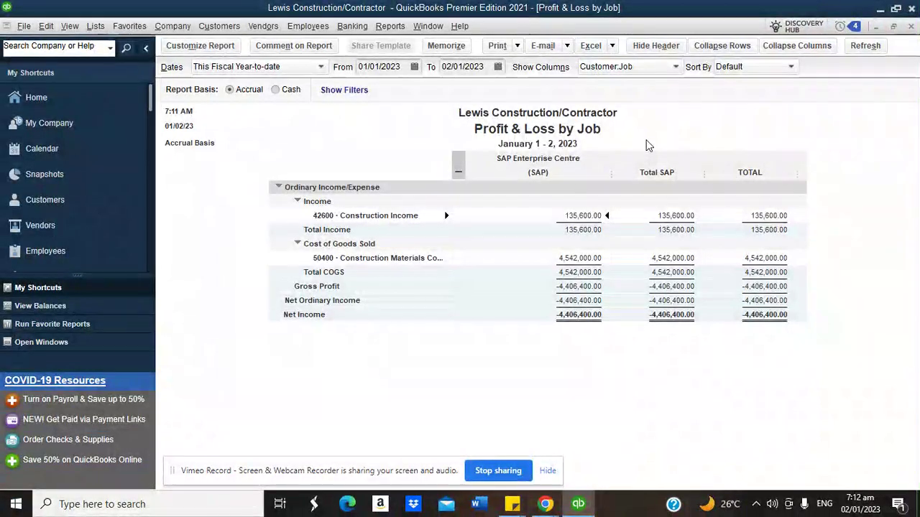
Run the Profit & Loss by Class report to examine income and costs by site
{"action": "left_click", "coordinate": [391, 26]}
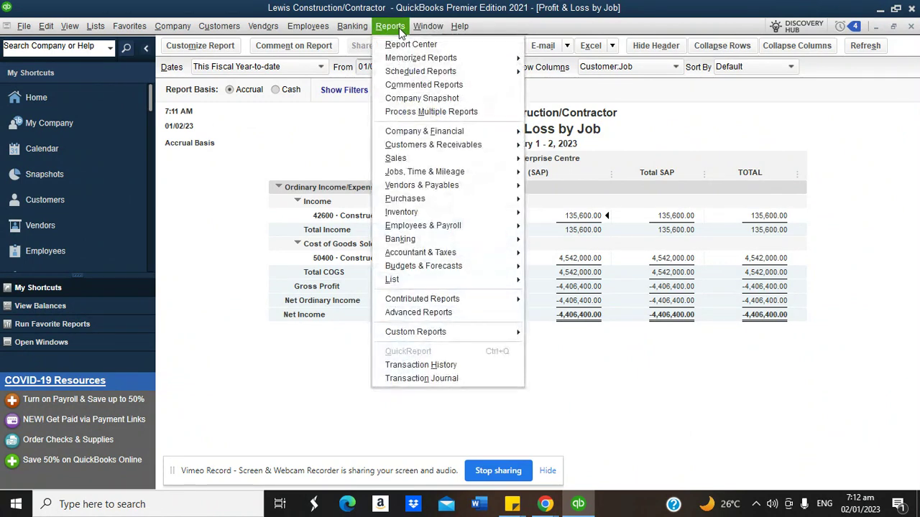
{"action": "mouse_move", "coordinate": [445, 132]}
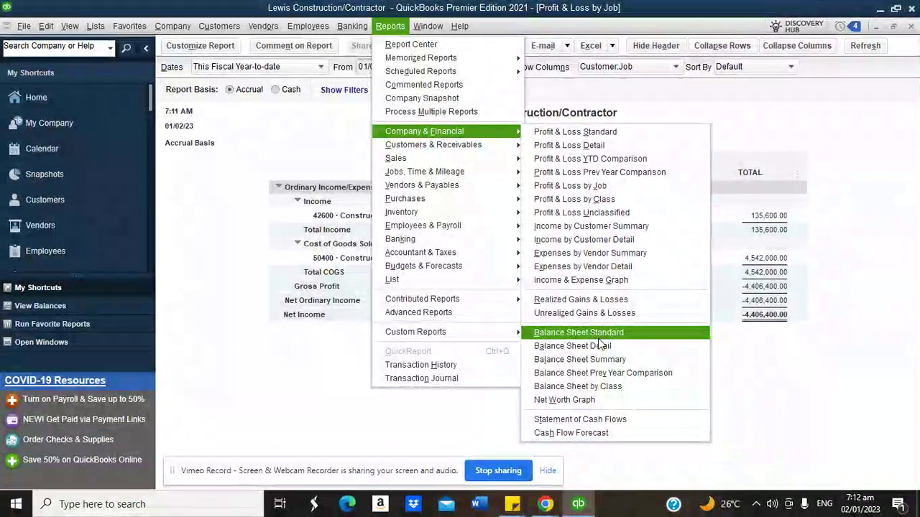
{"action": "left_click", "coordinate": [594, 201]}
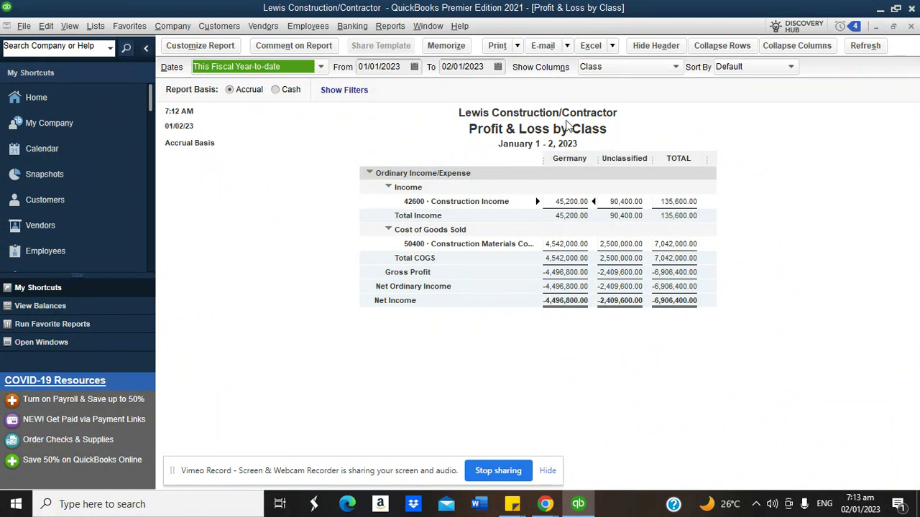
Run the Balance Sheet Standard report and examine its assets and liabilities sections
{"action": "left_click", "coordinate": [390, 25]}
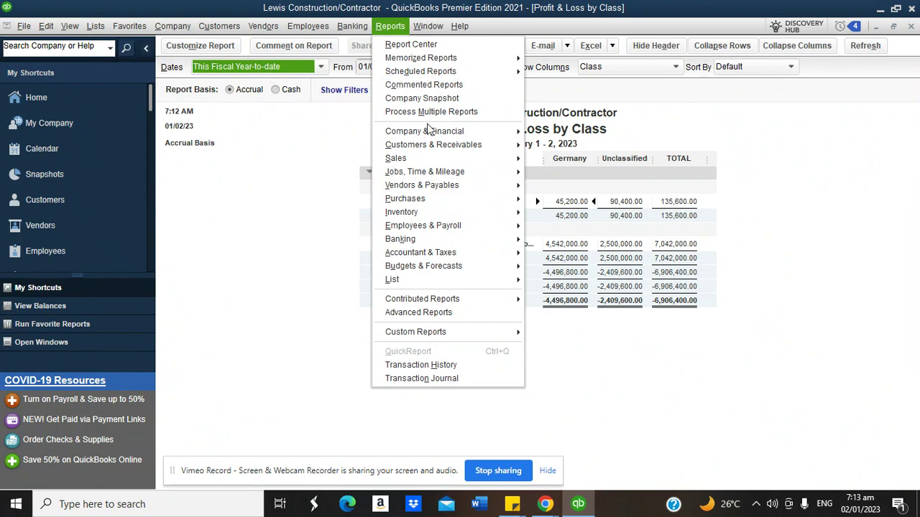
{"action": "mouse_move", "coordinate": [429, 131]}
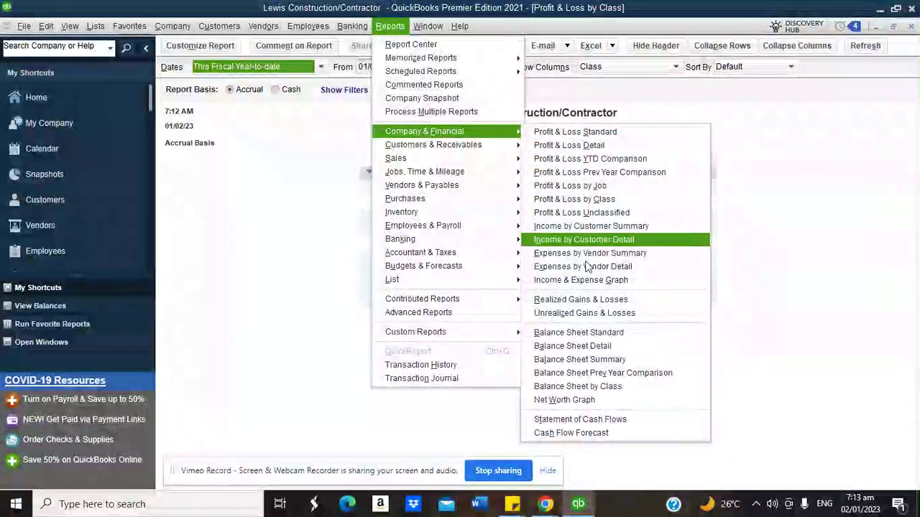
{"action": "left_click", "coordinate": [582, 335]}
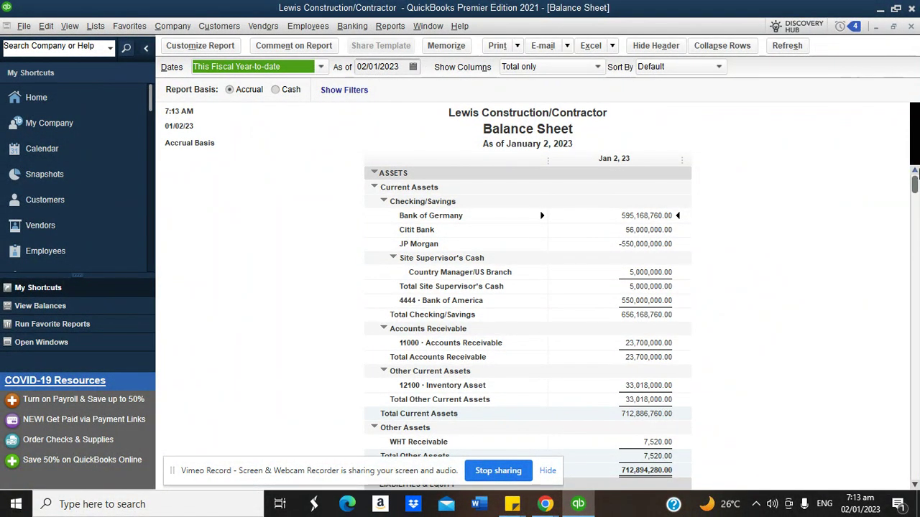
{"action": "left_click_drag", "start_coordinate": [914, 176], "coordinate": [899, 205]}
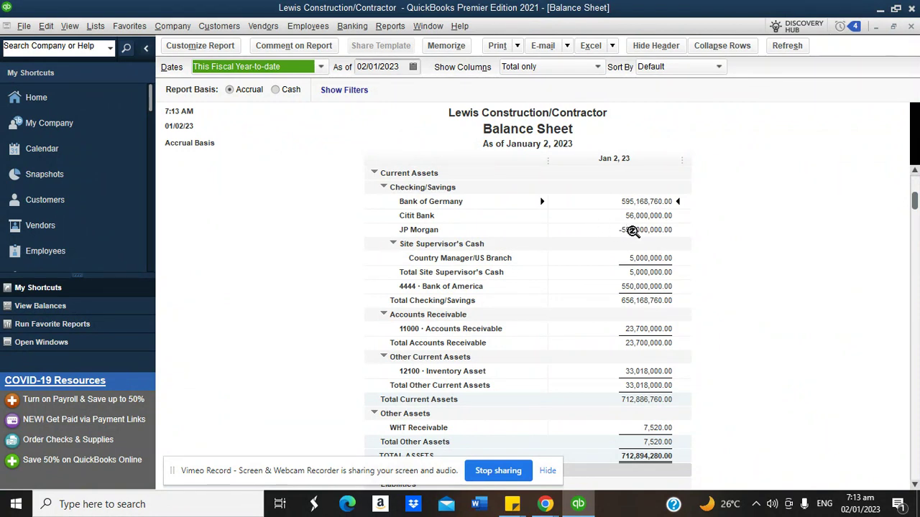
{"action": "left_click_drag", "start_coordinate": [914, 201], "coordinate": [914, 392]}
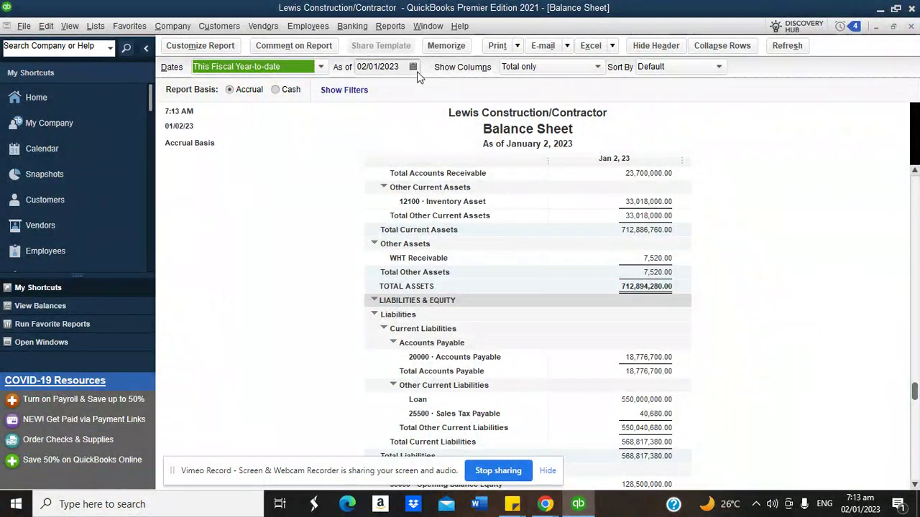
Run the Statement of Cash Flows report to examine operating and investing activities
{"action": "left_click", "coordinate": [383, 33]}
{"action": "mouse_move", "coordinate": [446, 131]}
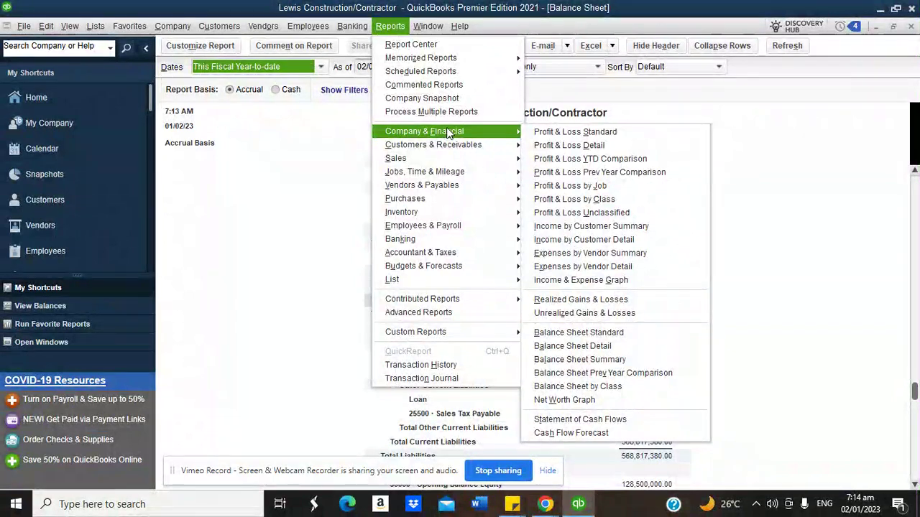
{"action": "left_click", "coordinate": [594, 422]}
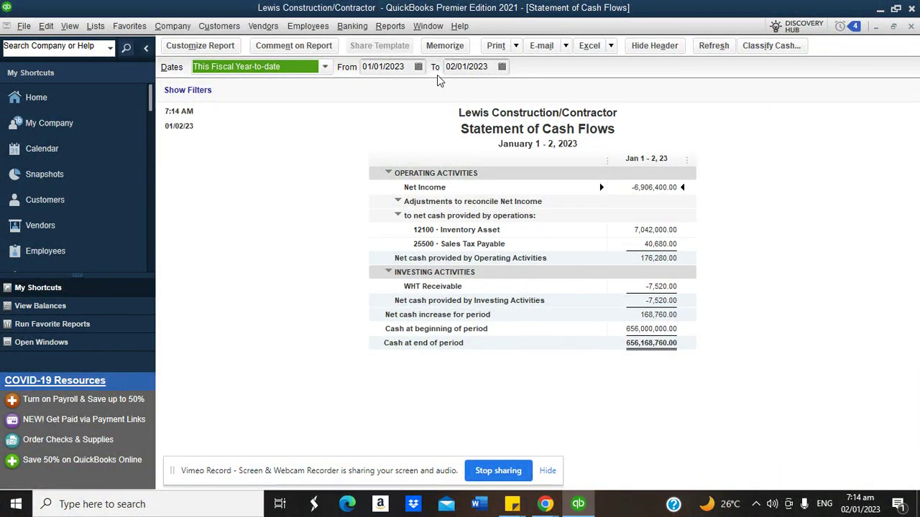
Run the Trial Balance report from the accountant reports and set its date range to All
{"action": "left_click", "coordinate": [391, 26]}
{"action": "mouse_move", "coordinate": [444, 152]}
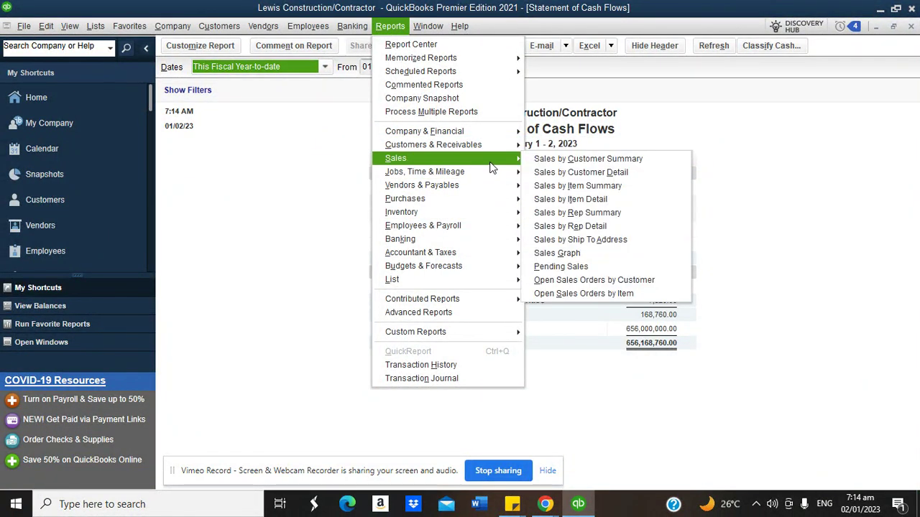
{"action": "mouse_move", "coordinate": [496, 212]}
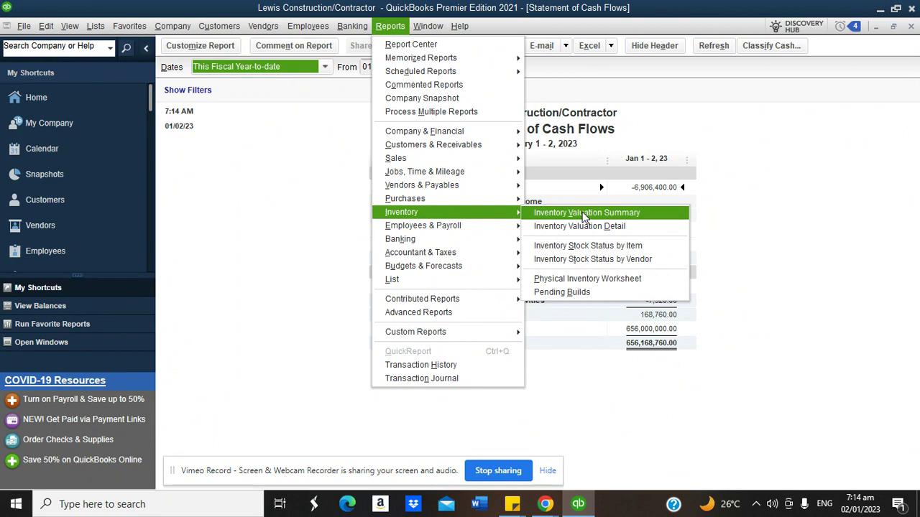
{"action": "mouse_move", "coordinate": [510, 240]}
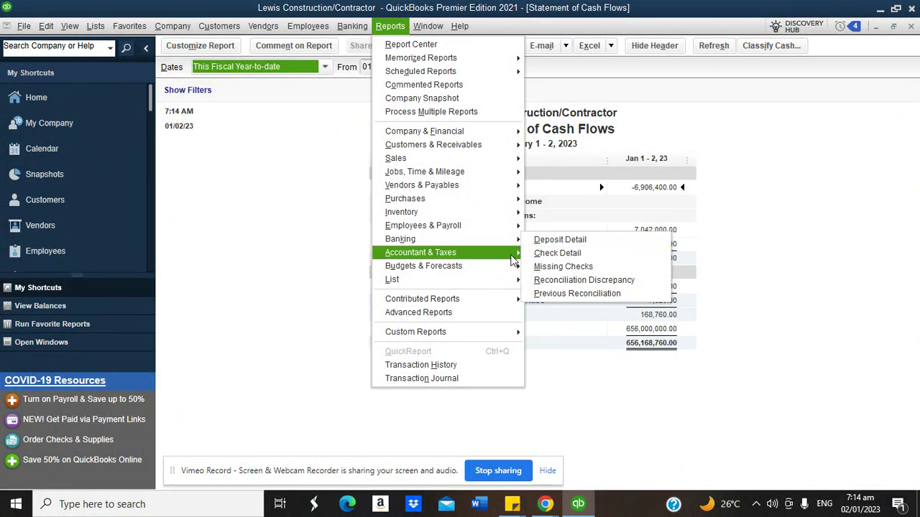
{"action": "mouse_move", "coordinate": [511, 256]}
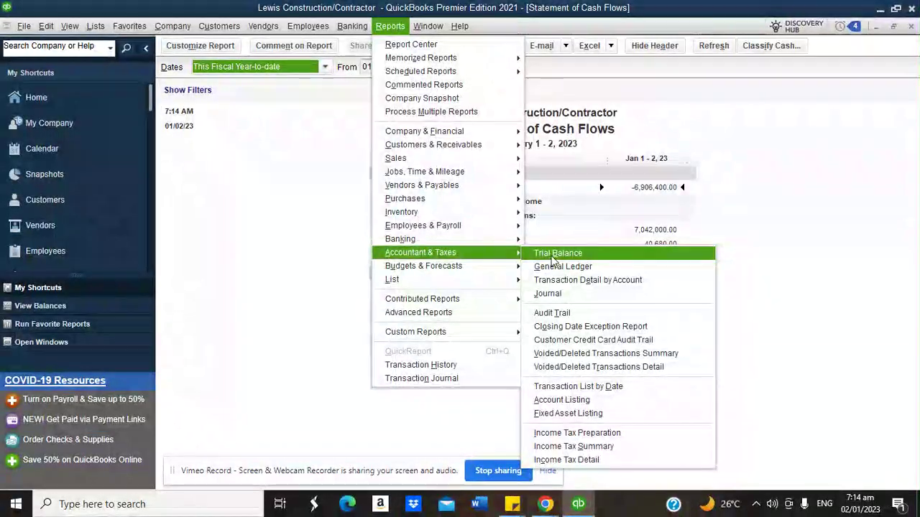
{"action": "left_click", "coordinate": [559, 252]}
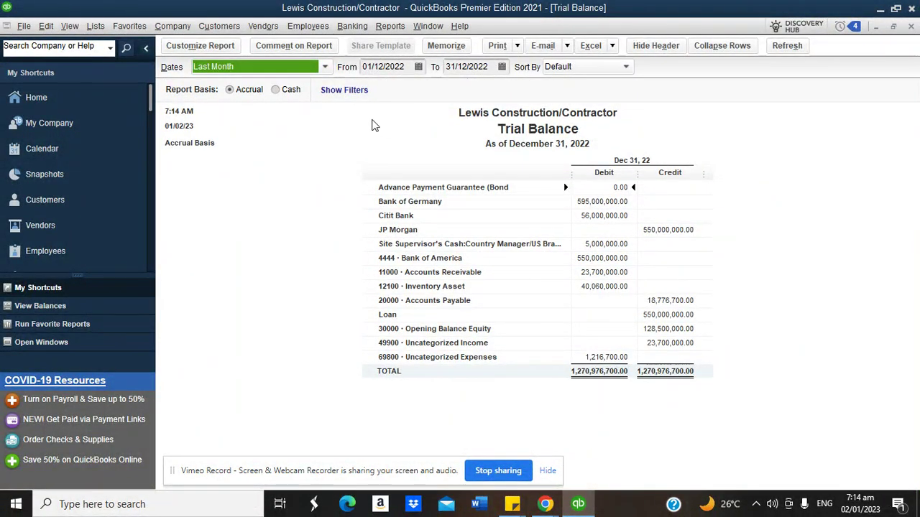
{"action": "left_click", "coordinate": [324, 67]}
{"action": "scroll", "coordinate": [334, 97], "scroll_direction": "up", "scroll_amount": 3}
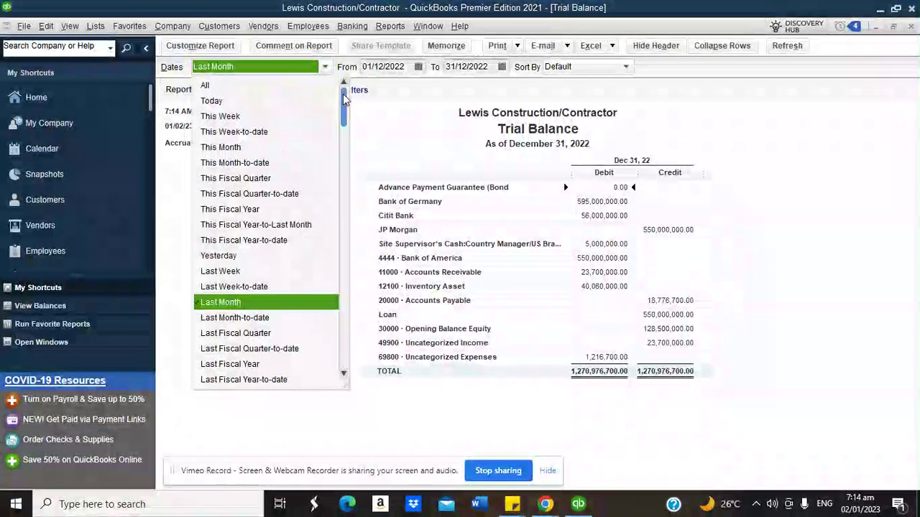
{"action": "left_click", "coordinate": [298, 86]}
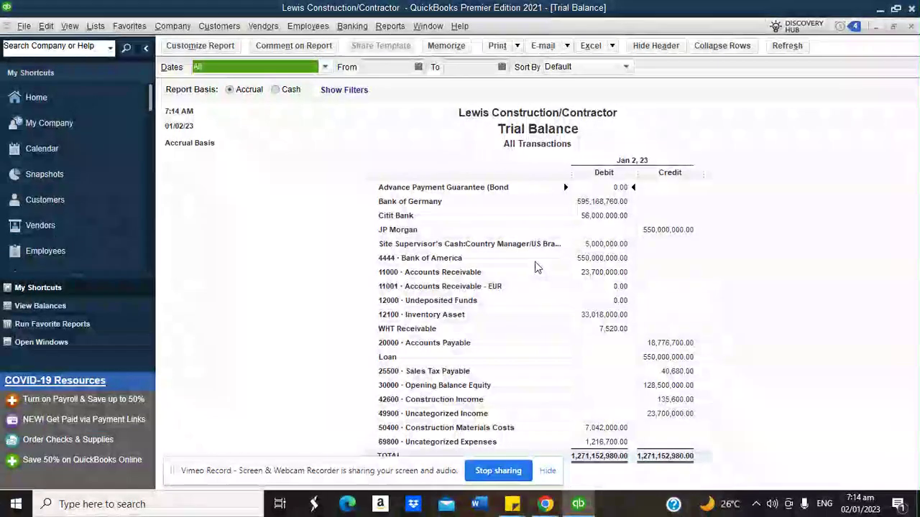
Check the available budget and forecast reports, and create a 2024 Profit and Loss budget from scratch with no additional criteria
{"action": "left_click", "coordinate": [388, 27]}
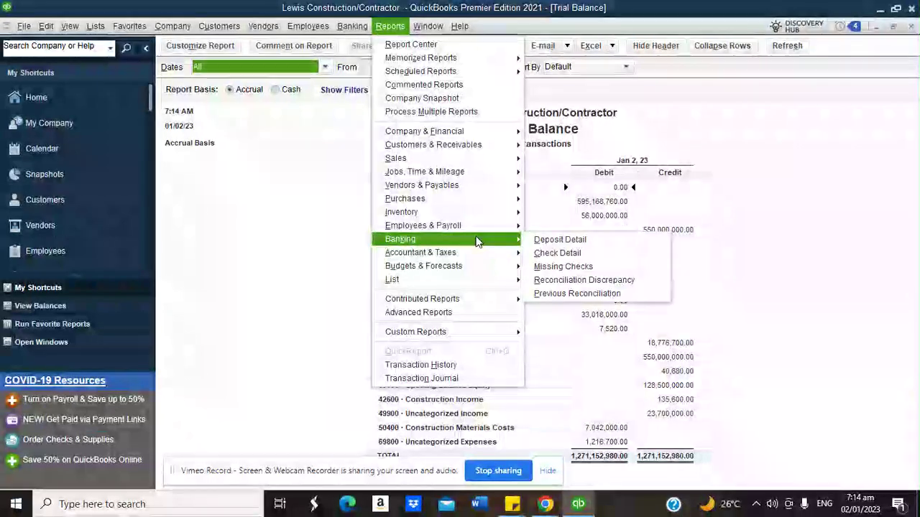
{"action": "mouse_move", "coordinate": [483, 262]}
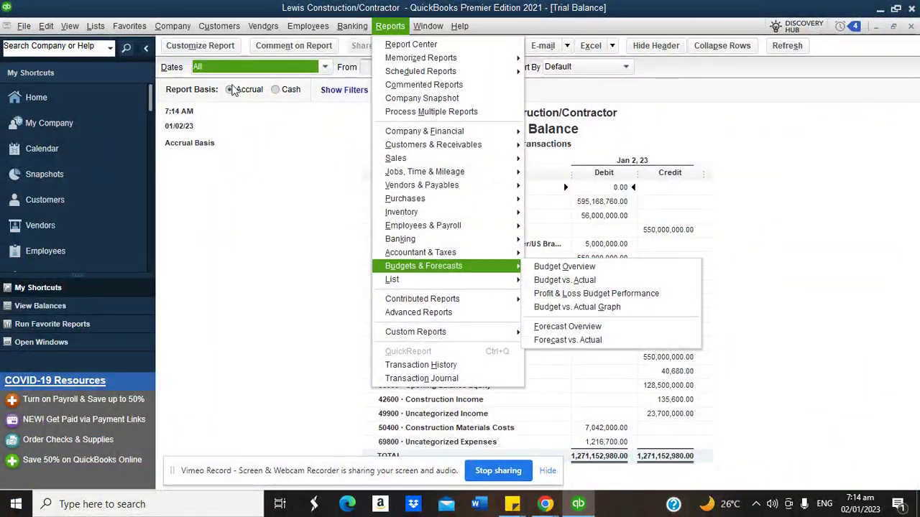
{"action": "left_click", "coordinate": [174, 26]}
{"action": "left_click", "coordinate": [174, 27]}
{"action": "left_click", "coordinate": [179, 29]}
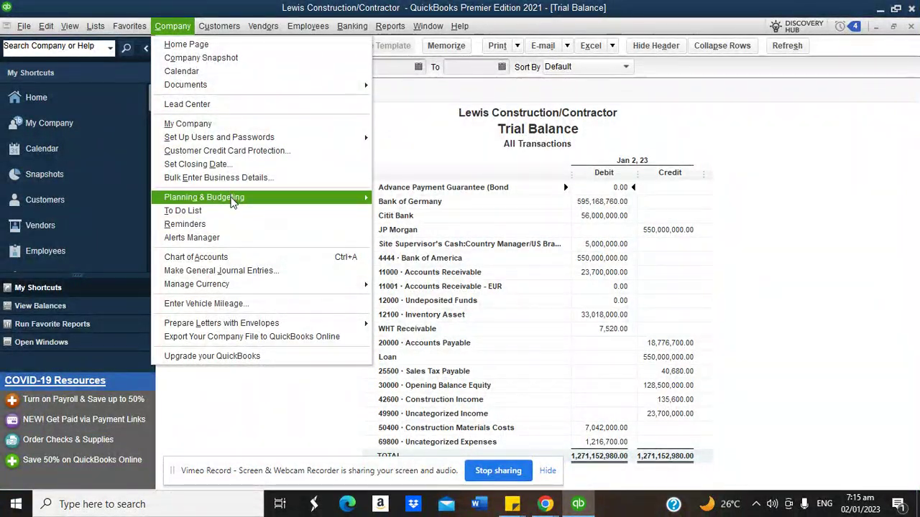
{"action": "mouse_move", "coordinate": [234, 198]}
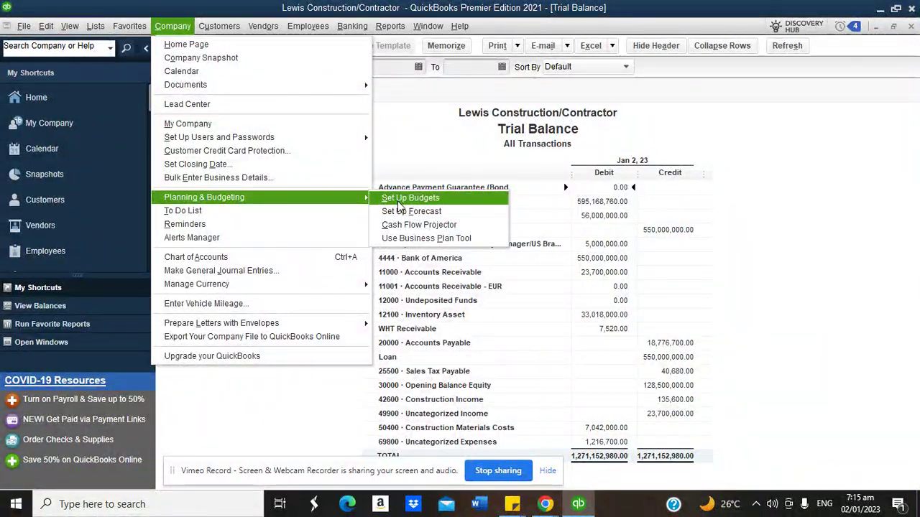
{"action": "left_click", "coordinate": [399, 201]}
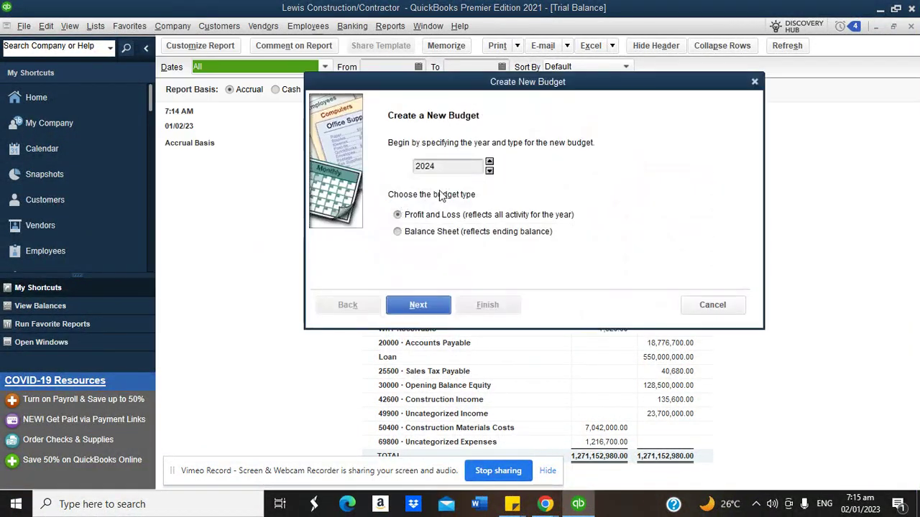
{"action": "left_click", "coordinate": [434, 307]}
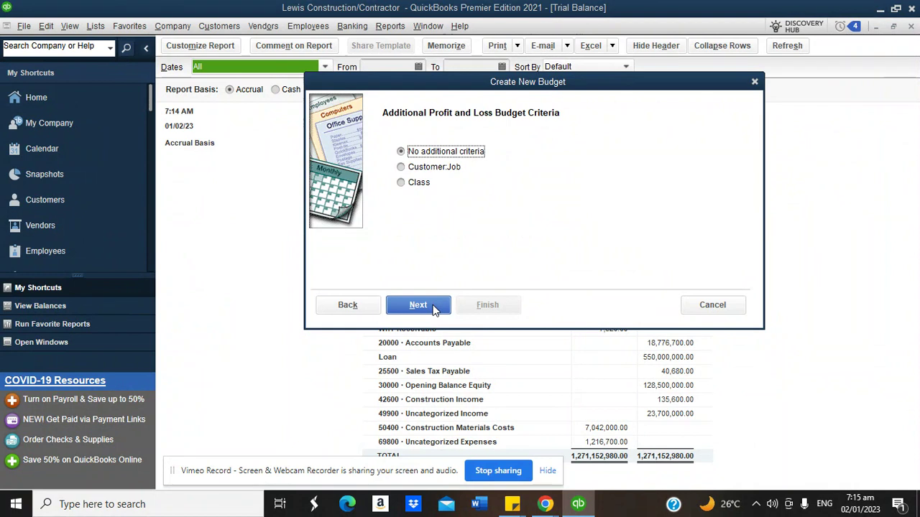
{"action": "left_click", "coordinate": [434, 307]}
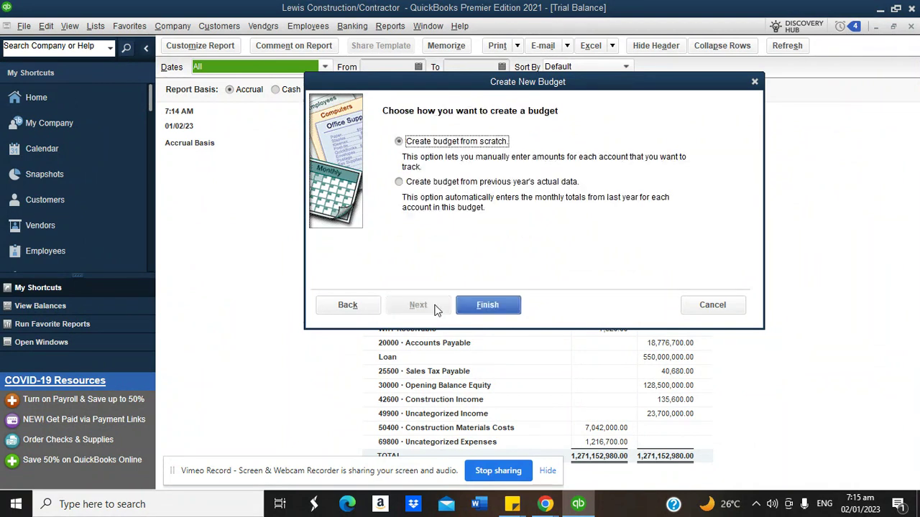
{"action": "left_click", "coordinate": [488, 307]}
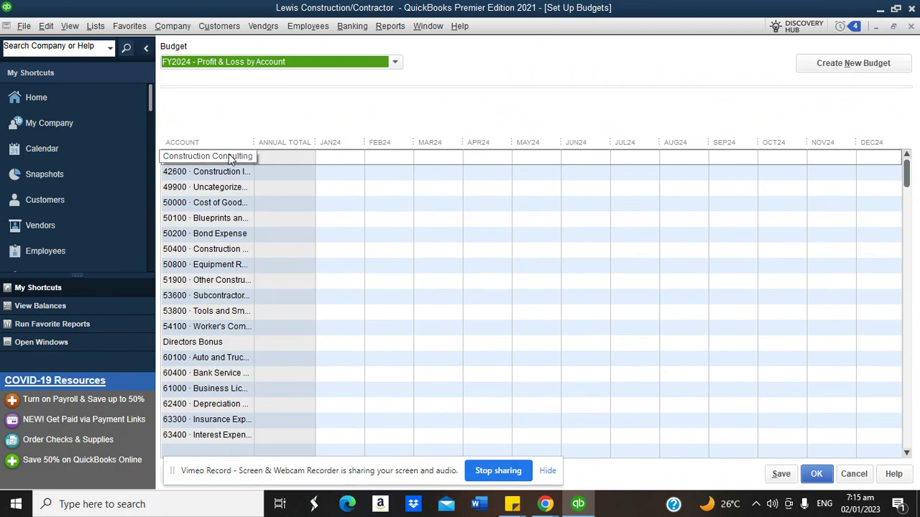
Widen the budget's Account column to show the account names, and close the budget without entering amounts to return to the Home page
{"action": "left_click_drag", "start_coordinate": [255, 141], "coordinate": [320, 143]}
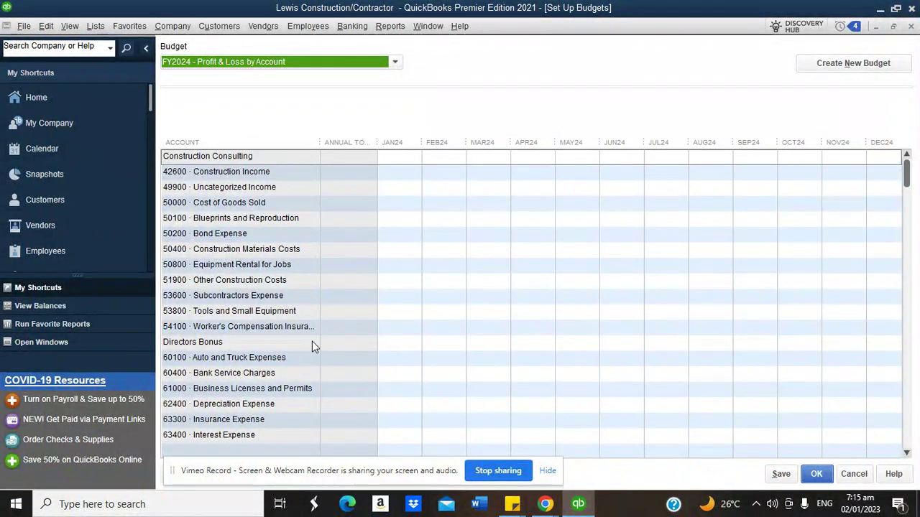
{"action": "left_click", "coordinate": [910, 28]}
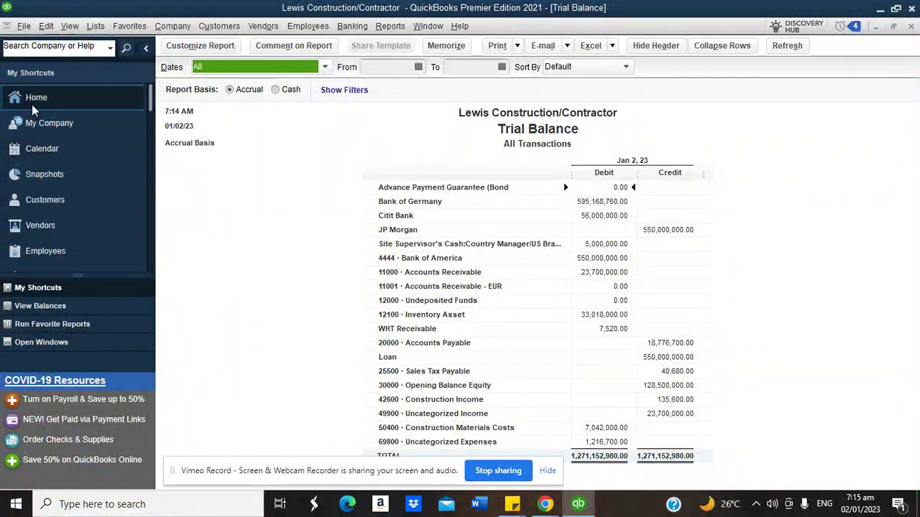
{"action": "left_click", "coordinate": [32, 104]}
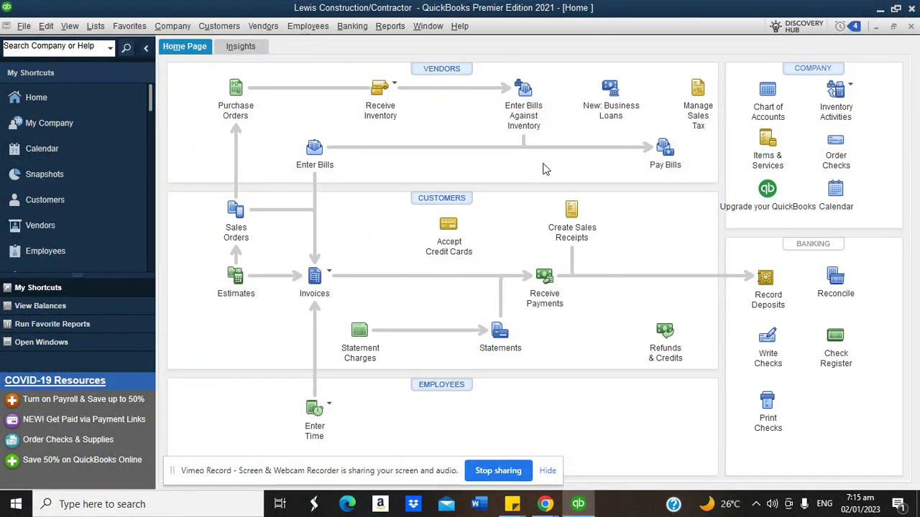